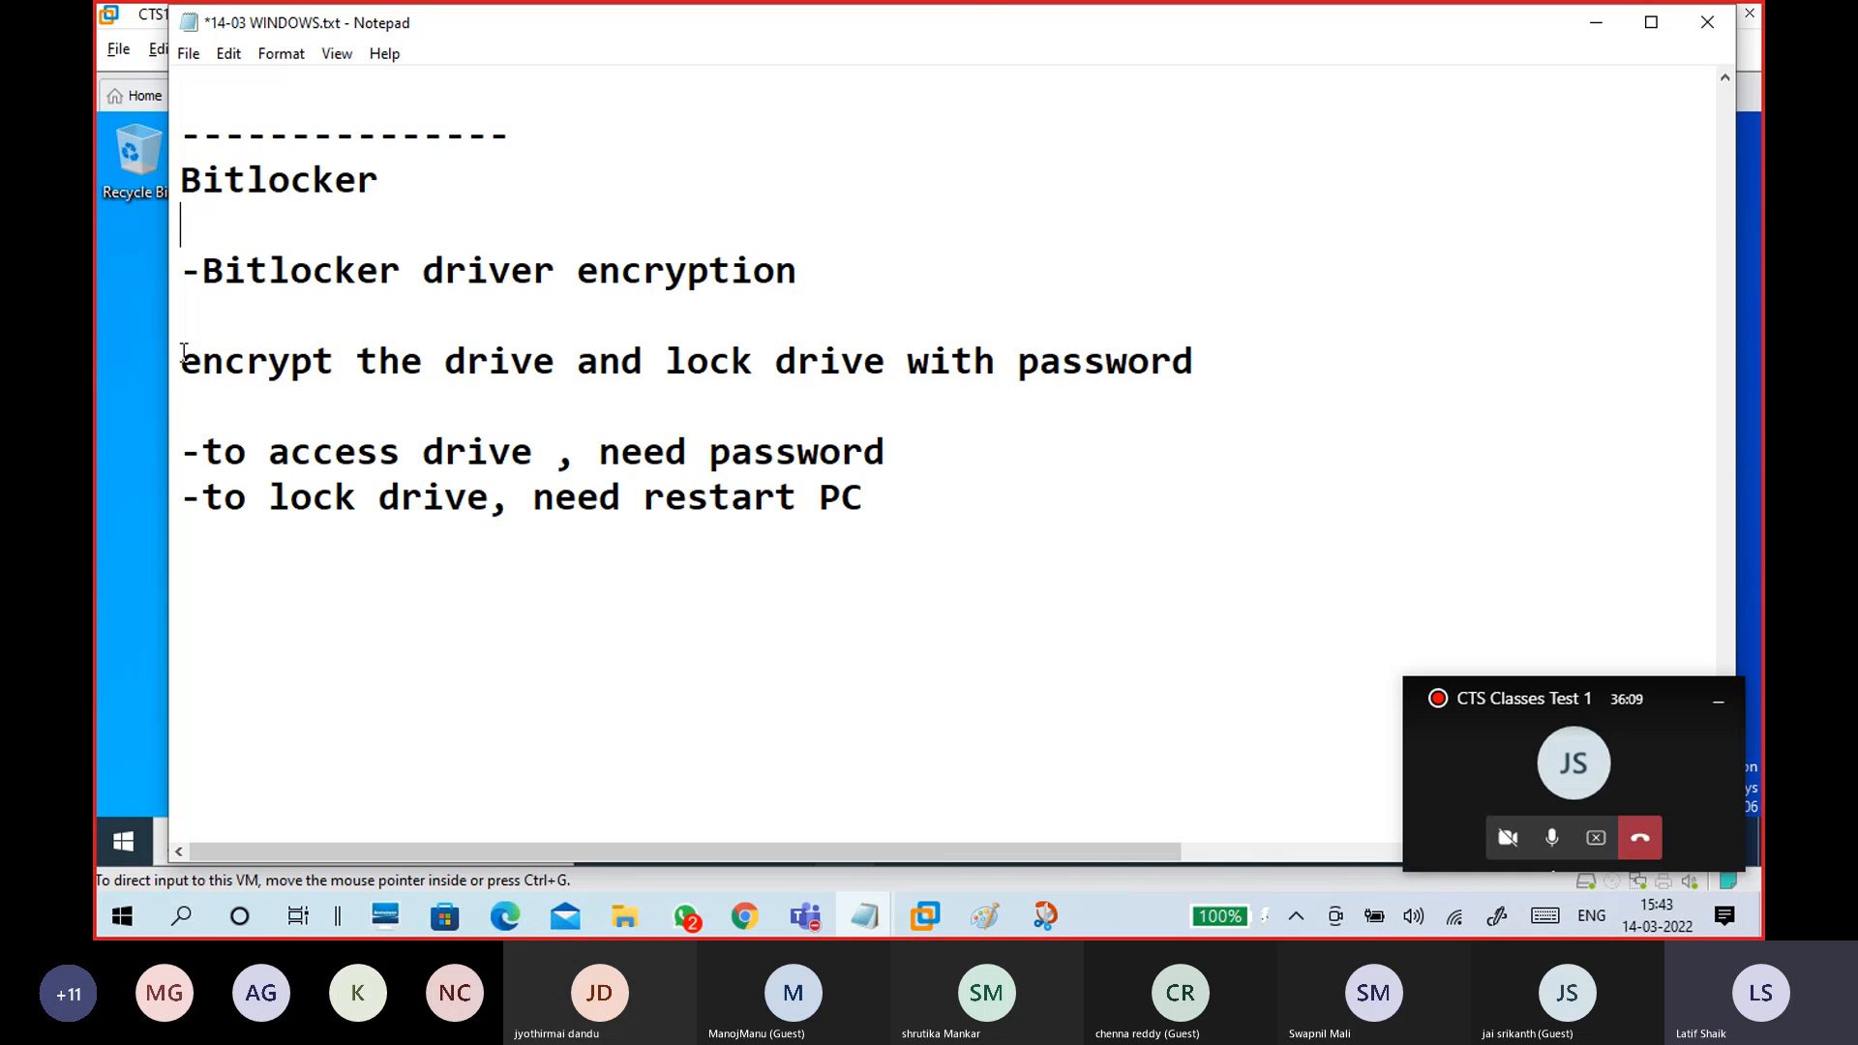
- Add the line "-WIN7" below the Bitlocker heading in the notes, set off by blank lines
{"action": "left_click_drag", "start_coordinate": [182, 361], "coordinate": [563, 360]}
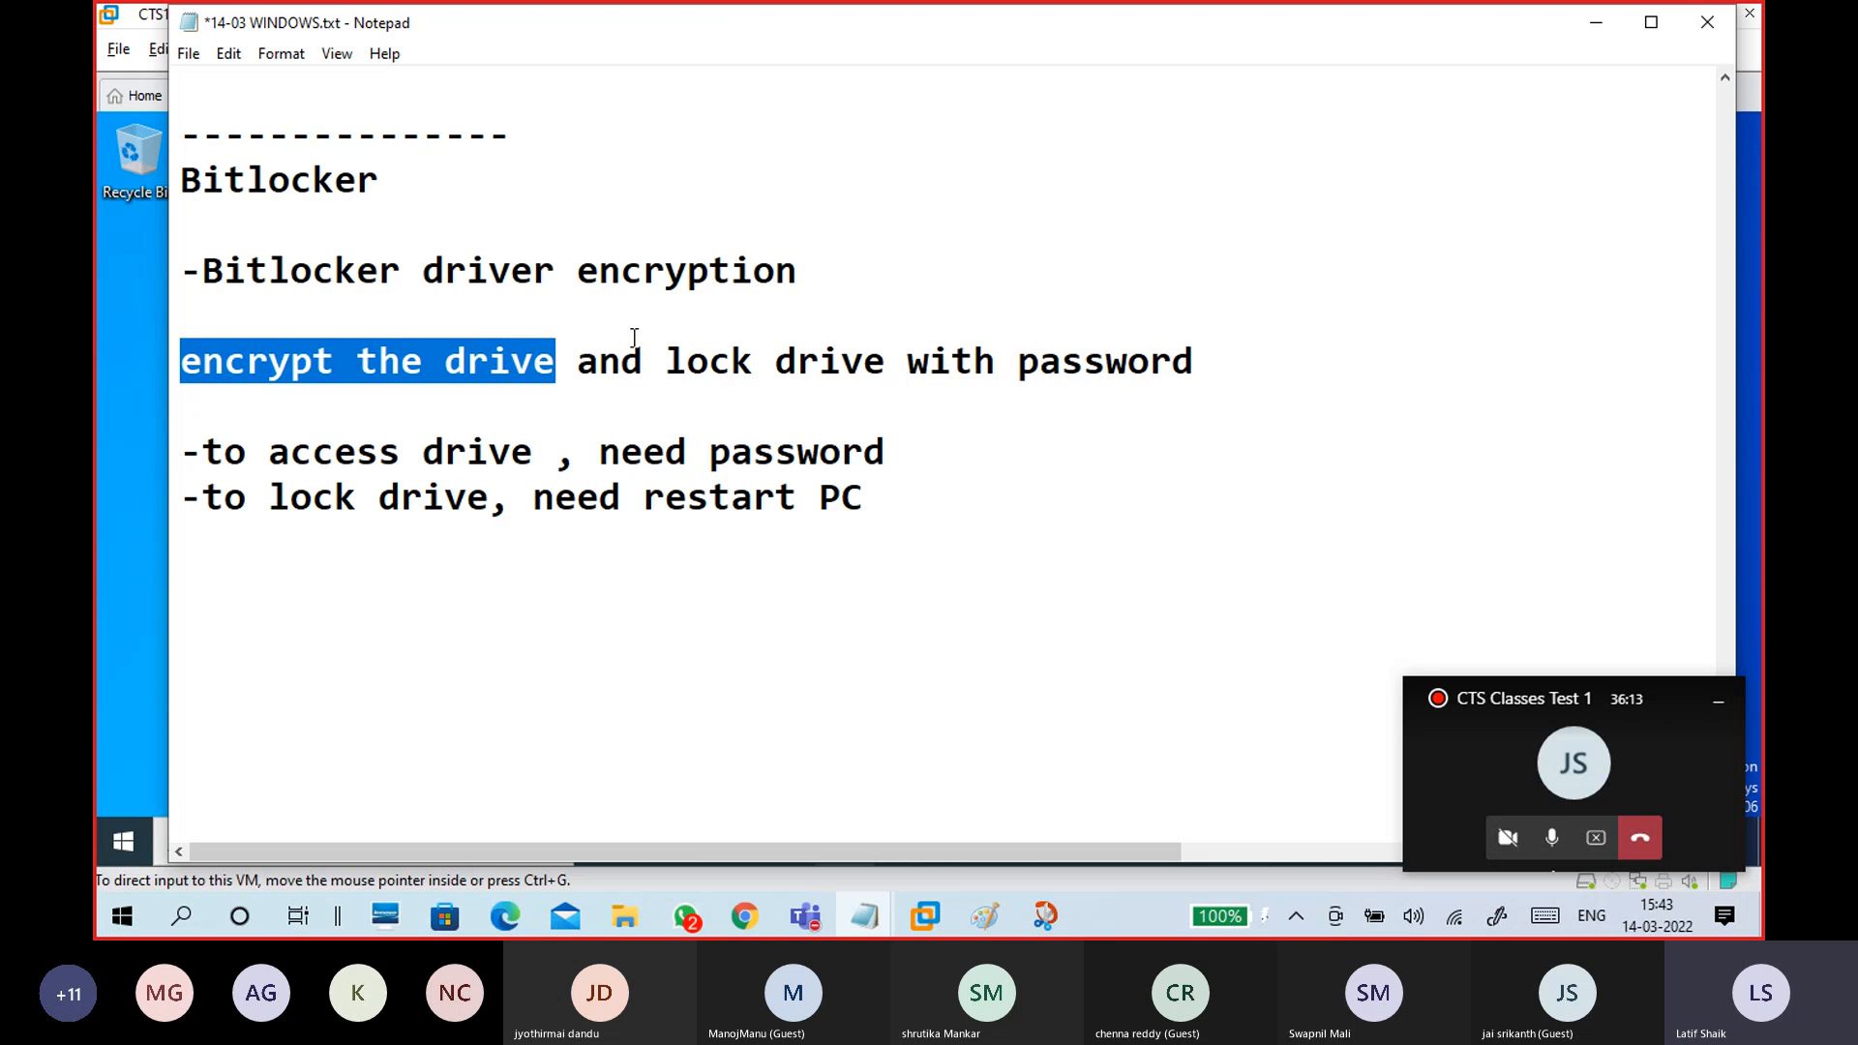
{"action": "key", "text": "Up"}
{"action": "left_click", "coordinate": [538, 221]}
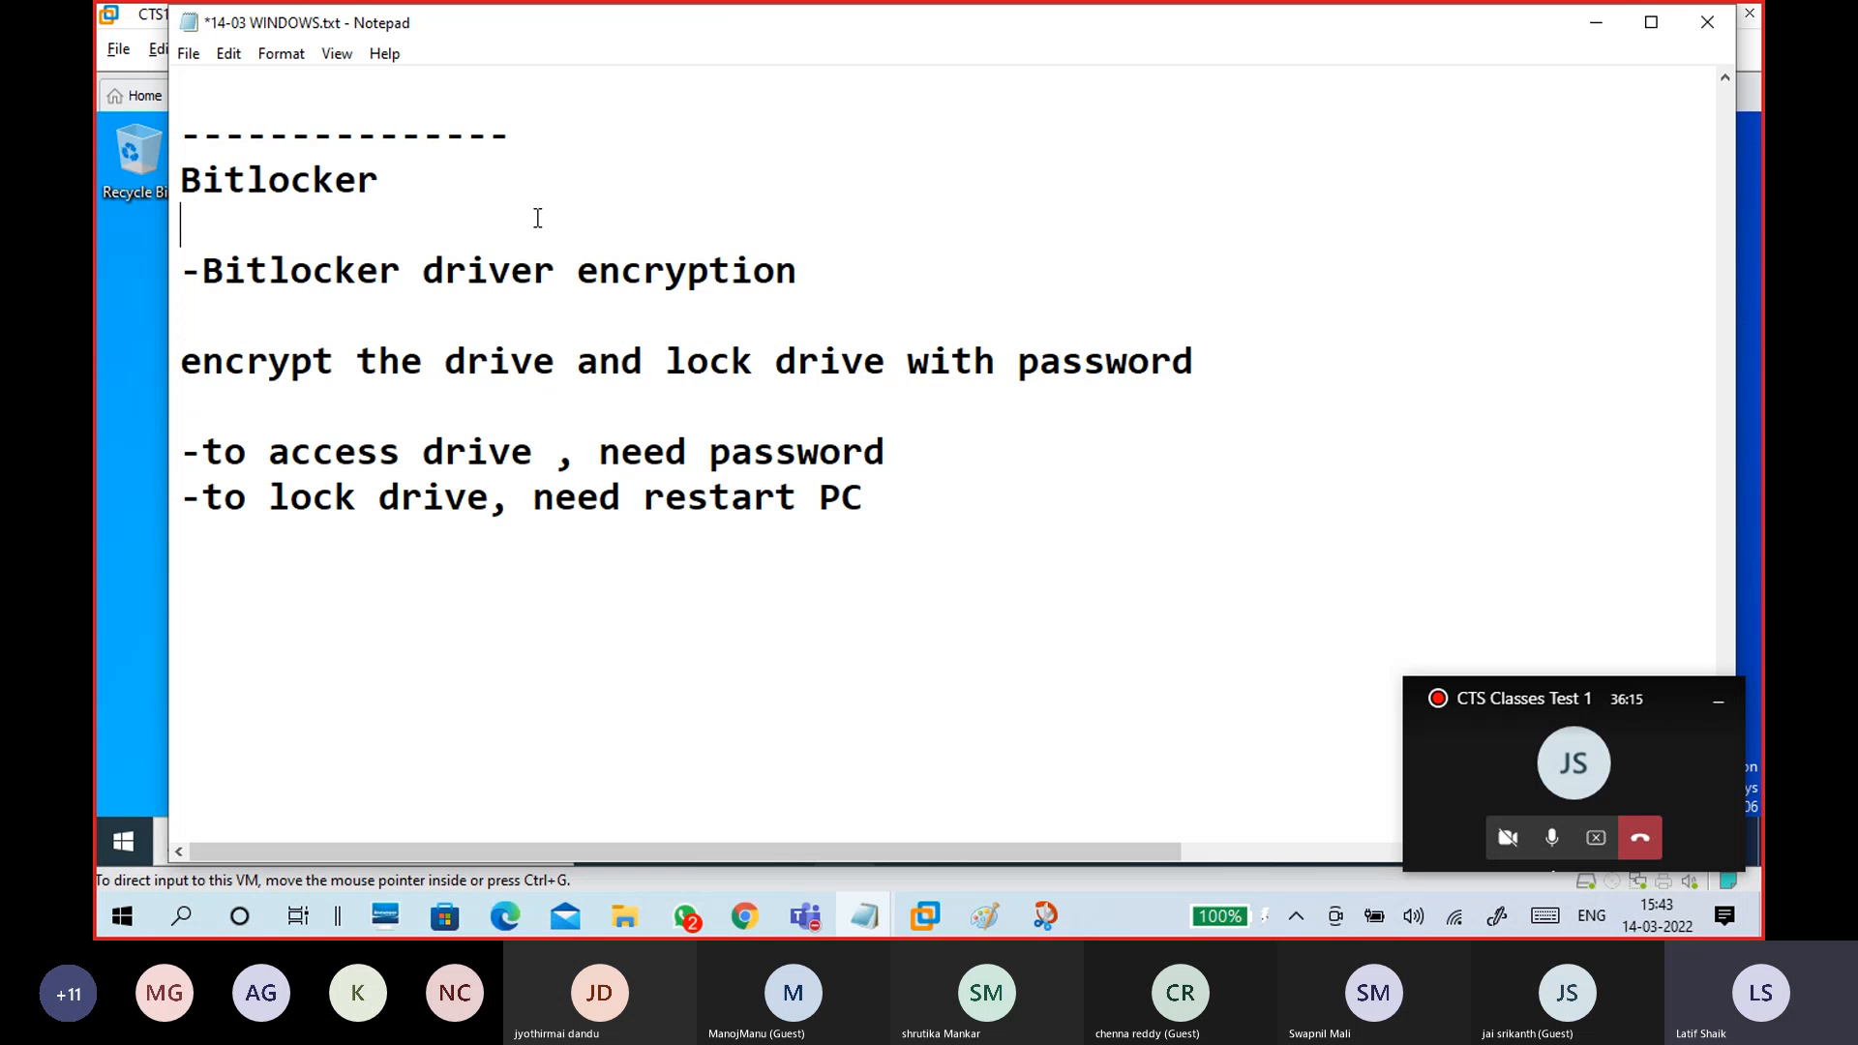
{"action": "key", "text": "Return"}
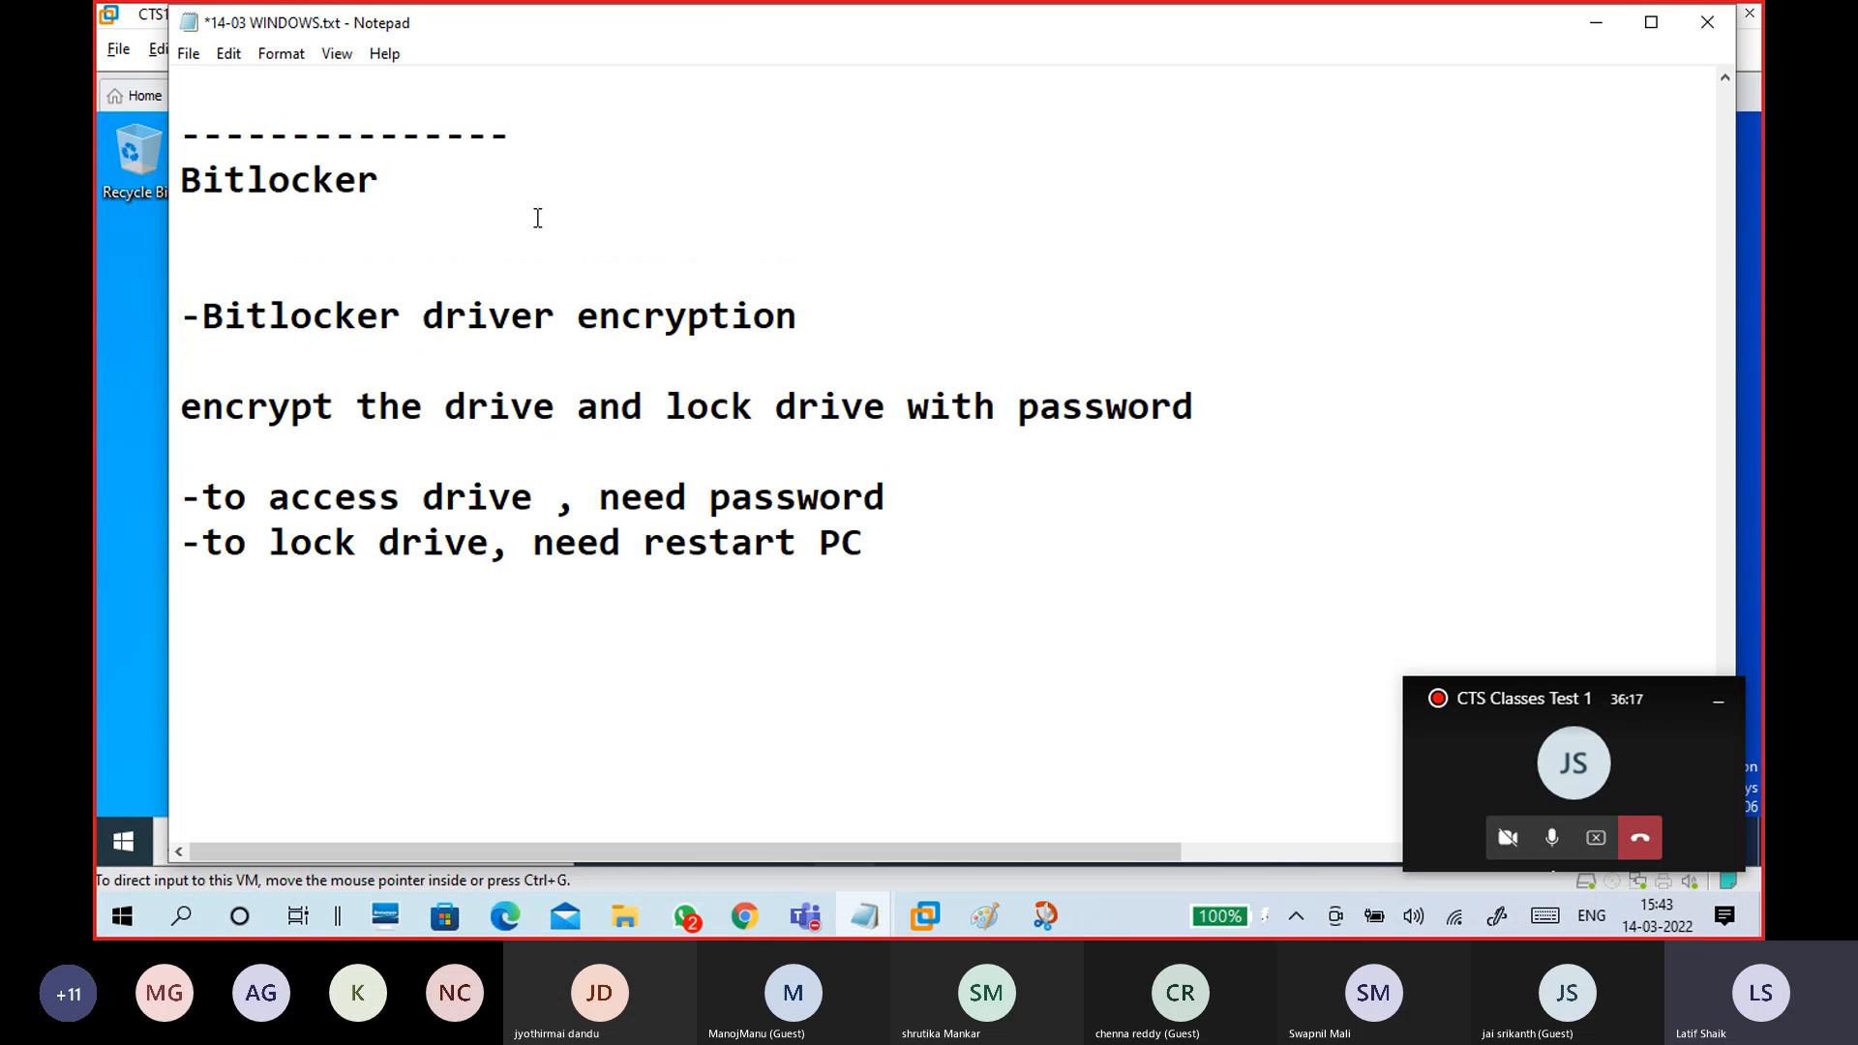
{"action": "key", "text": "Return"}
{"action": "type", "text": "-WIN8,"}
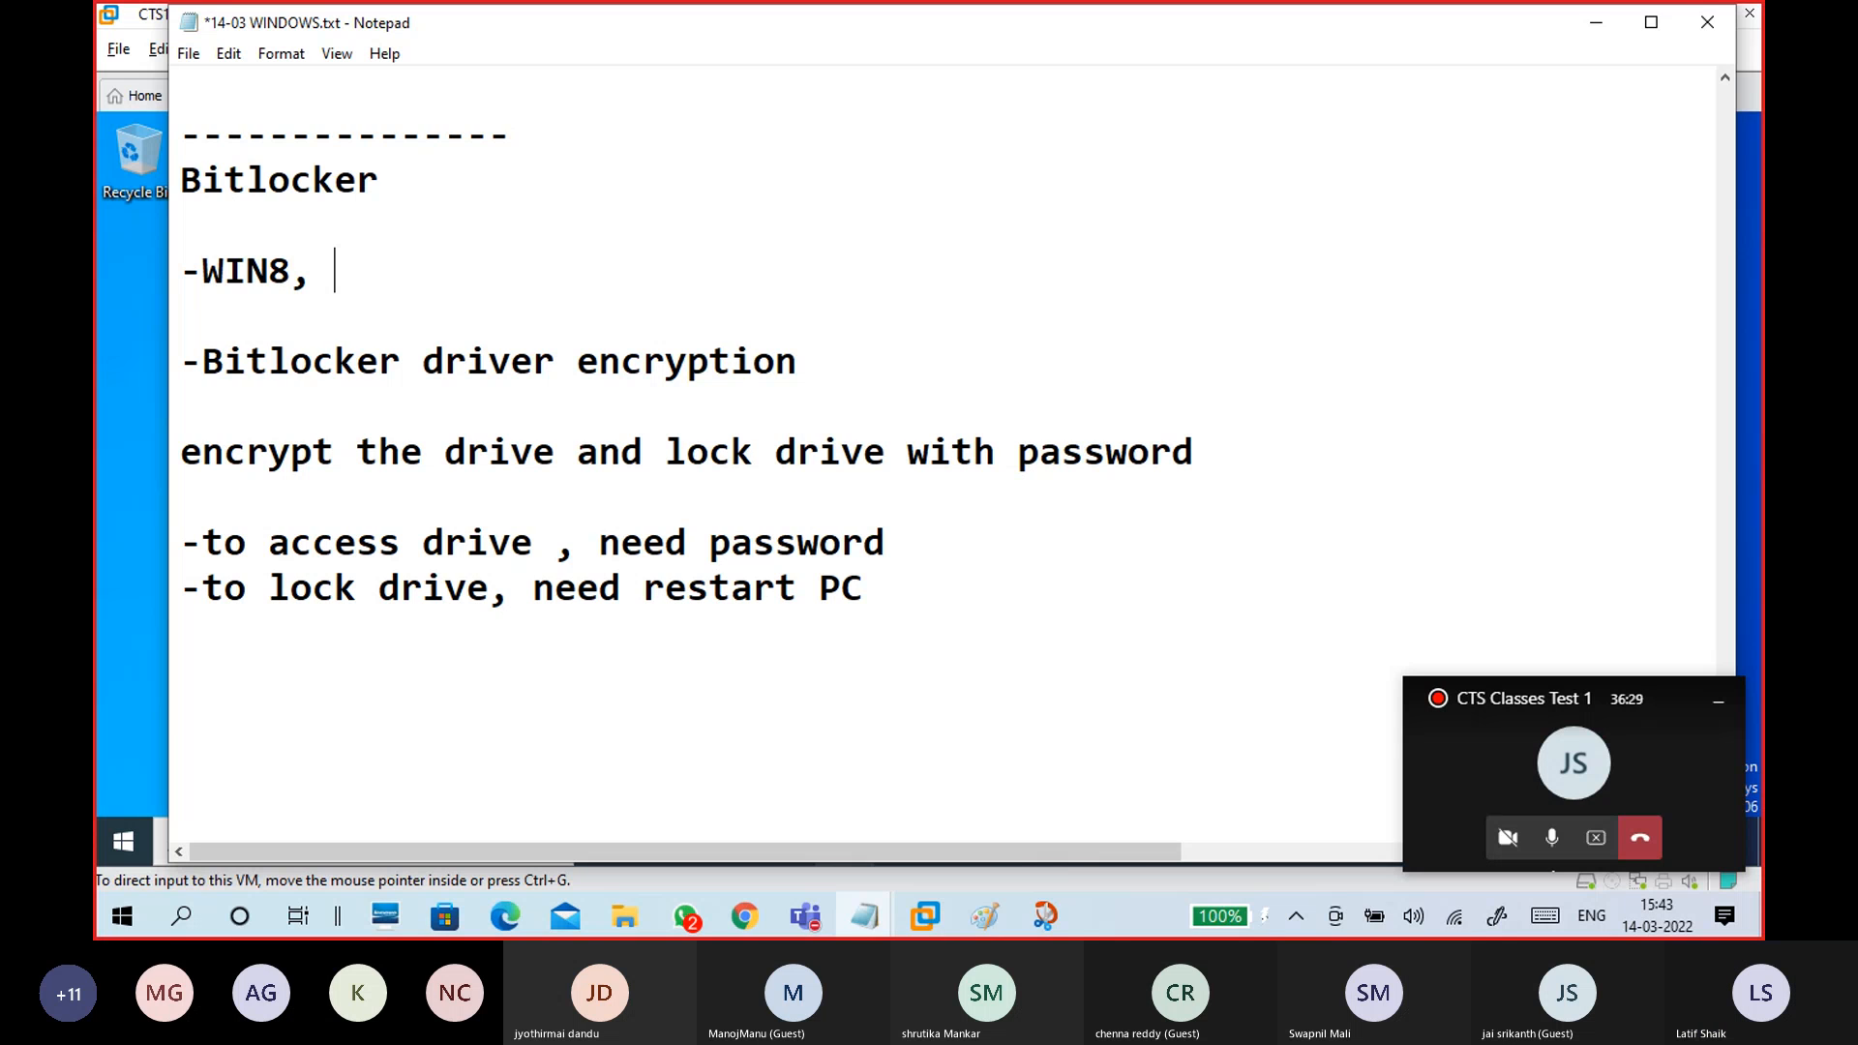
{"action": "key", "text": "BackSpace"}
{"action": "key", "text": "BackSpace"}
{"action": "key", "text": "BackSpace"}
{"action": "type", "text": "7"}
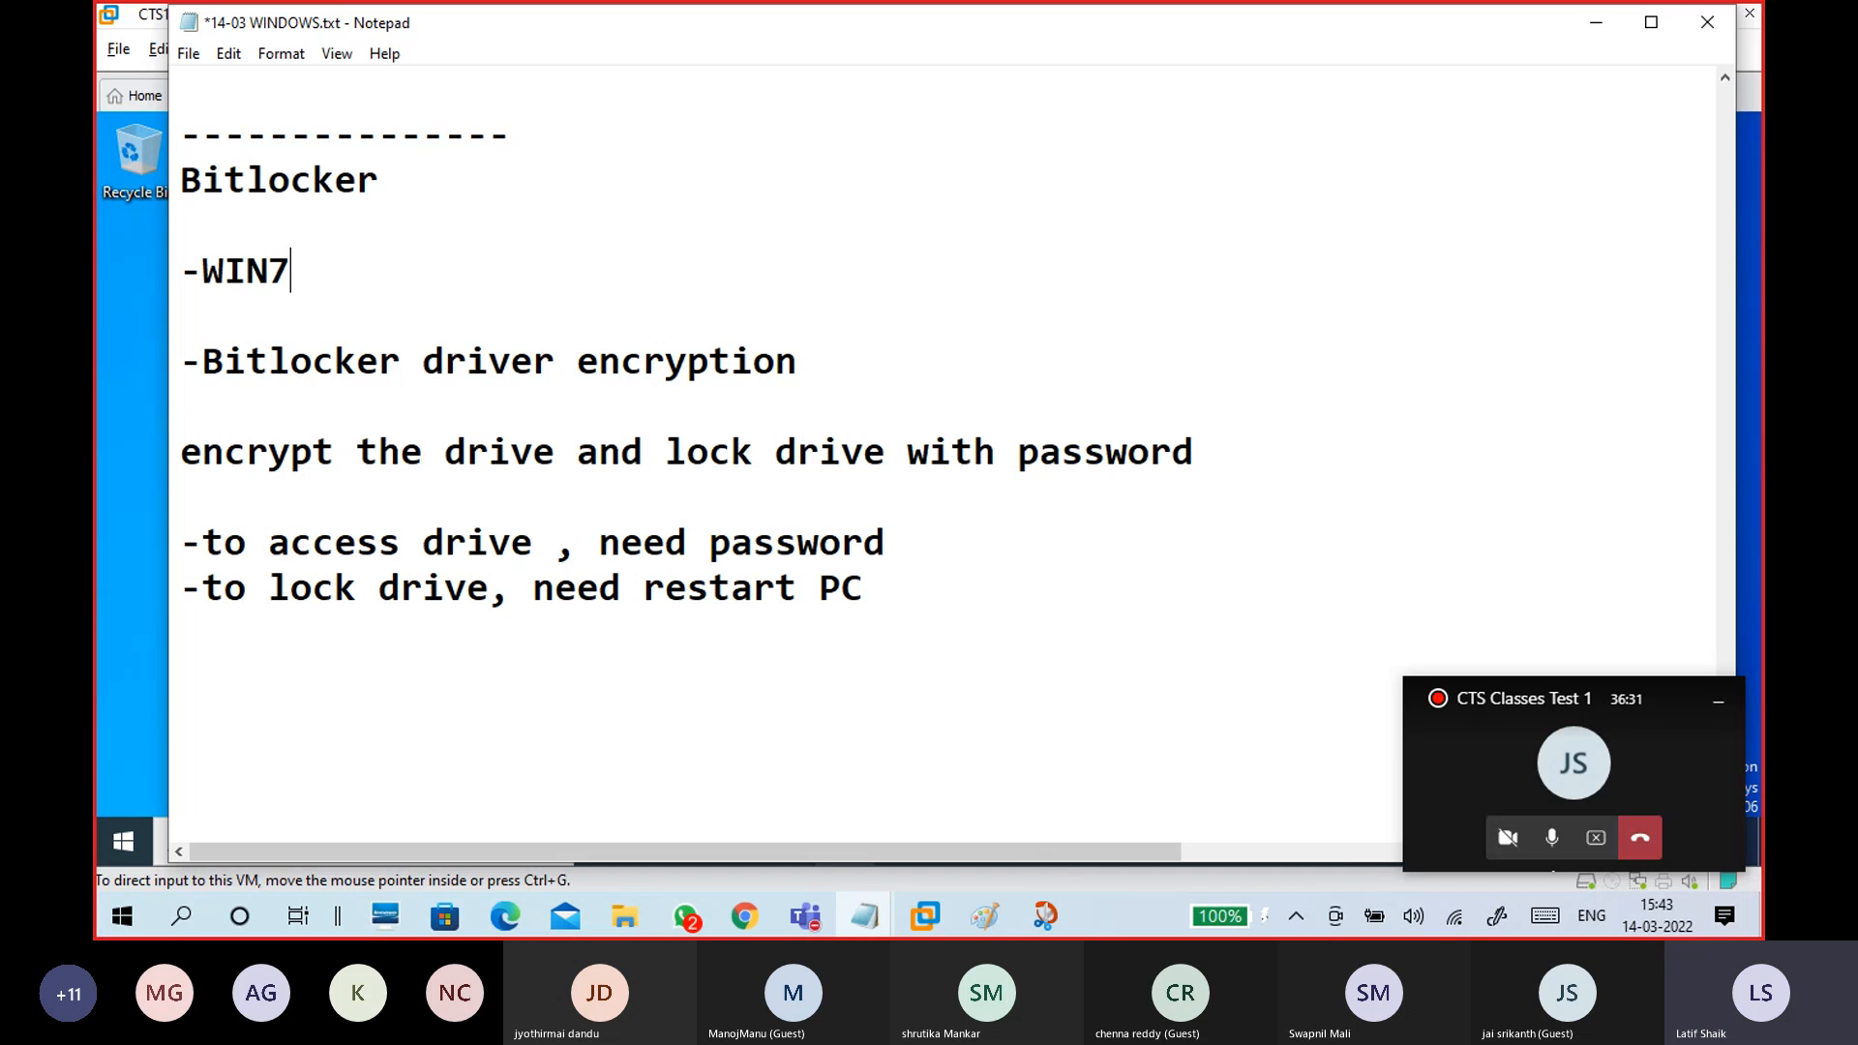
- Reformat the Windows version line under the Bitlocker heading as "-Win 7"
{"action": "type", "text": ","}
{"action": "key", "text": "Left"}
{"action": "key", "text": "Left"}
{"action": "key", "text": "Left"}
{"action": "key", "text": "BackSpace"}
{"action": "type", "text": "N"}
{"action": "key", "text": "BackSpace"}
{"action": "key", "text": "BackSpace"}
{"action": "type", "text": "in"}
{"action": "key", "text": "Right"}
{"action": "key", "text": "Right"}
{"action": "type", "text": "-"}
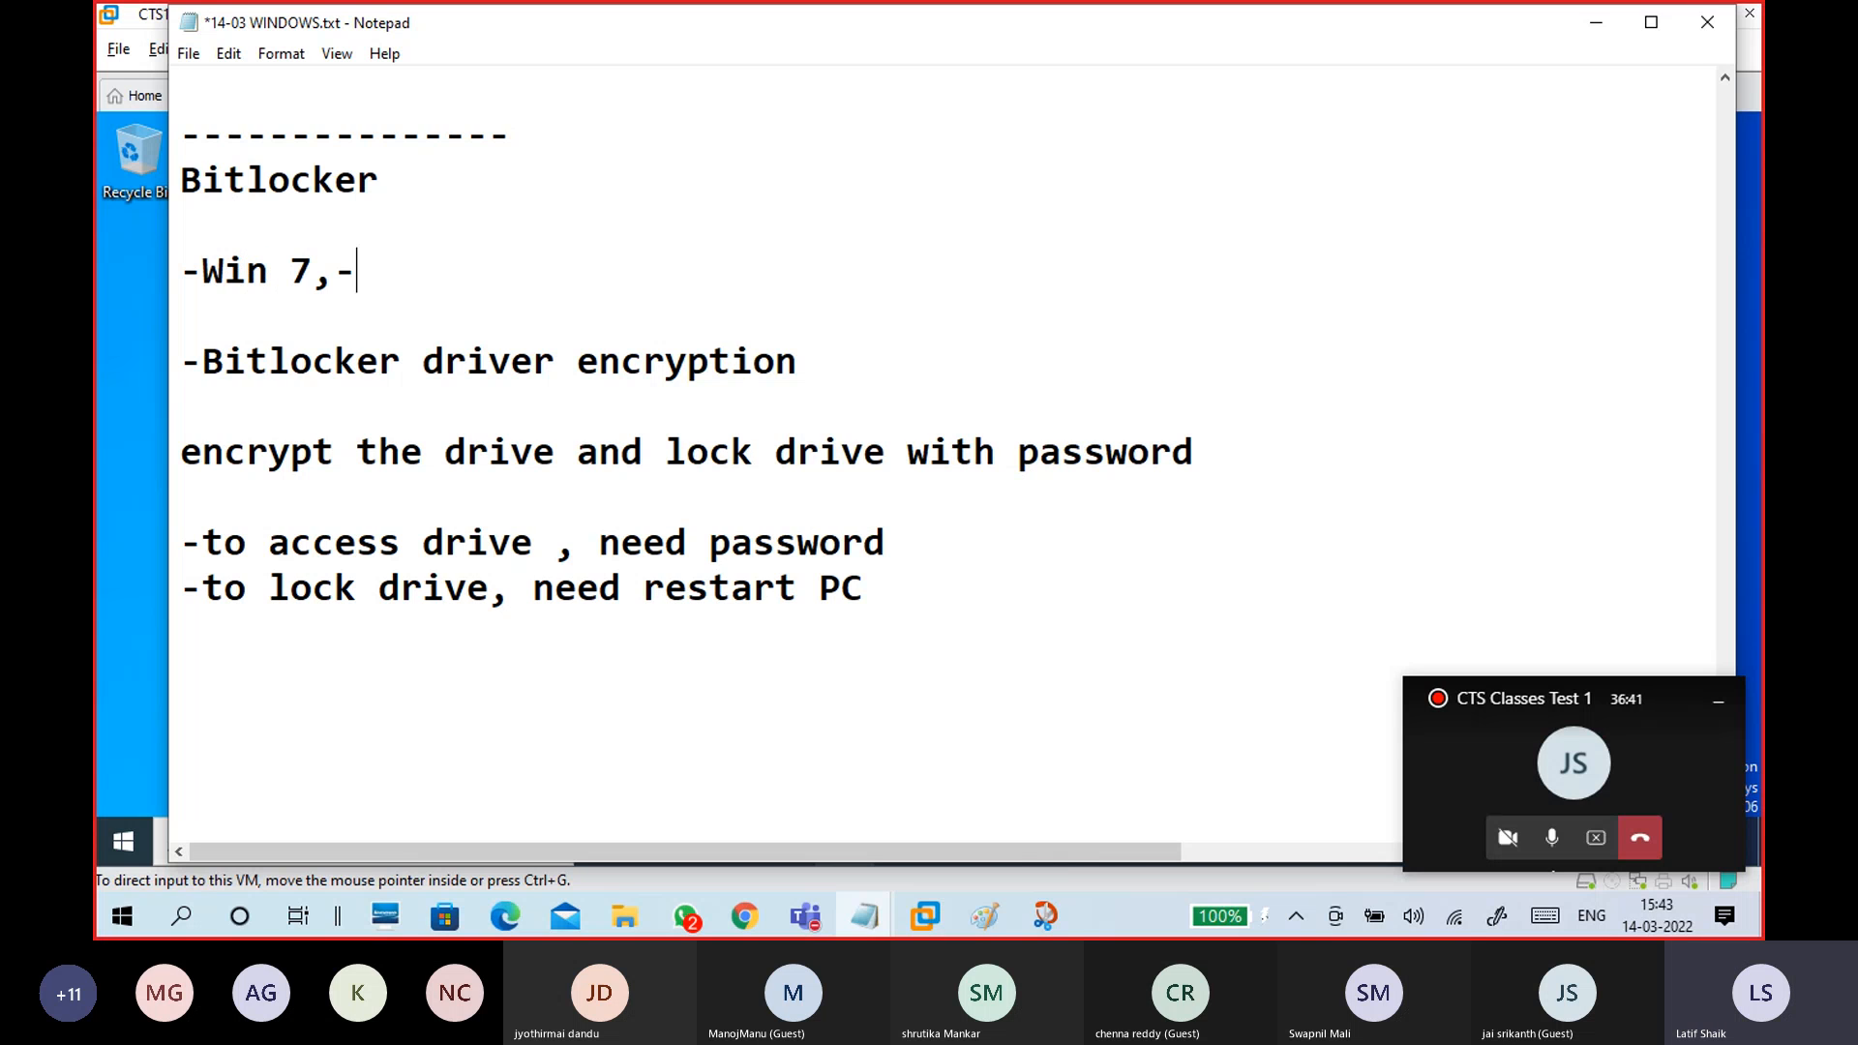
{"action": "key", "text": "BackSpace"}
{"action": "key", "text": "BackSpace"}
- Add the line "-Enterprise" directly below the "-Win 7" line
{"action": "key", "text": "Return"}
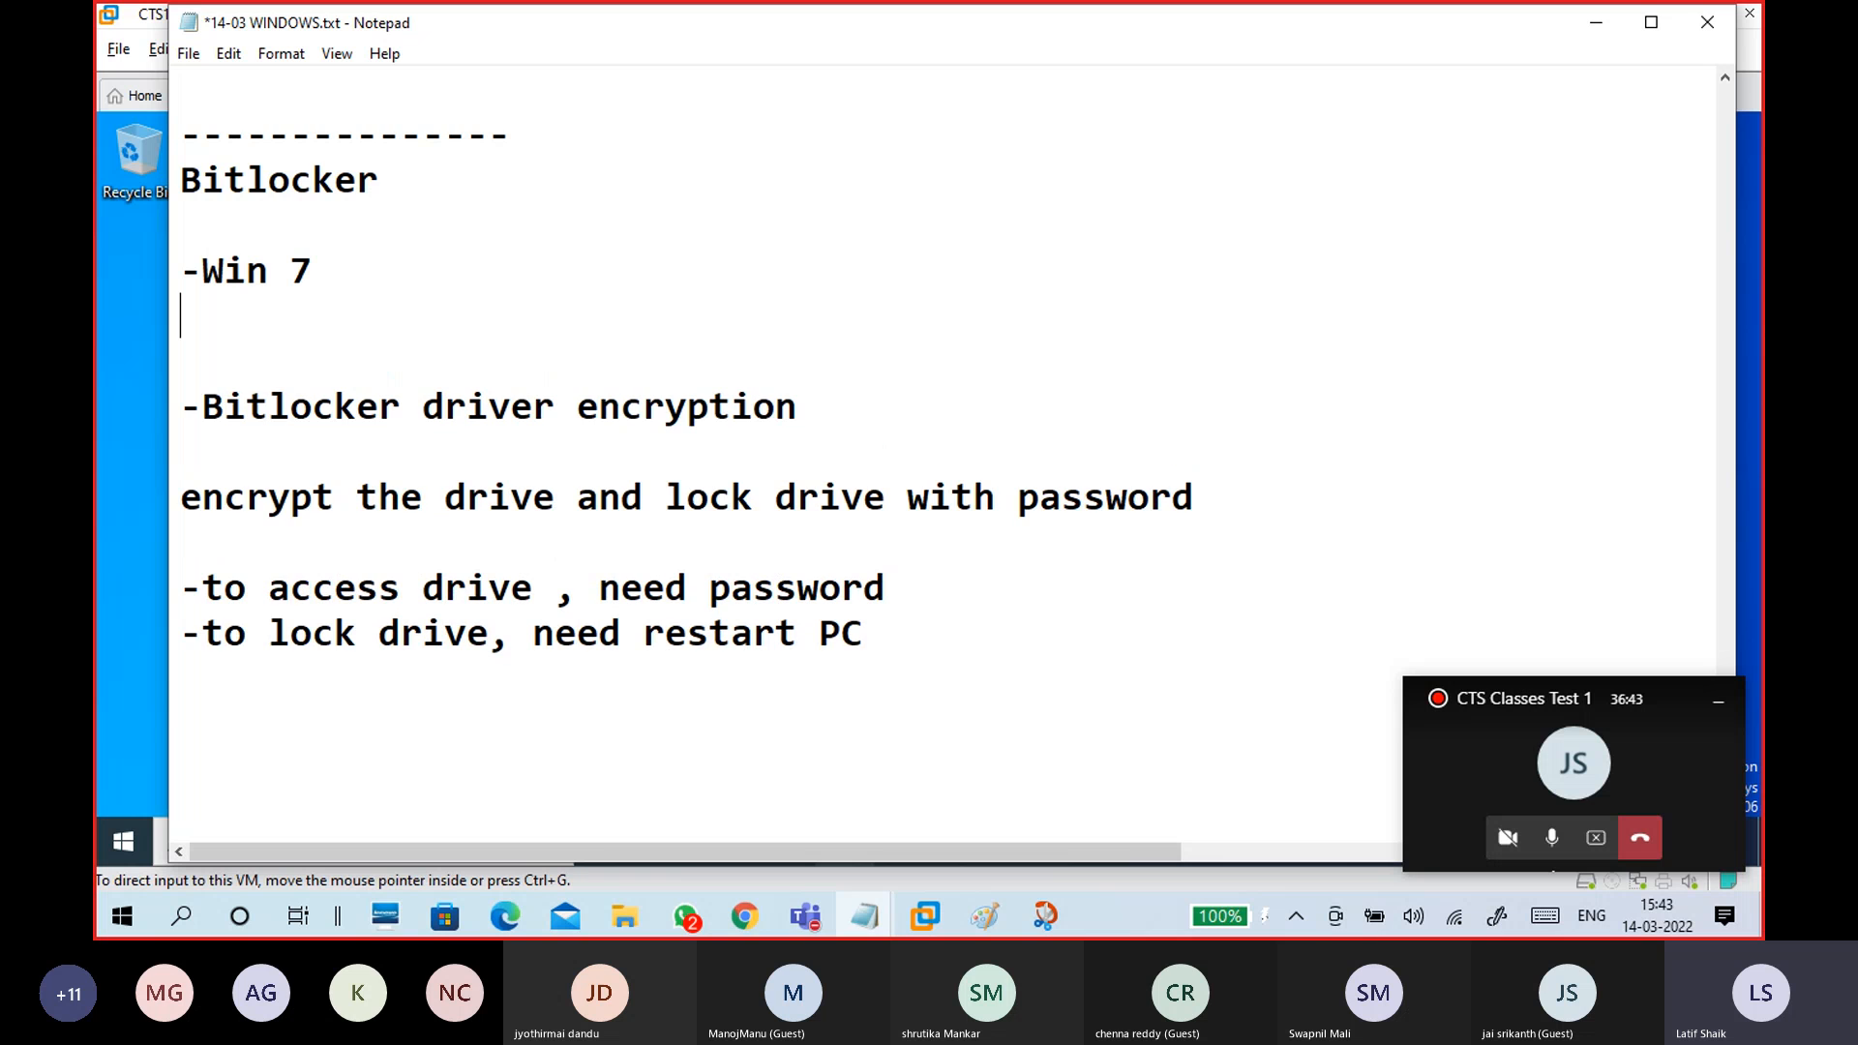
{"action": "type", "text": "-Enterp"}
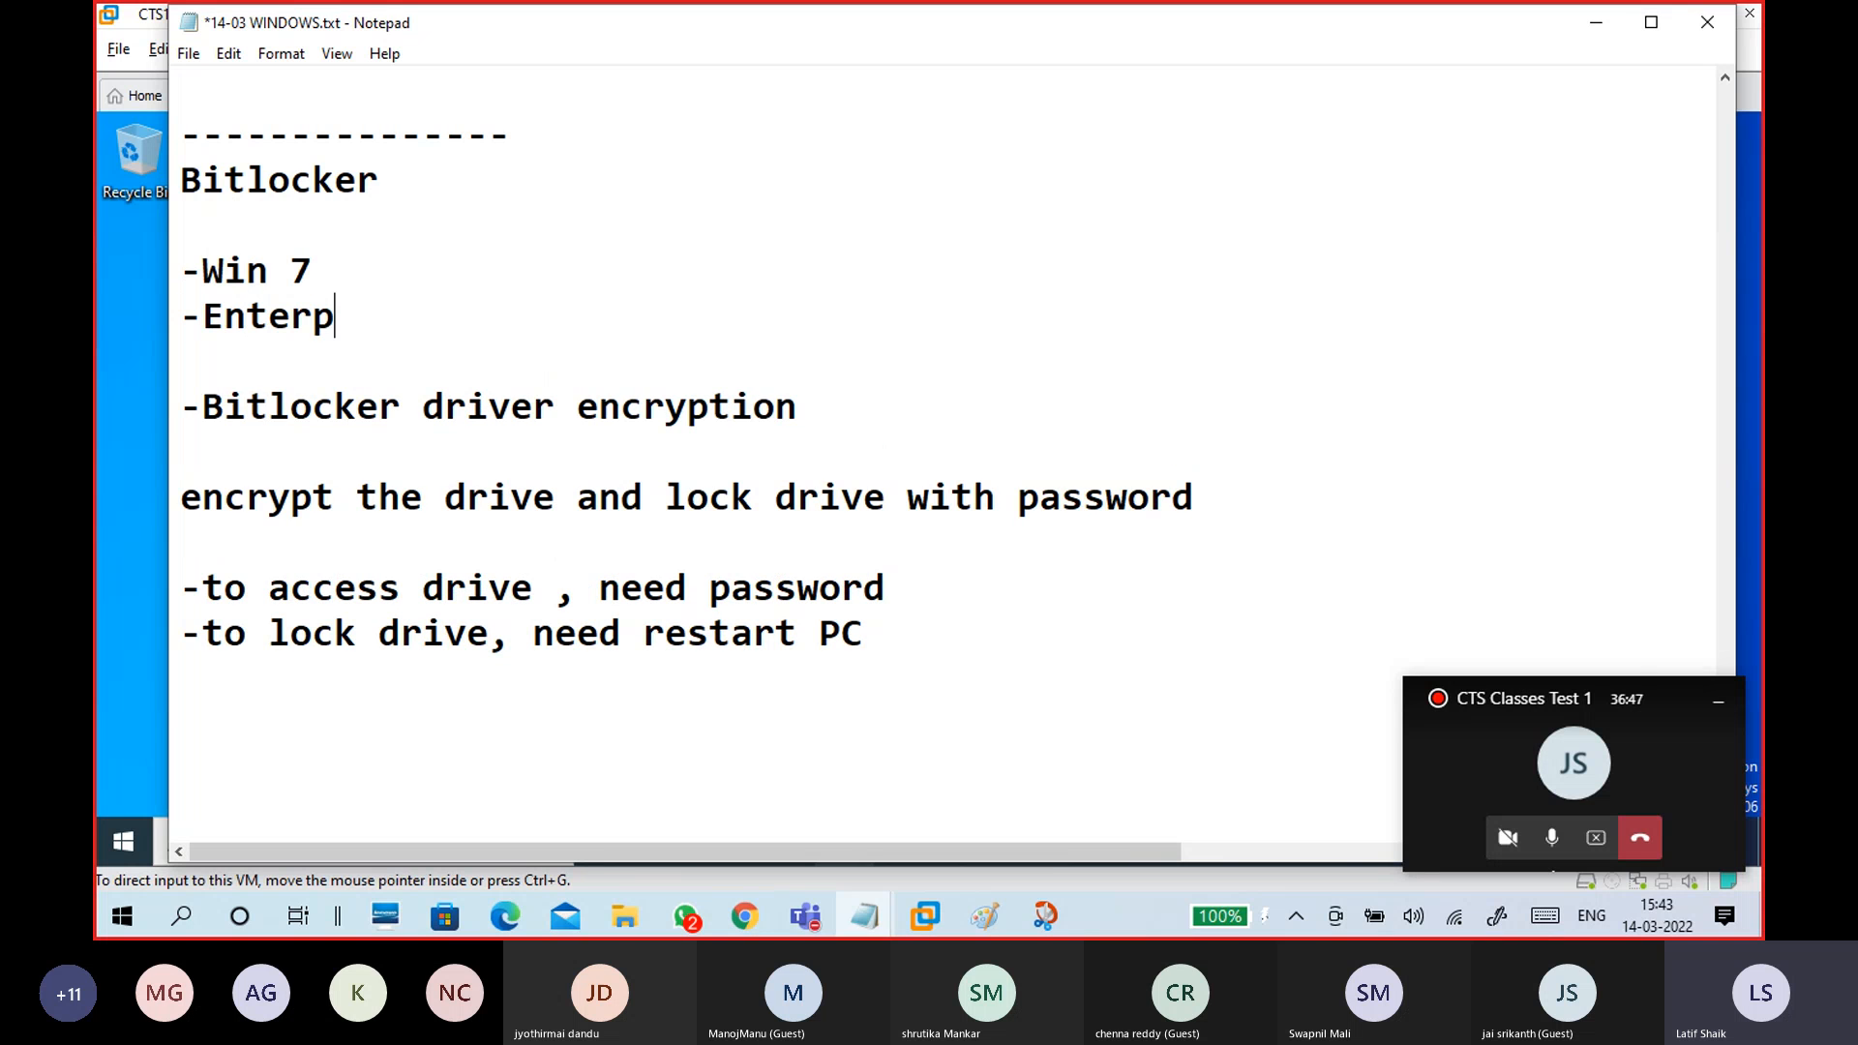
{"action": "type", "text": "rise ,"}
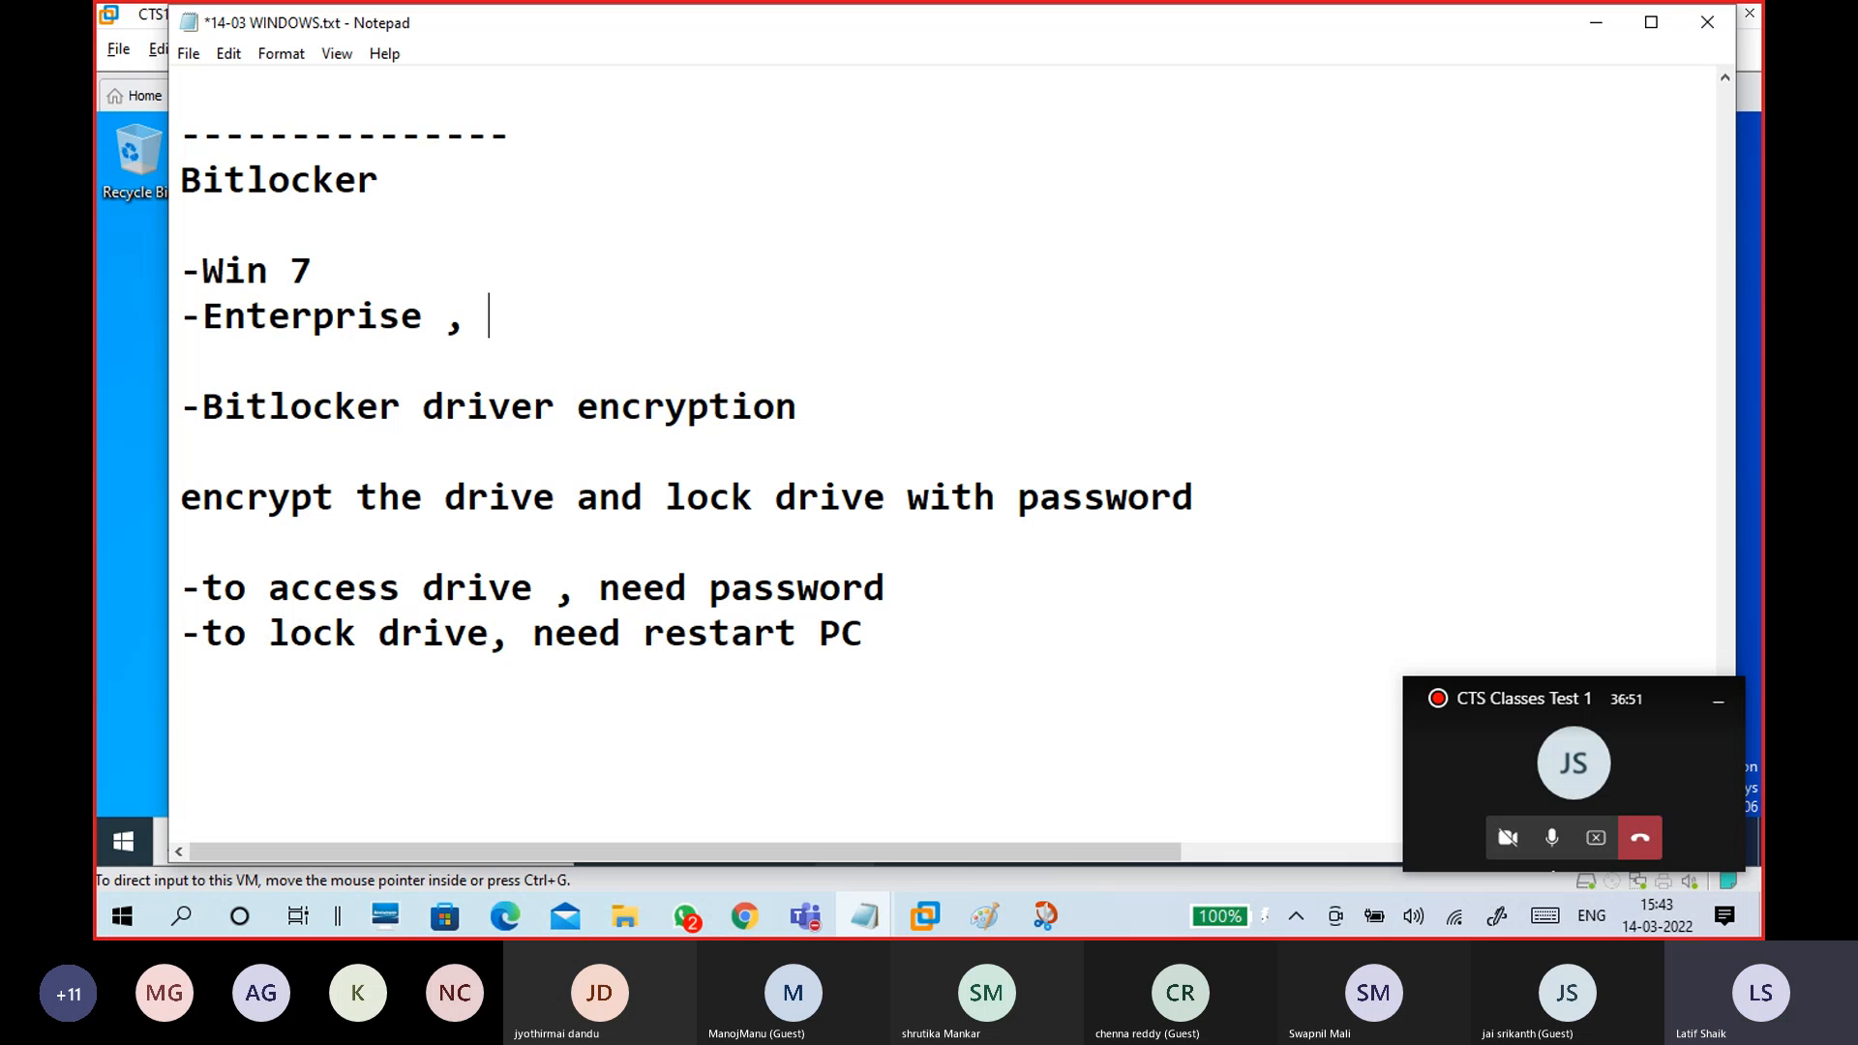
{"action": "key", "text": "BackSpace"}
{"action": "key", "text": "BackSpace"}
{"action": "key", "text": "Return"}
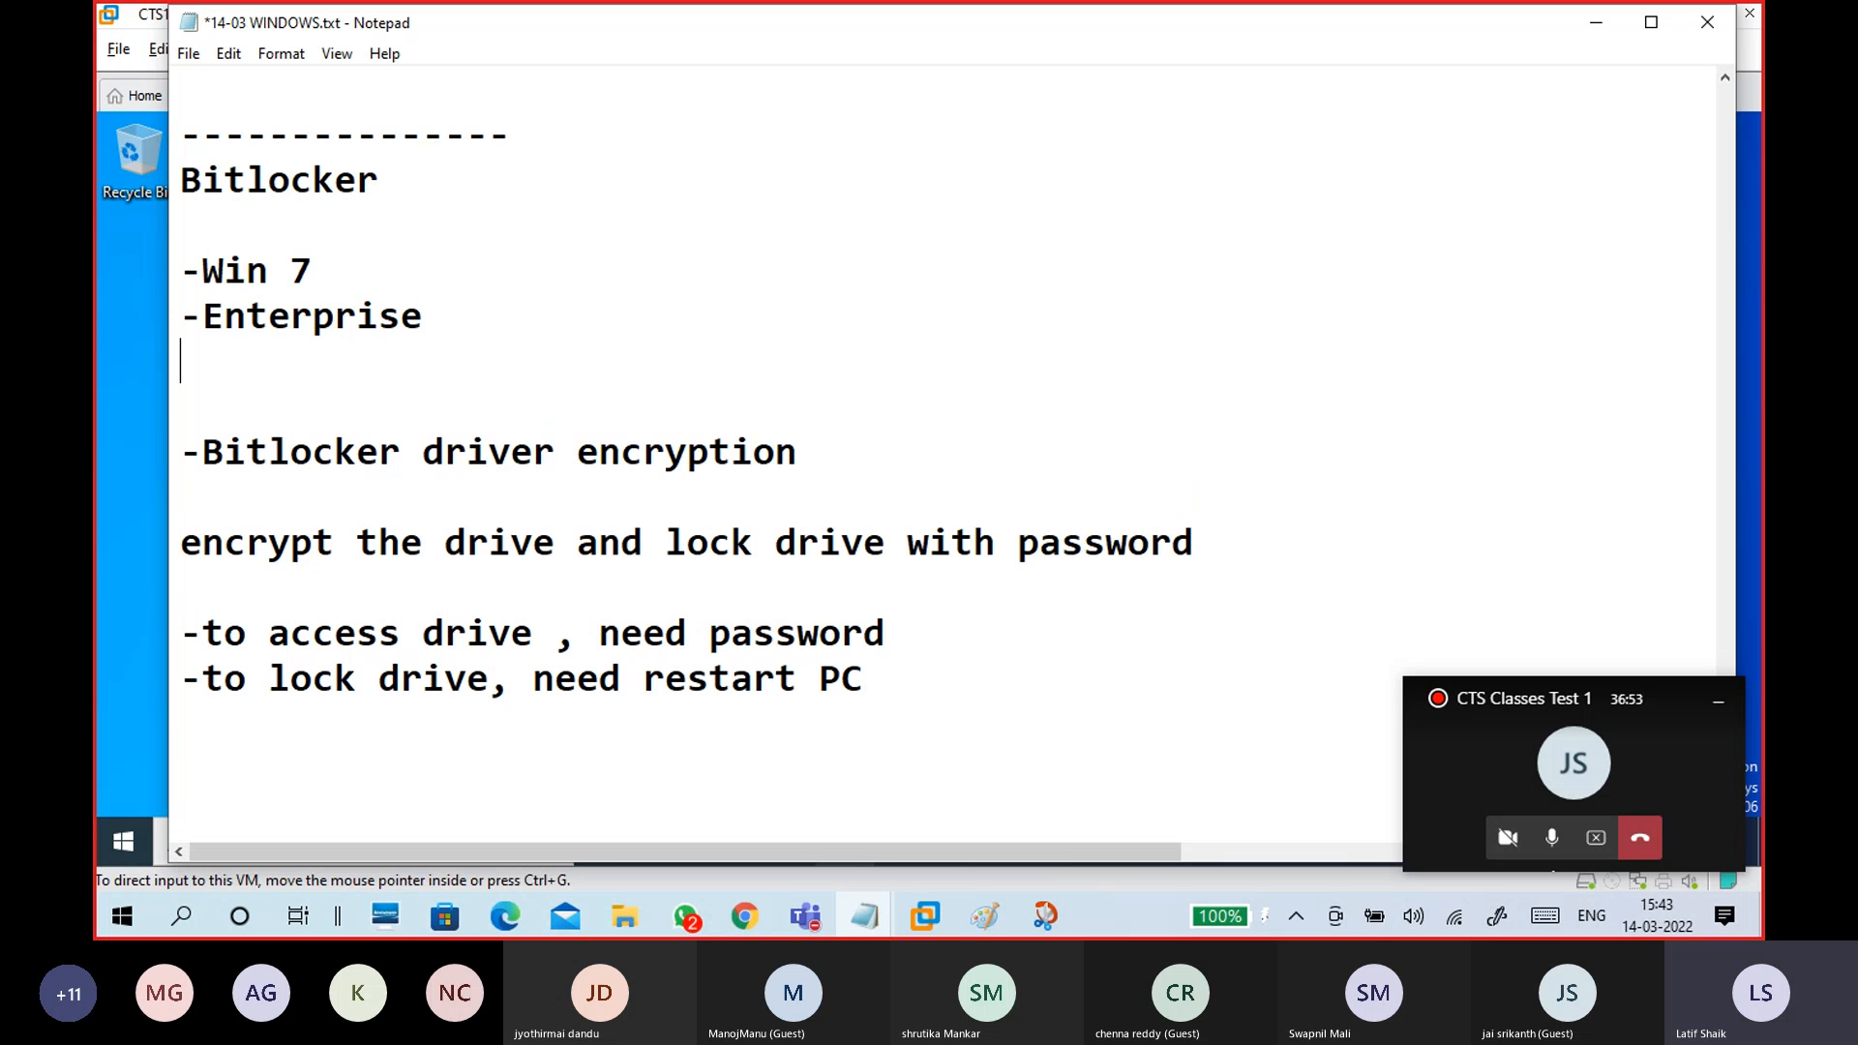
{"action": "type", "text": "-Pro x"}
{"action": "key", "text": "BackSpace"}
{"action": "key", "text": "BackSpace"}
{"action": "key", "text": "BackSpace"}
{"action": "key", "text": "BackSpace"}
{"action": "key", "text": "BackSpace"}
{"action": "key", "text": "BackSpace"}
{"action": "key", "text": "BackSpace"}
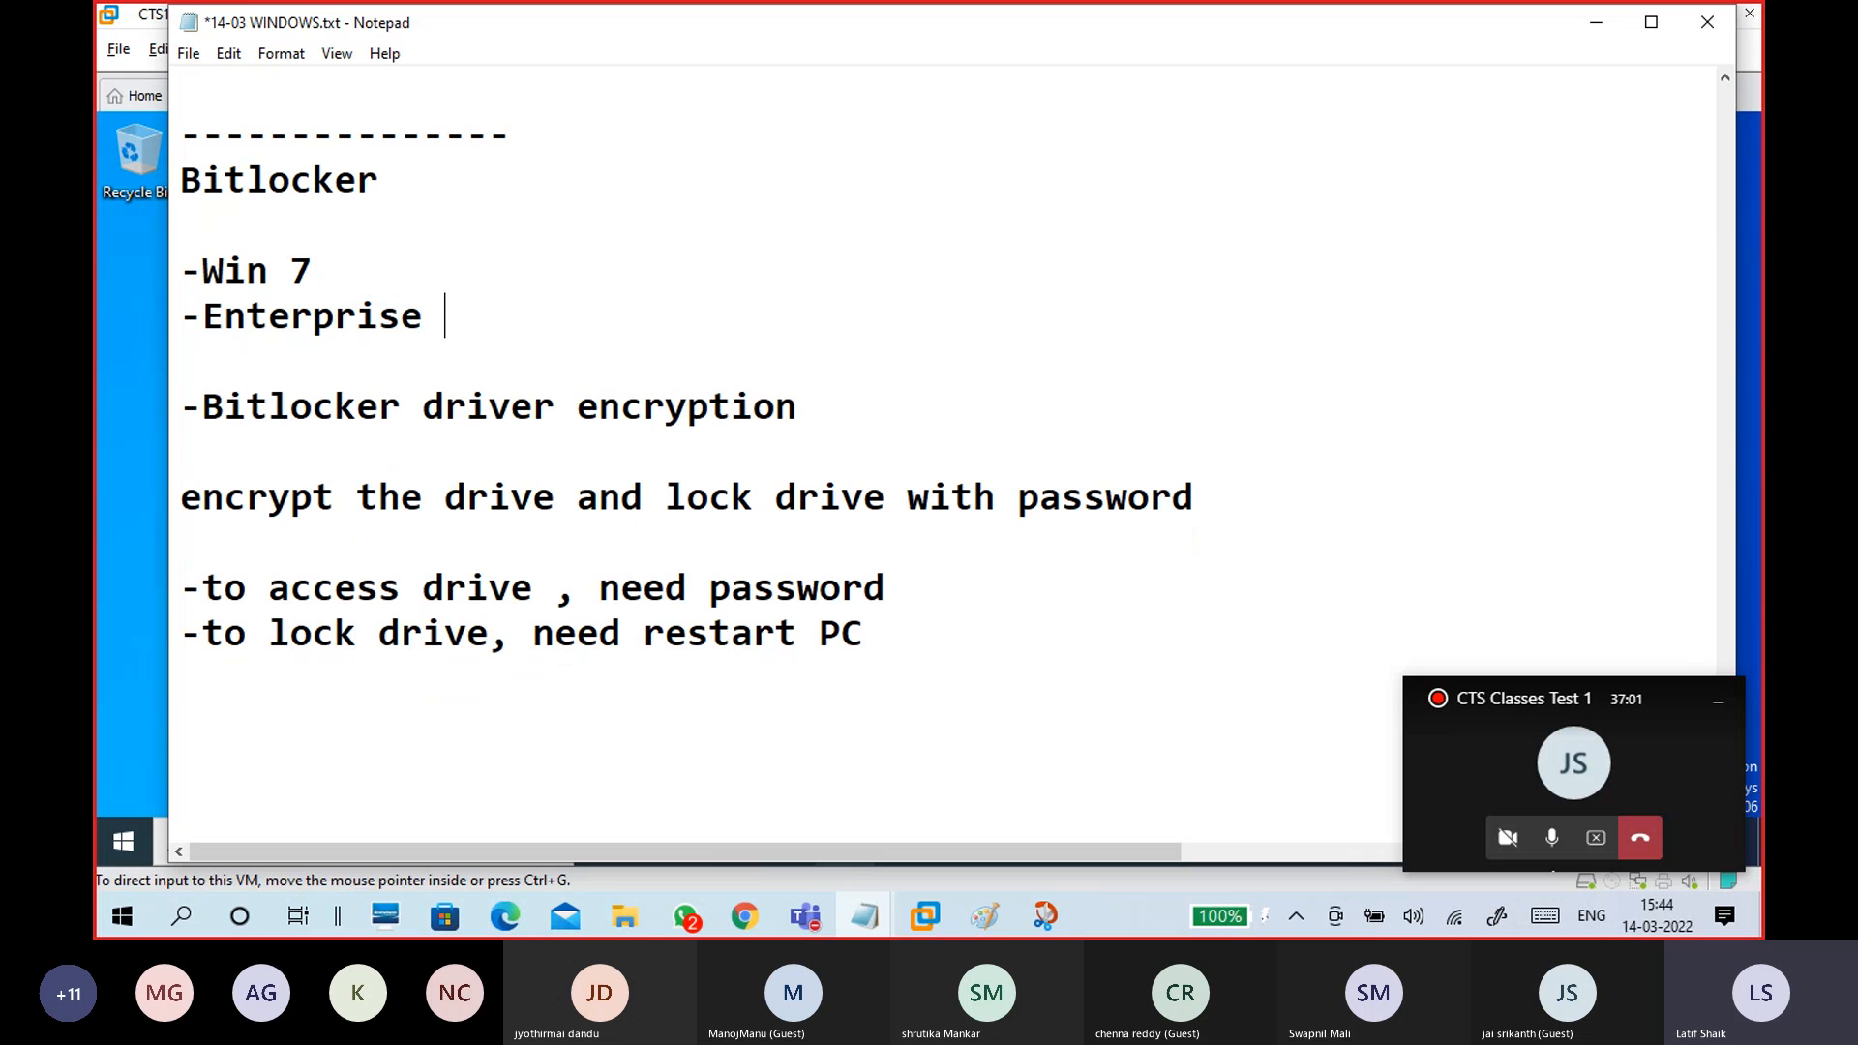
{"action": "left_click", "coordinate": [543, 345]}
{"action": "left_click_drag", "start_coordinate": [400, 406], "coordinate": [180, 406]}
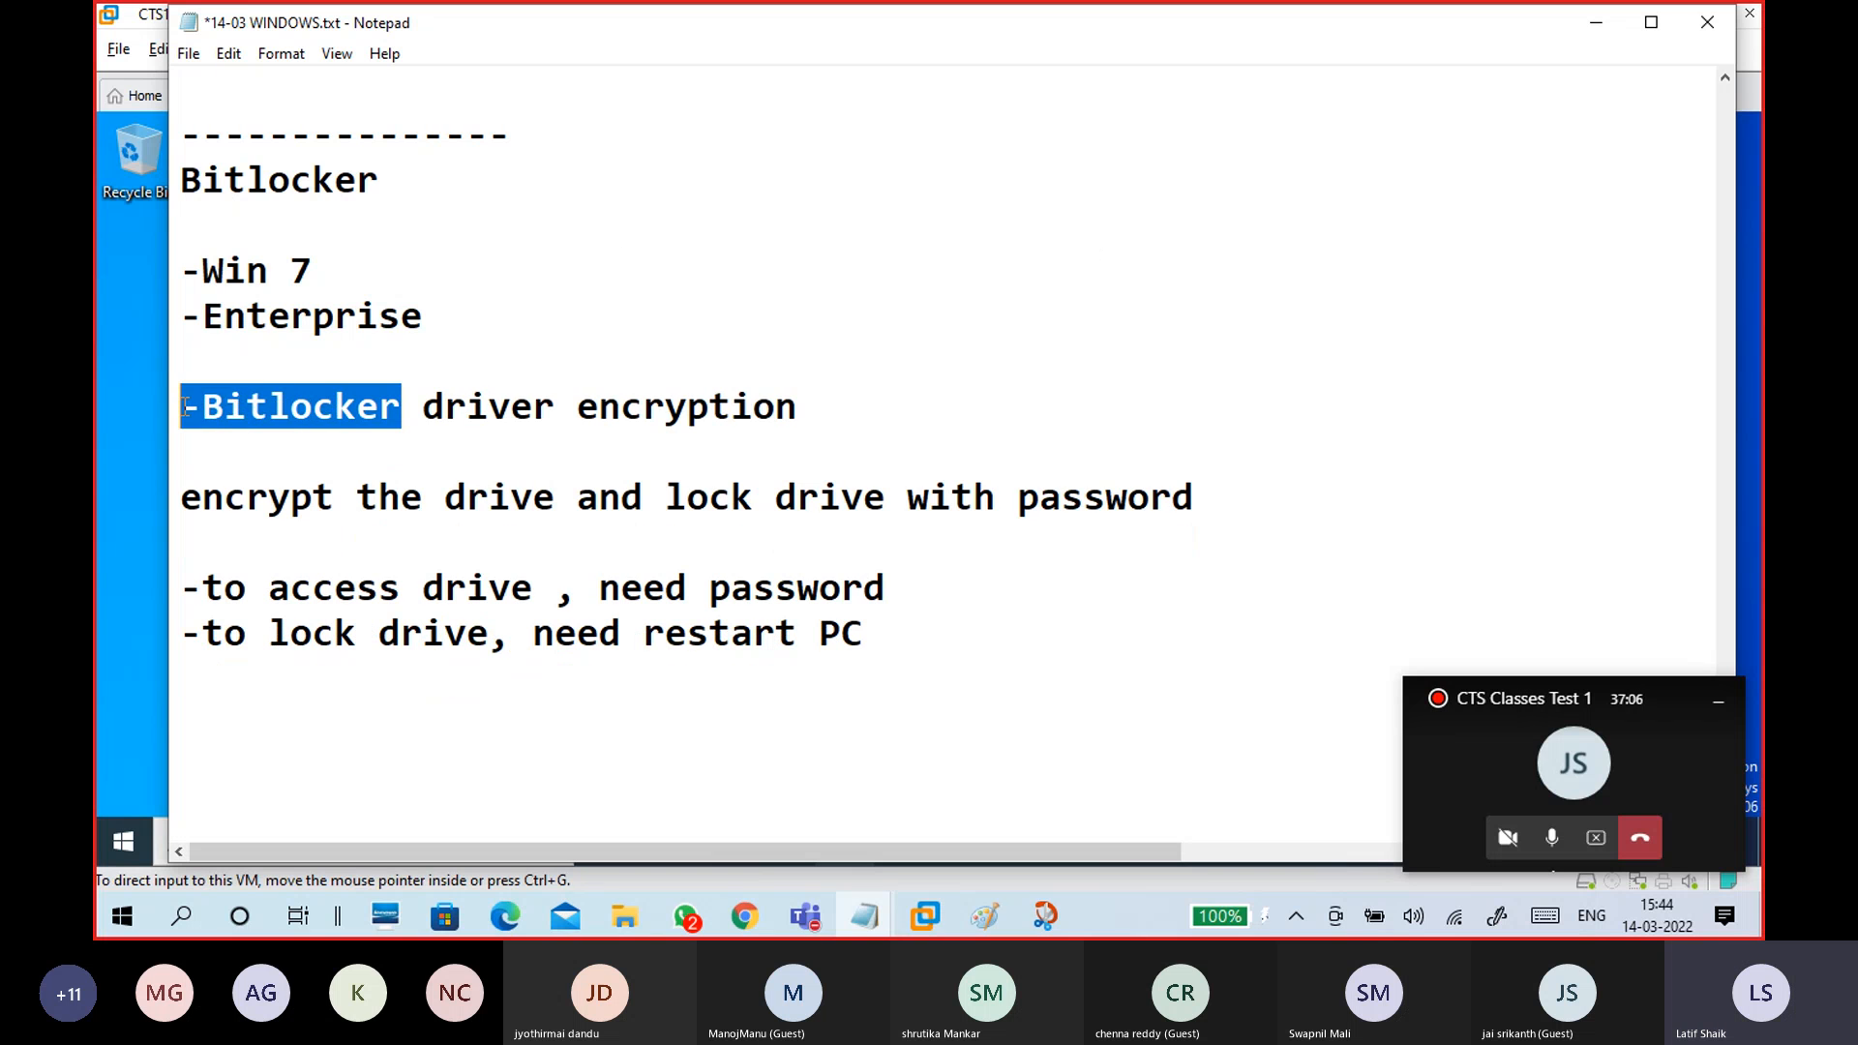
{"action": "left_click", "coordinate": [323, 453]}
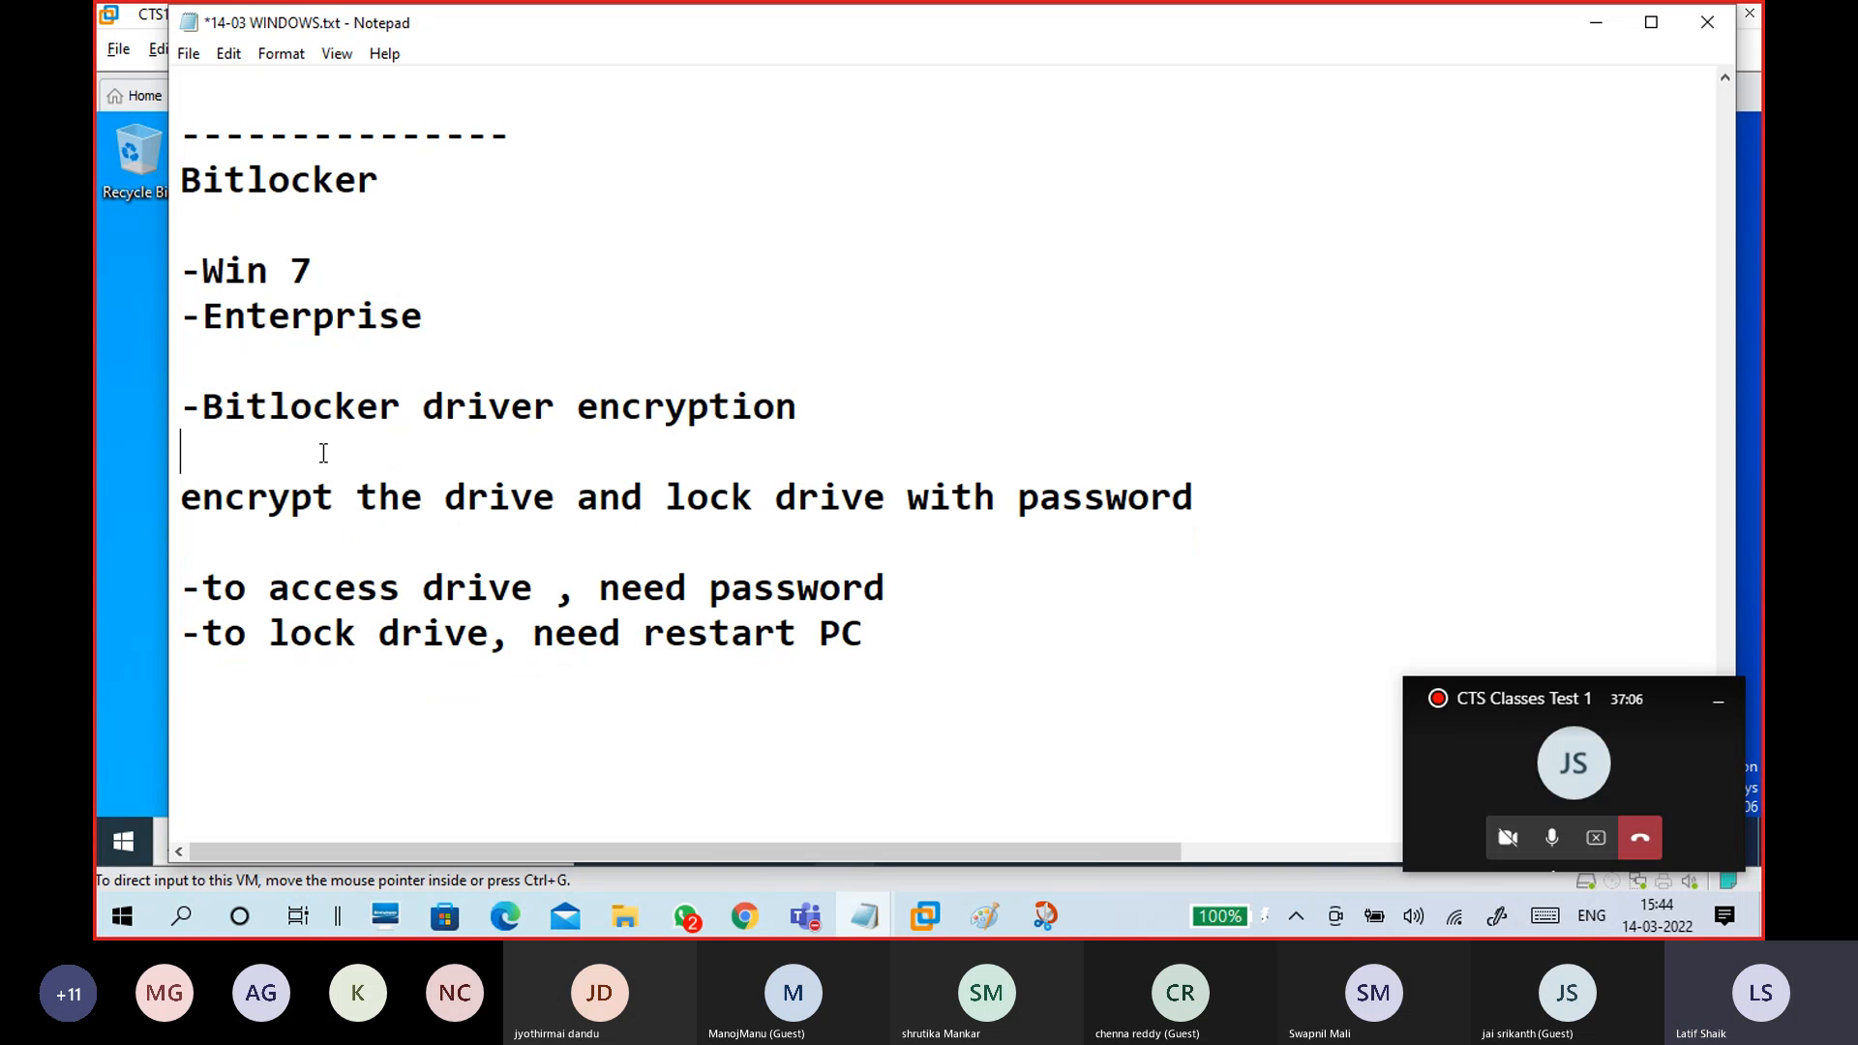
- Switch to Paint and draw a wide rectangle with a smaller one, about 163 × 127 px, across its middle
{"action": "left_click", "coordinate": [1594, 22]}
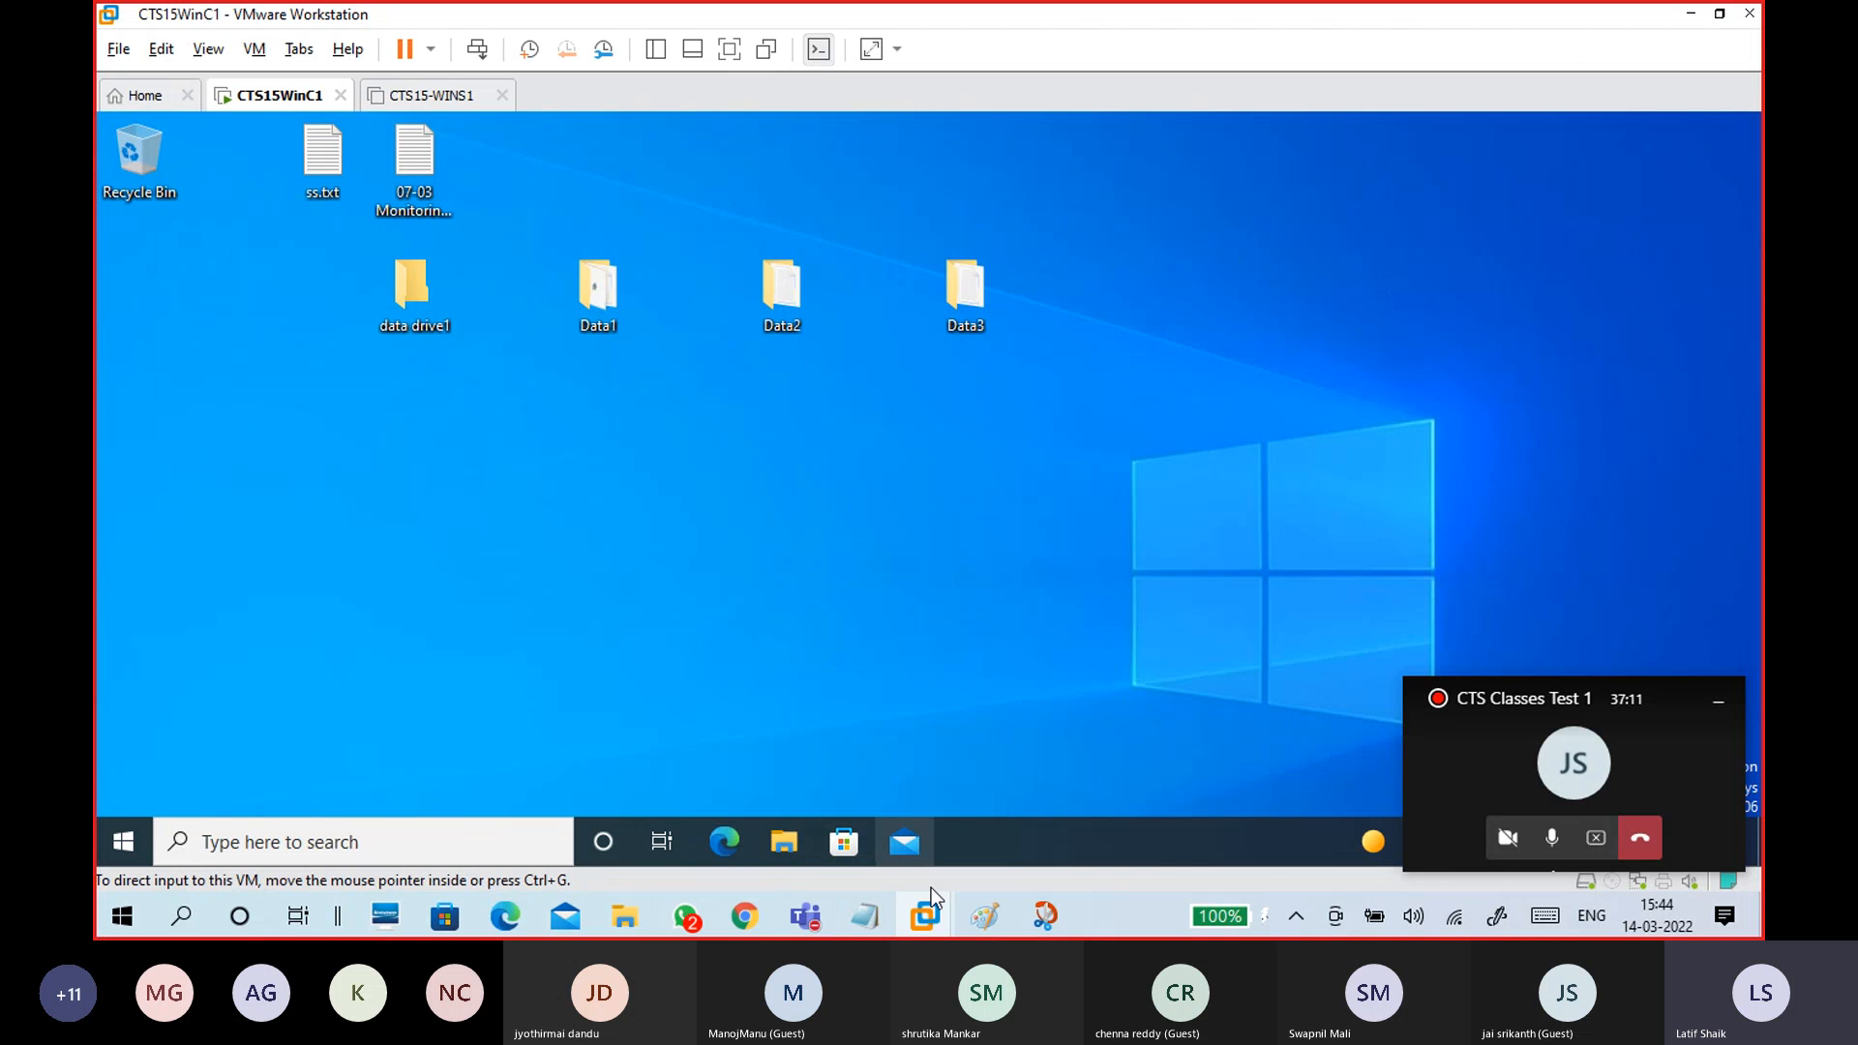
{"action": "mouse_move", "coordinate": [992, 924]}
{"action": "left_click", "coordinate": [1076, 800]}
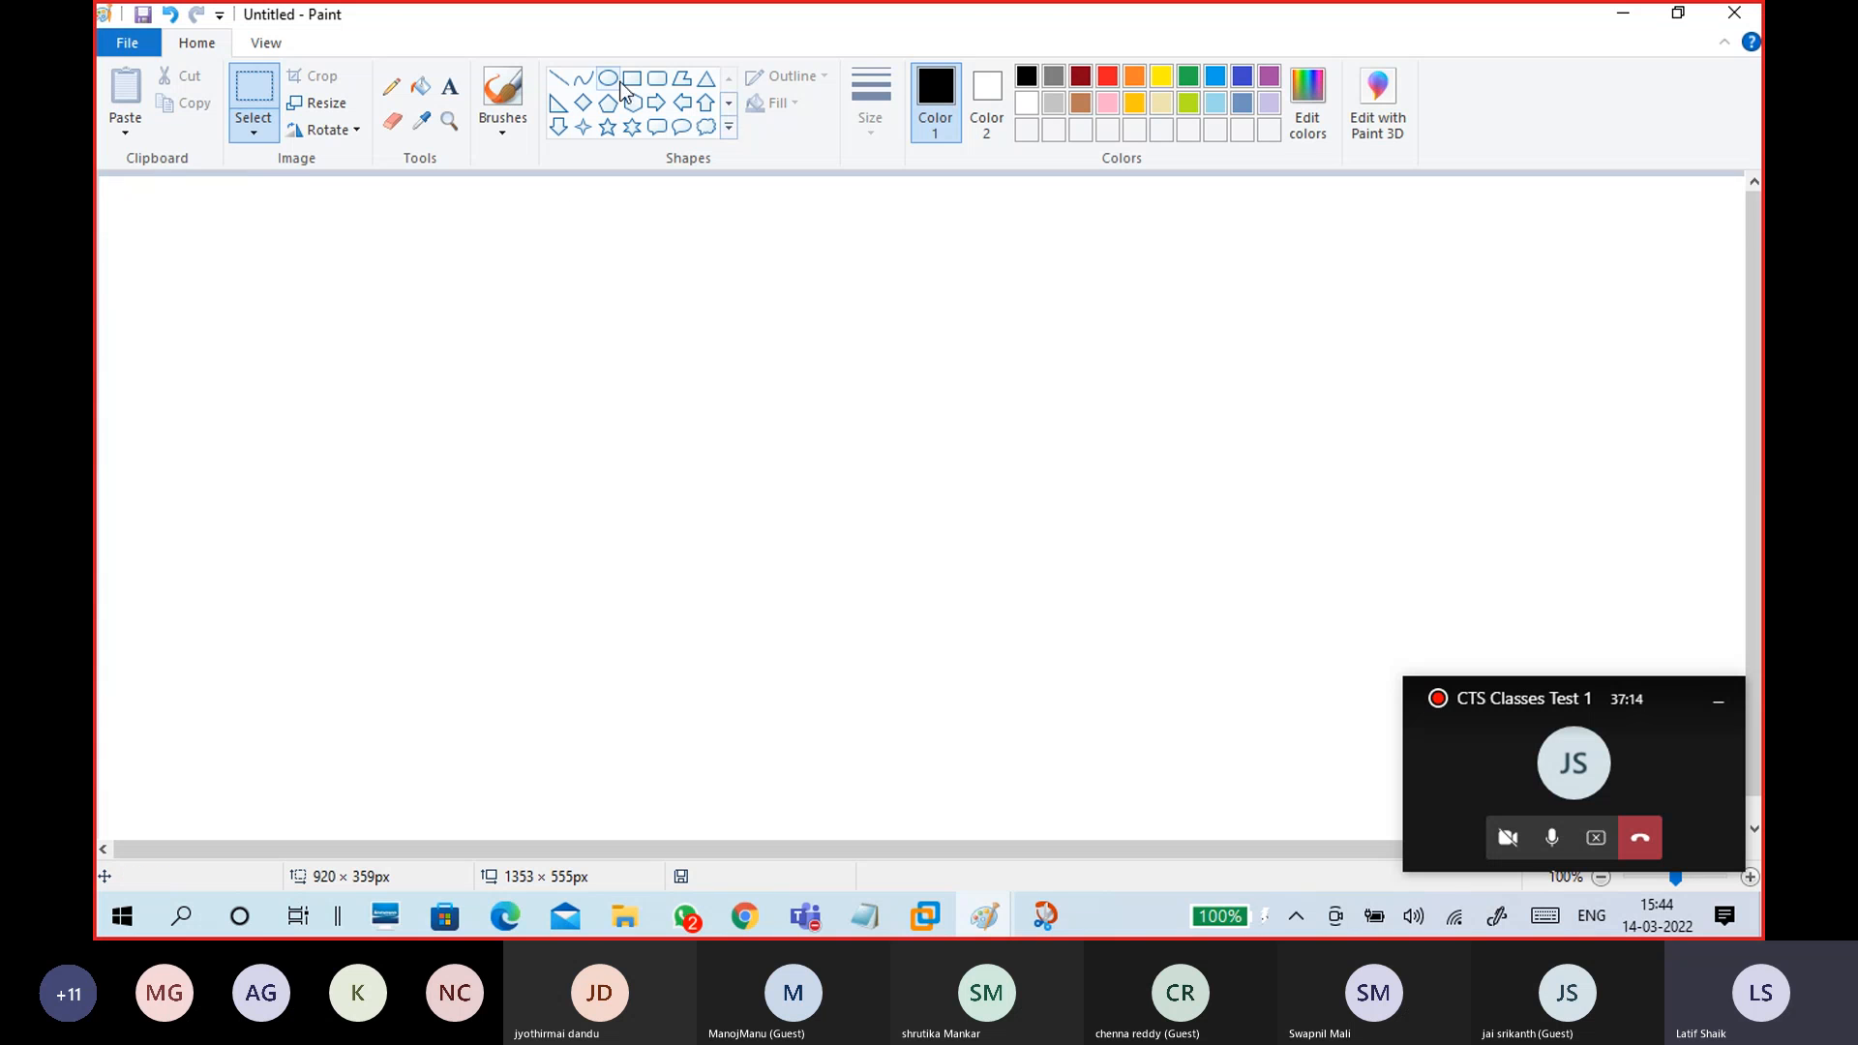
{"action": "left_click", "coordinate": [634, 77]}
{"action": "left_click_drag", "start_coordinate": [513, 301], "coordinate": [1223, 431]}
{"action": "left_click", "coordinate": [1324, 440]}
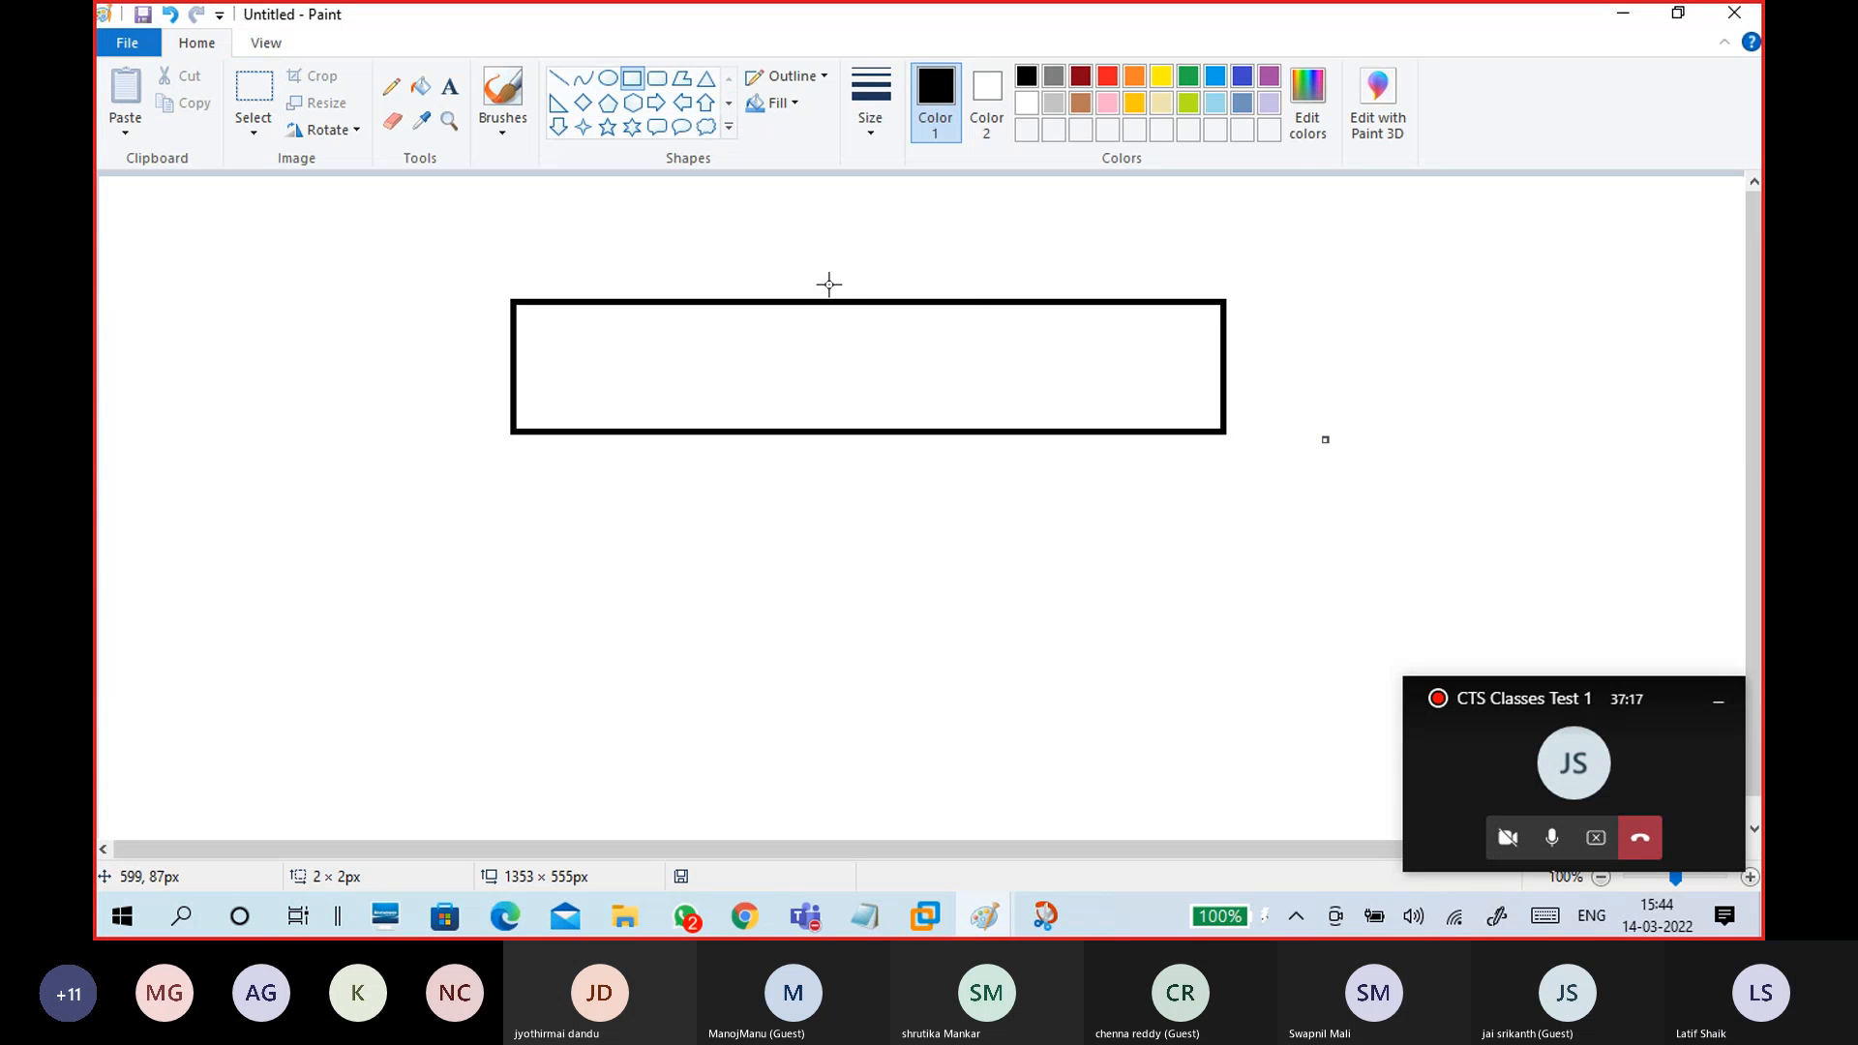
{"action": "mouse_move", "coordinate": [801, 293]}
{"action": "left_mouse_down"}
{"action": "mouse_move", "coordinate": [978, 403]}
{"action": "mouse_move", "coordinate": [1000, 447]}
{"action": "left_mouse_up"}
- Brush a handwritten mark above the middle rectangle and two slanted strokes over a long line to the right of the drawing
{"action": "left_click", "coordinate": [503, 123]}
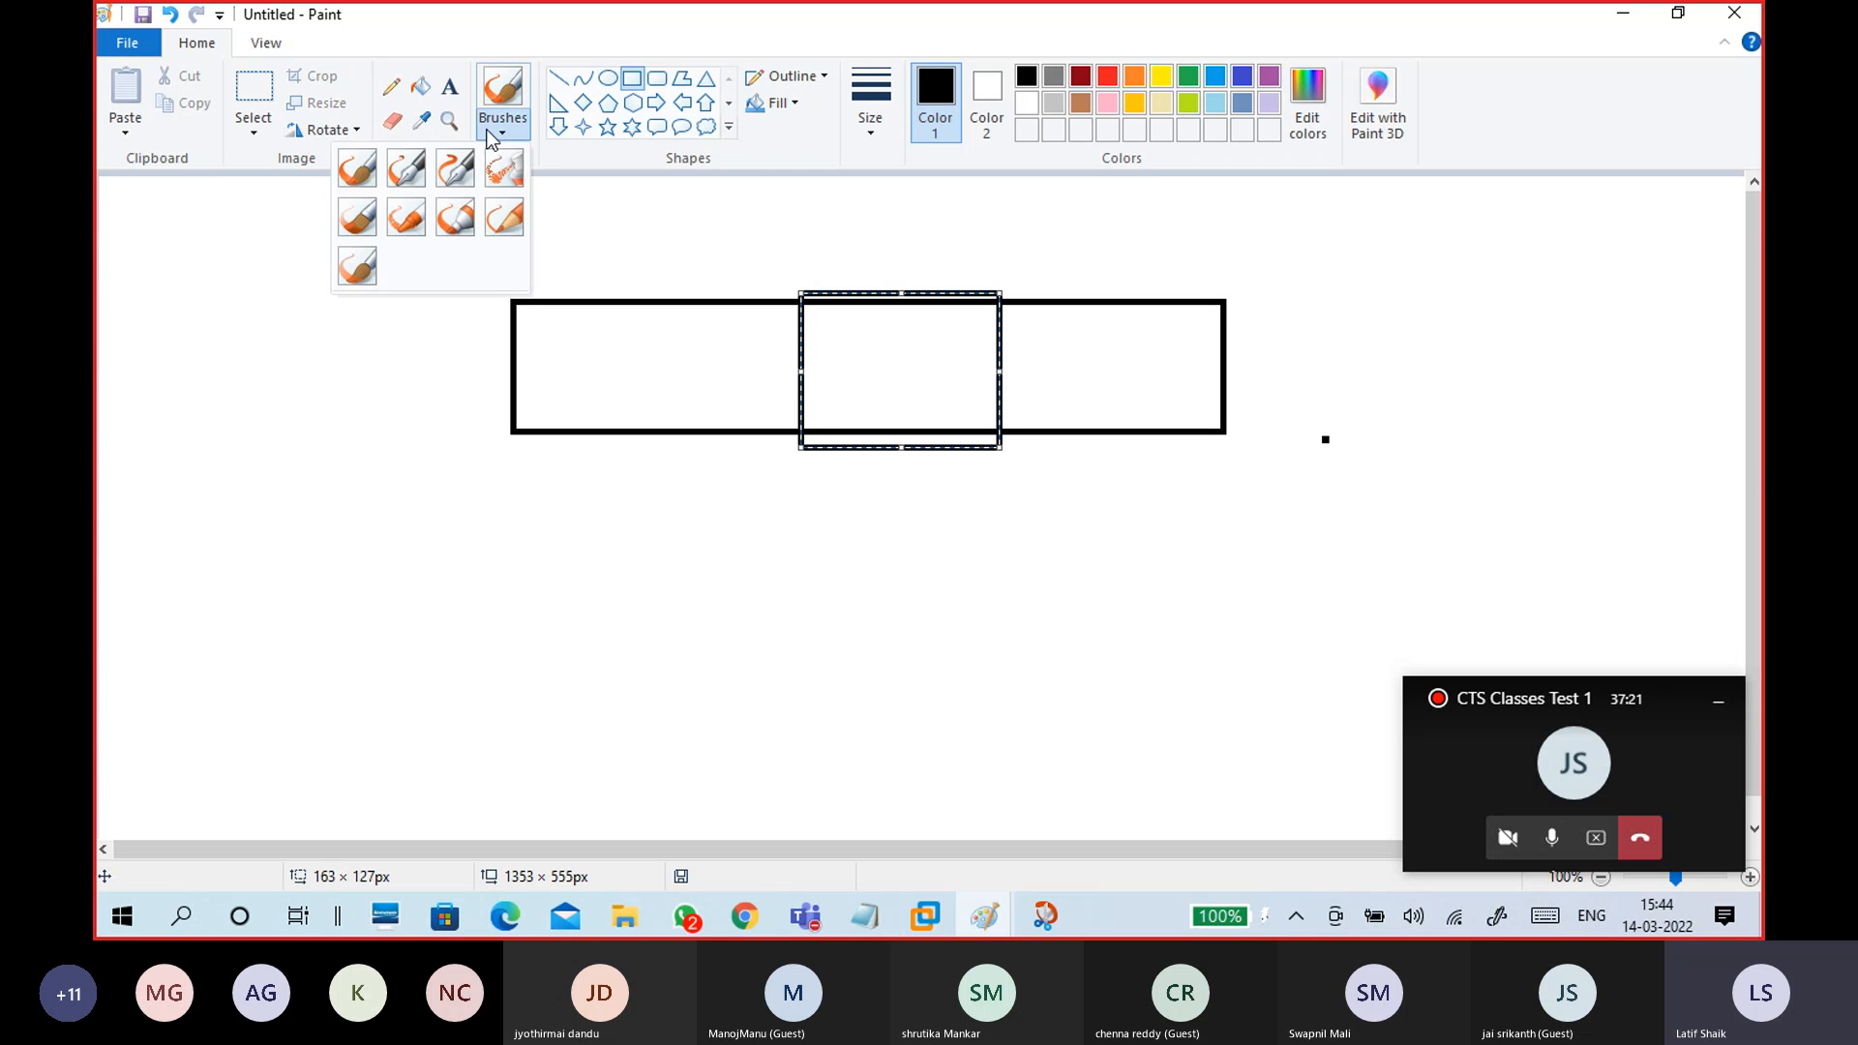
{"action": "left_click", "coordinate": [365, 182]}
{"action": "left_click_drag", "start_coordinate": [805, 249], "coordinate": [830, 281]}
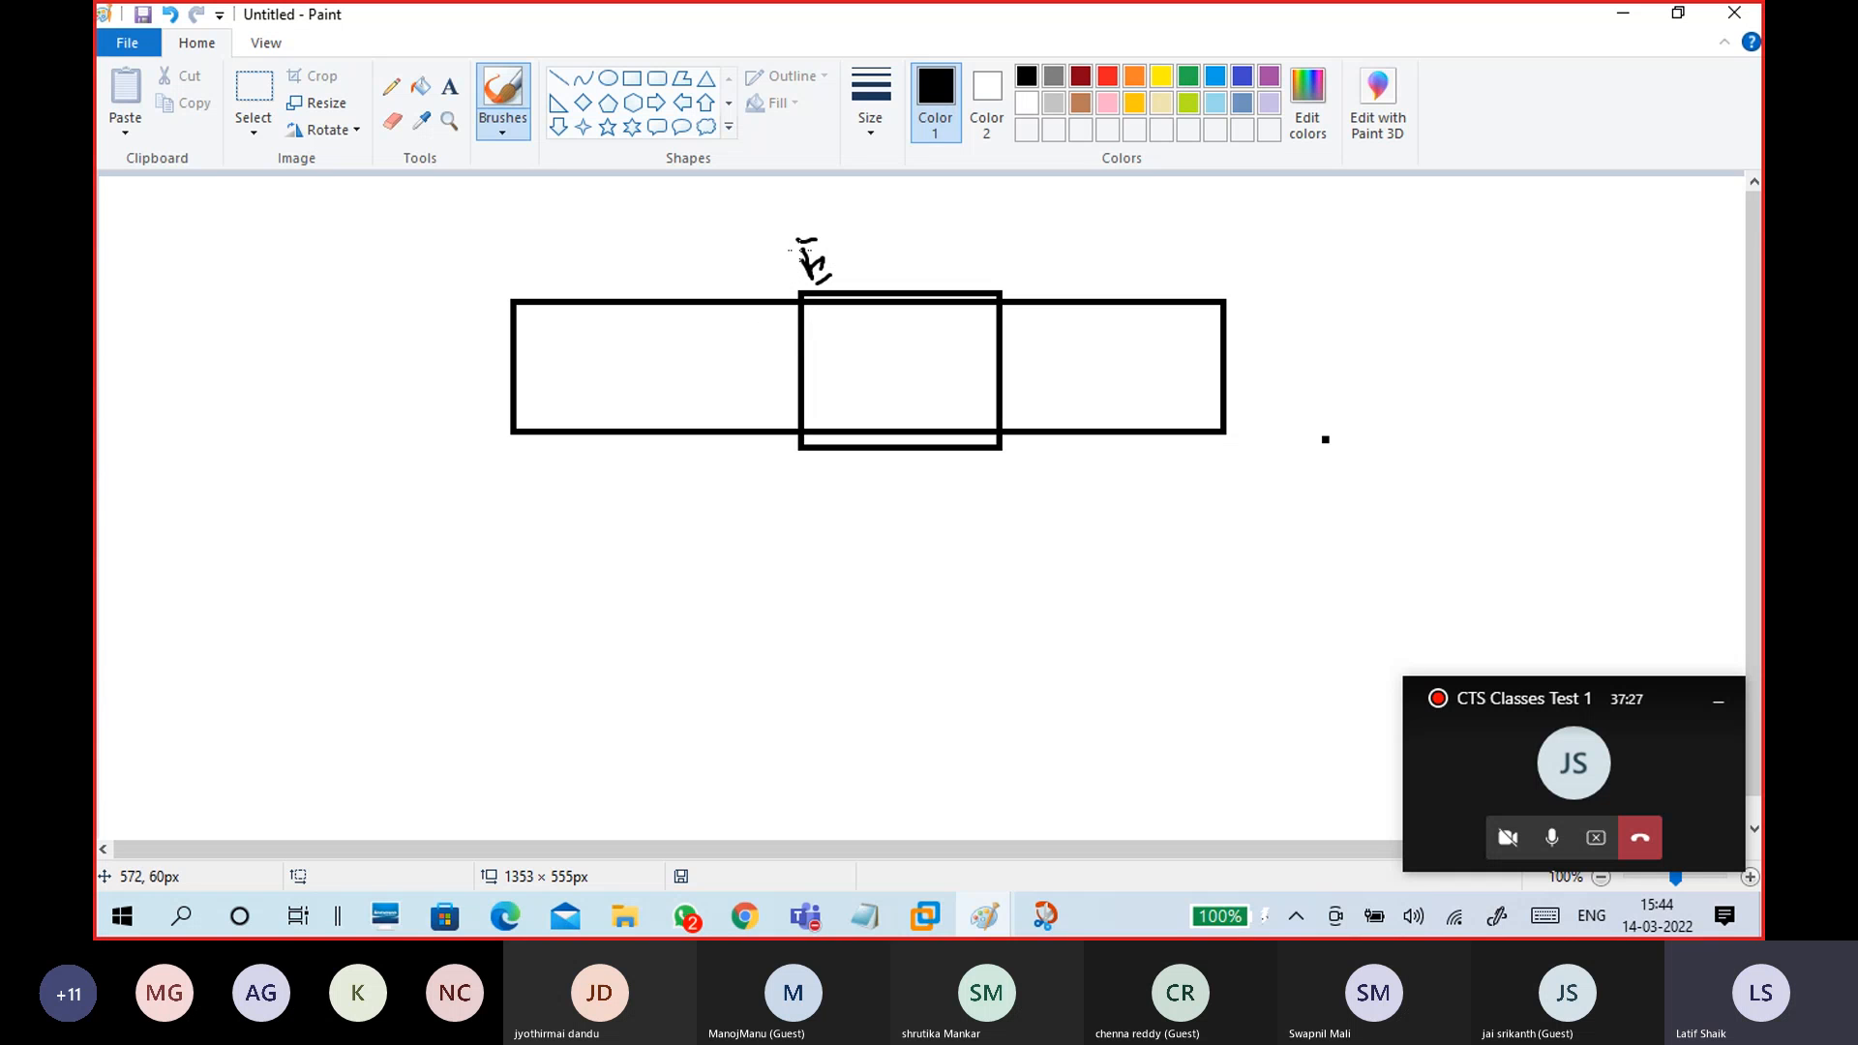
{"action": "mouse_move", "coordinate": [1427, 465]}
{"action": "left_mouse_down"}
{"action": "mouse_move", "coordinate": [1466, 502]}
{"action": "mouse_move", "coordinate": [1647, 483]}
{"action": "left_mouse_up"}
{"action": "mouse_move", "coordinate": [635, 649]}
{"action": "left_mouse_down"}
{"action": "mouse_move", "coordinate": [678, 667]}
{"action": "mouse_move", "coordinate": [625, 683]}
{"action": "left_mouse_up"}
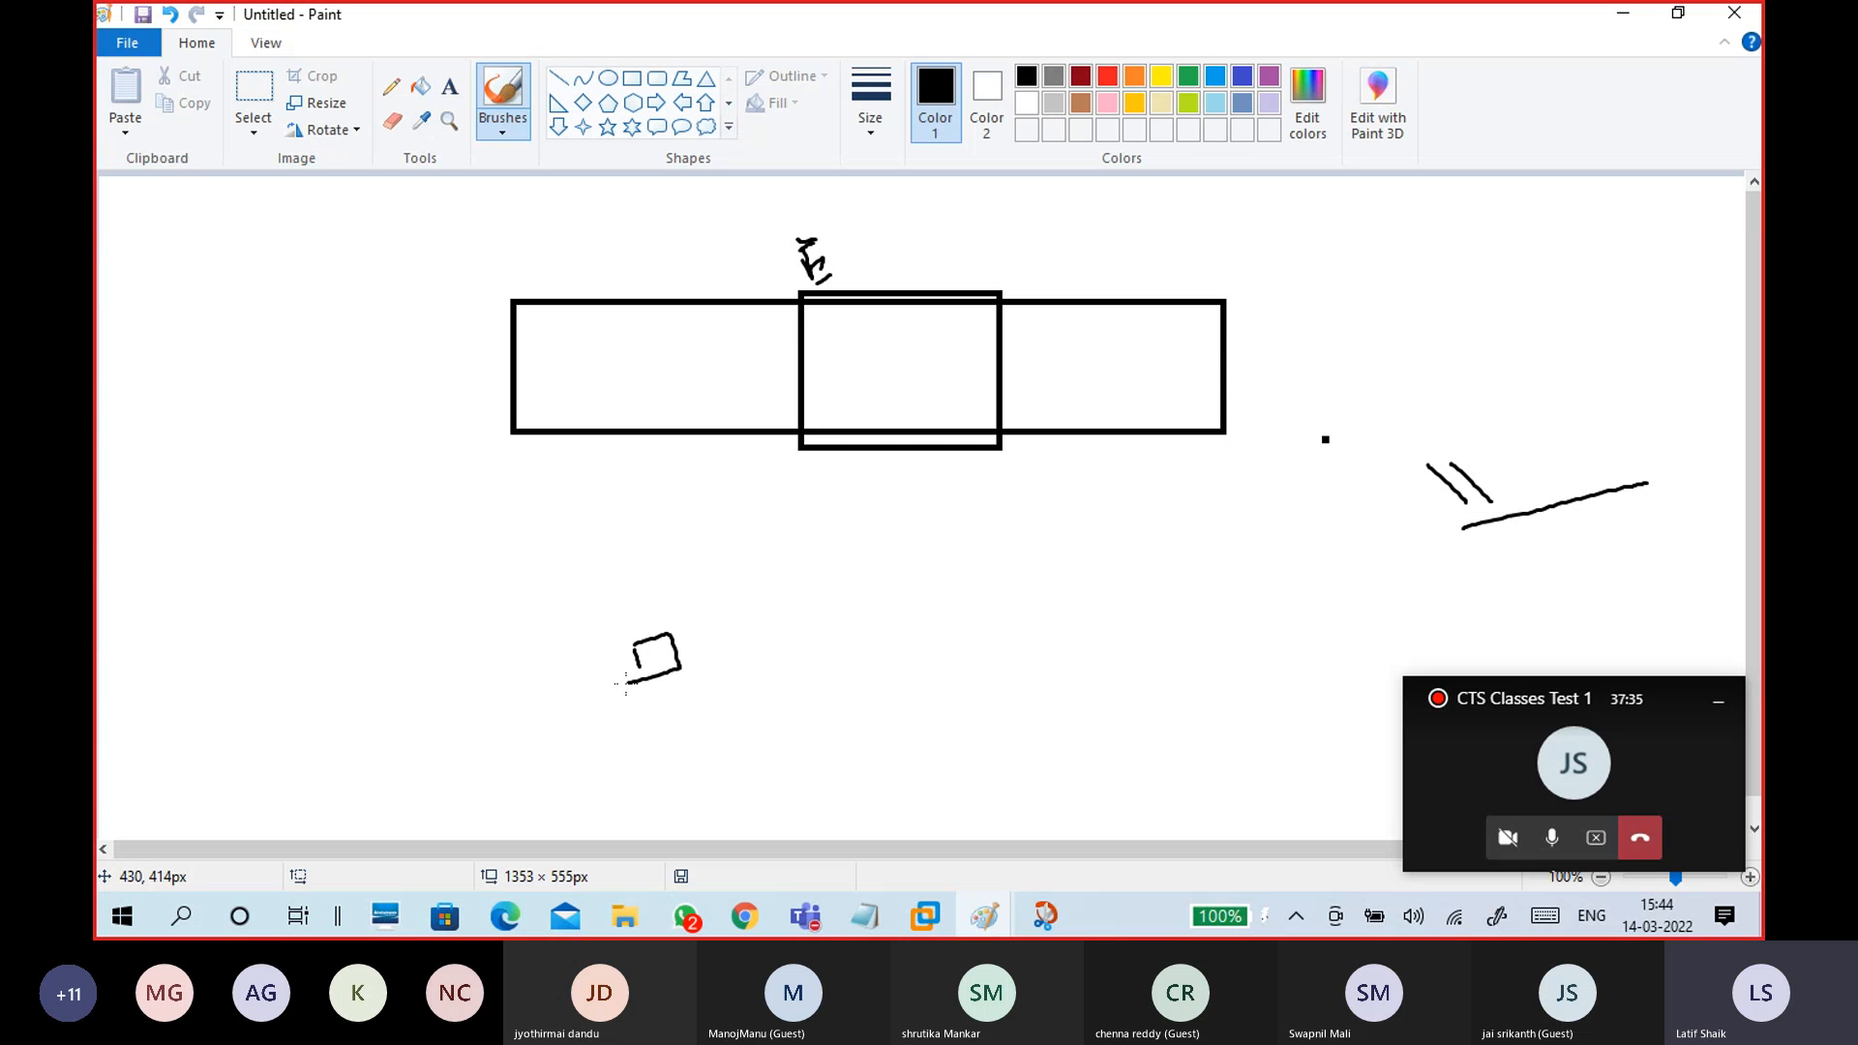
{"action": "key", "text": "ctrl+z"}
{"action": "key", "text": "ctrl+z"}
- Handwrite "S1" and "S2" left of the rectangles and "DO" in the middle one, with an arrow from S2 to it
{"action": "mouse_move", "coordinate": [282, 339]}
{"action": "left_mouse_down"}
{"action": "mouse_move", "coordinate": [253, 350]}
{"action": "mouse_move", "coordinate": [290, 372]}
{"action": "left_mouse_up"}
{"action": "mouse_move", "coordinate": [282, 574]}
{"action": "left_mouse_down"}
{"action": "mouse_move", "coordinate": [251, 612]}
{"action": "mouse_move", "coordinate": [364, 595]}
{"action": "left_mouse_up"}
{"action": "mouse_move", "coordinate": [832, 323]}
{"action": "left_mouse_down"}
{"action": "mouse_move", "coordinate": [940, 341]}
{"action": "mouse_move", "coordinate": [894, 321]}
{"action": "left_mouse_up"}
{"action": "mouse_move", "coordinate": [386, 566]}
{"action": "left_mouse_down"}
{"action": "mouse_move", "coordinate": [531, 561]}
{"action": "mouse_move", "coordinate": [838, 434]}
{"action": "mouse_move", "coordinate": [842, 466]}
{"action": "left_mouse_up"}
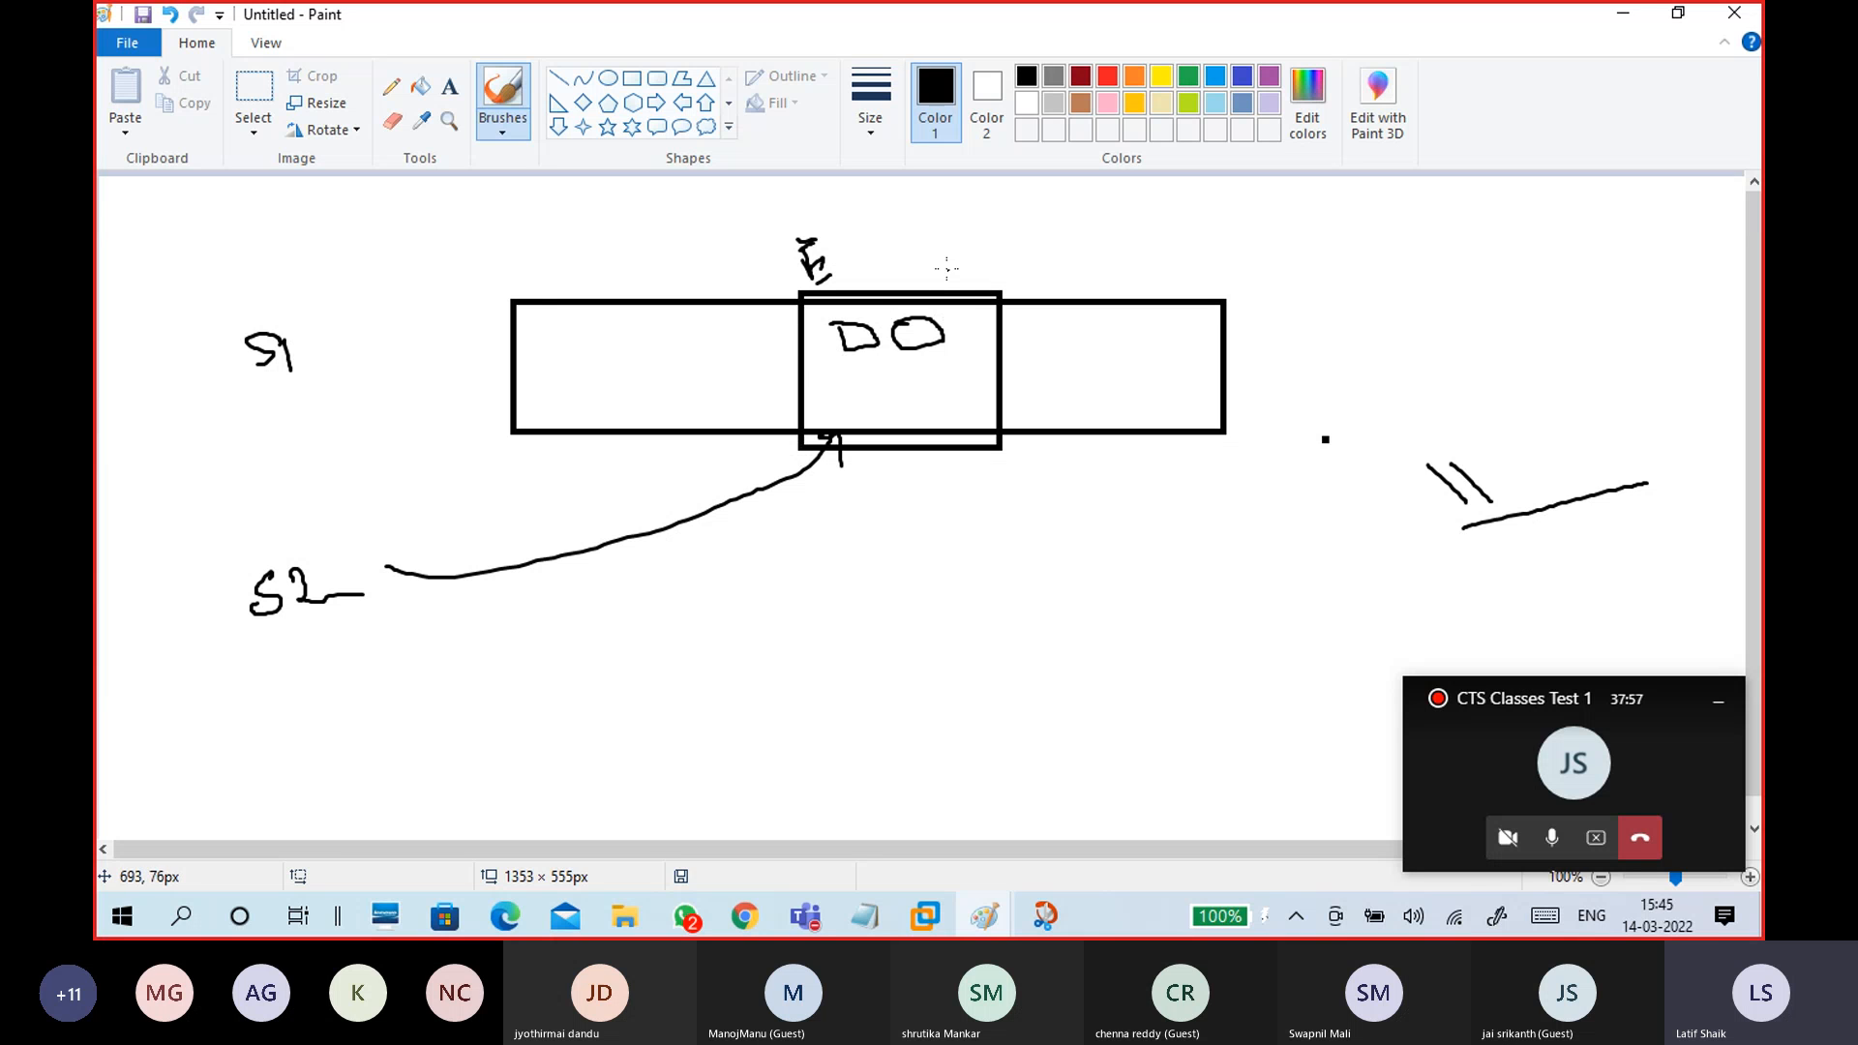
{"action": "mouse_move", "coordinate": [934, 248]}
{"action": "left_mouse_down"}
{"action": "mouse_move", "coordinate": [934, 282]}
{"action": "mouse_move", "coordinate": [958, 258]}
{"action": "mouse_move", "coordinate": [967, 278]}
{"action": "mouse_move", "coordinate": [916, 281]}
{"action": "mouse_move", "coordinate": [957, 234]}
{"action": "left_mouse_up"}
{"action": "key", "text": "ctrl+z"}
{"action": "key", "text": "ctrl+z"}
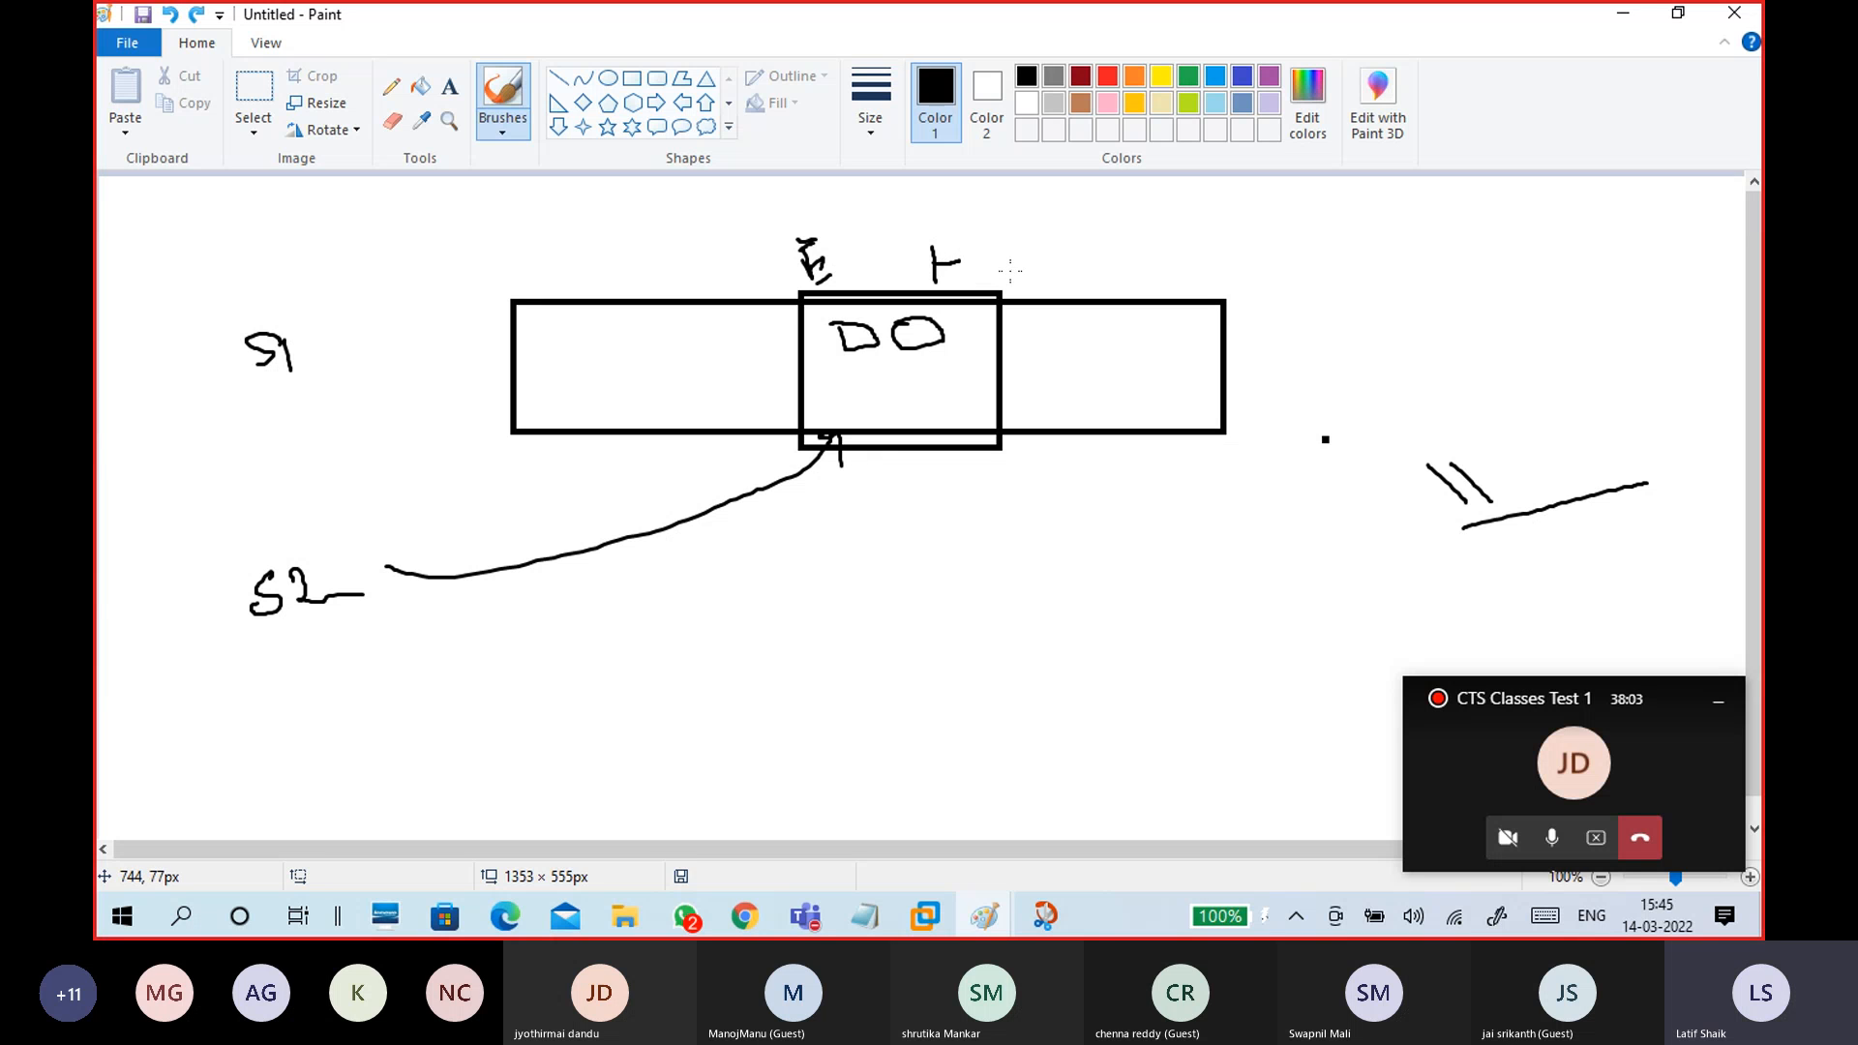
{"action": "key", "text": "ctrl+z"}
{"action": "key", "text": "ctrl+z"}
- Draw a padlock with a keyhole dot above the middle rectangle and a curved arrow from the slanted strokes toward that rectangle
{"action": "mouse_move", "coordinate": [945, 245]}
{"action": "left_mouse_down"}
{"action": "mouse_move", "coordinate": [997, 271]}
{"action": "mouse_move", "coordinate": [959, 218]}
{"action": "mouse_move", "coordinate": [944, 251]}
{"action": "left_mouse_up"}
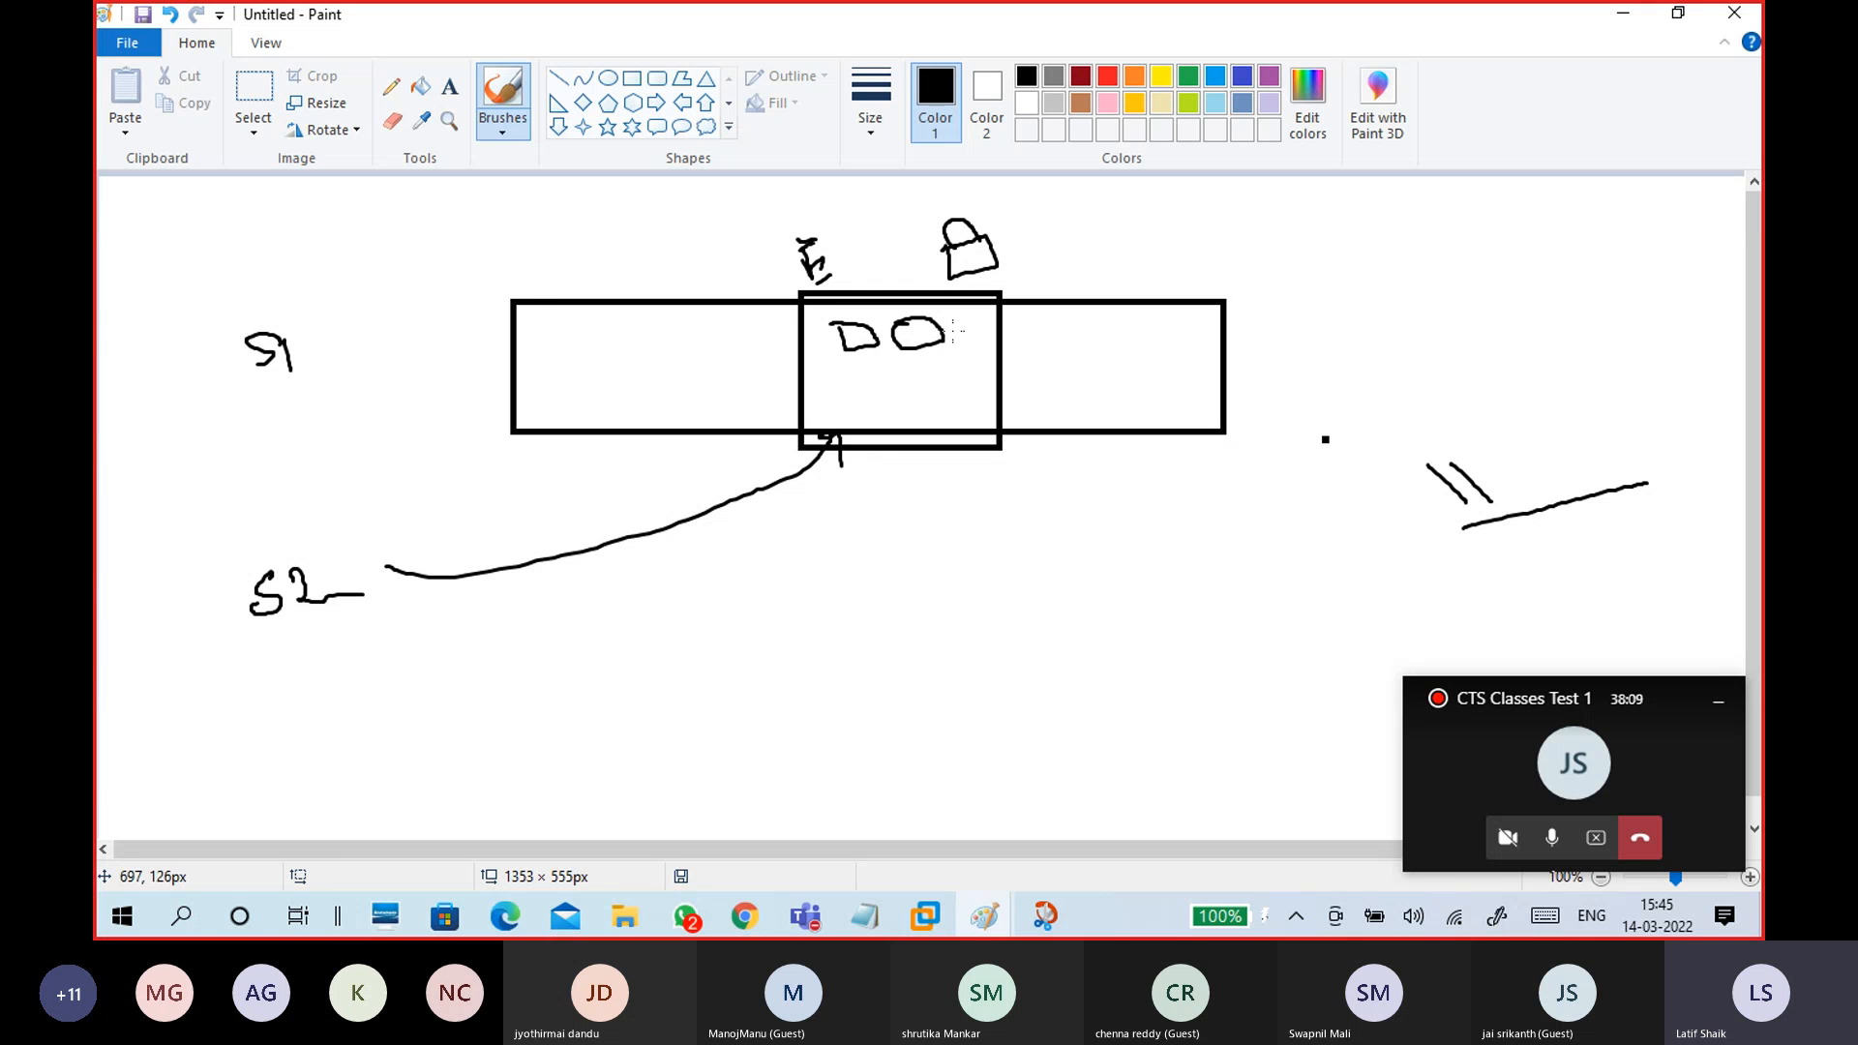
{"action": "left_click", "coordinate": [970, 259]}
{"action": "mouse_move", "coordinate": [1429, 525]}
{"action": "left_mouse_down"}
{"action": "mouse_move", "coordinate": [1265, 540]}
{"action": "mouse_move", "coordinate": [1008, 501]}
{"action": "mouse_move", "coordinate": [1016, 525]}
{"action": "mouse_move", "coordinate": [1037, 507]}
{"action": "left_mouse_up"}
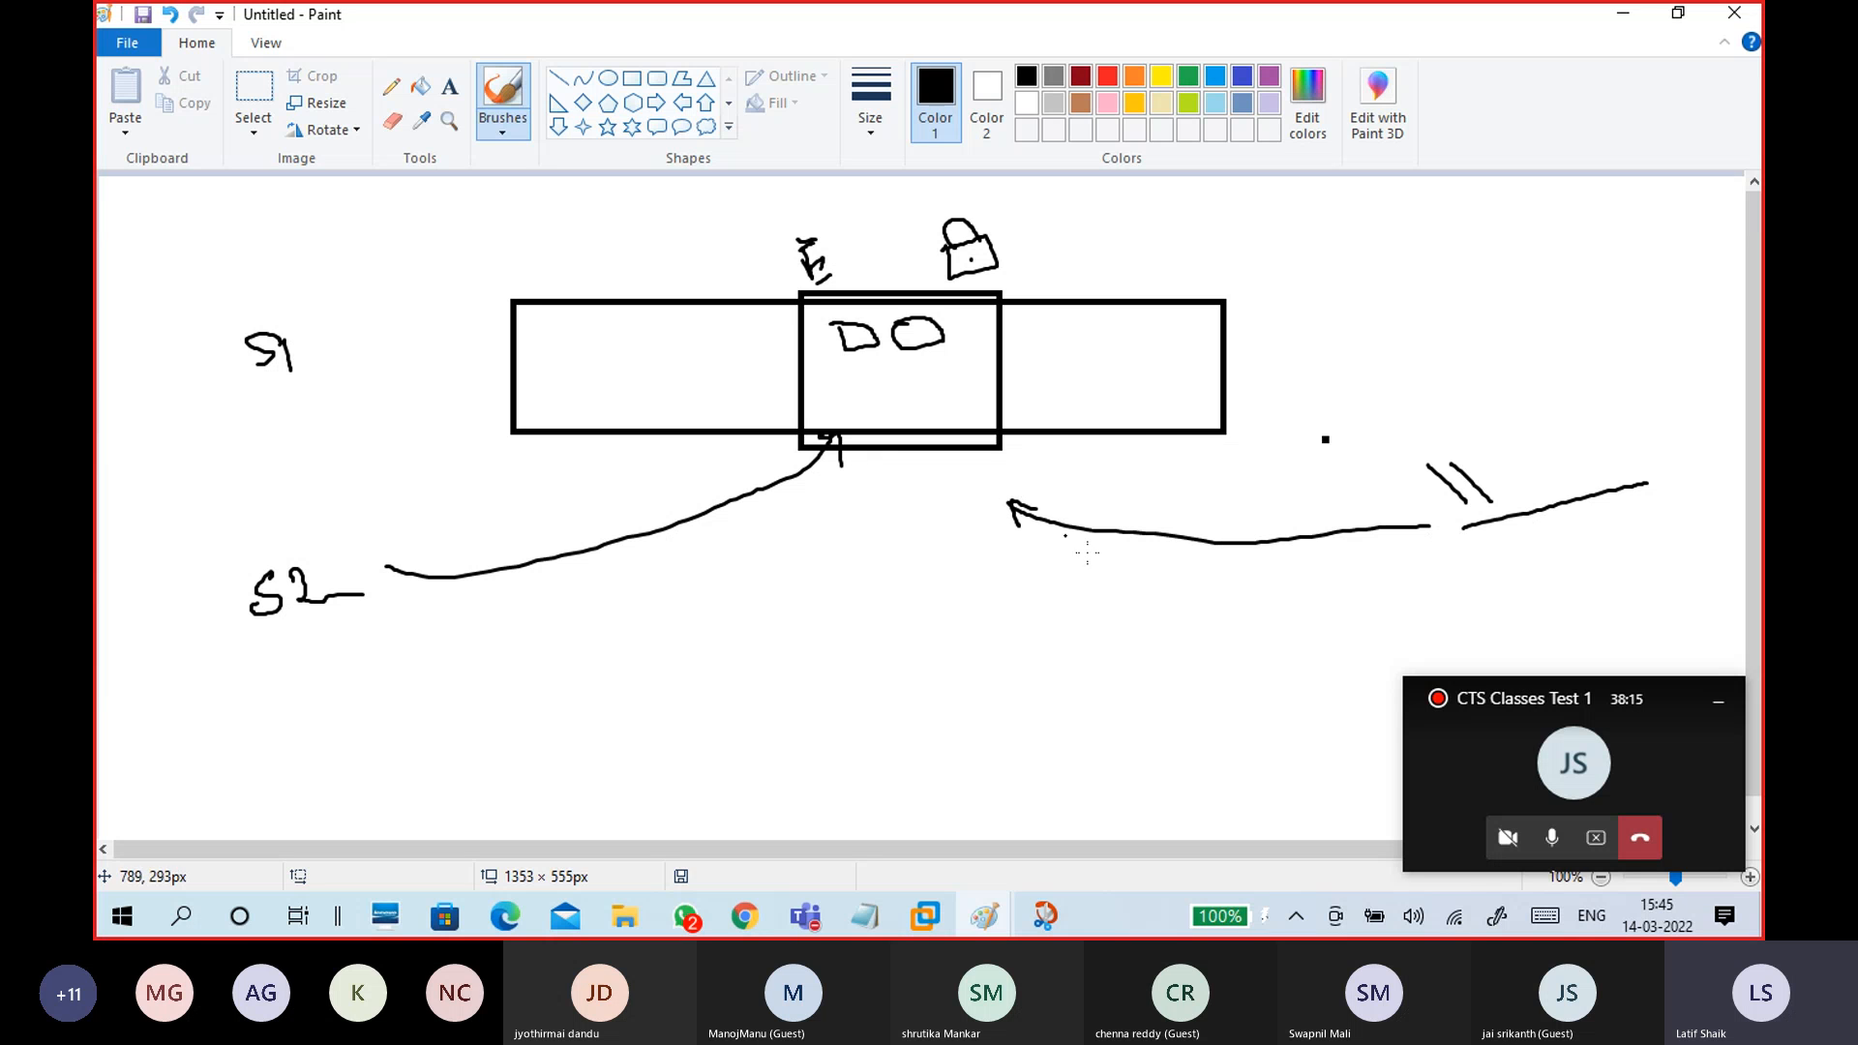
- Add two short strokes and handwritten "E$" beside the slanted lines, and draw a keyhole line in the padlock
{"action": "mouse_move", "coordinate": [1501, 495]}
{"action": "left_mouse_down"}
{"action": "mouse_move", "coordinate": [1648, 392]}
{"action": "mouse_move", "coordinate": [1640, 408]}
{"action": "left_mouse_up"}
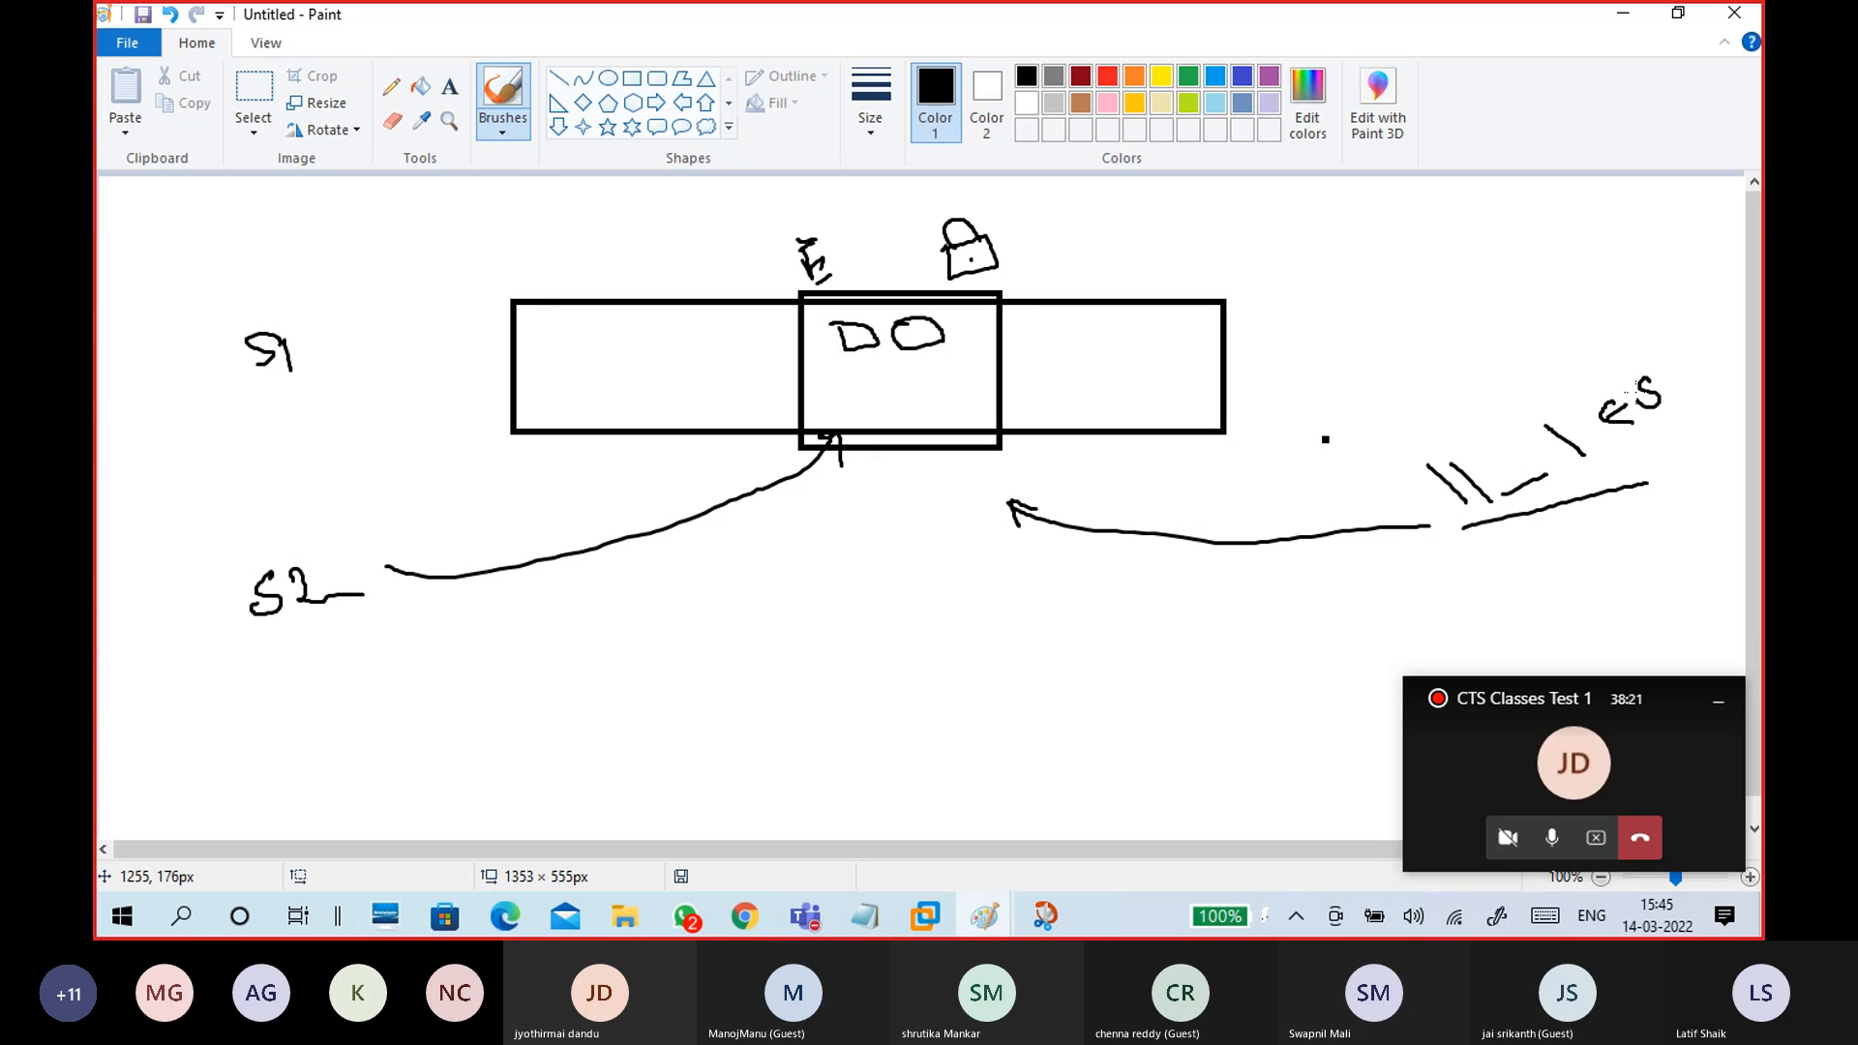
{"action": "key", "text": "ctrl+z"}
{"action": "key", "text": "ctrl+z"}
{"action": "mouse_move", "coordinate": [1586, 416]}
{"action": "left_mouse_down"}
{"action": "mouse_move", "coordinate": [1603, 430]}
{"action": "mouse_move", "coordinate": [1607, 393]}
{"action": "mouse_move", "coordinate": [1608, 414]}
{"action": "mouse_move", "coordinate": [1640, 401]}
{"action": "mouse_move", "coordinate": [1662, 434]}
{"action": "left_mouse_up"}
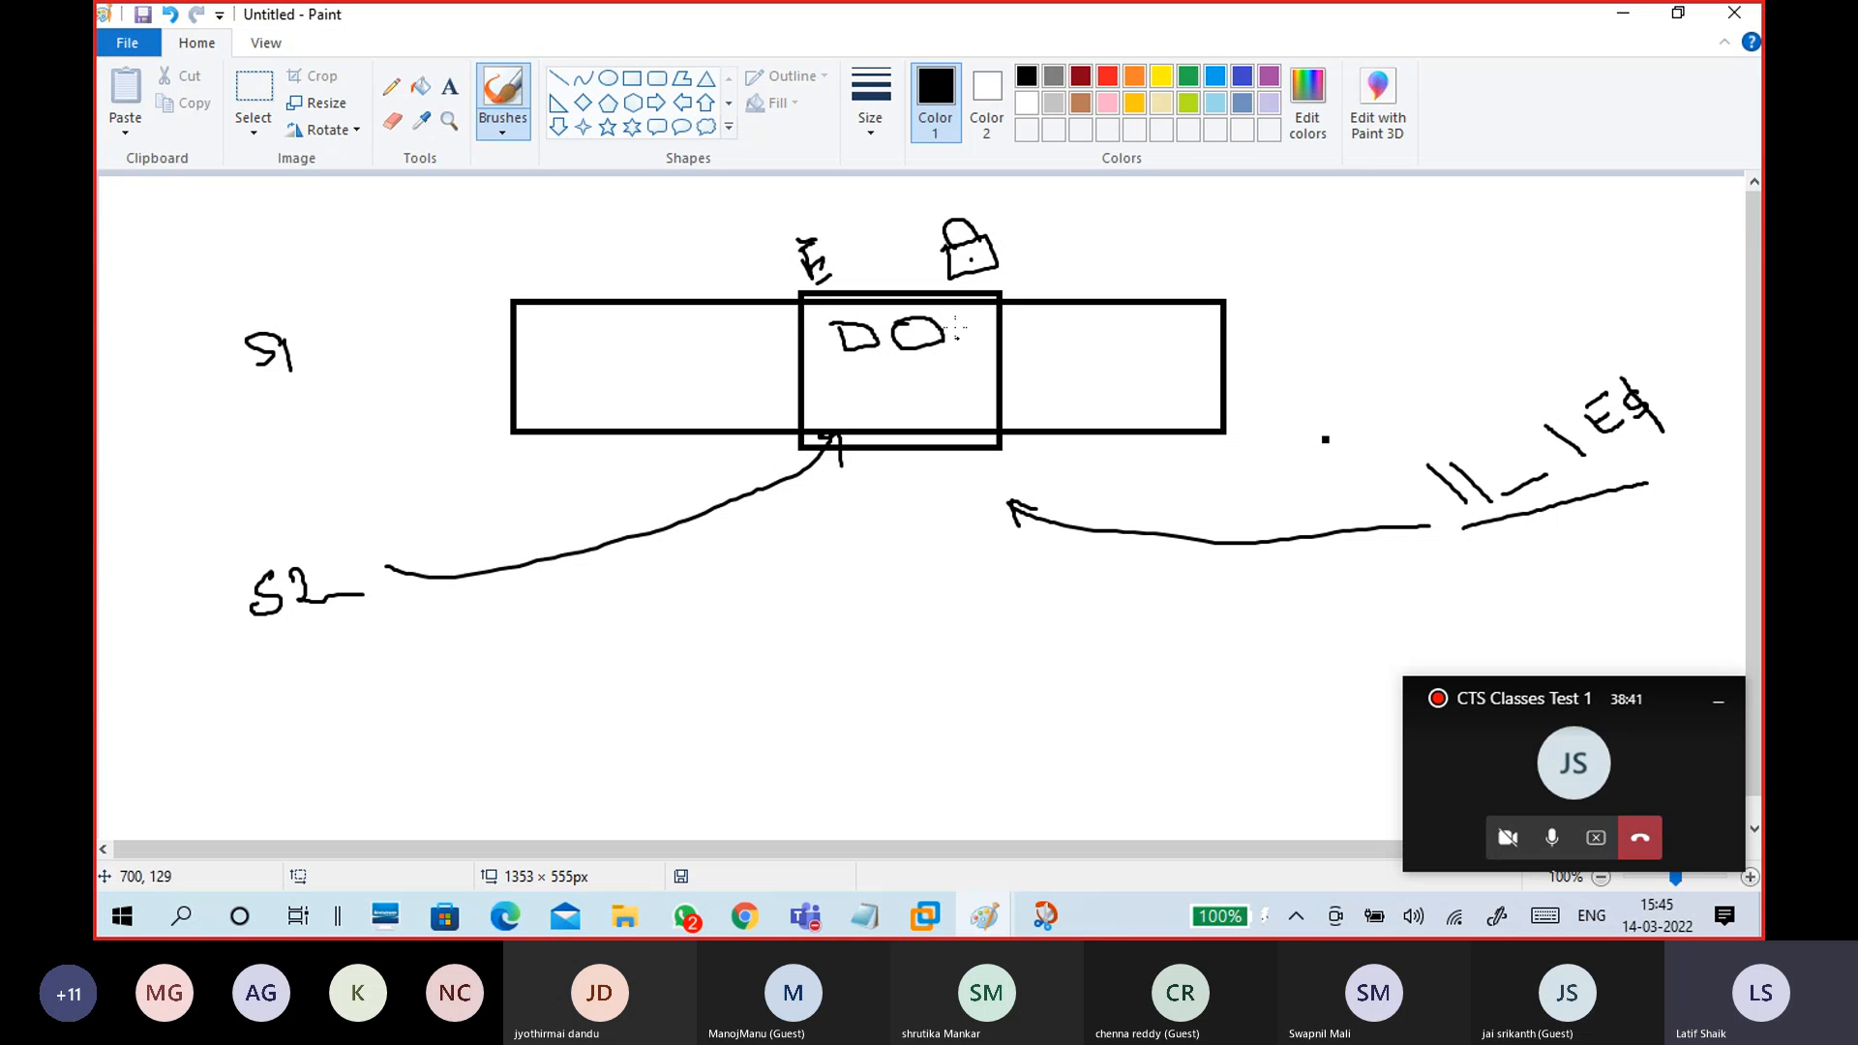
{"action": "left_click_drag", "start_coordinate": [968, 249], "coordinate": [972, 272]}
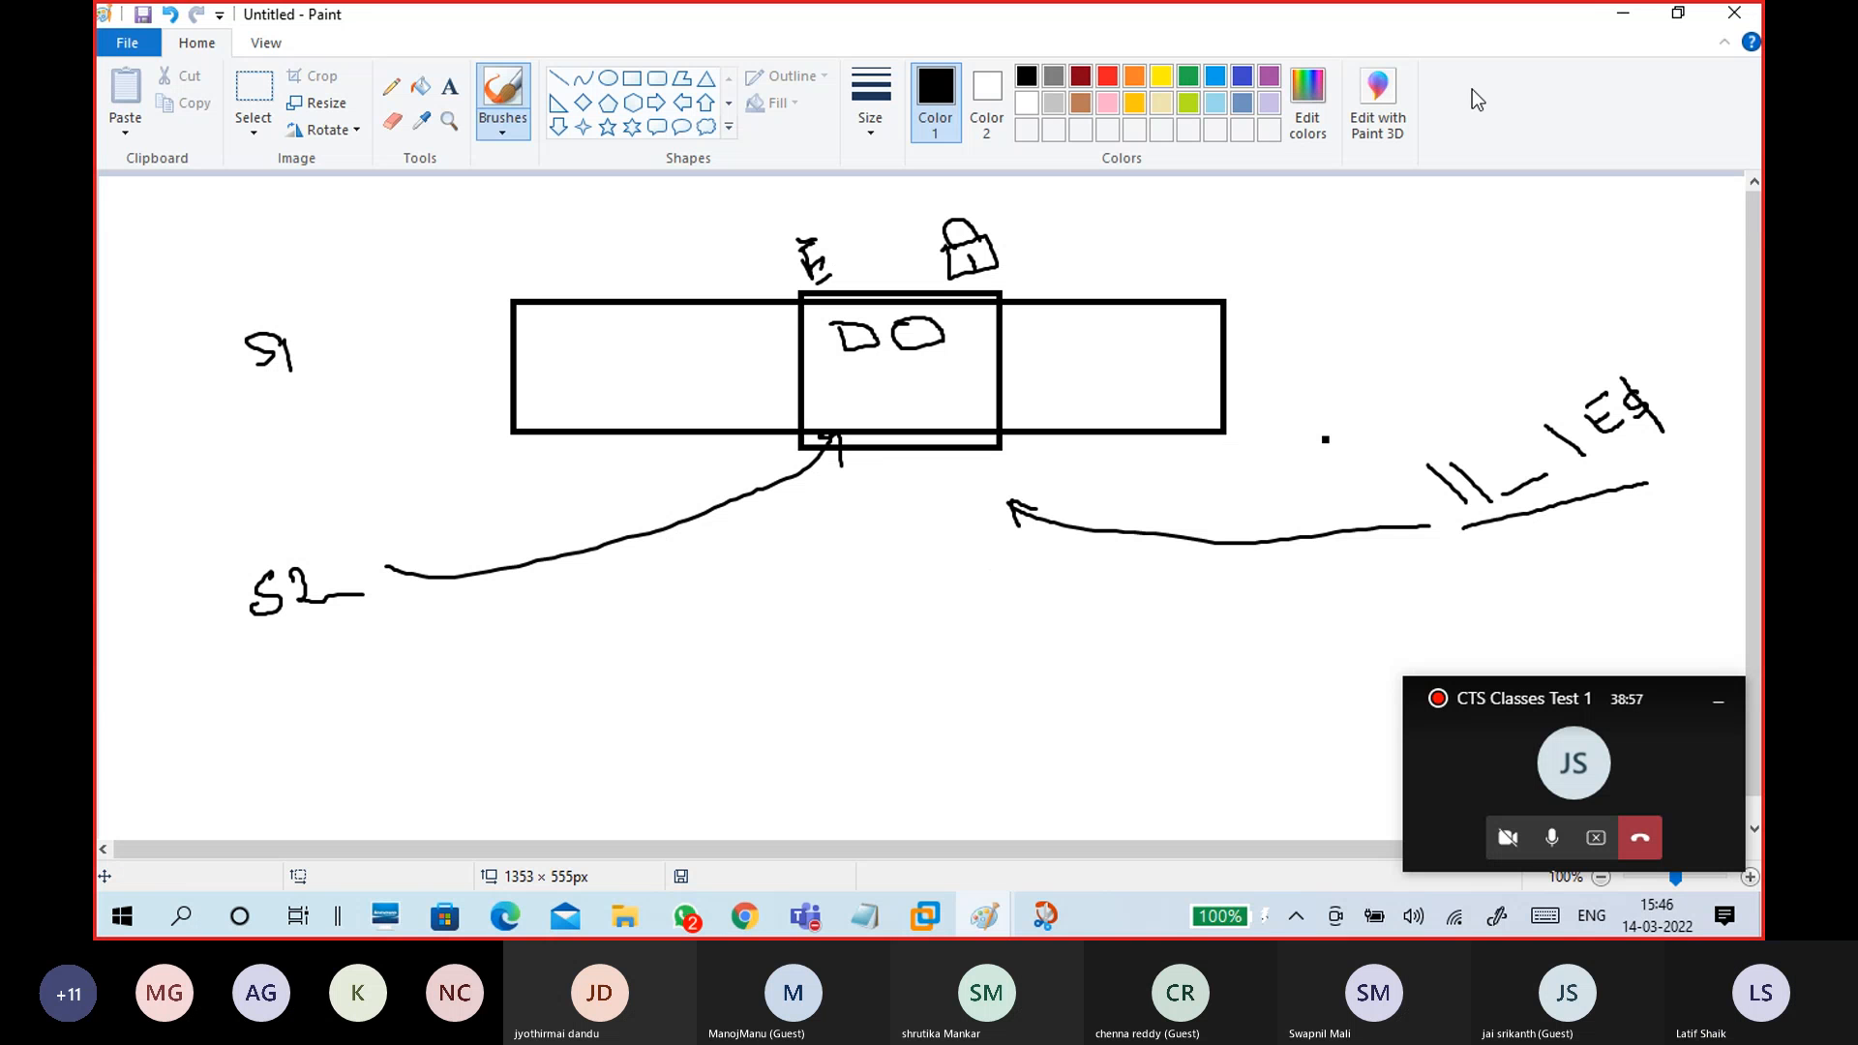
- Switch to the CTS15WinC1 virtual machine and select the New Volume (F:) drive under This PC in File Explorer
{"action": "left_click", "coordinate": [1622, 14]}
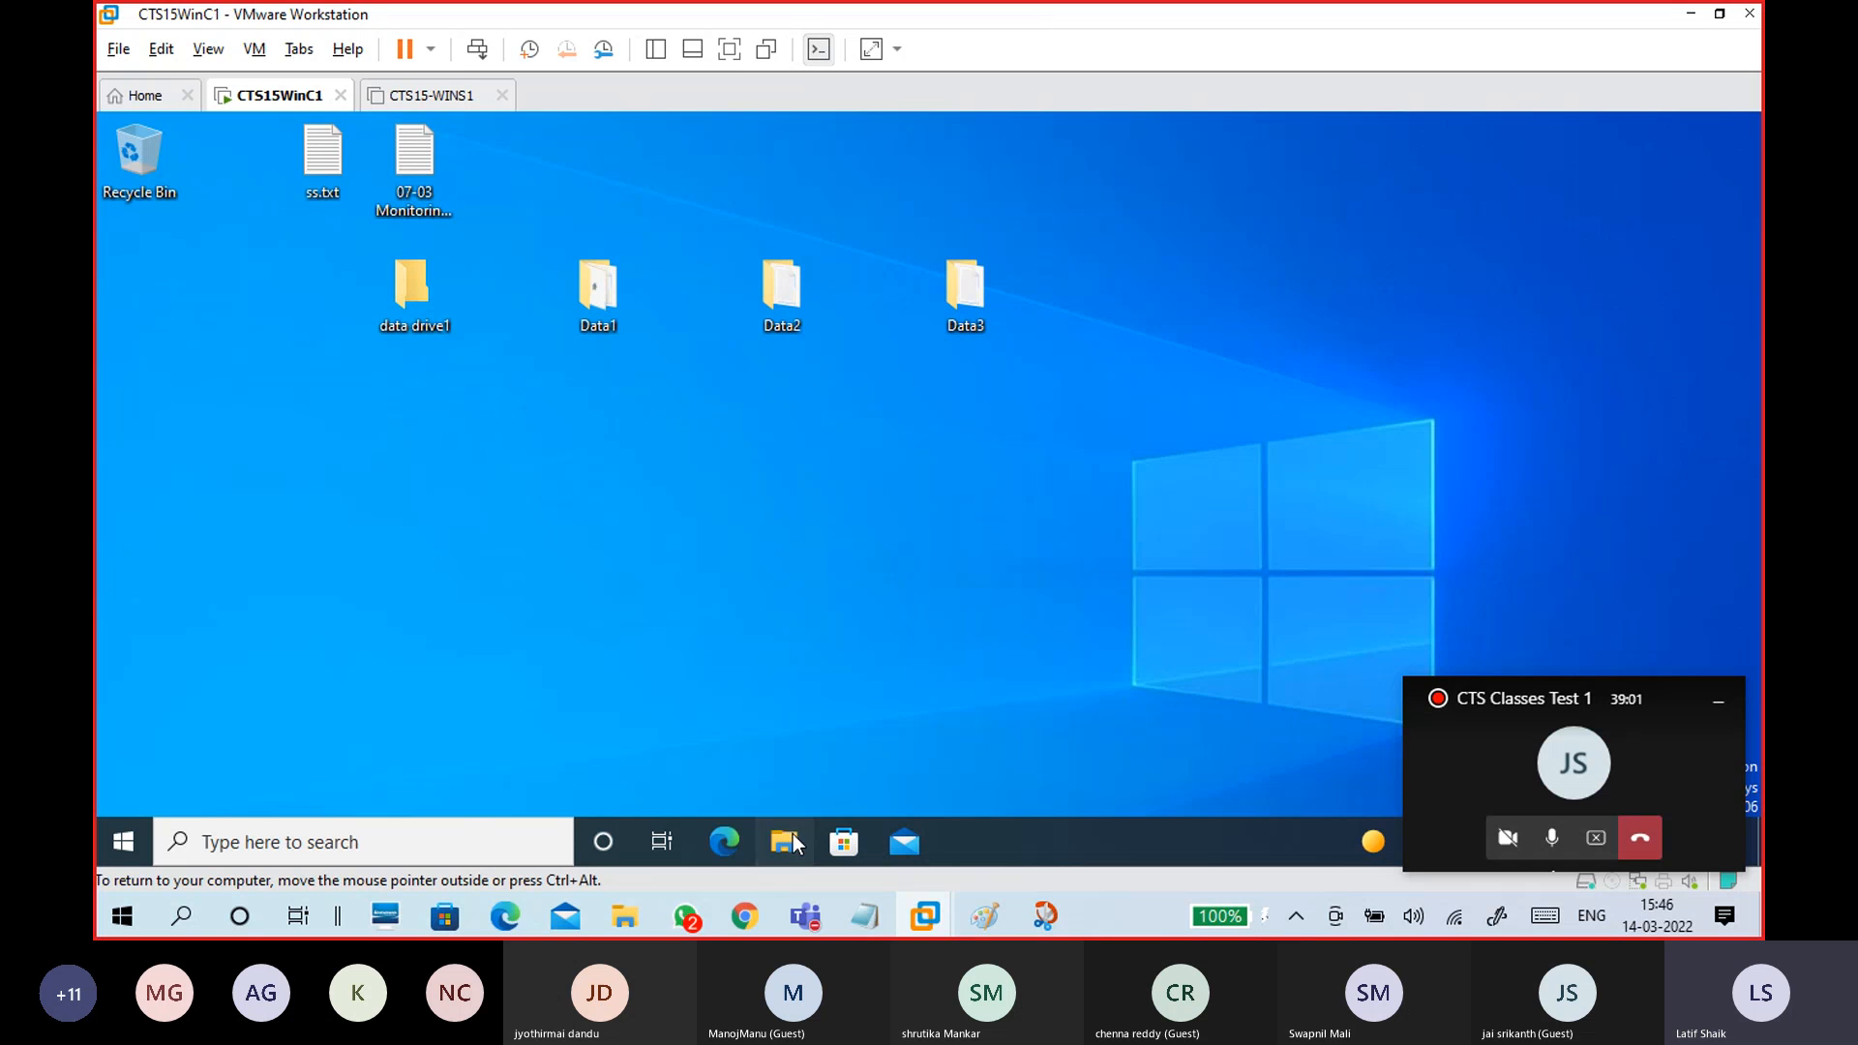
{"action": "left_click", "coordinate": [1721, 704]}
{"action": "left_click", "coordinate": [1718, 704]}
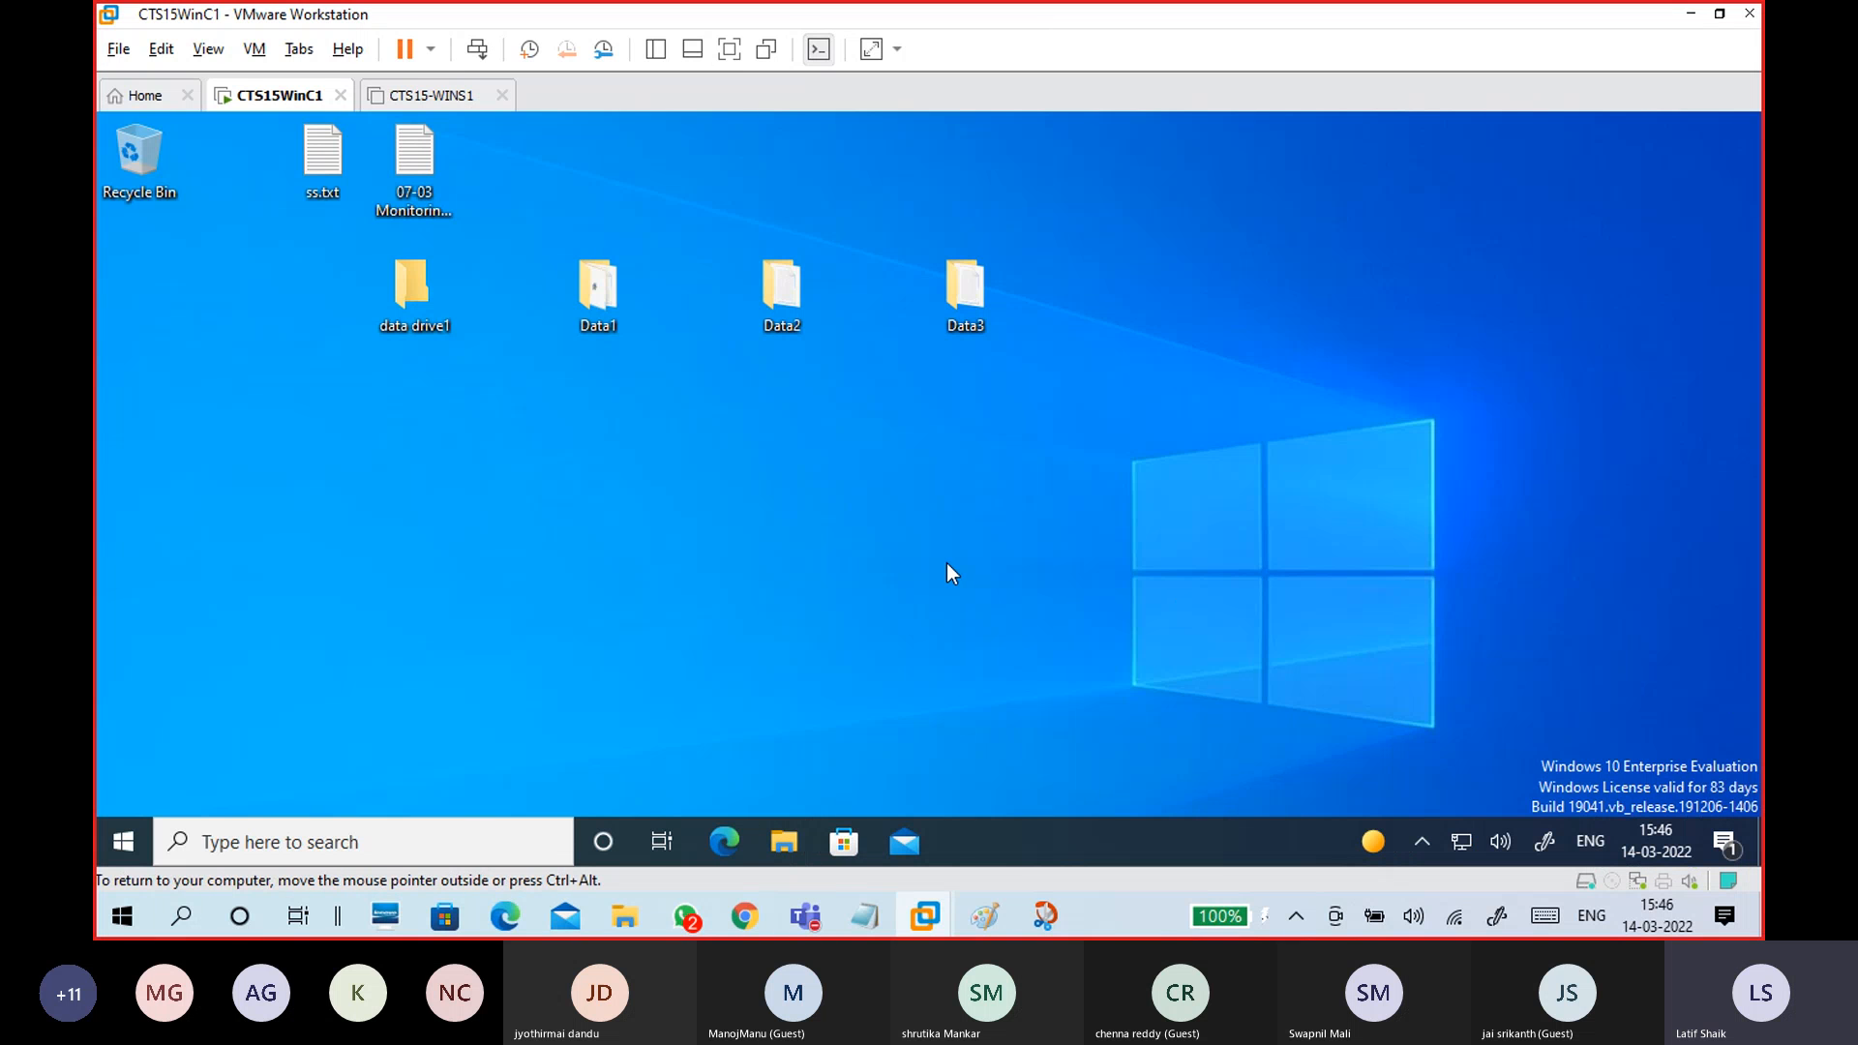
{"action": "key", "text": "super+e"}
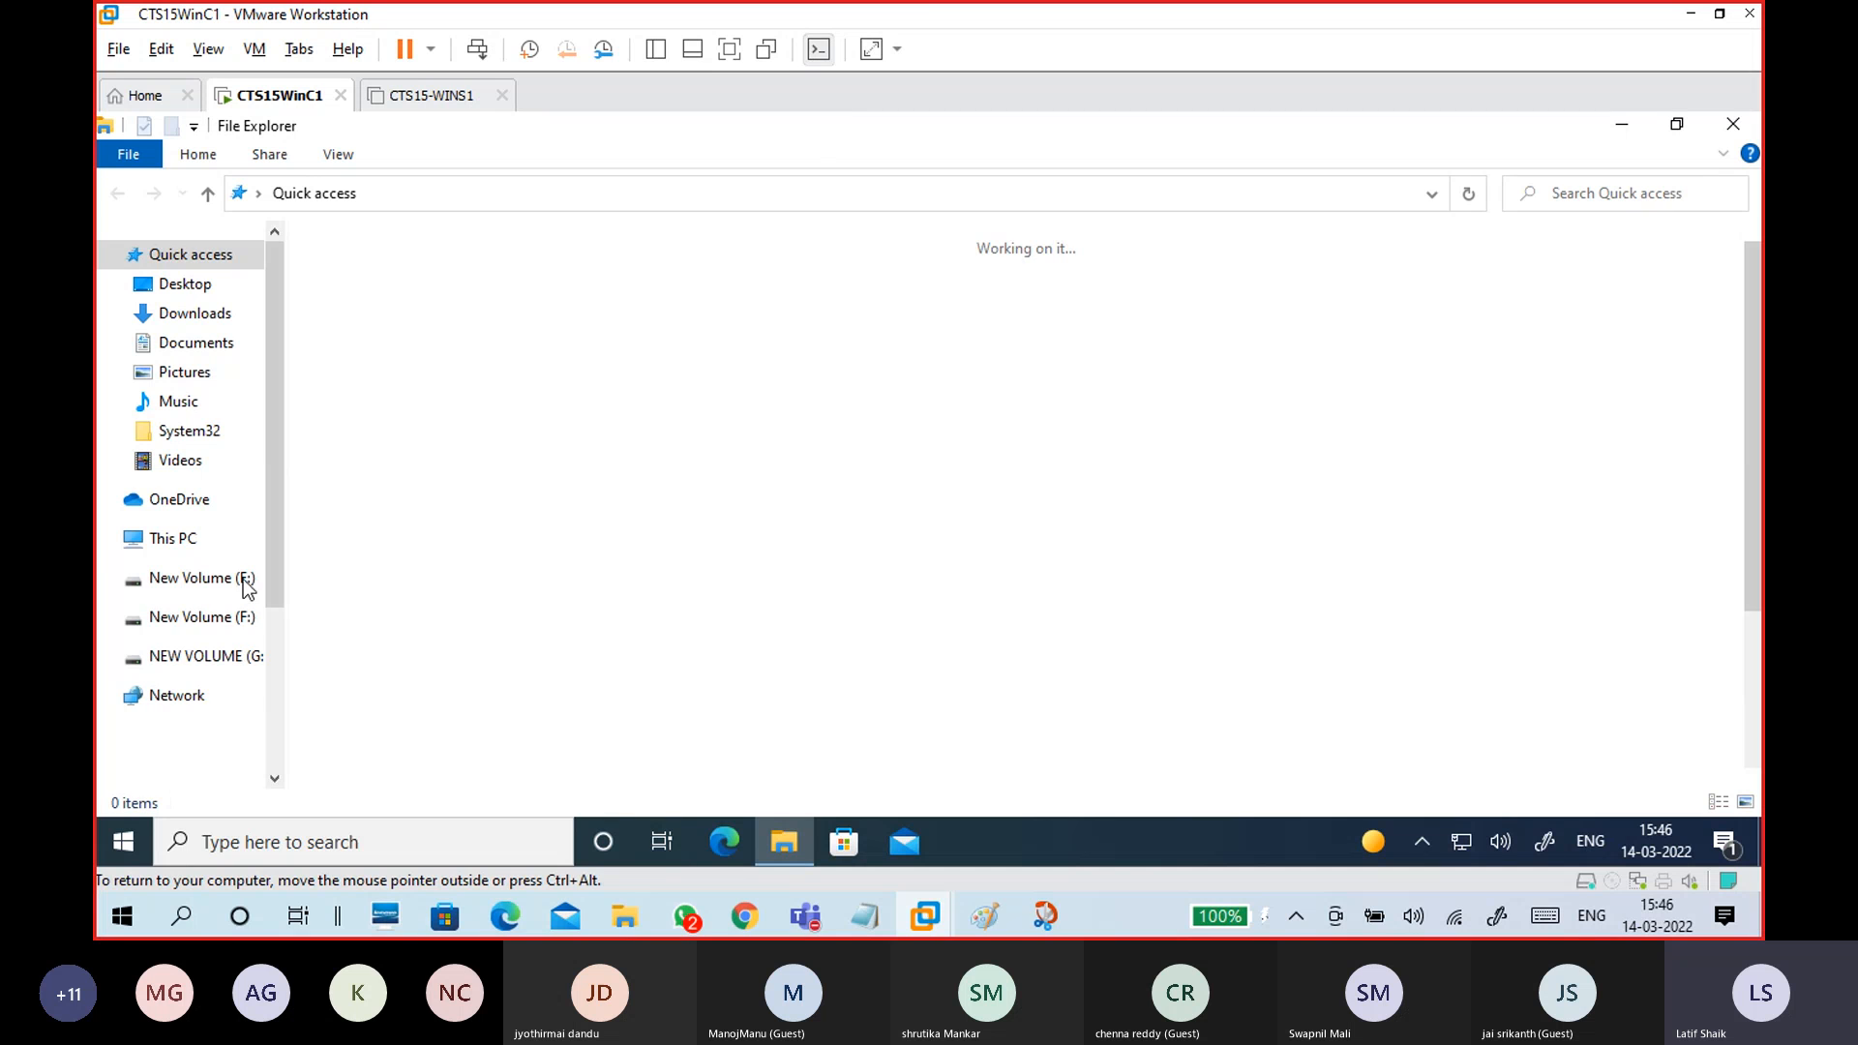
{"action": "left_click", "coordinate": [174, 538]}
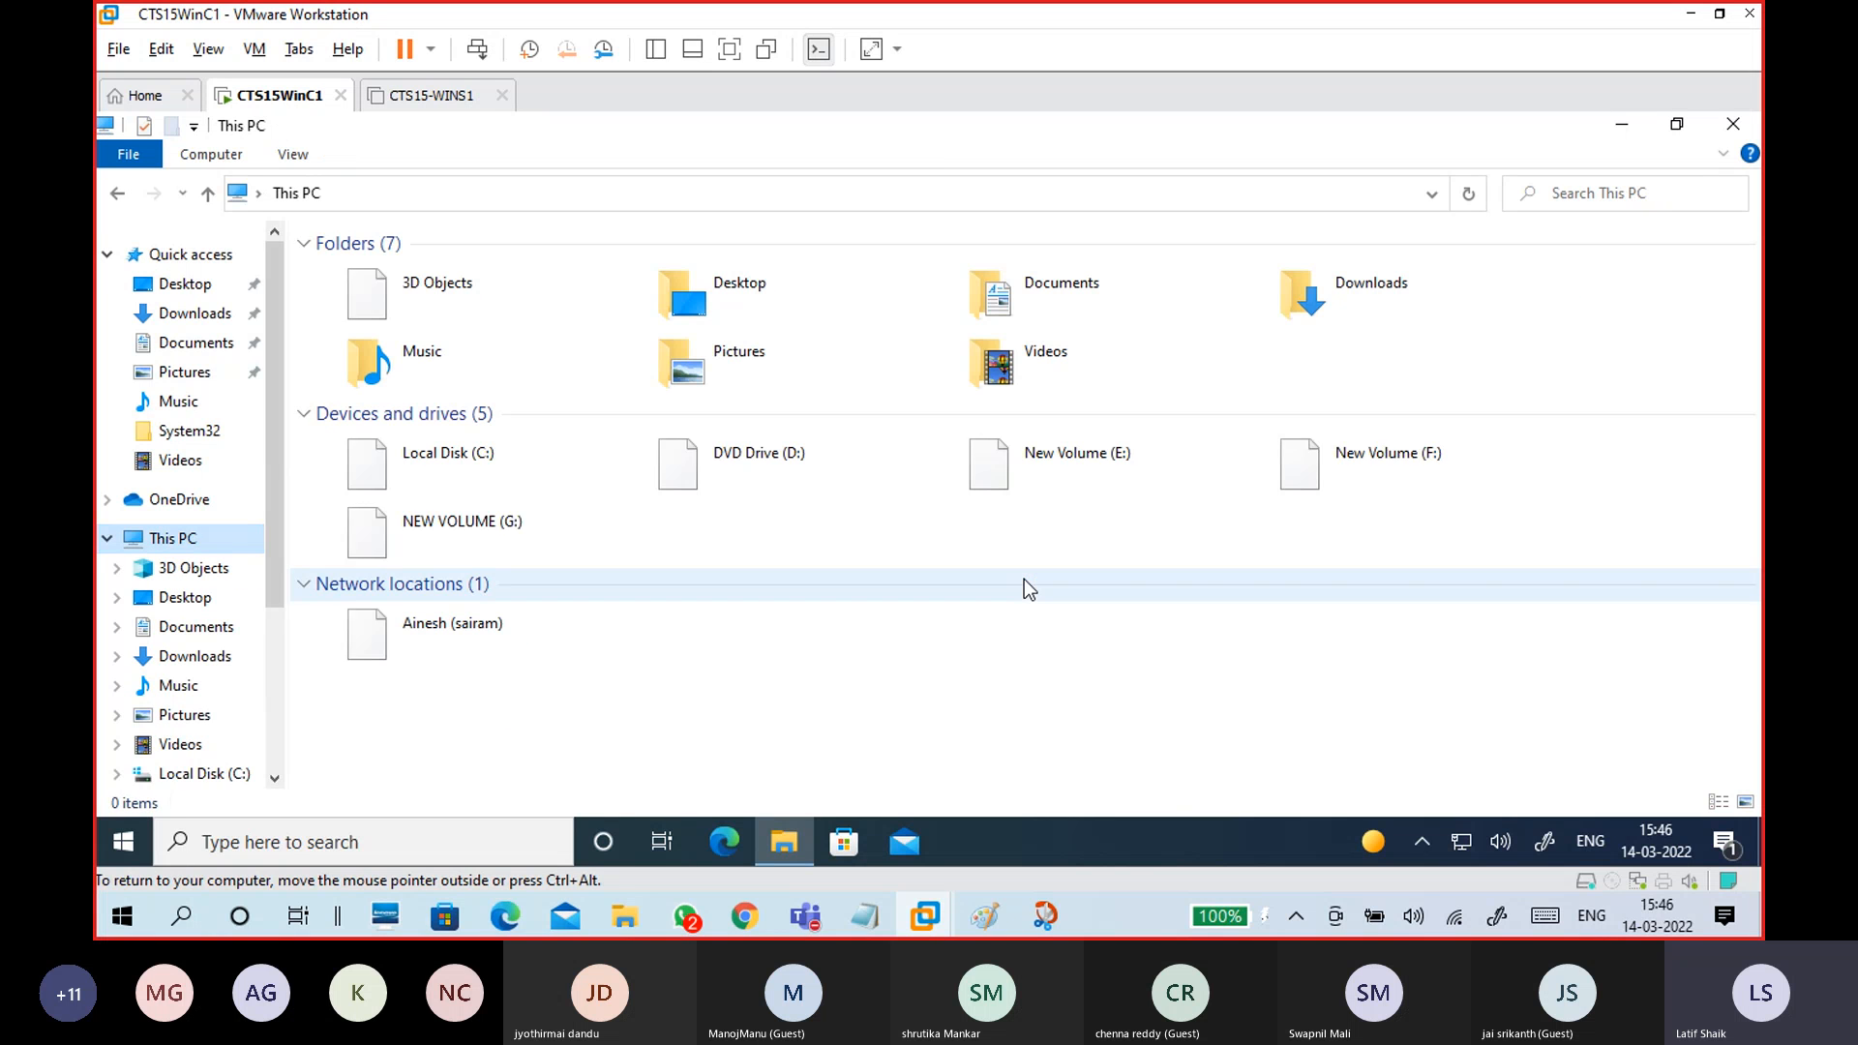
{"action": "left_click", "coordinate": [1380, 478]}
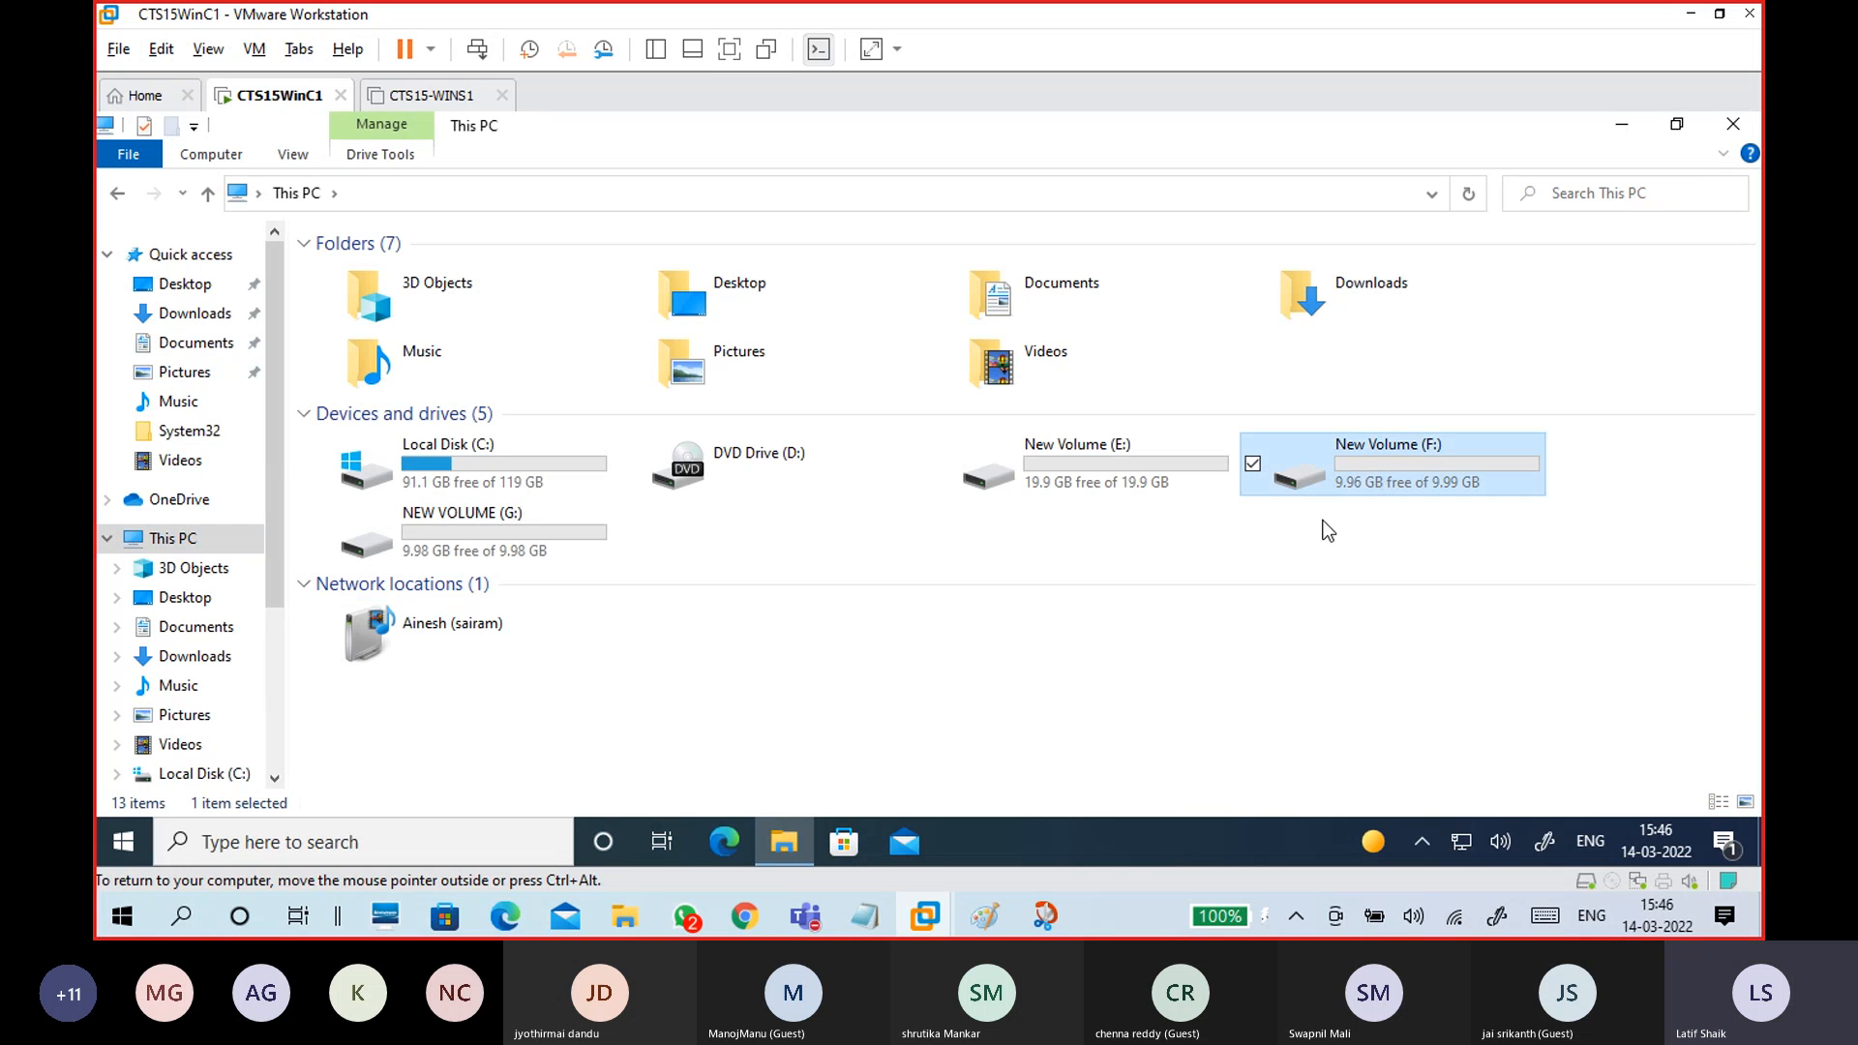
{"action": "left_click", "coordinate": [450, 462]}
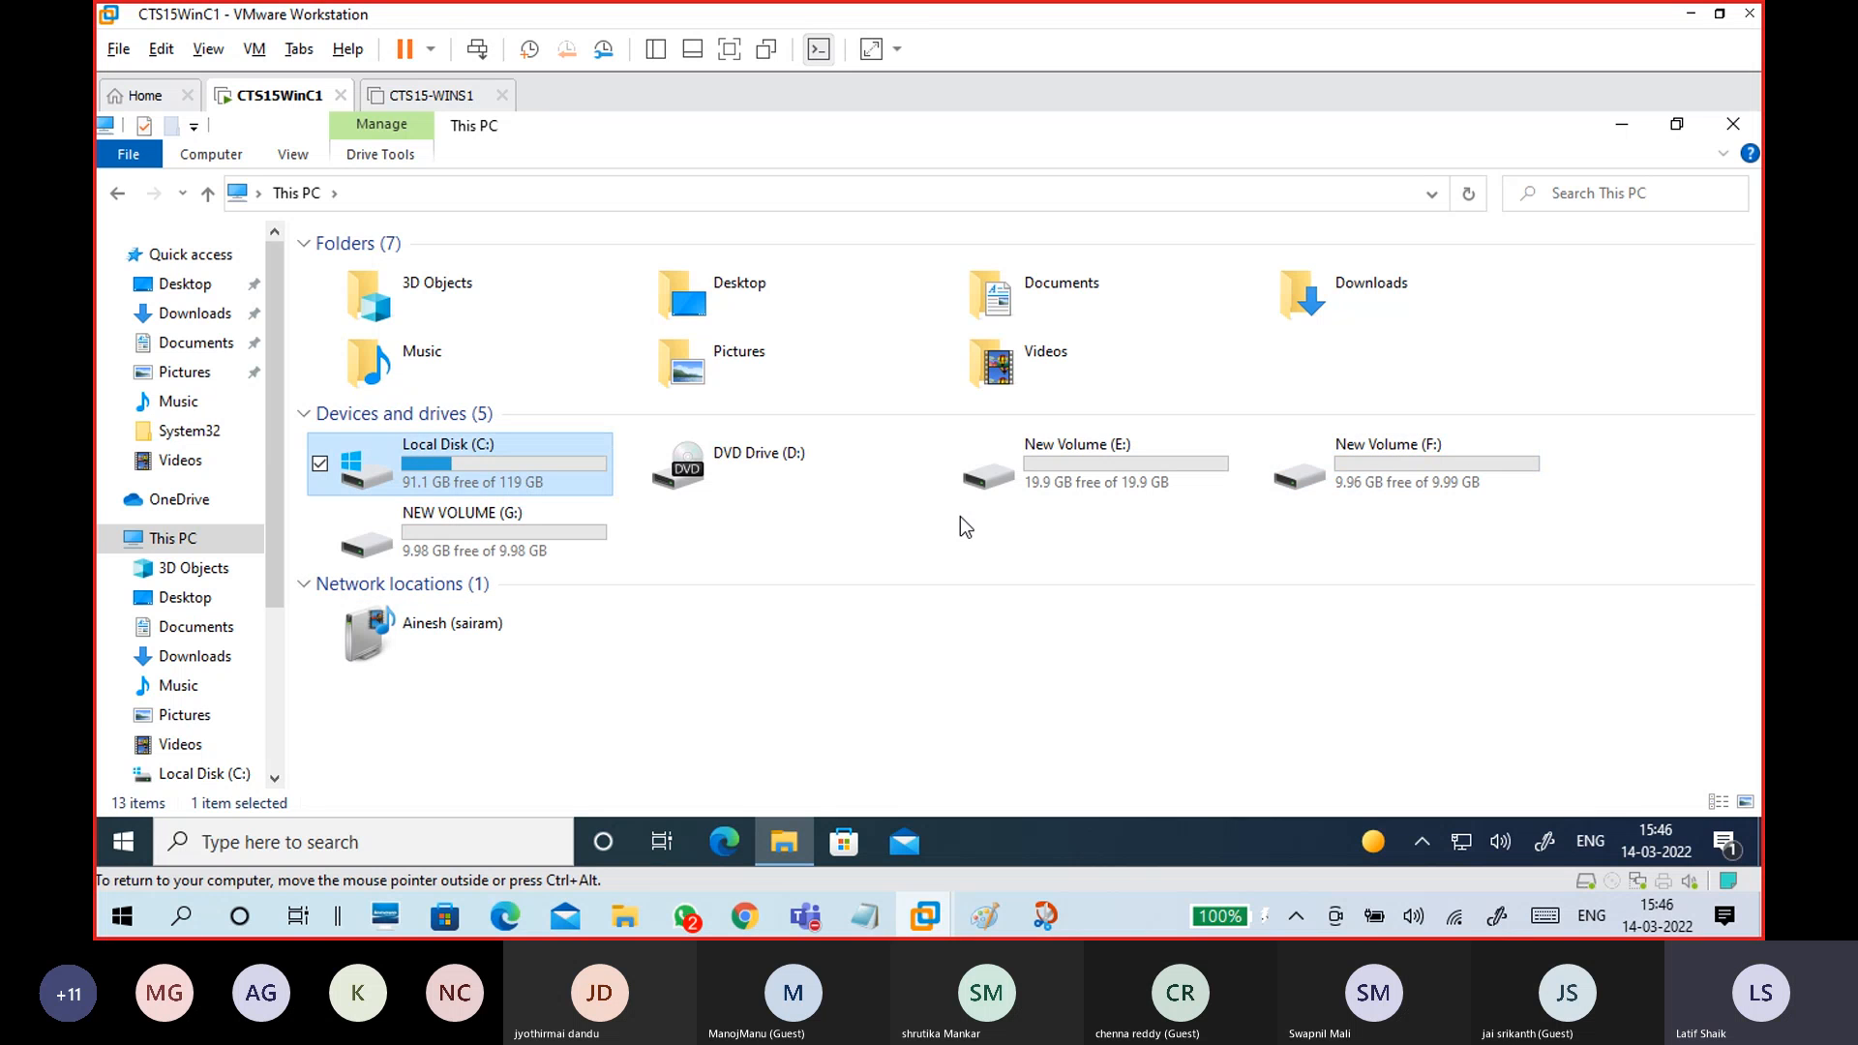
{"action": "left_click", "coordinate": [1340, 494]}
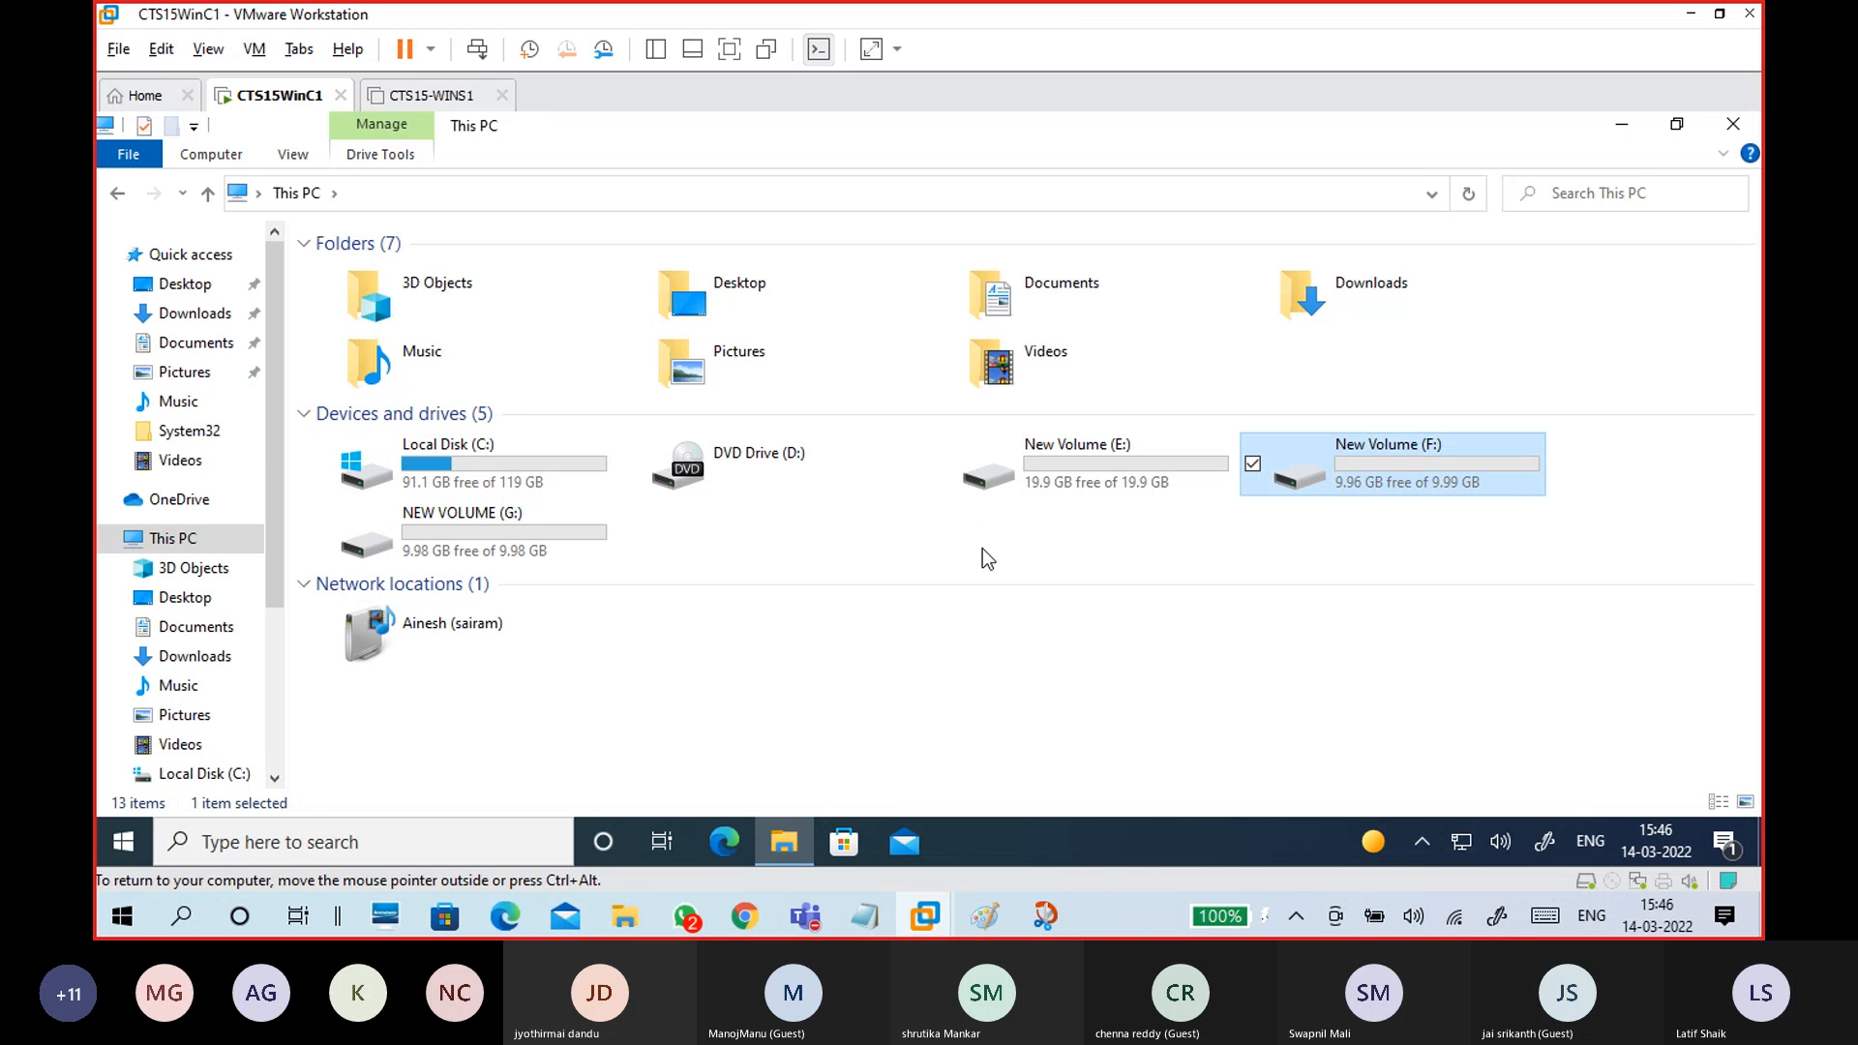
- Switch to the 14-03 WINDOWS.txt notes in Notepad and highlight the words "encrypt the drive"
{"action": "mouse_move", "coordinate": [873, 925]}
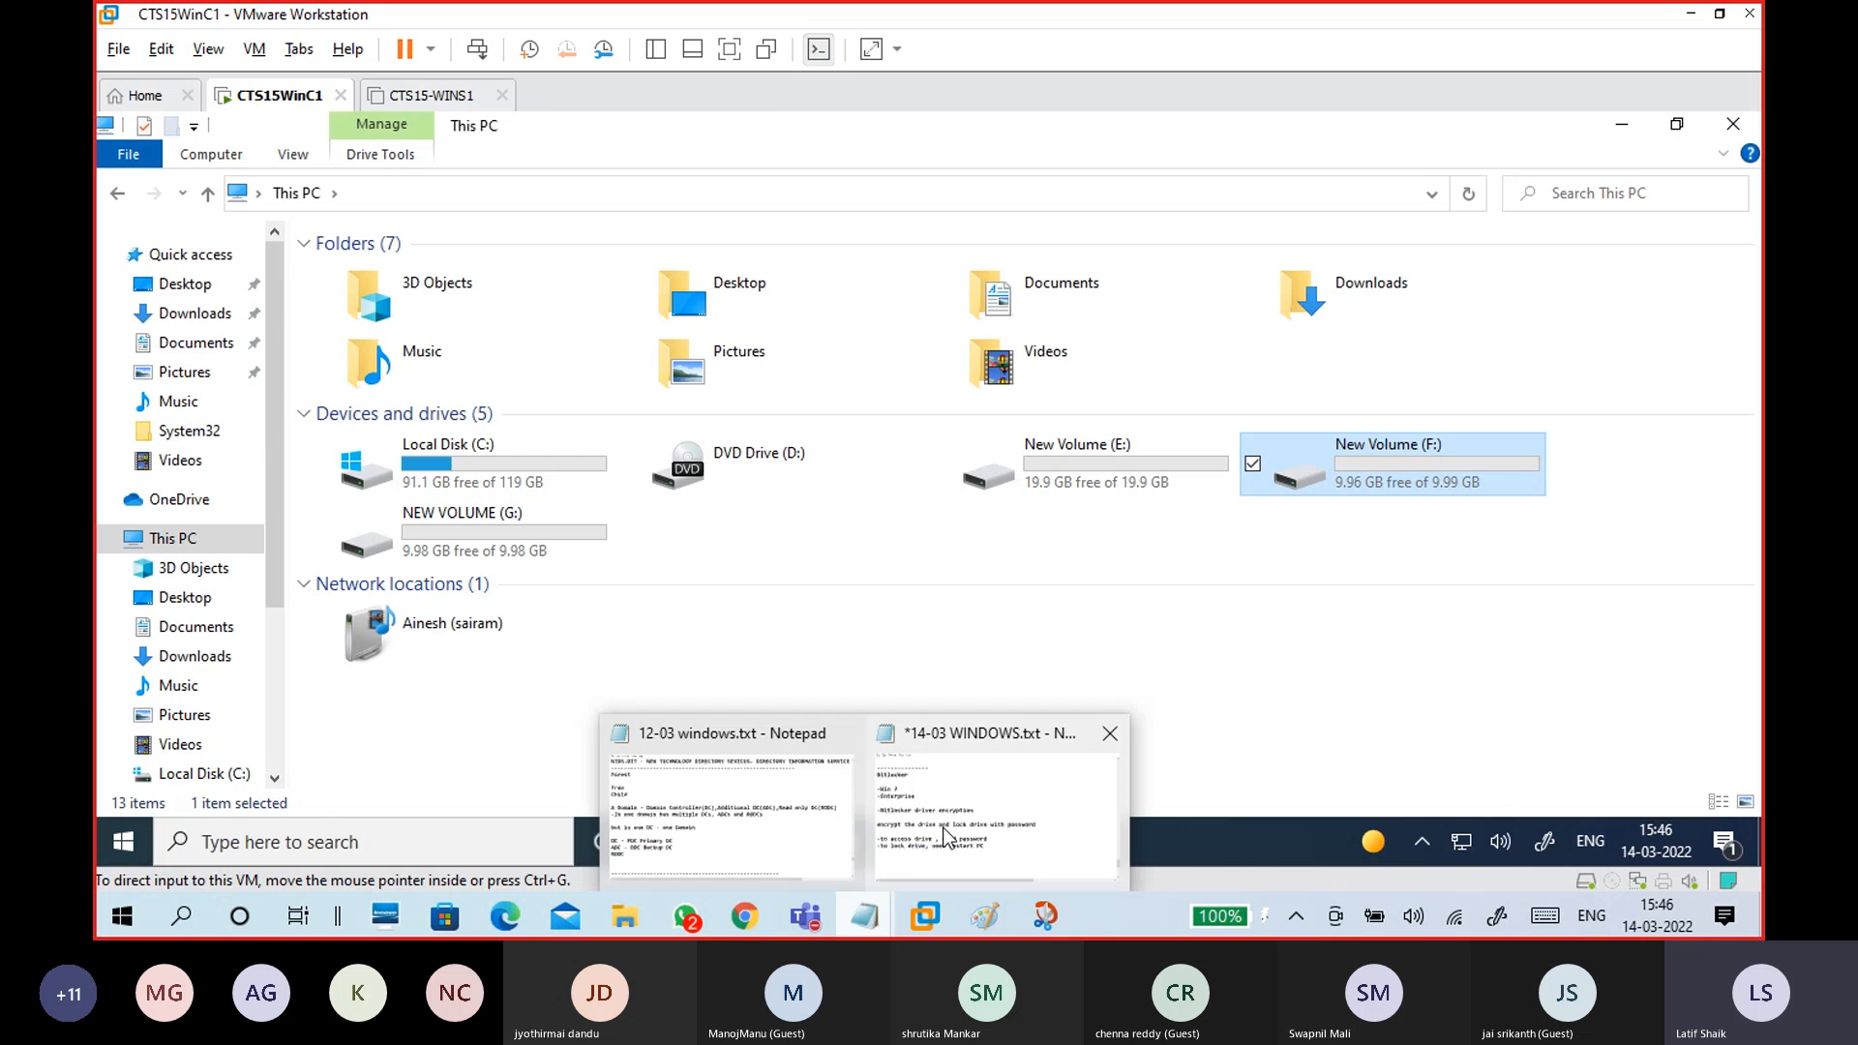
{"action": "left_click", "coordinate": [982, 789]}
{"action": "left_click_drag", "start_coordinate": [182, 503], "coordinate": [577, 498]}
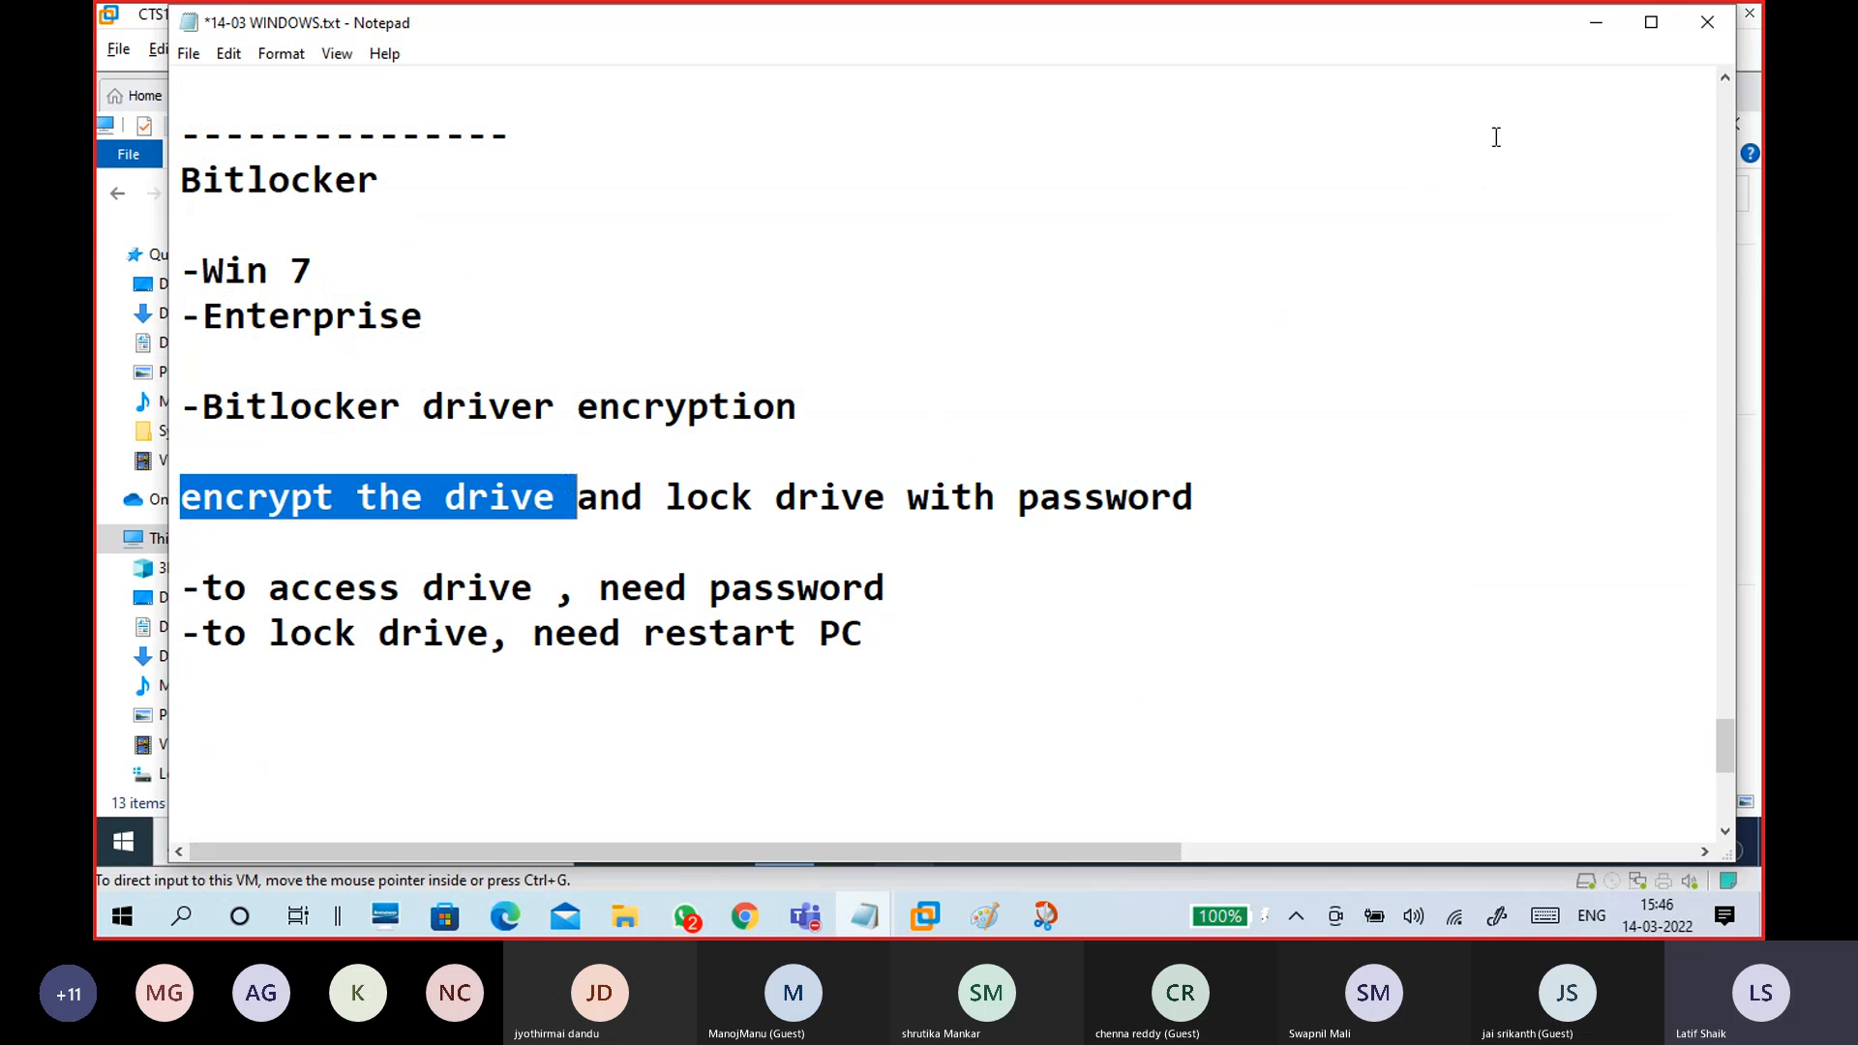
- Return to the virtual machine and look at the Turn on BitLocker option offered for New Volume (F:)
{"action": "left_click", "coordinate": [1595, 24]}
{"action": "left_click", "coordinate": [998, 563]}
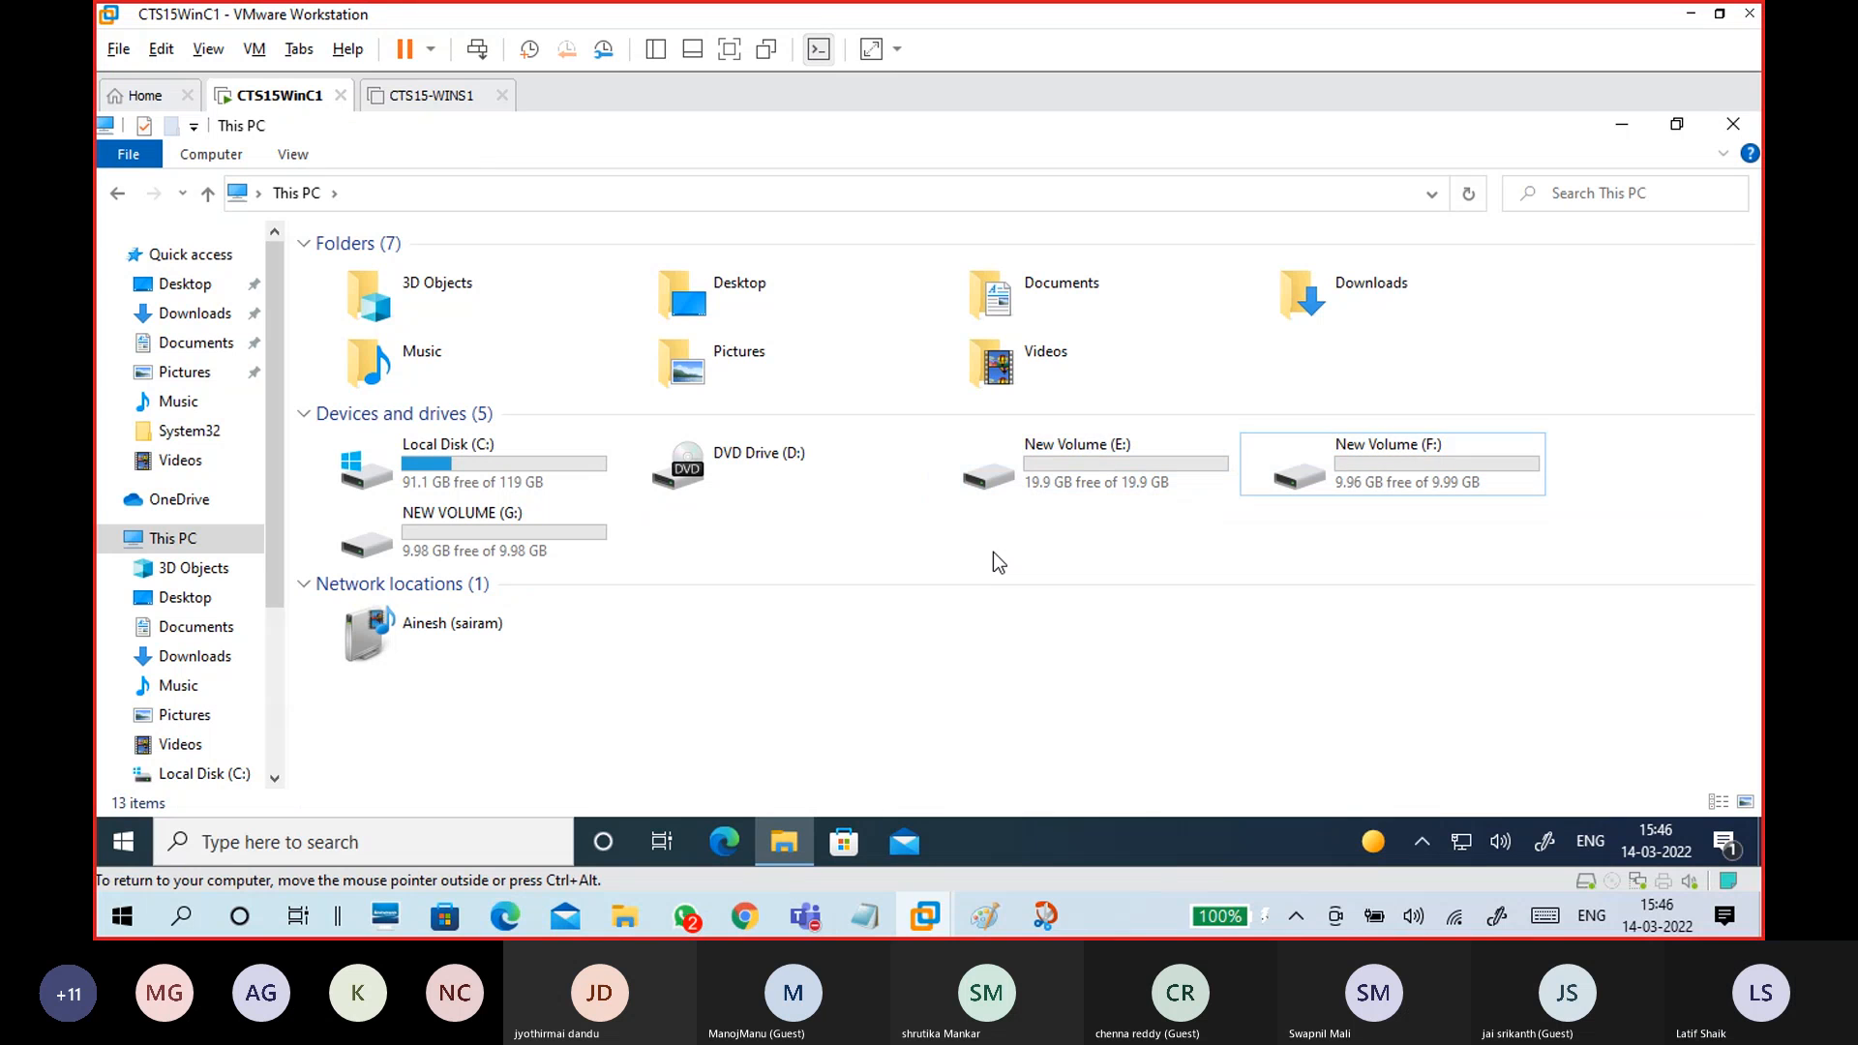
{"action": "left_click", "coordinate": [1365, 465]}
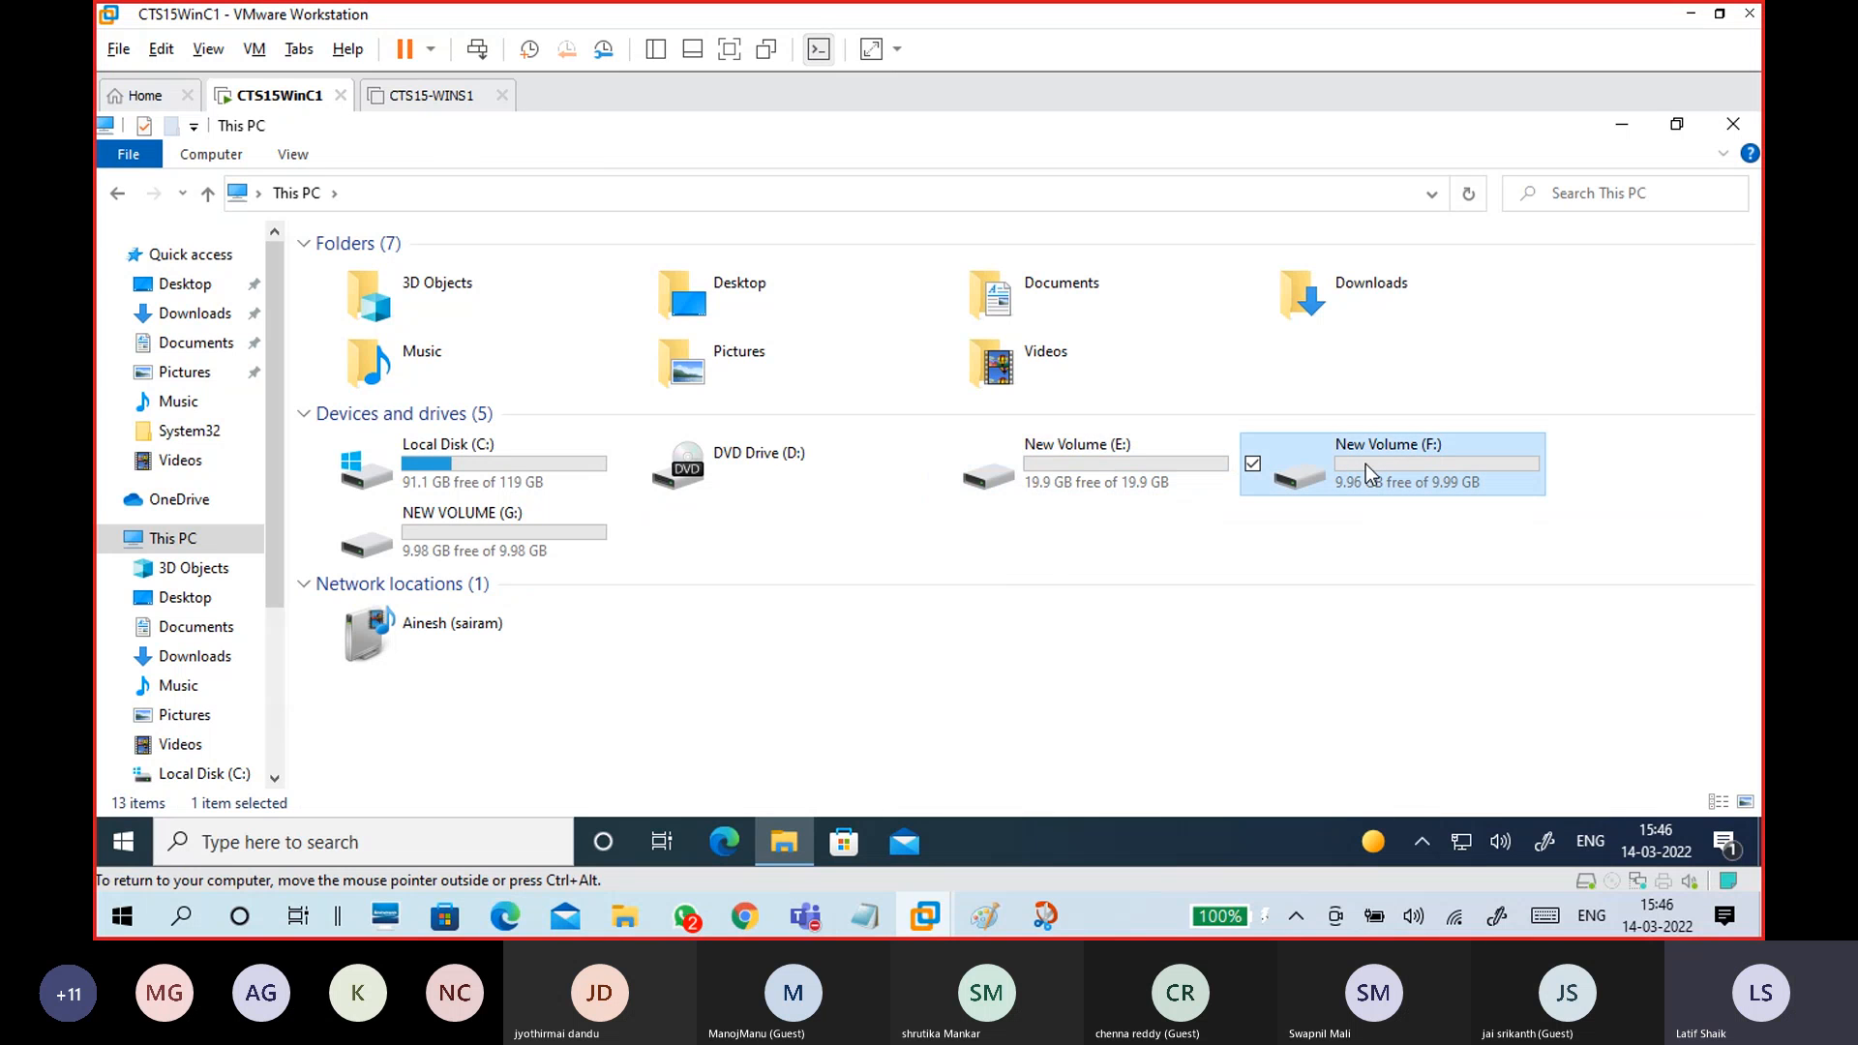
{"action": "right_click", "coordinate": [1366, 463]}
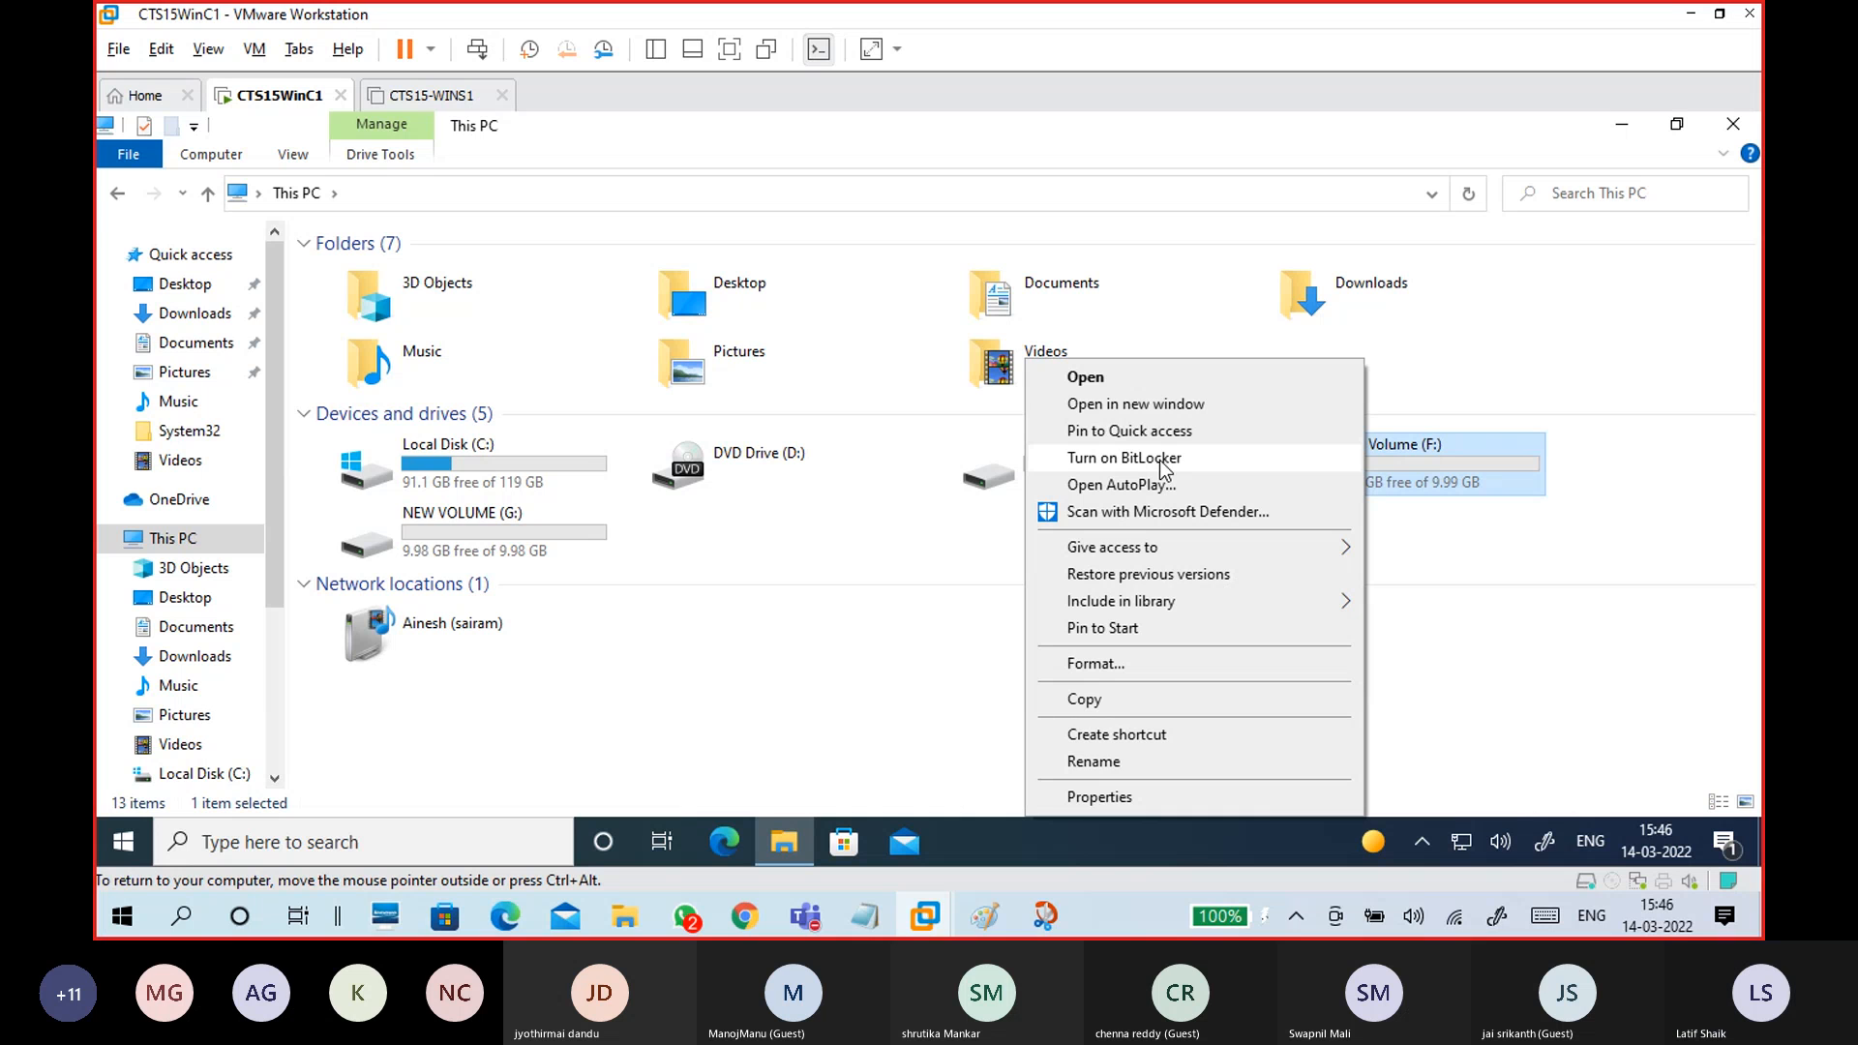
{"action": "left_click", "coordinate": [908, 542]}
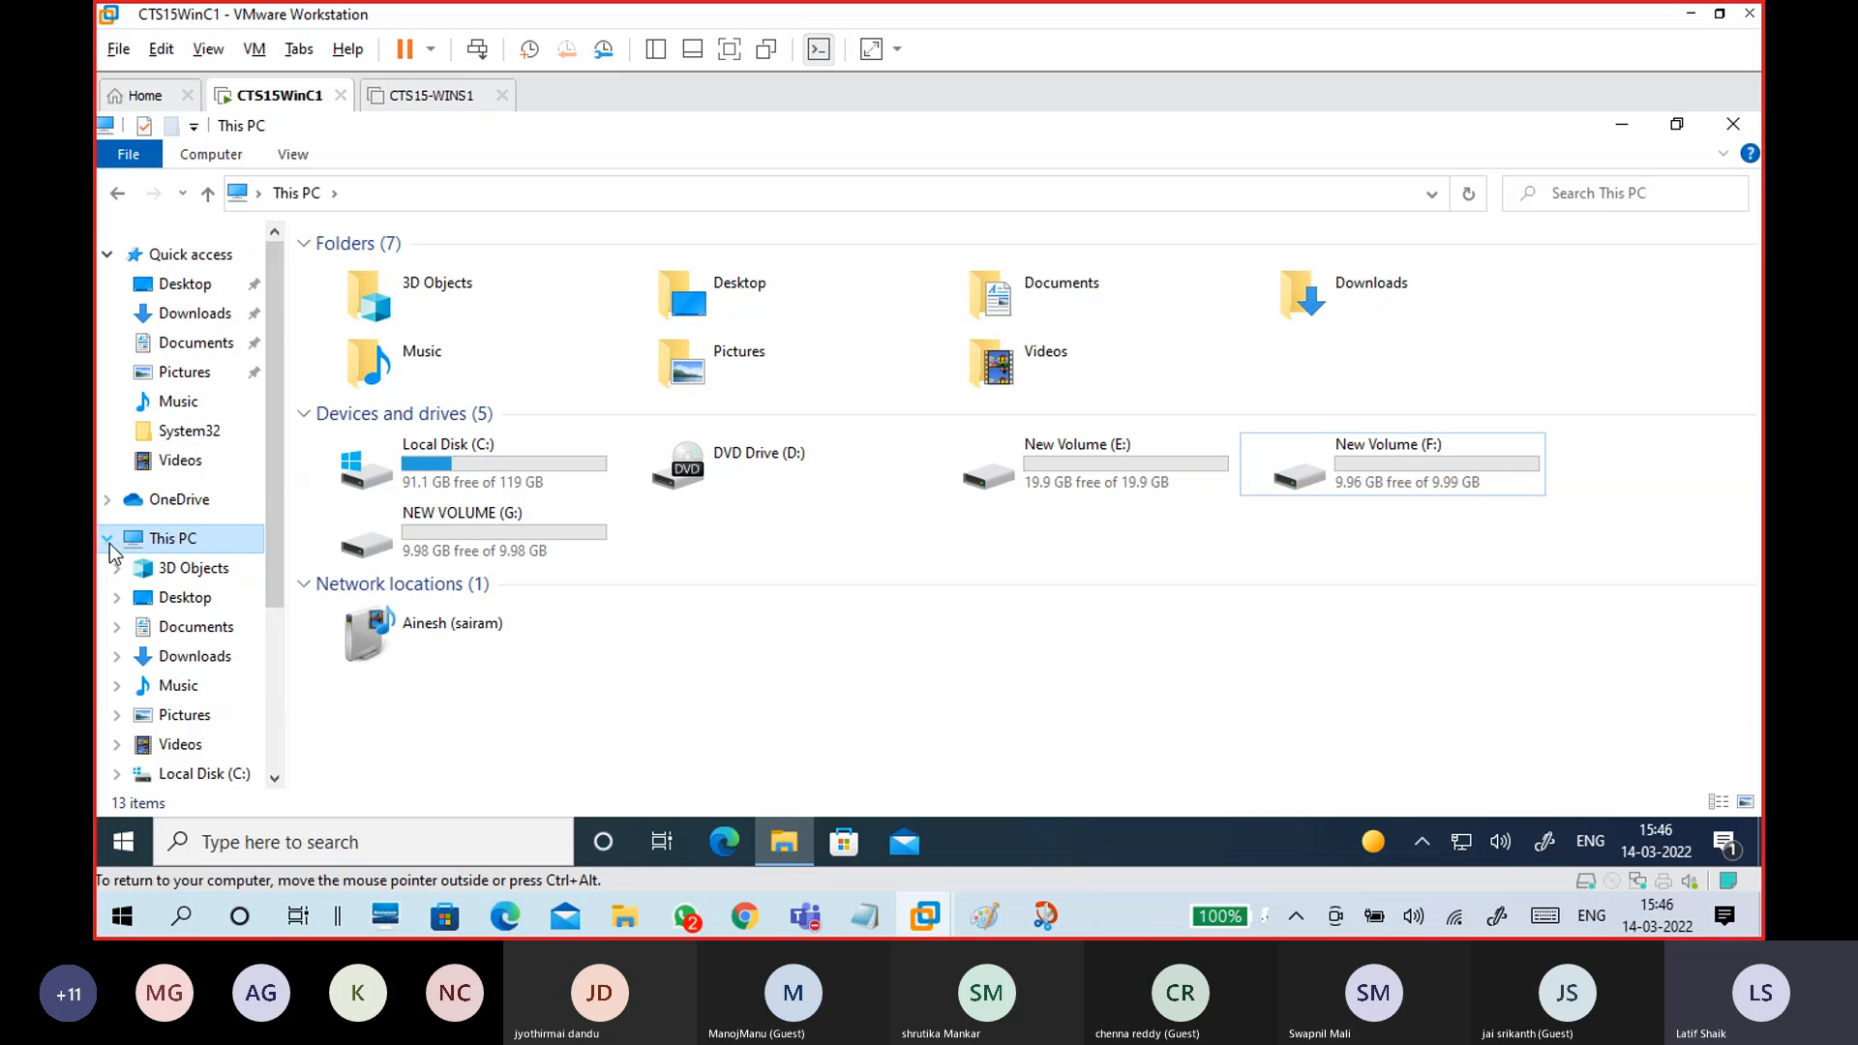
- Open Computer Management for This PC in a maximized window and show Disk Management
{"action": "left_click", "coordinate": [108, 539]}
{"action": "left_click", "coordinate": [881, 542]}
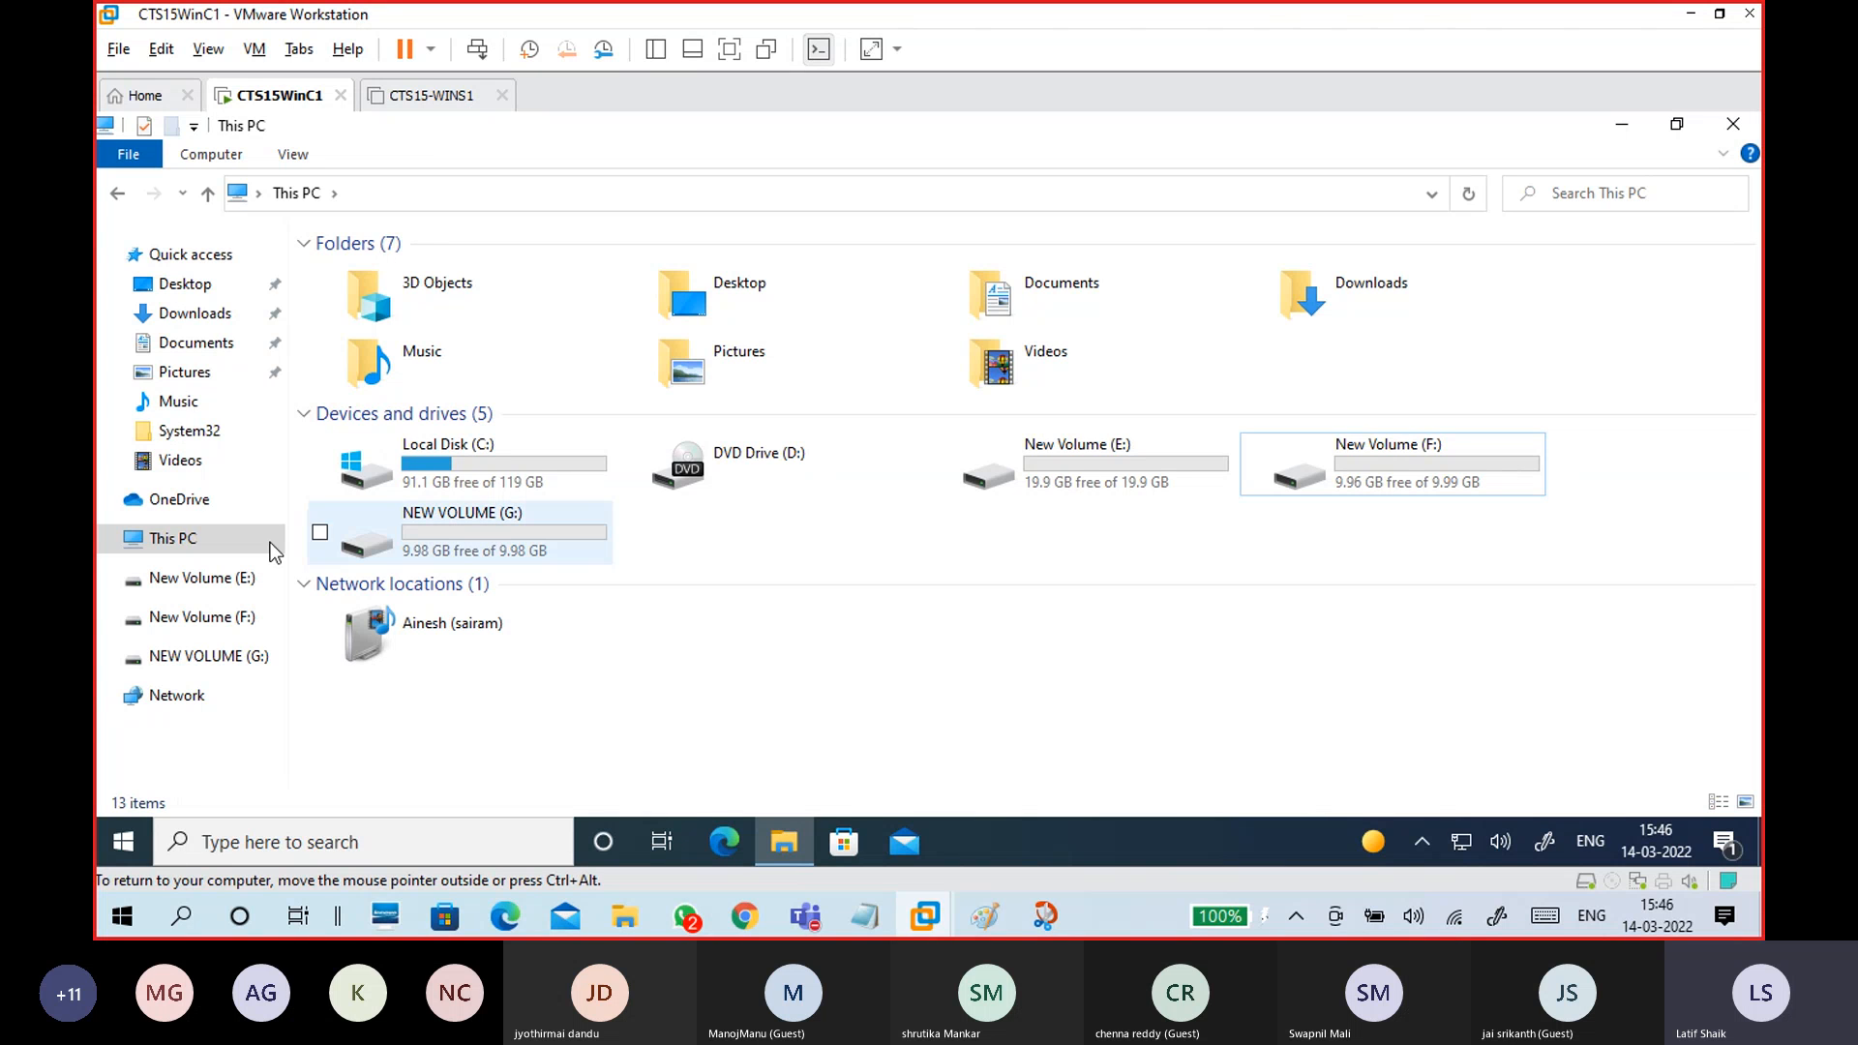
{"action": "right_click", "coordinate": [173, 545]}
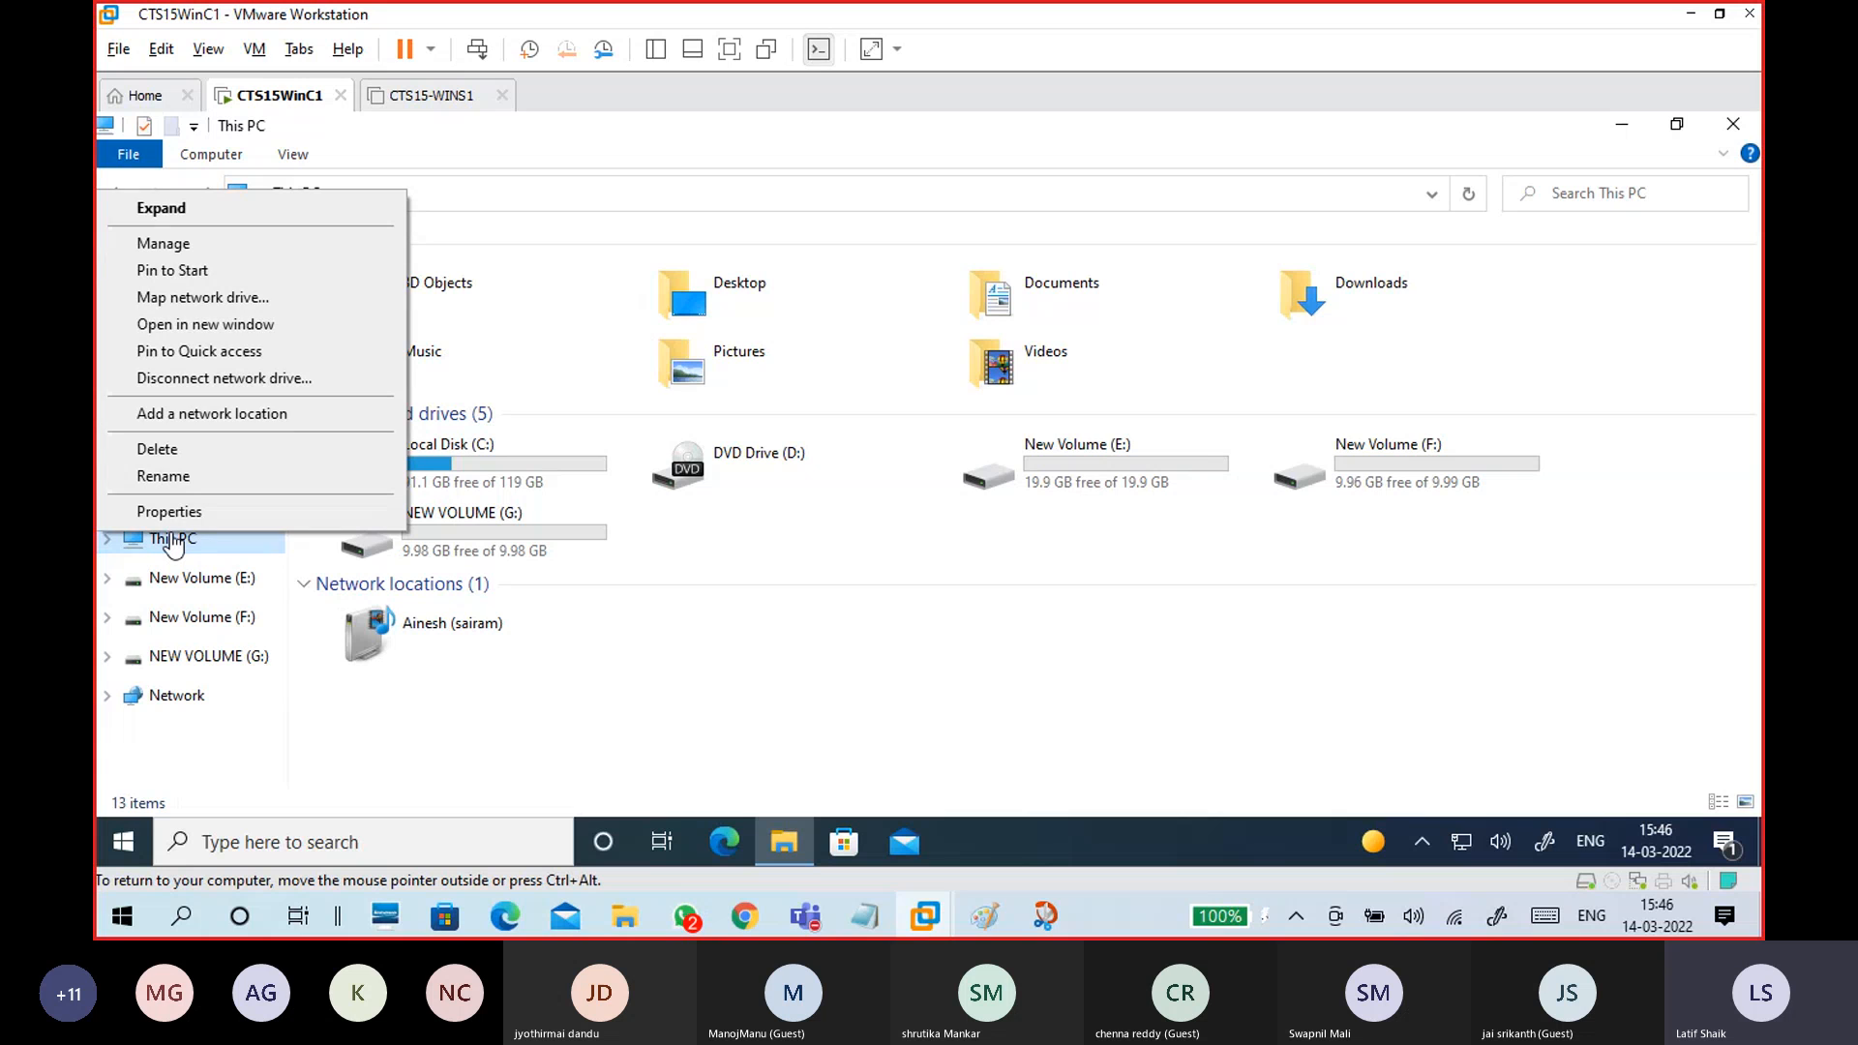
{"action": "left_click", "coordinate": [236, 254]}
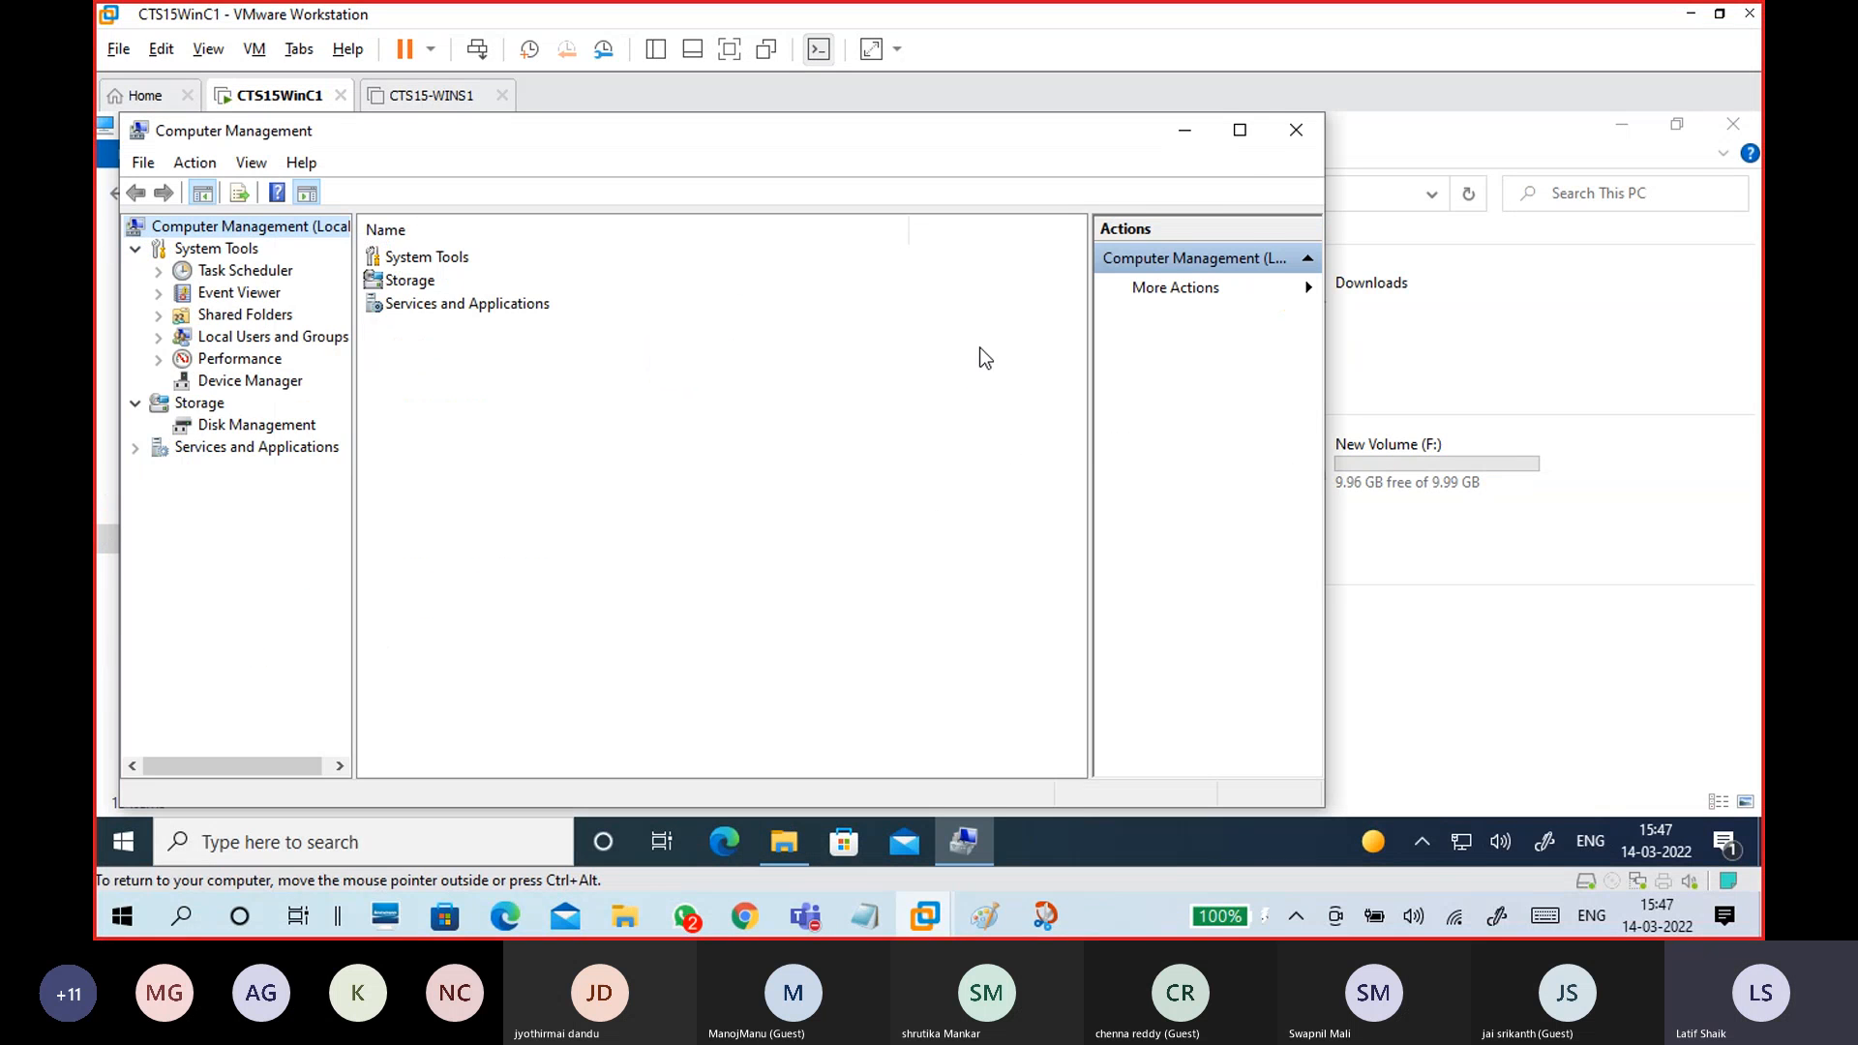
{"action": "left_click", "coordinate": [1239, 130]}
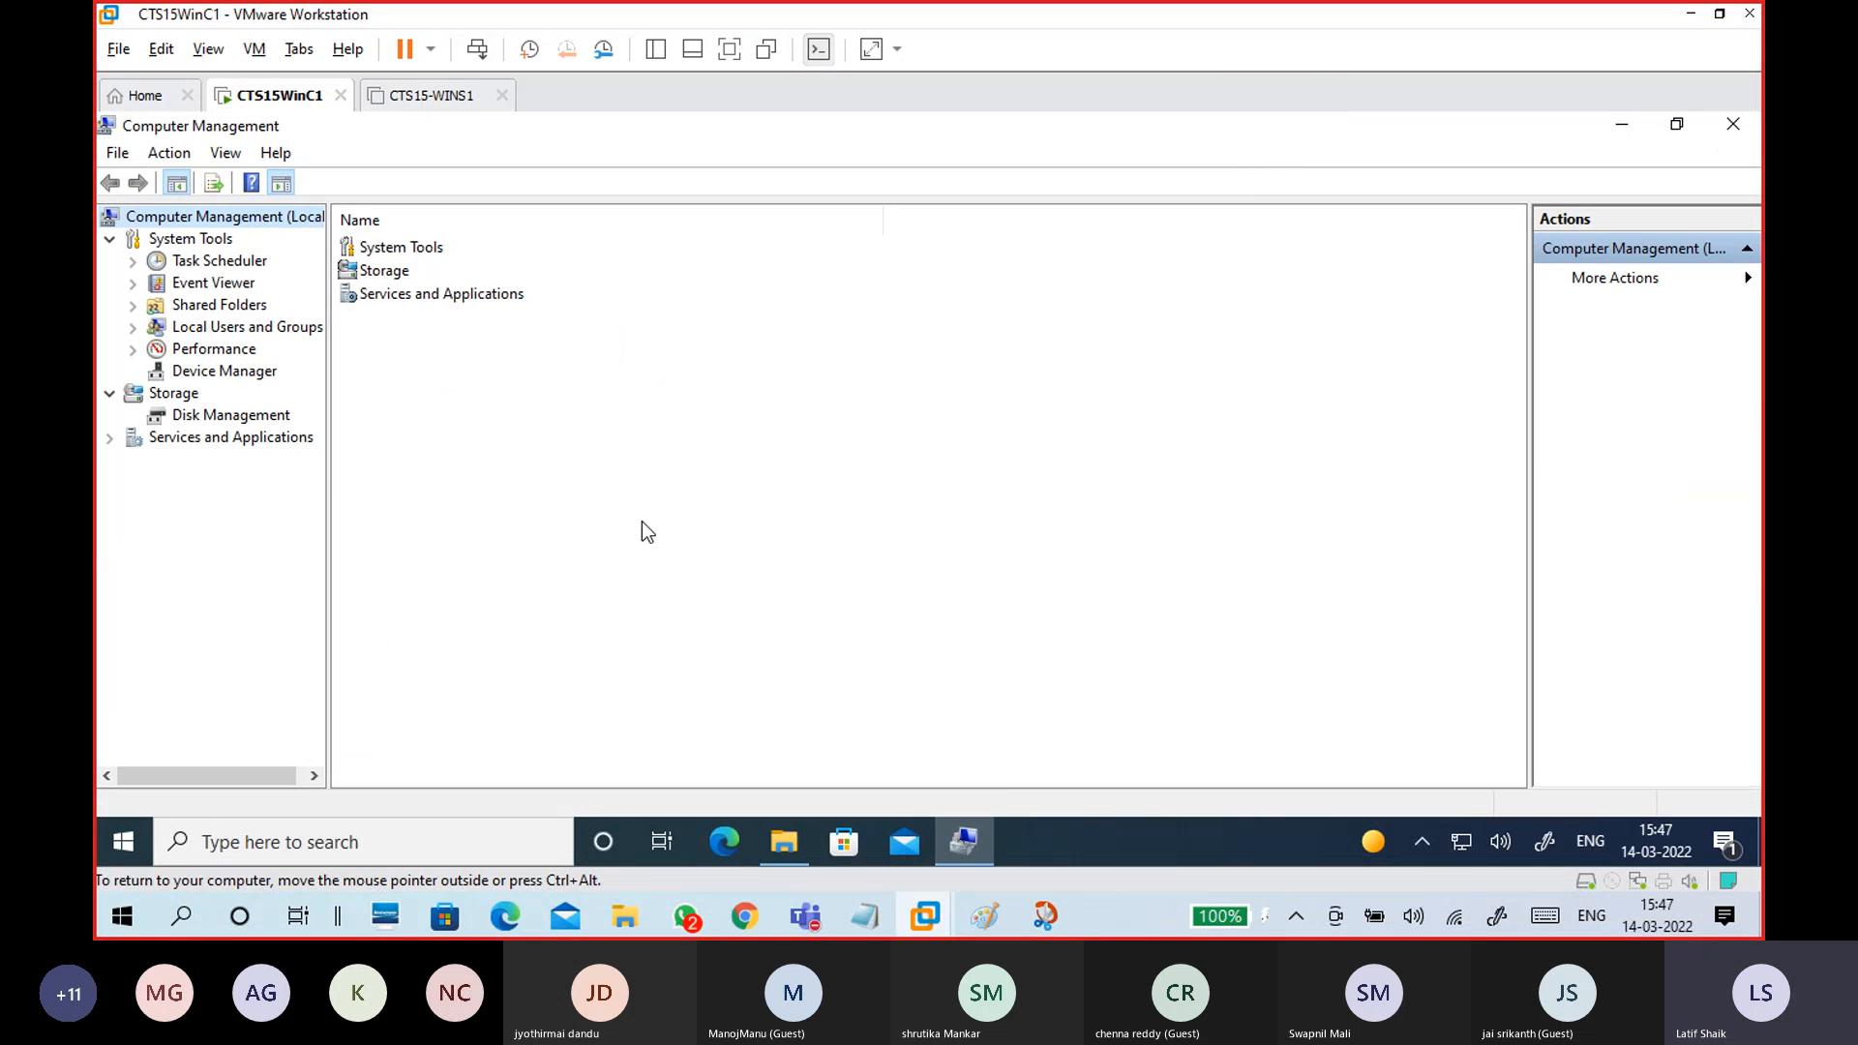
{"action": "left_click", "coordinate": [199, 262]}
{"action": "left_click", "coordinate": [205, 284]}
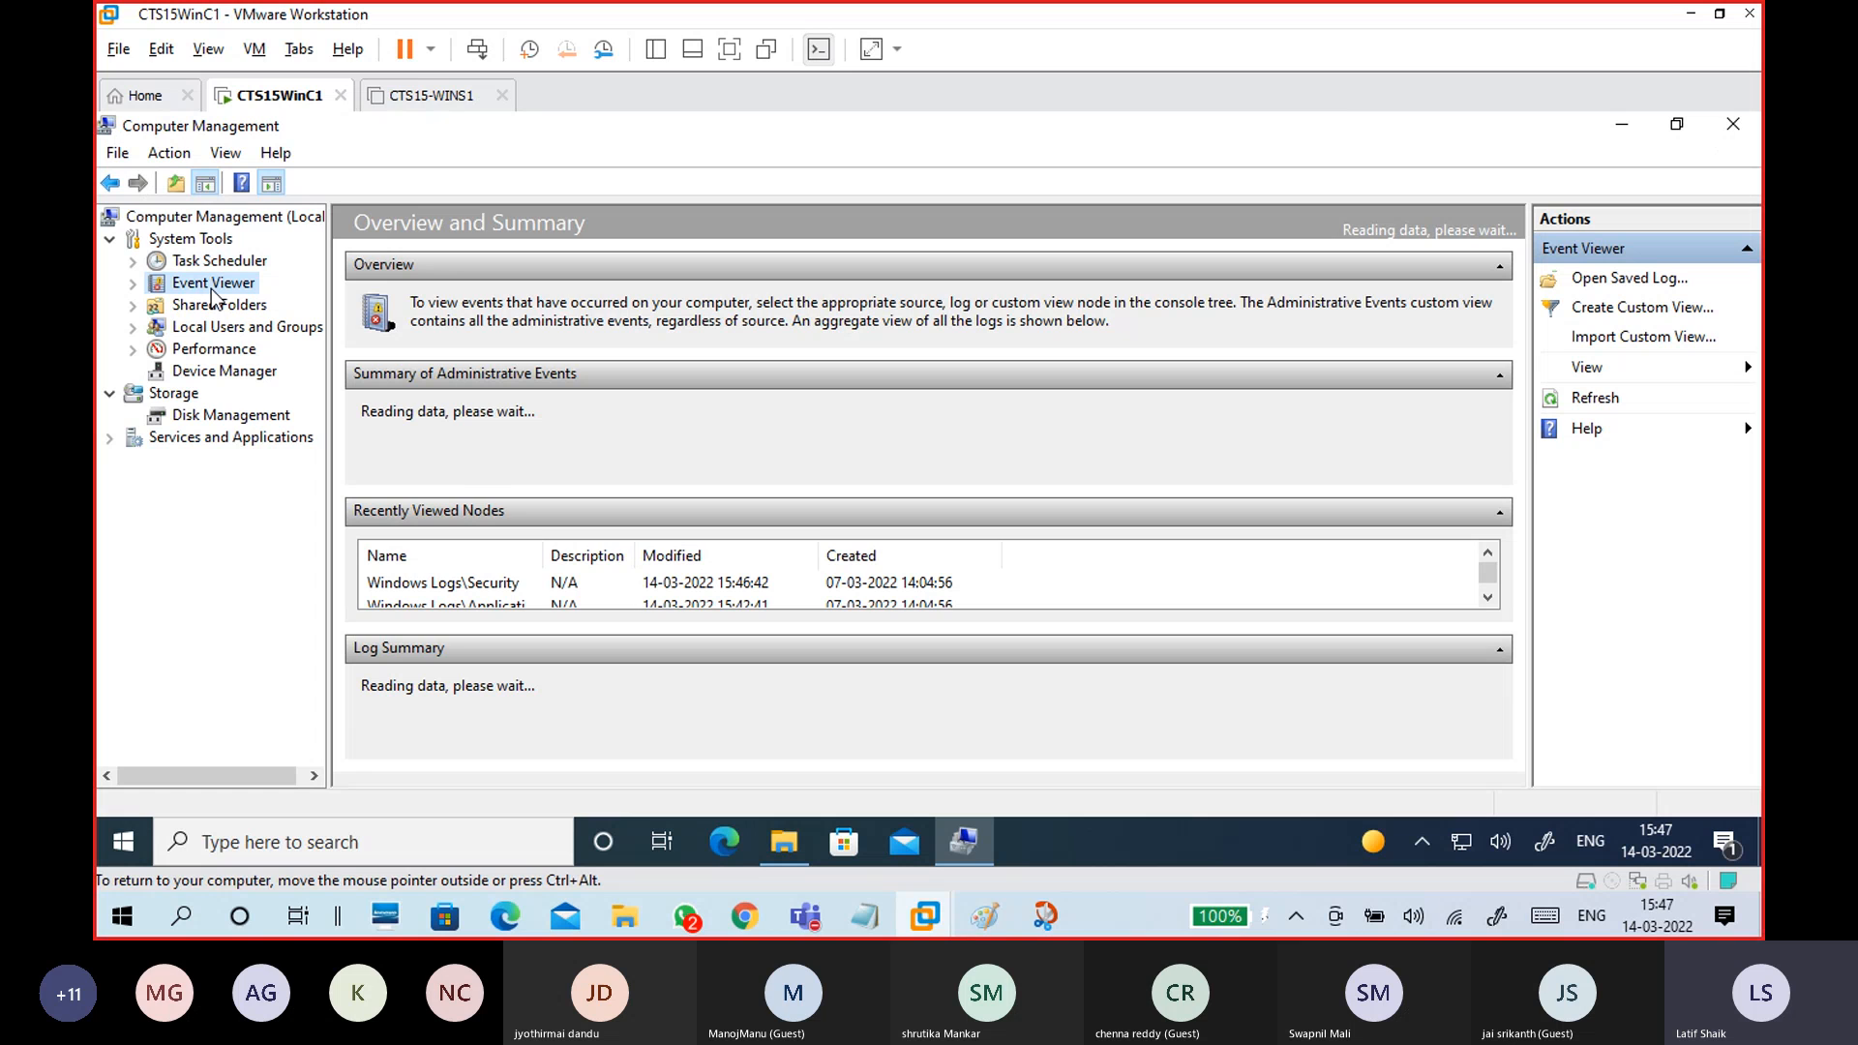
{"action": "left_click", "coordinate": [232, 423]}
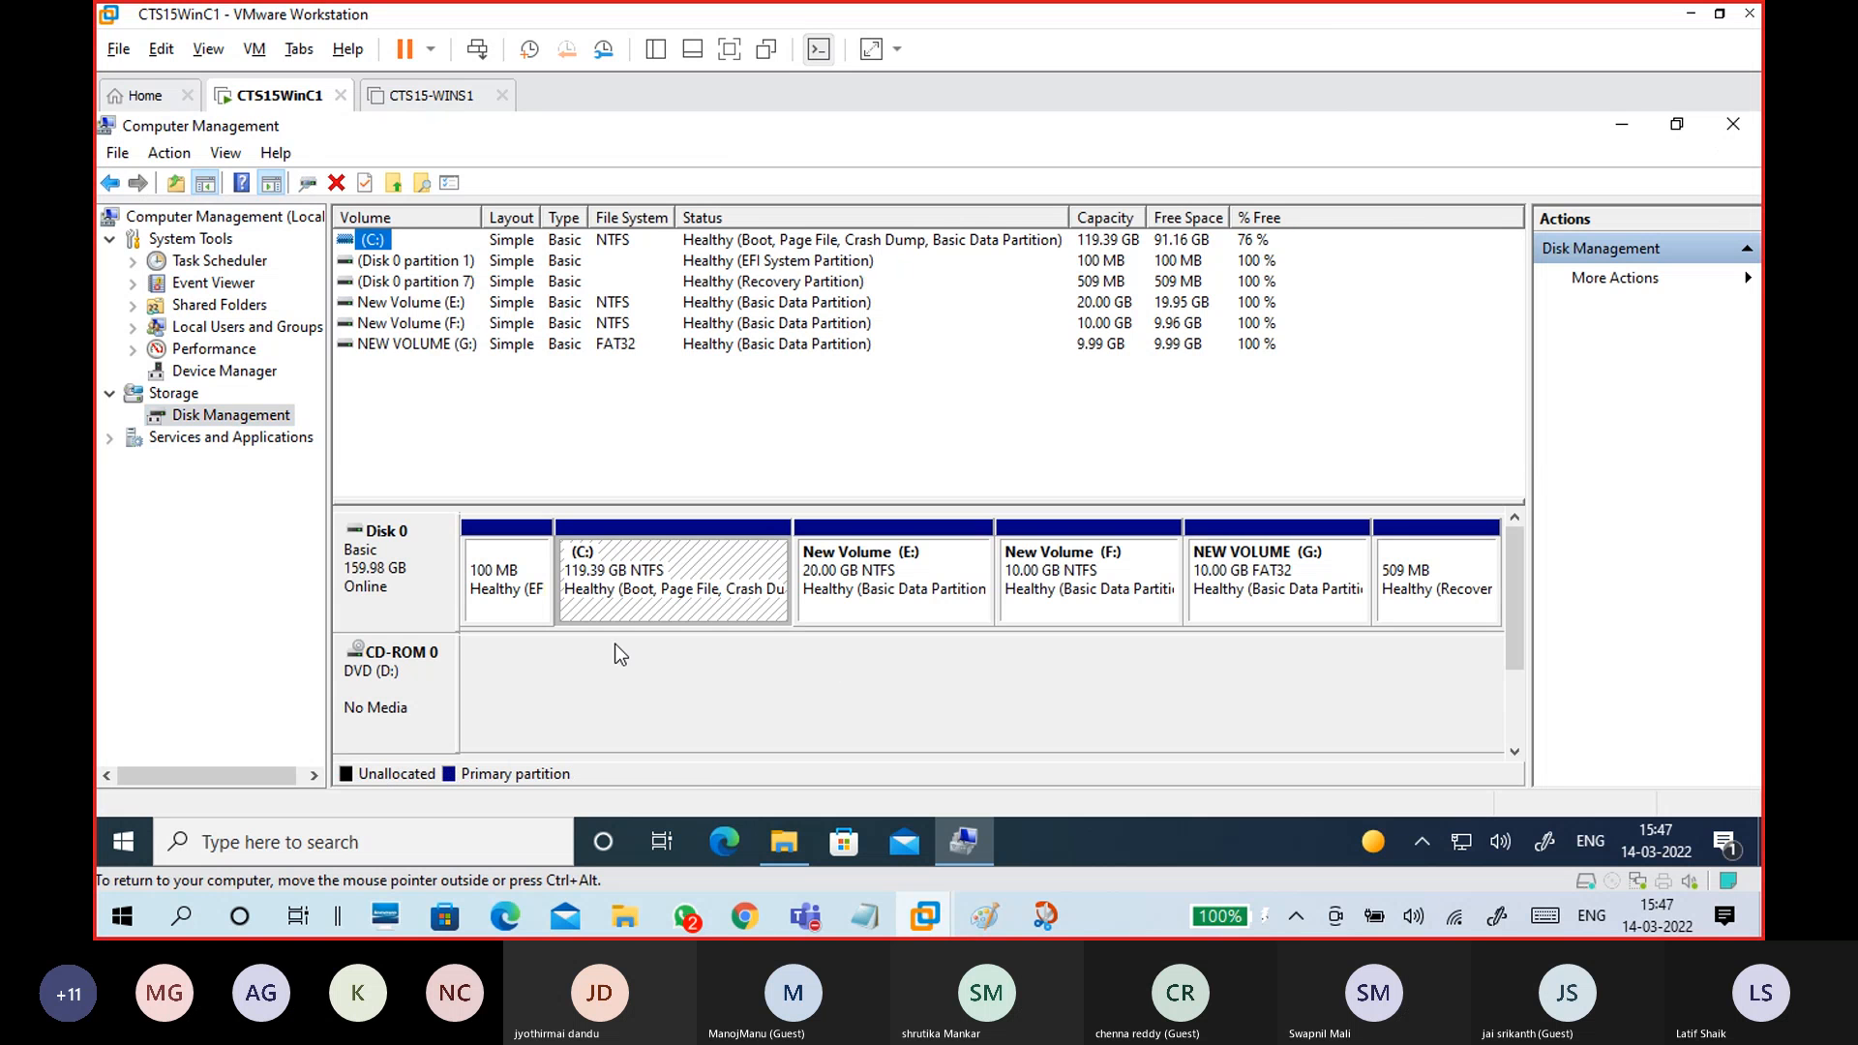
- Delete the 10 GB FAT32 volume NEW VOLUME (G:) on Disk 0
{"action": "left_click", "coordinate": [355, 588]}
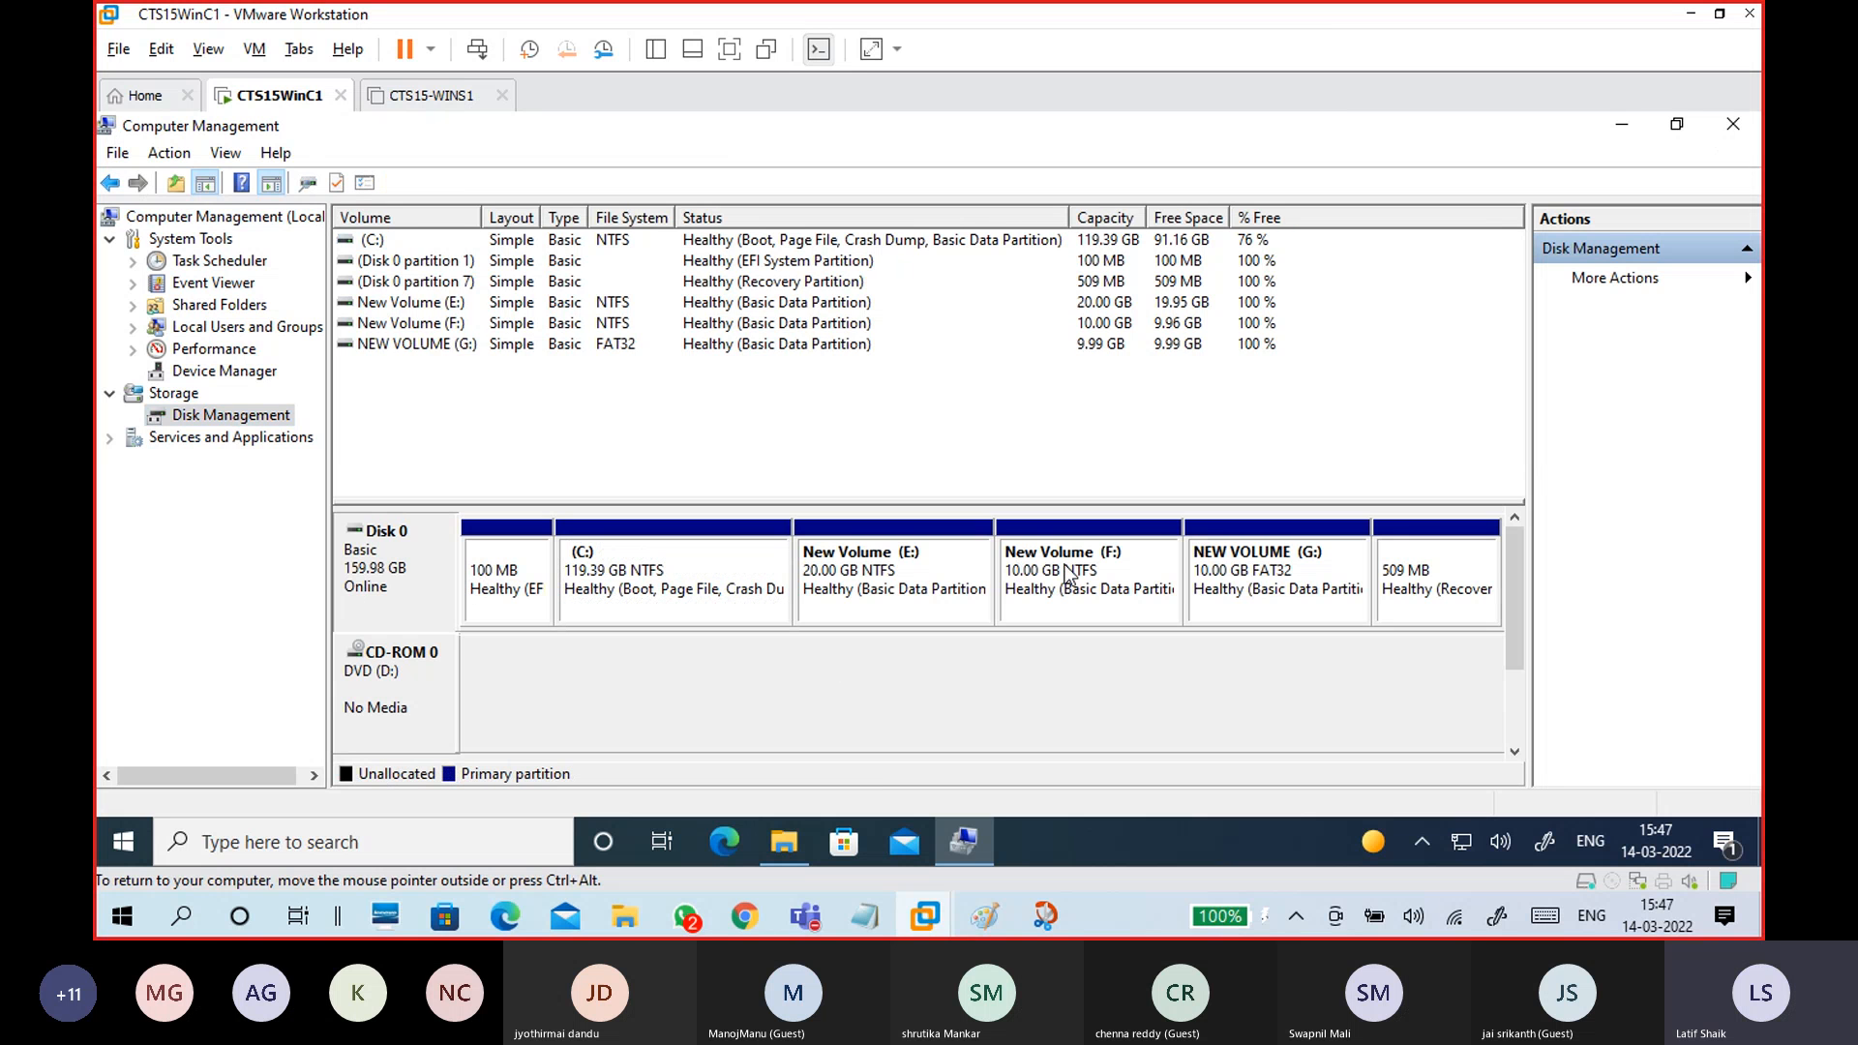
{"action": "left_click", "coordinate": [1282, 573]}
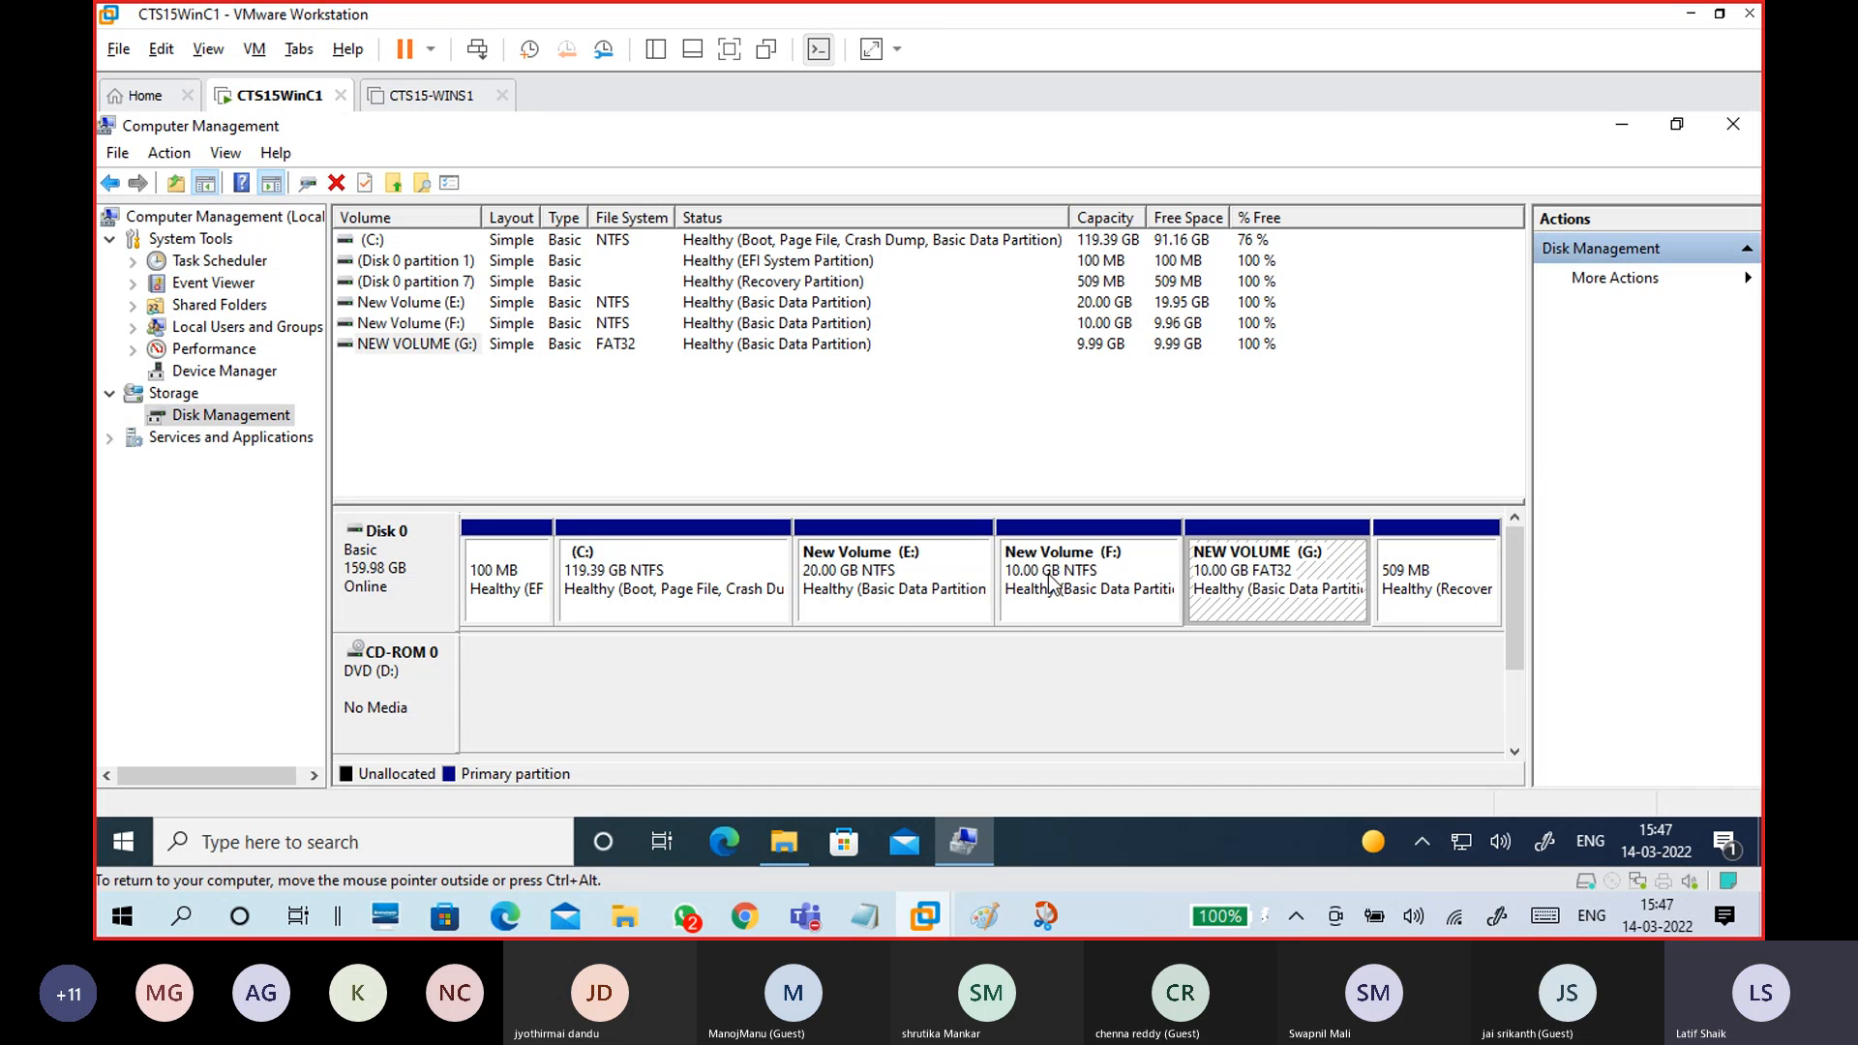
{"action": "right_click", "coordinate": [1296, 580]}
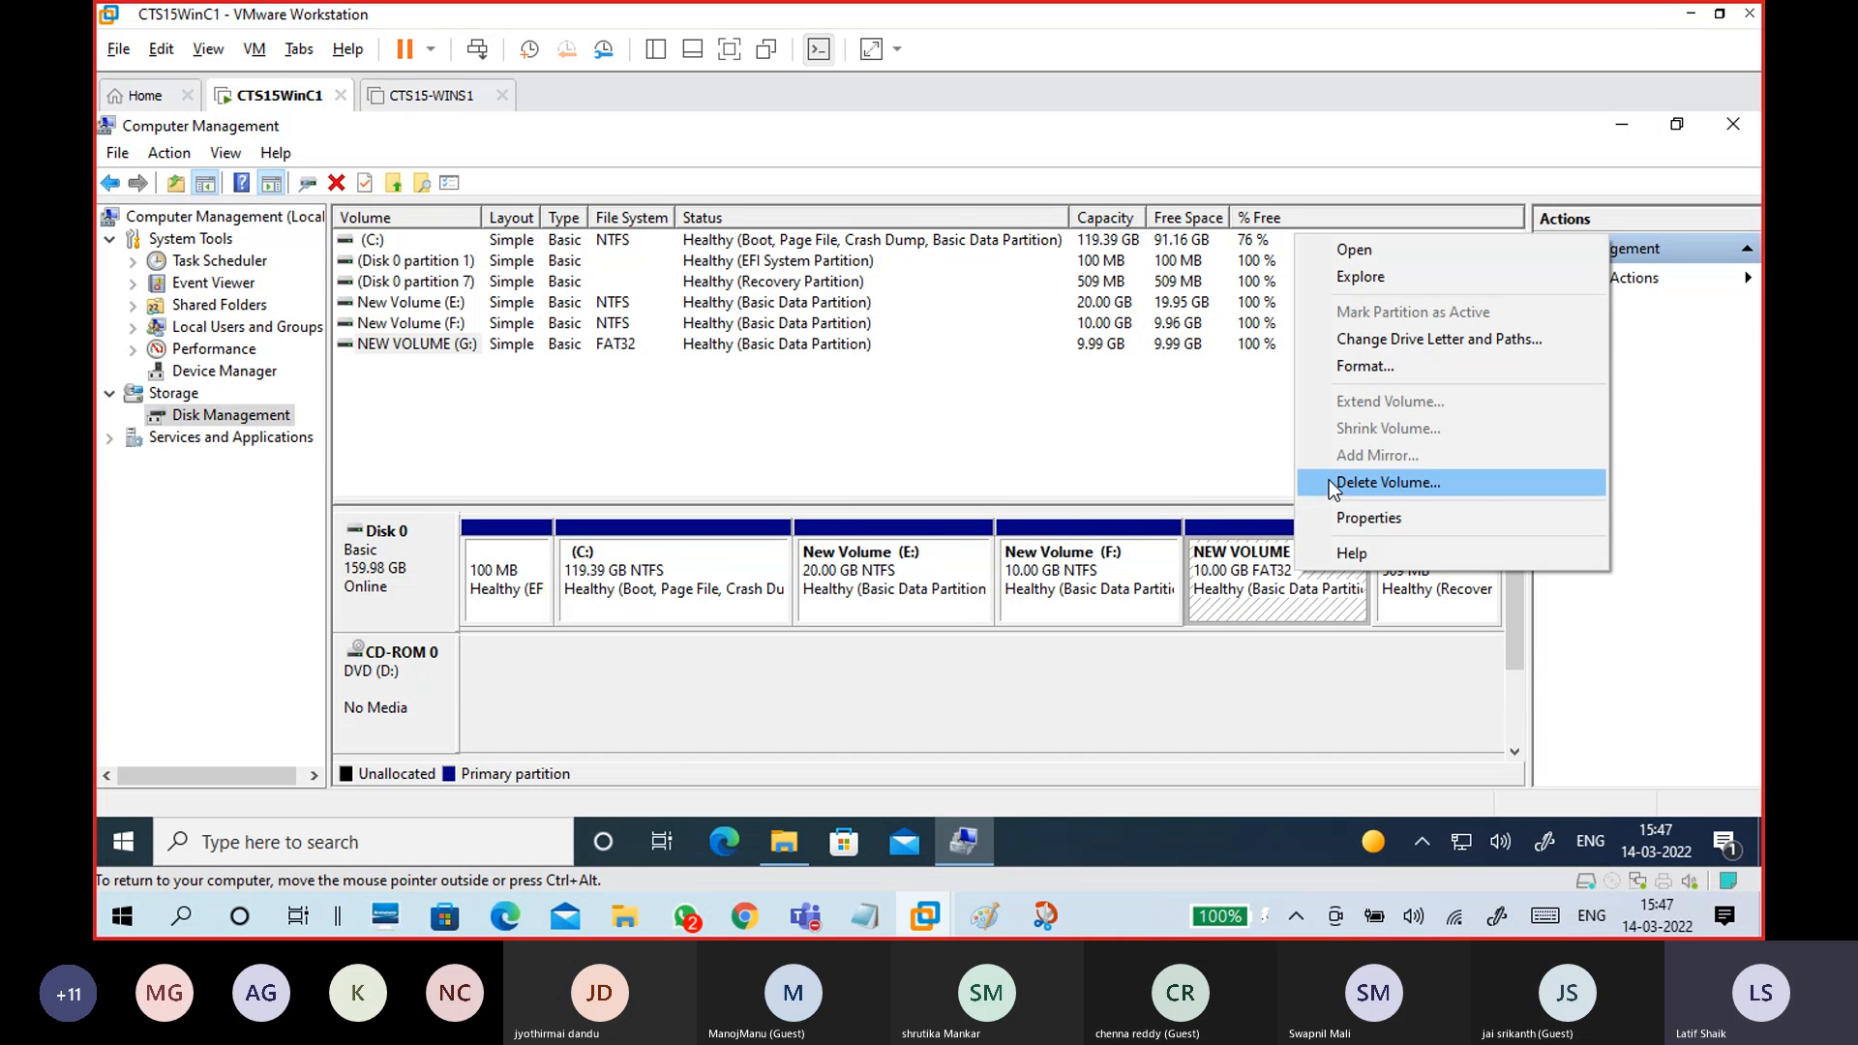
{"action": "left_click", "coordinate": [1334, 486]}
{"action": "left_click", "coordinate": [1033, 564]}
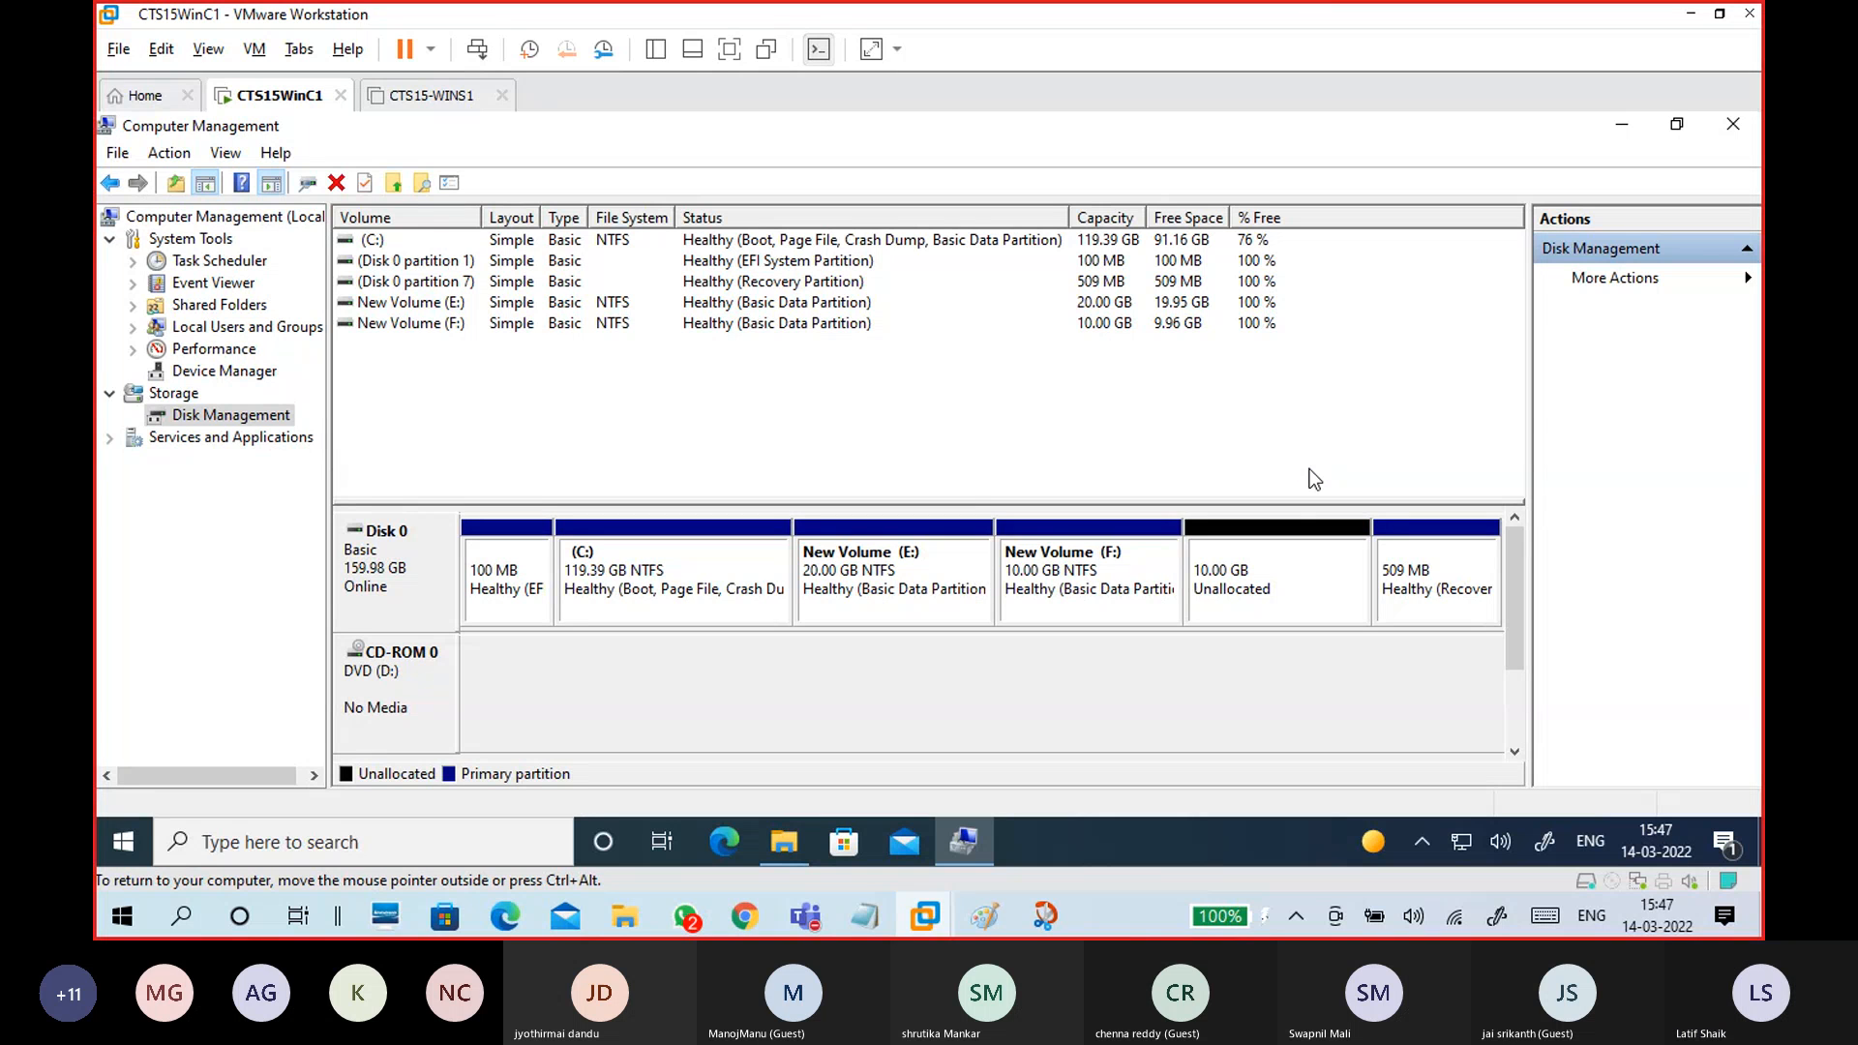
{"action": "right_click", "coordinate": [1232, 577]}
{"action": "left_click", "coordinate": [1126, 582]}
{"action": "left_click", "coordinate": [1229, 568]}
{"action": "right_click", "coordinate": [1236, 577]}
{"action": "left_click", "coordinate": [1261, 583]}
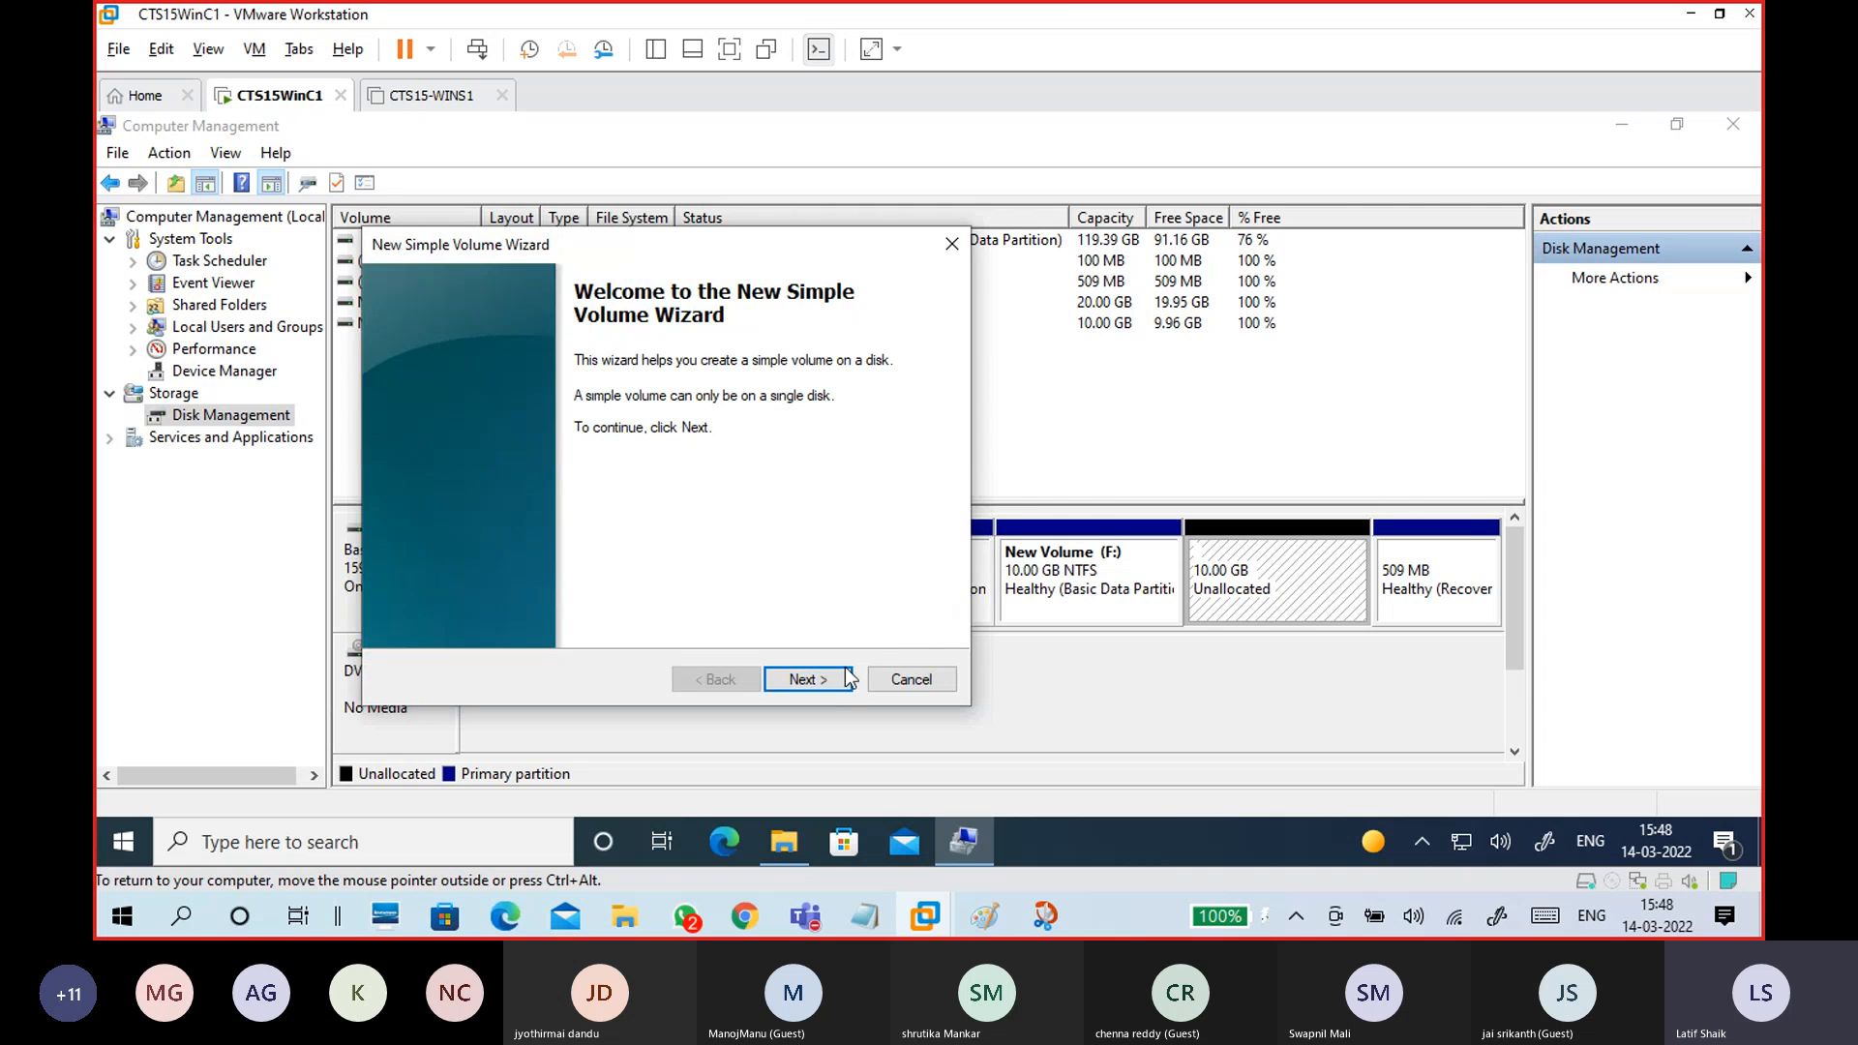
{"action": "left_click_drag", "start_coordinate": [723, 246], "coordinate": [1103, 220]}
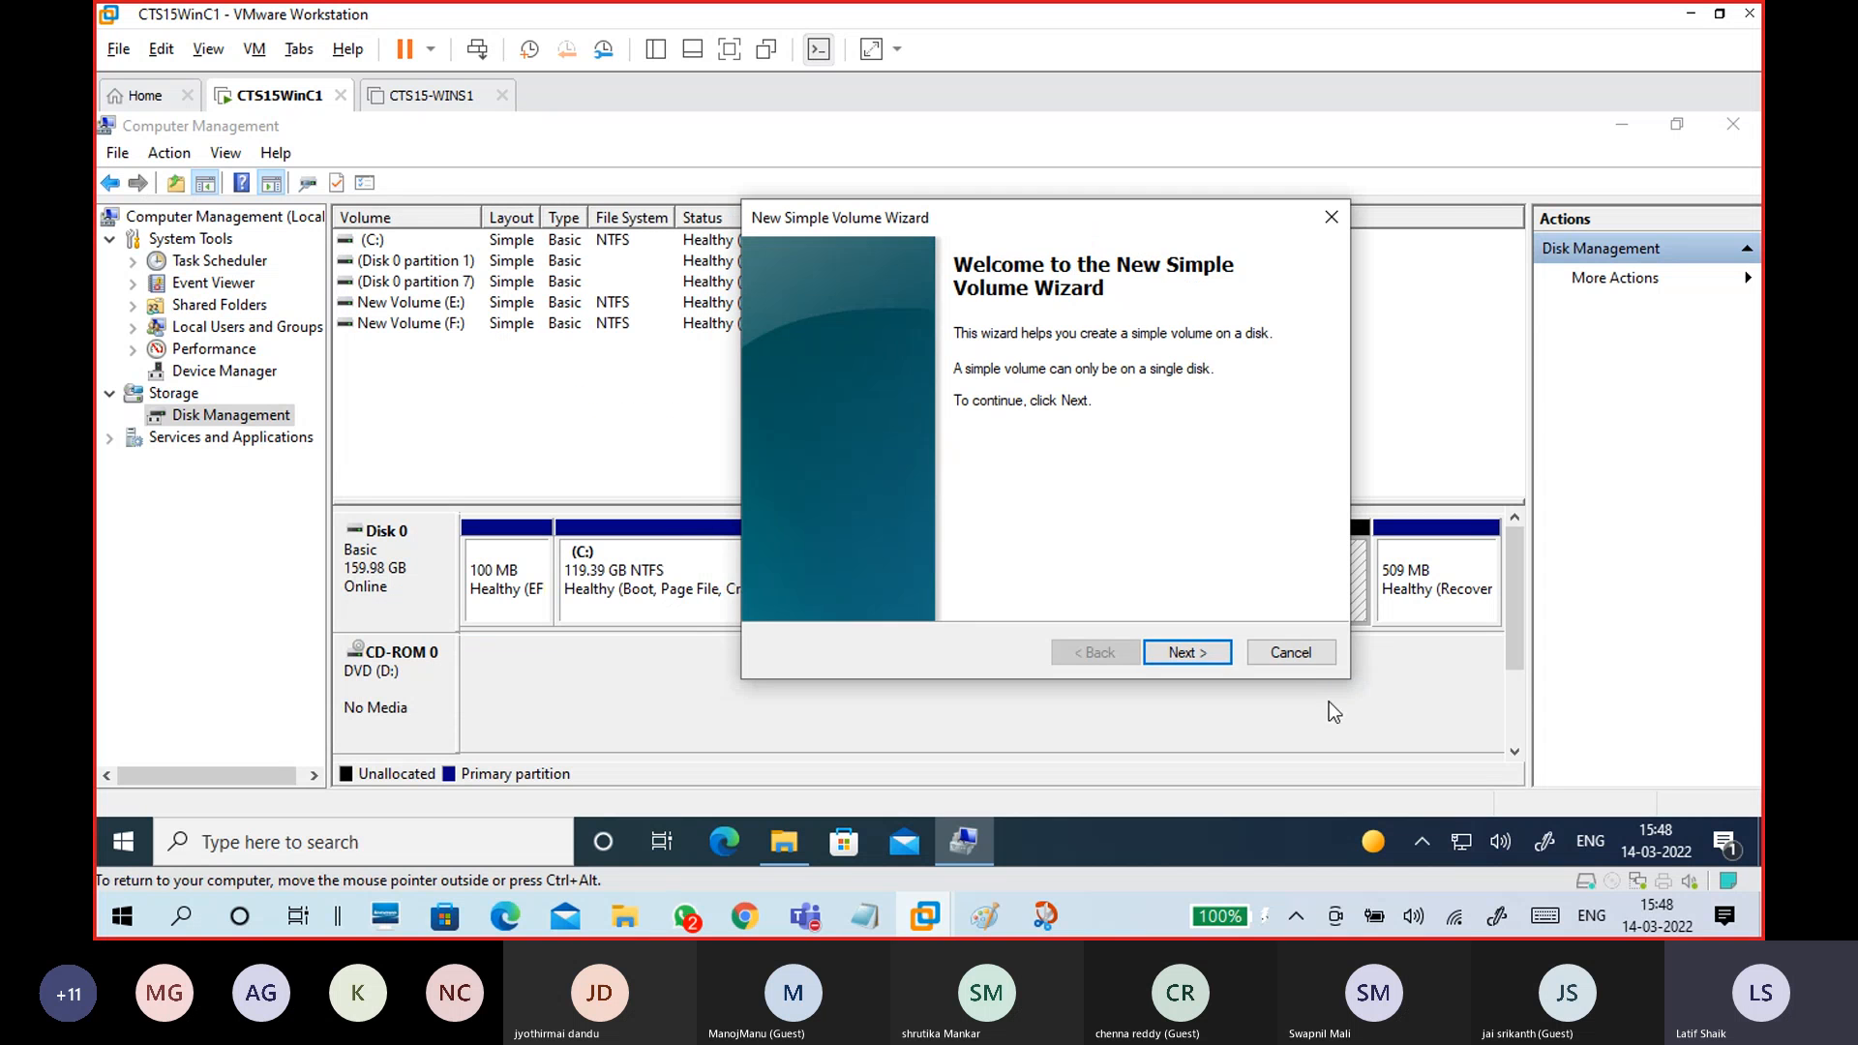
{"action": "left_click", "coordinate": [1316, 654]}
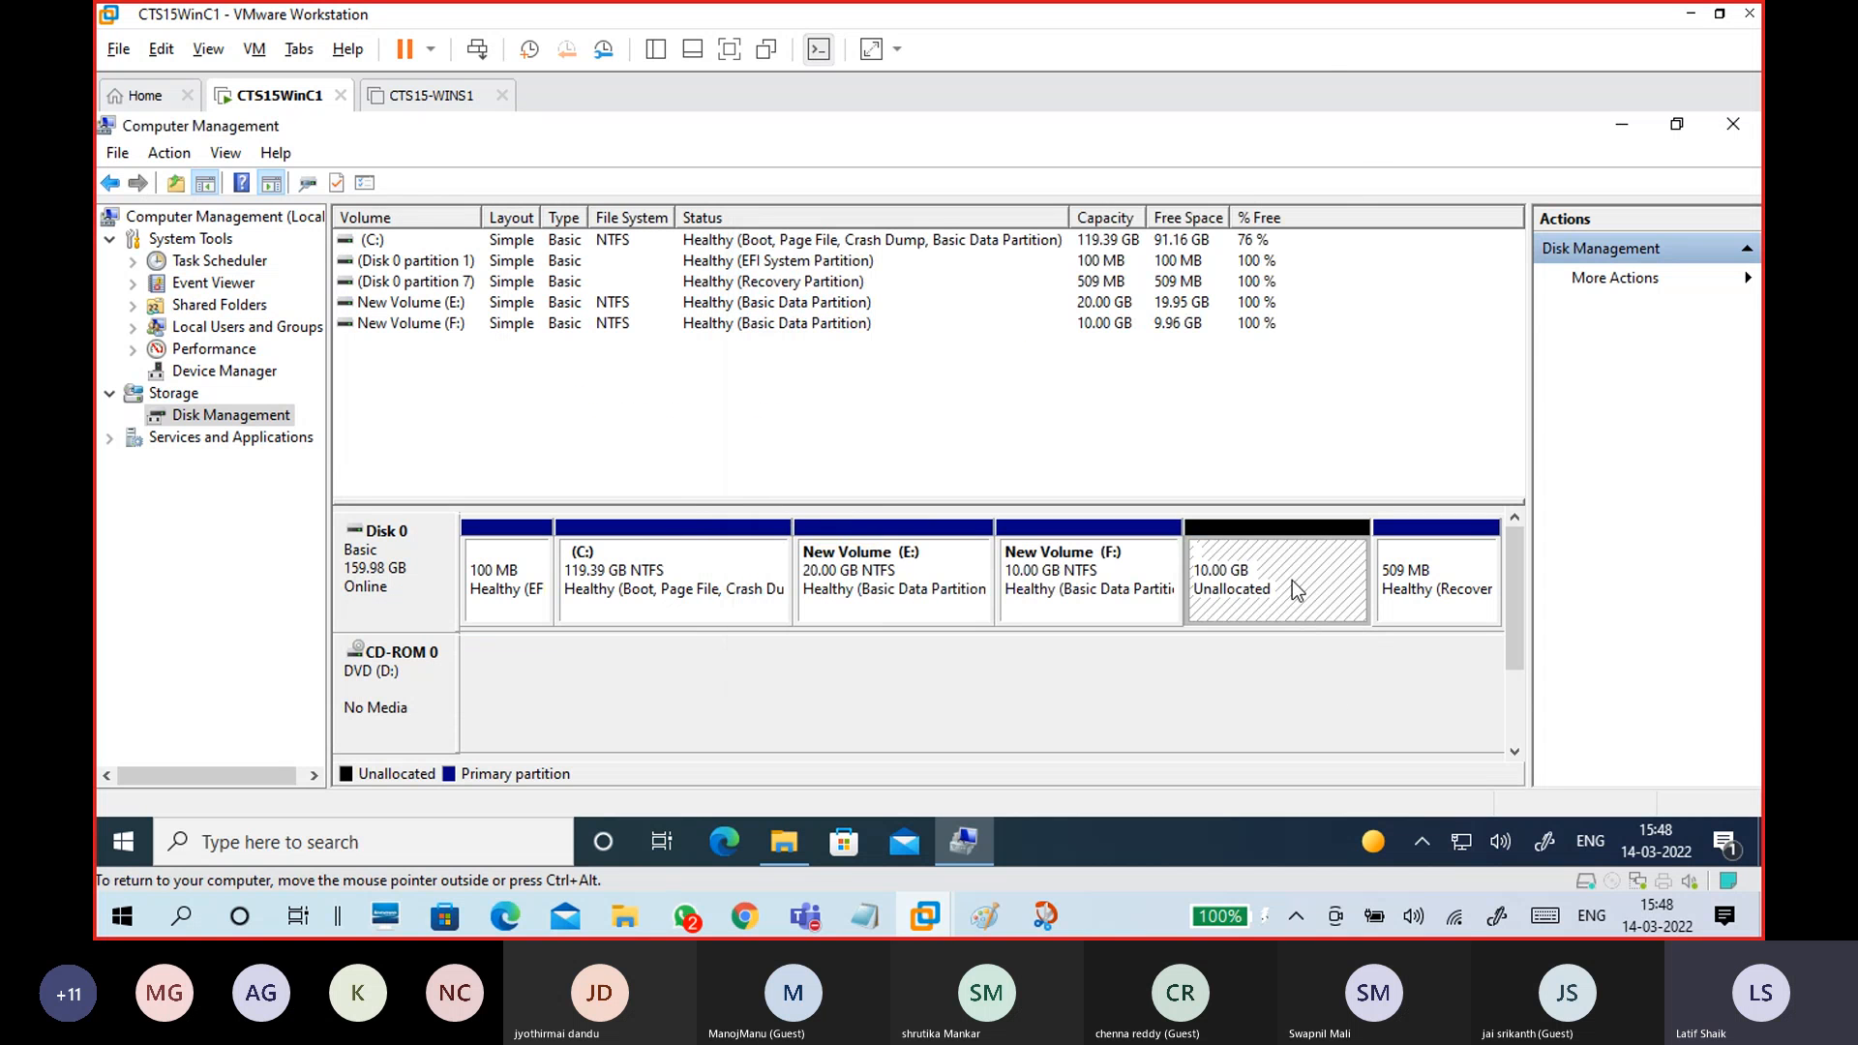
{"action": "left_click", "coordinate": [1240, 710]}
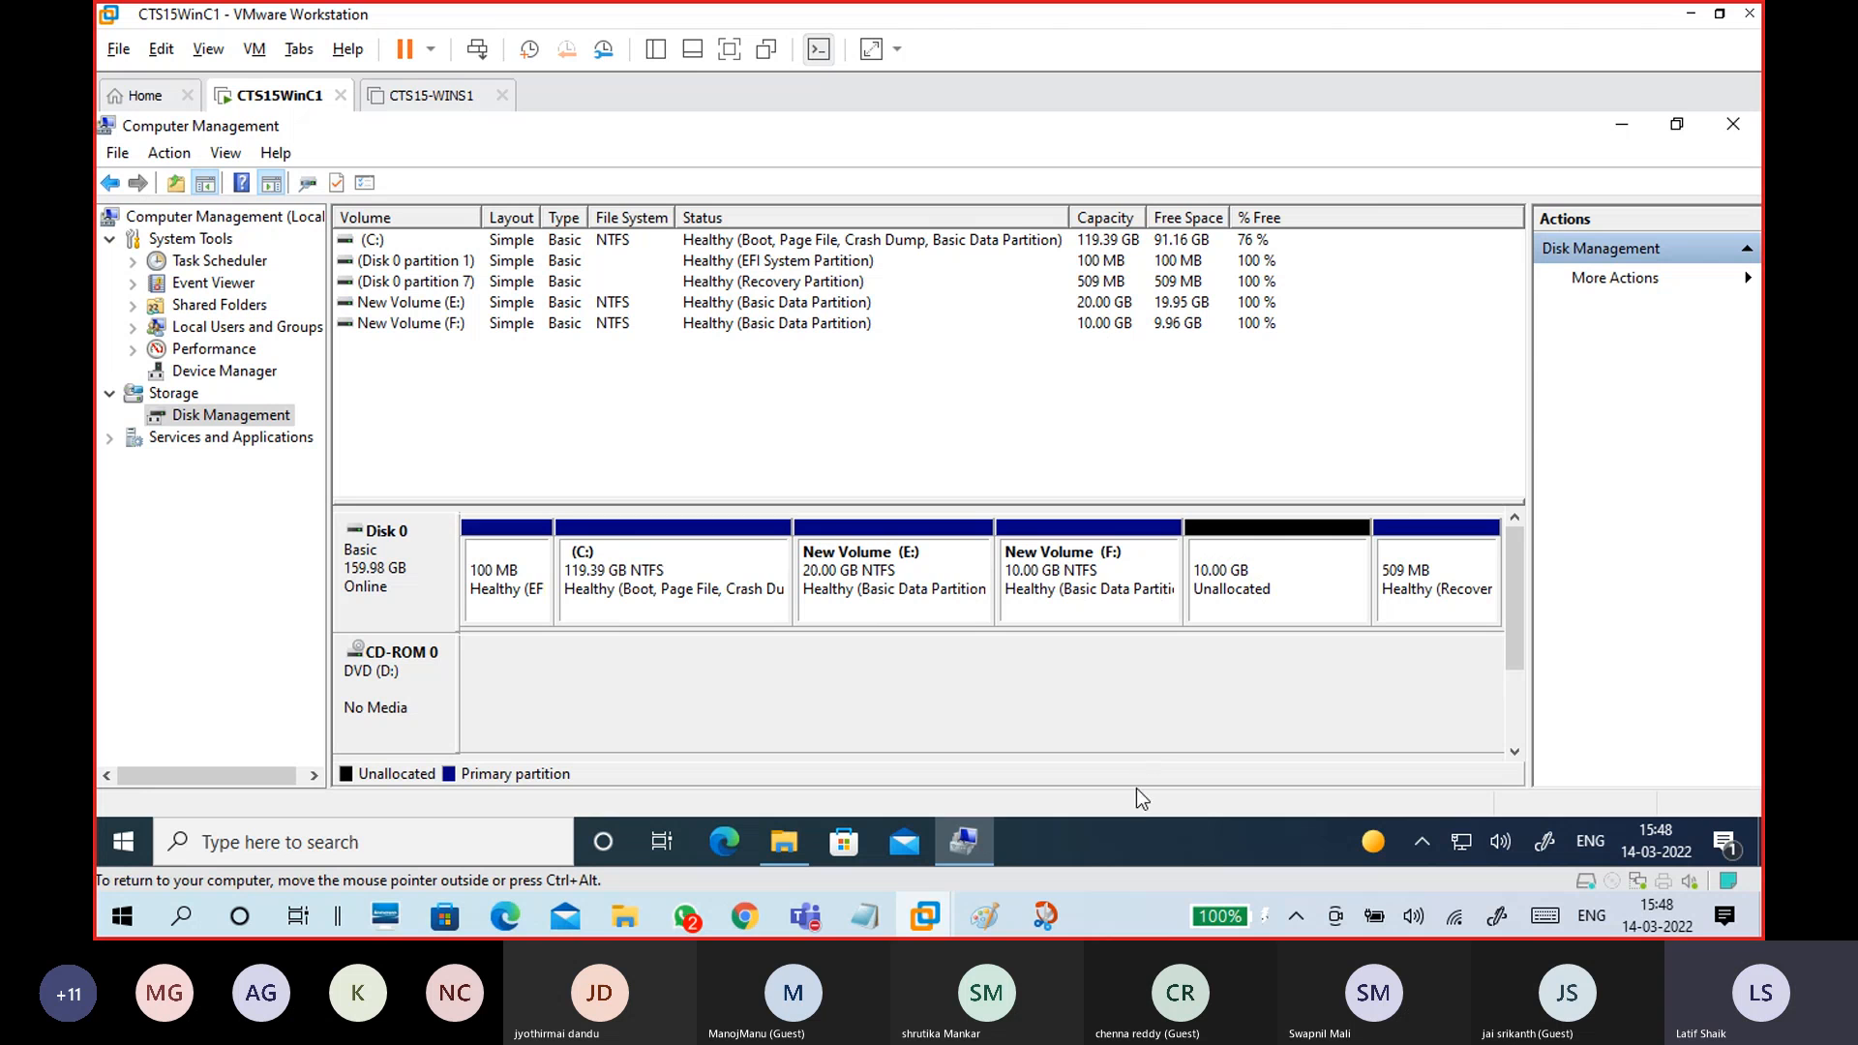
- Start Magnifier in the virtual machine, move its window out of the way and set the magnification to 125%
{"action": "left_click", "coordinate": [1144, 826]}
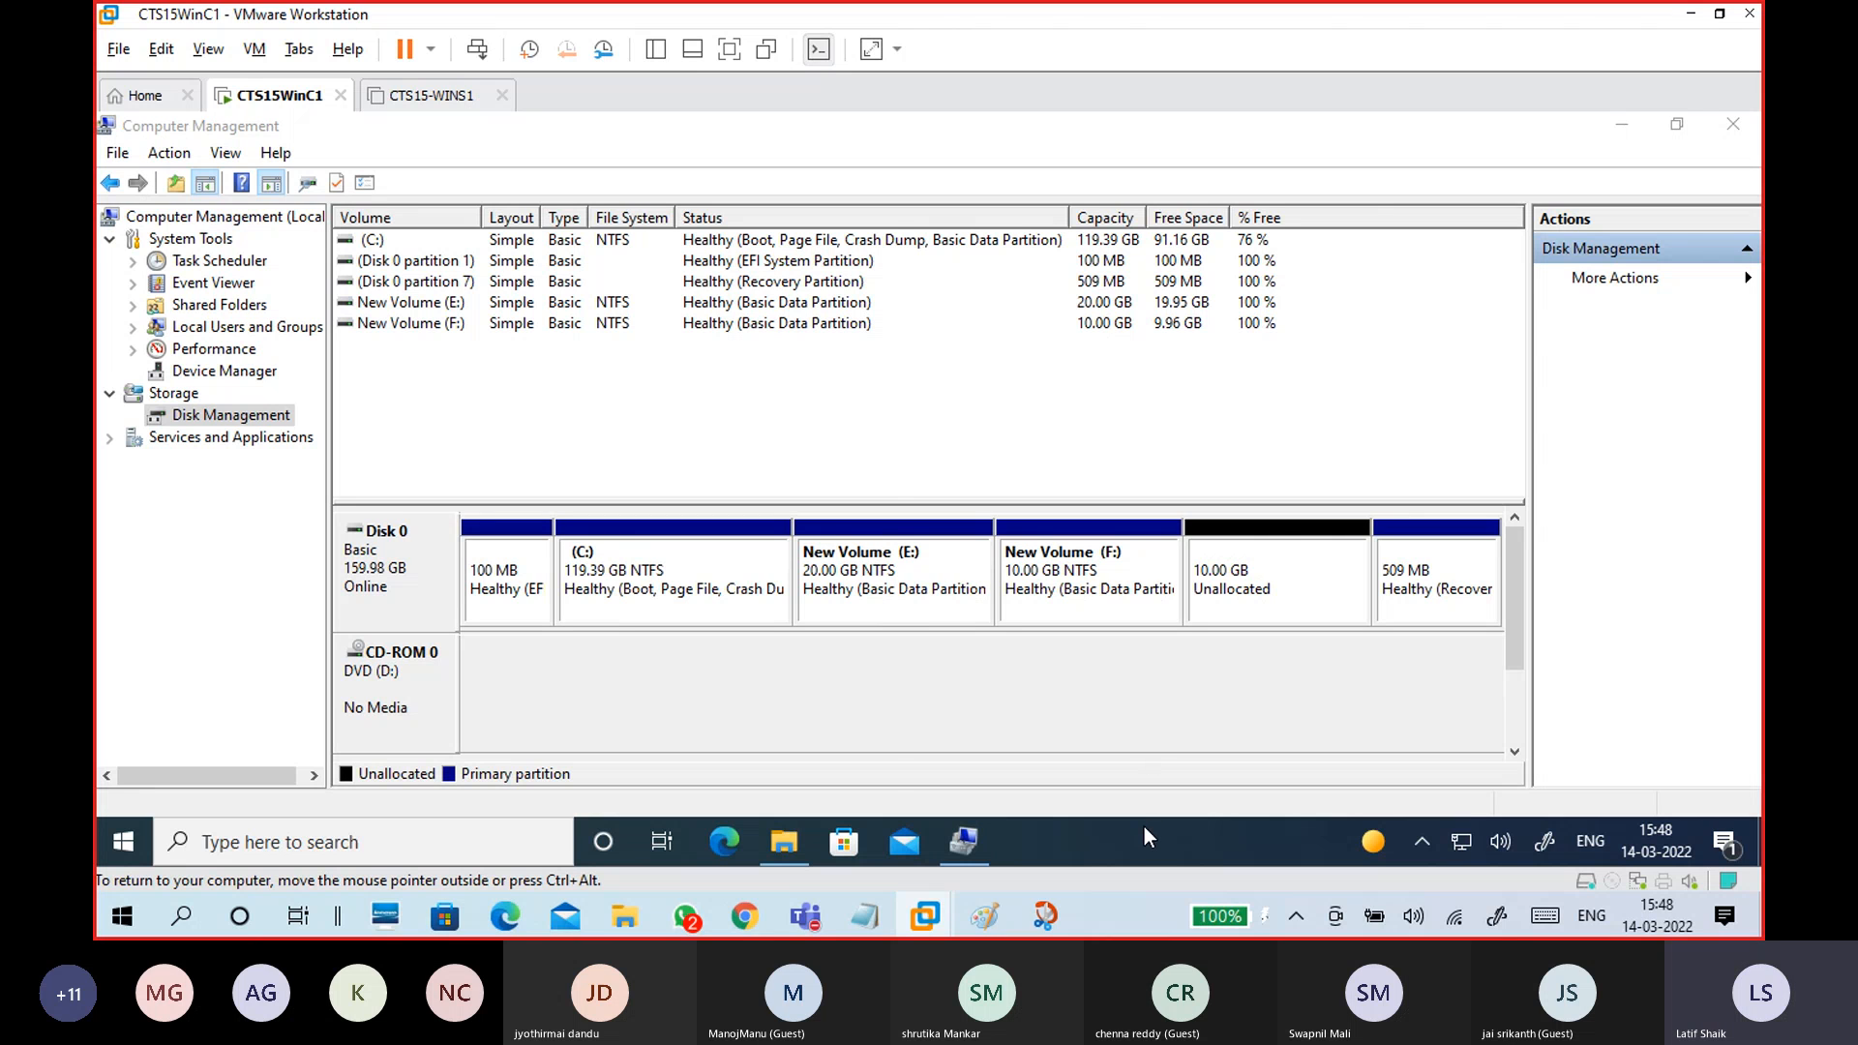
{"action": "key", "text": "super"}
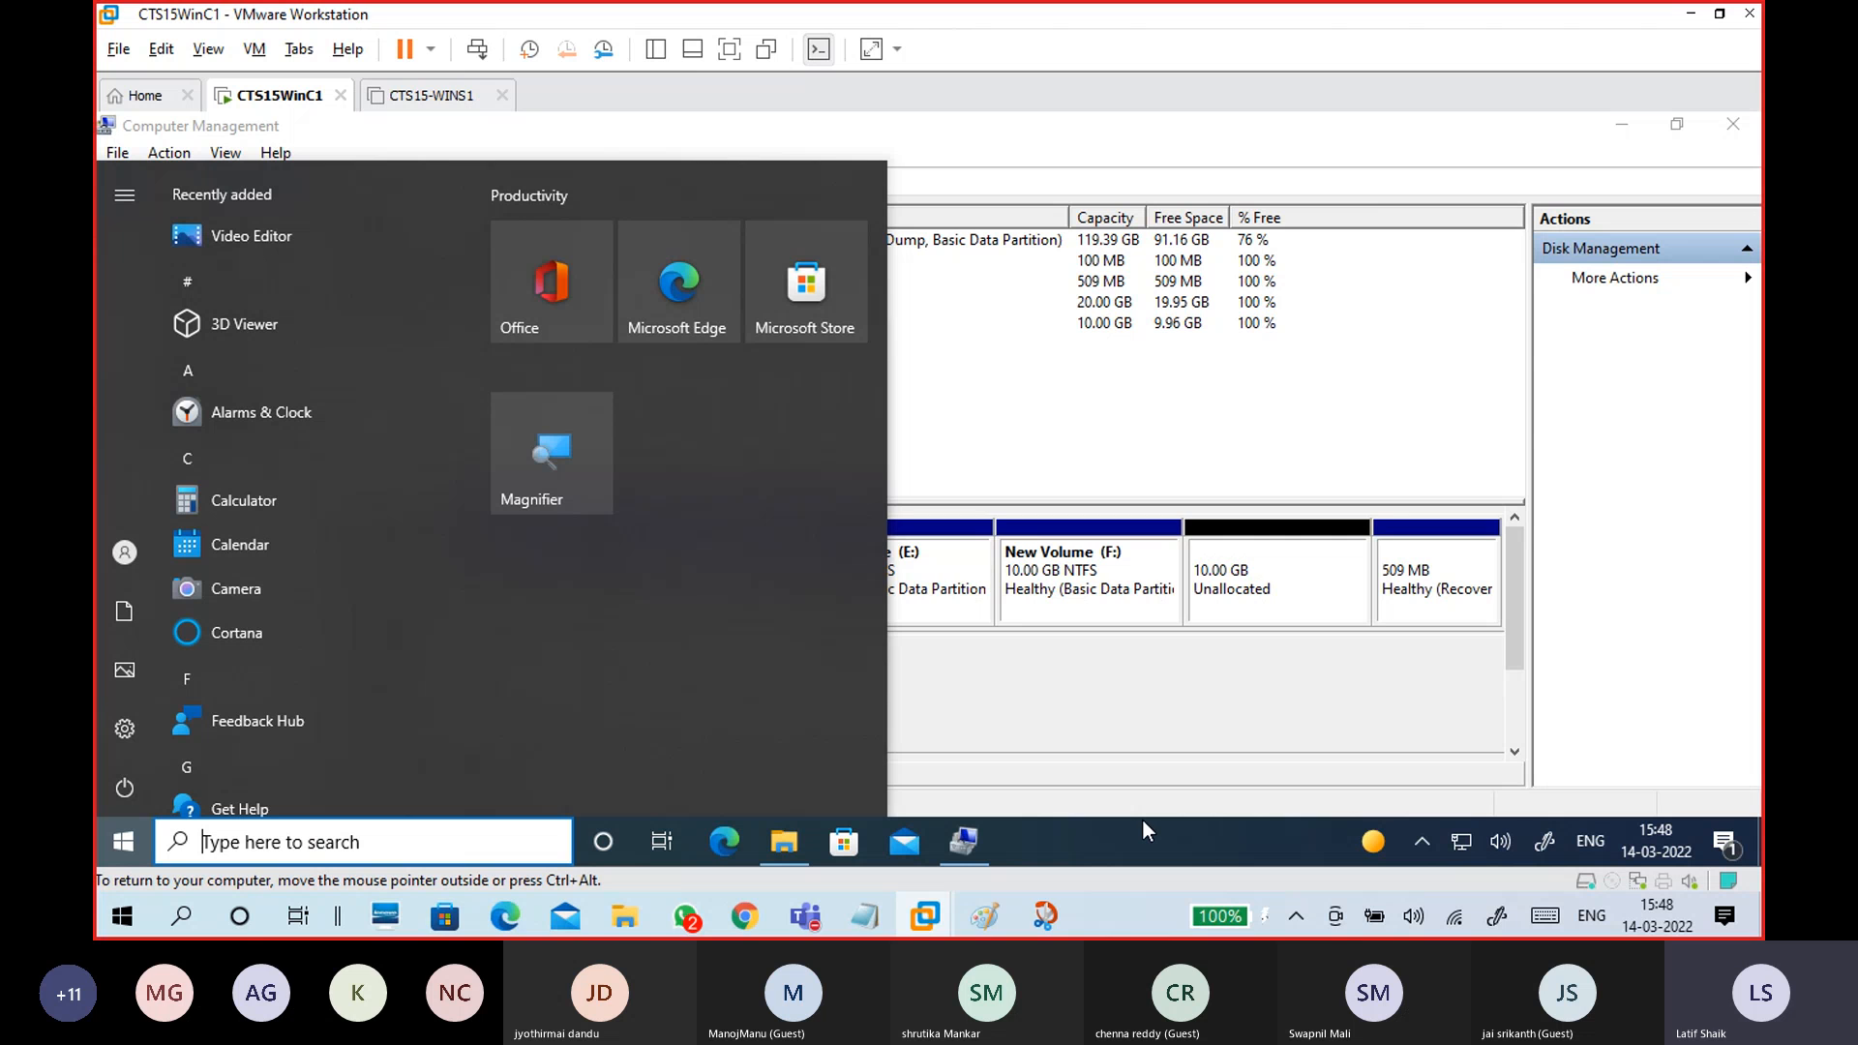
{"action": "left_click", "coordinate": [548, 467]}
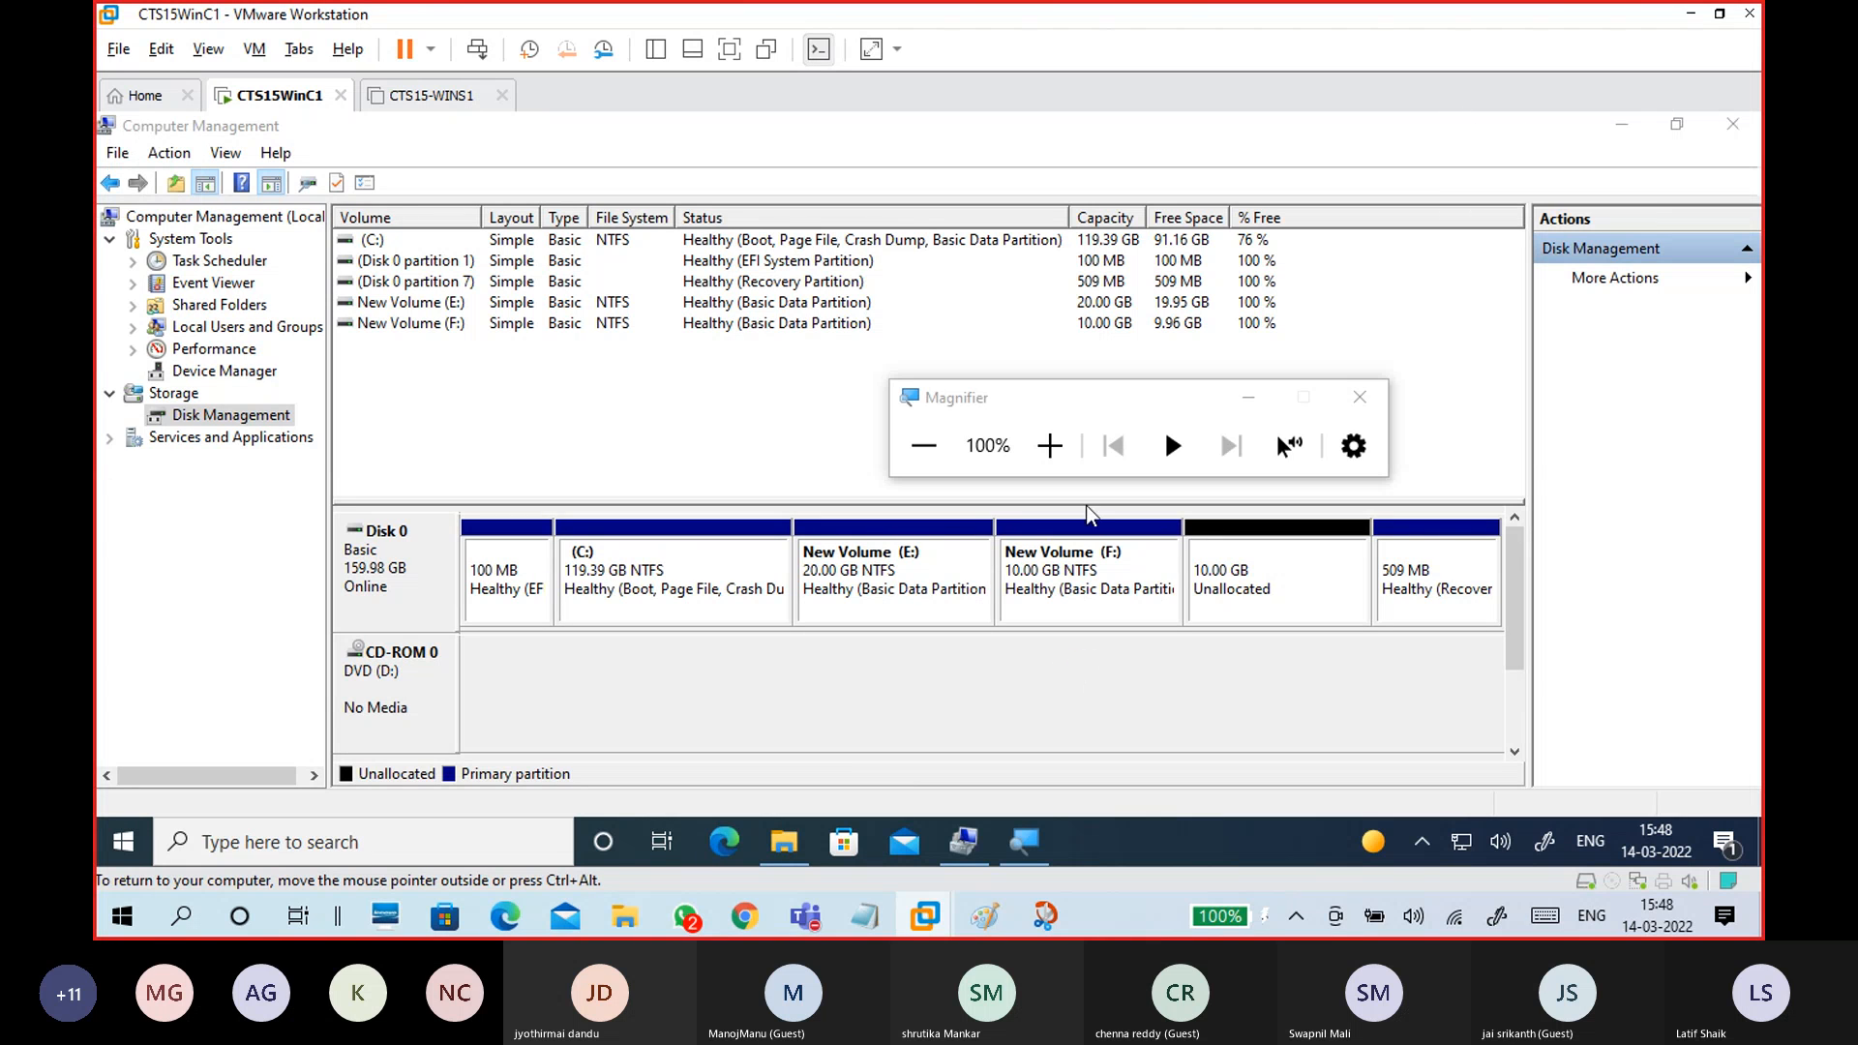
{"action": "left_click_drag", "start_coordinate": [1053, 407], "coordinate": [1484, 139]}
{"action": "left_click", "coordinate": [1484, 180]}
- Start a new simple volume in the 10 GB unallocated space and set its size to 2048 MB
{"action": "left_click", "coordinate": [1242, 661]}
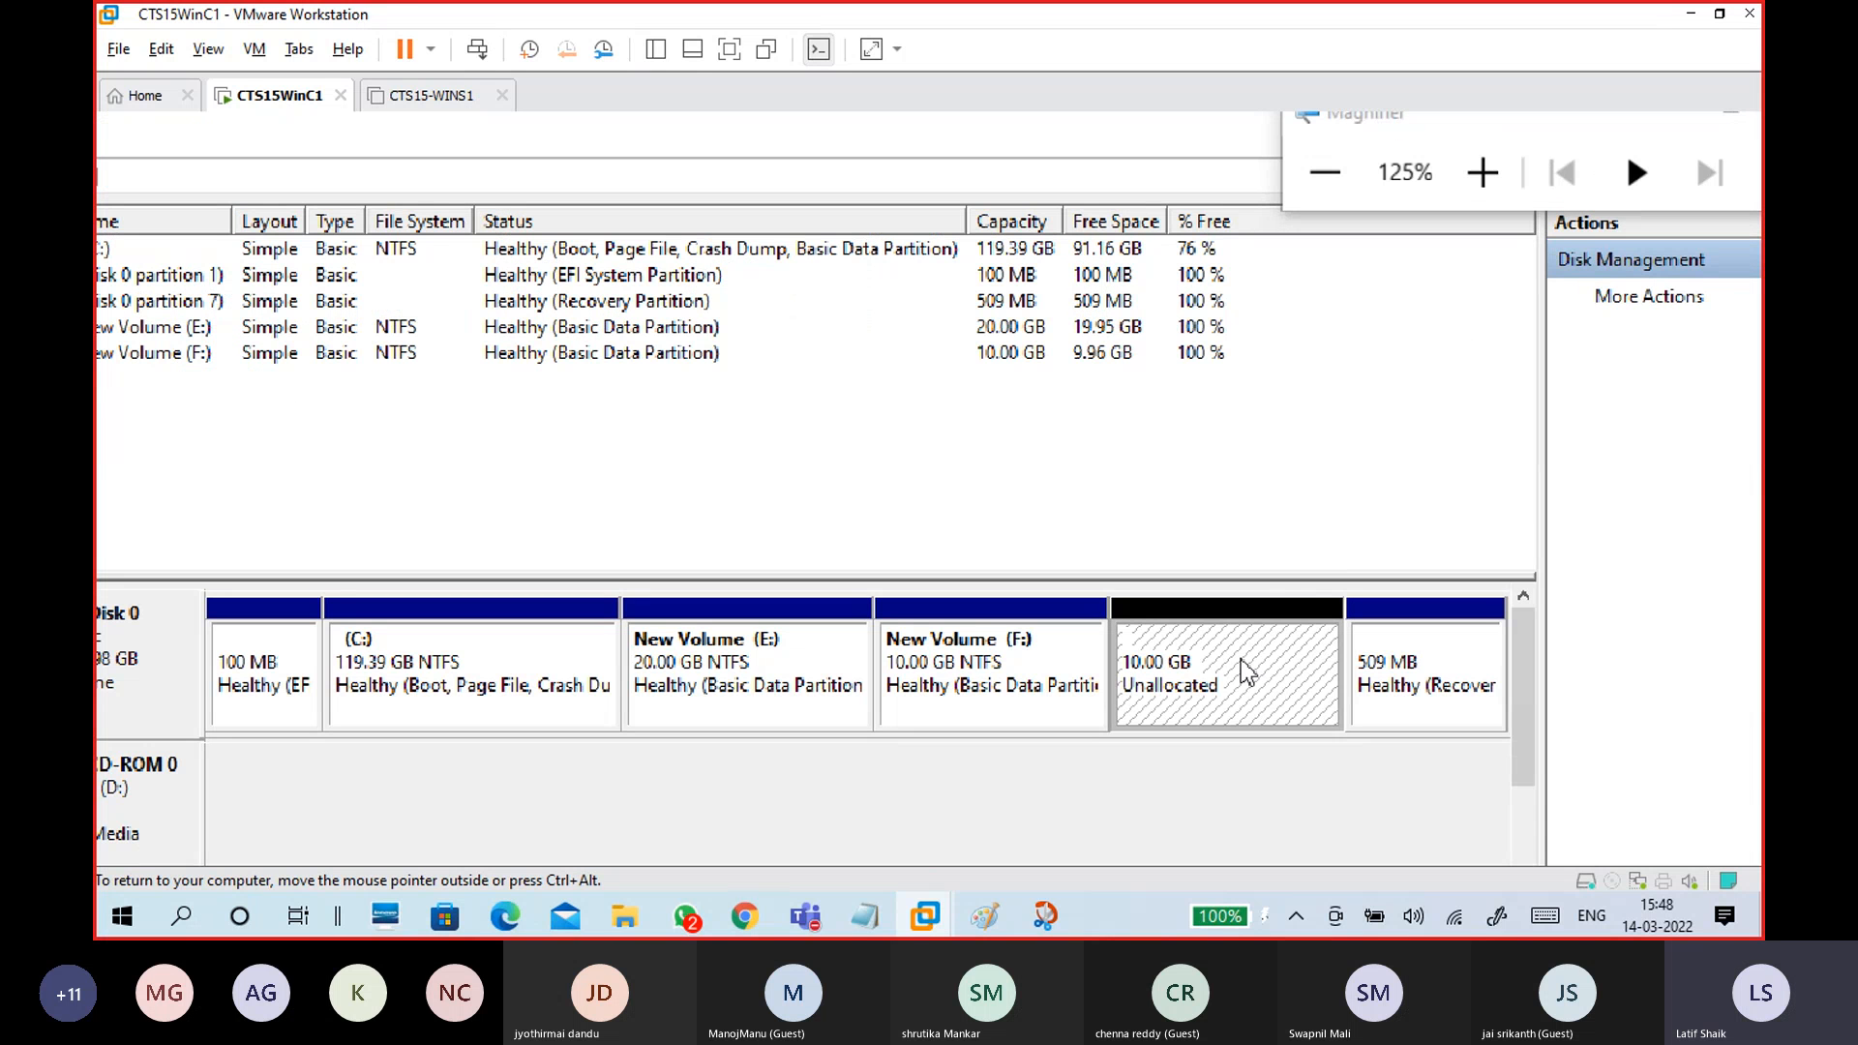
{"action": "right_click", "coordinate": [1241, 662]}
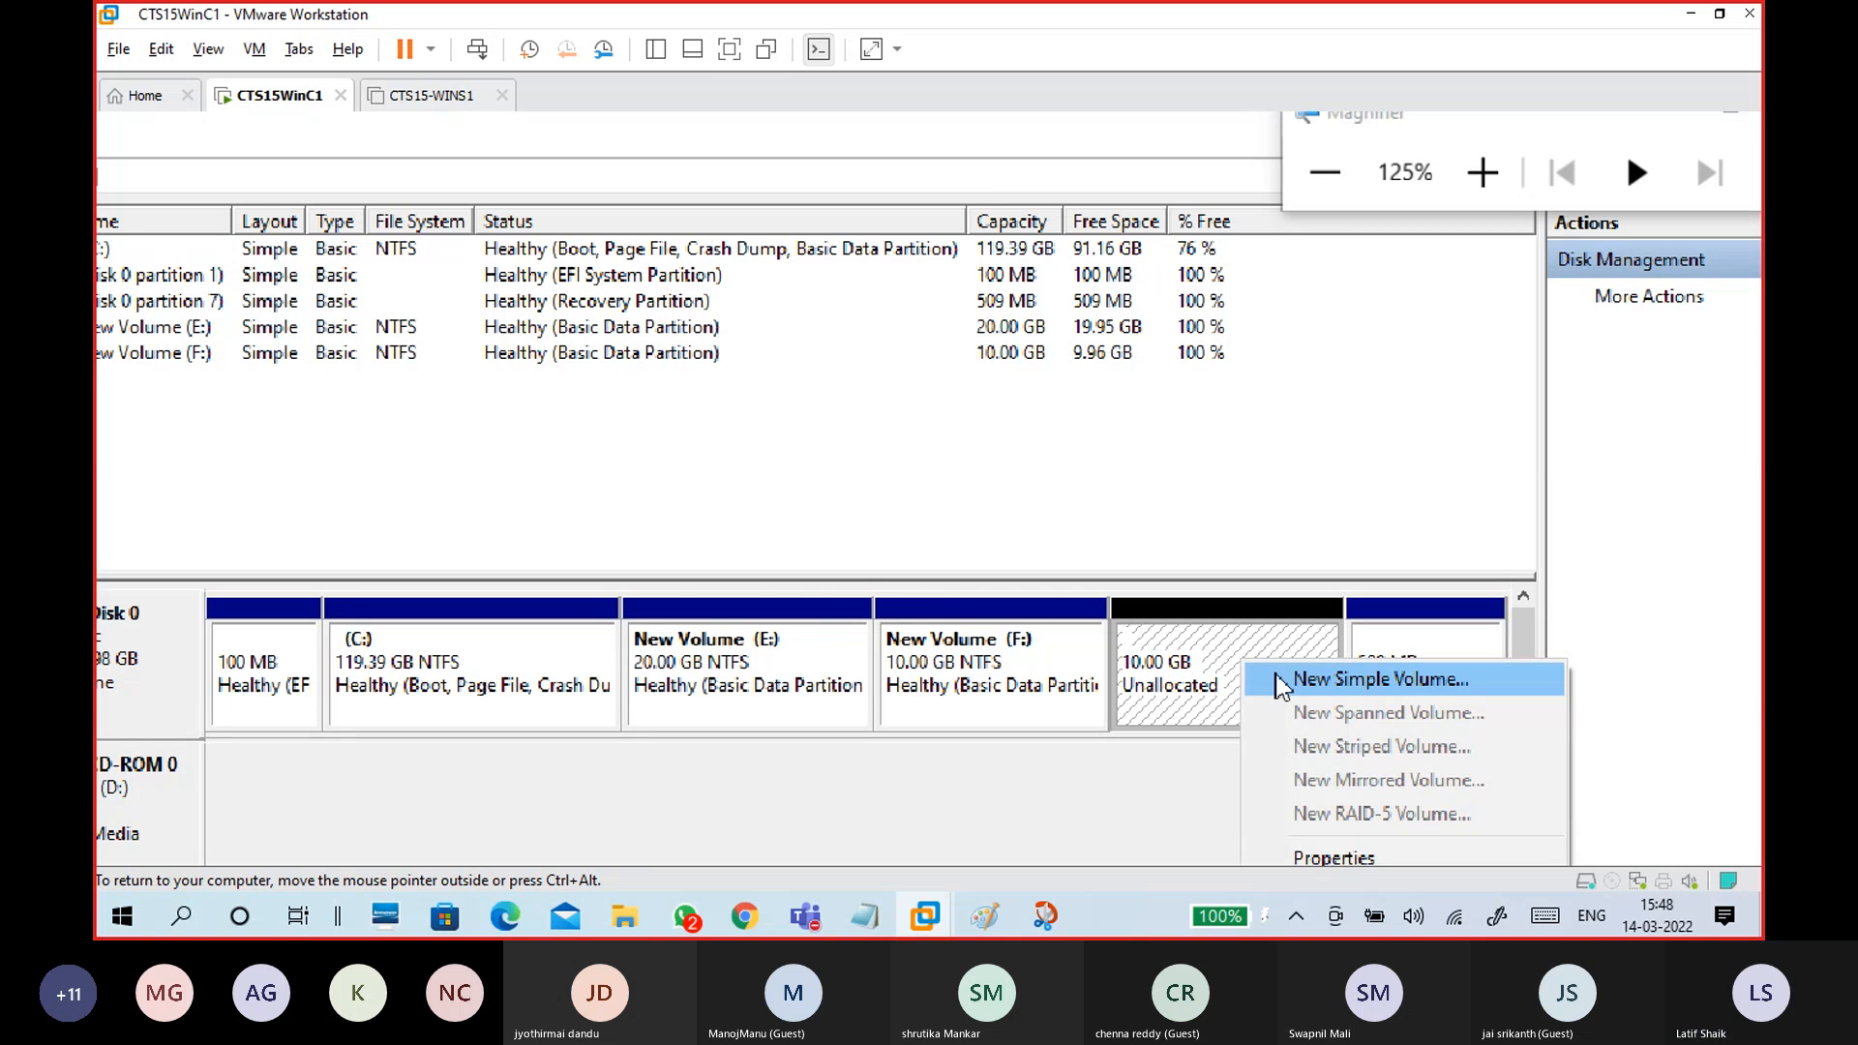
{"action": "left_click", "coordinate": [1281, 682]}
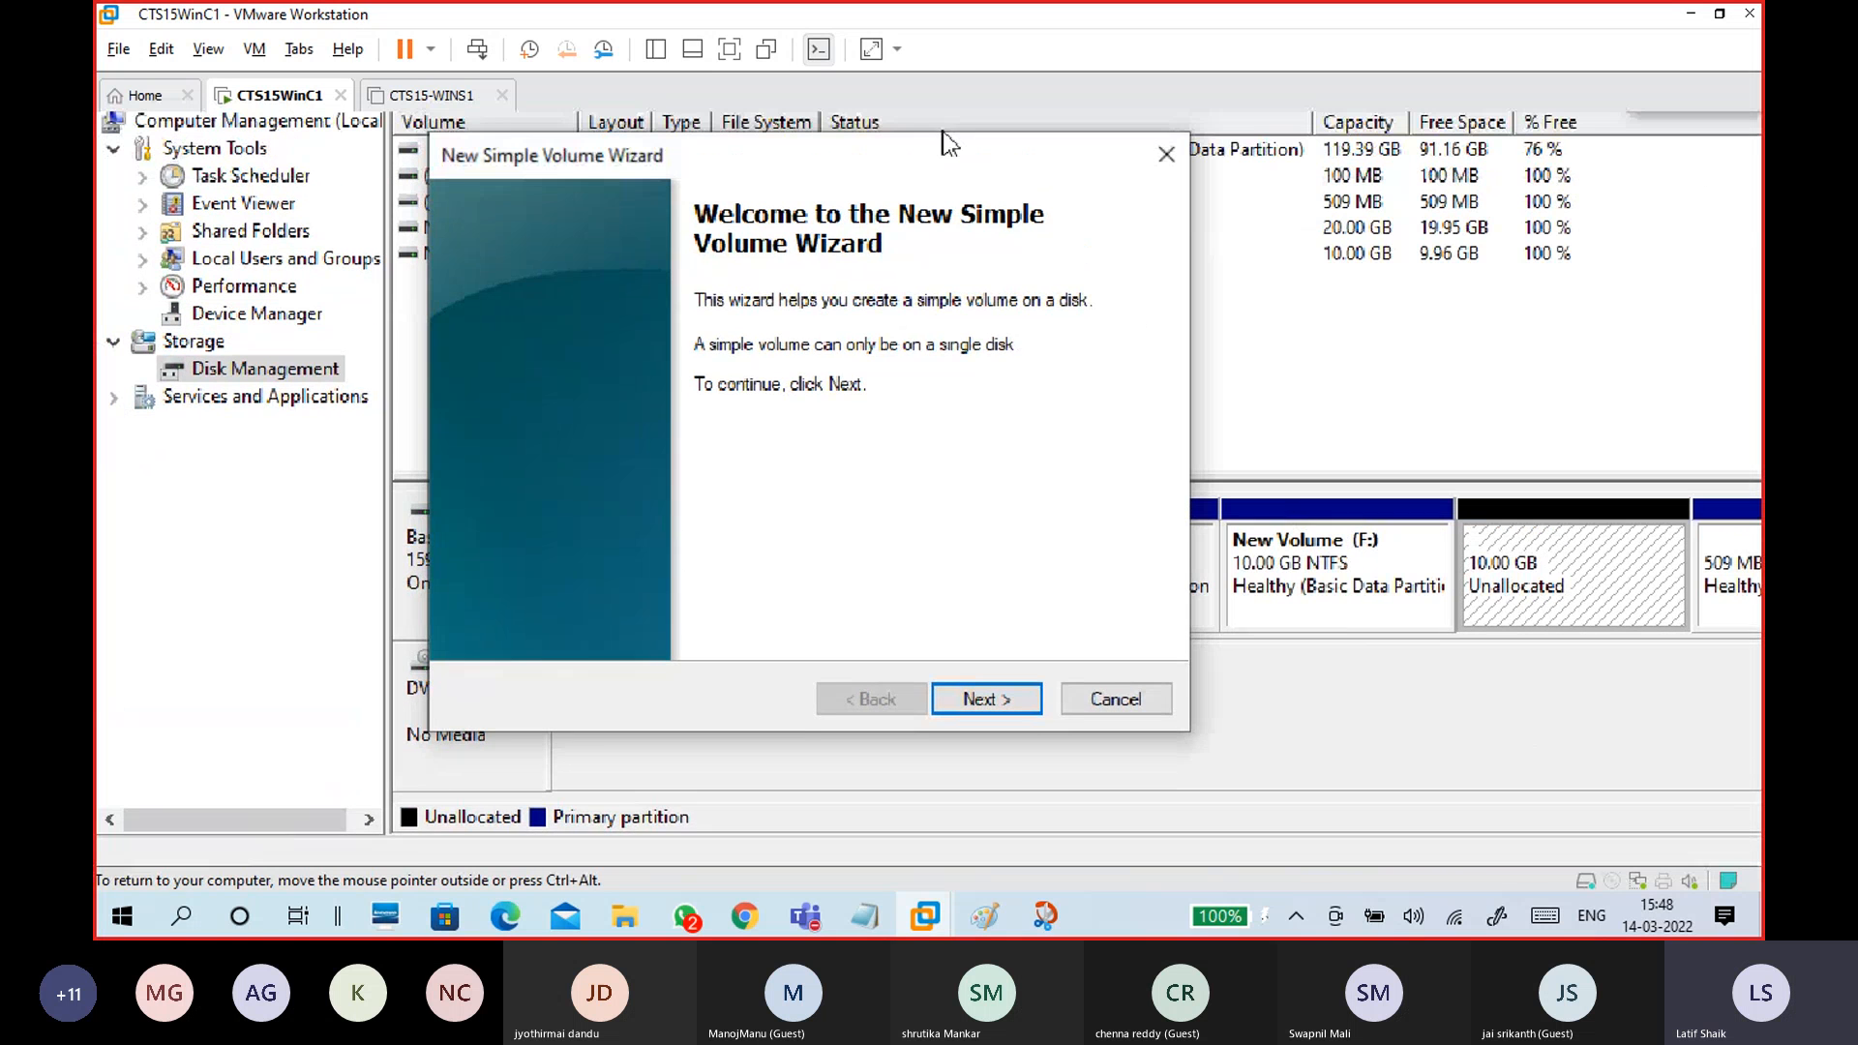
{"action": "left_click", "coordinate": [972, 713]}
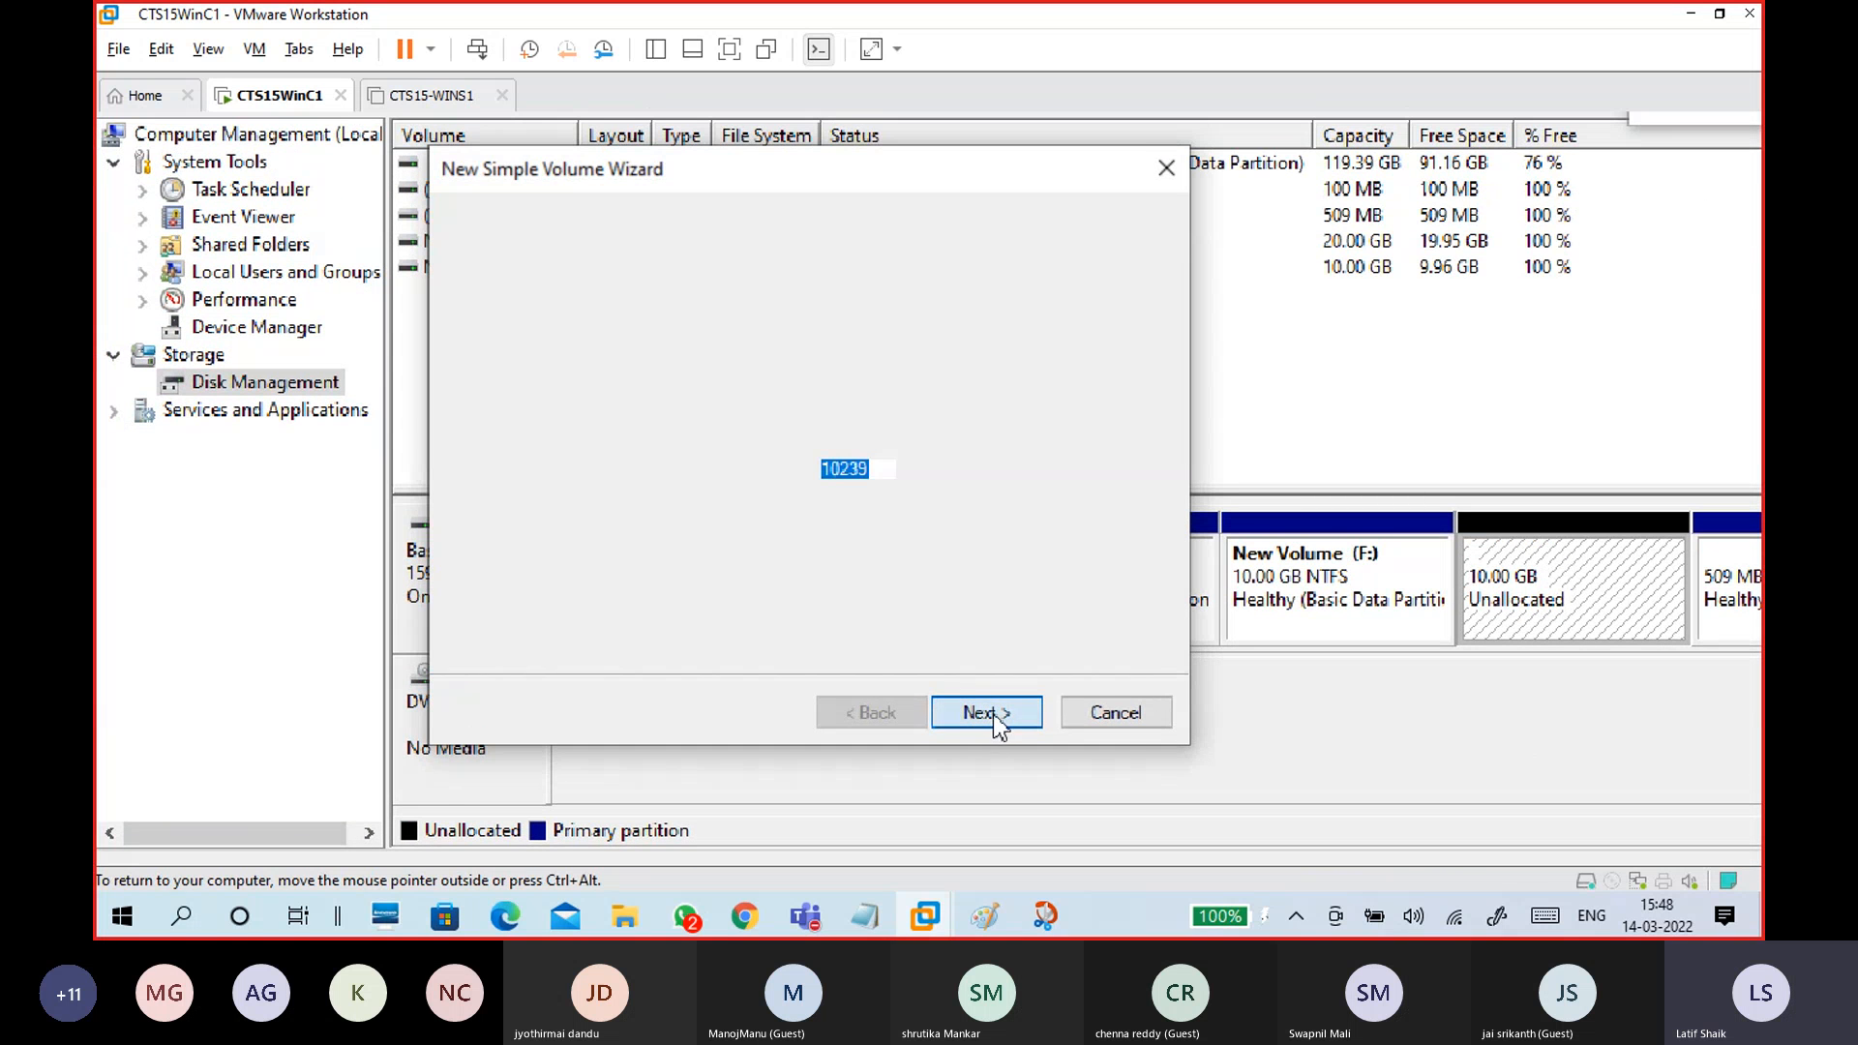
{"action": "left_click", "coordinate": [891, 733]}
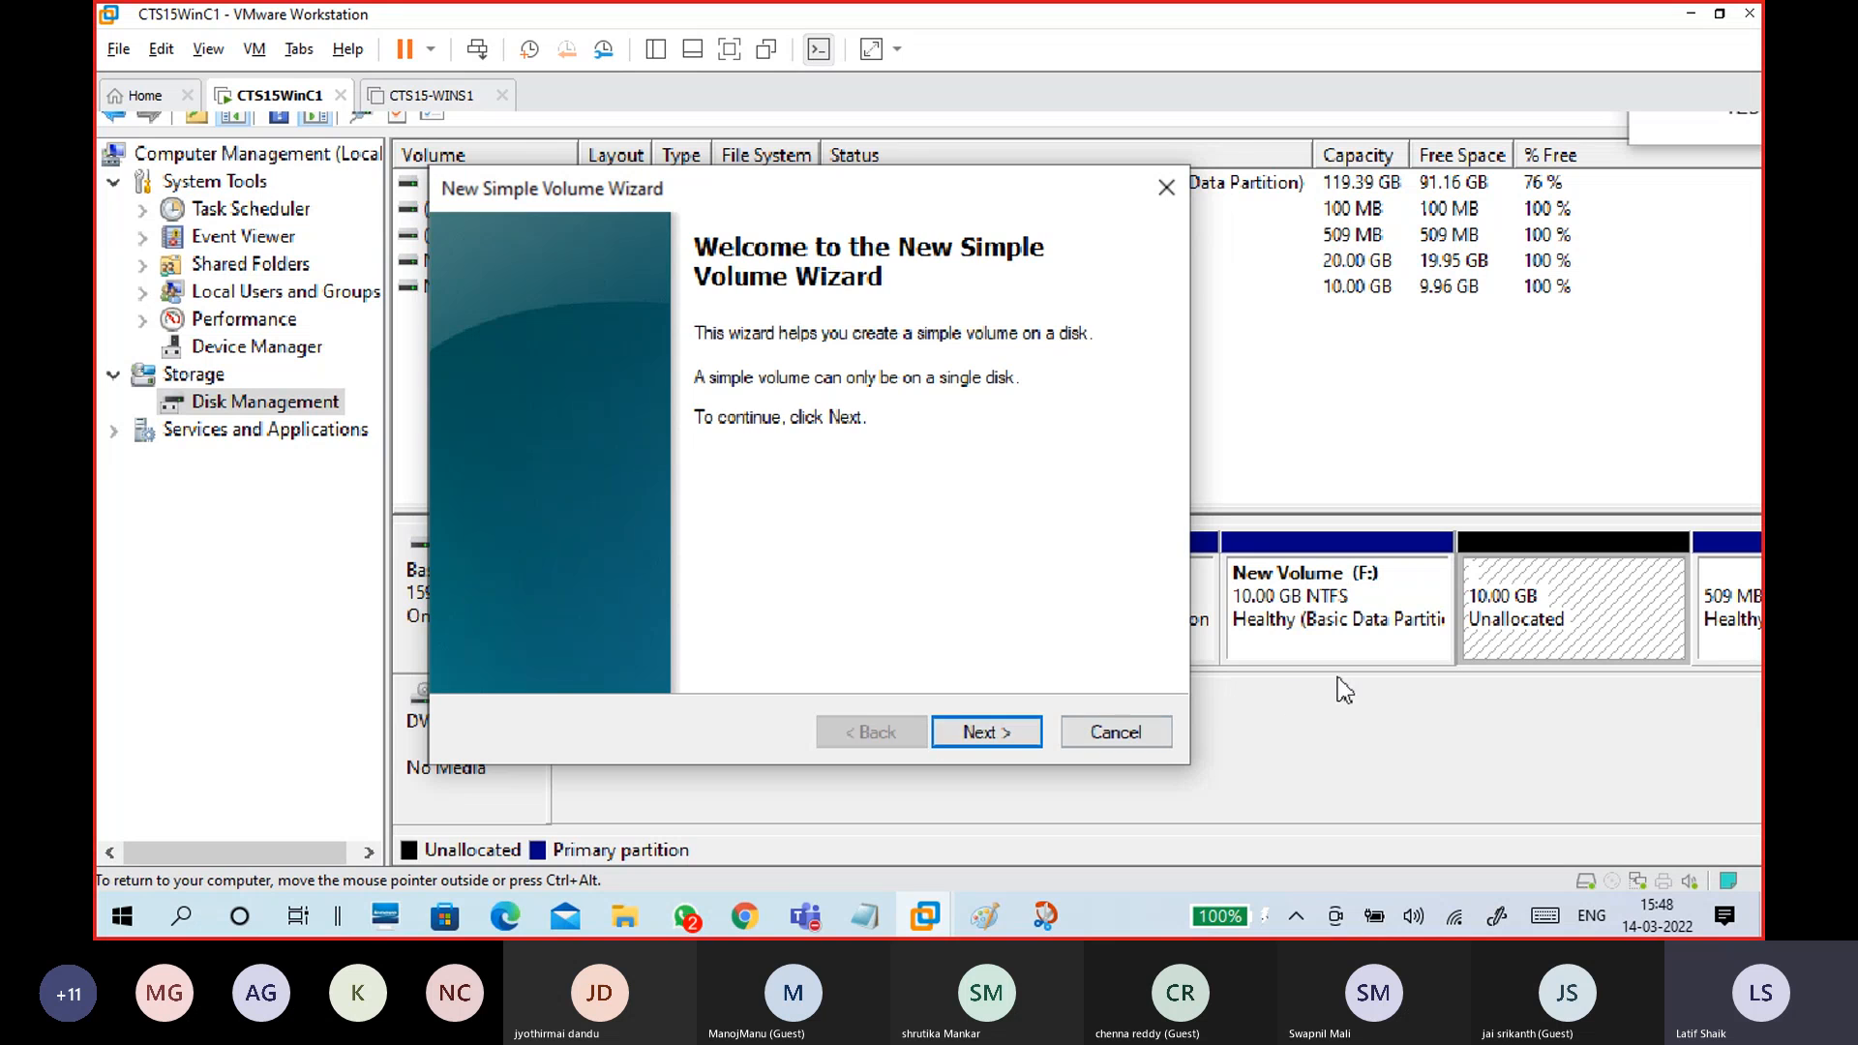
{"action": "left_click", "coordinate": [986, 737]}
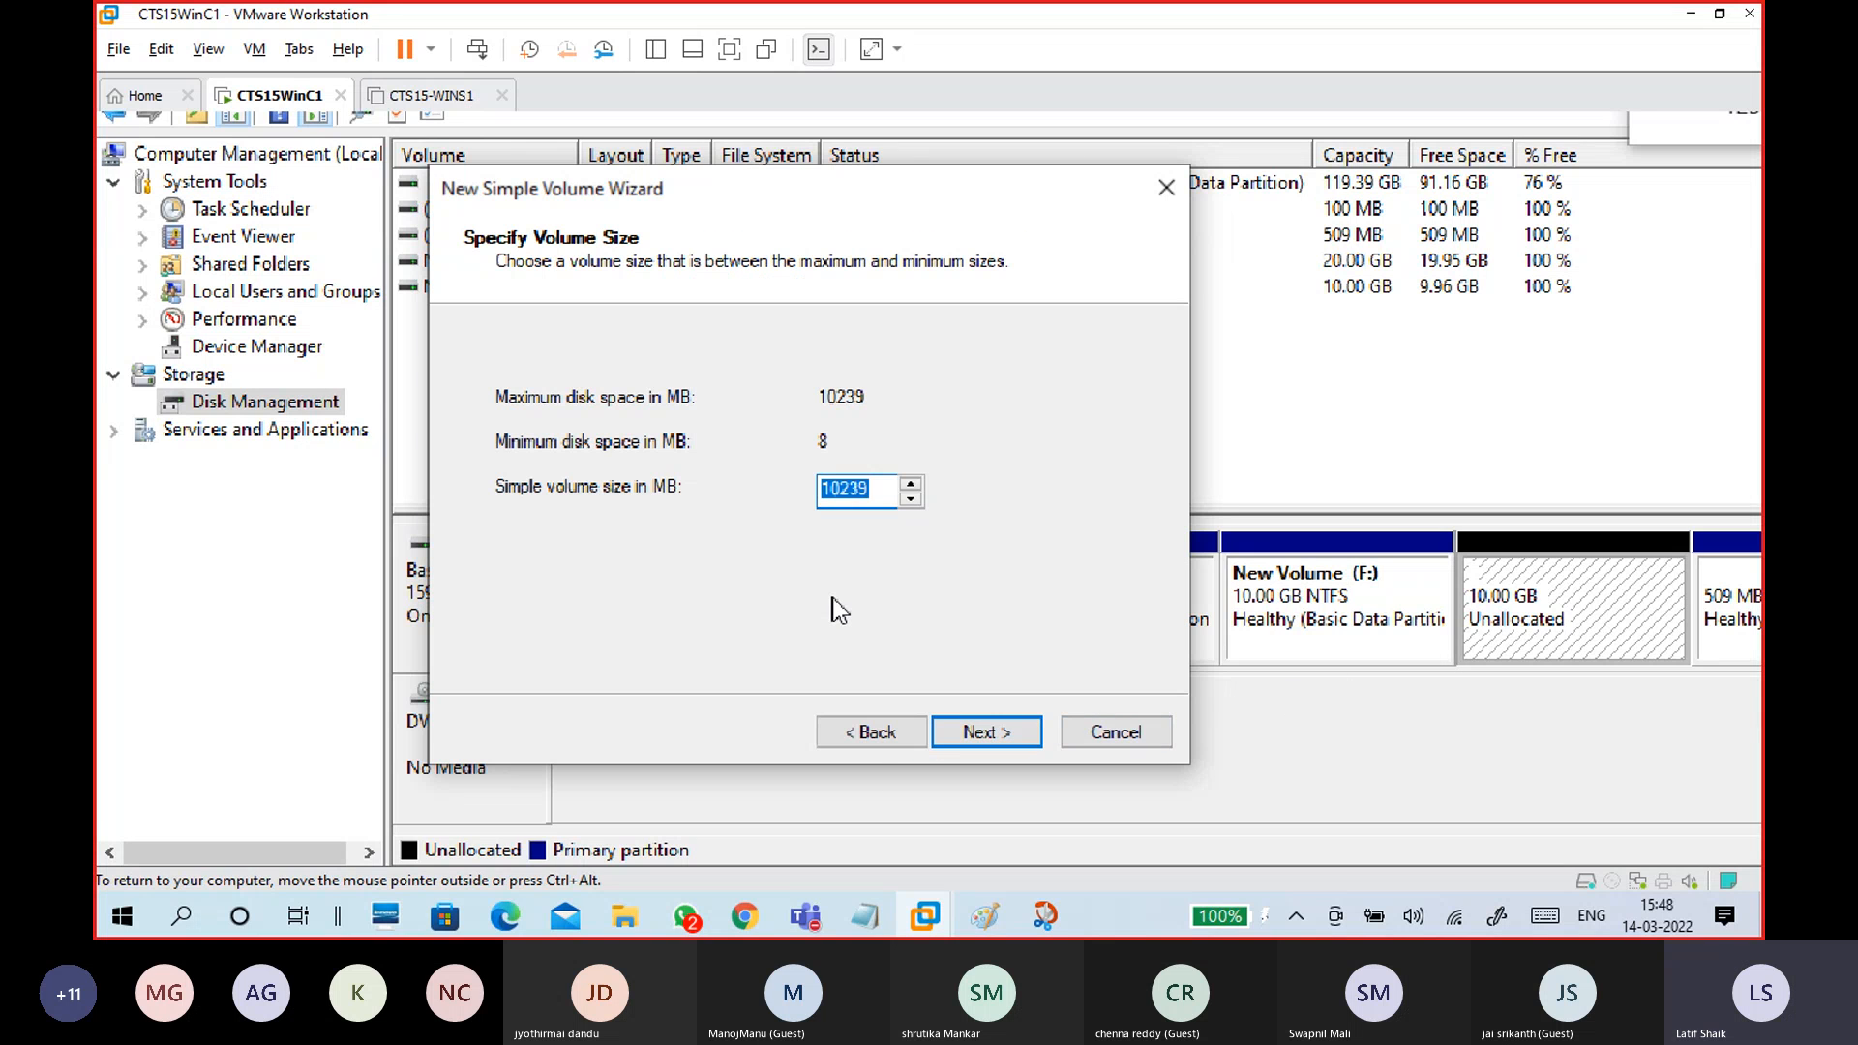
{"action": "type", "text": "20480"}
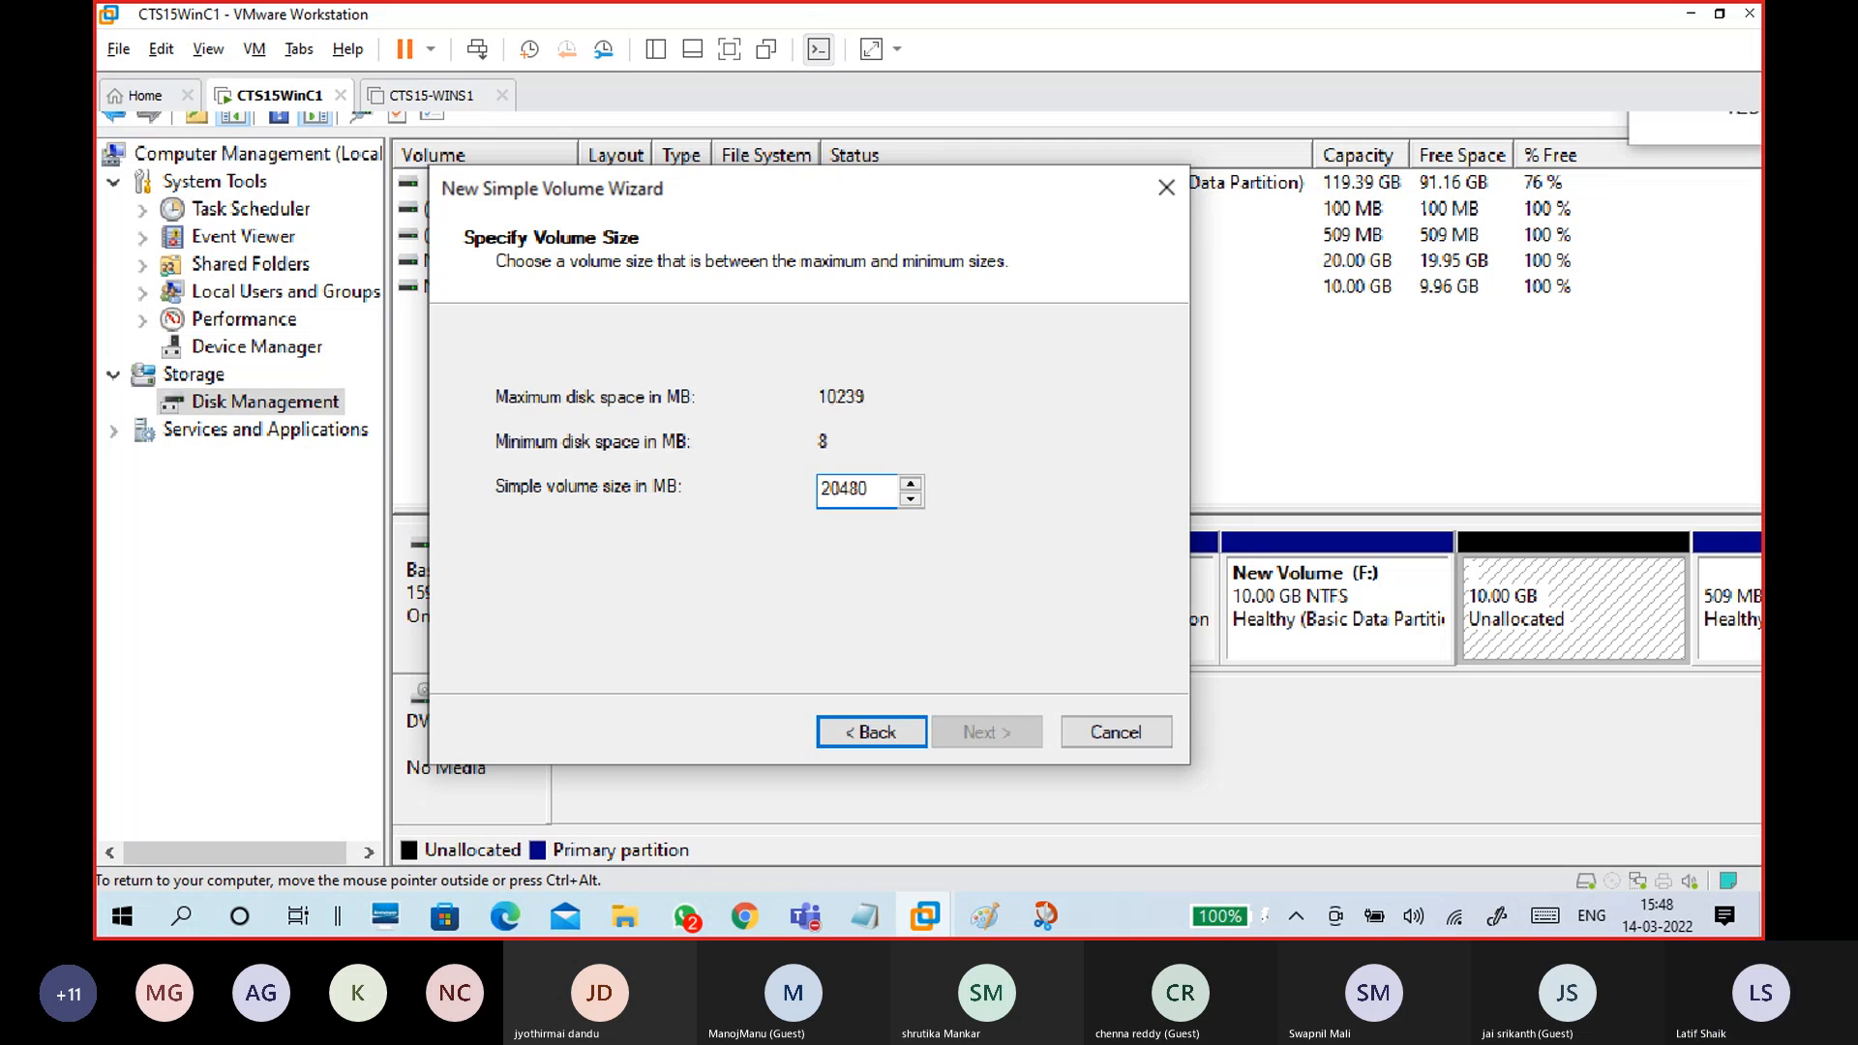
{"action": "key", "text": "BackSpace"}
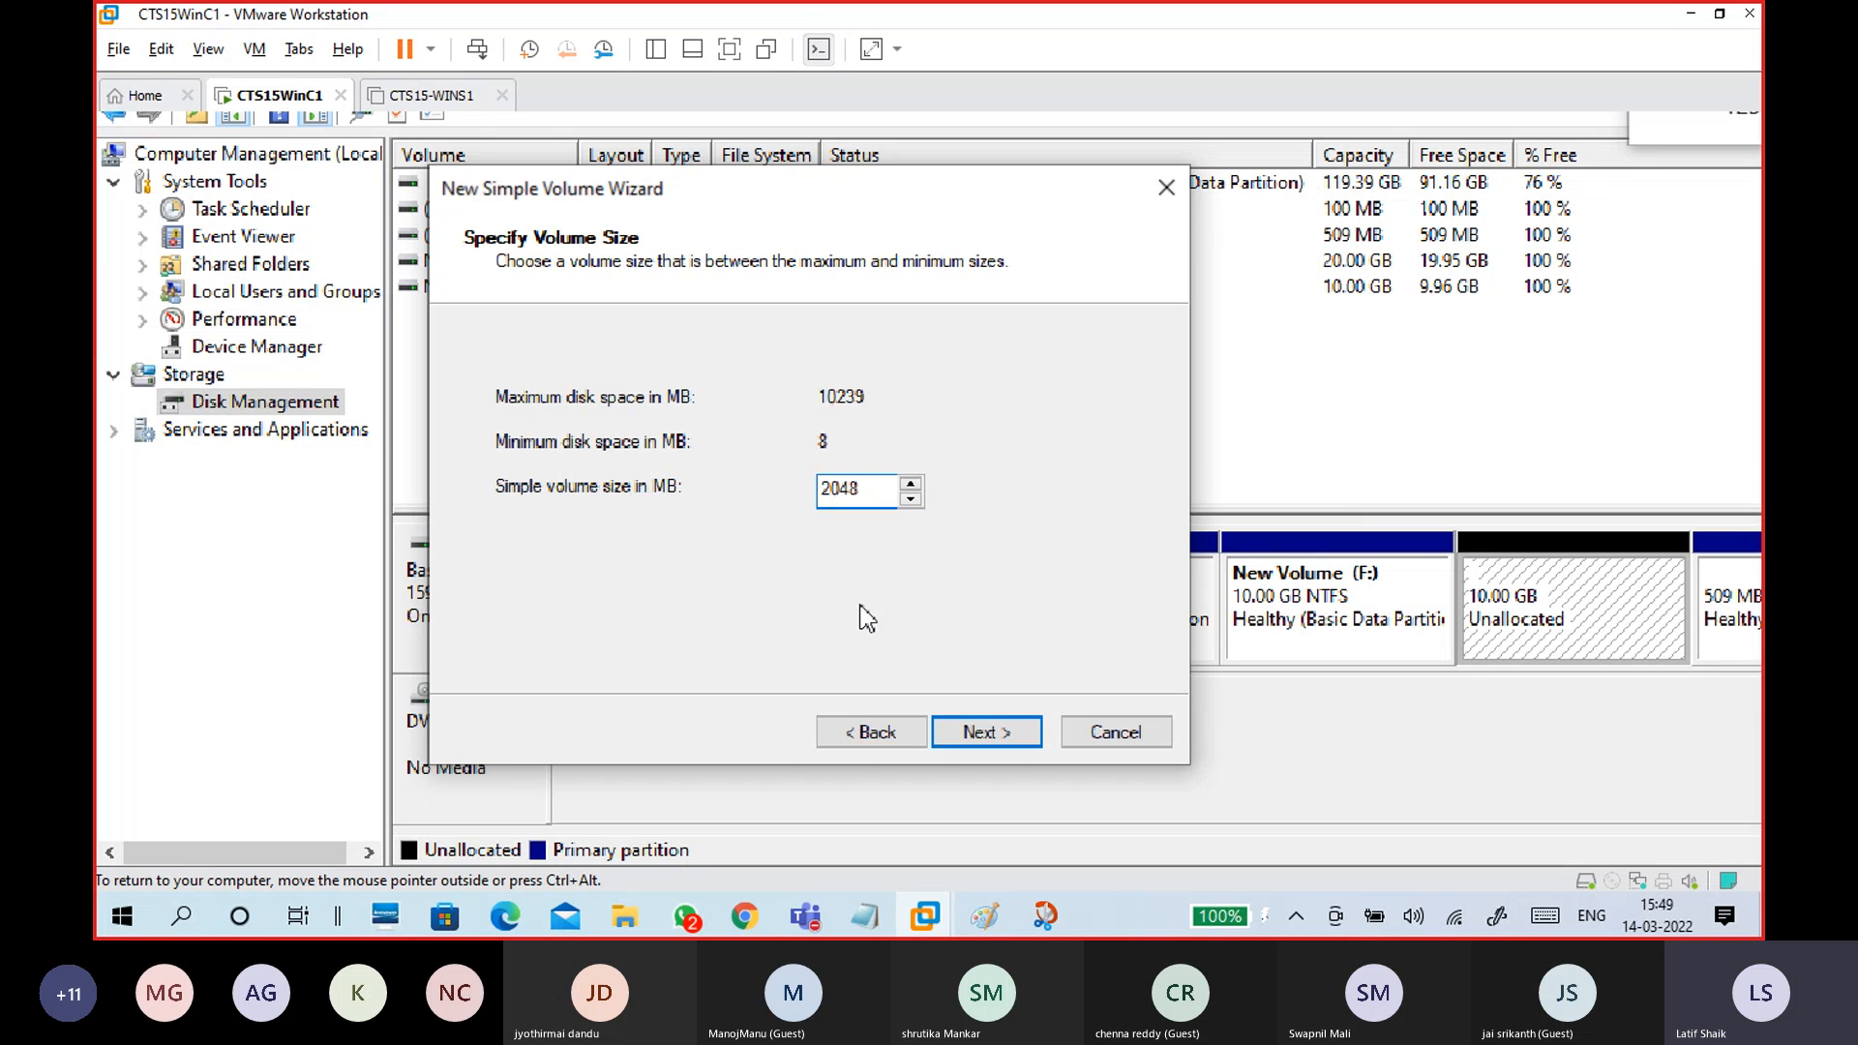
{"action": "left_click", "coordinate": [1016, 728]}
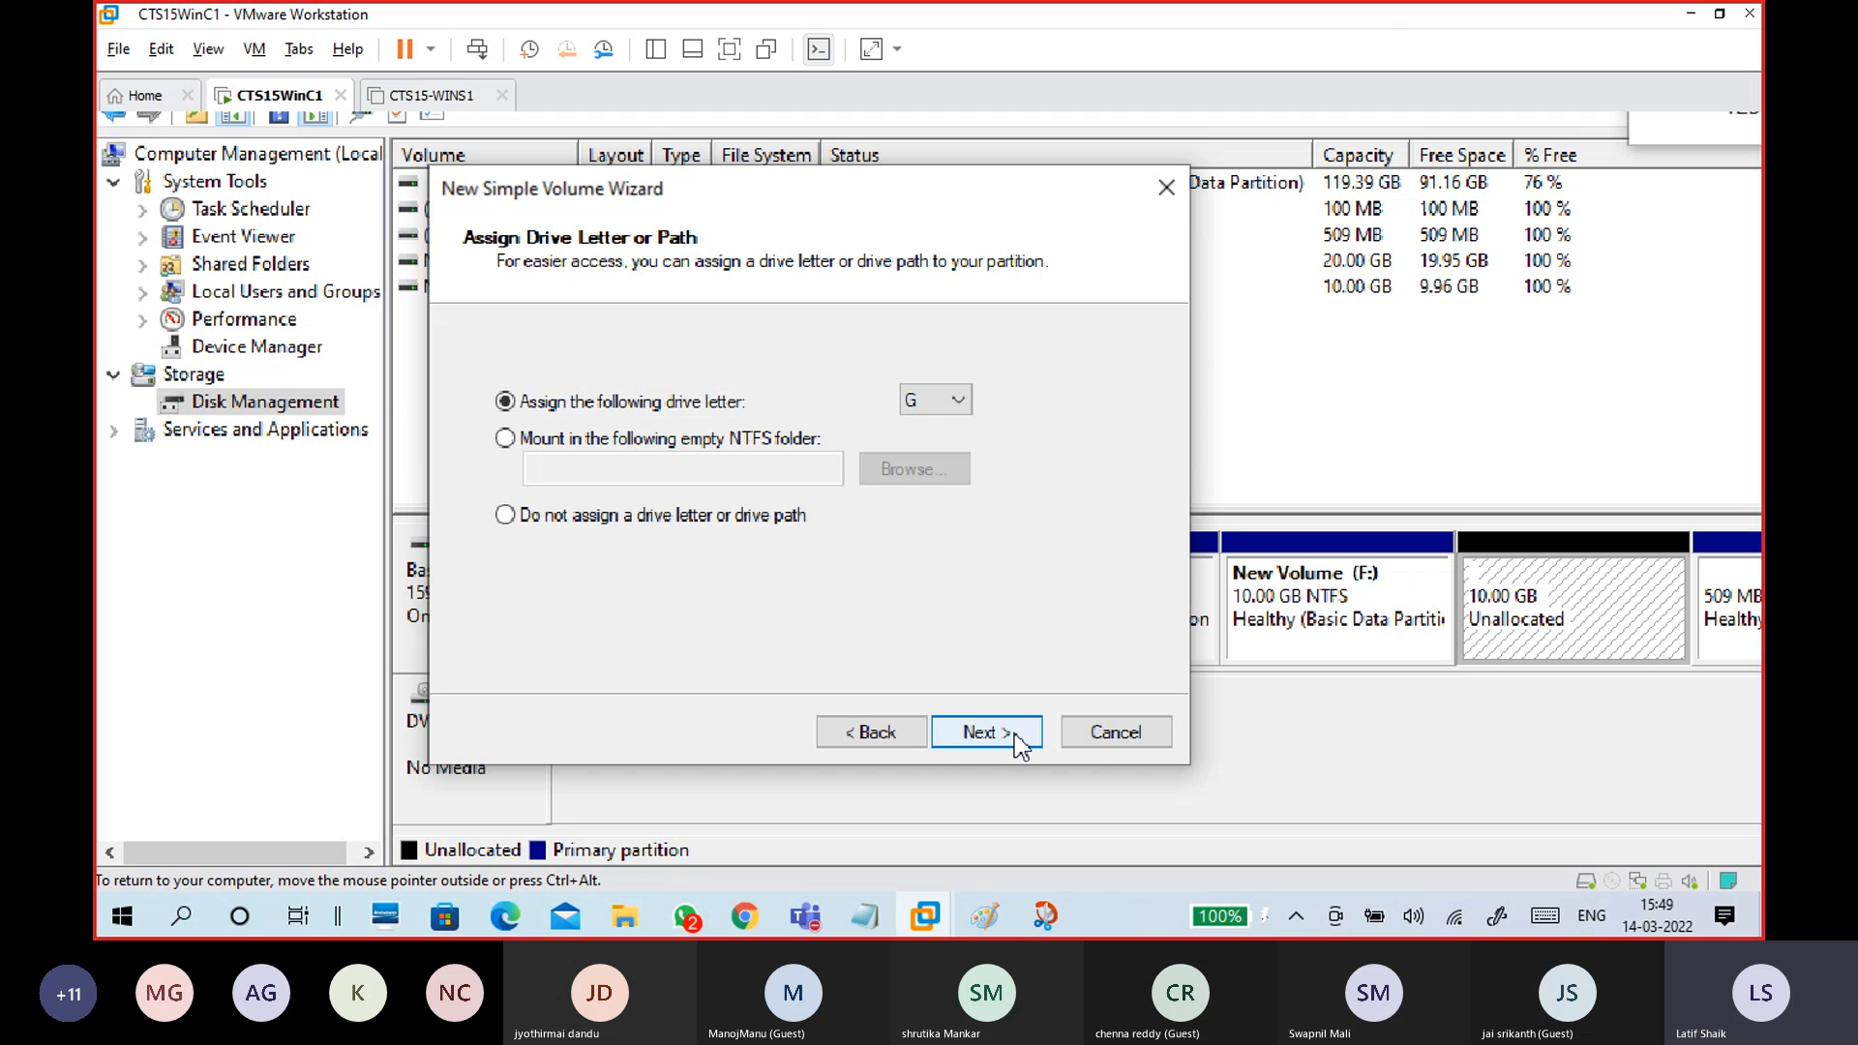
- Finish creating the volume with drive letter G, NTFS file system, default allocation unit size, label New Volume and quick format
{"action": "left_click", "coordinate": [987, 741]}
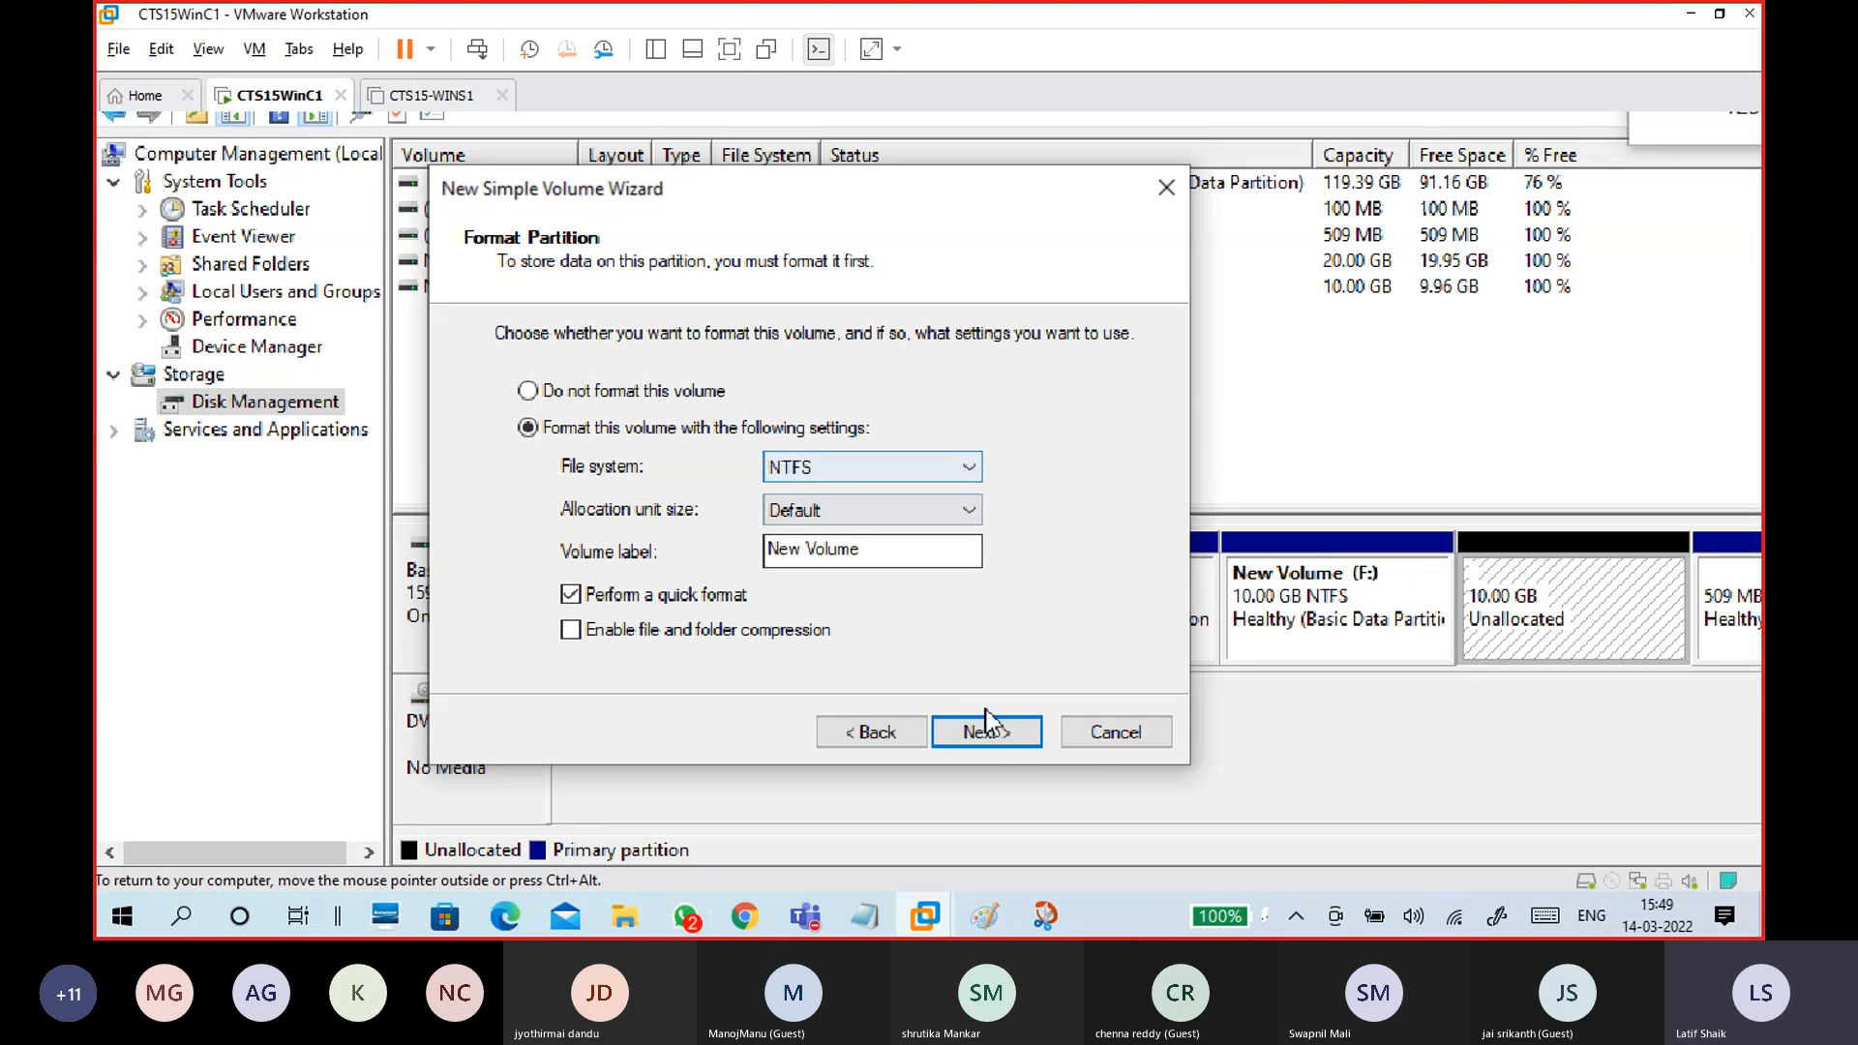
{"action": "left_click", "coordinate": [987, 727]}
{"action": "left_click", "coordinate": [993, 740]}
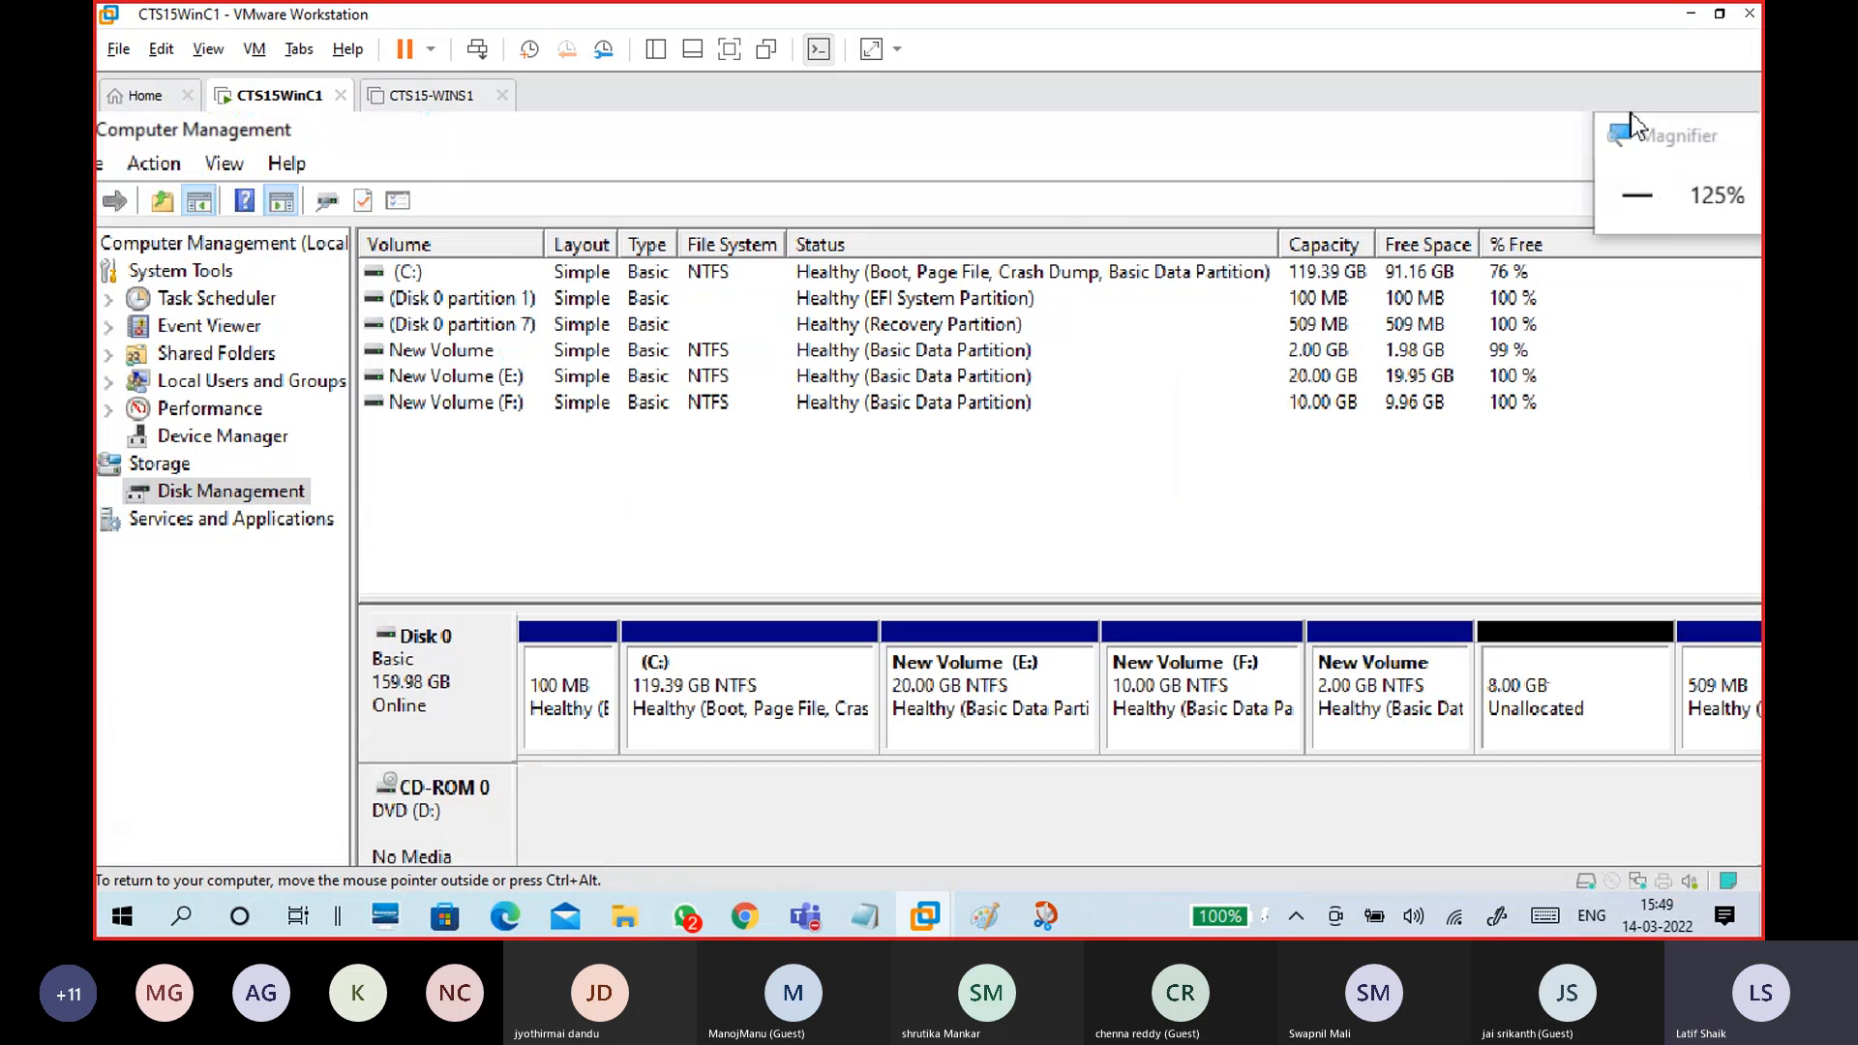
- Reset the magnification to 100% and close Computer Management after selecting New Volume (G:)
{"action": "left_click", "coordinate": [1636, 195]}
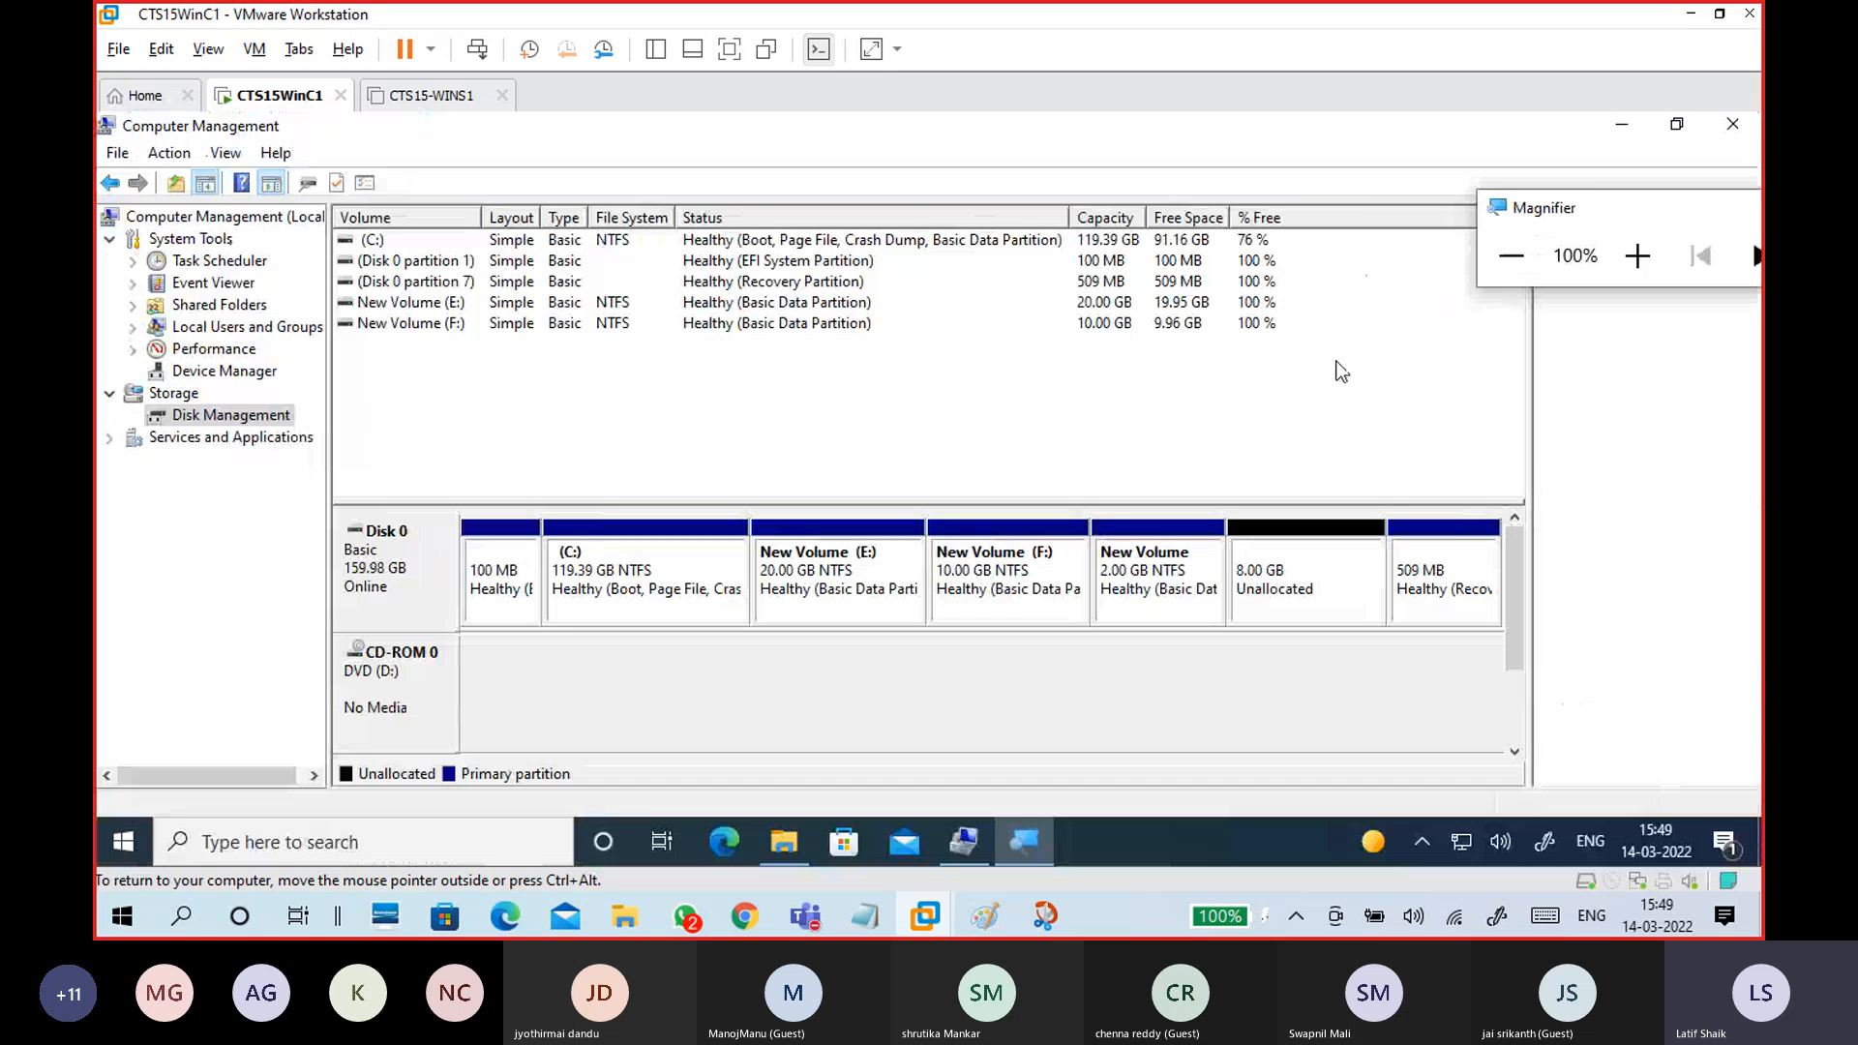
{"action": "left_click", "coordinate": [1149, 592]}
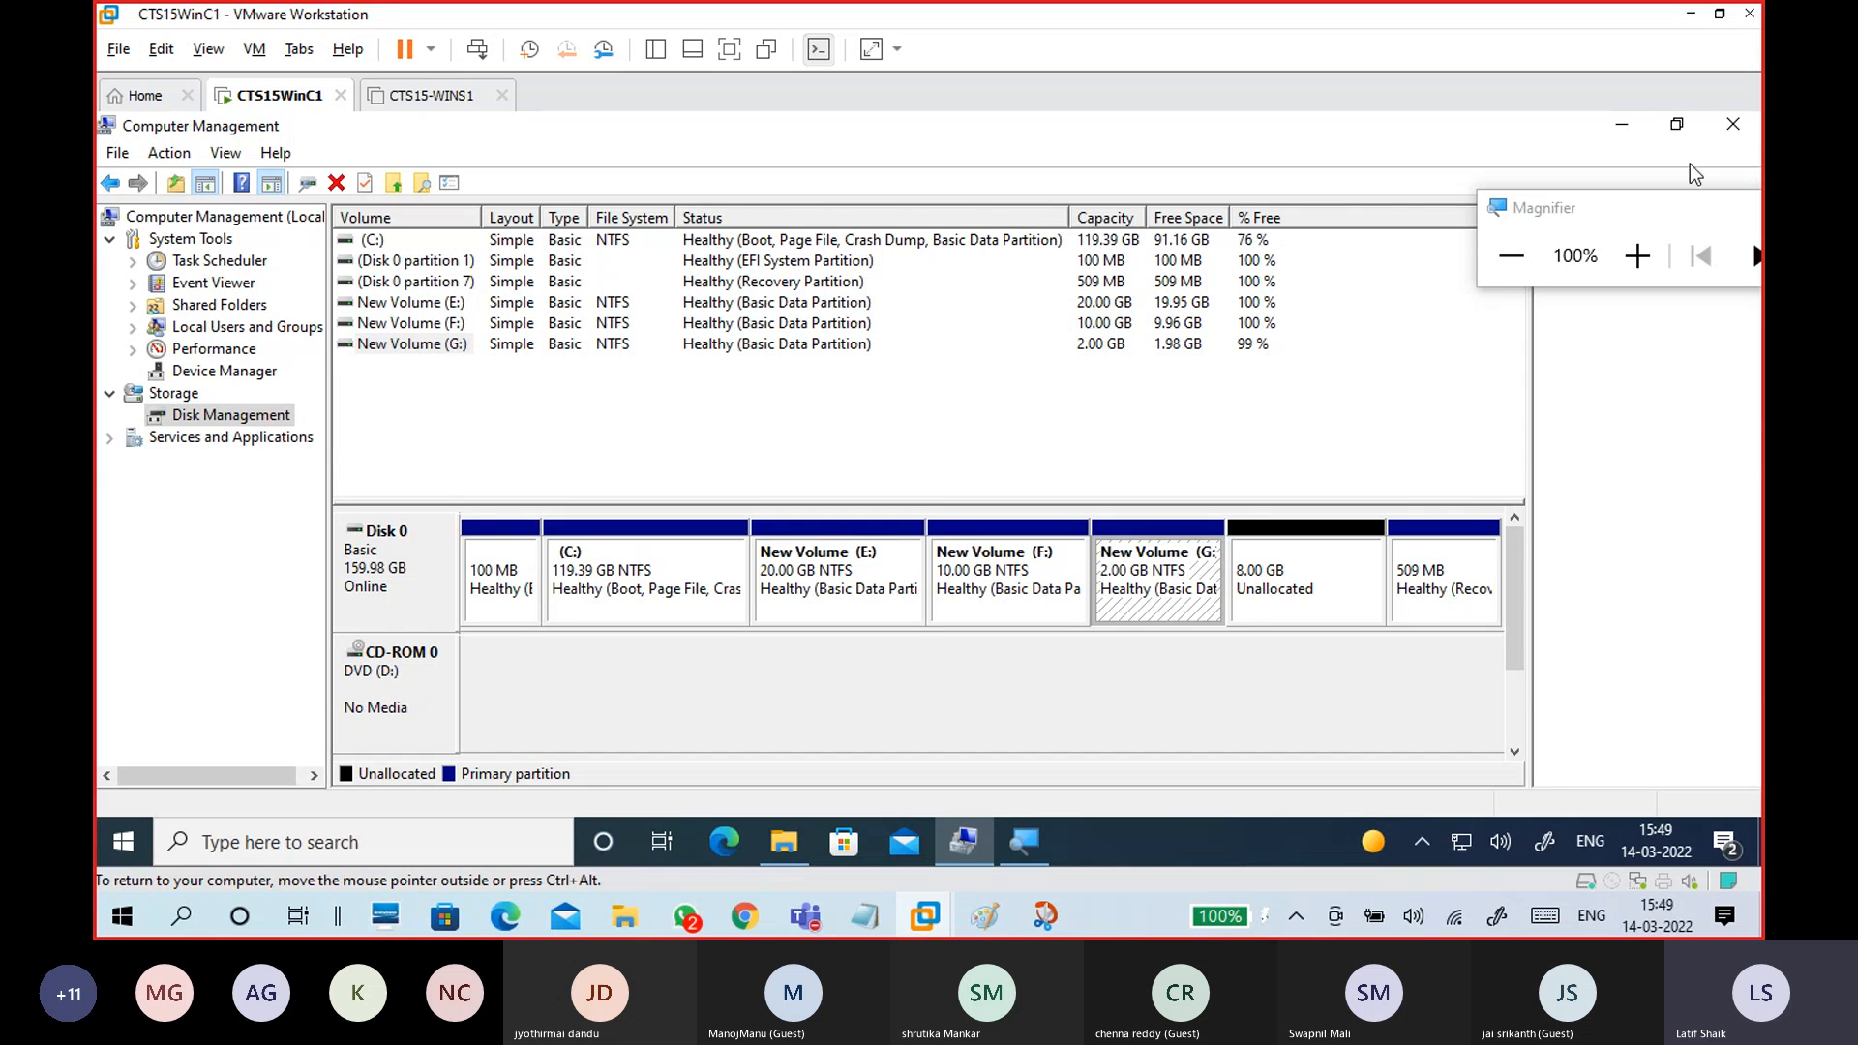
{"action": "left_click", "coordinate": [1733, 124]}
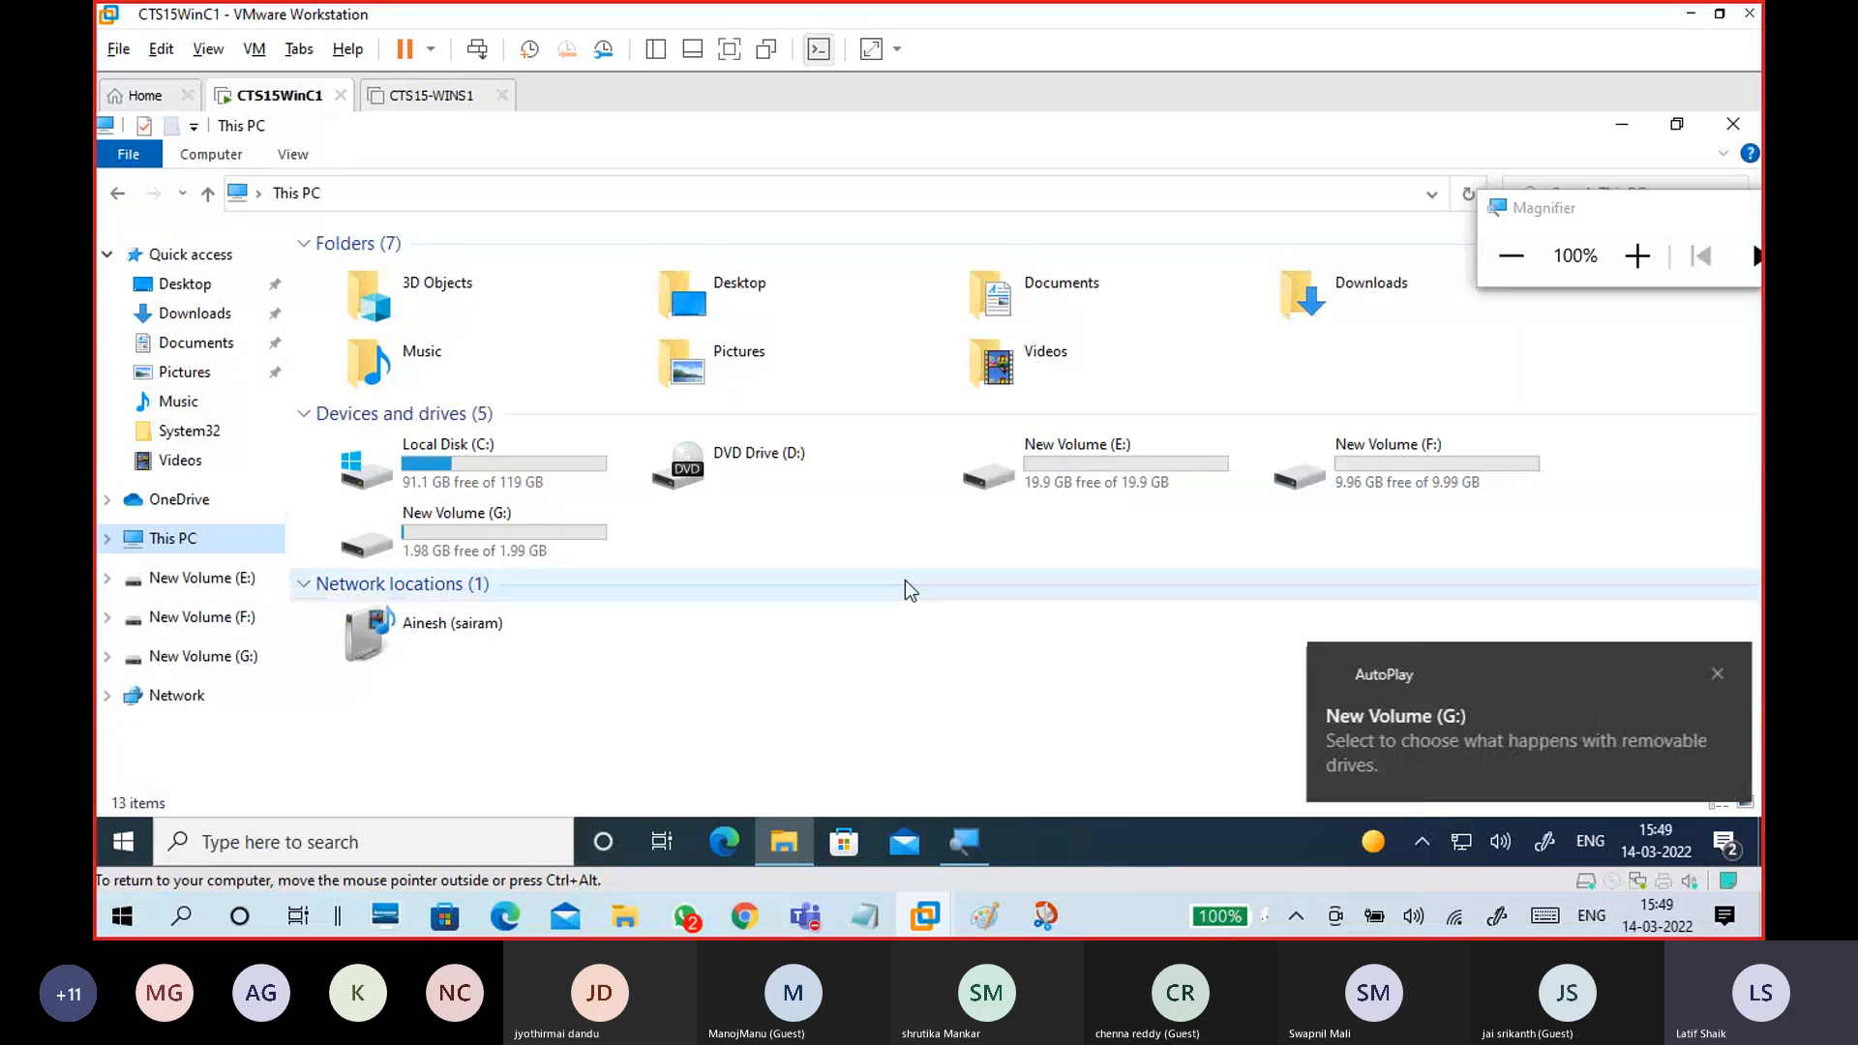
- Examine the Turn on BitLocker option for New Volume (G:) under magnification, then restore 100% magnification and minimize File Explorer
{"action": "left_click", "coordinate": [517, 522]}
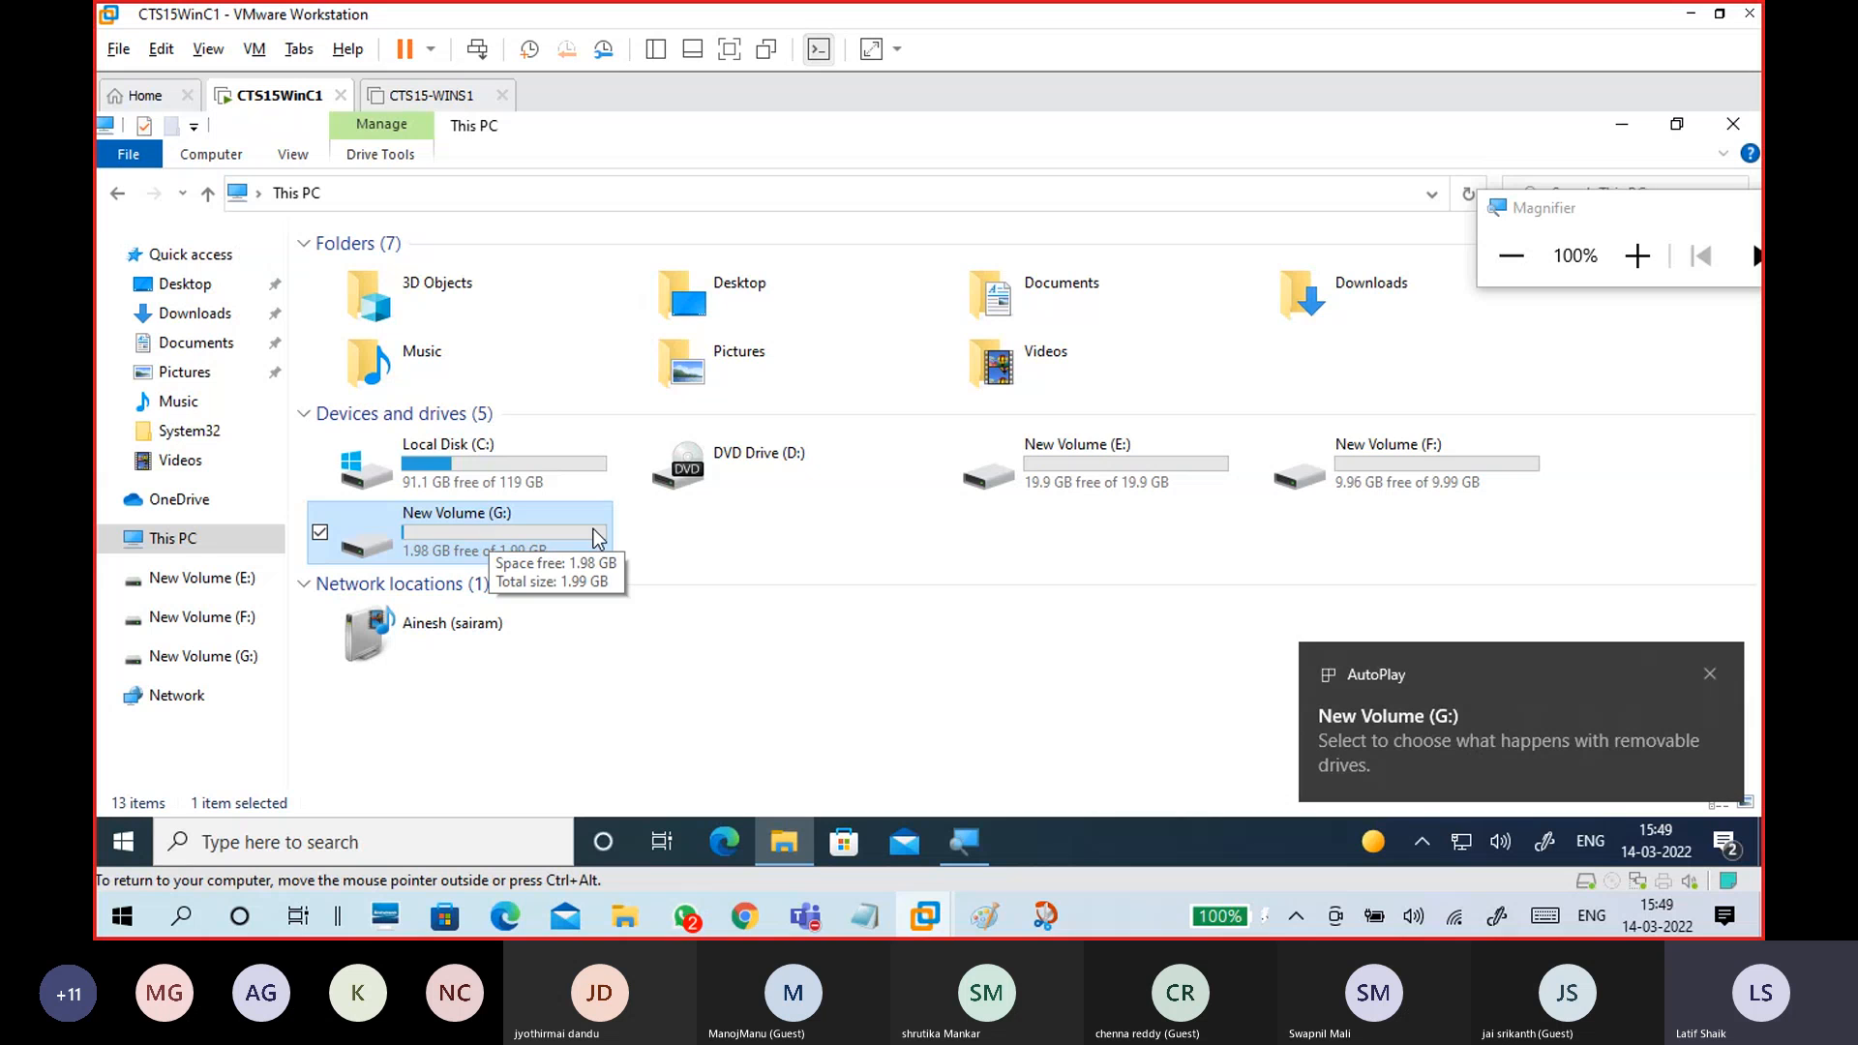
{"action": "left_click", "coordinate": [724, 550]}
{"action": "right_click", "coordinate": [574, 537]}
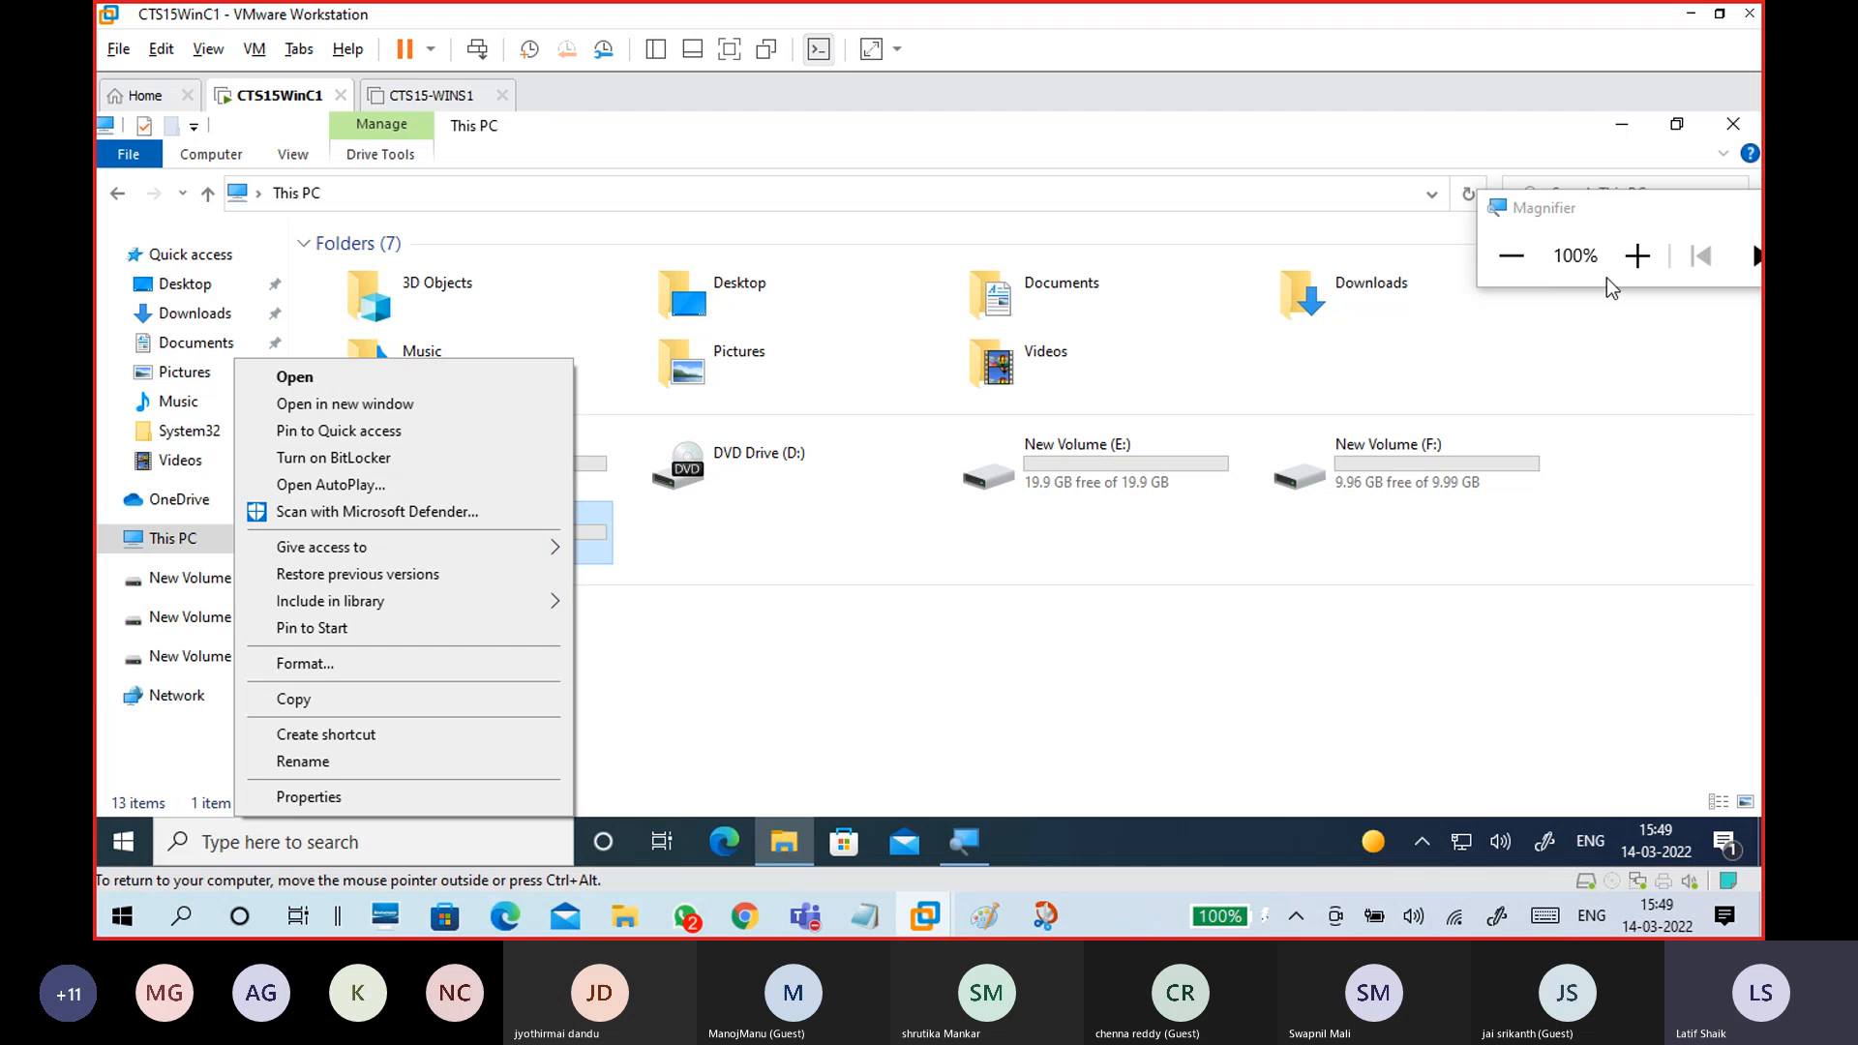
{"action": "left_click", "coordinate": [1635, 257]}
{"action": "left_click", "coordinate": [1635, 257]}
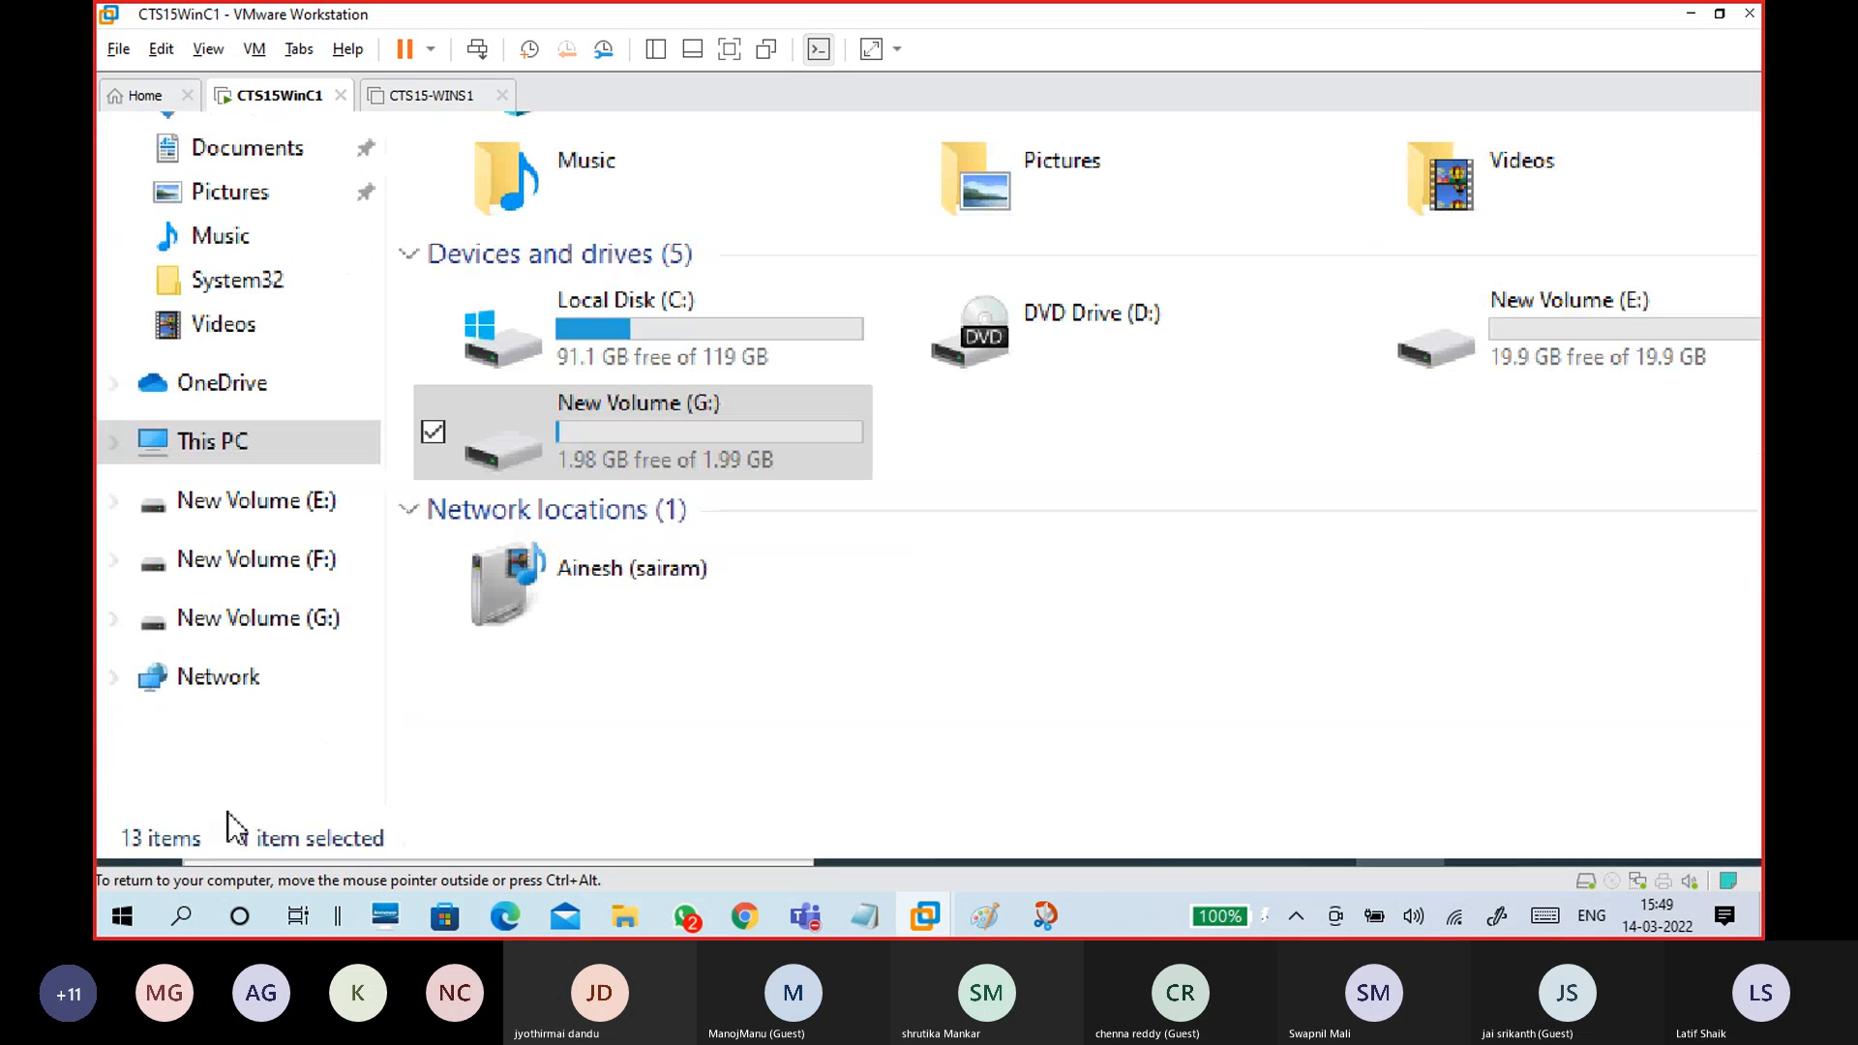
{"action": "right_click", "coordinate": [841, 427]}
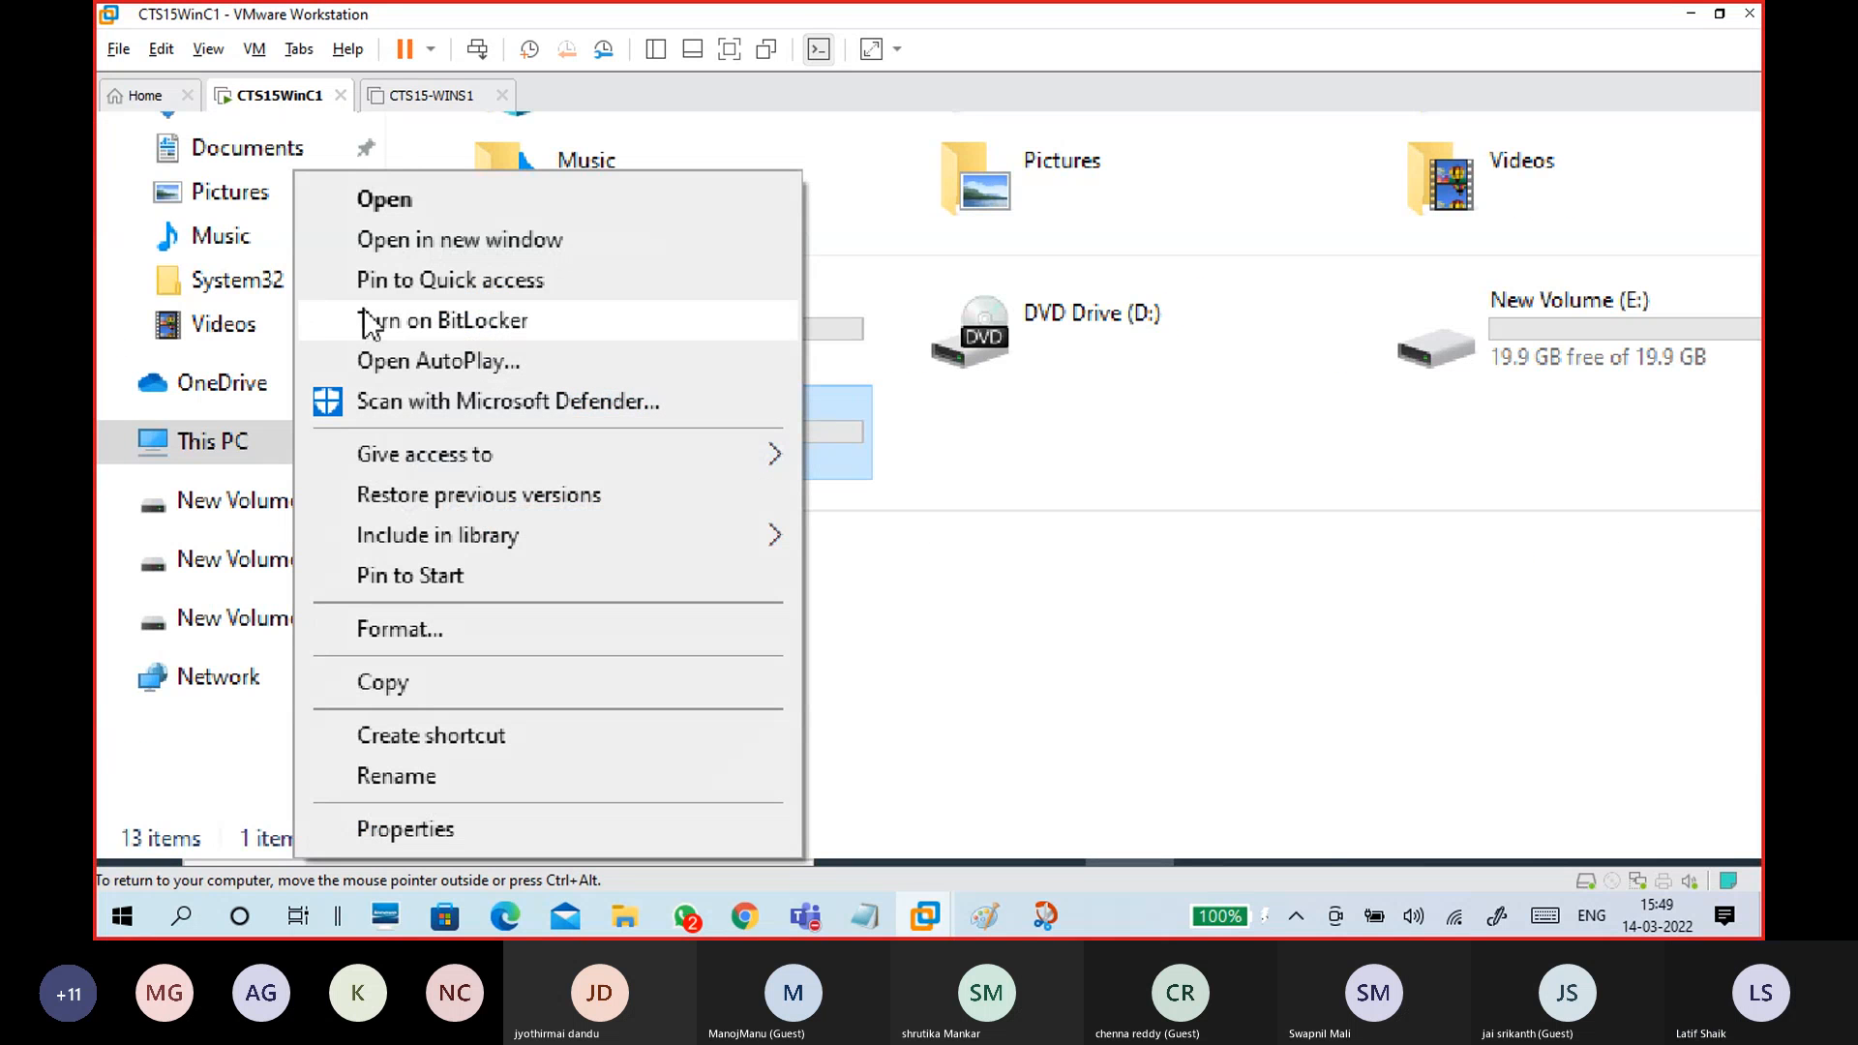
{"action": "left_click", "coordinate": [1085, 461]}
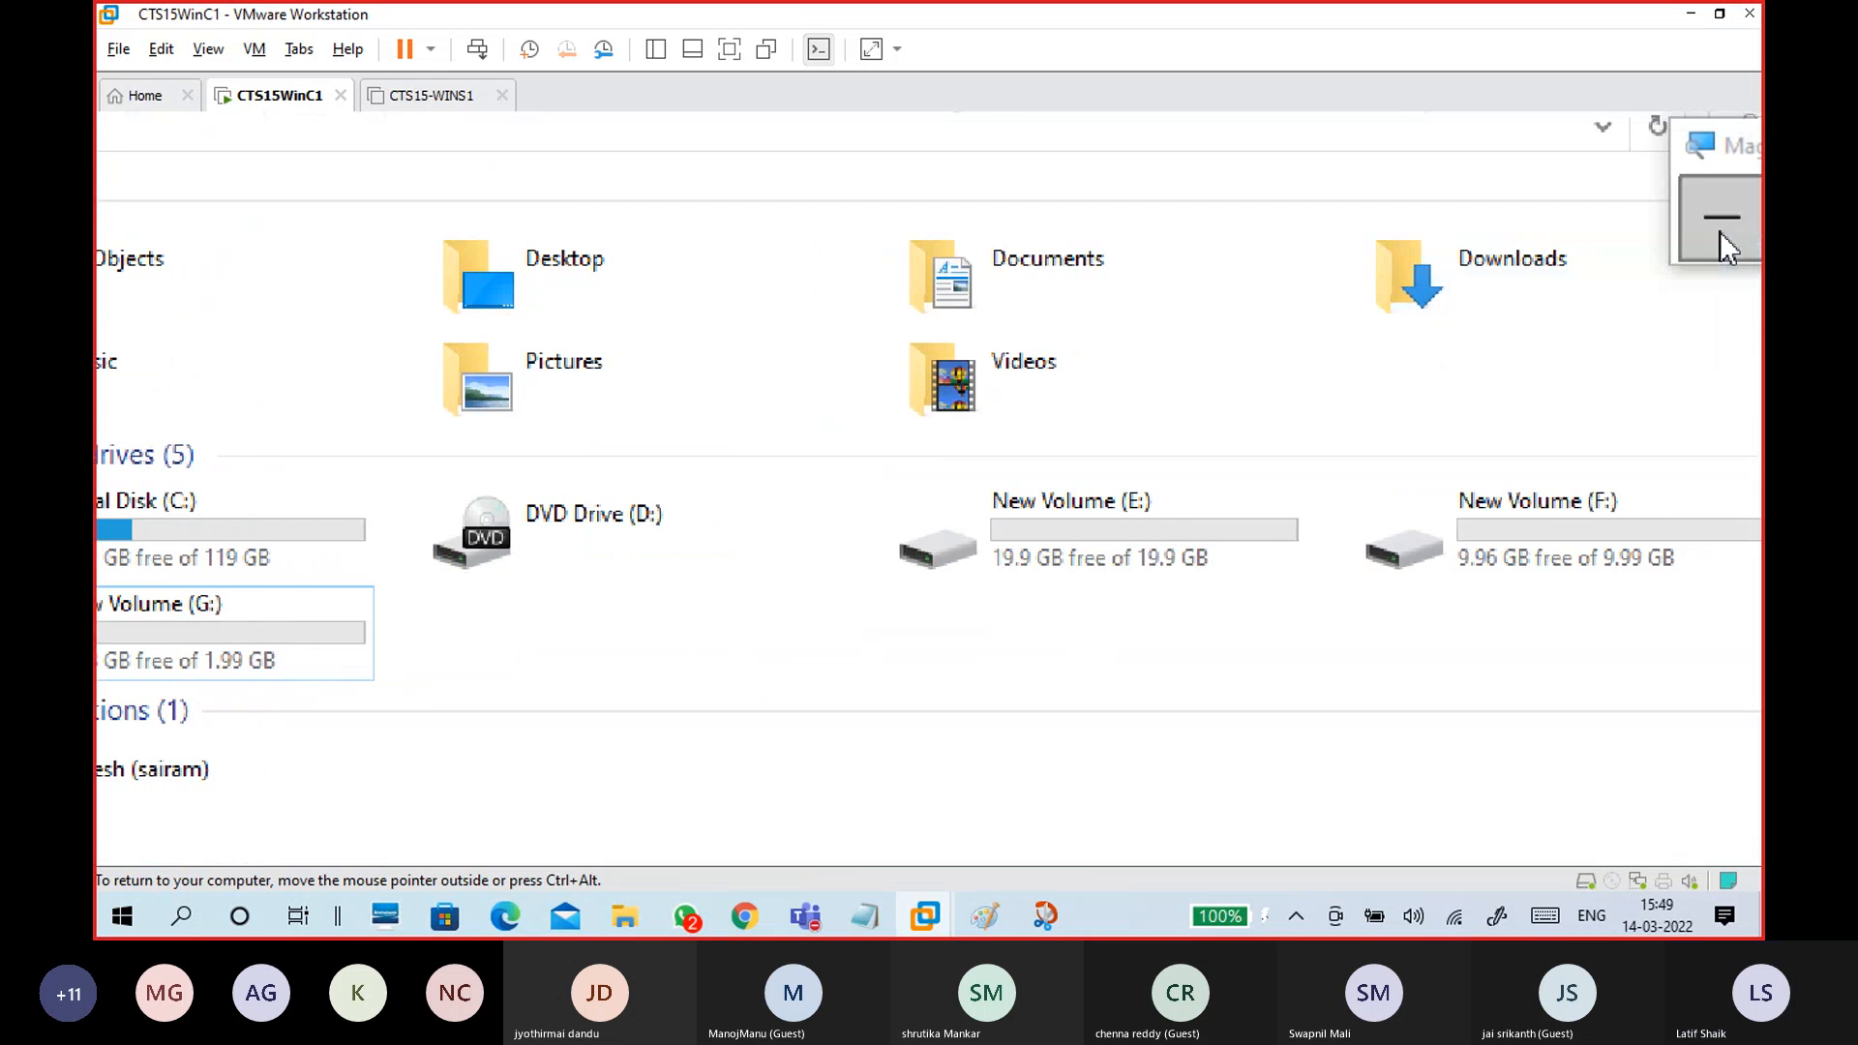
{"action": "left_click", "coordinate": [1716, 224]}
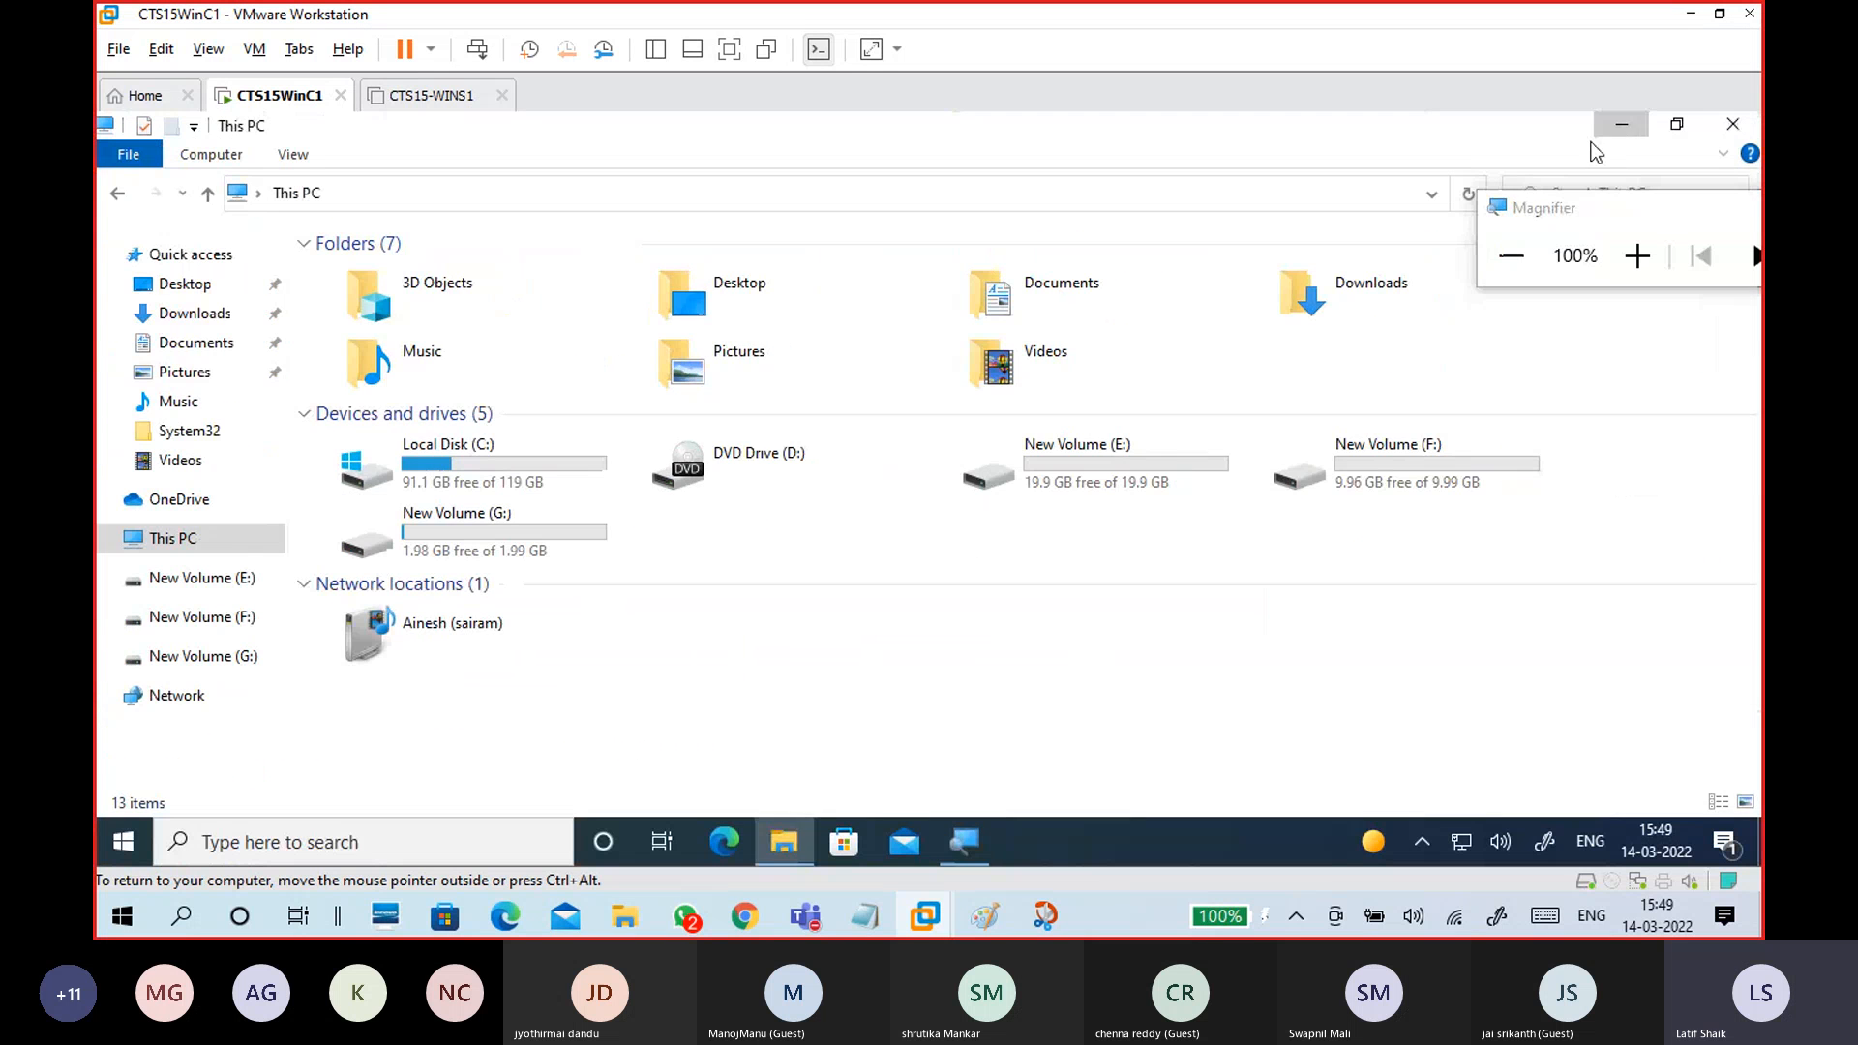
{"action": "left_click", "coordinate": [1609, 131]}
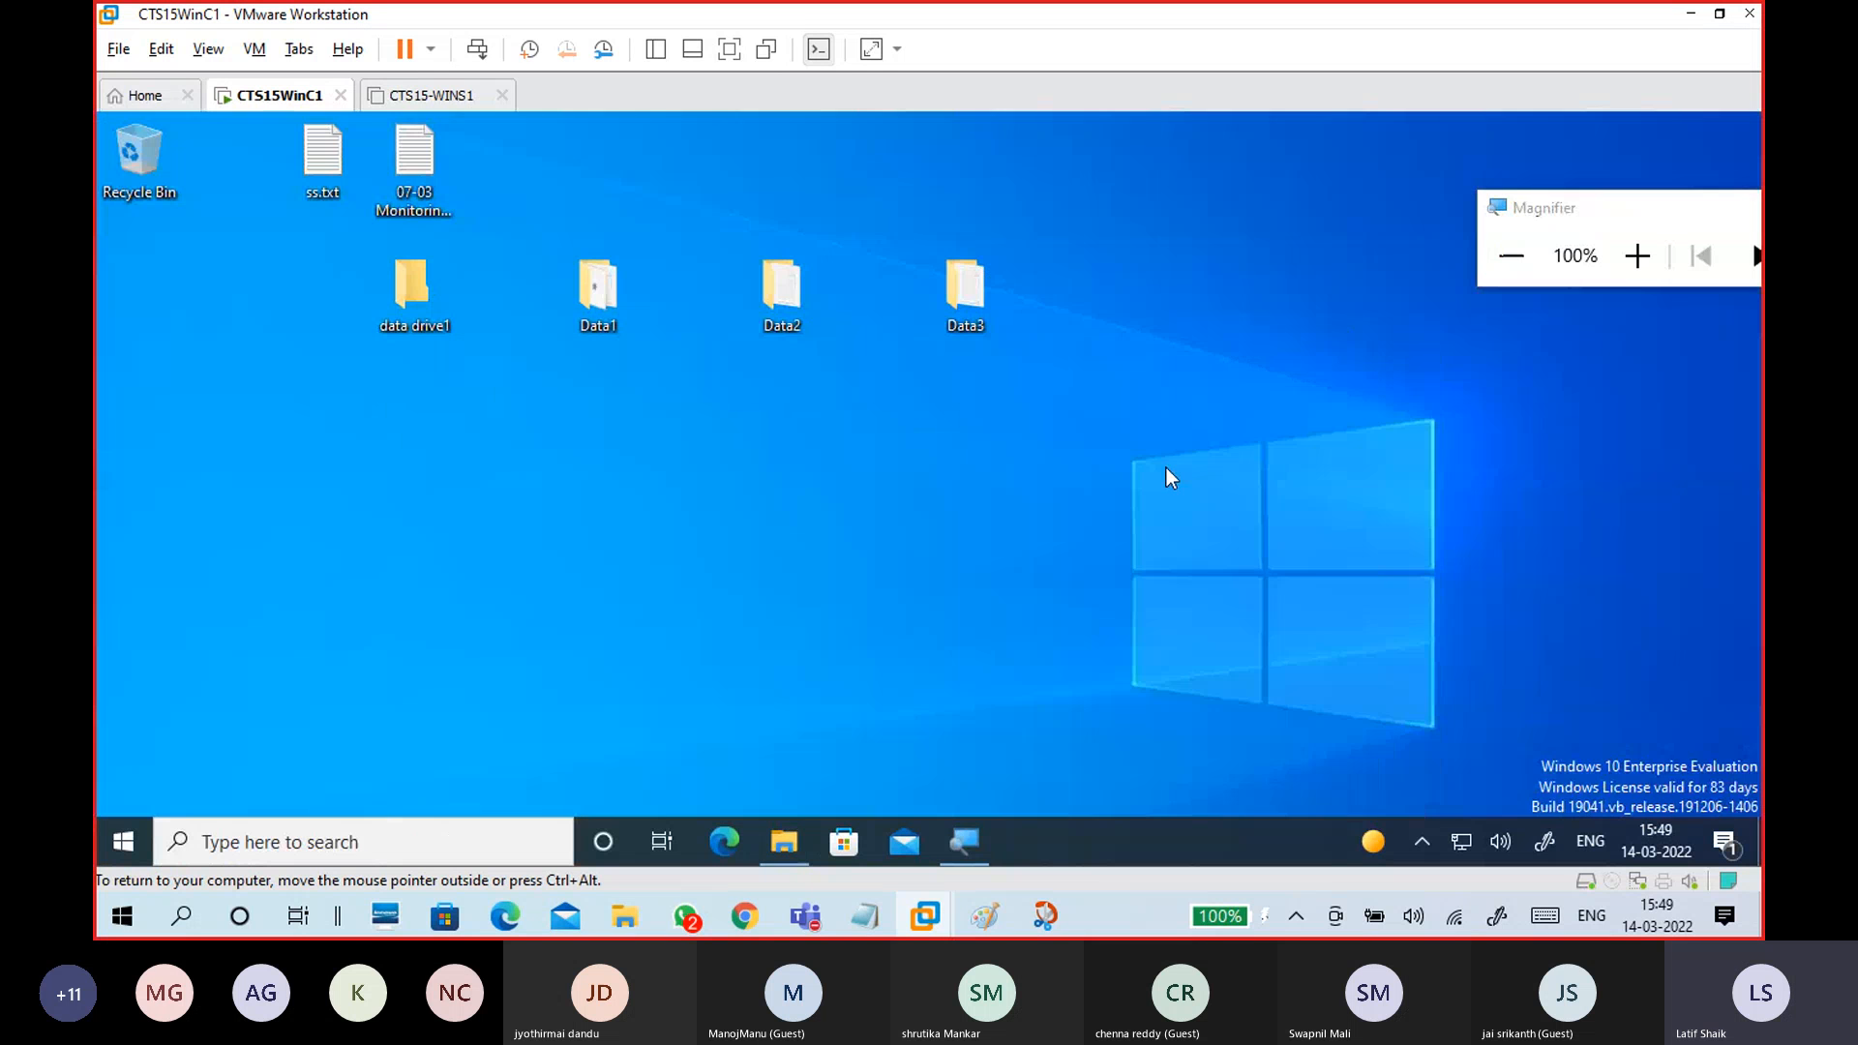
- Open New Volume (G:) in the virtual machine and the Batch 15 2022 folder in the host's File Explorer
{"action": "left_click", "coordinate": [774, 842]}
{"action": "double_click", "coordinate": [568, 554]}
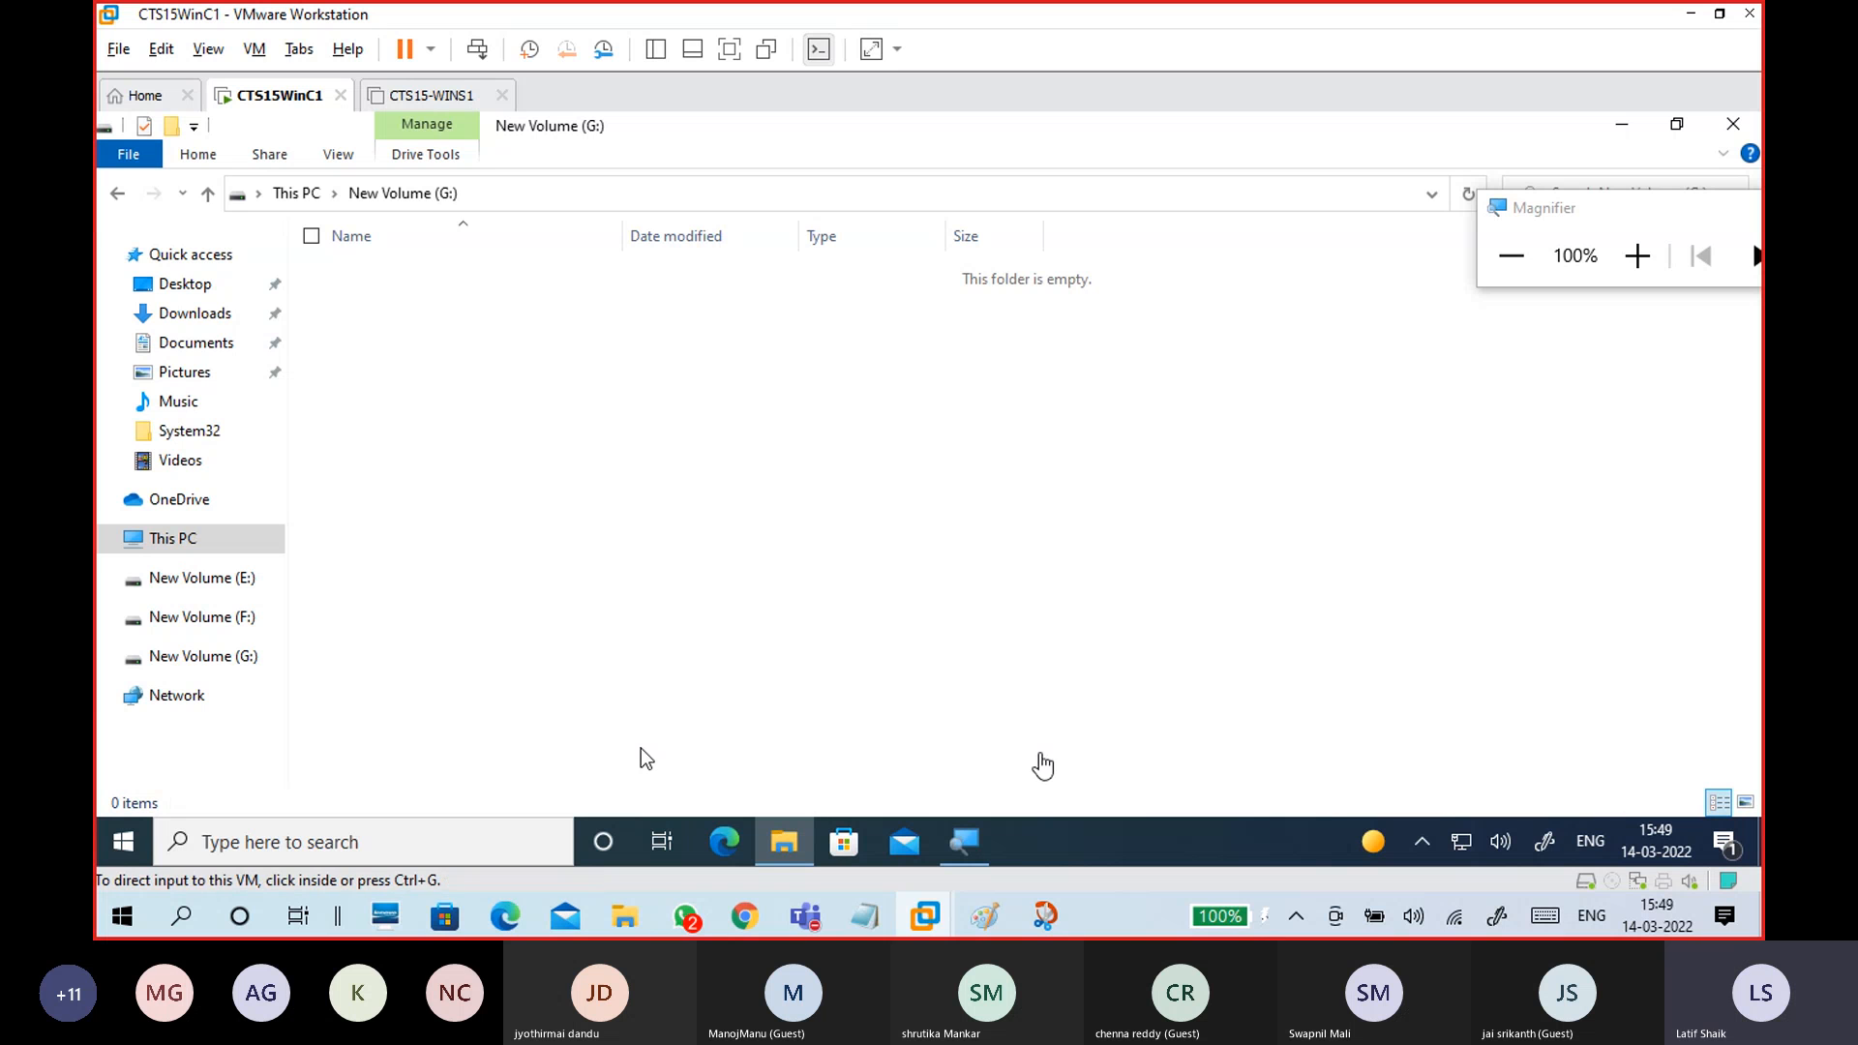
{"action": "left_click", "coordinate": [628, 917]}
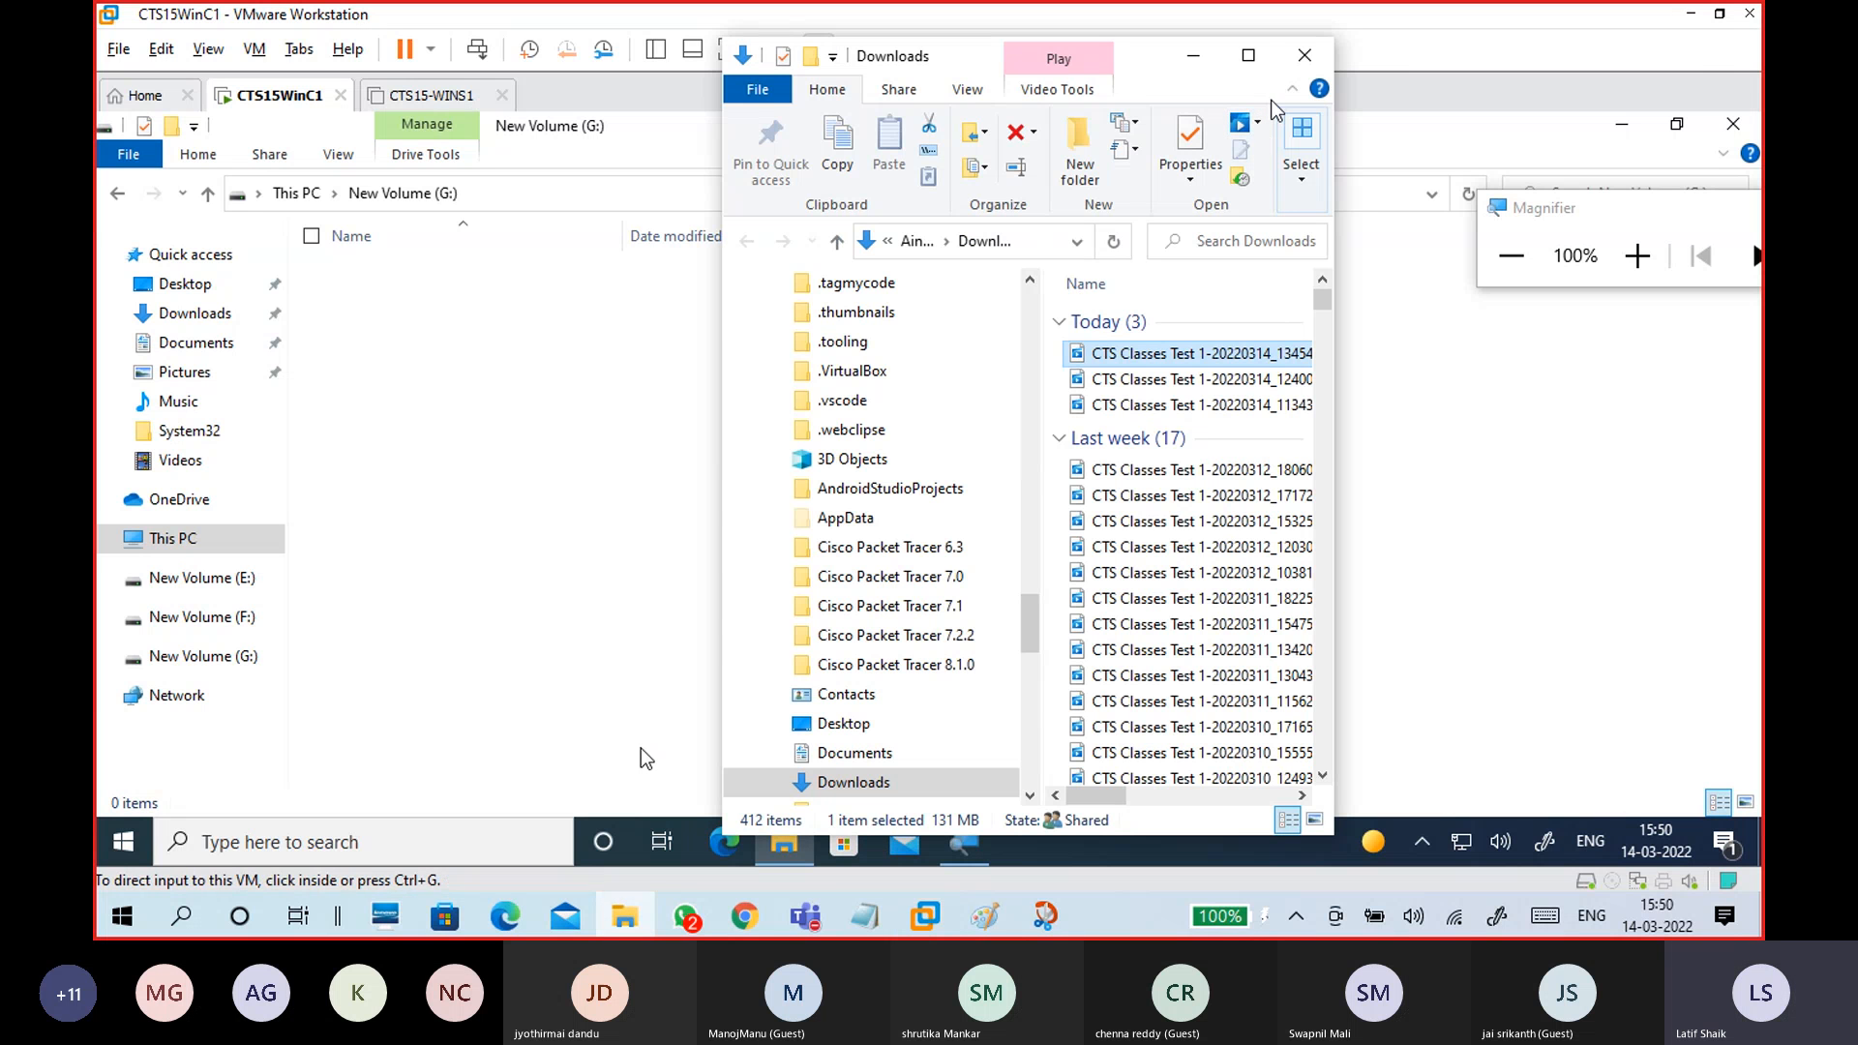
{"action": "left_click", "coordinate": [1248, 55]}
{"action": "left_click_drag", "start_coordinate": [393, 642], "coordinate": [399, 353]}
{"action": "double_click", "coordinate": [191, 552]}
{"action": "left_click_drag", "start_coordinate": [401, 556], "coordinate": [415, 397]}
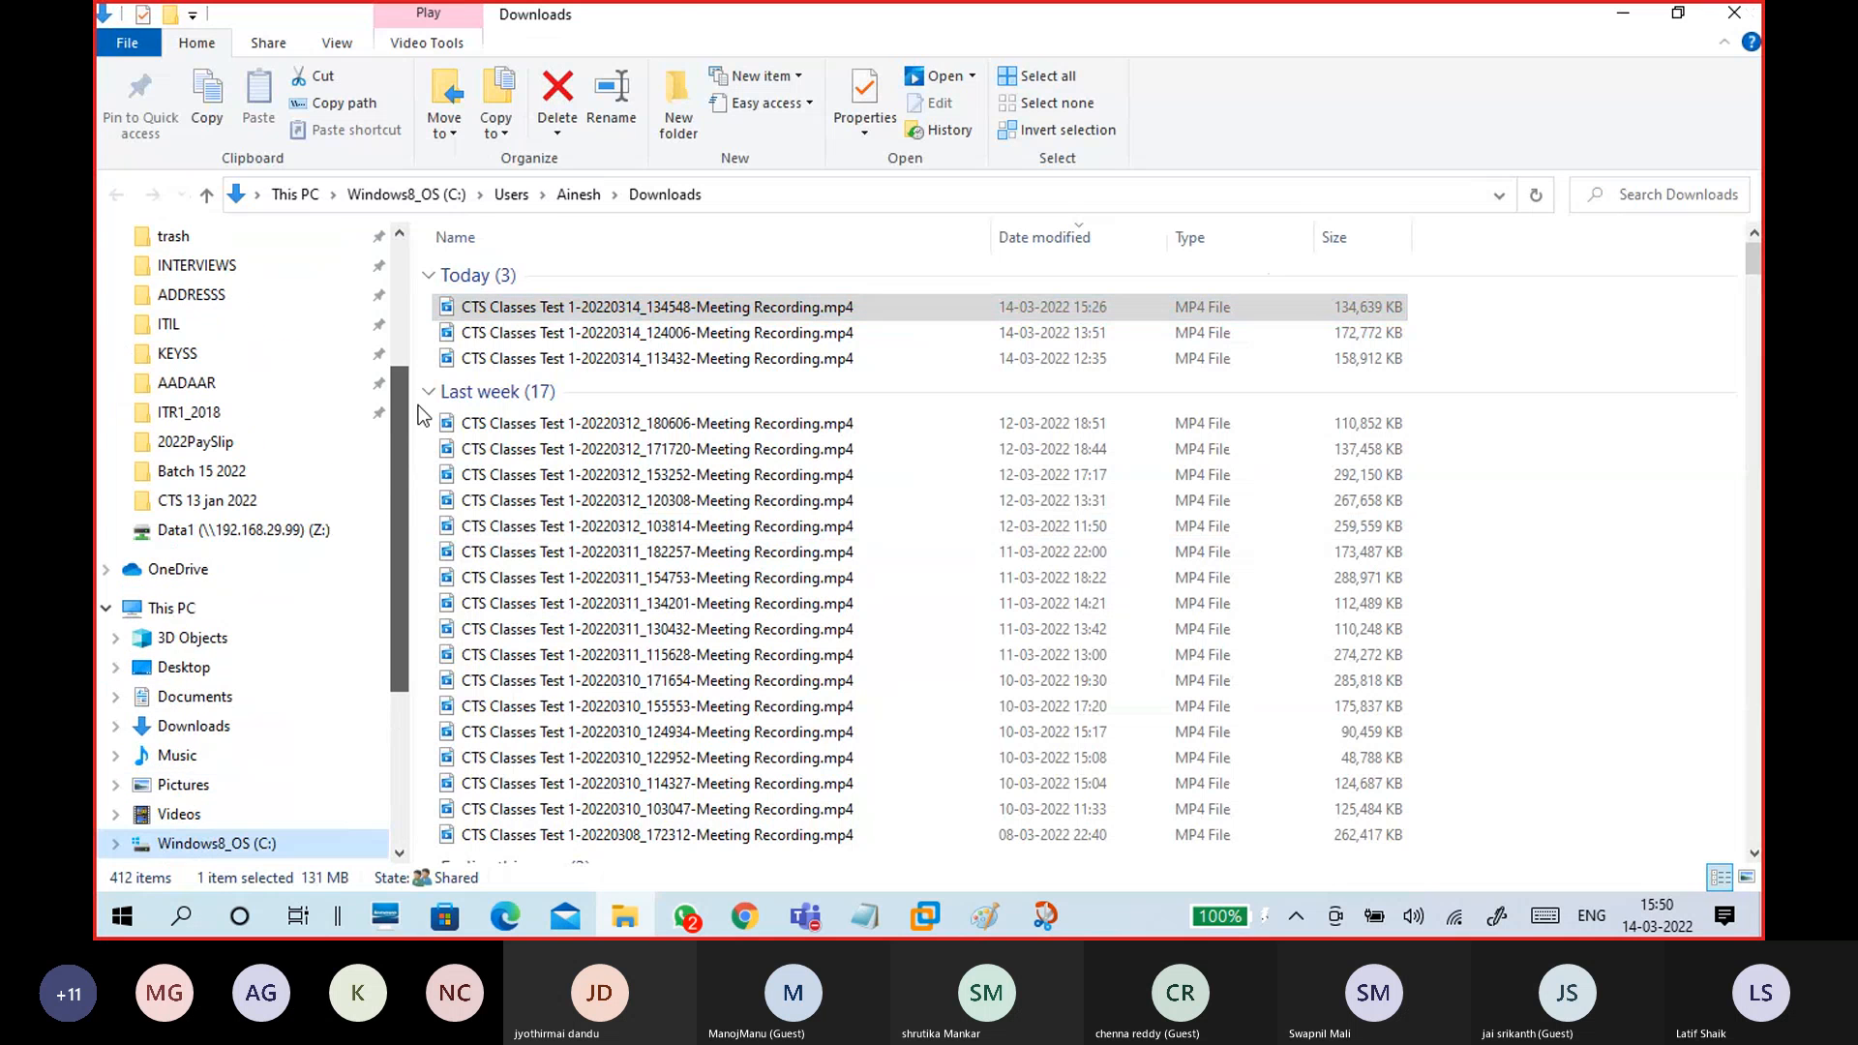
{"action": "left_click", "coordinate": [271, 530]}
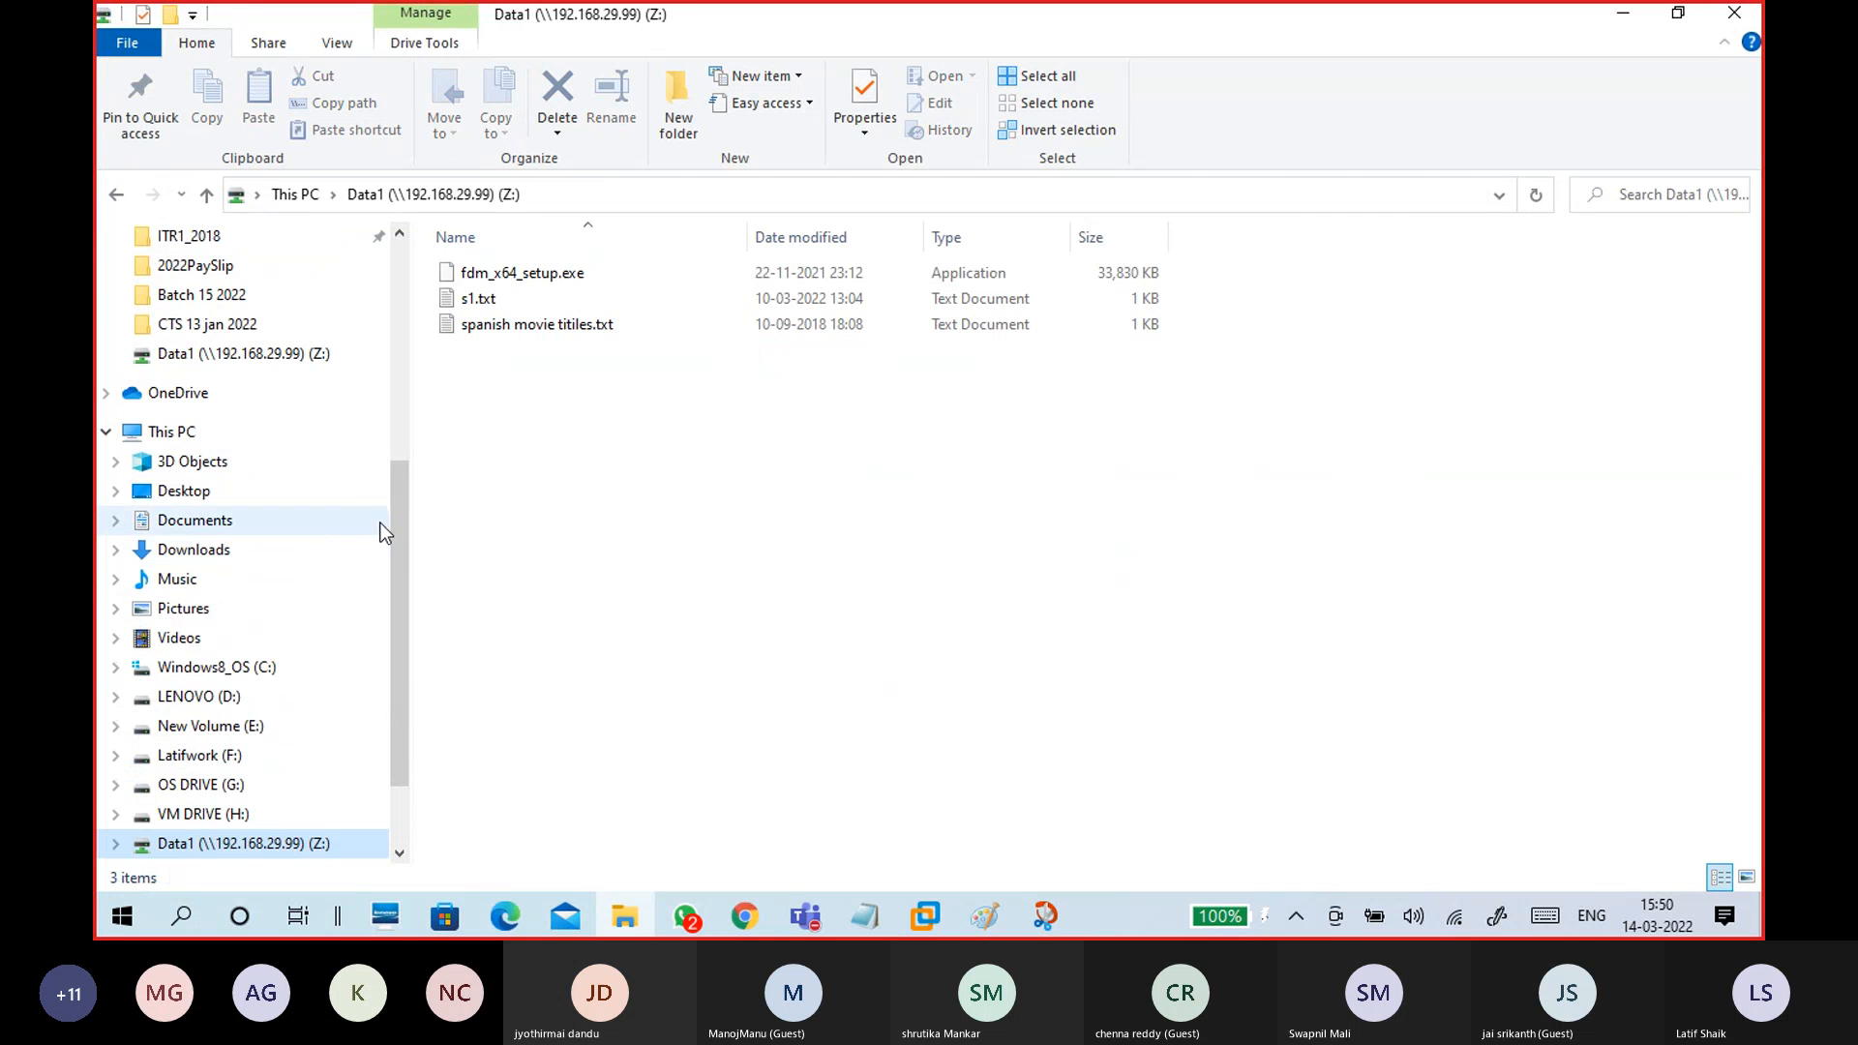
{"action": "scroll", "coordinate": [398, 509], "scroll_direction": "up", "scroll_amount": 1}
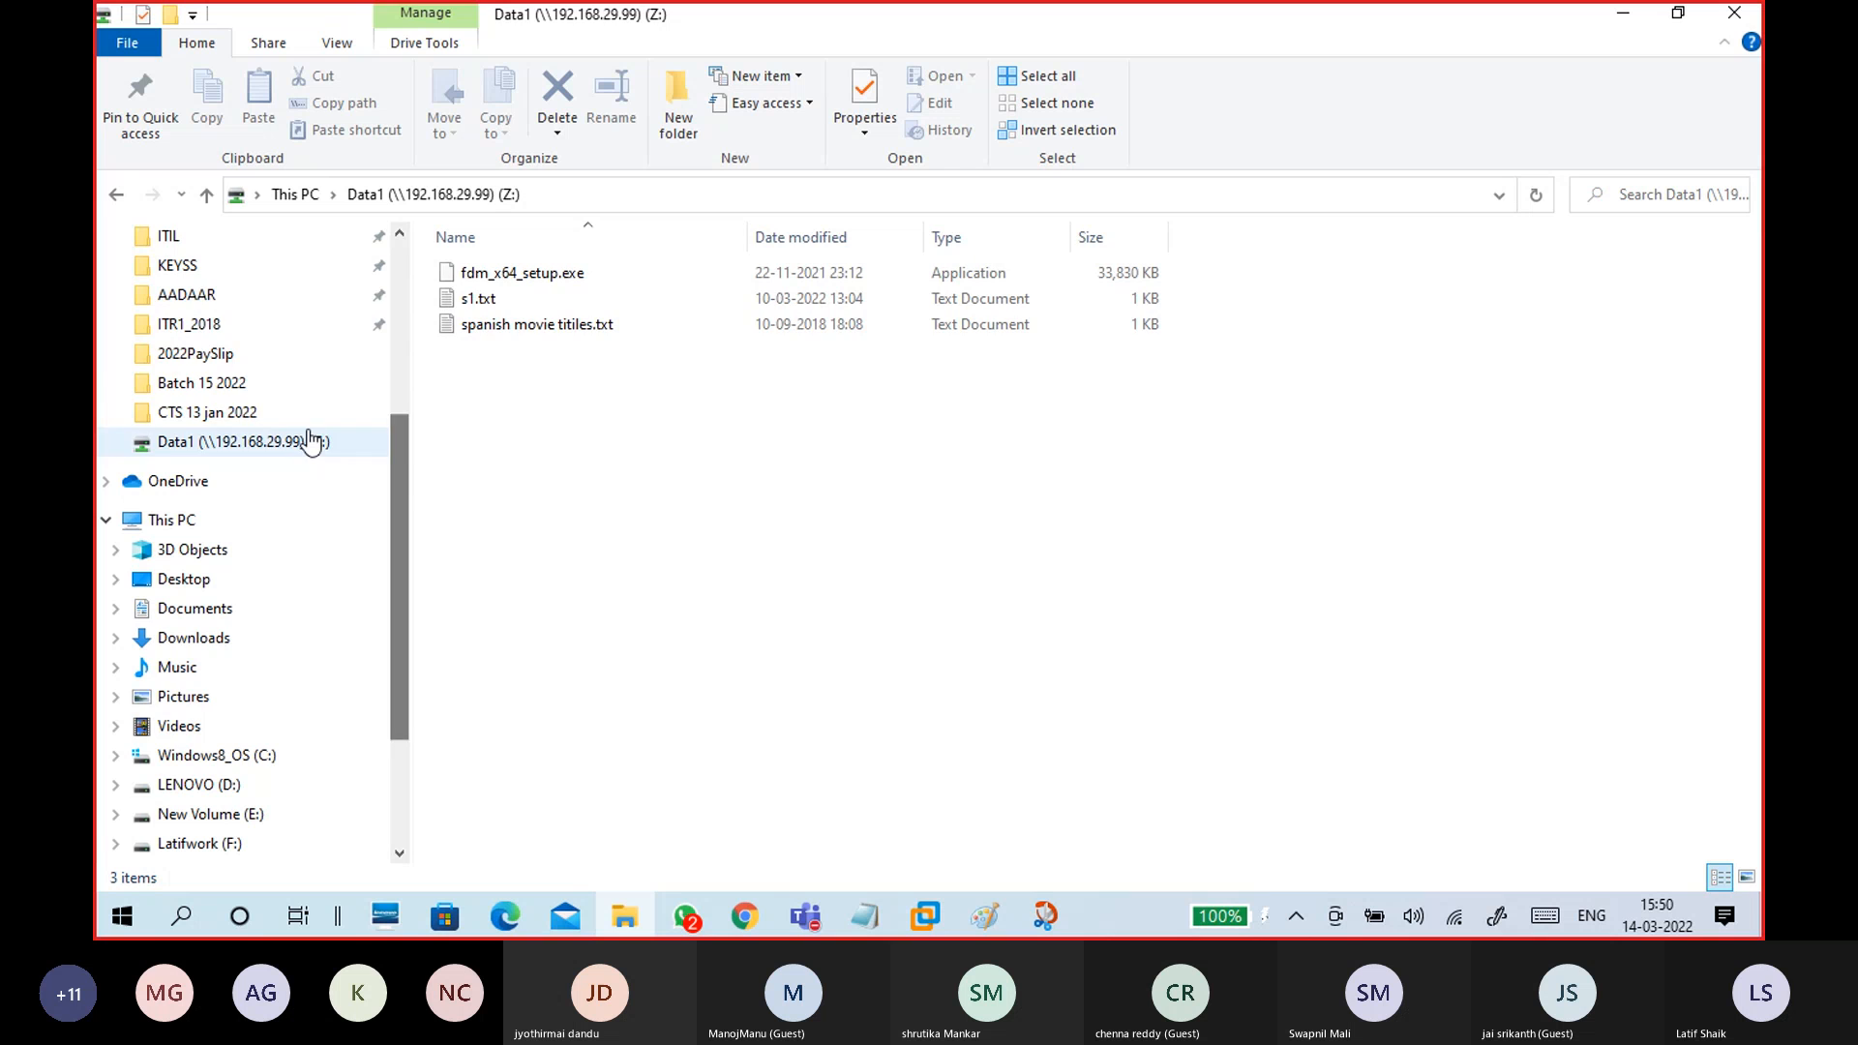
{"action": "left_click", "coordinate": [232, 384]}
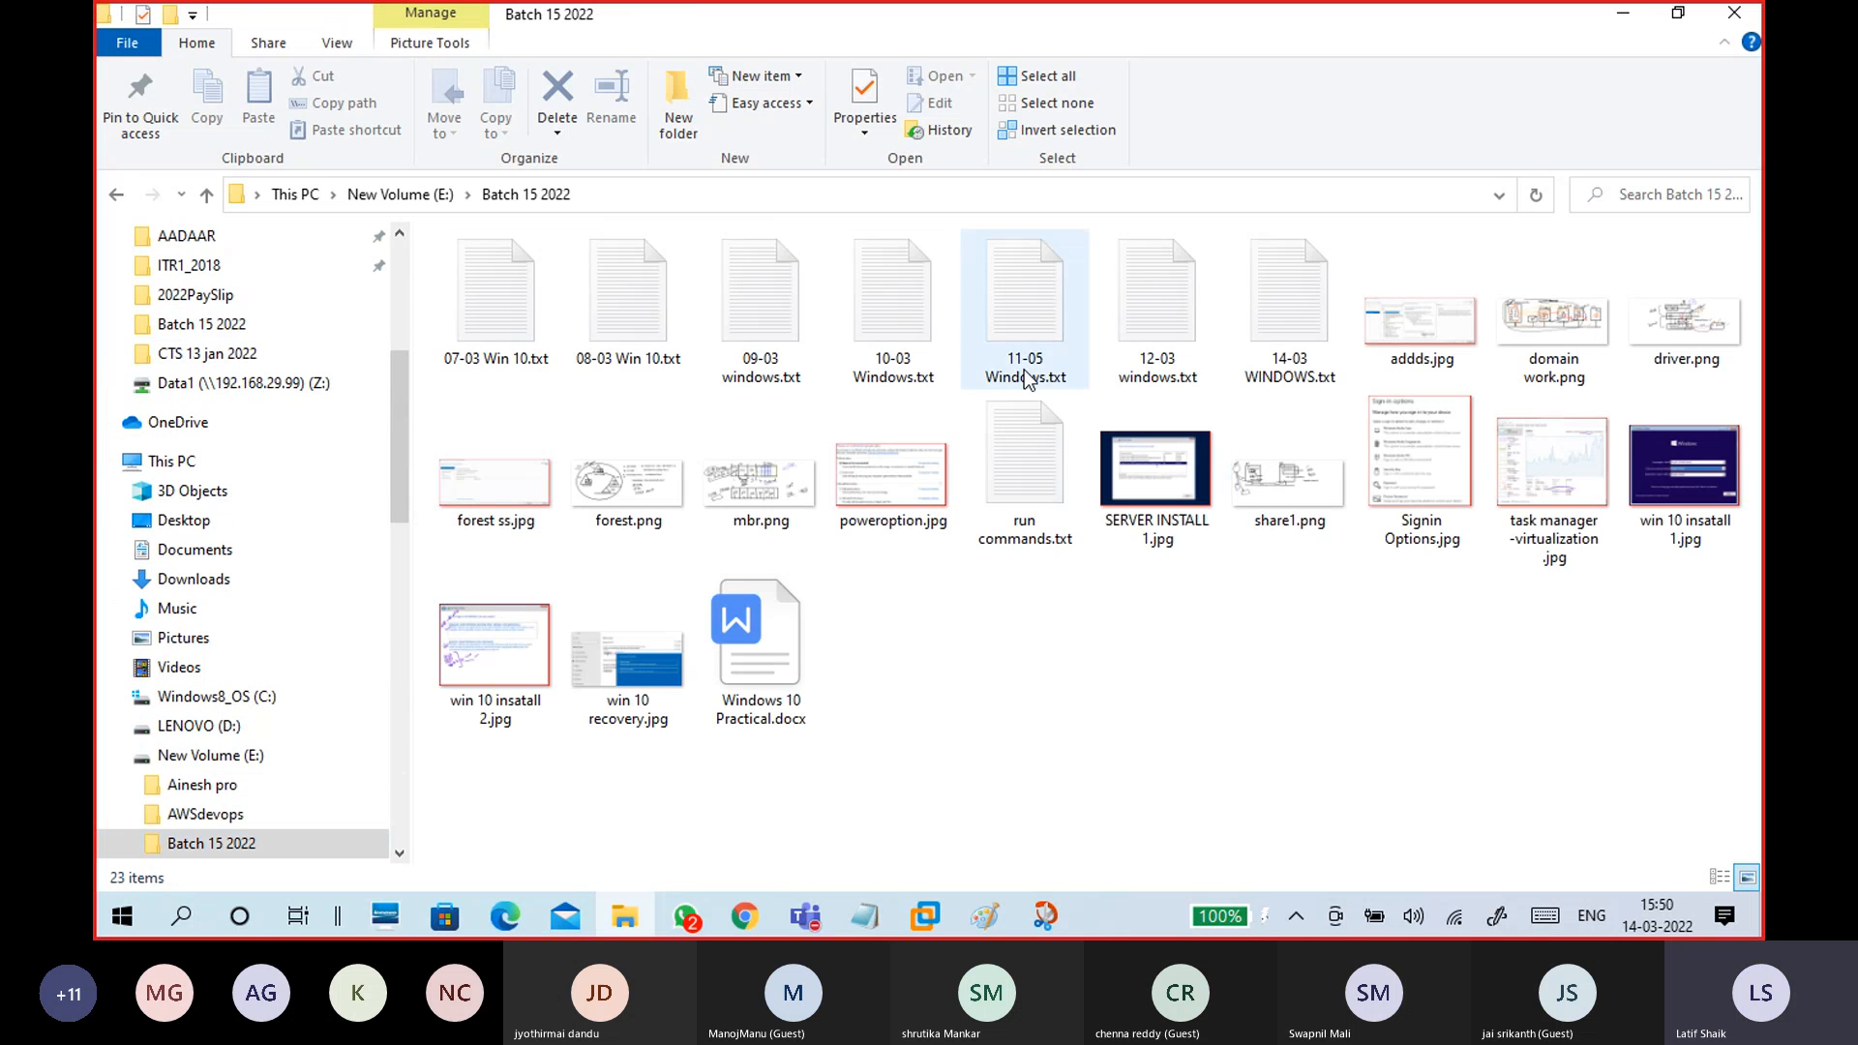
- Copy eleven files, including the dated Windows notes and Windows 10 Practical.docx, from Batch 15 2022 into New Volume (G:), and minimize File Explorer
{"action": "left_click", "coordinate": [502, 354]}
{"action": "left_click_drag", "start_coordinate": [1295, 586], "coordinate": [751, 449]}
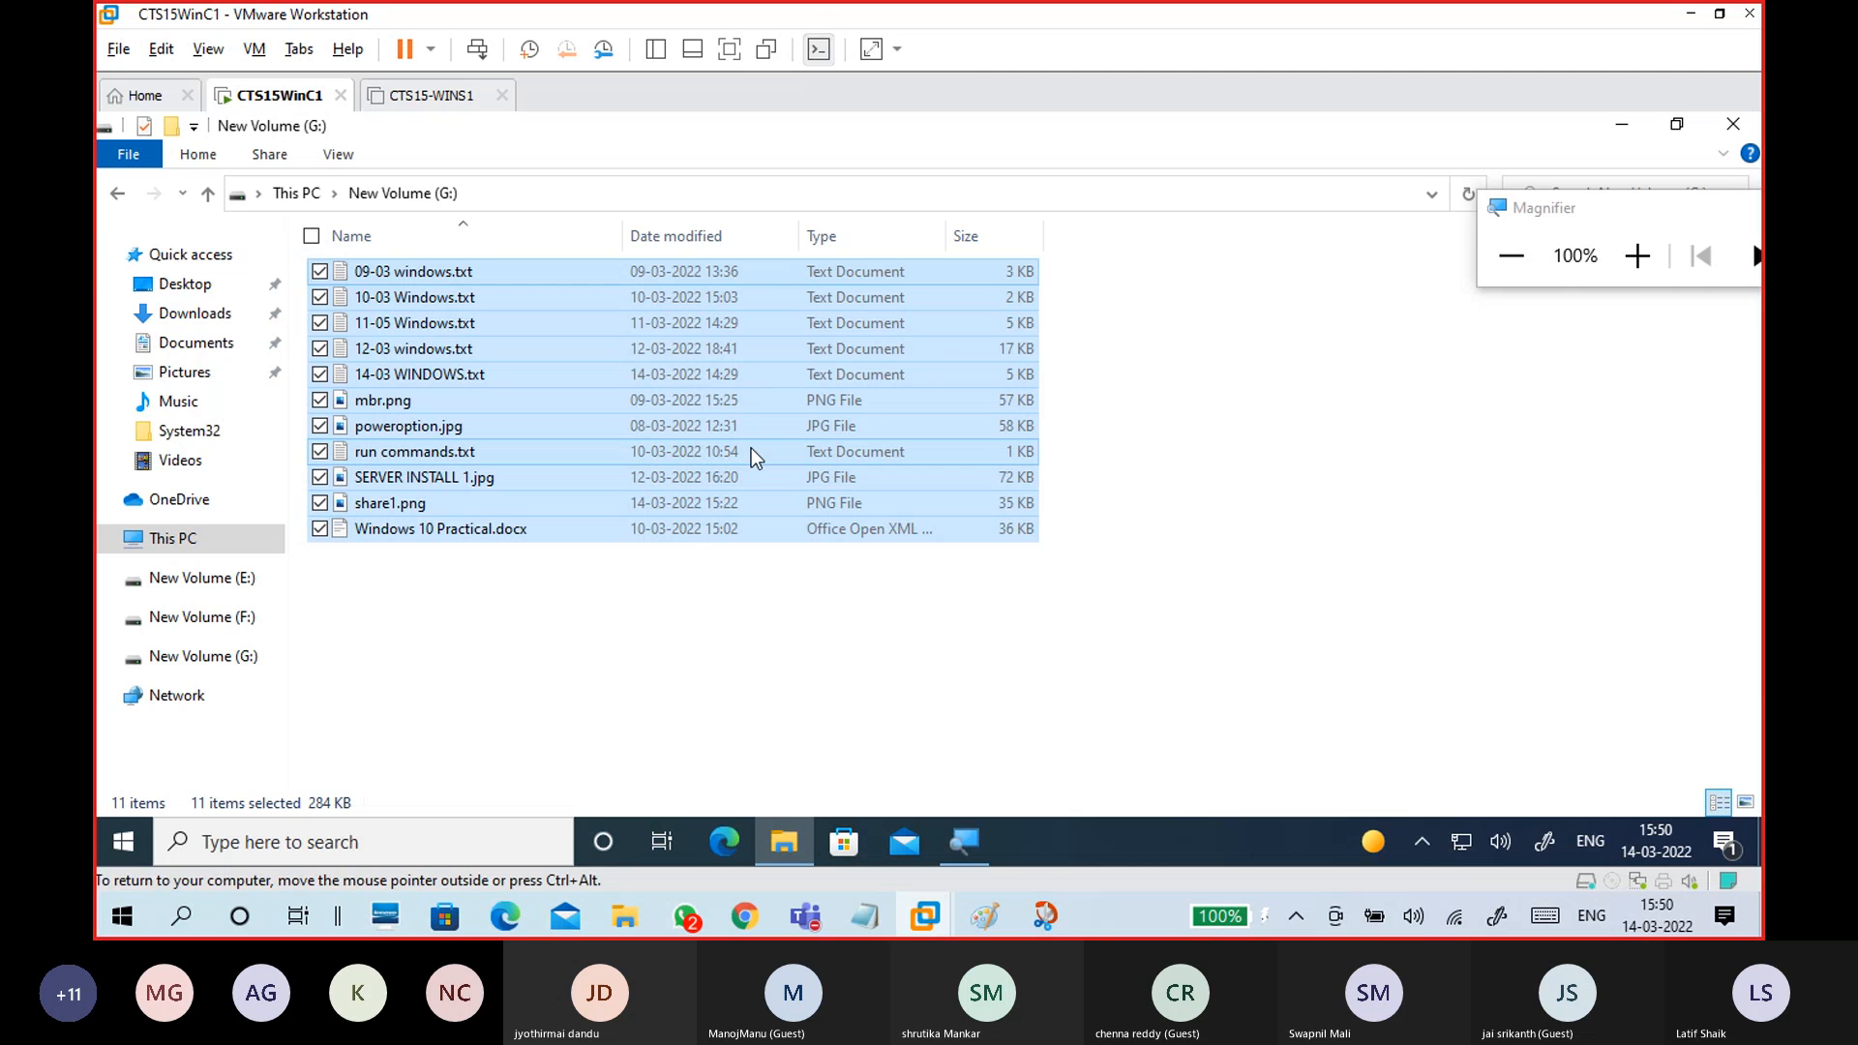
{"action": "left_click", "coordinate": [613, 681]}
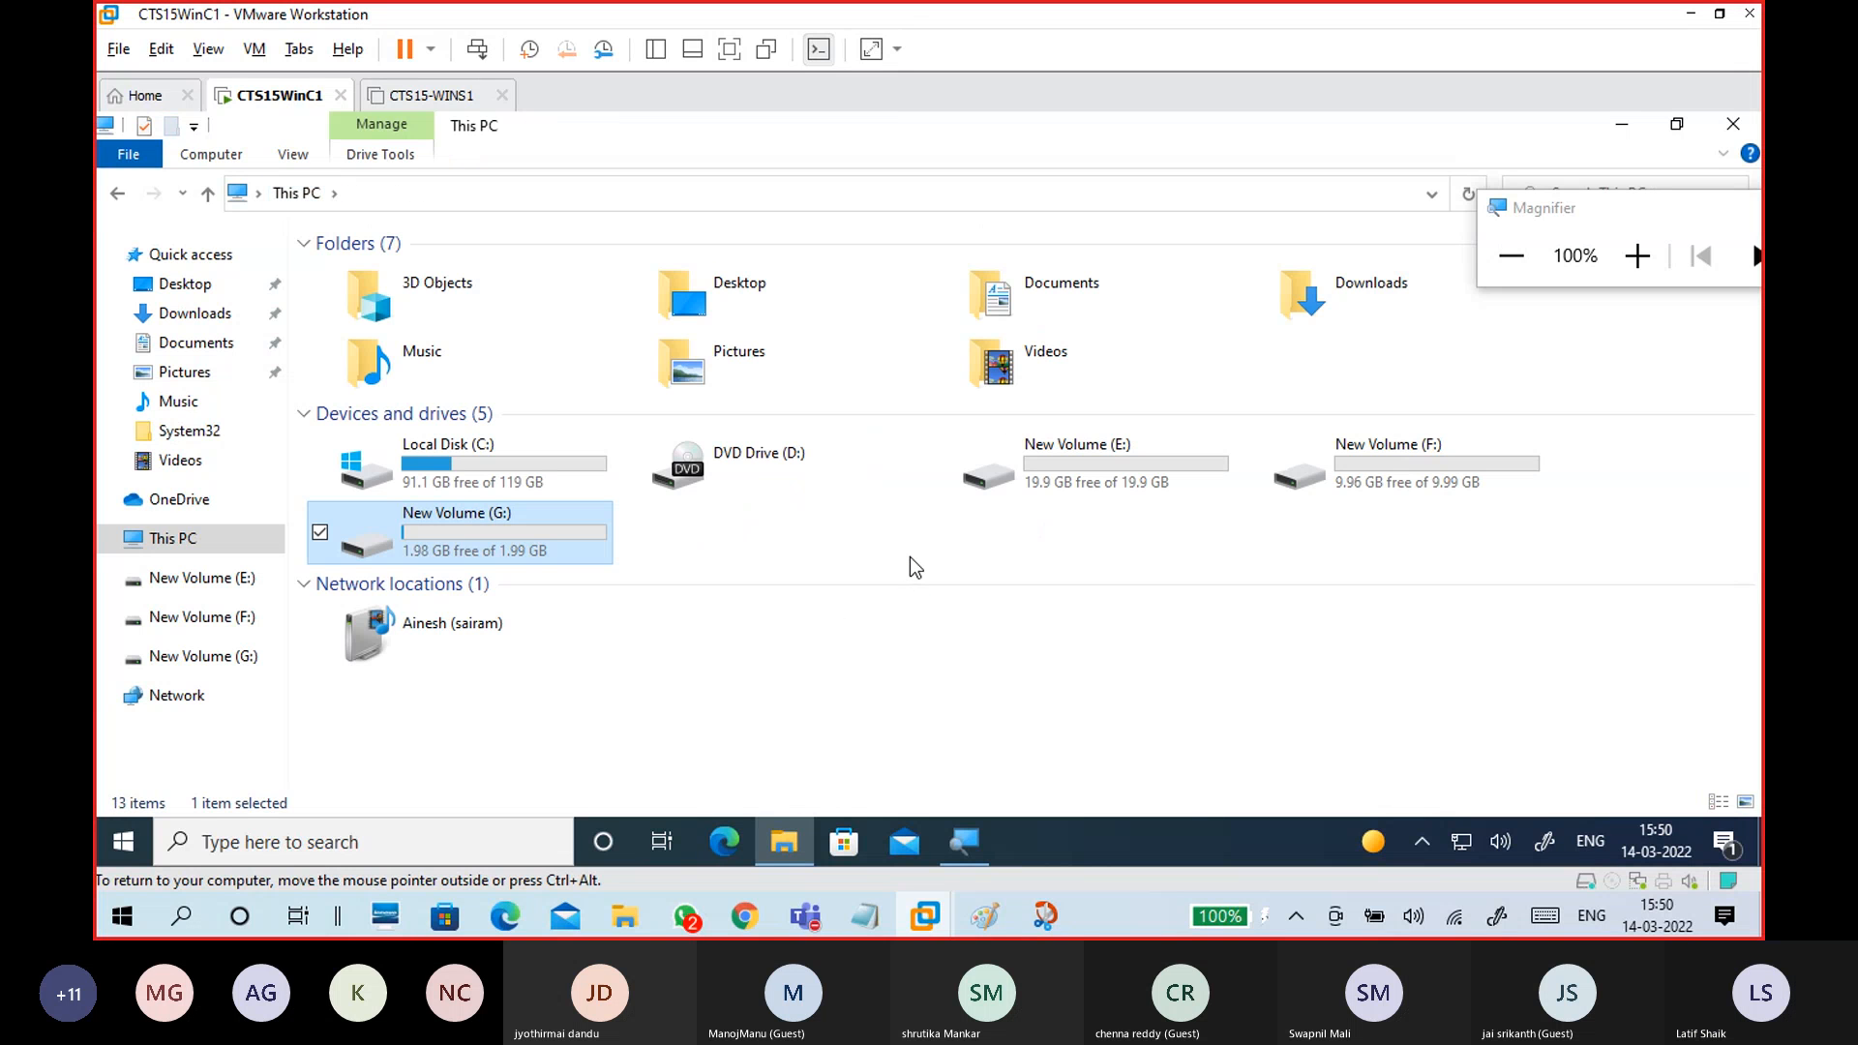
{"action": "left_click", "coordinate": [1620, 130]}
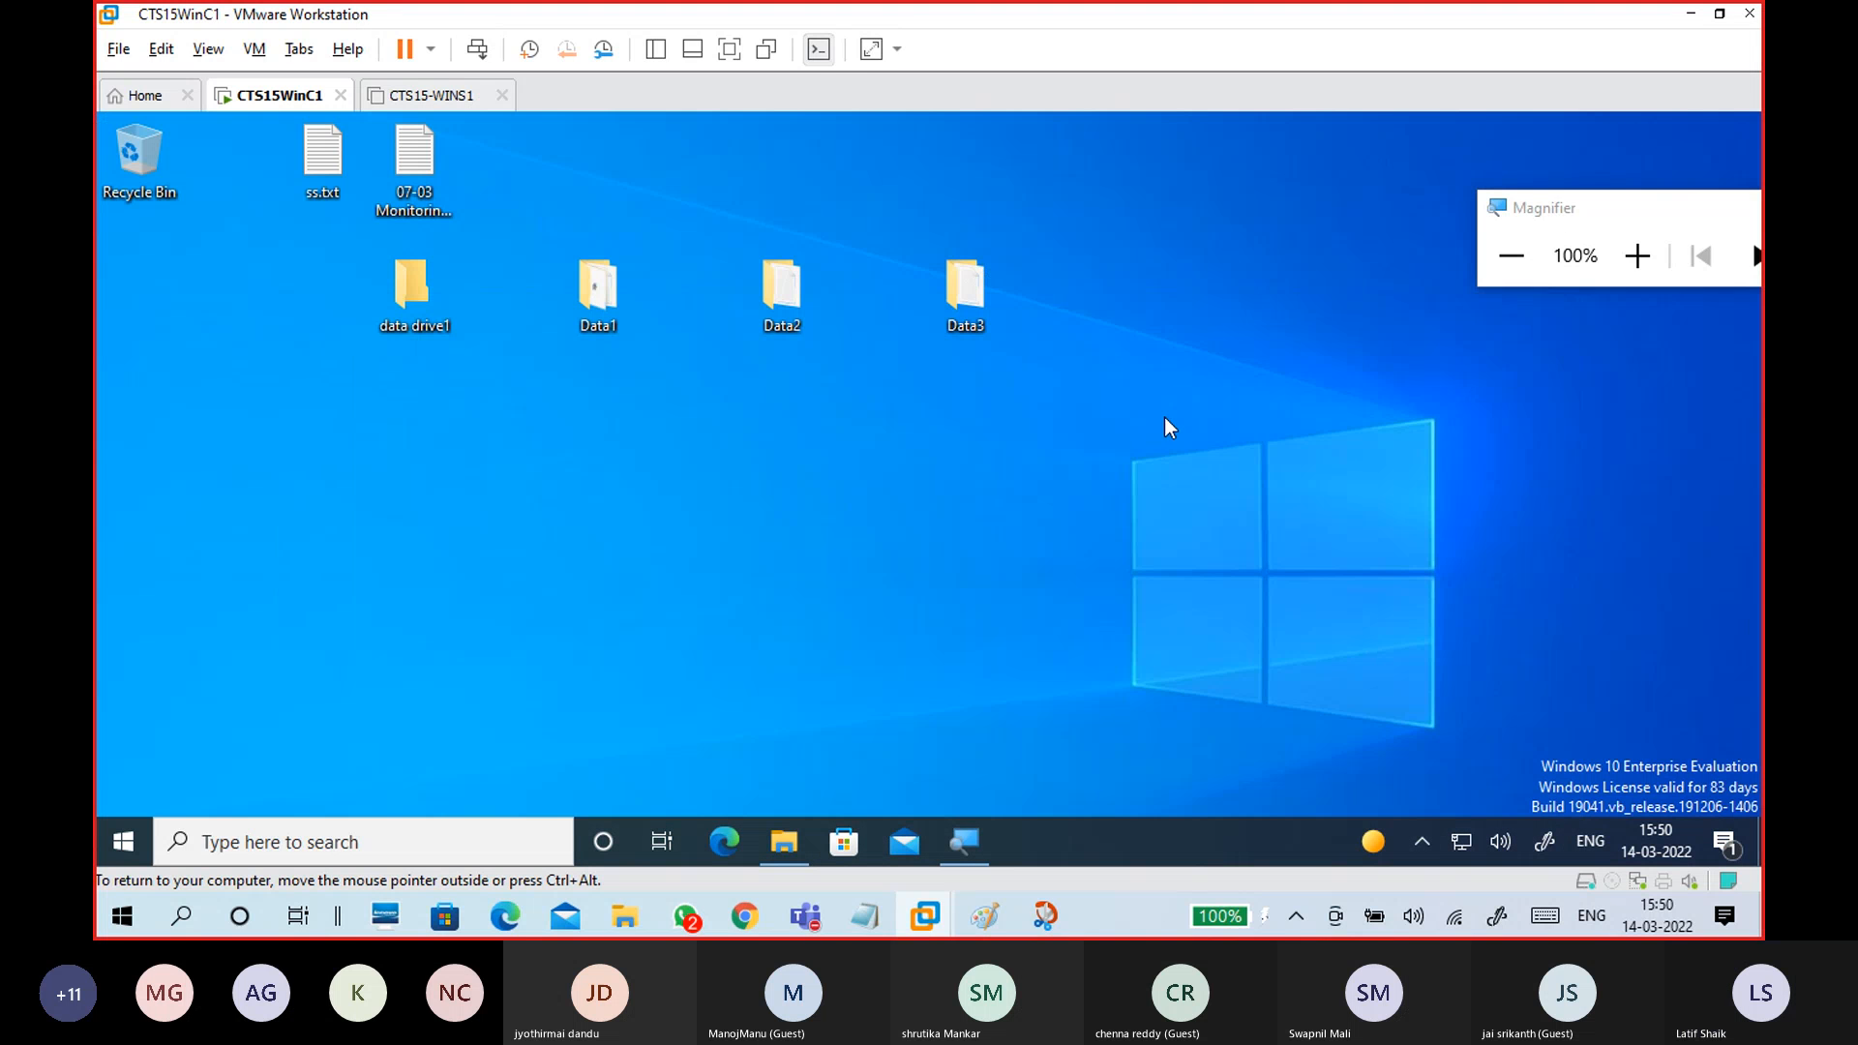
- Open BitLocker Drive Encryption from Control Panel in the virtual machine and magnify the page to show the drives' BitLocker status
{"action": "key", "text": "super"}
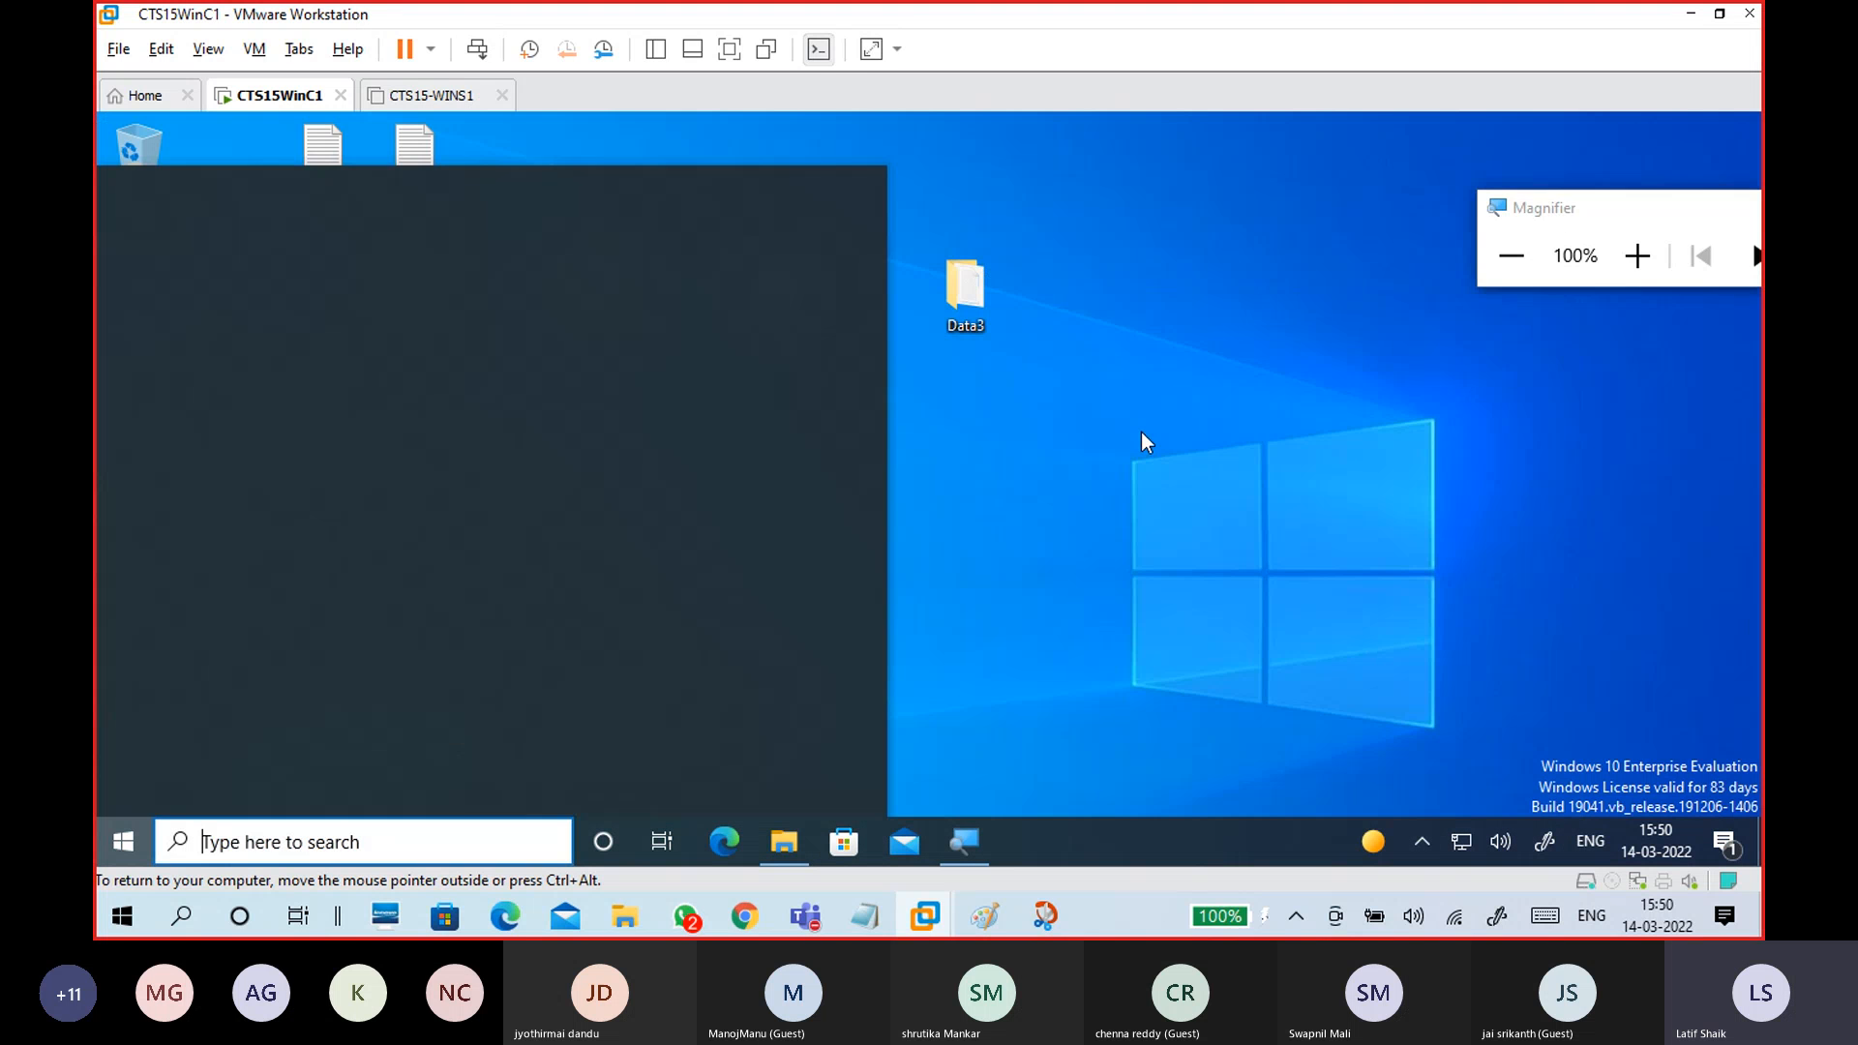
{"action": "type", "text": "con"}
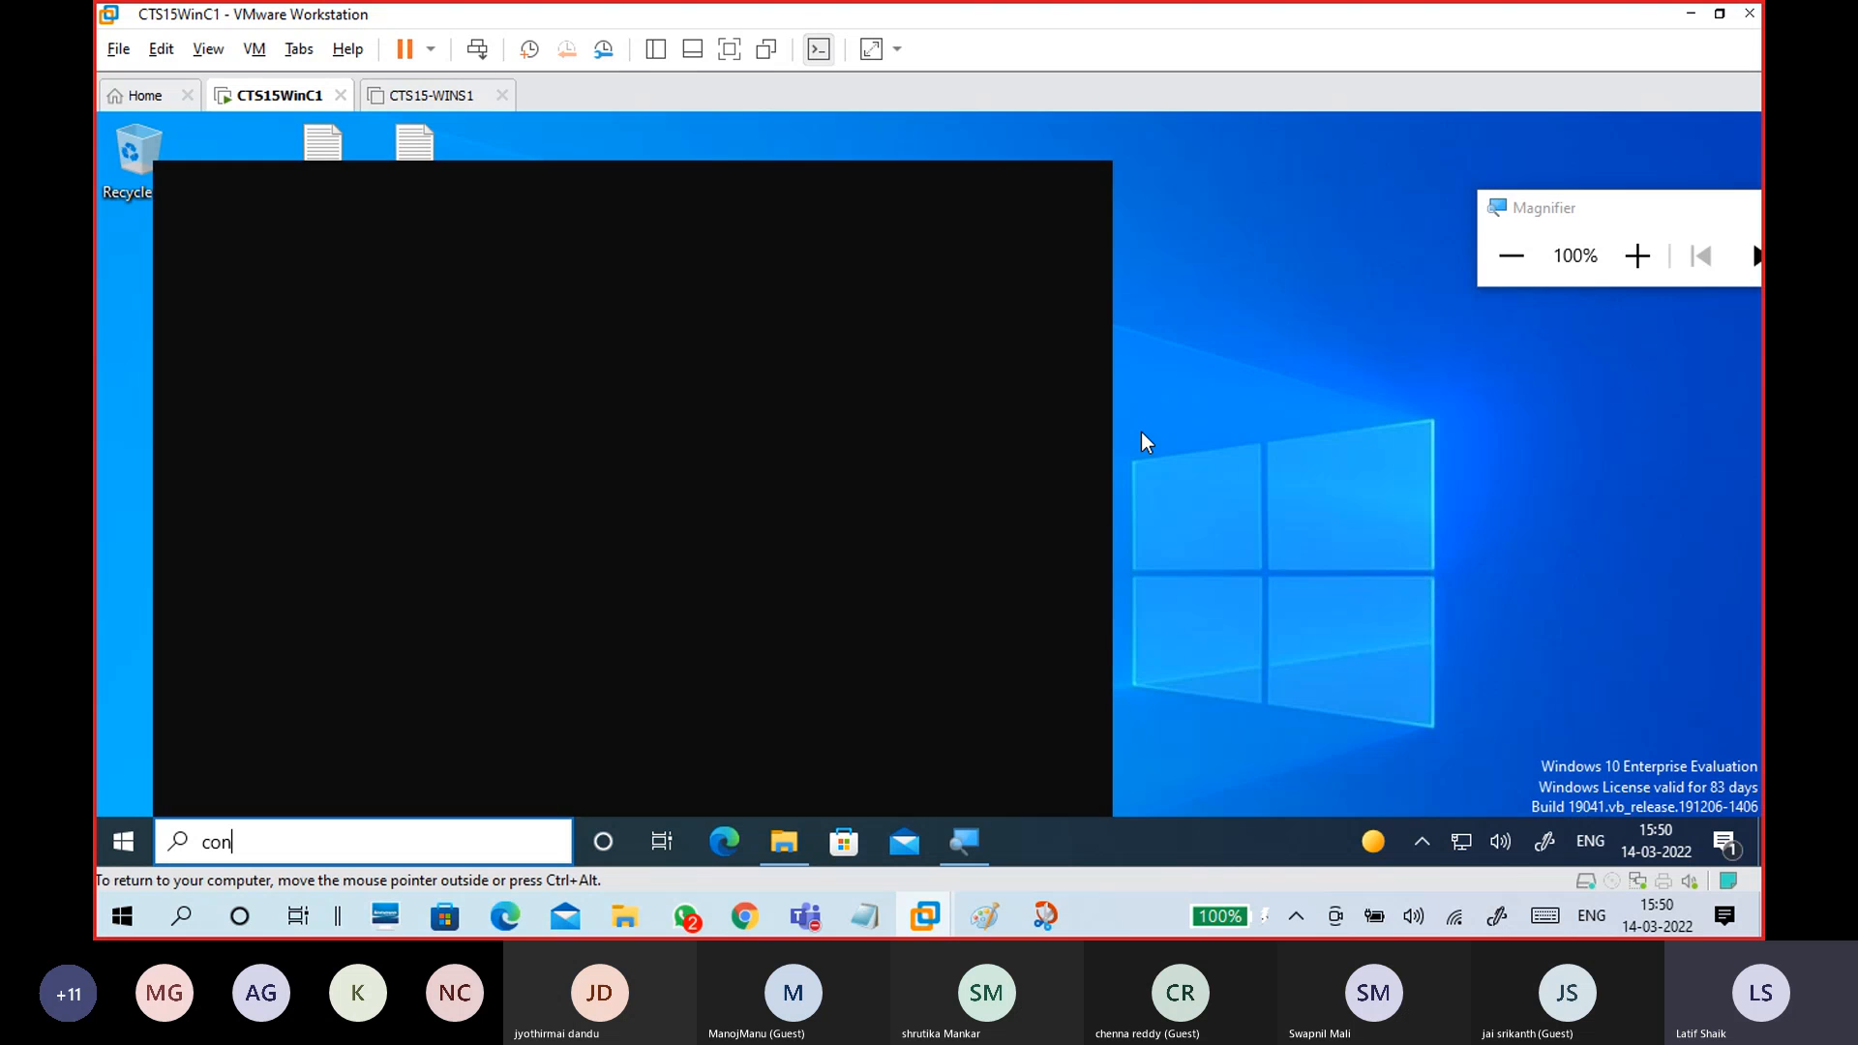
{"action": "type", "text": "trol"}
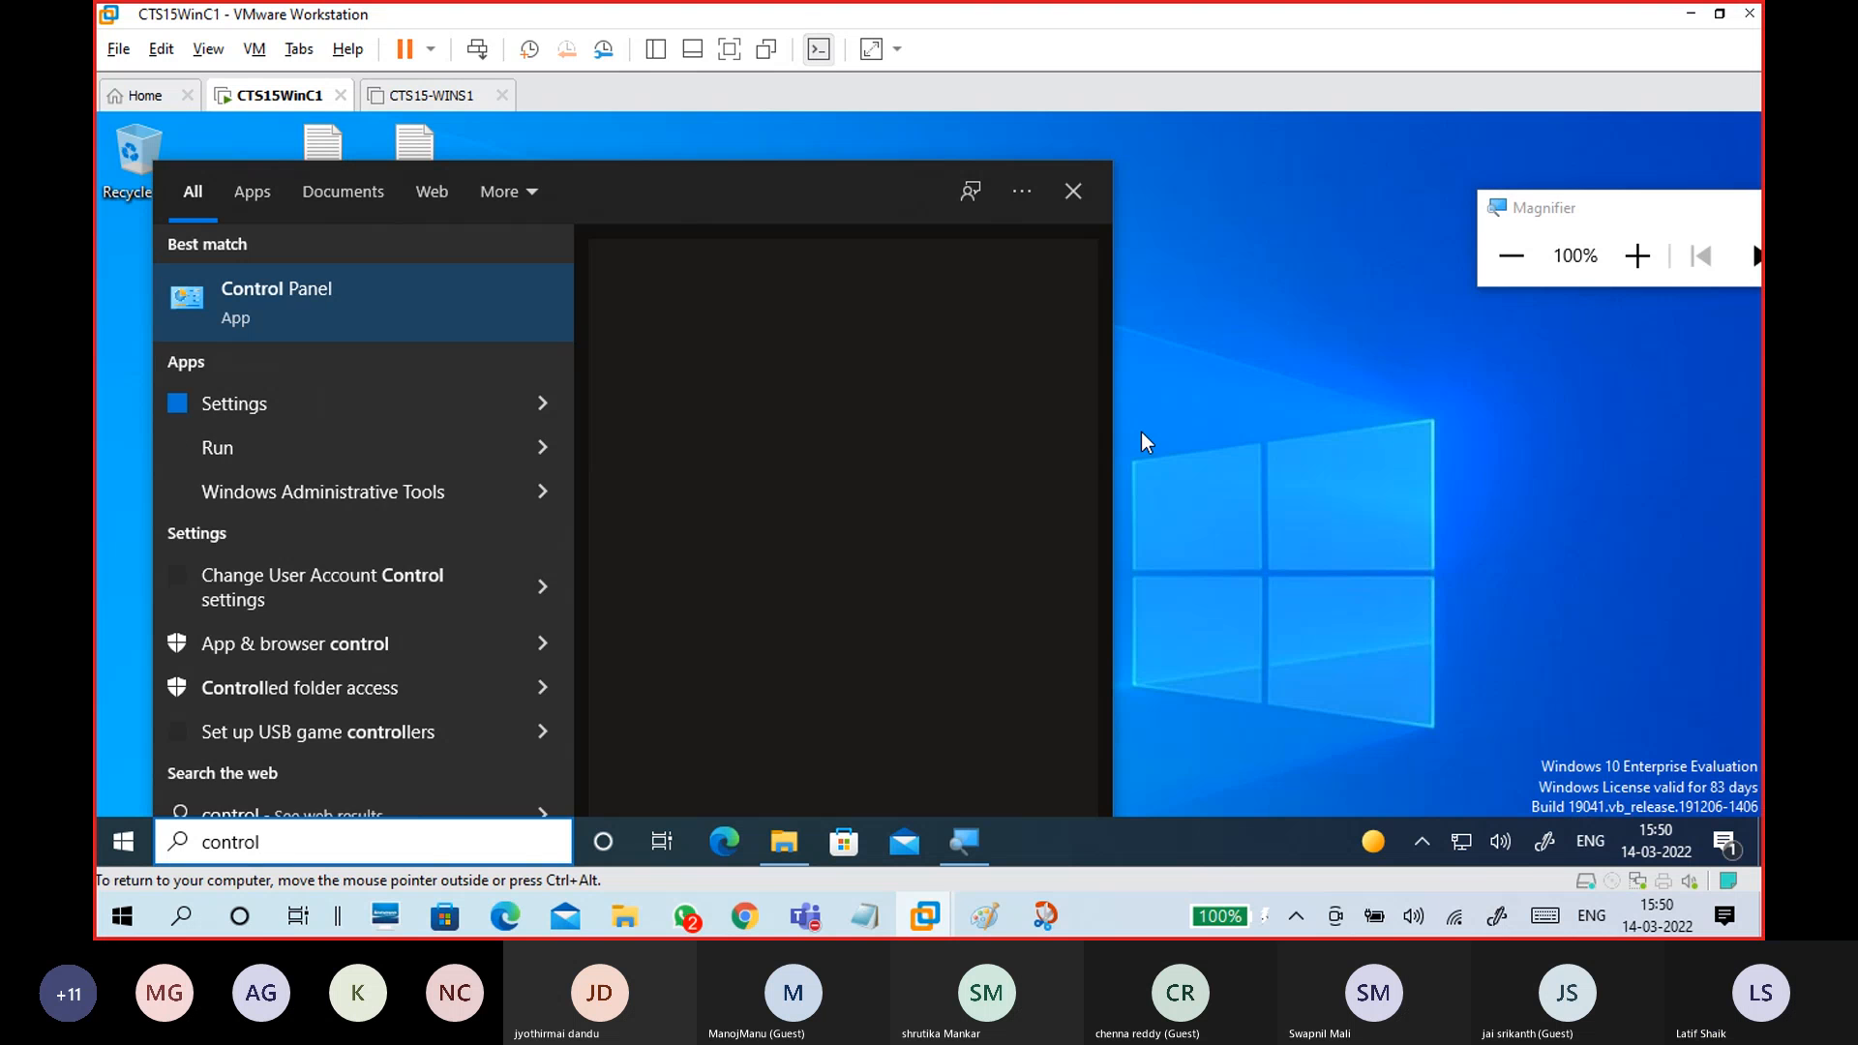
{"action": "key", "text": "Return"}
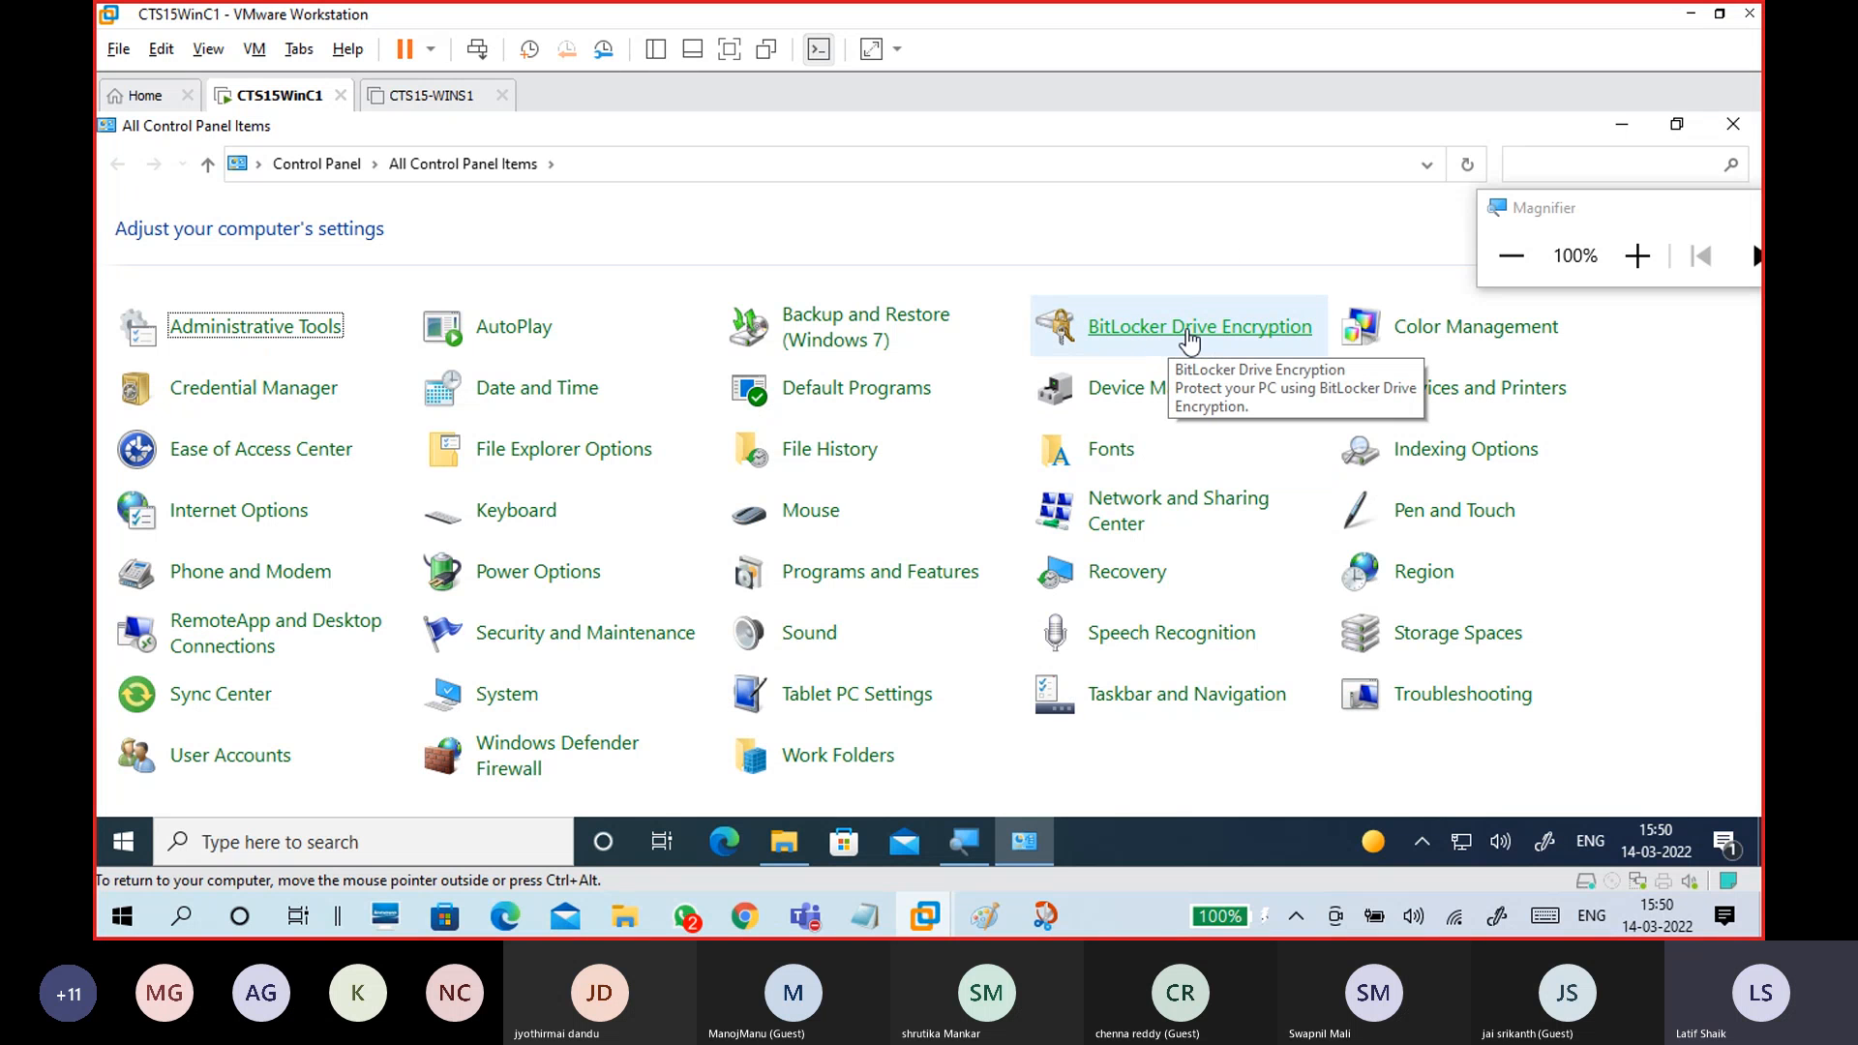
{"action": "left_click", "coordinate": [1190, 334]}
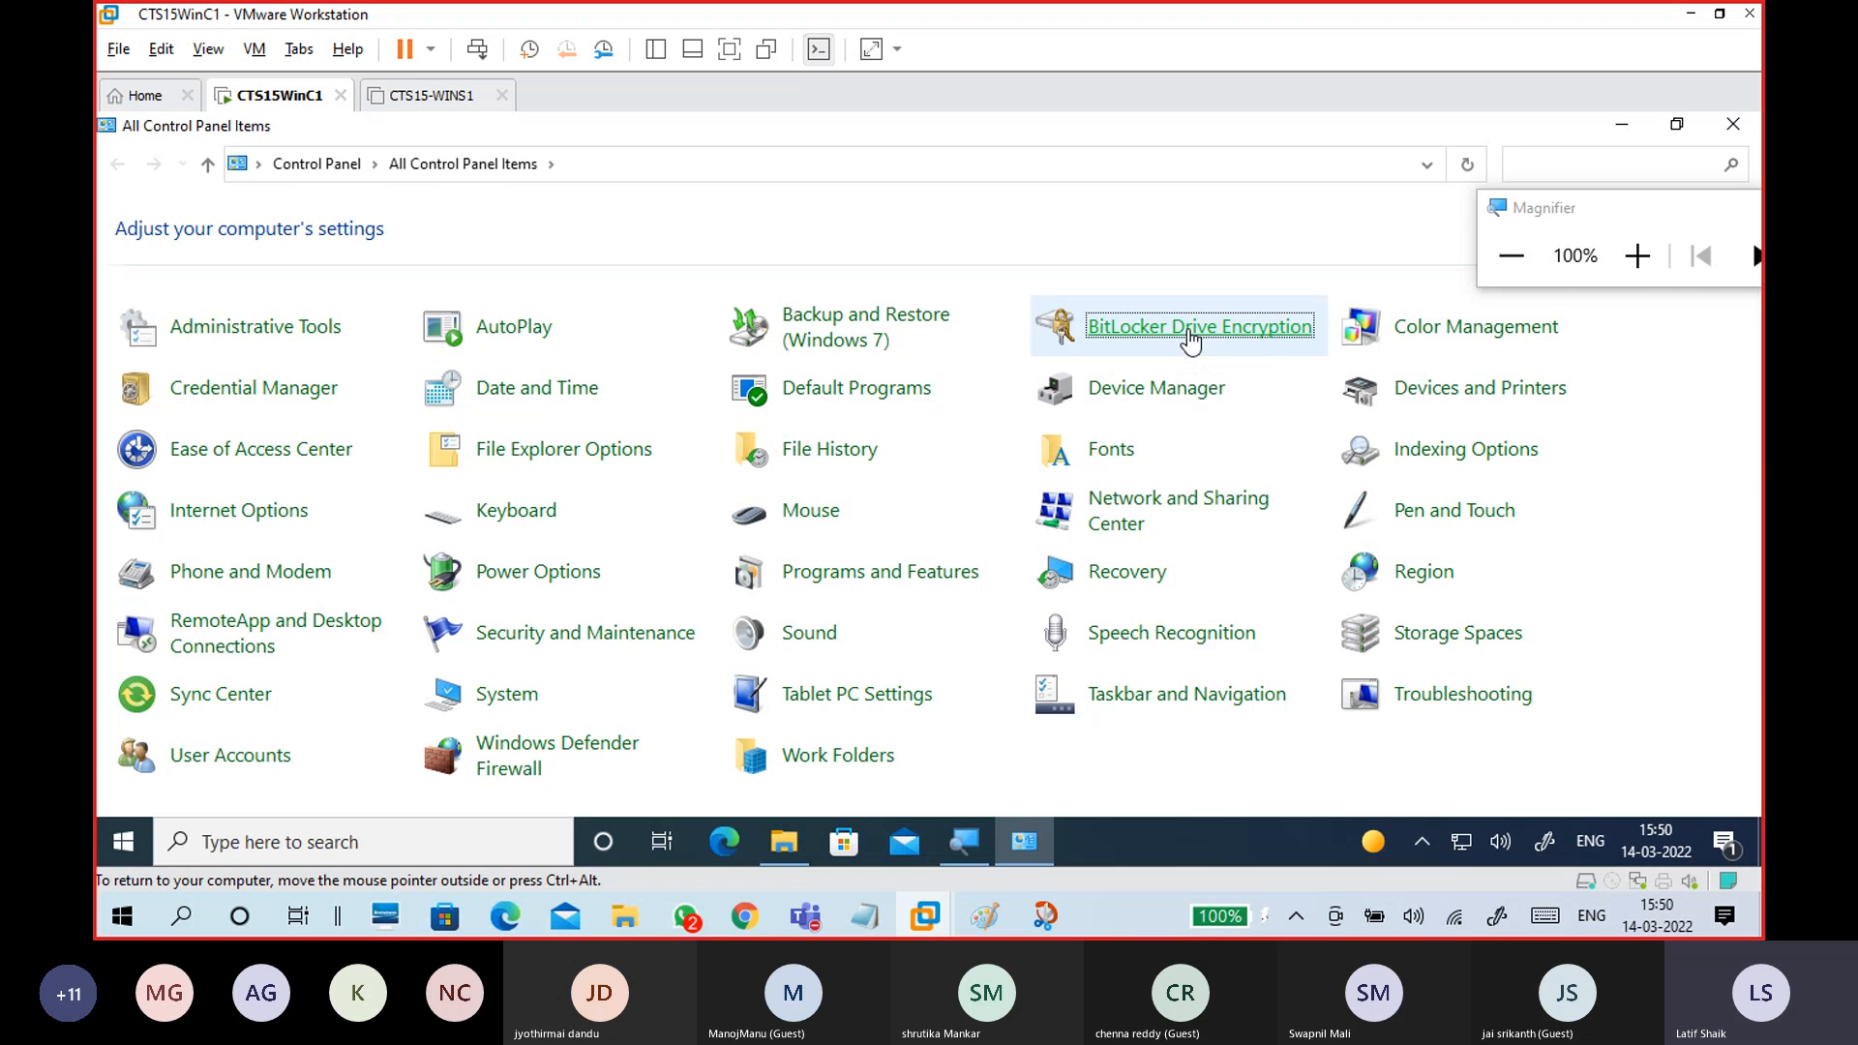
{"action": "left_click", "coordinate": [1639, 257]}
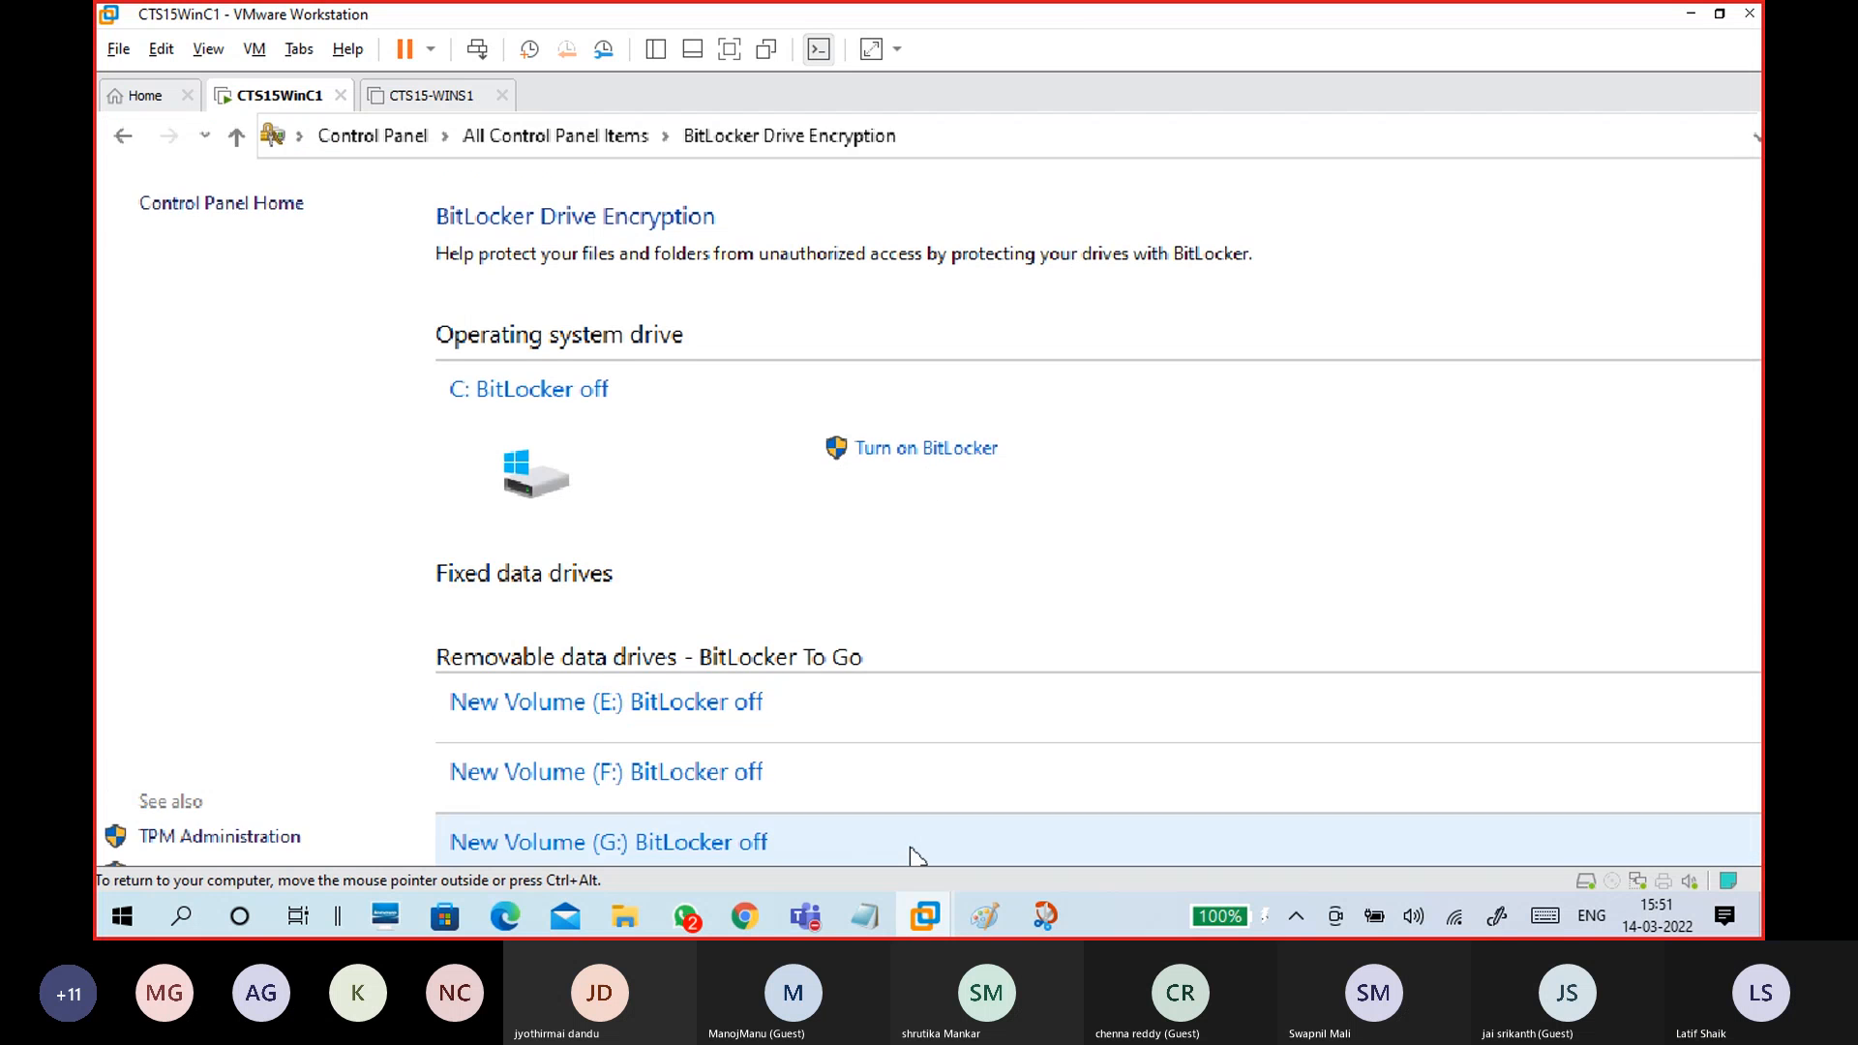
{"action": "scroll", "coordinate": [912, 854], "scroll_direction": "down", "scroll_amount": 2}
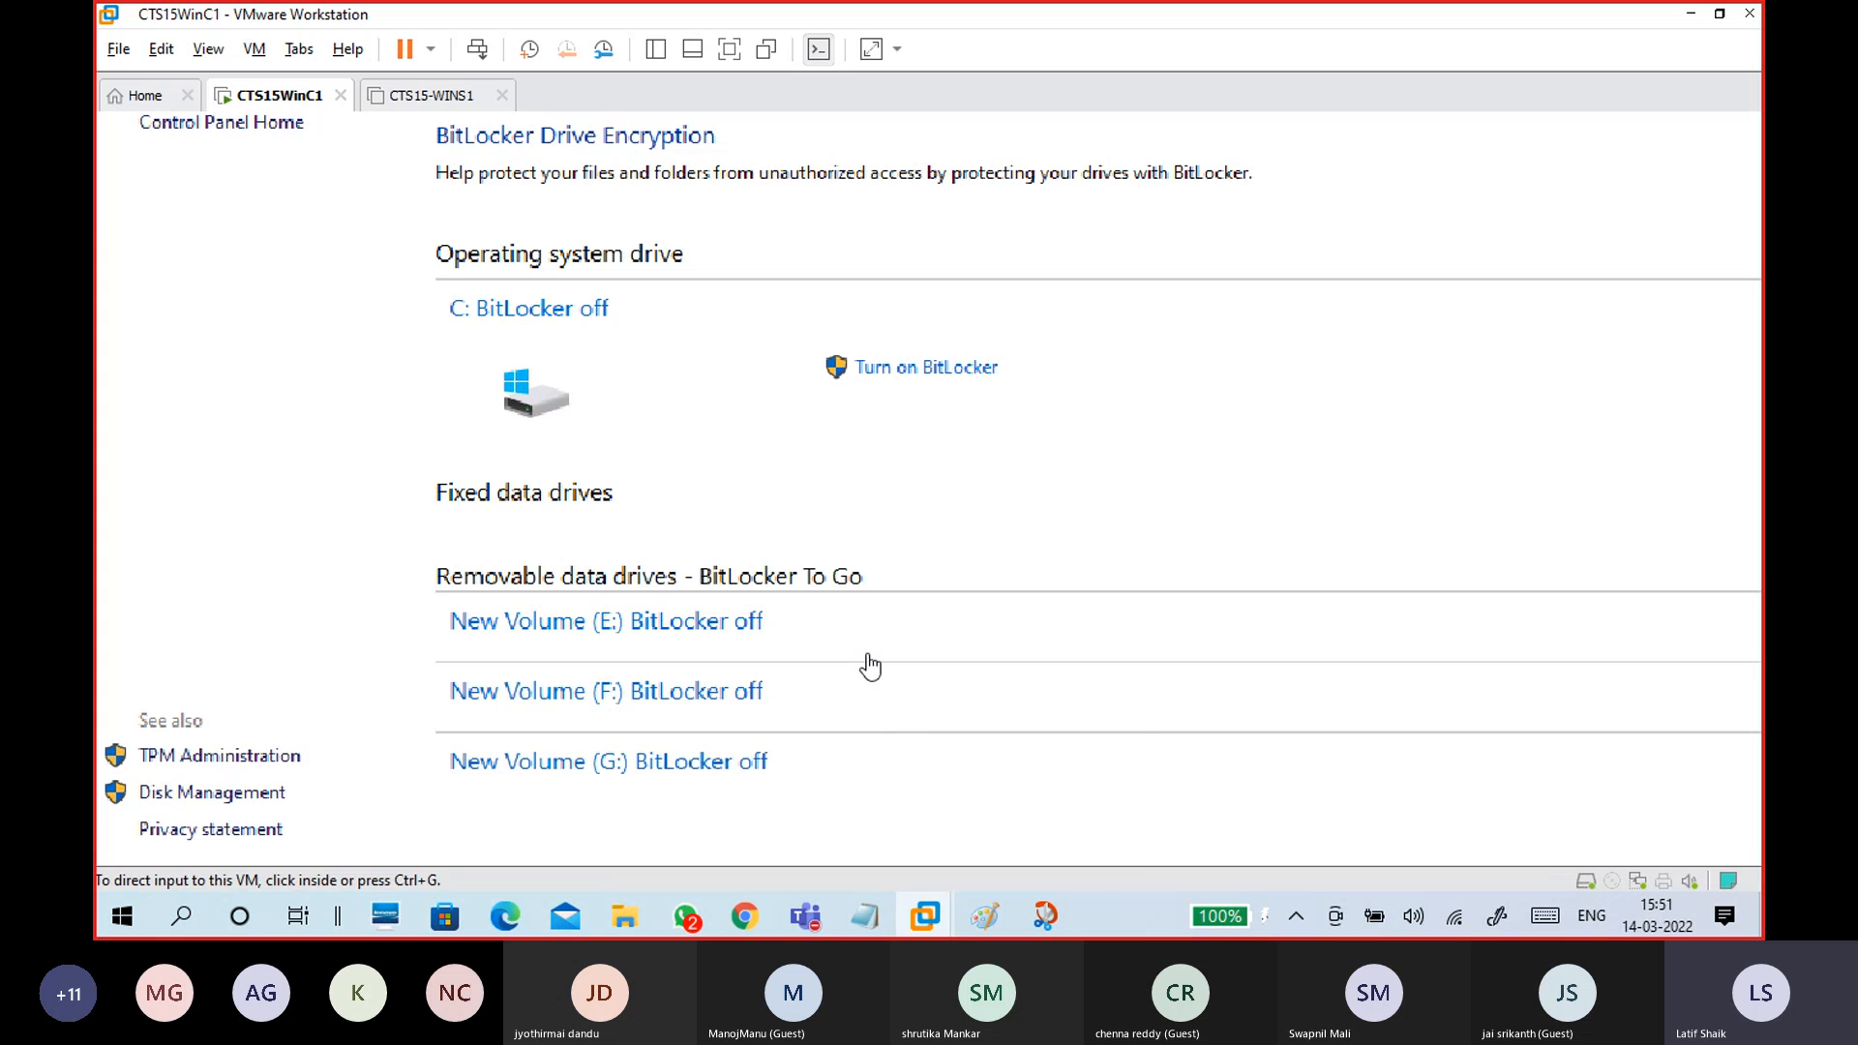
- In the 14-03 WINDOWS.txt Notepad notes, add "-protect your files and foleder from unatherized access" below "-Bitlocker driver encryption", and minimize Notepad
{"action": "mouse_move", "coordinate": [866, 919]}
{"action": "left_click", "coordinate": [972, 815]}
{"action": "left_click", "coordinate": [569, 448]}
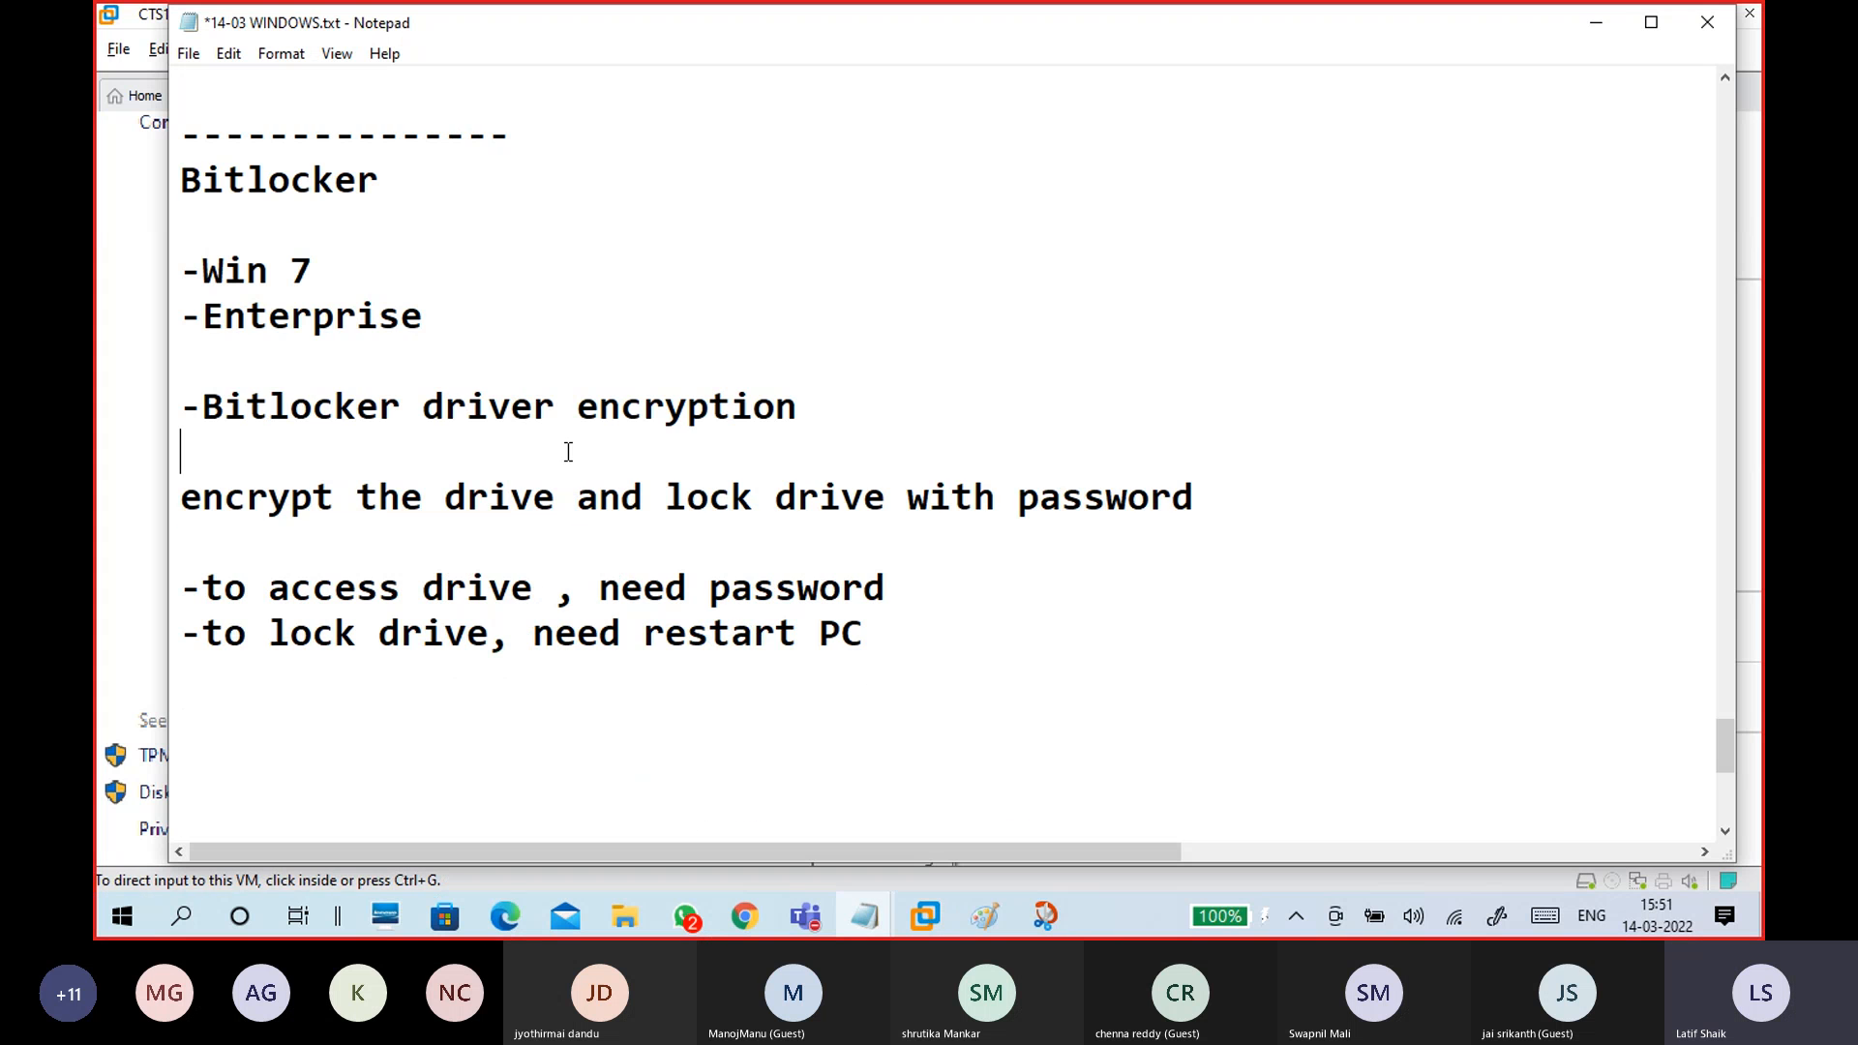
{"action": "scroll", "coordinate": [591, 525], "scroll_direction": "down", "scroll_amount": 1}
{"action": "type", "text": "-protect"}
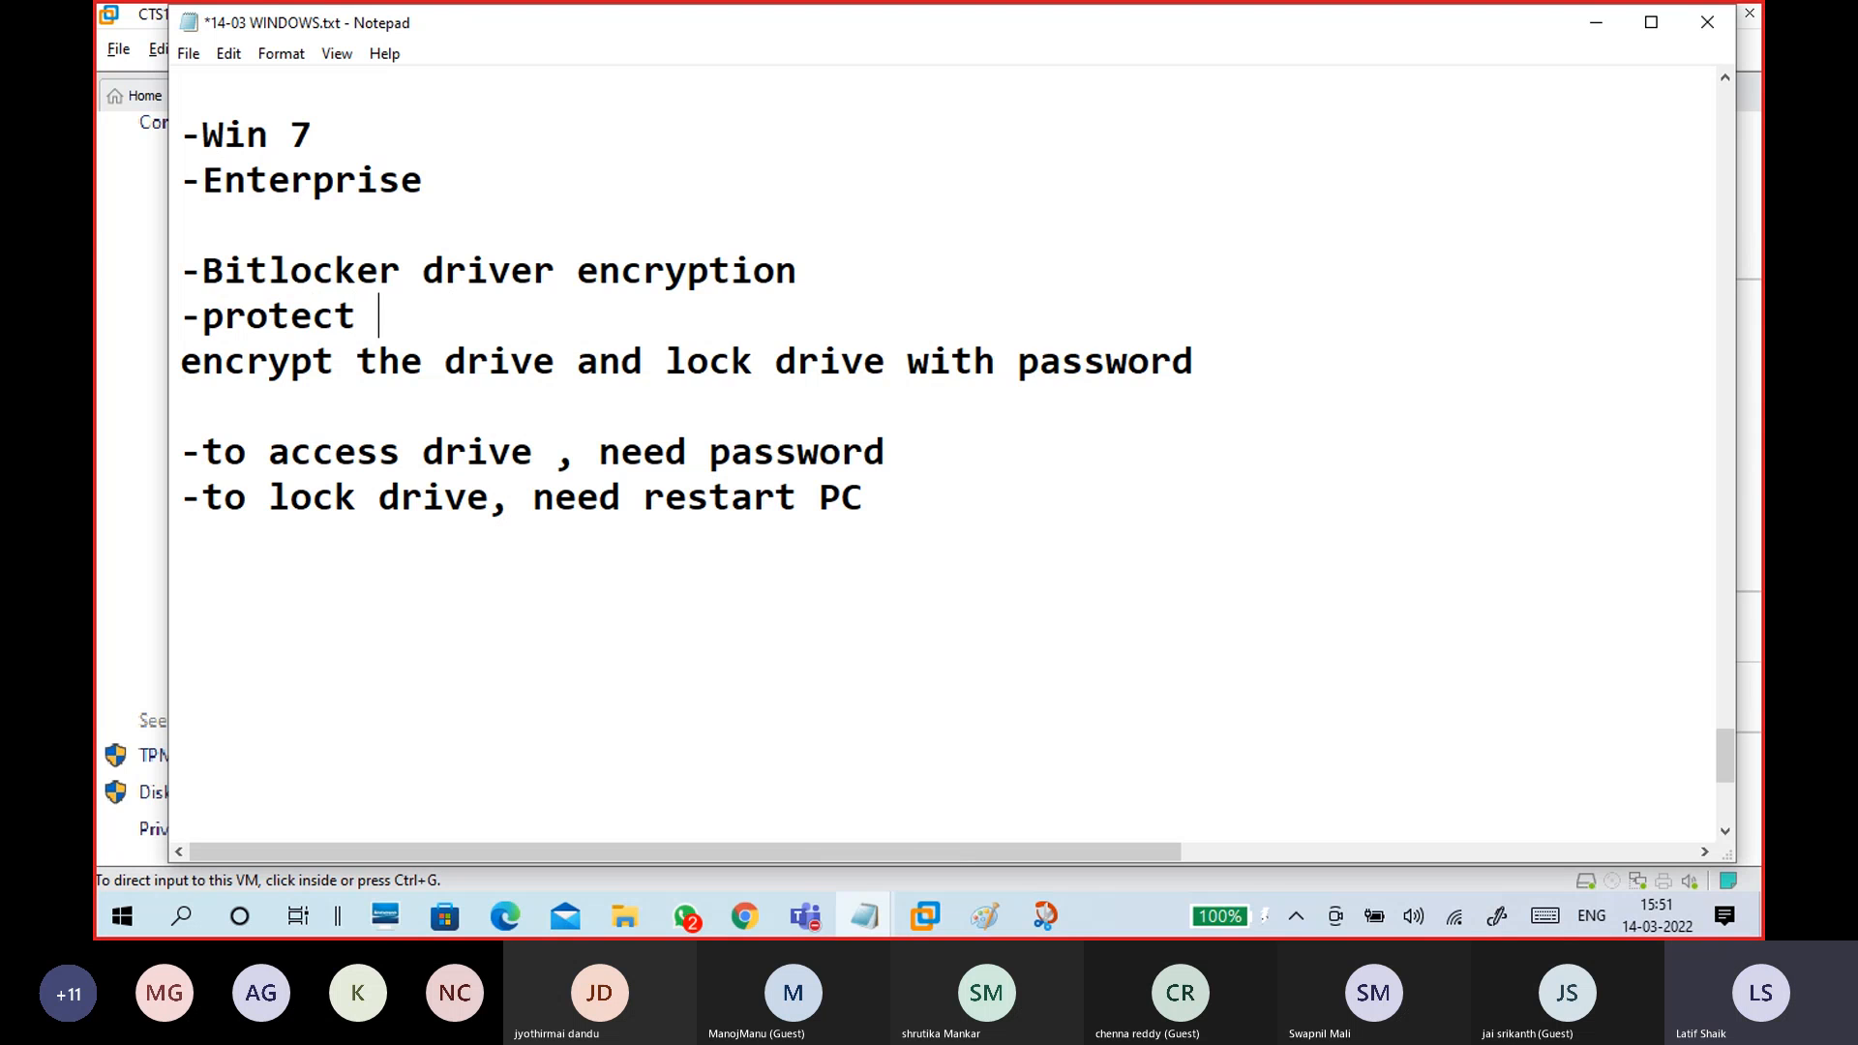
{"action": "type", "text": " your files"}
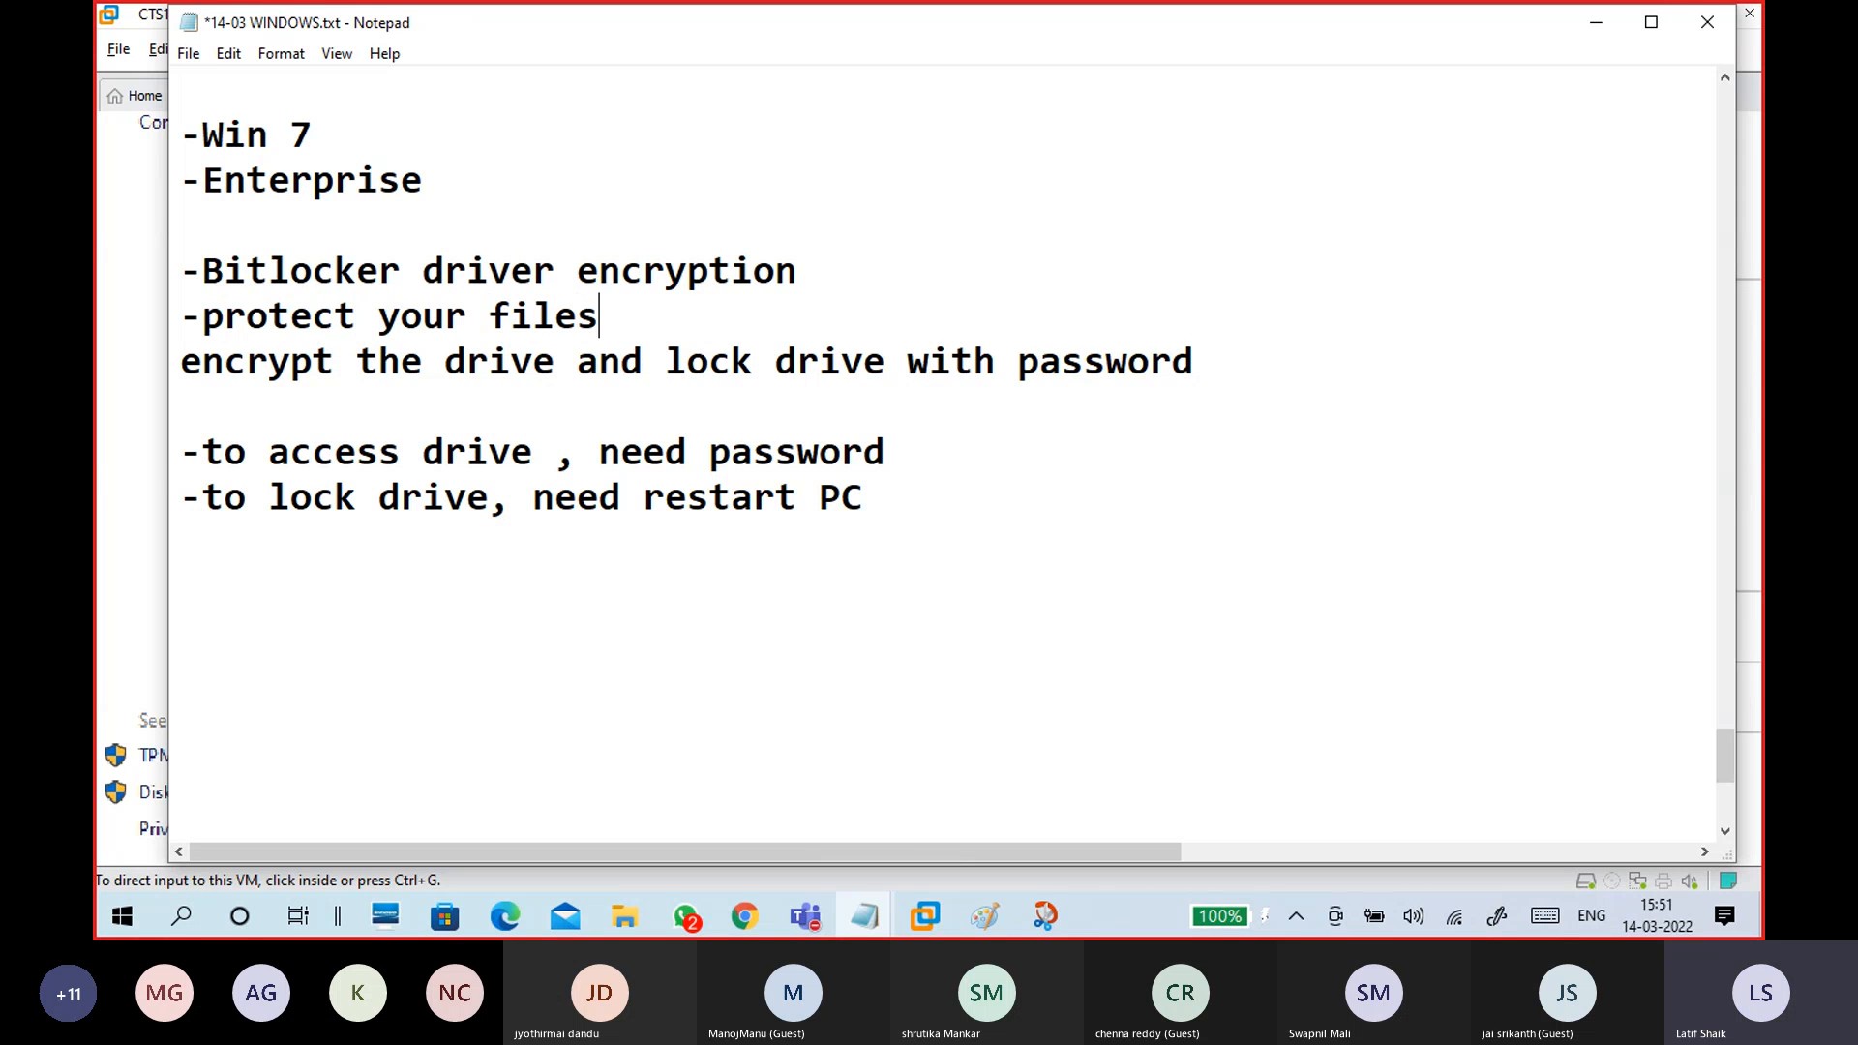
{"action": "type", "text": " and foler"}
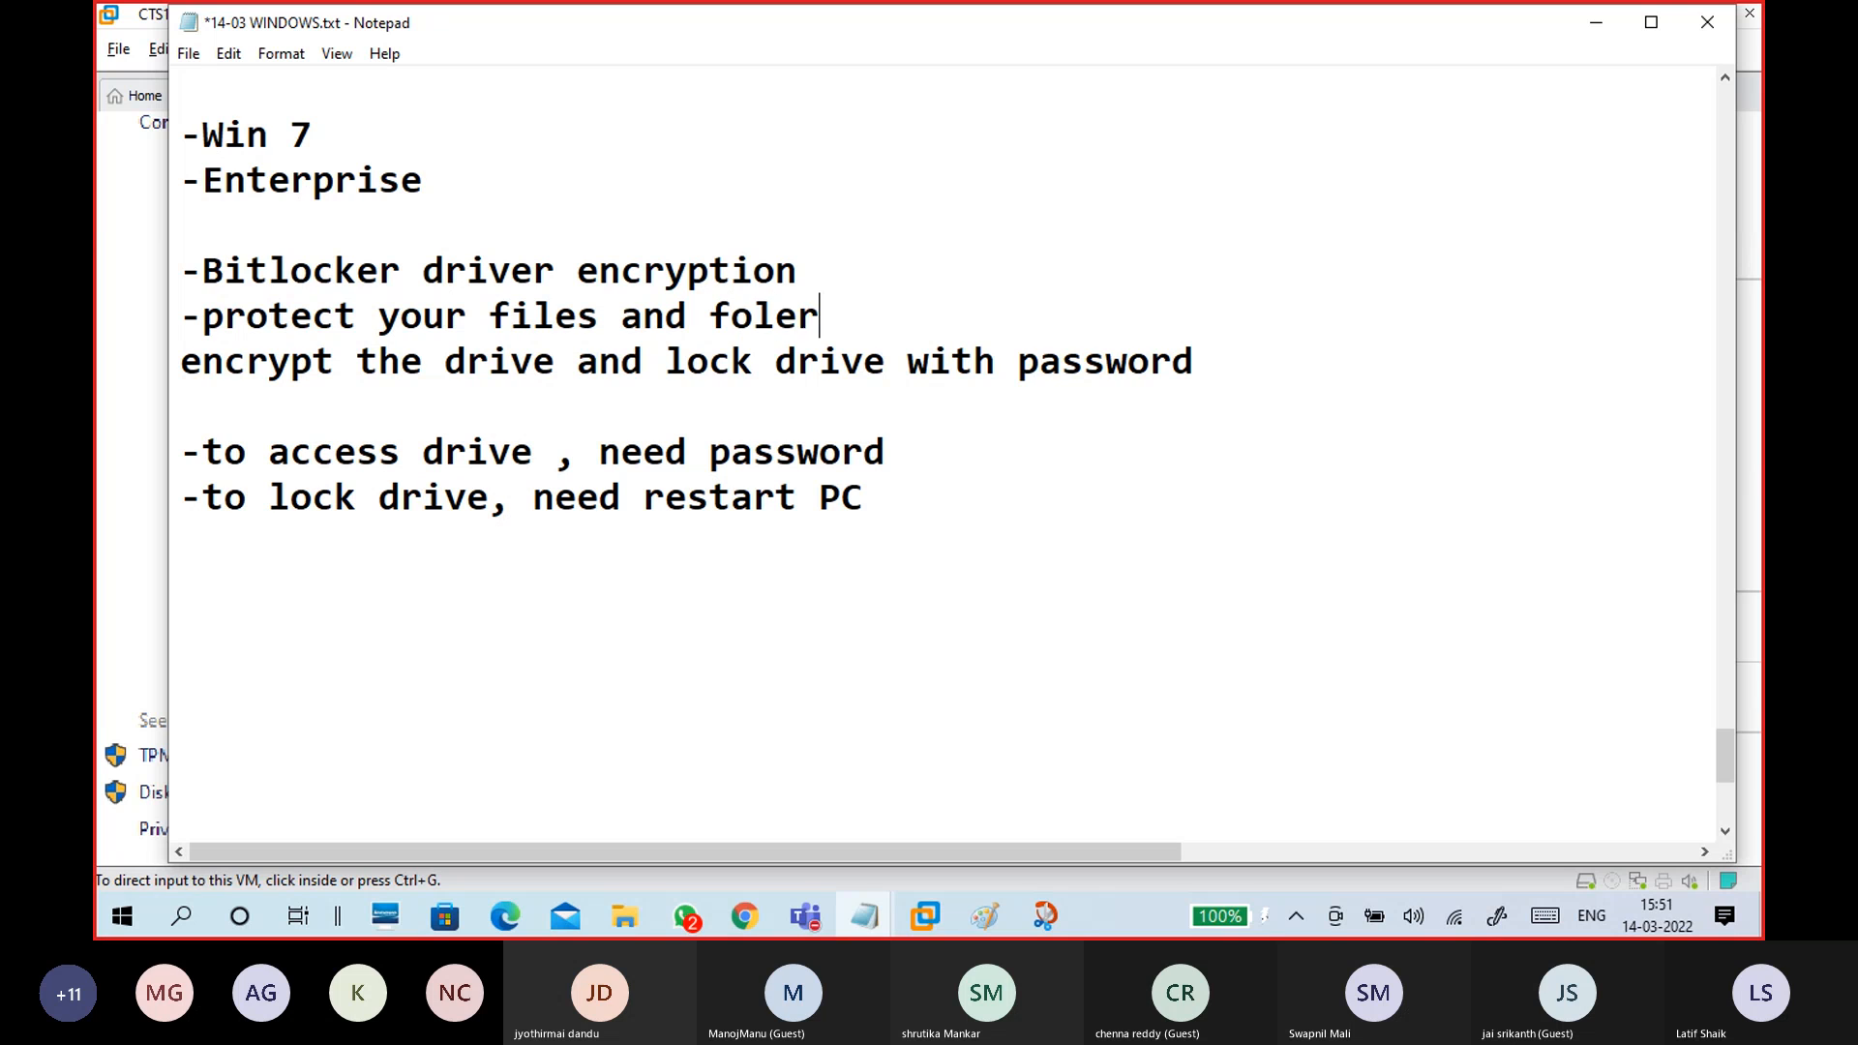
{"action": "key", "text": "BackSpace"}
{"action": "type", "text": "der from a"}
{"action": "key", "text": "BackSpace"}
{"action": "type", "text": "unath"}
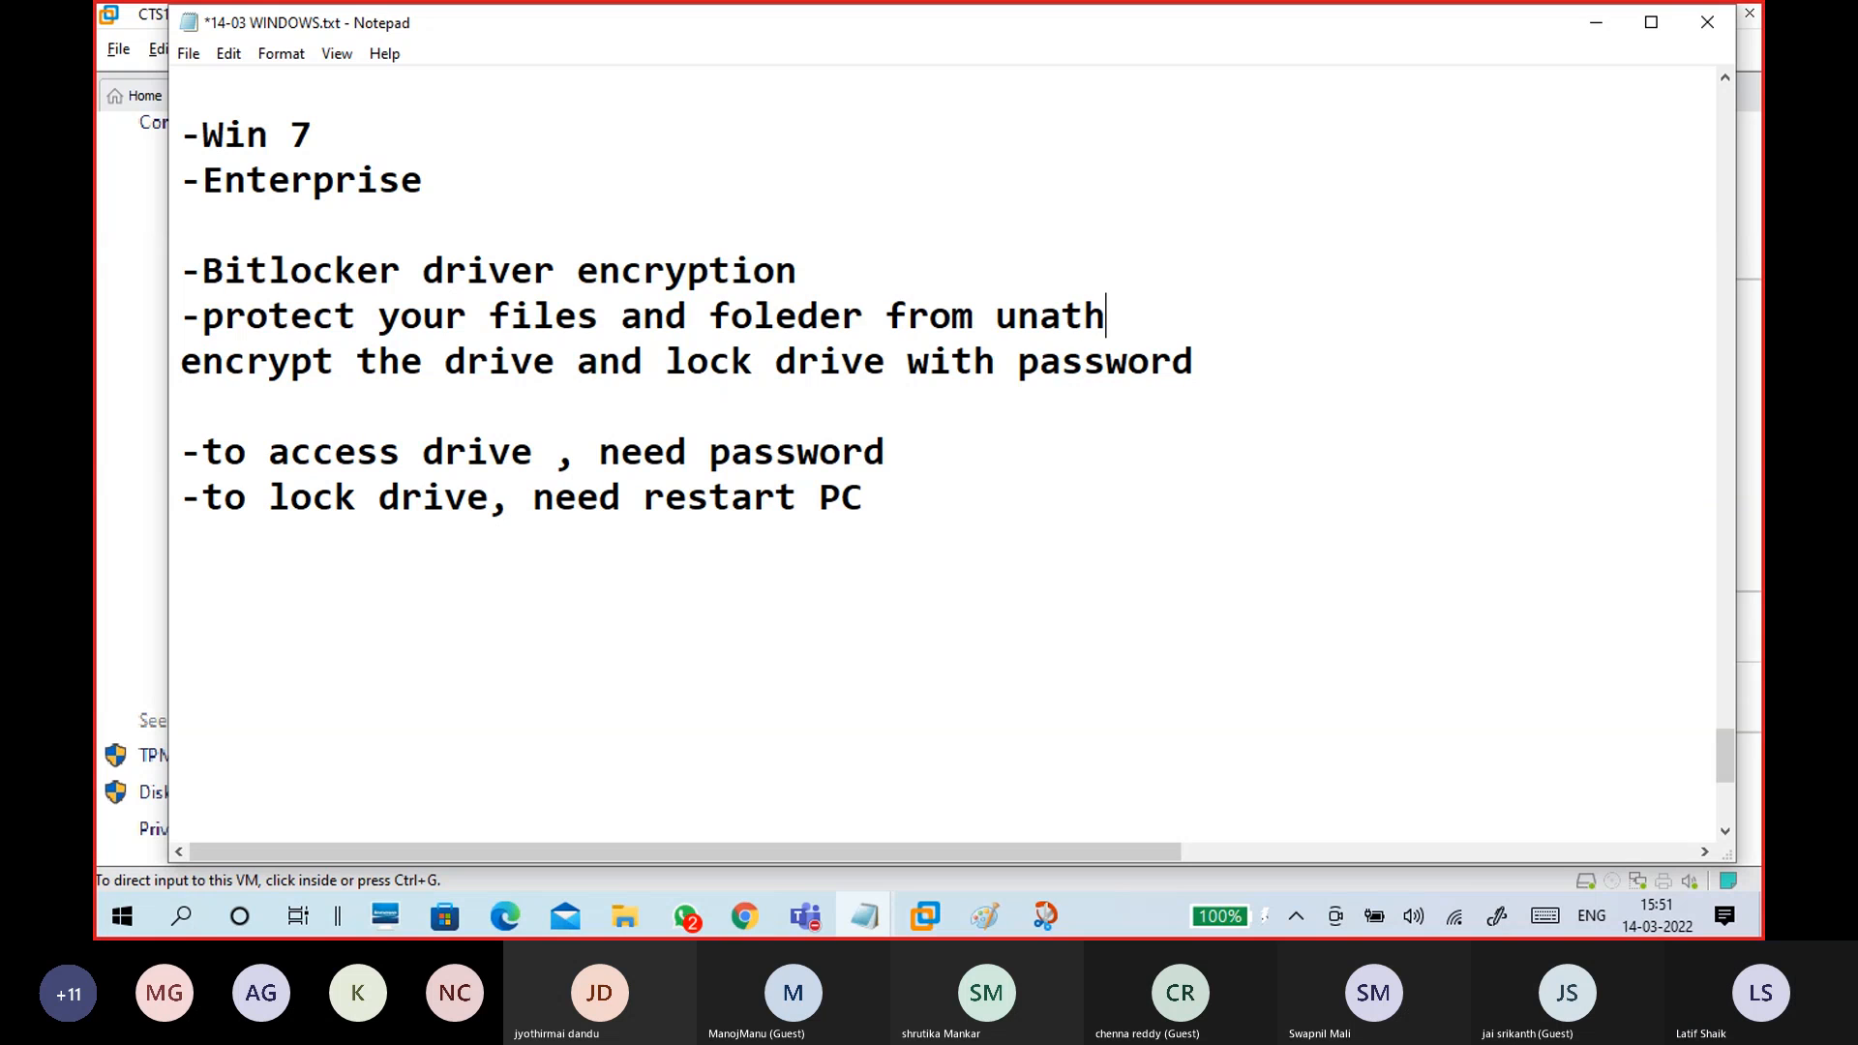
{"action": "key", "text": "BackSpace"}
{"action": "key", "text": "BackSpace"}
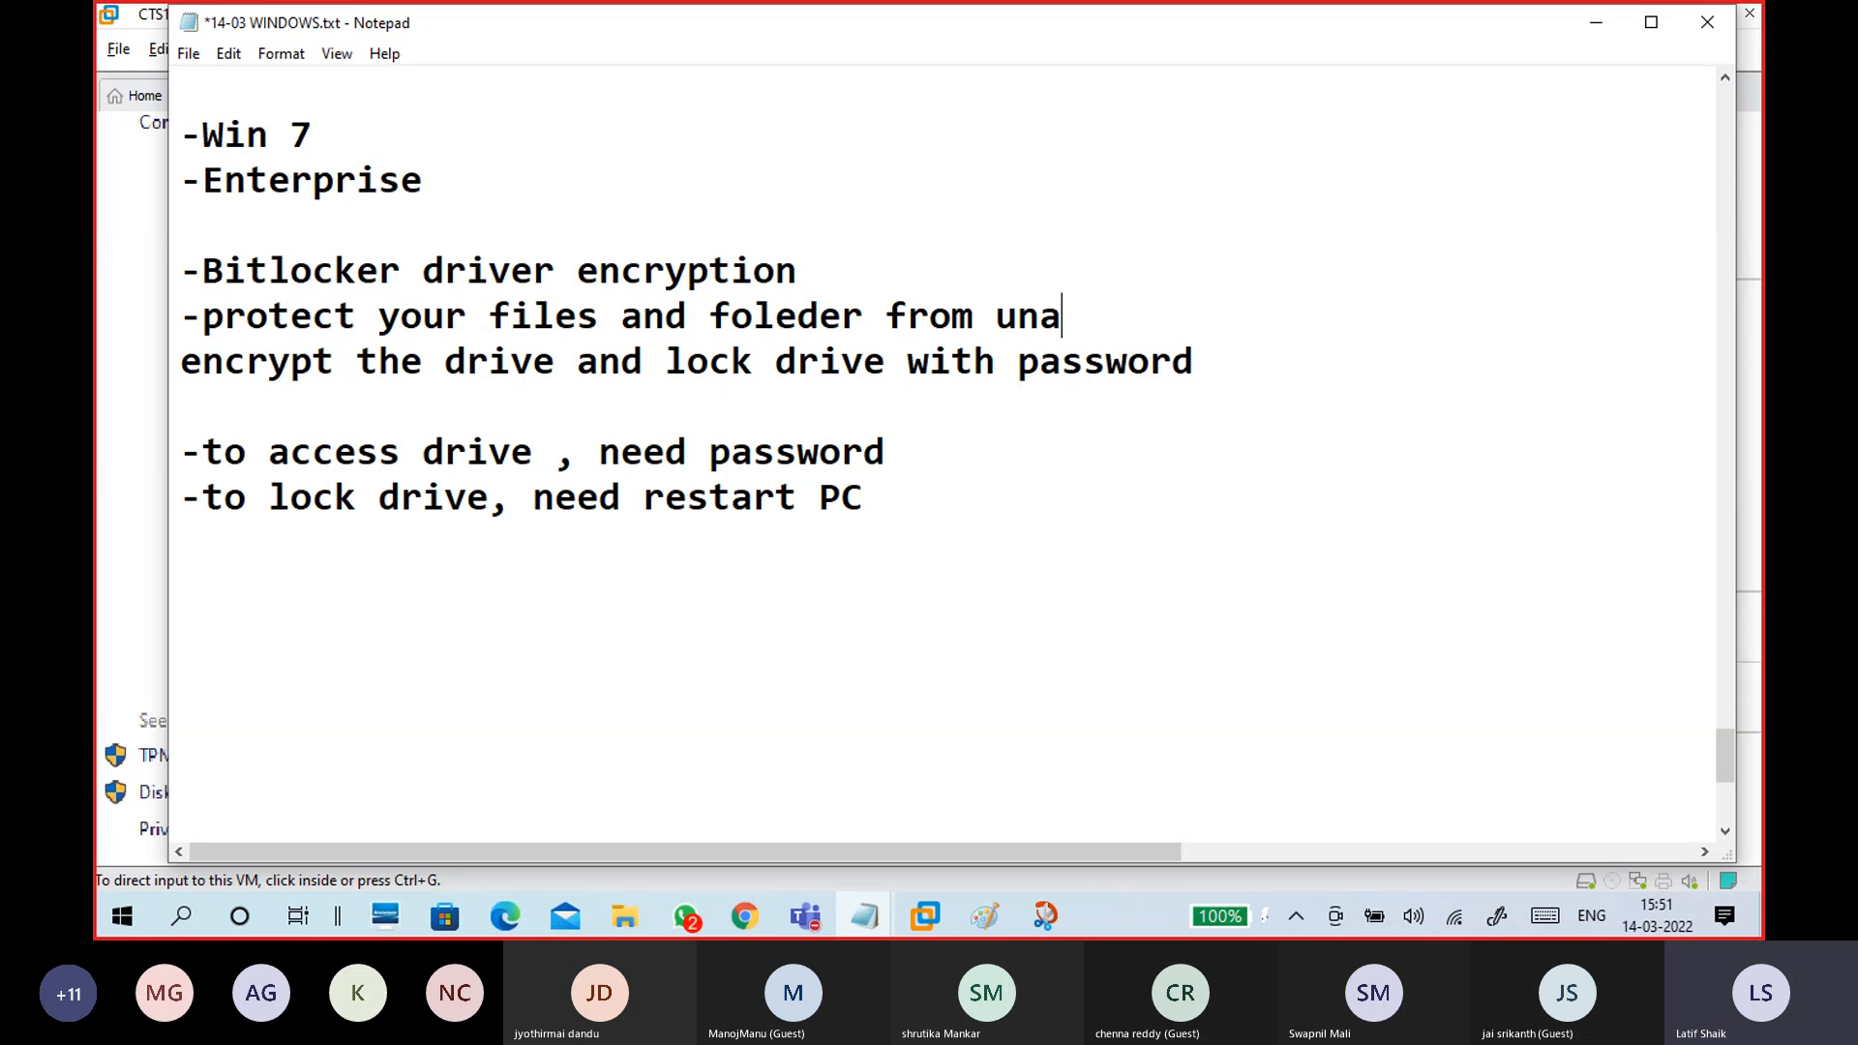
{"action": "type", "text": "theri"}
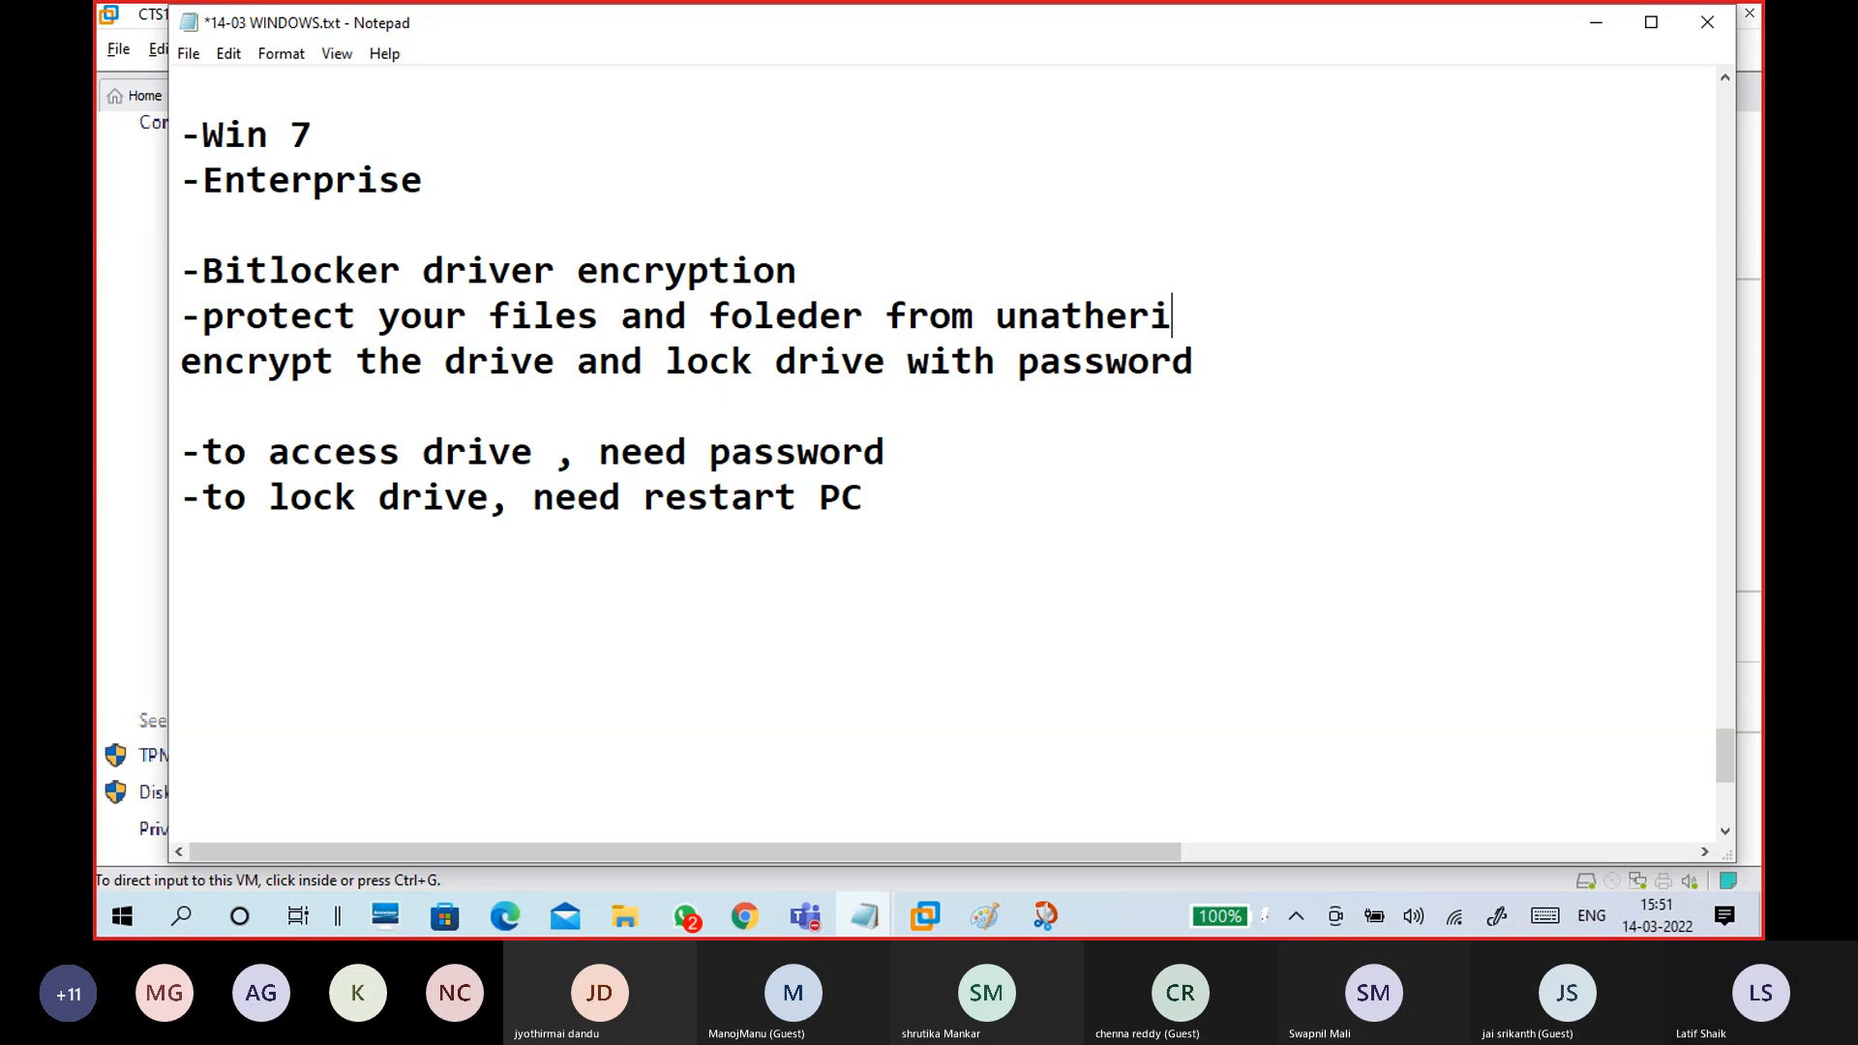
{"action": "type", "text": "zed axx"}
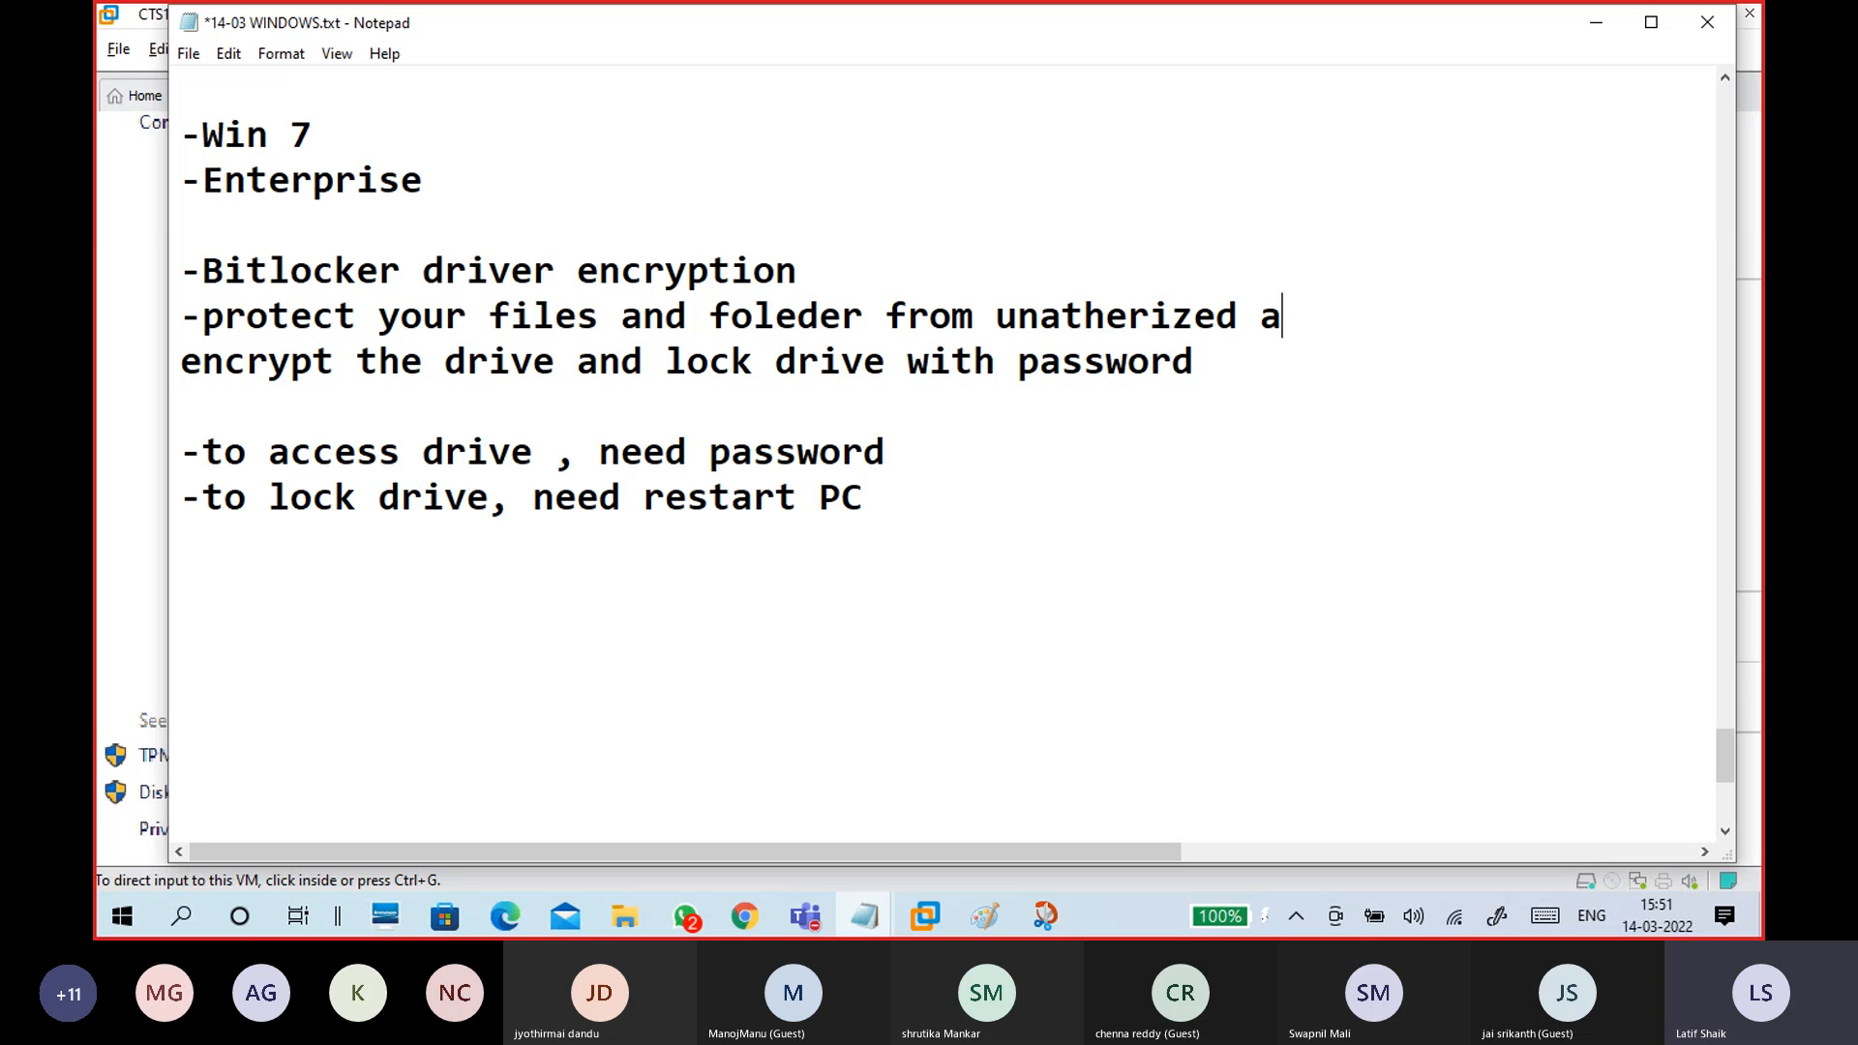
{"action": "key", "text": "BackSpace"}
{"action": "key", "text": "BackSpace"}
{"action": "type", "text": "ccess"}
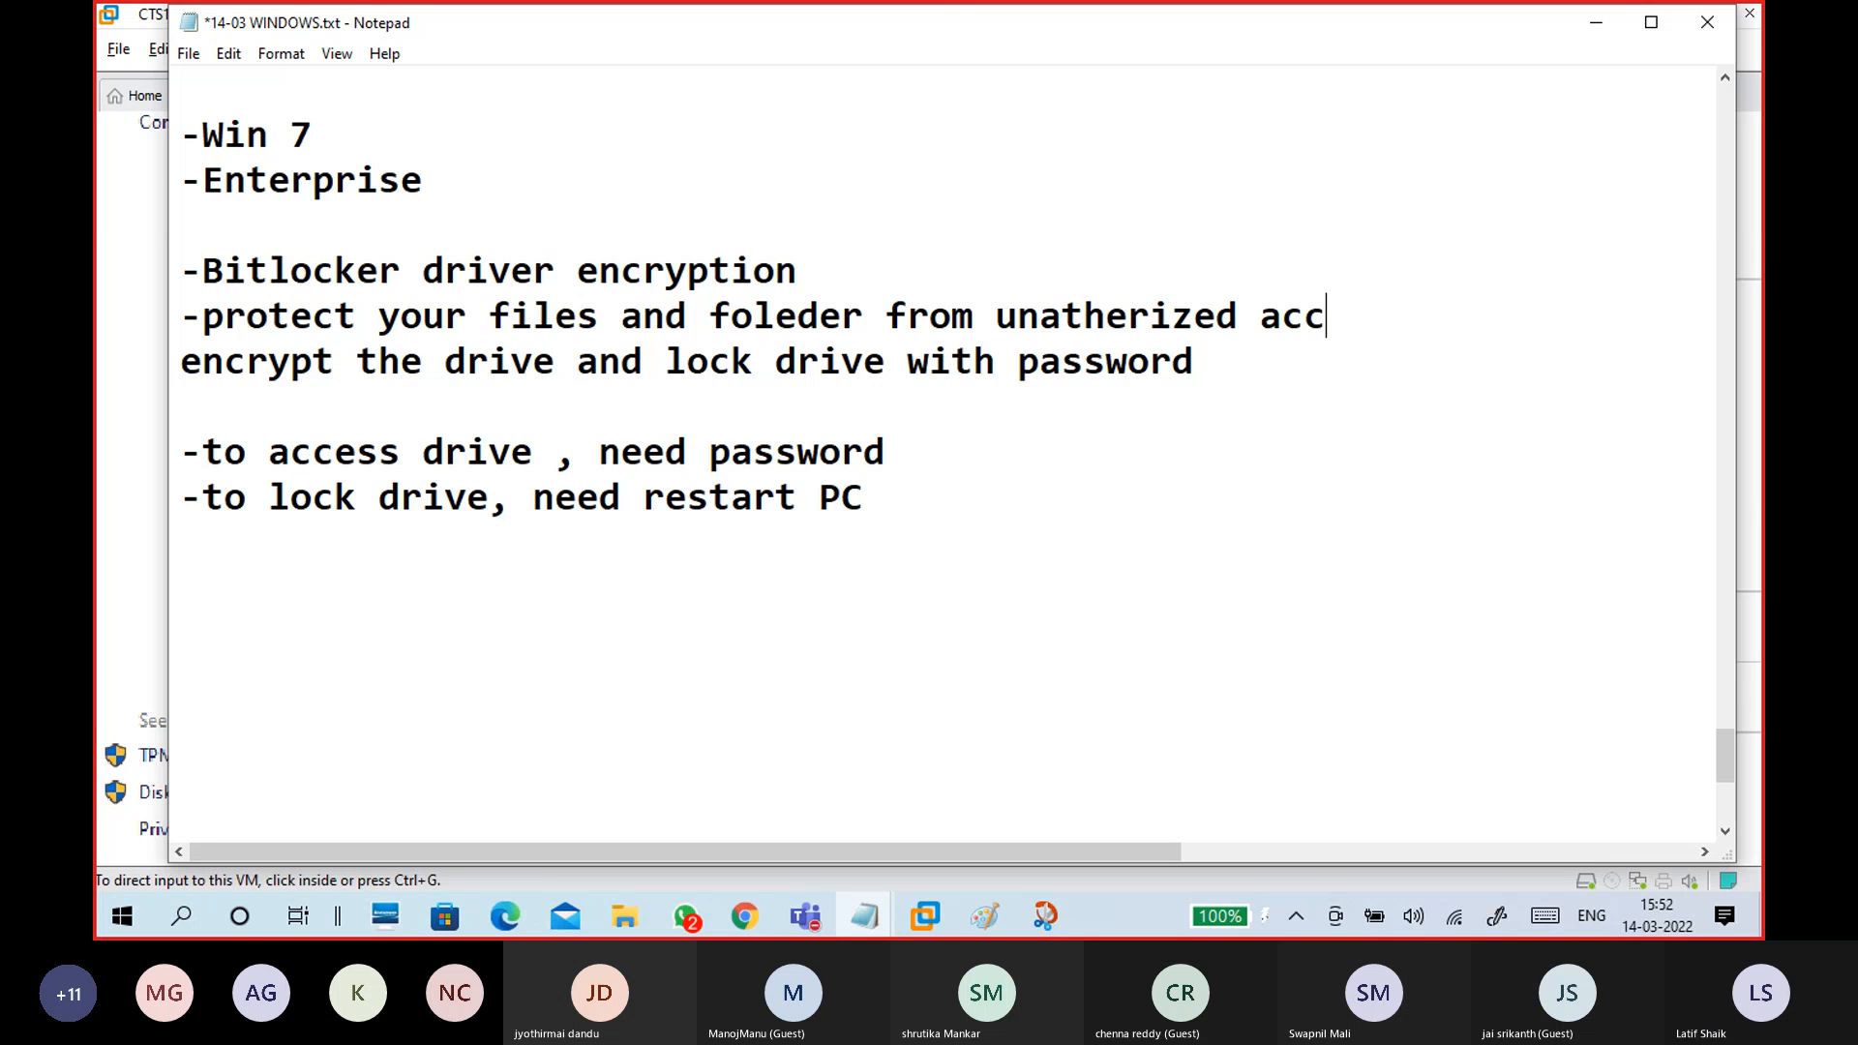
{"action": "key", "text": "Return"}
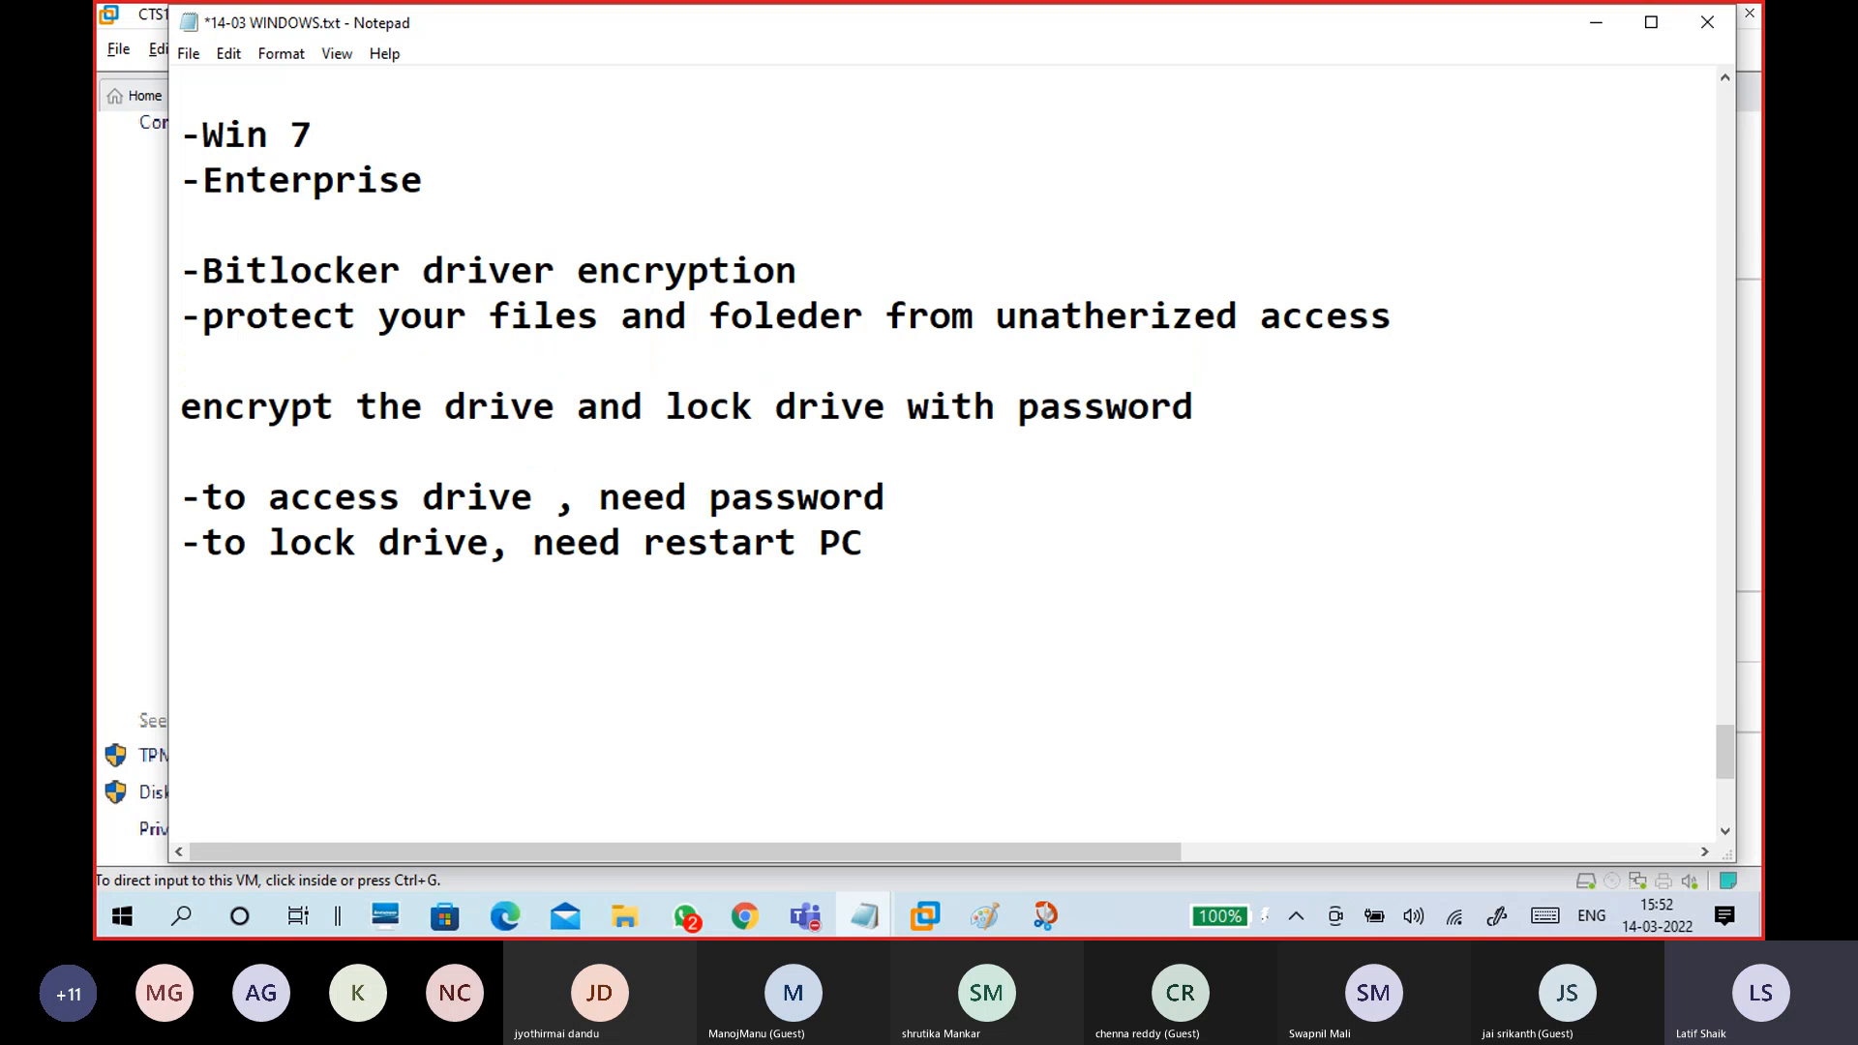
{"action": "left_click", "coordinate": [1595, 22]}
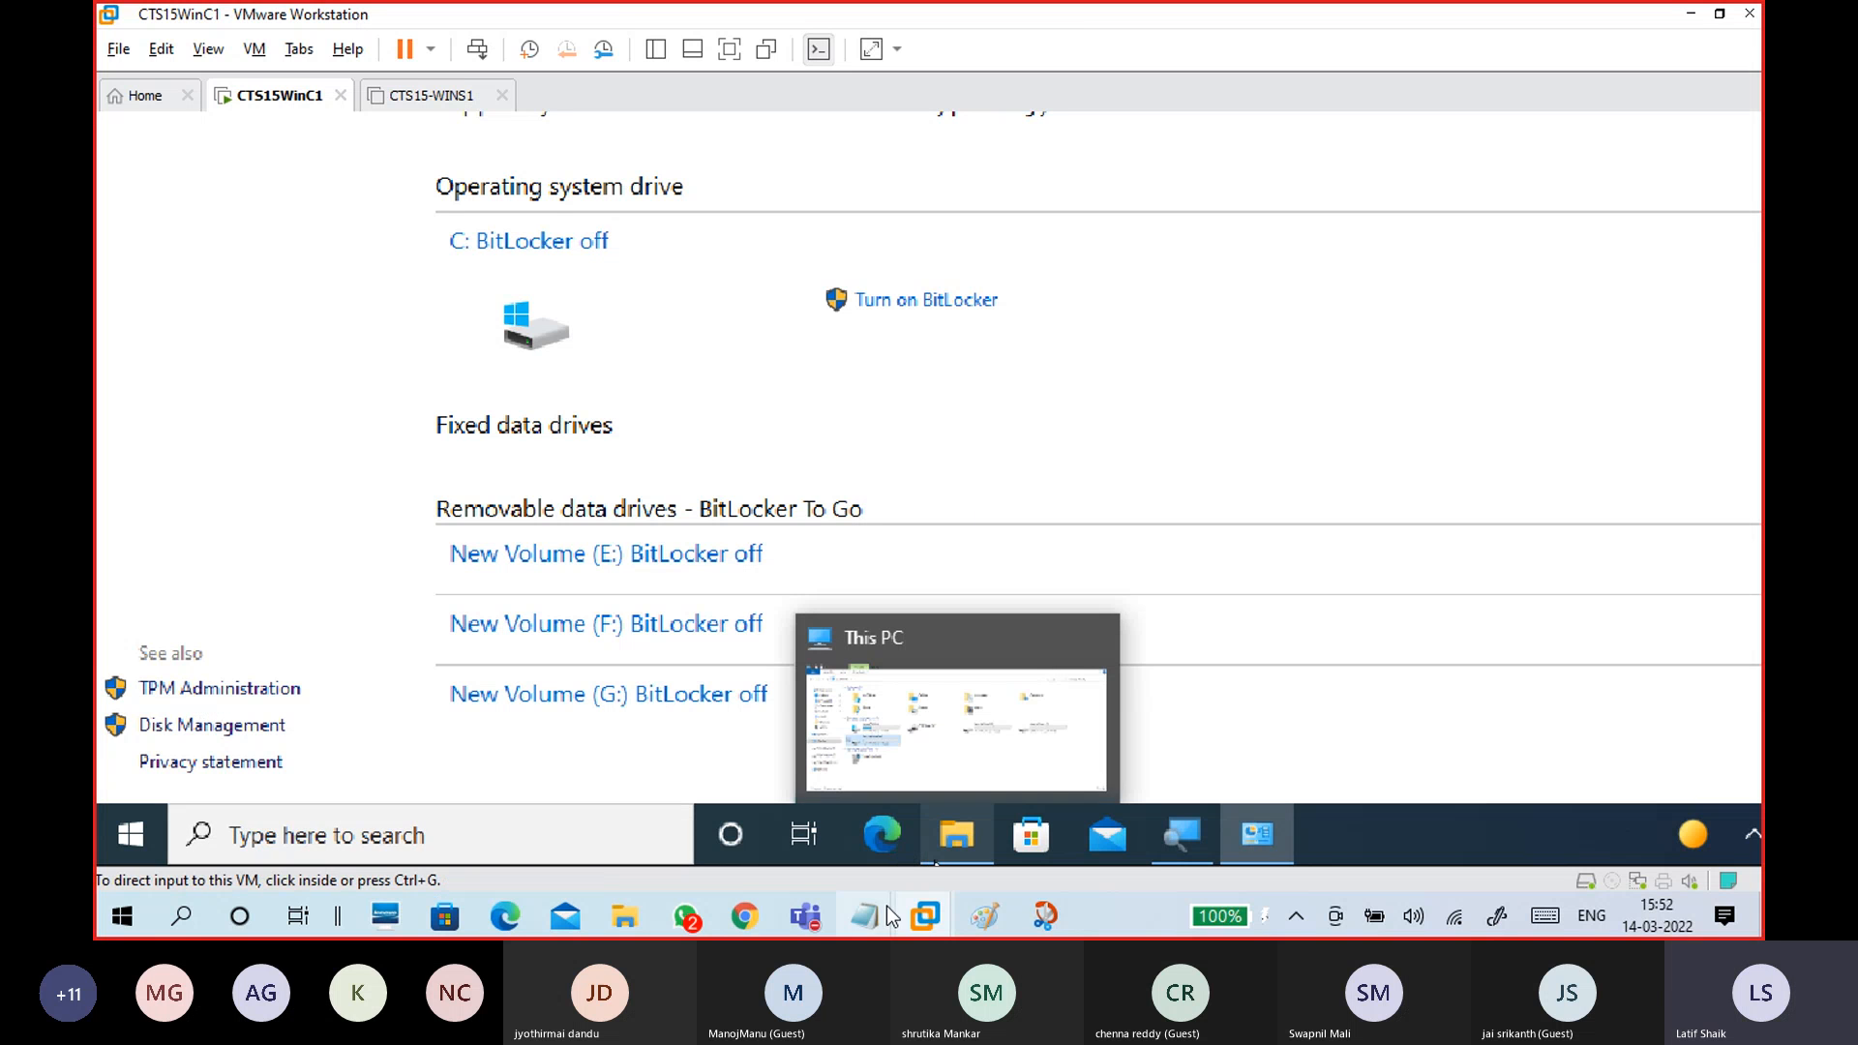
- Bring up the 14-03 WINDOWS.txt Notepad notes and add the line "TPM - Trusted Platform Module" below the restart note
{"action": "mouse_move", "coordinate": [888, 914]}
{"action": "left_click", "coordinate": [917, 833]}
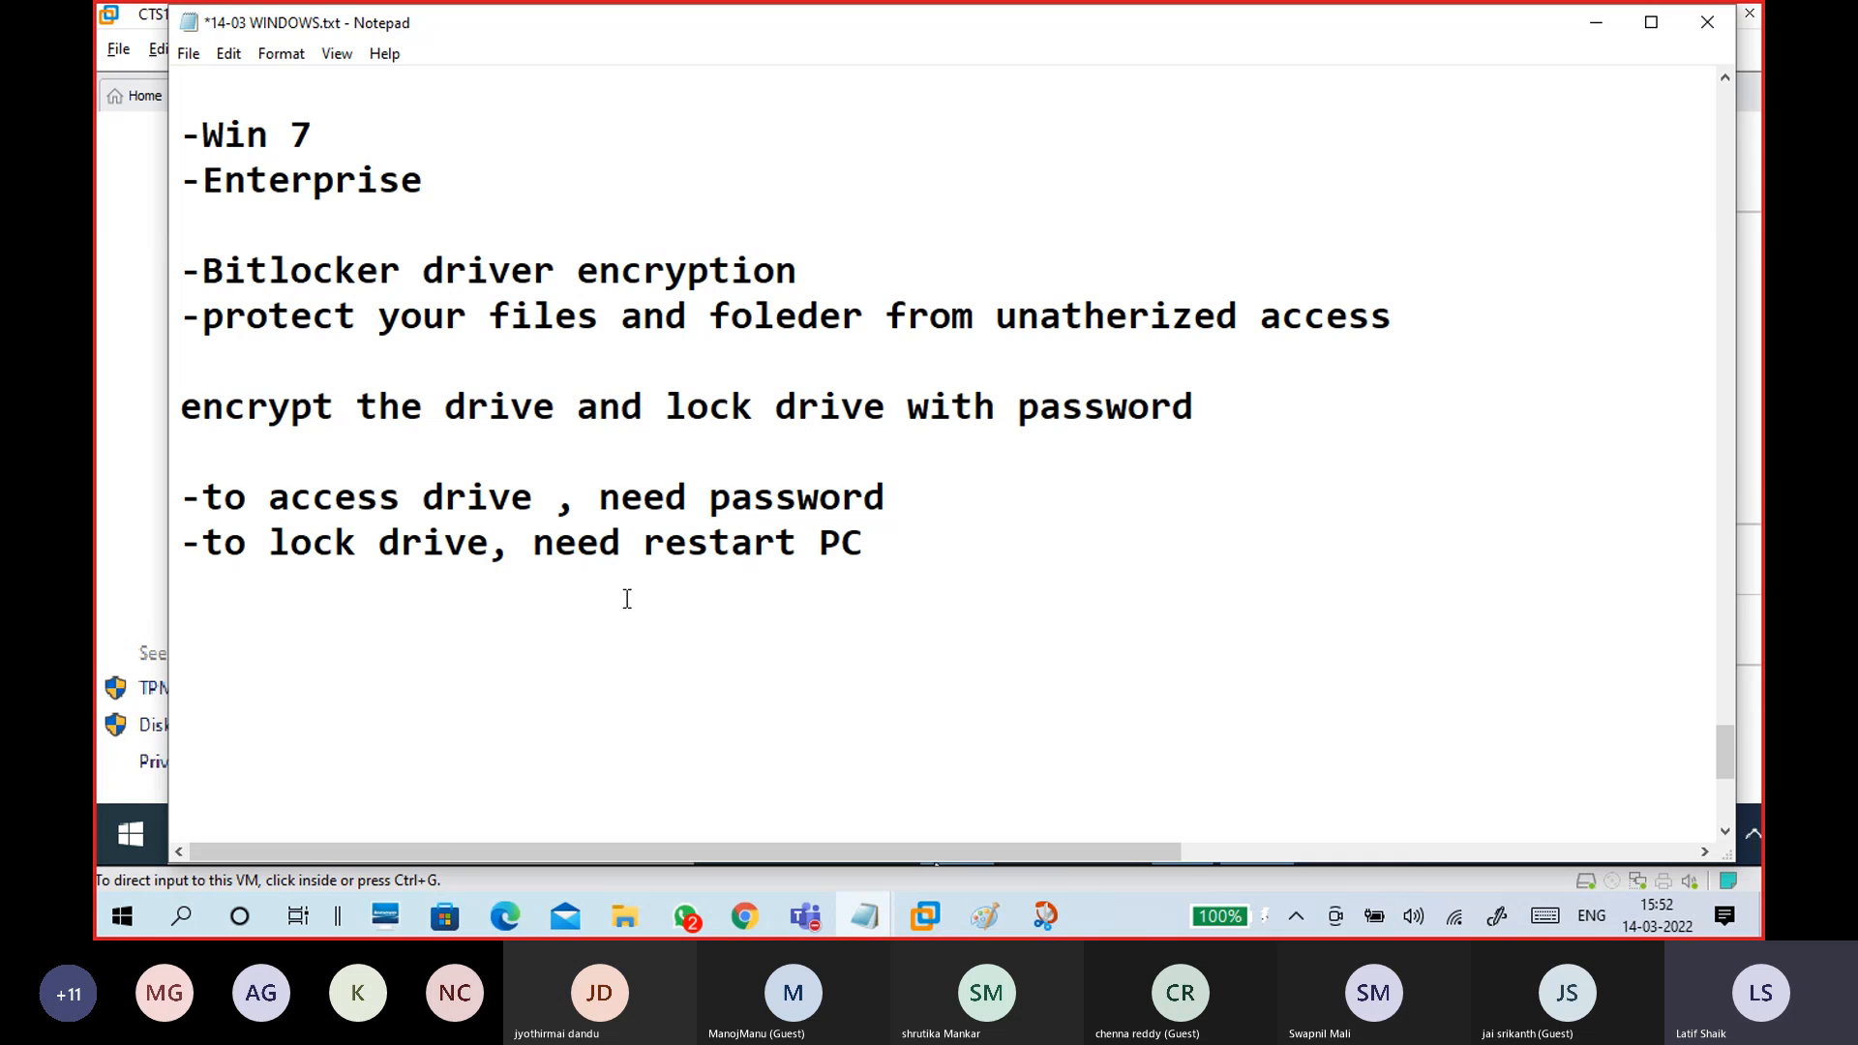
{"action": "type", "text": "TPM - T"}
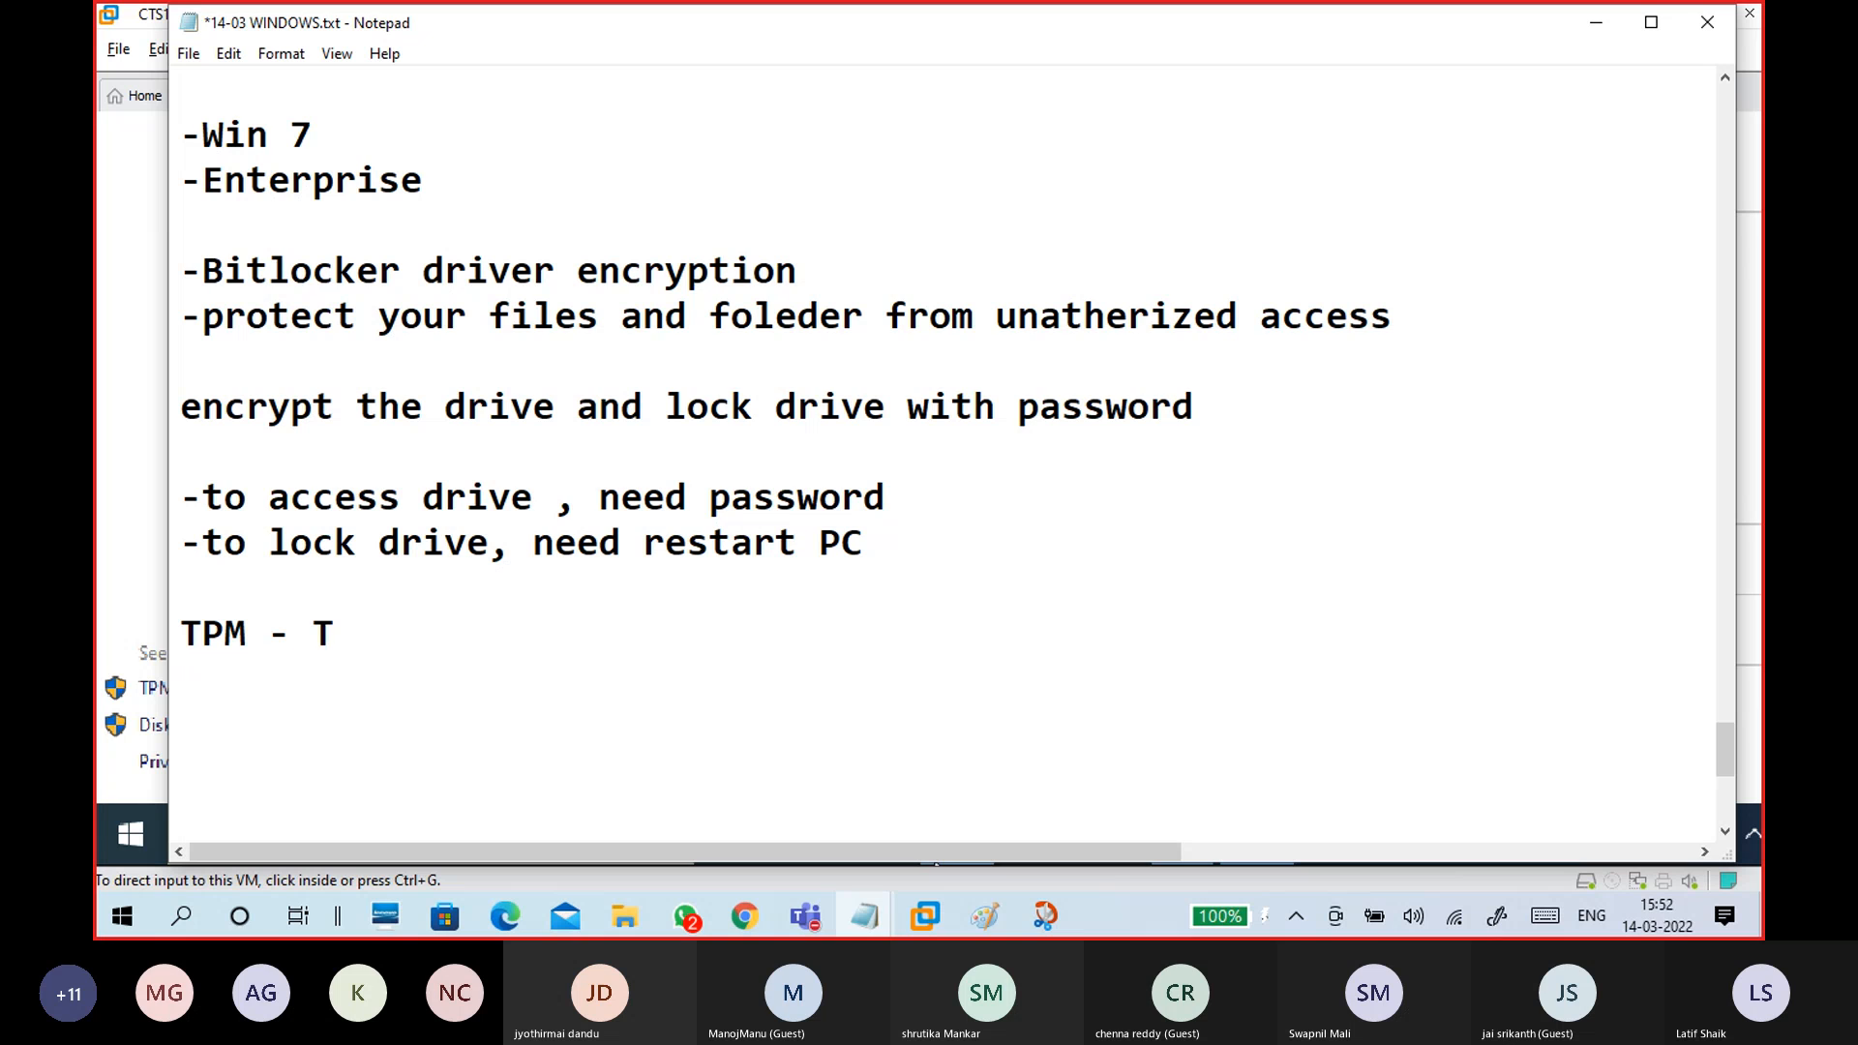
{"action": "type", "text": "rus"}
{"action": "key", "text": "BackSpace"}
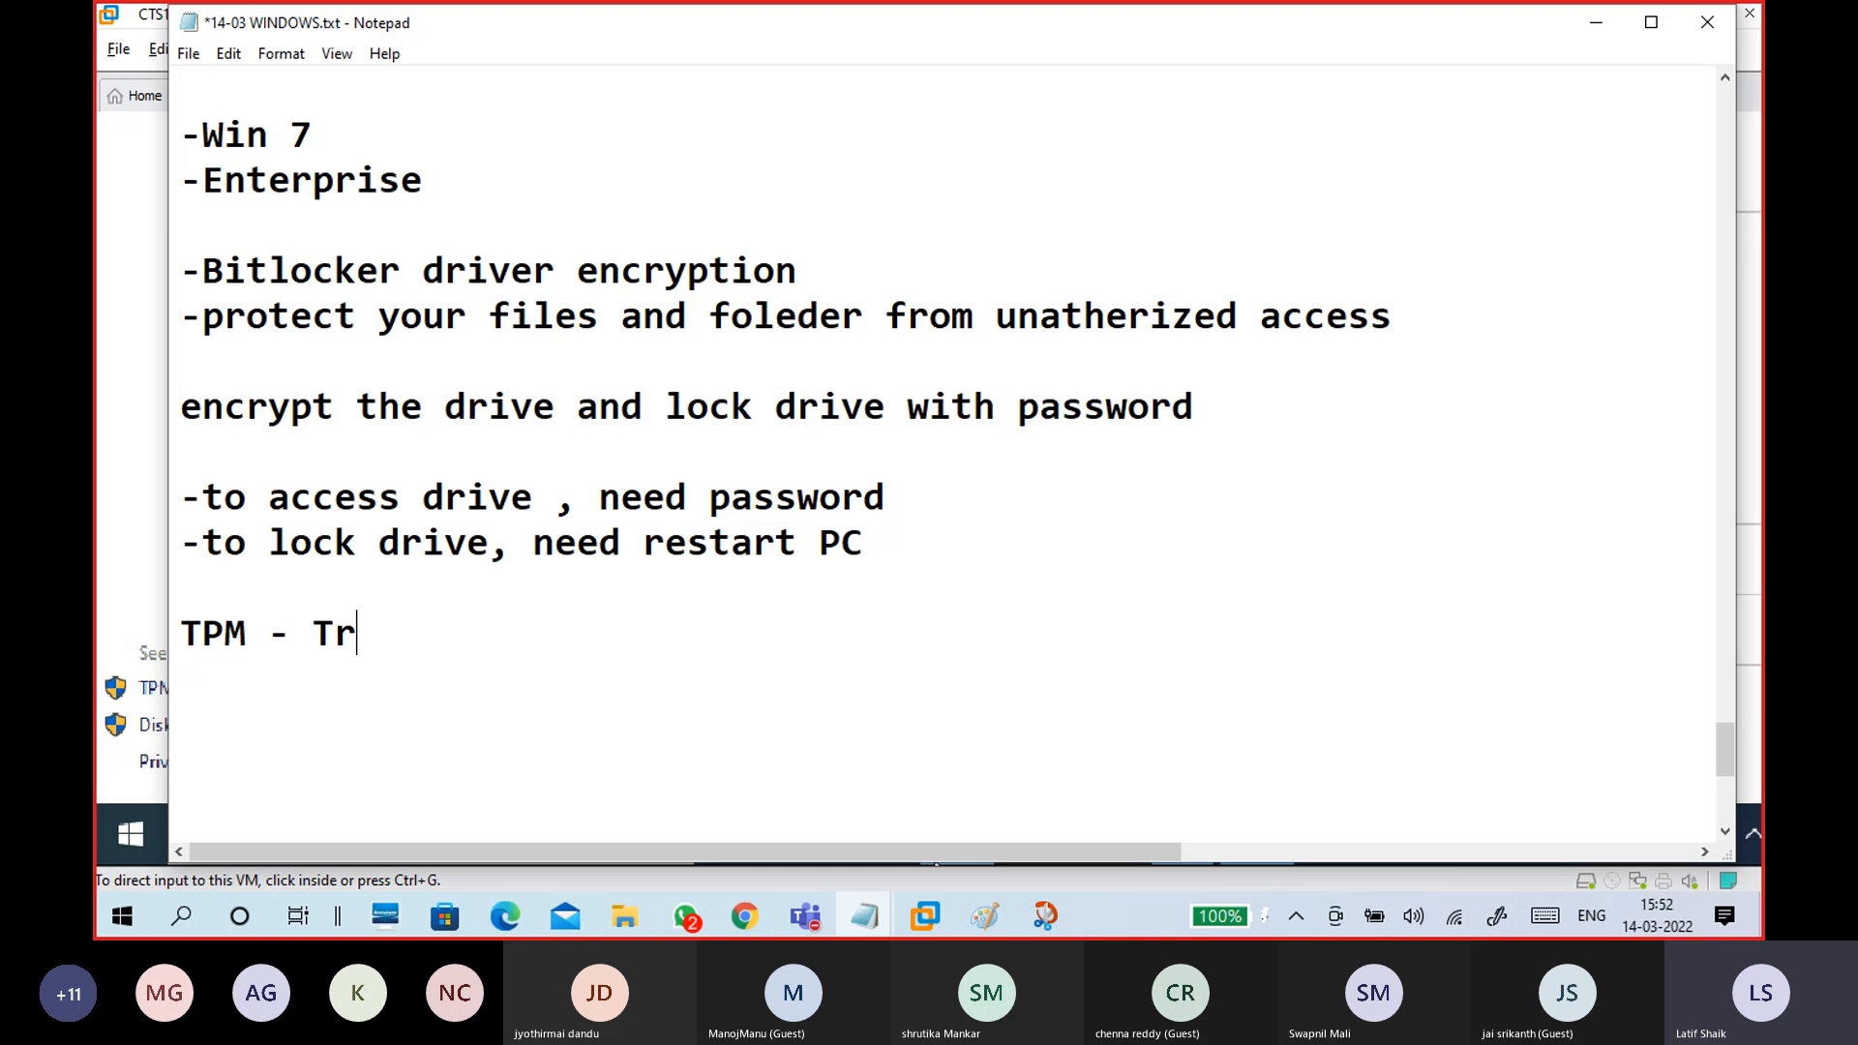
{"action": "type", "text": "uste"}
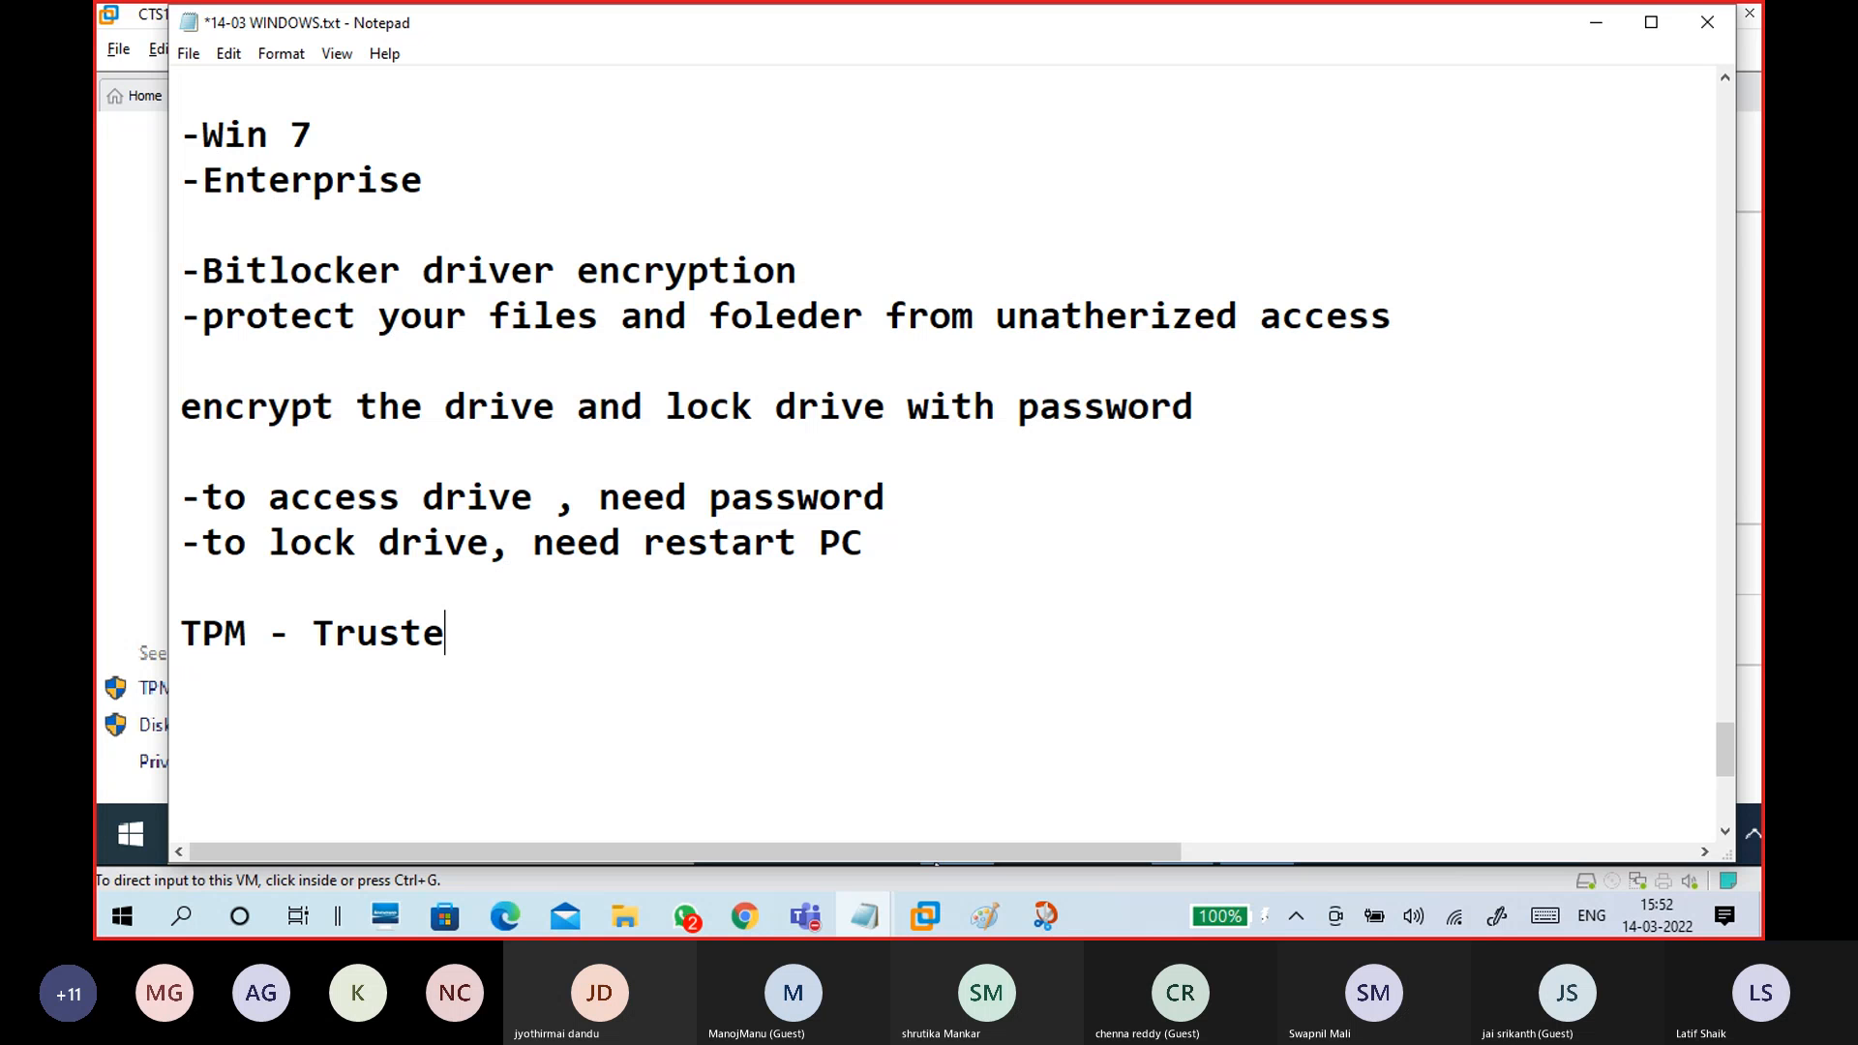
{"action": "type", "text": "d Plat"}
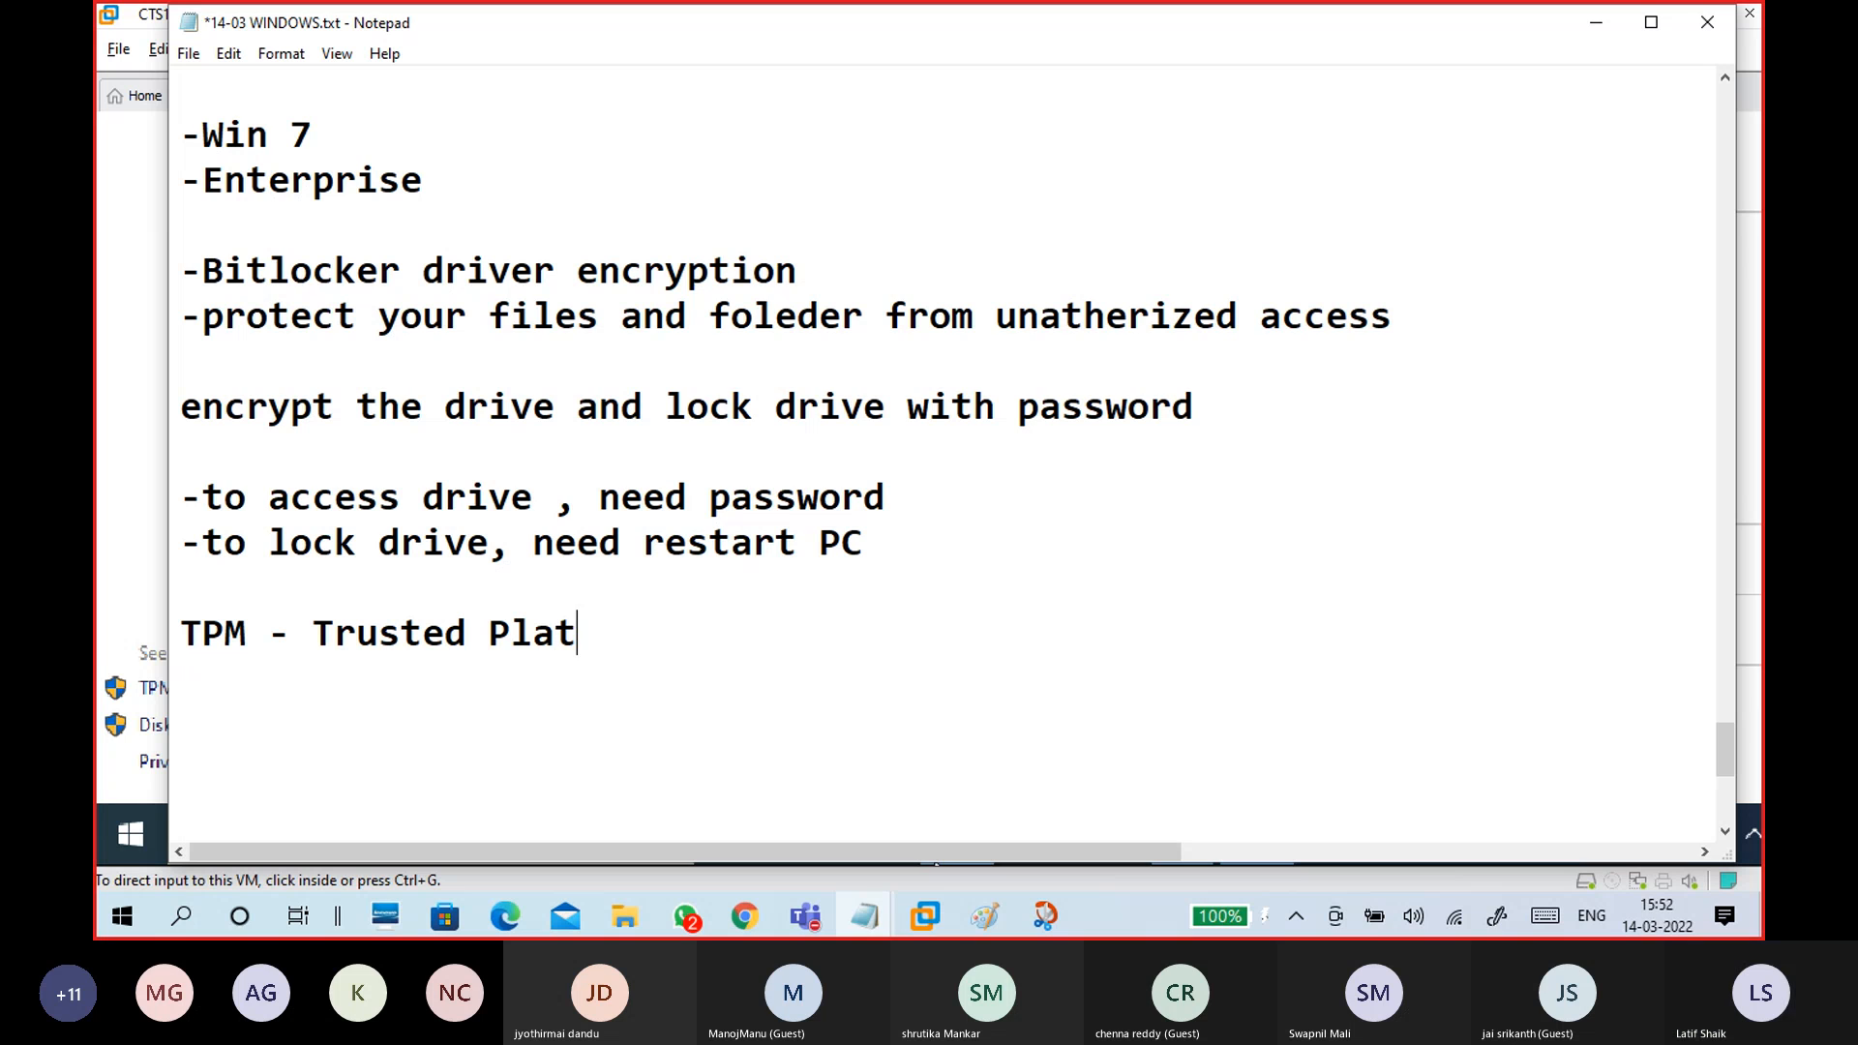
{"action": "type", "text": "form Modu"}
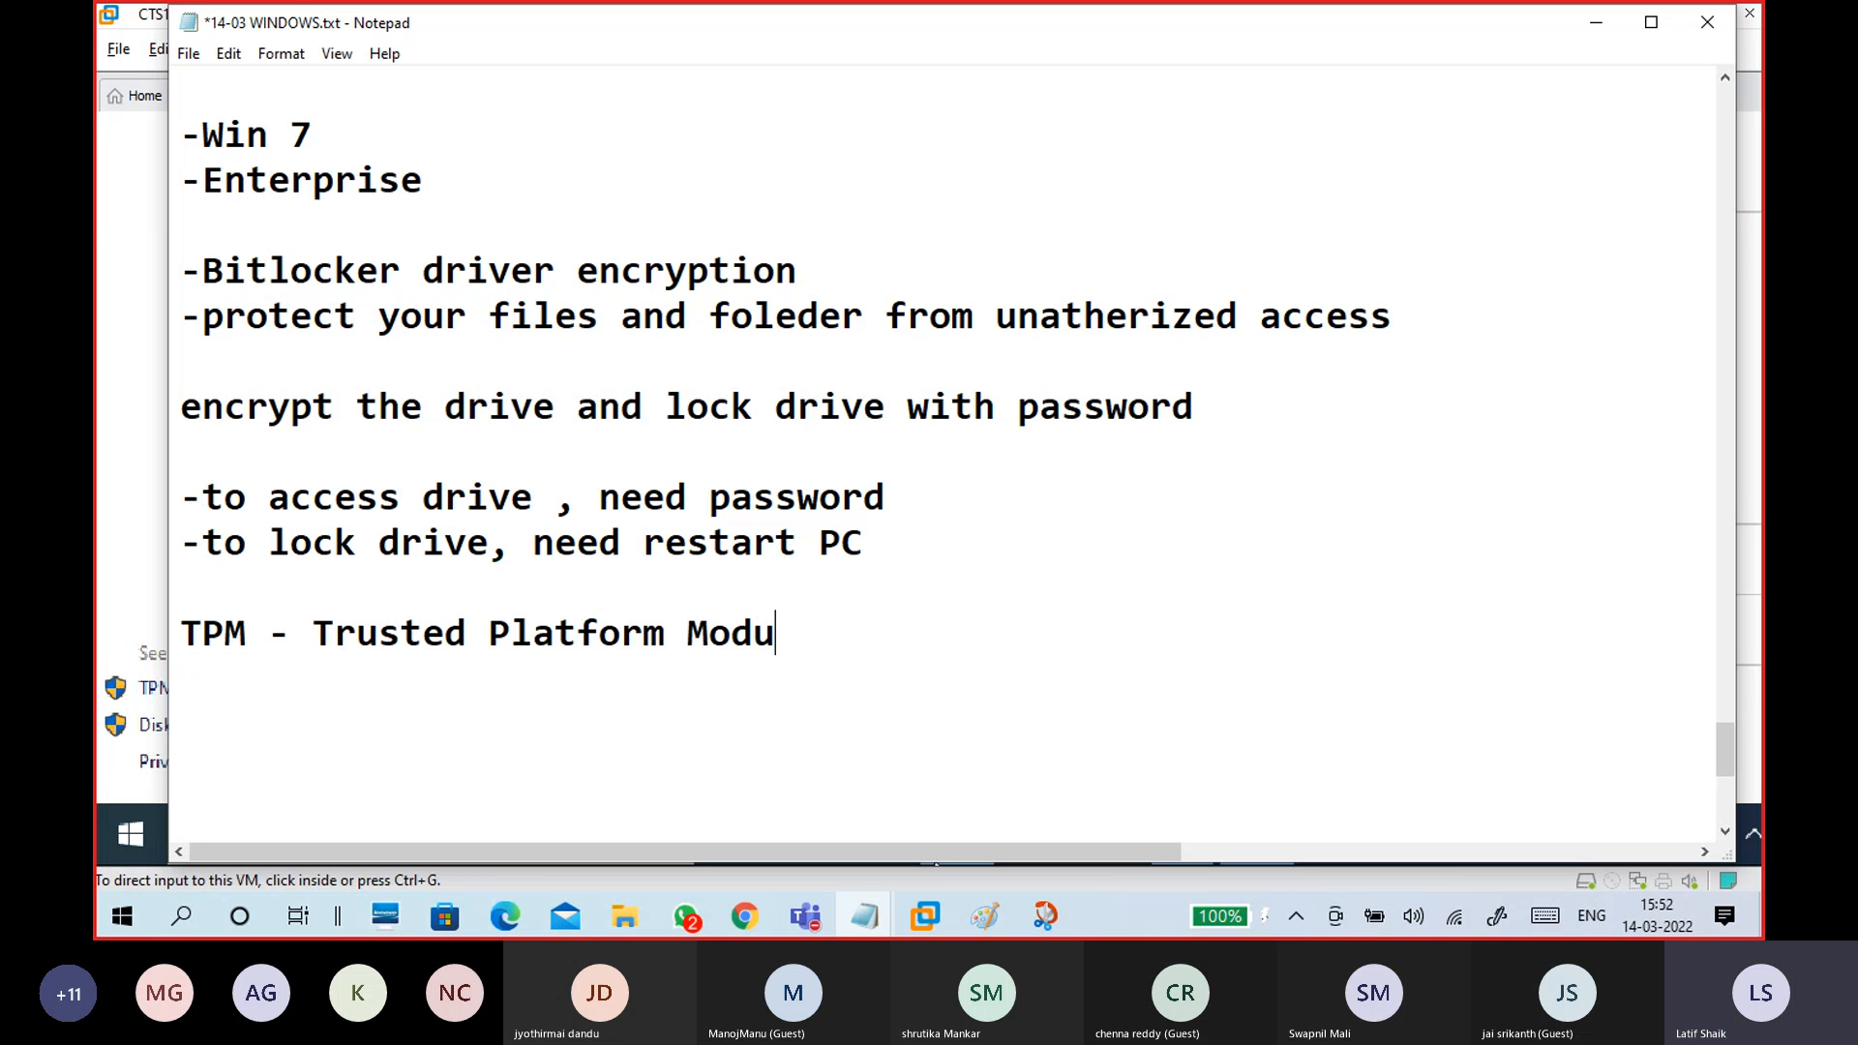
{"action": "type", "text": "le"}
{"action": "key", "text": "Return"}
{"action": "key", "text": "Return"}
- Open TPM Administration from the virtual machine's BitLocker page, read the TPM status on the local computer, and close the TPM management window
{"action": "left_click", "coordinate": [152, 599]}
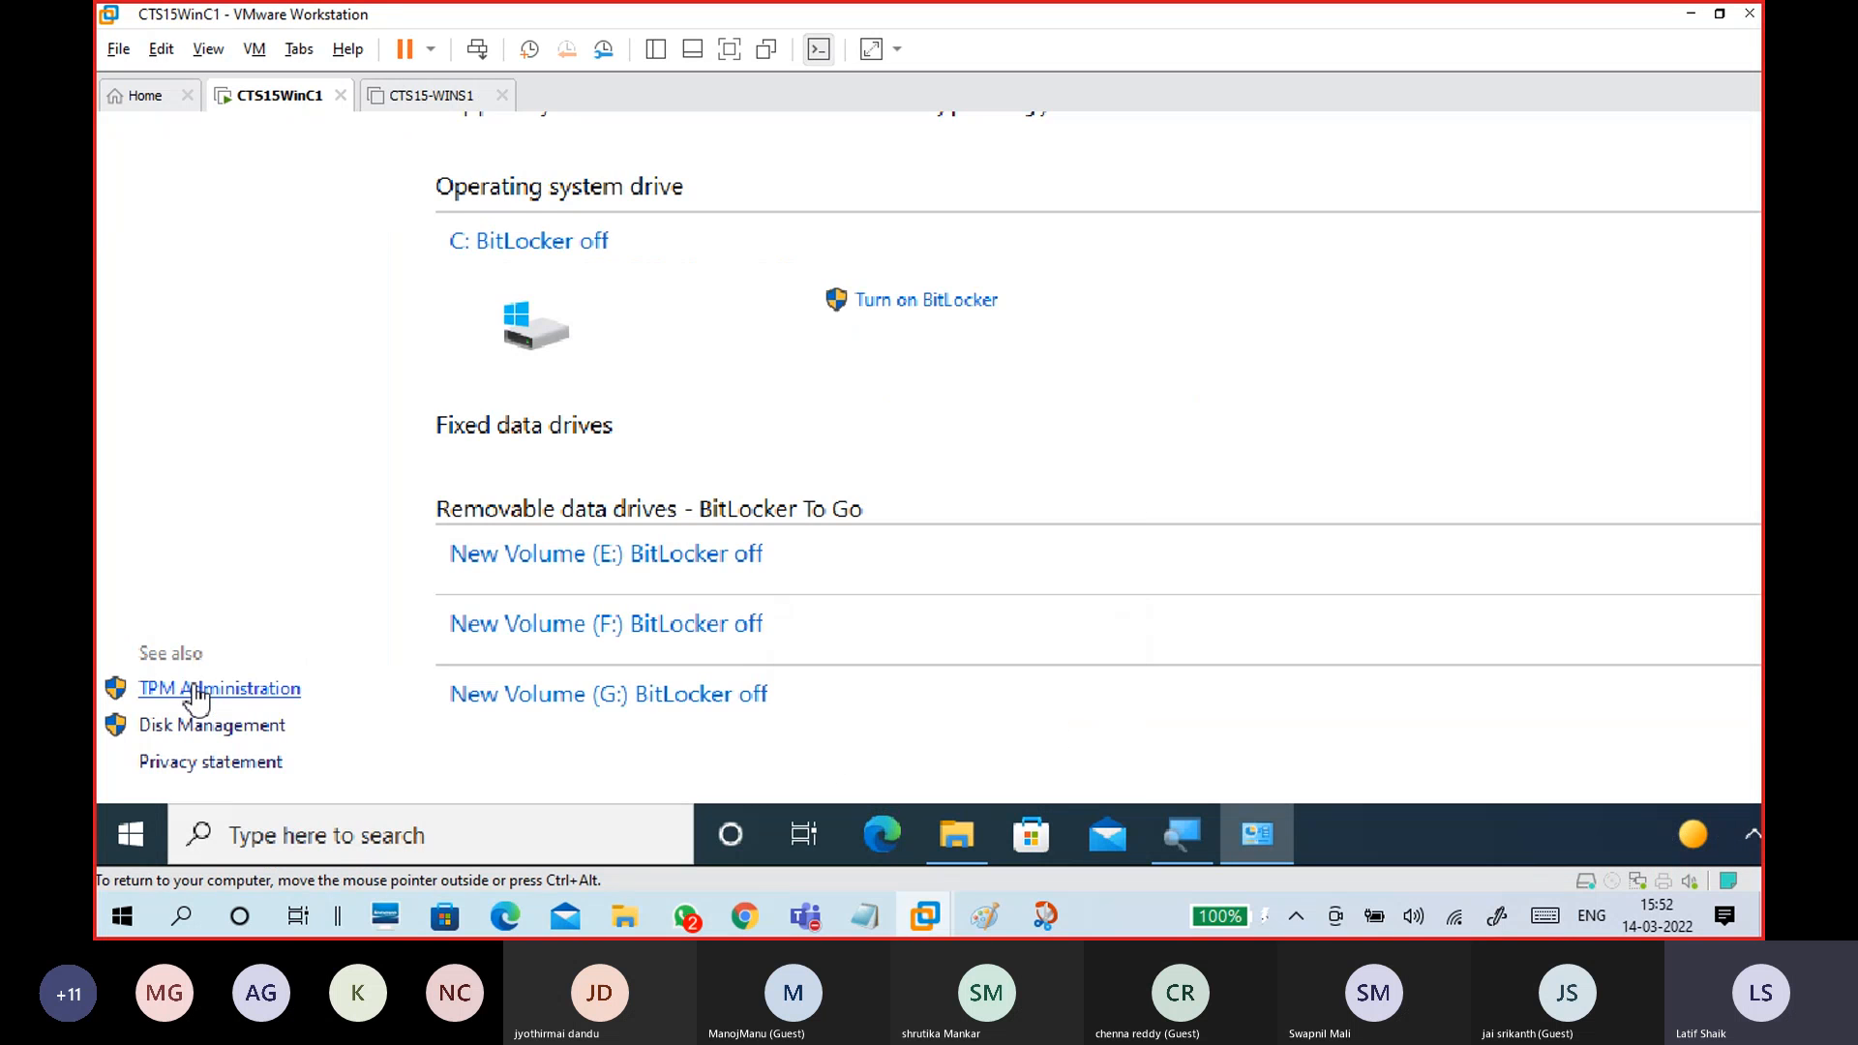
{"action": "left_click", "coordinate": [197, 688]}
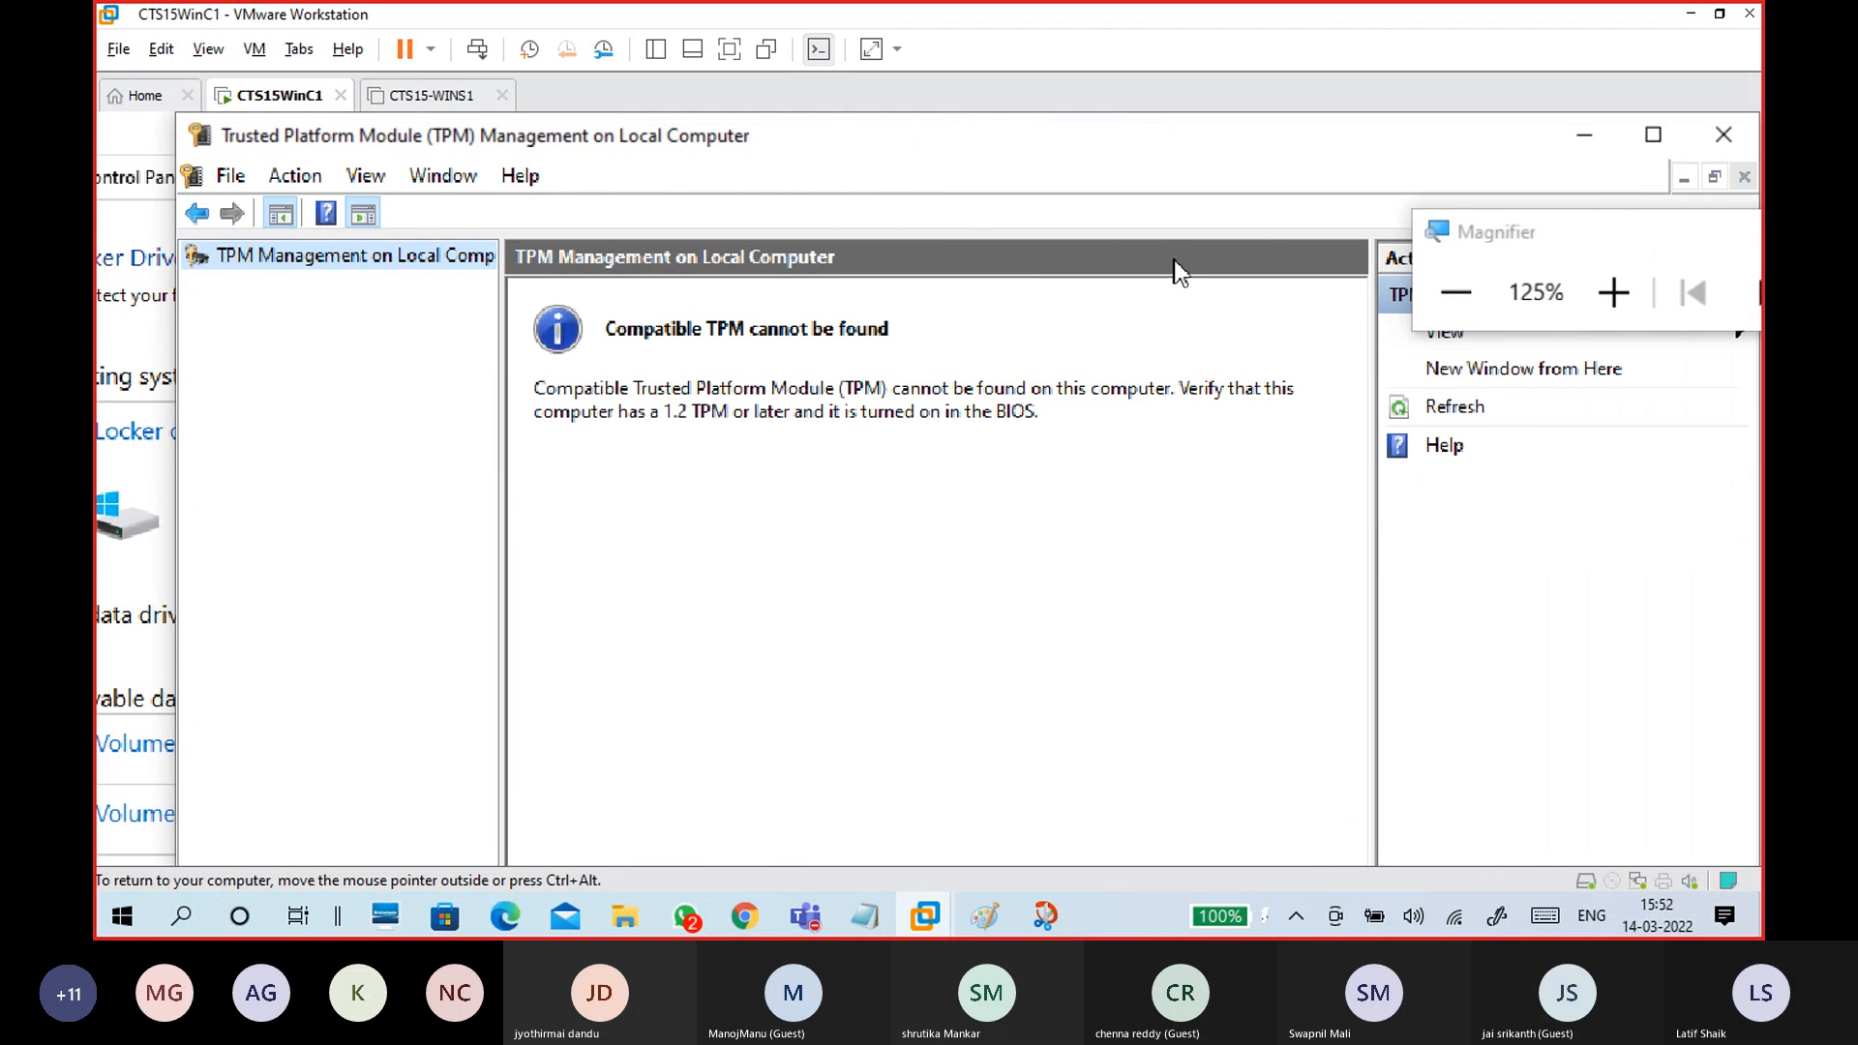
{"action": "left_click_drag", "start_coordinate": [1461, 231], "coordinate": [1481, 682]}
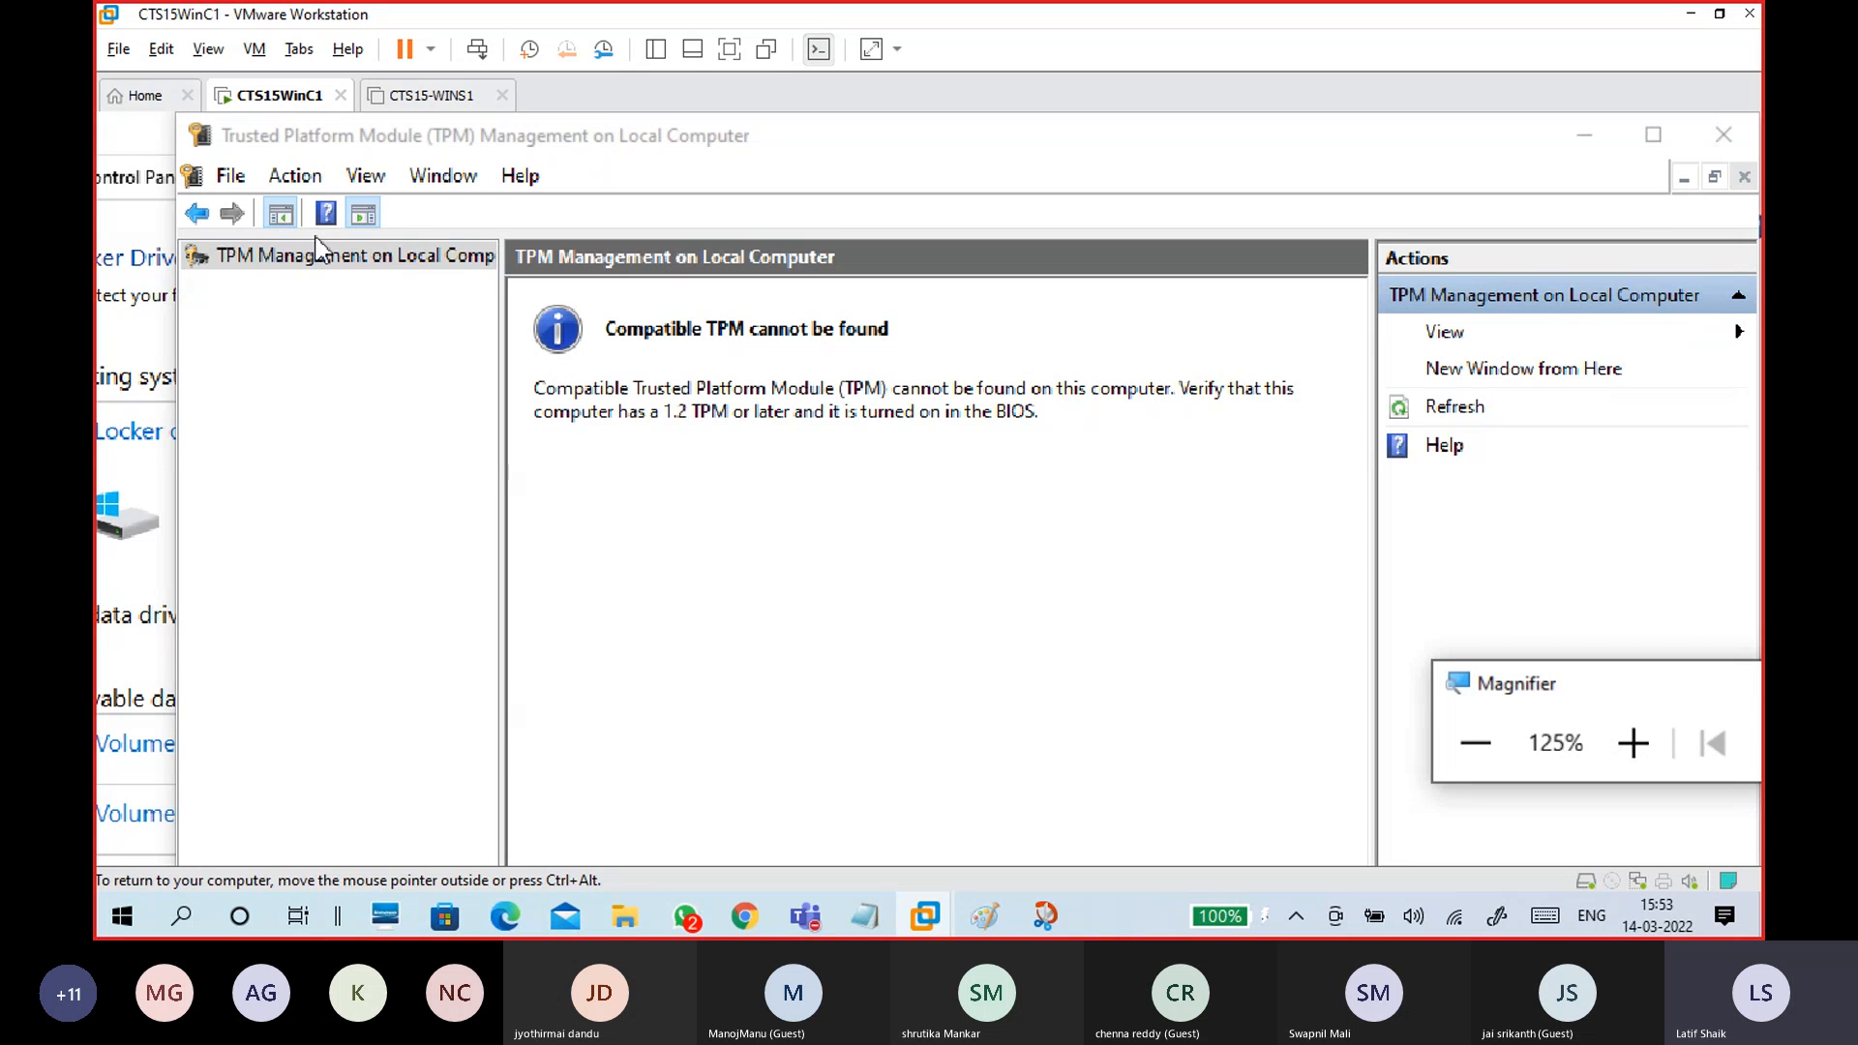
{"action": "left_click_drag", "start_coordinate": [1430, 152], "coordinate": [1123, 215]}
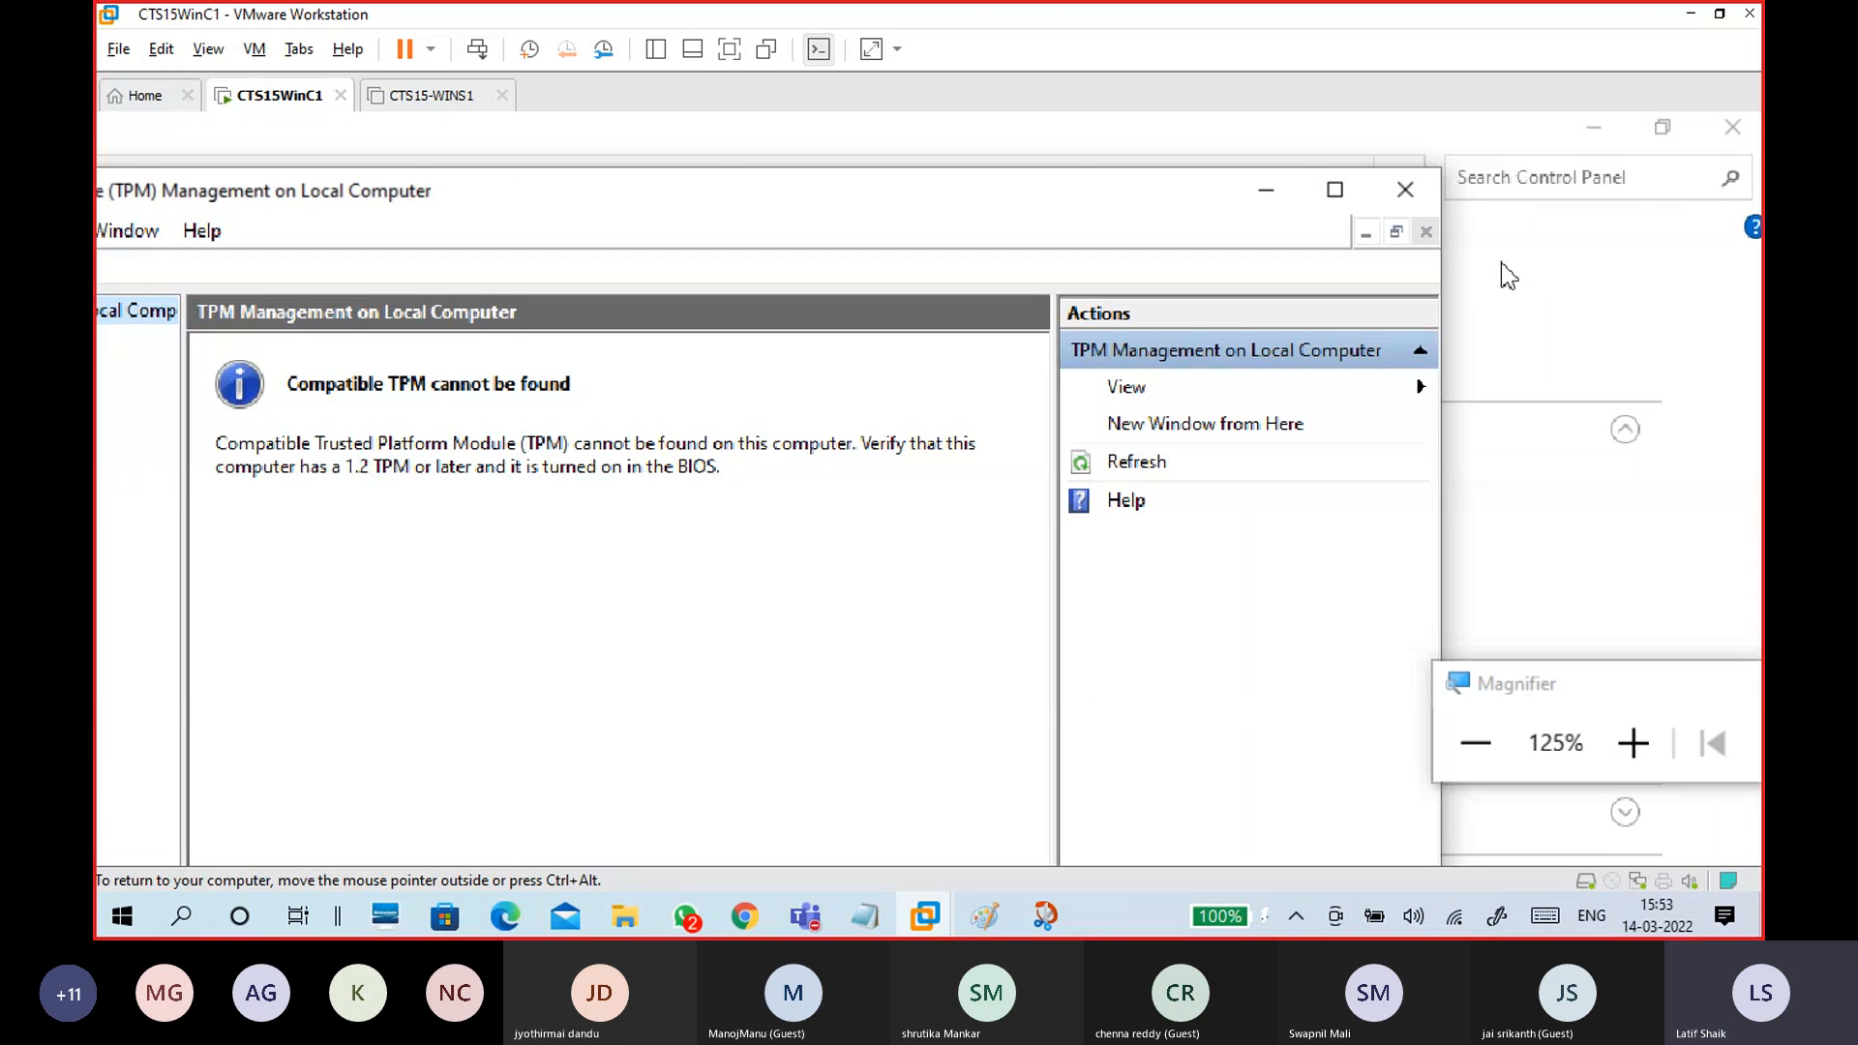
{"action": "left_click", "coordinate": [1404, 189]}
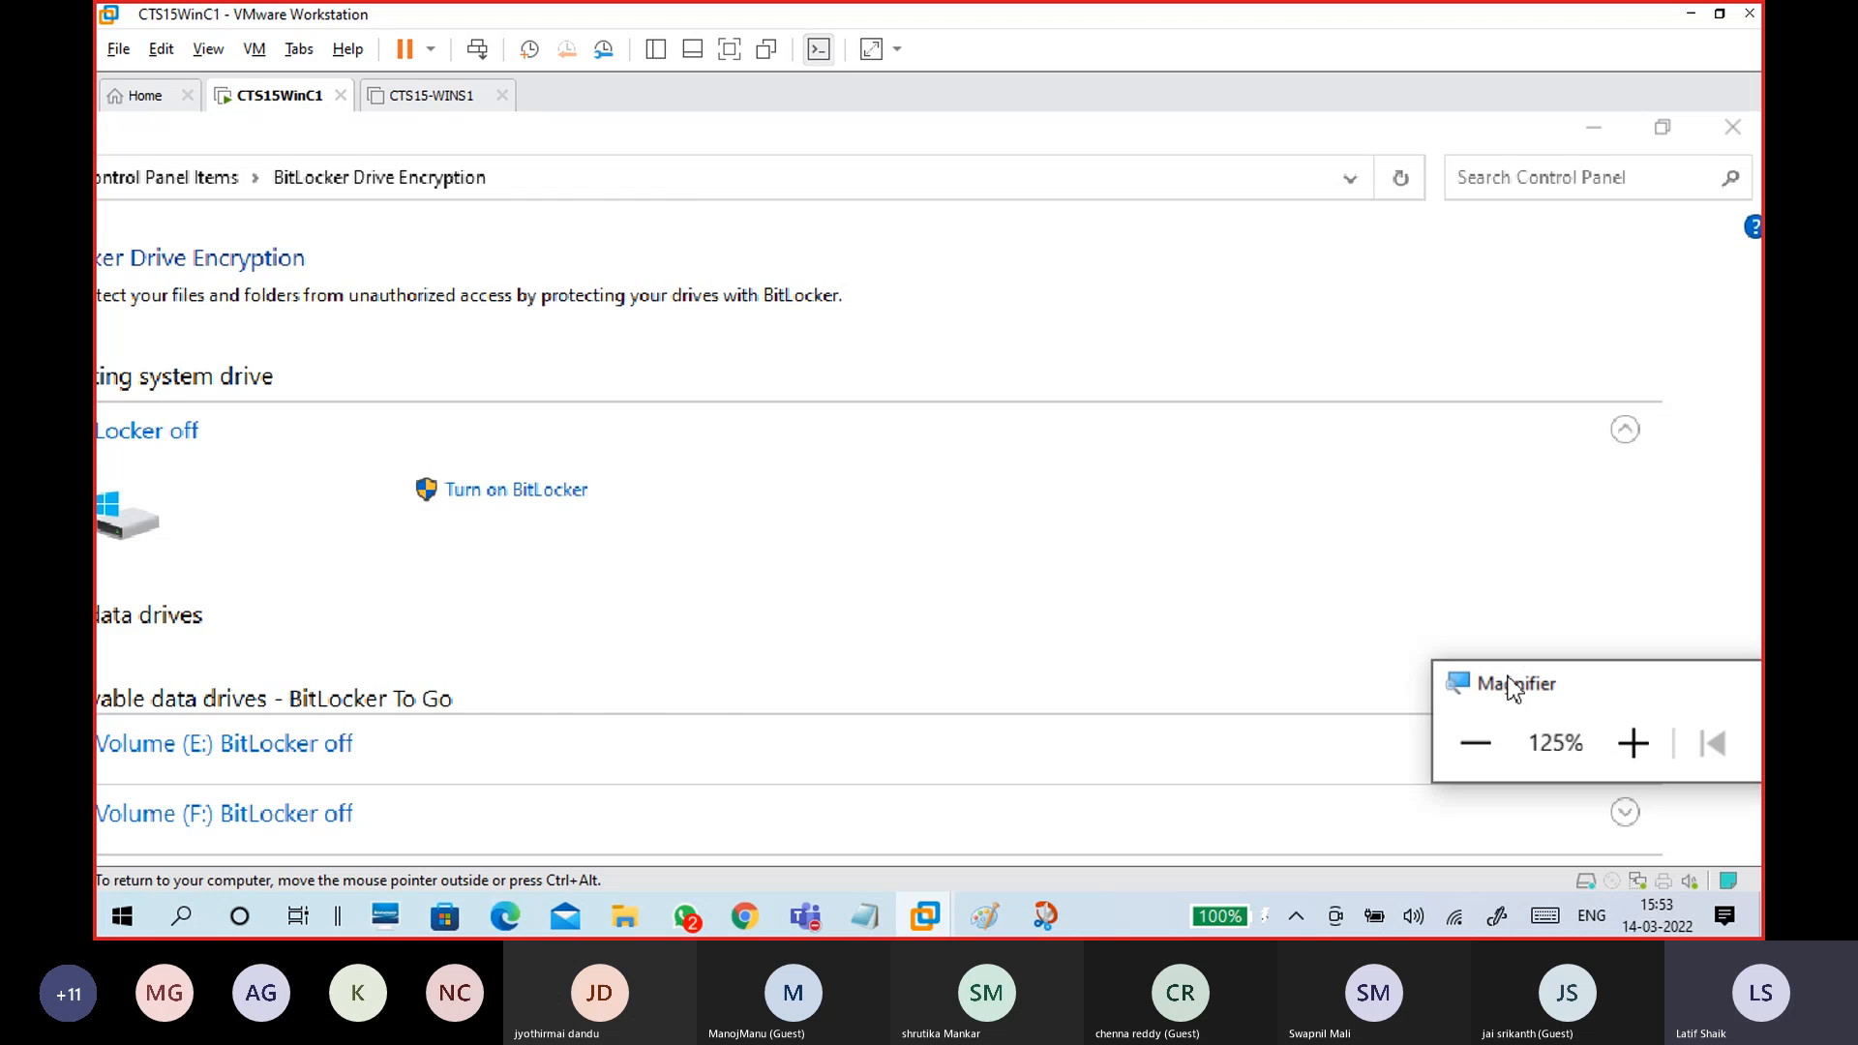
{"action": "left_click_drag", "start_coordinate": [1509, 681], "coordinate": [1582, 496]}
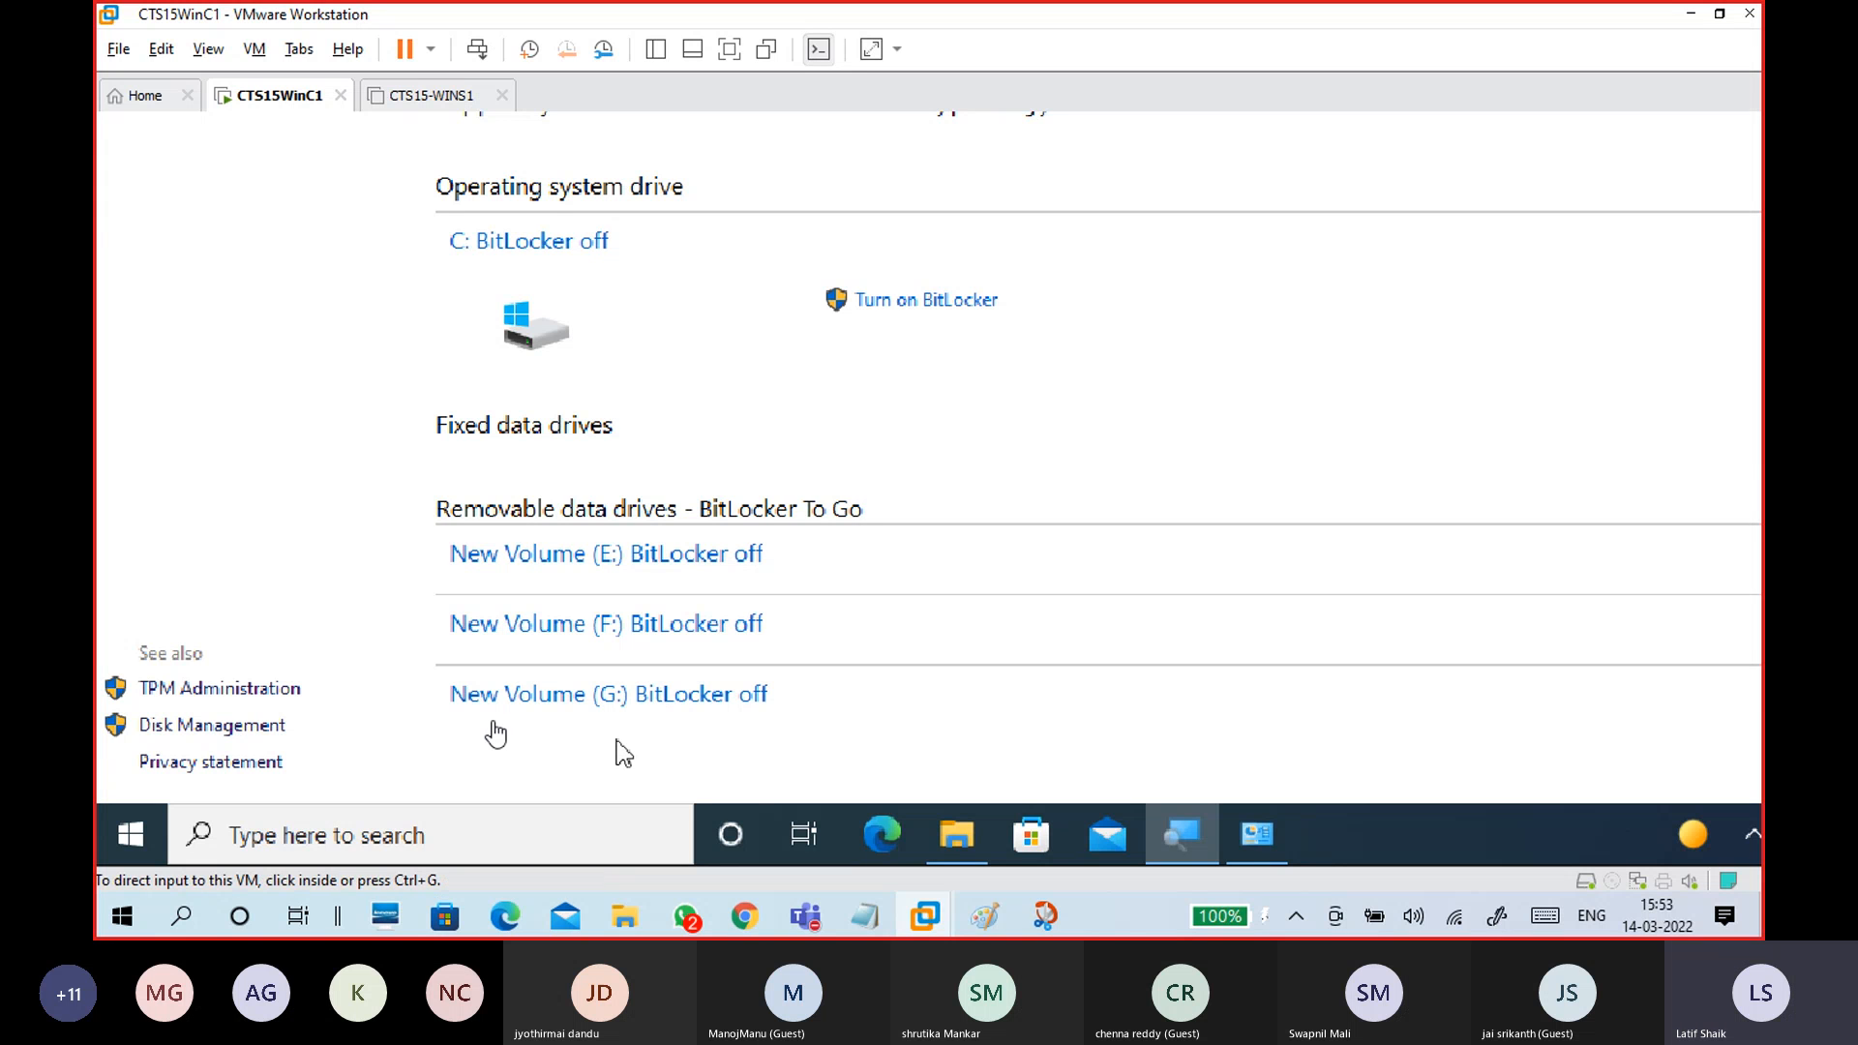
- In the Notepad notes, add "or" and "USB drive -pendrive or external hdd" on separate lines below the TPM line
{"action": "mouse_move", "coordinate": [864, 916]}
{"action": "left_click", "coordinate": [1001, 750]}
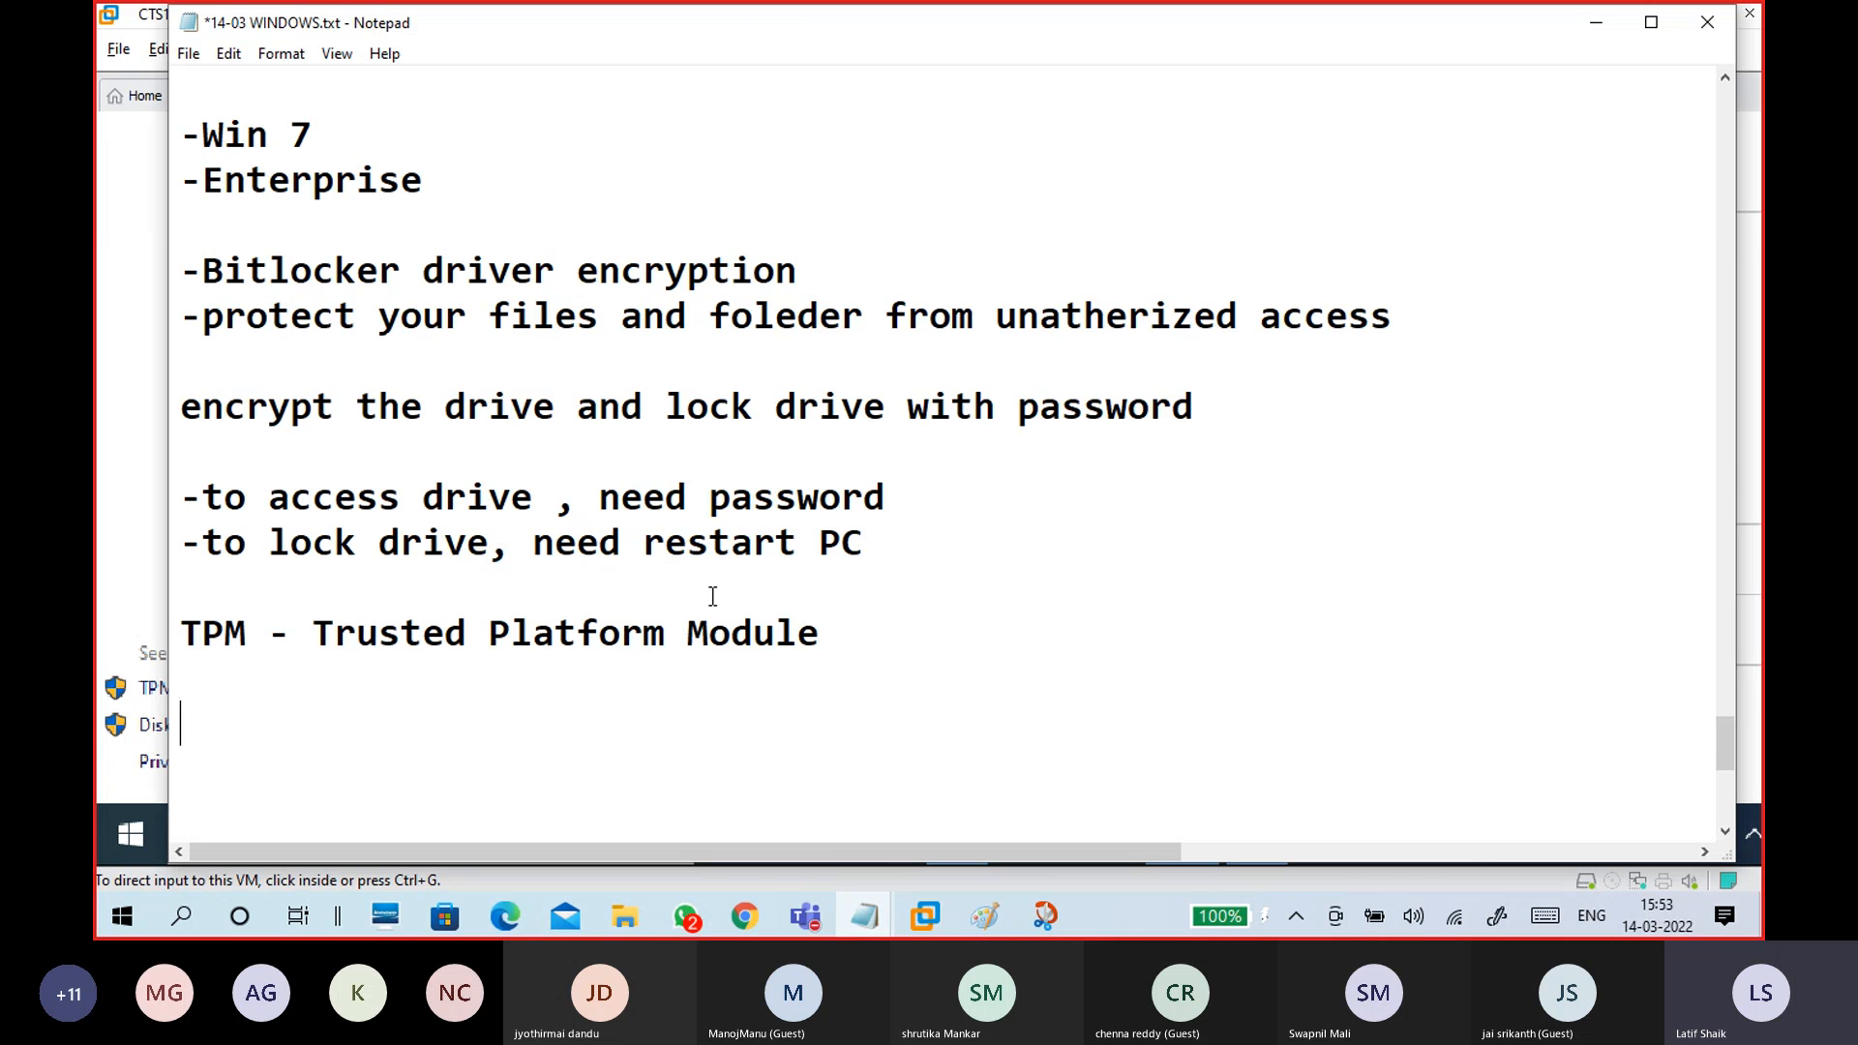
{"action": "left_click", "coordinate": [310, 418]}
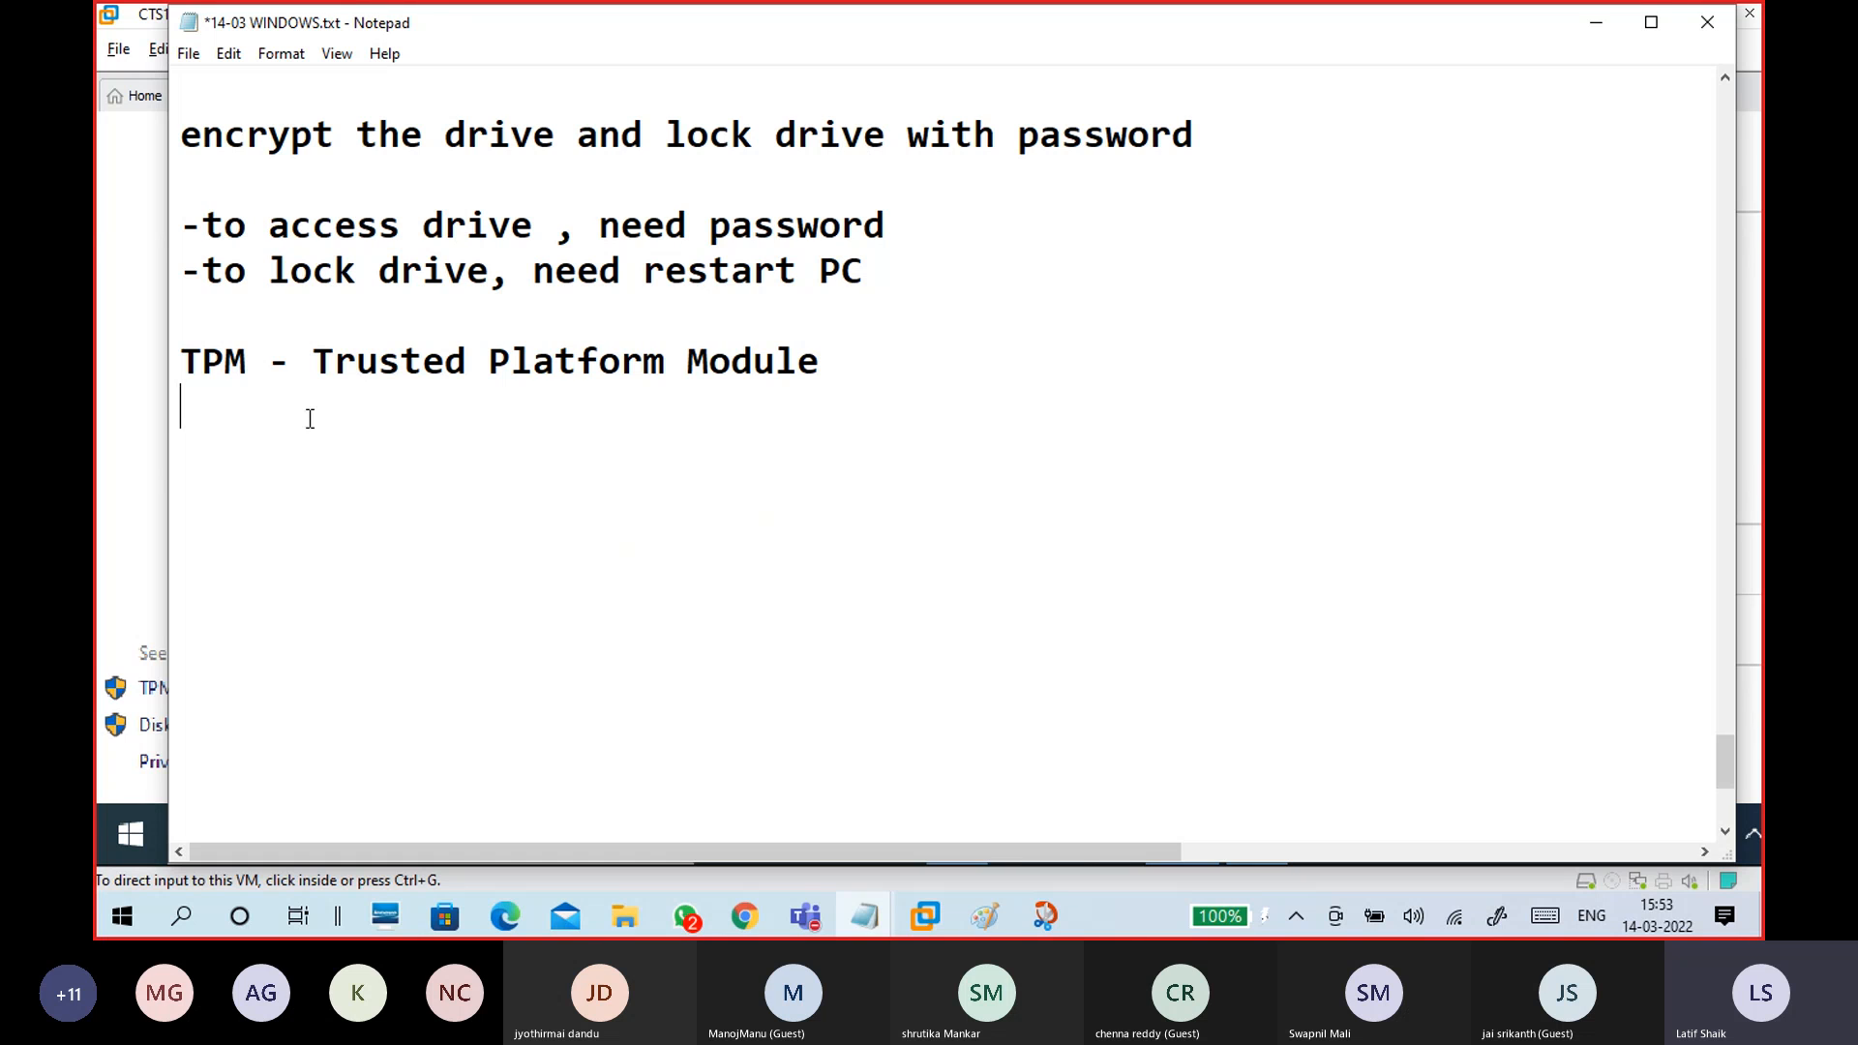
{"action": "type", "text": "or"}
{"action": "key", "text": "Return"}
{"action": "type", "text": "Y"}
{"action": "key", "text": "BackSpace"}
{"action": "type", "text": "USB driver"}
{"action": "key", "text": "BackSpace"}
{"action": "type", "text": "-pendric"}
{"action": "key", "text": "BackSpace"}
{"action": "type", "text": "ve or external har"}
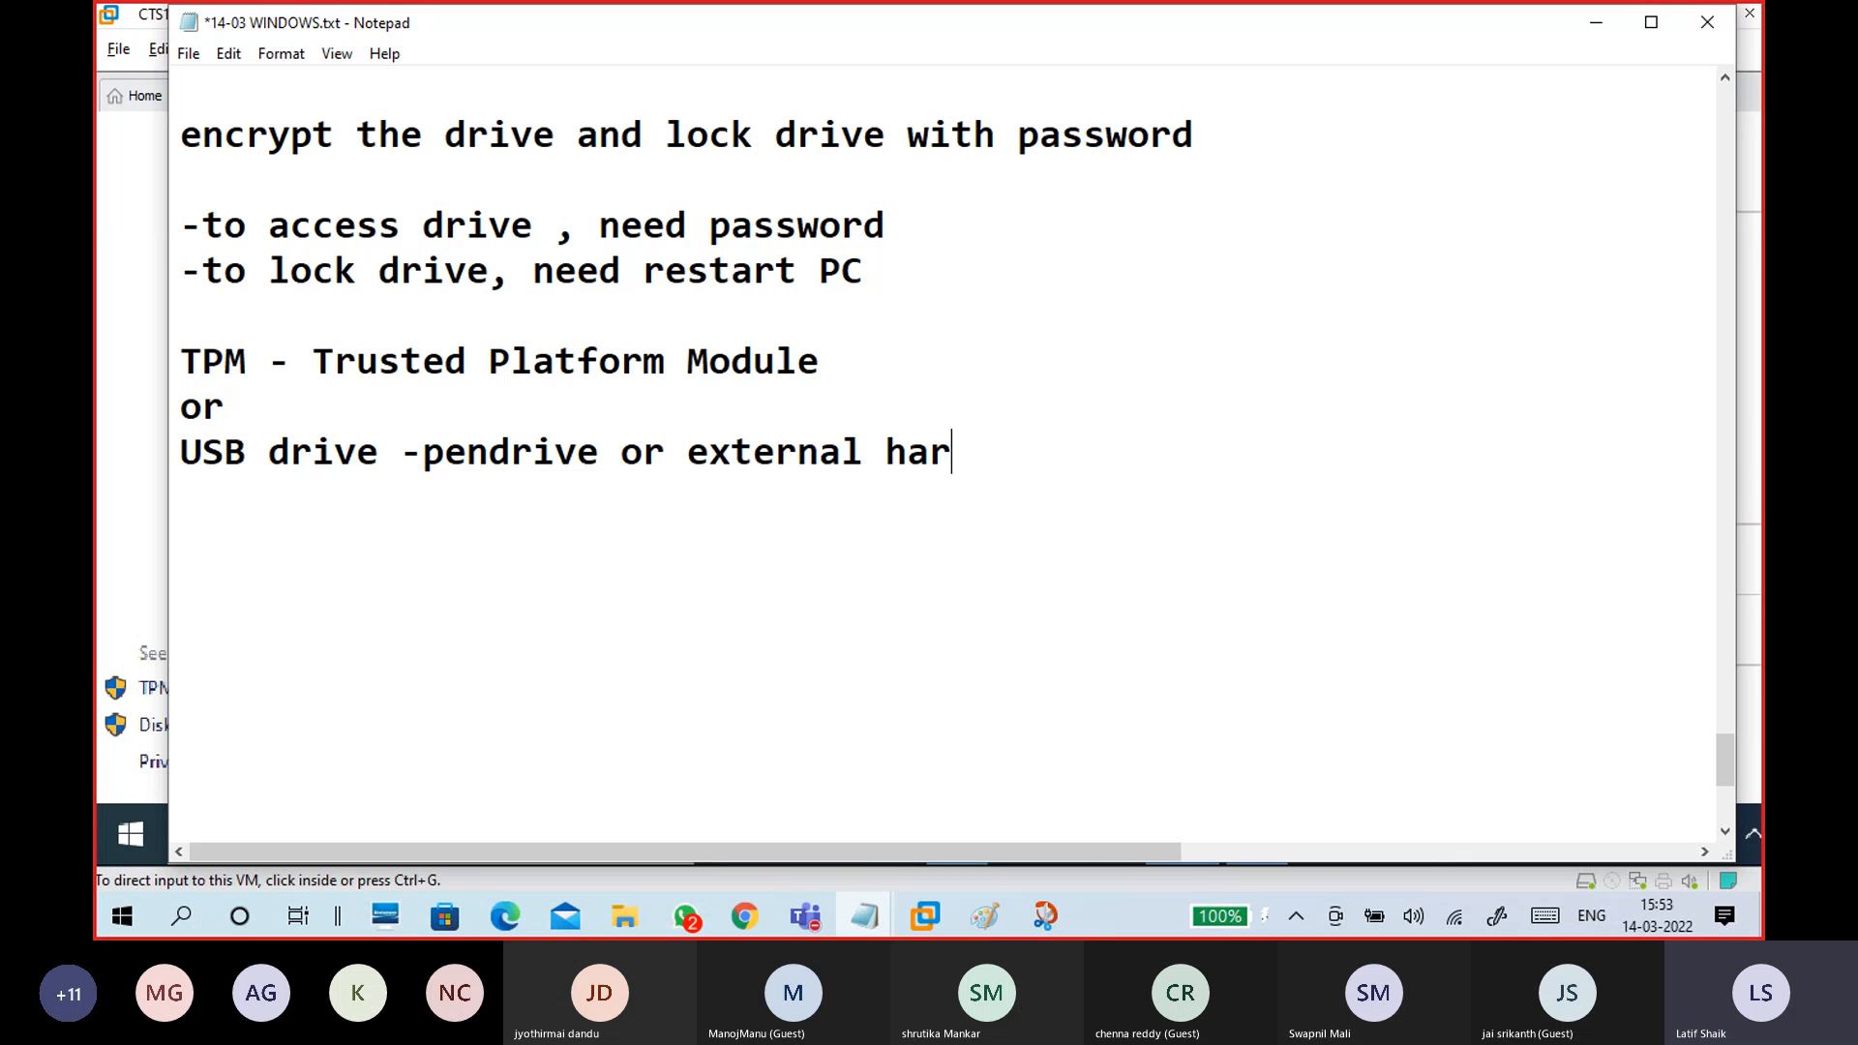
{"action": "key", "text": "BackSpace"}
{"action": "key", "text": "BackSpace"}
{"action": "type", "text": "dd"}
{"action": "key", "text": "Return"}
- Add the line "to store recovery key" below the USB drive note and minimize Notepad
{"action": "type", "text": "to store recov"}
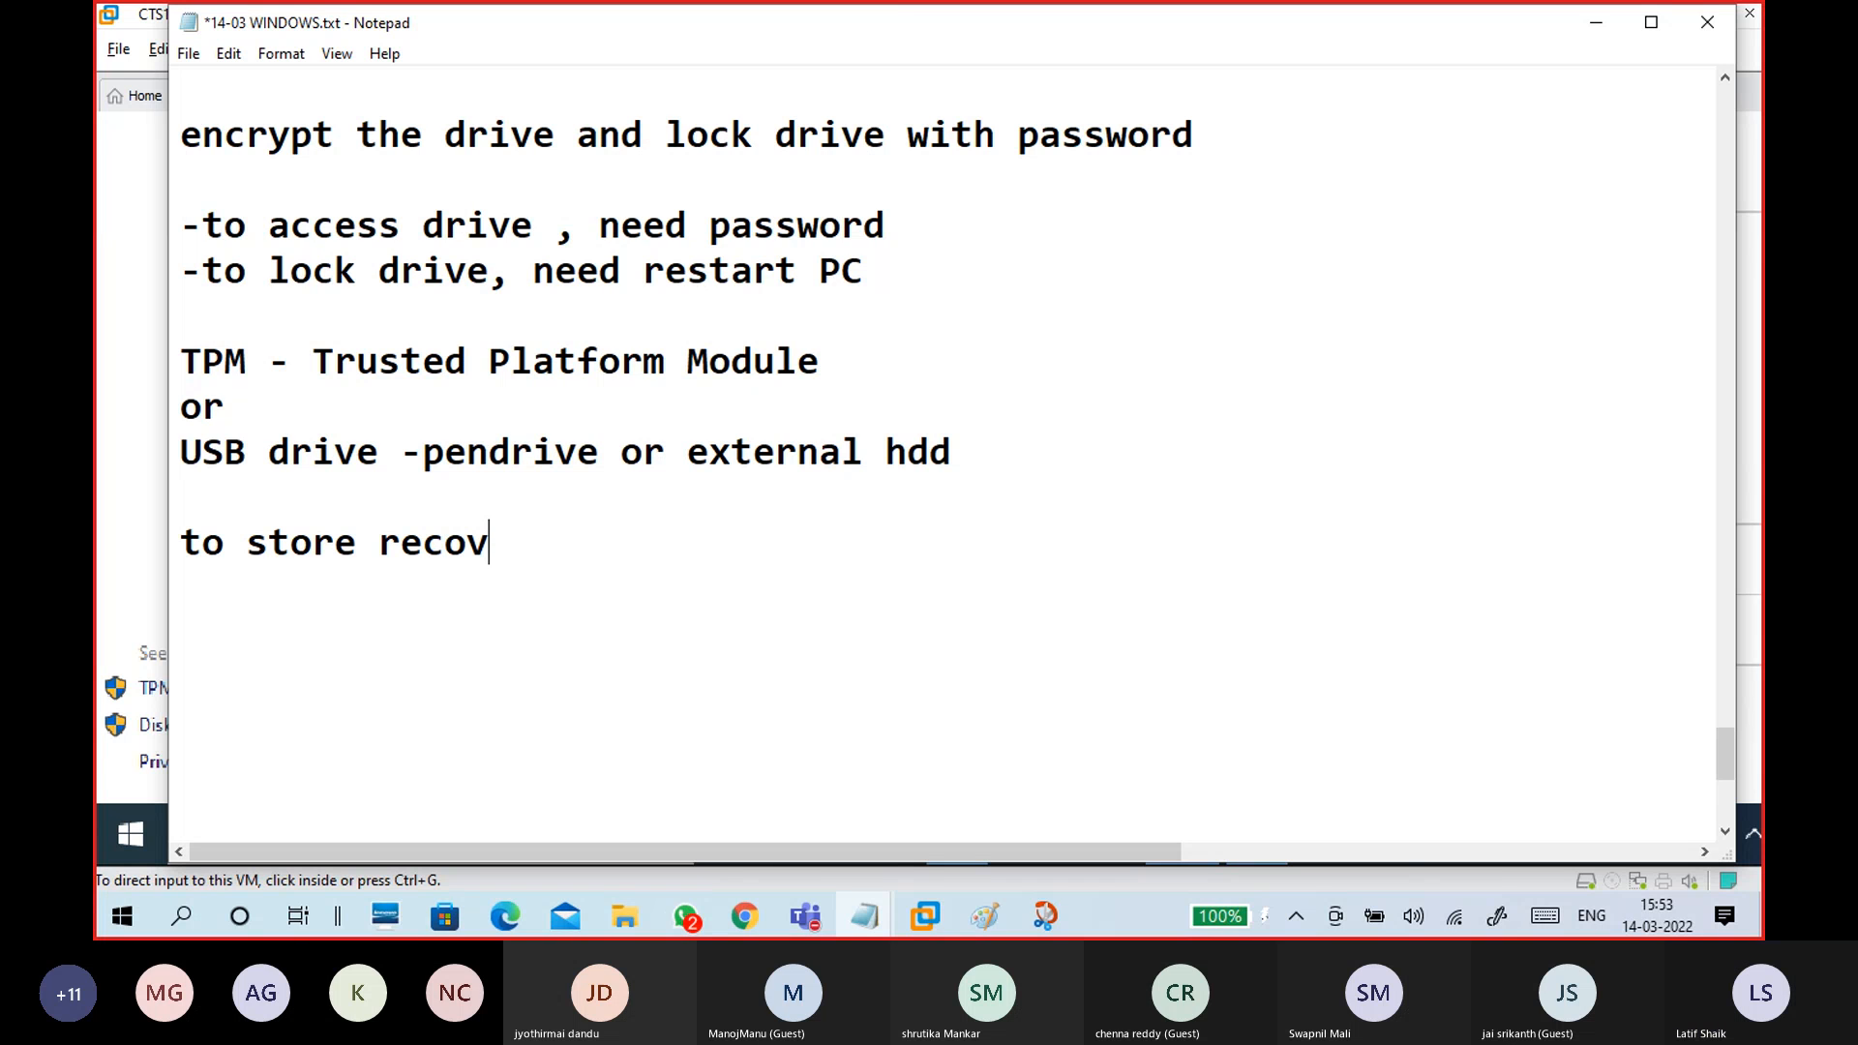
{"action": "type", "text": "ery key"}
{"action": "key", "text": "Return"}
{"action": "key", "text": "Return"}
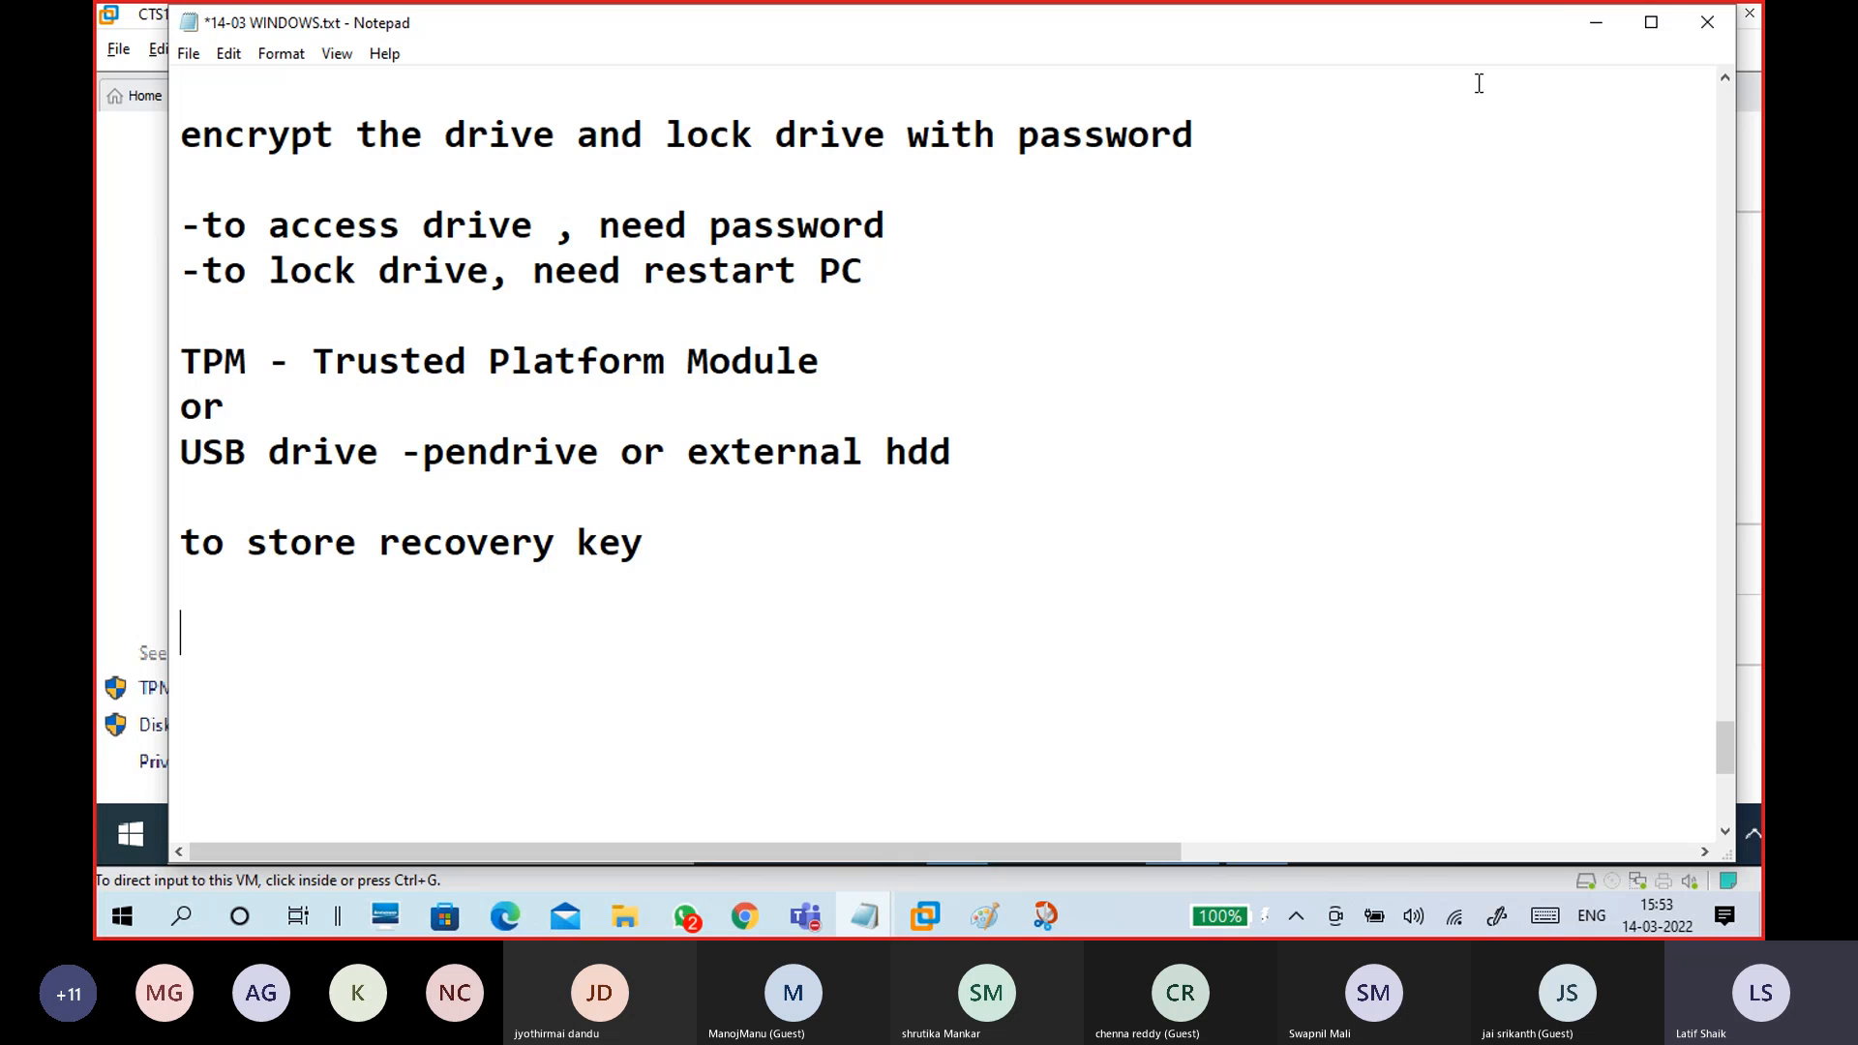
{"action": "left_click", "coordinate": [1594, 24]}
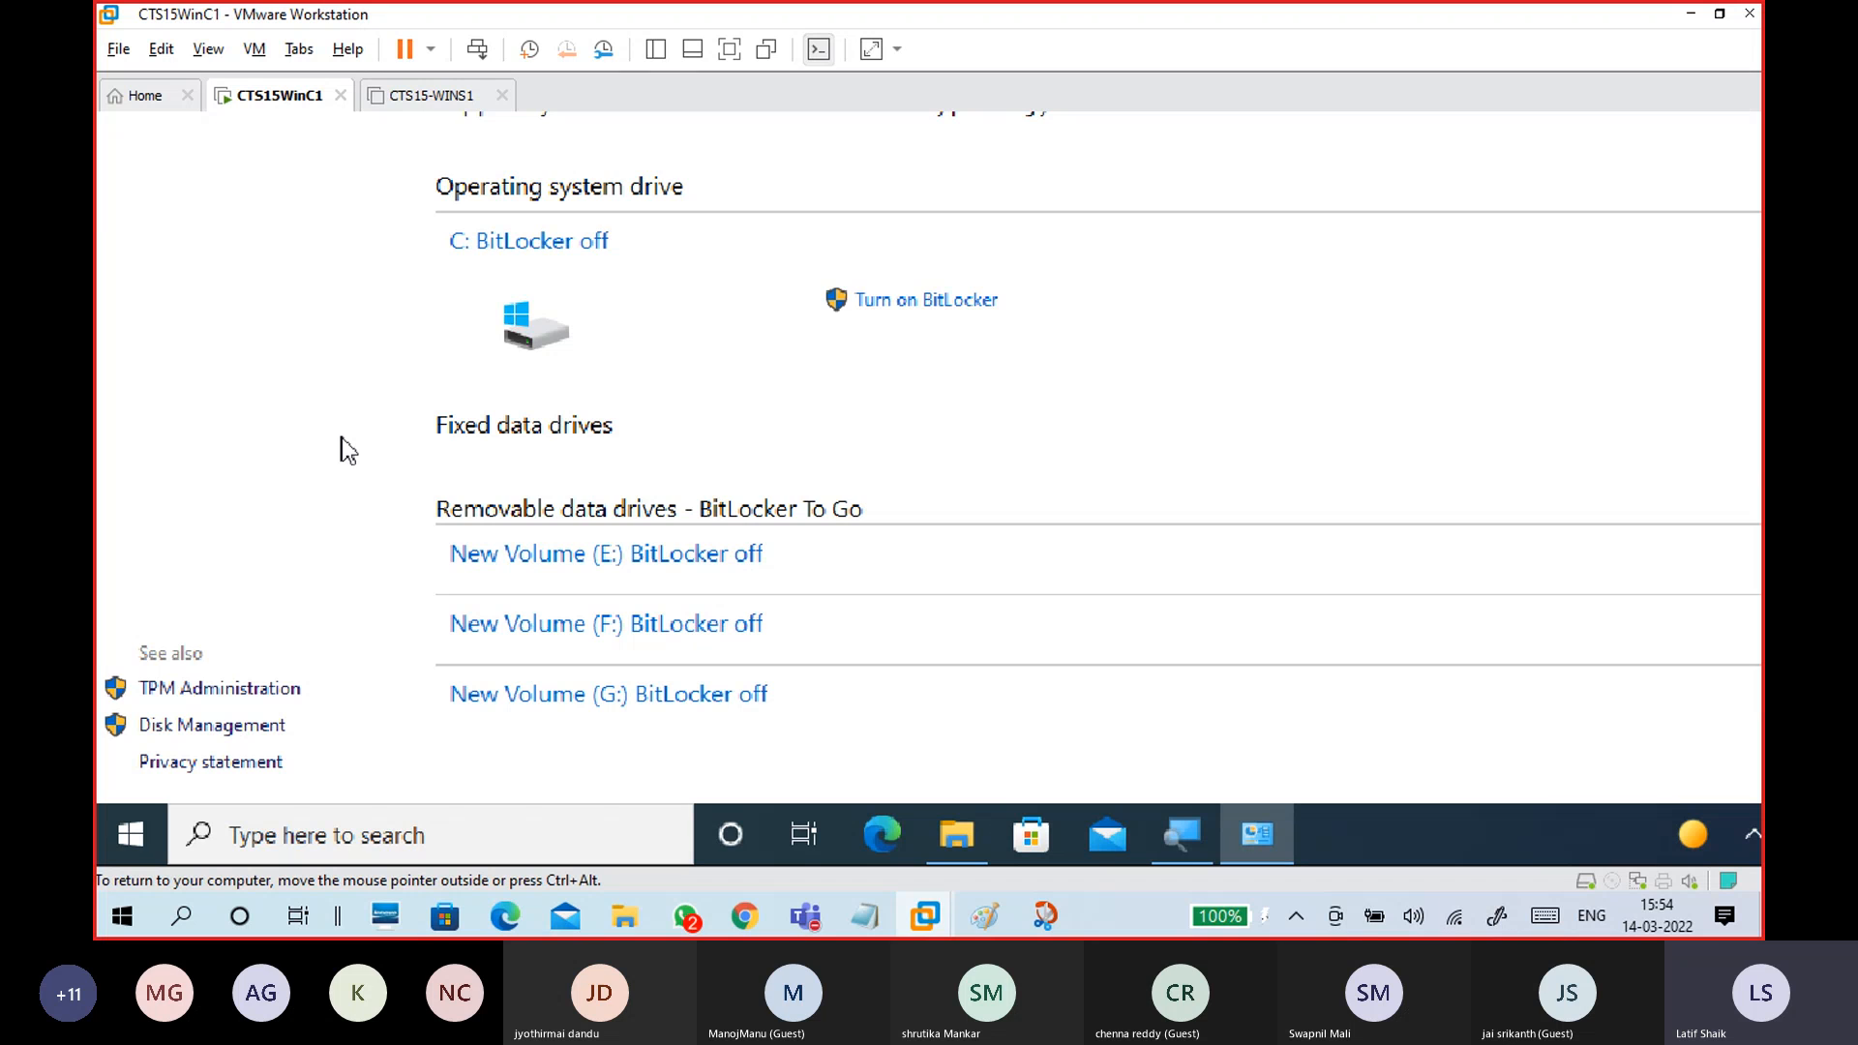
- Start turning on BitLocker for New Volume (G:), choose password unlocking, and enter and confirm the drive password
{"action": "left_click", "coordinate": [619, 713]}
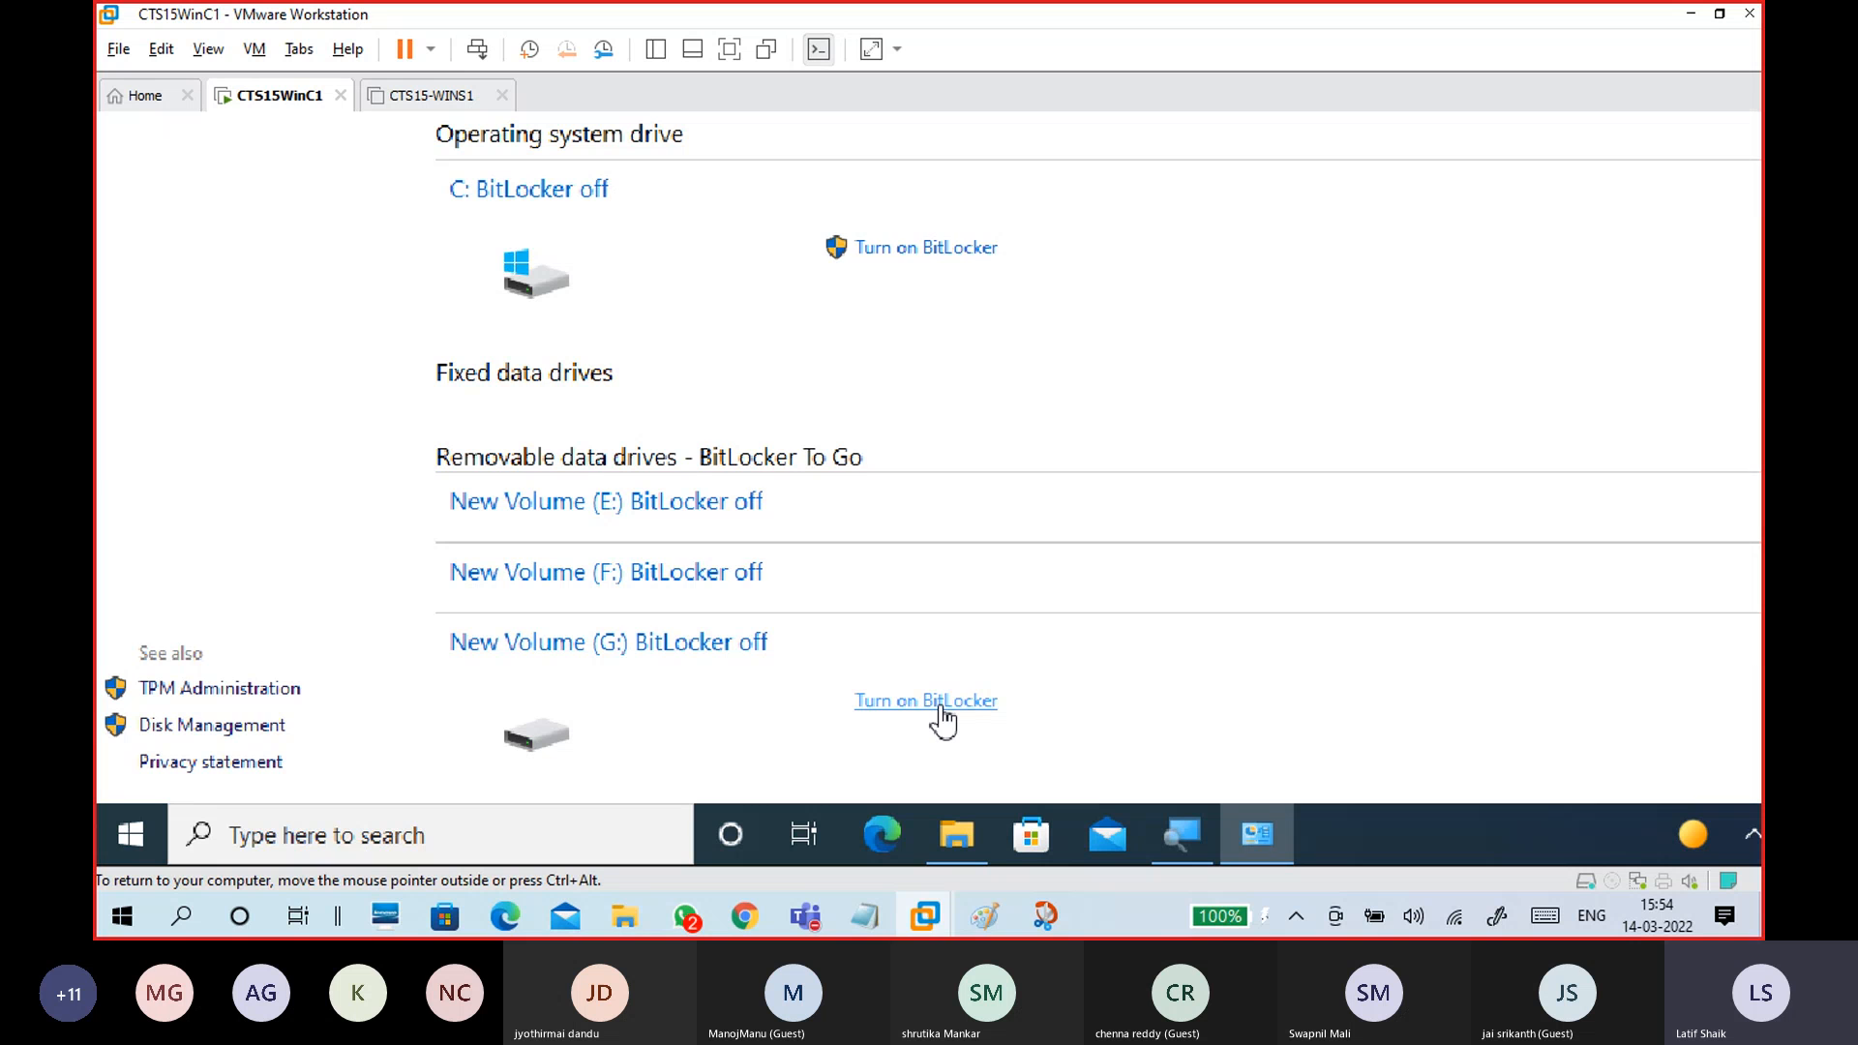
{"action": "left_click", "coordinate": [942, 702]}
{"action": "left_click_drag", "start_coordinate": [900, 261], "coordinate": [682, 180]}
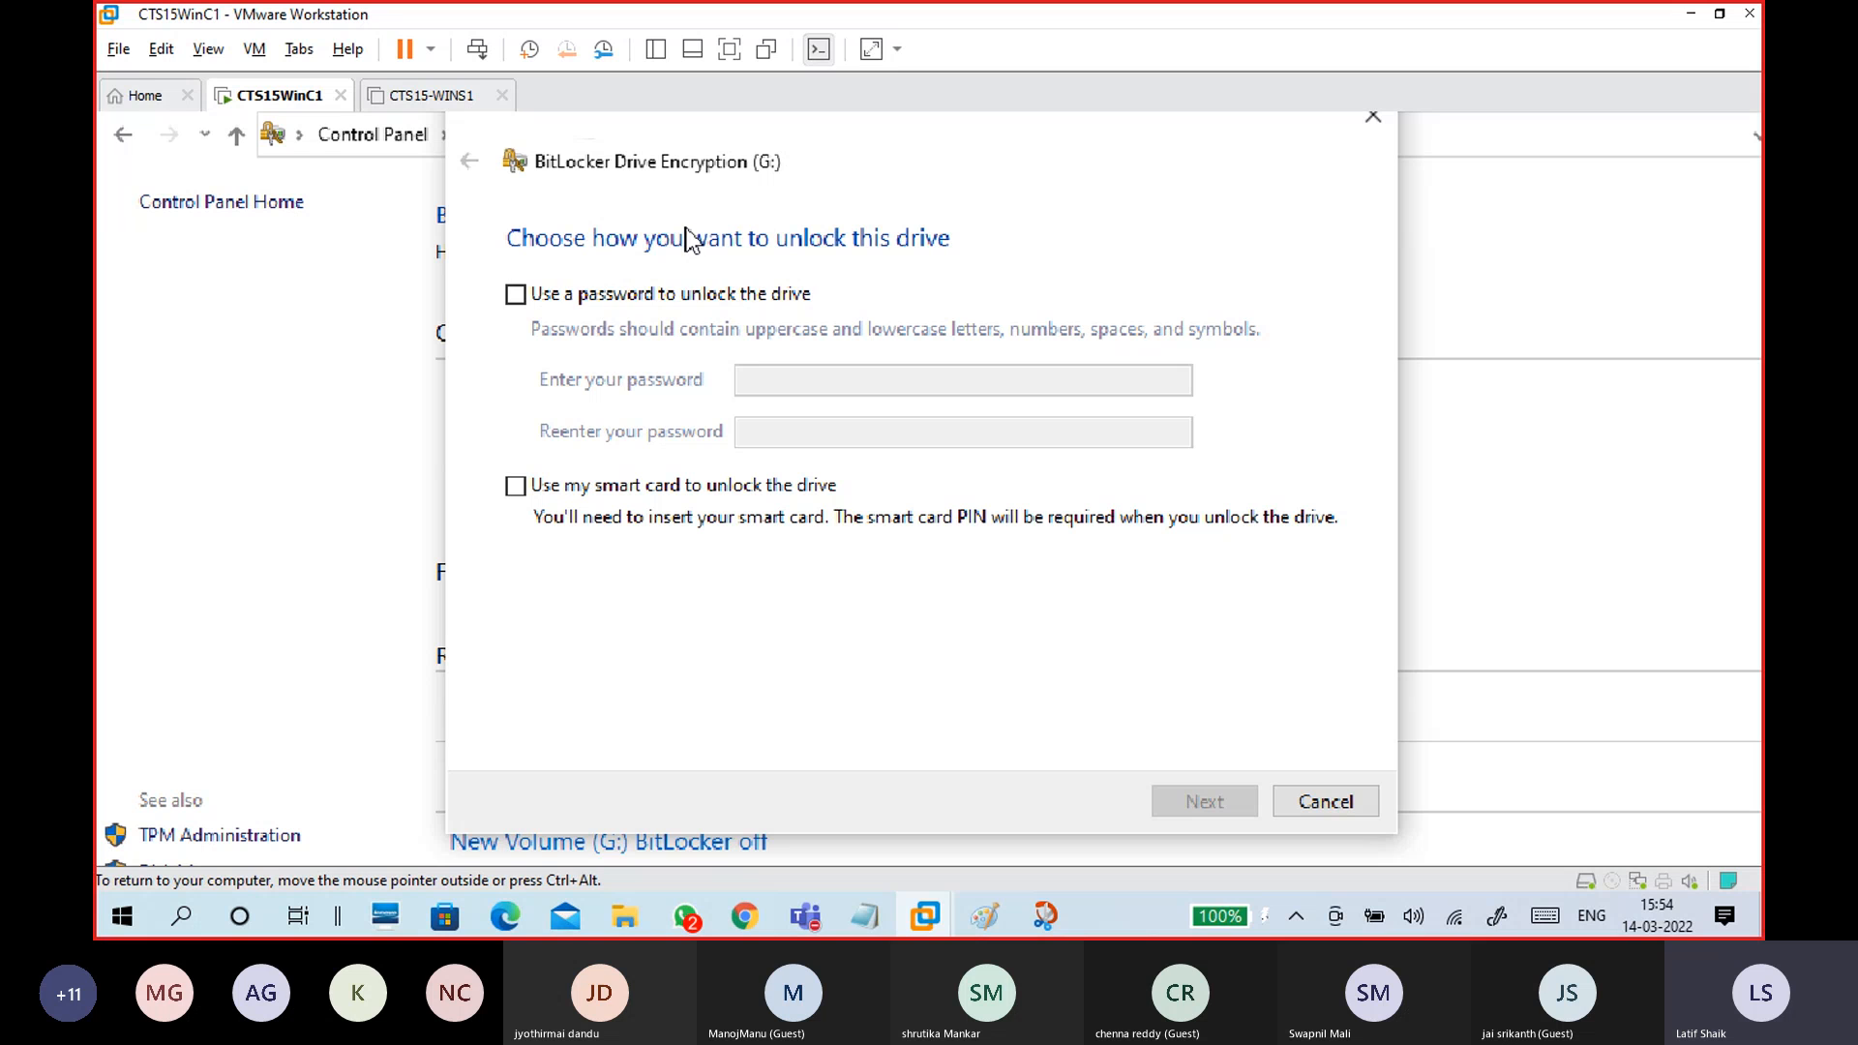
{"action": "left_click", "coordinate": [698, 296]}
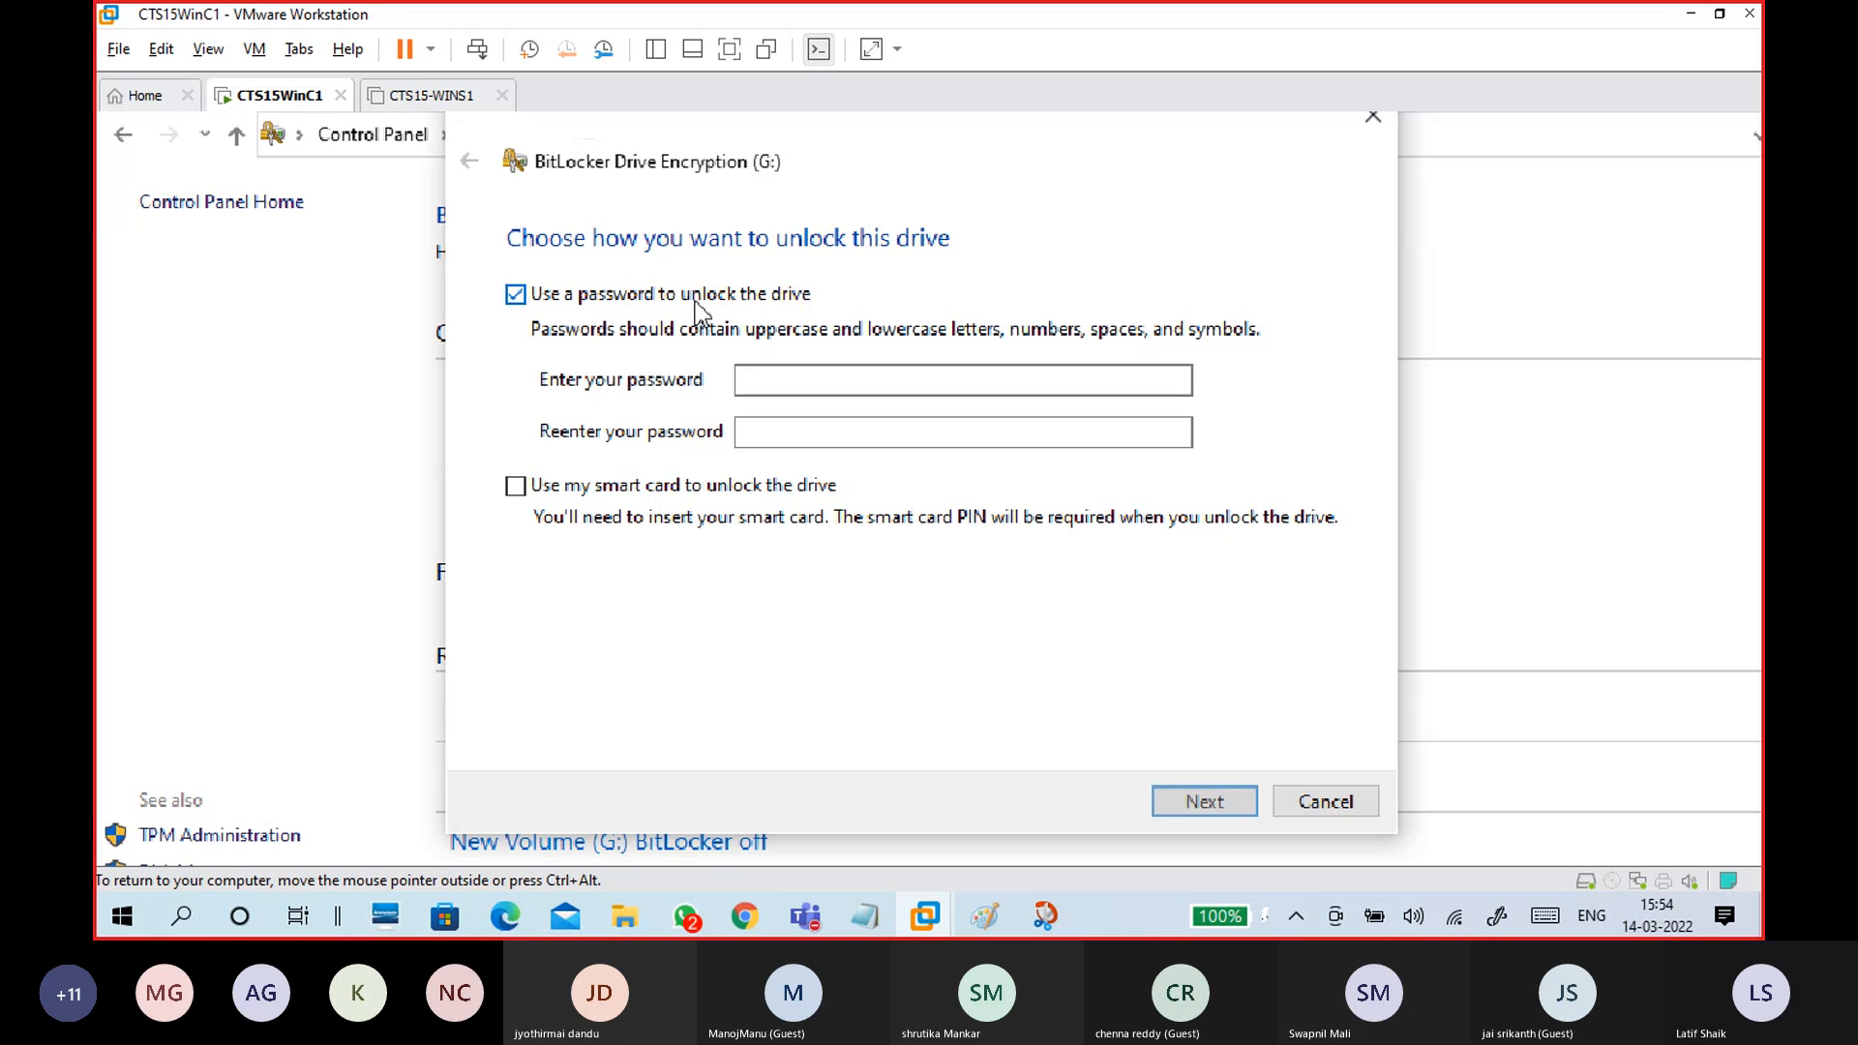
{"action": "left_click", "coordinate": [771, 378]}
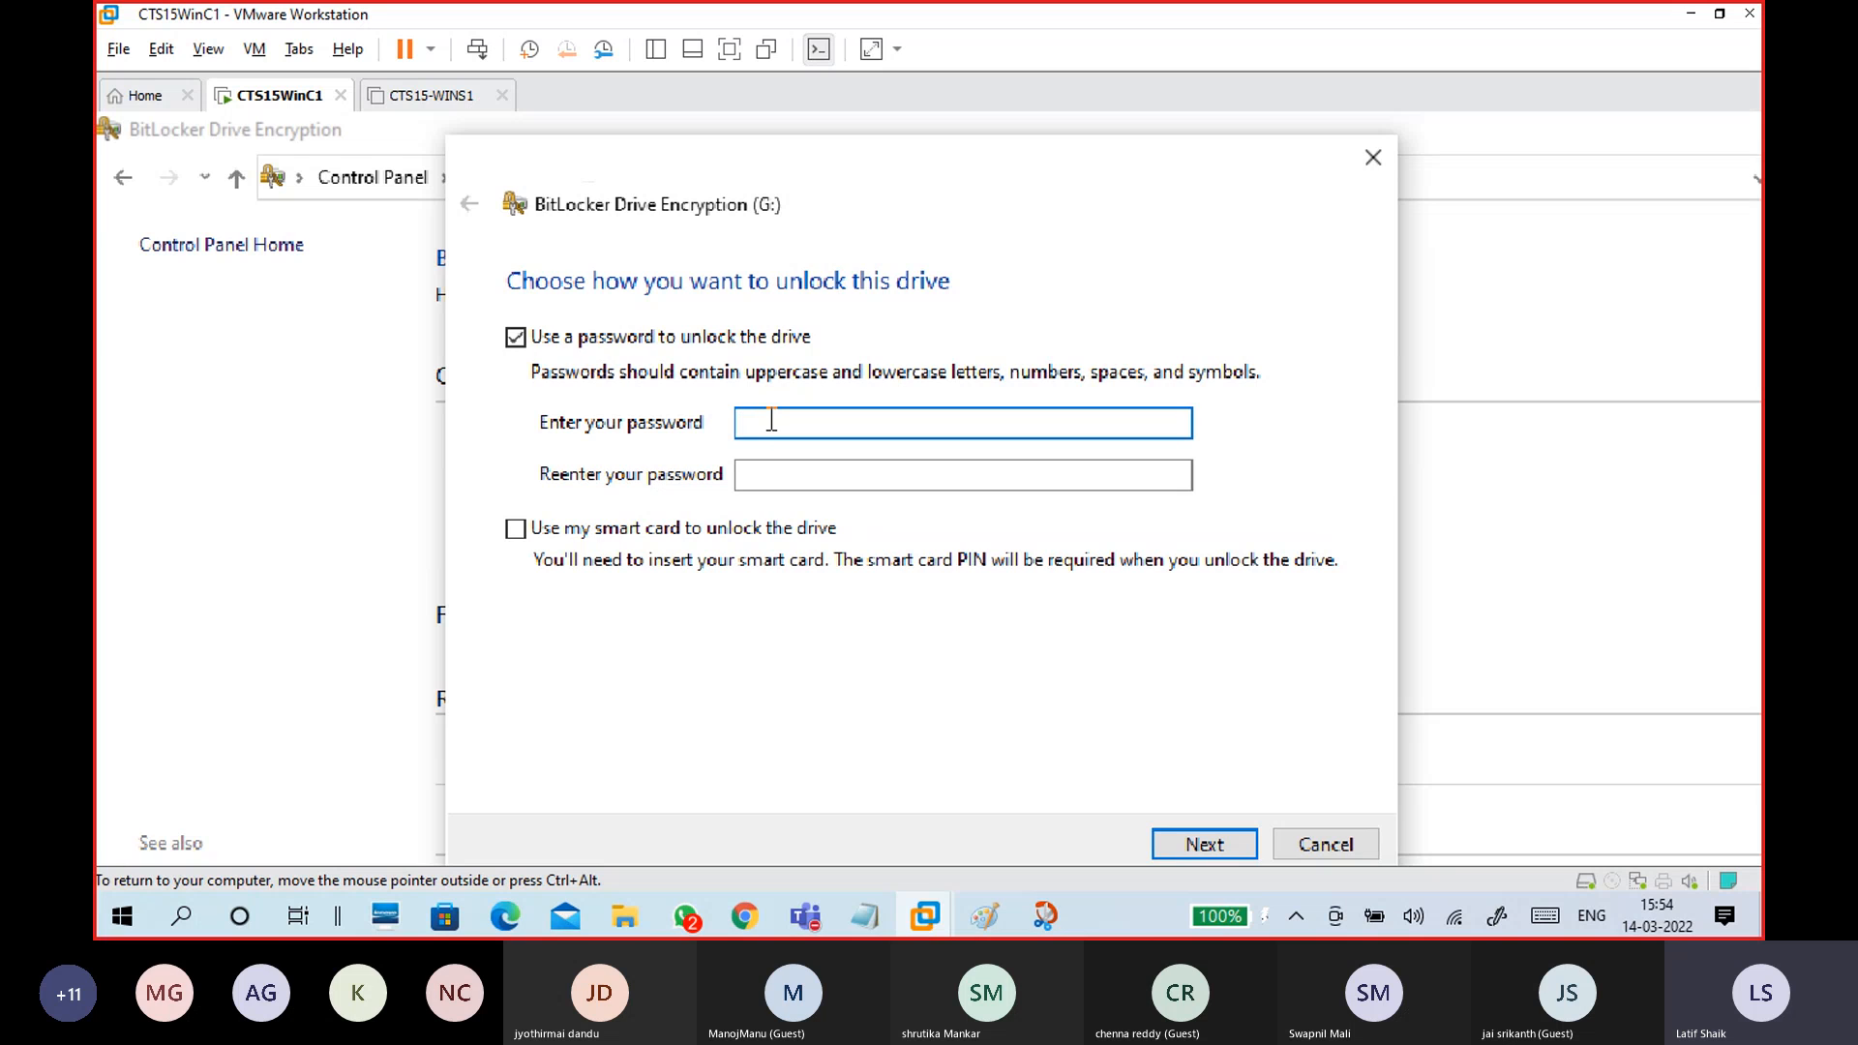
{"action": "type", "text": "********"}
{"action": "left_click", "coordinate": [906, 474]}
{"action": "type", "text": "**"}
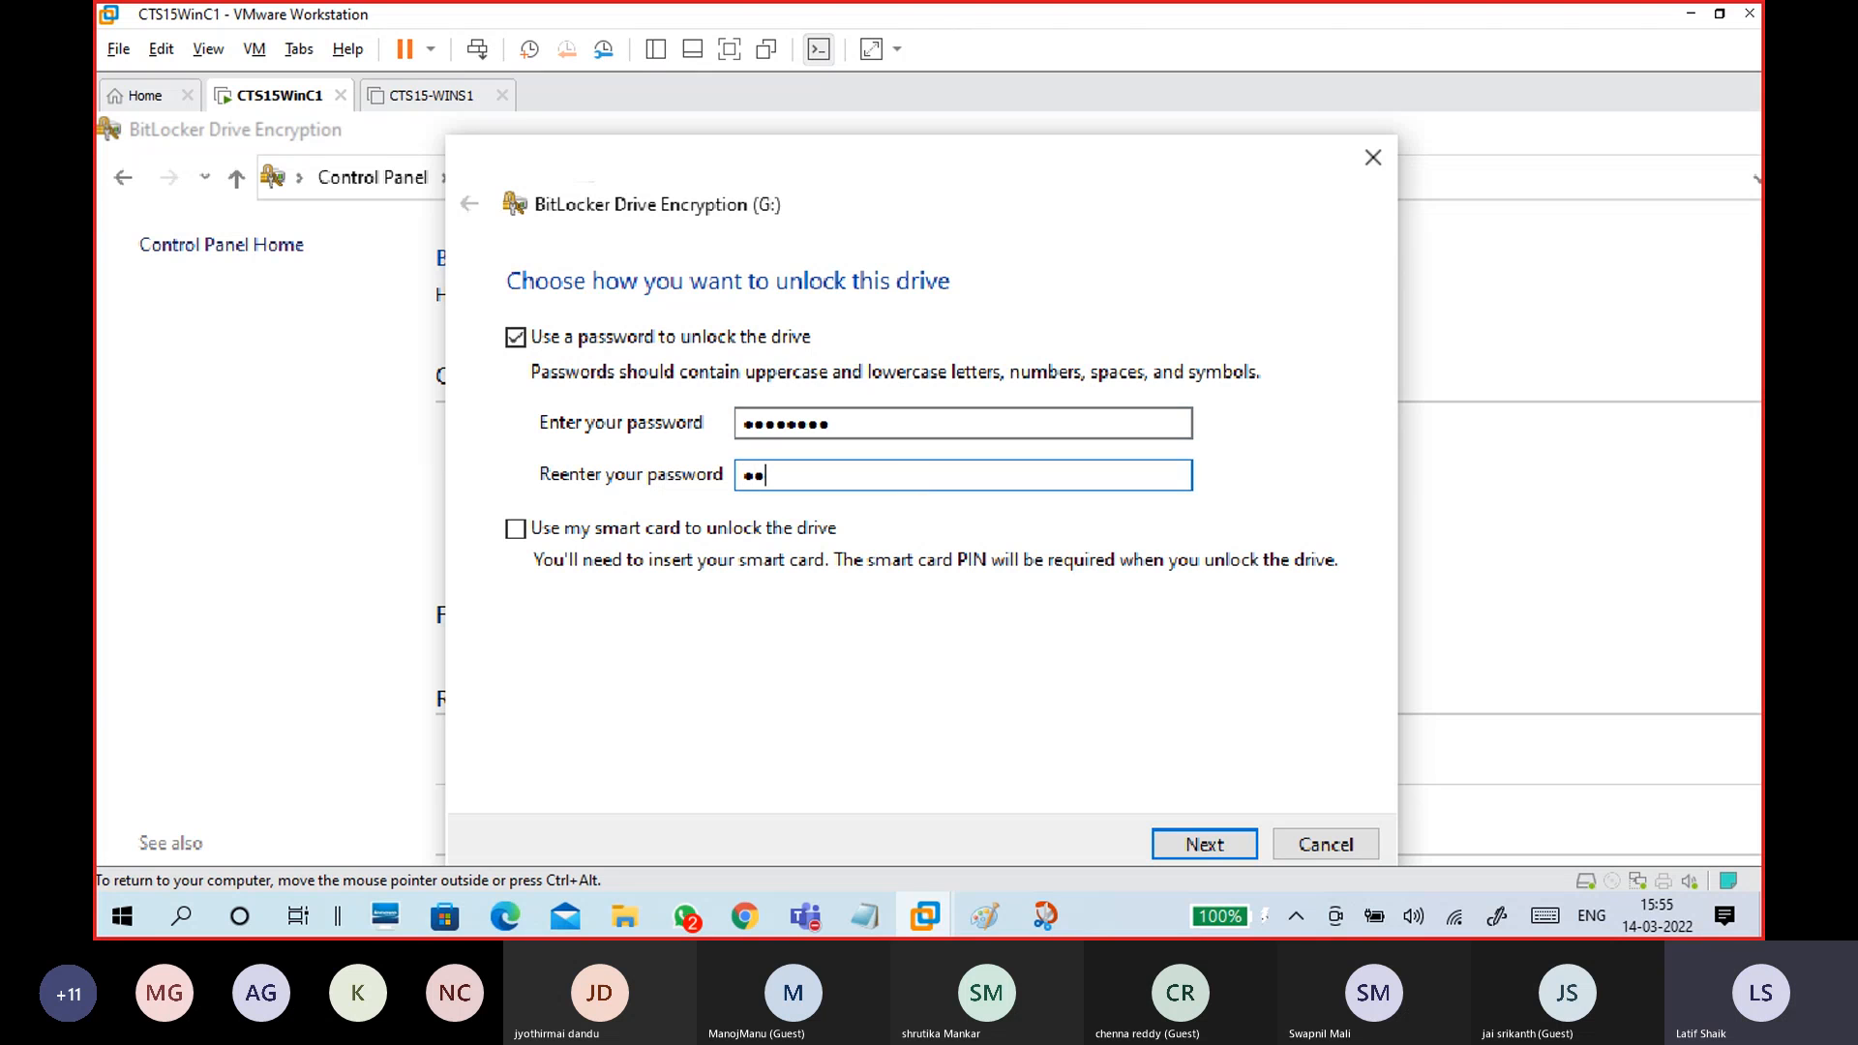
{"action": "type", "text": "******"}
{"action": "left_click", "coordinate": [1221, 828]}
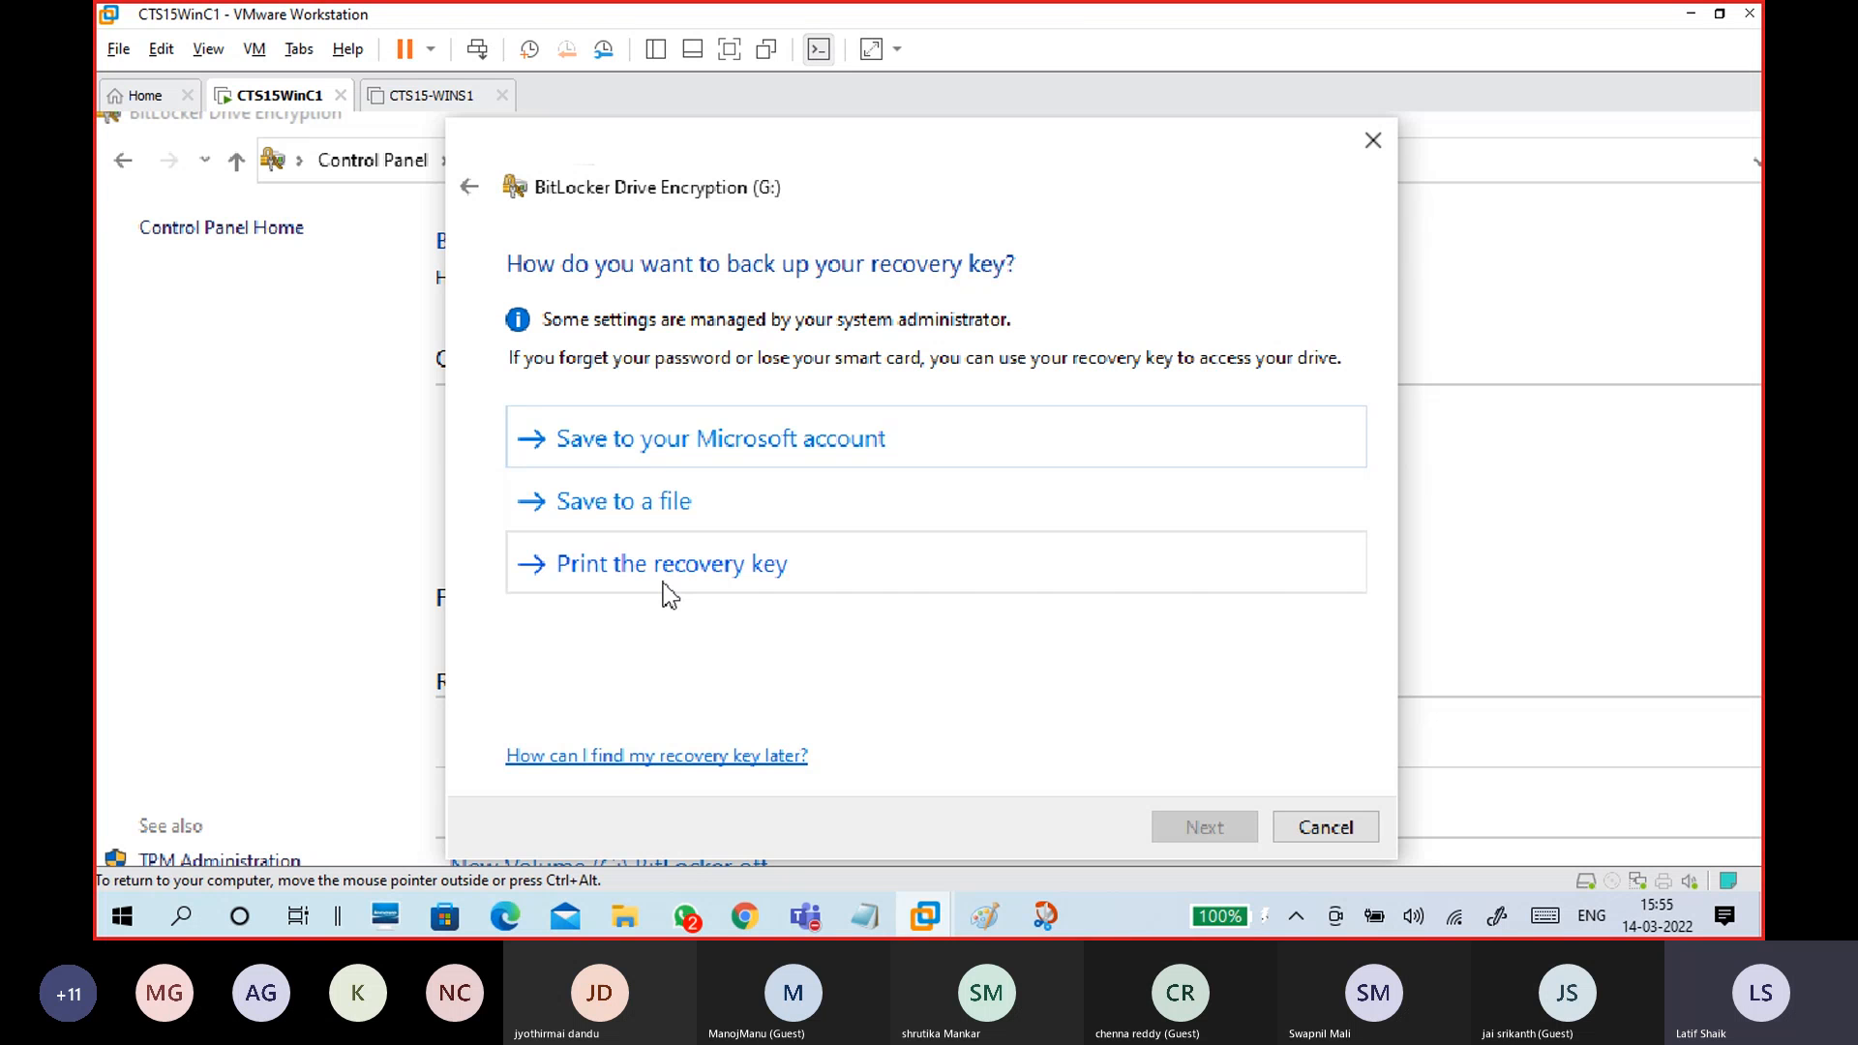
- Back up the recovery key to a text file in the Keys folder on Local Disk (C:), keeping the suggested name, and continue
{"action": "left_click", "coordinate": [654, 519]}
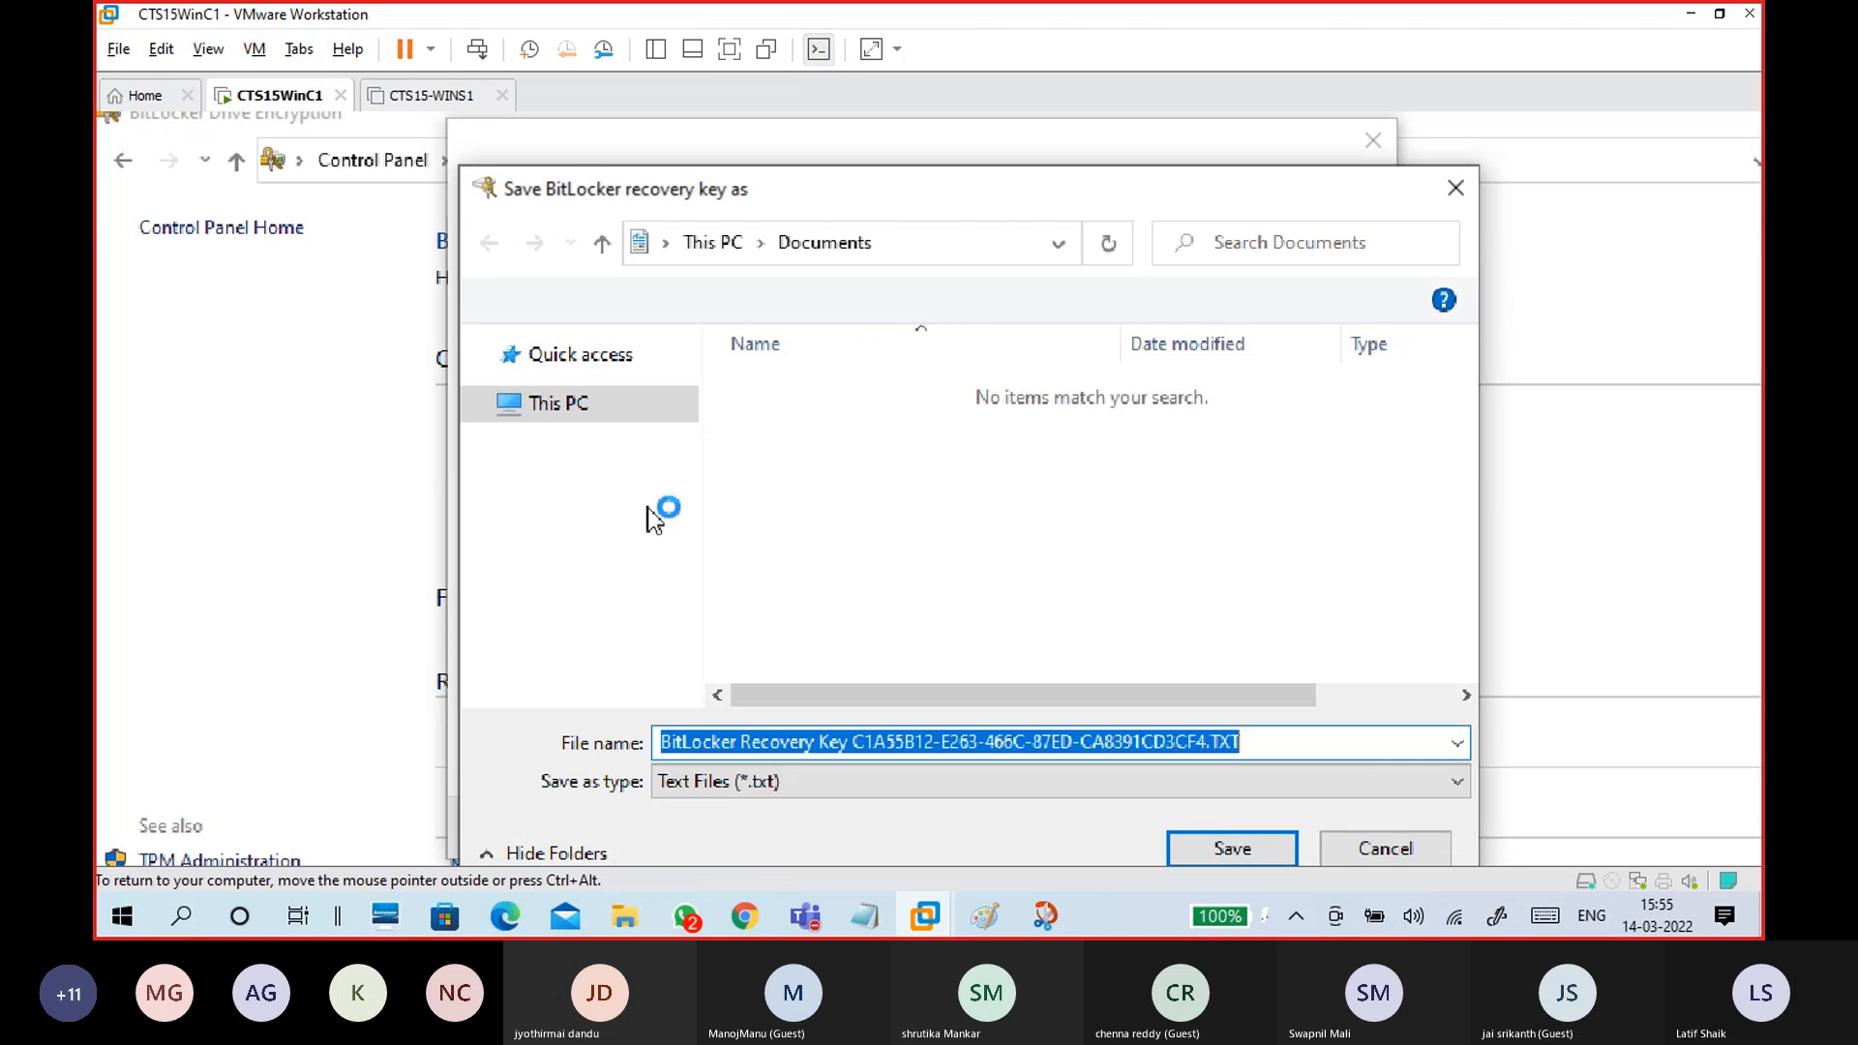
{"action": "key", "text": "super+plus"}
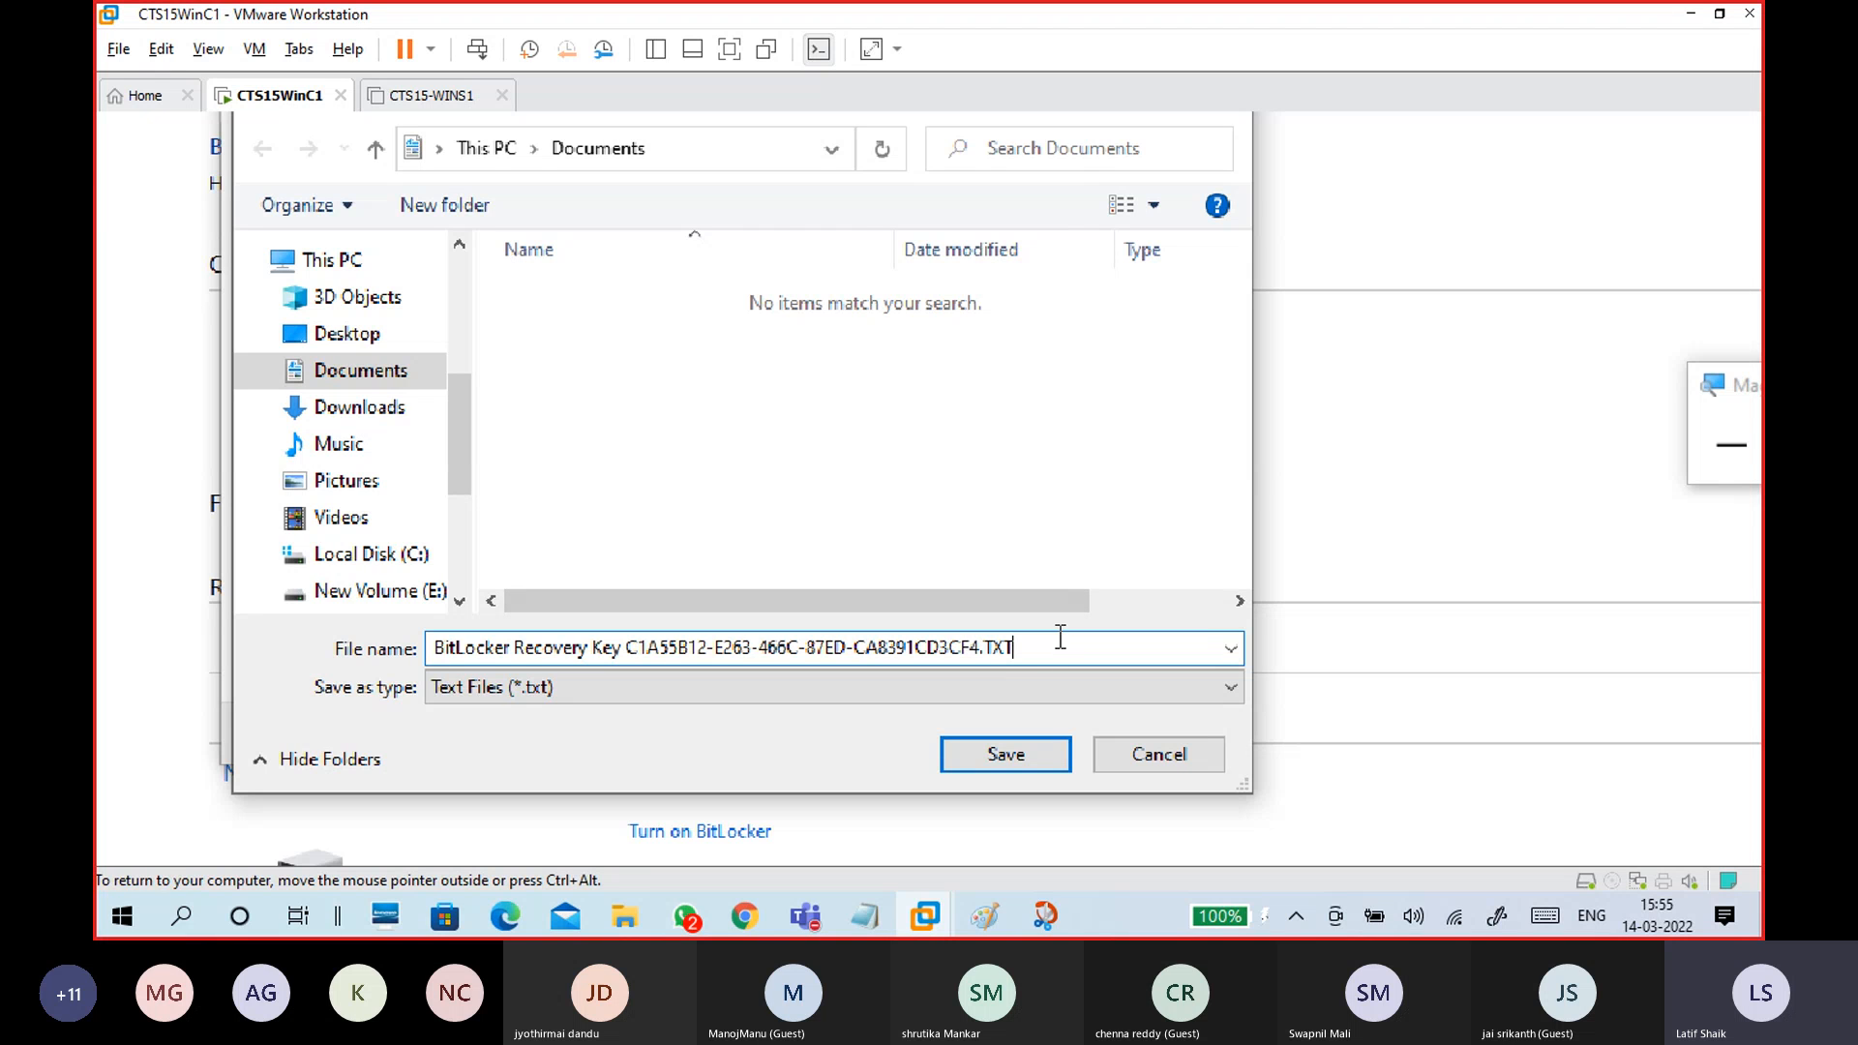
{"action": "left_click", "coordinate": [367, 374]}
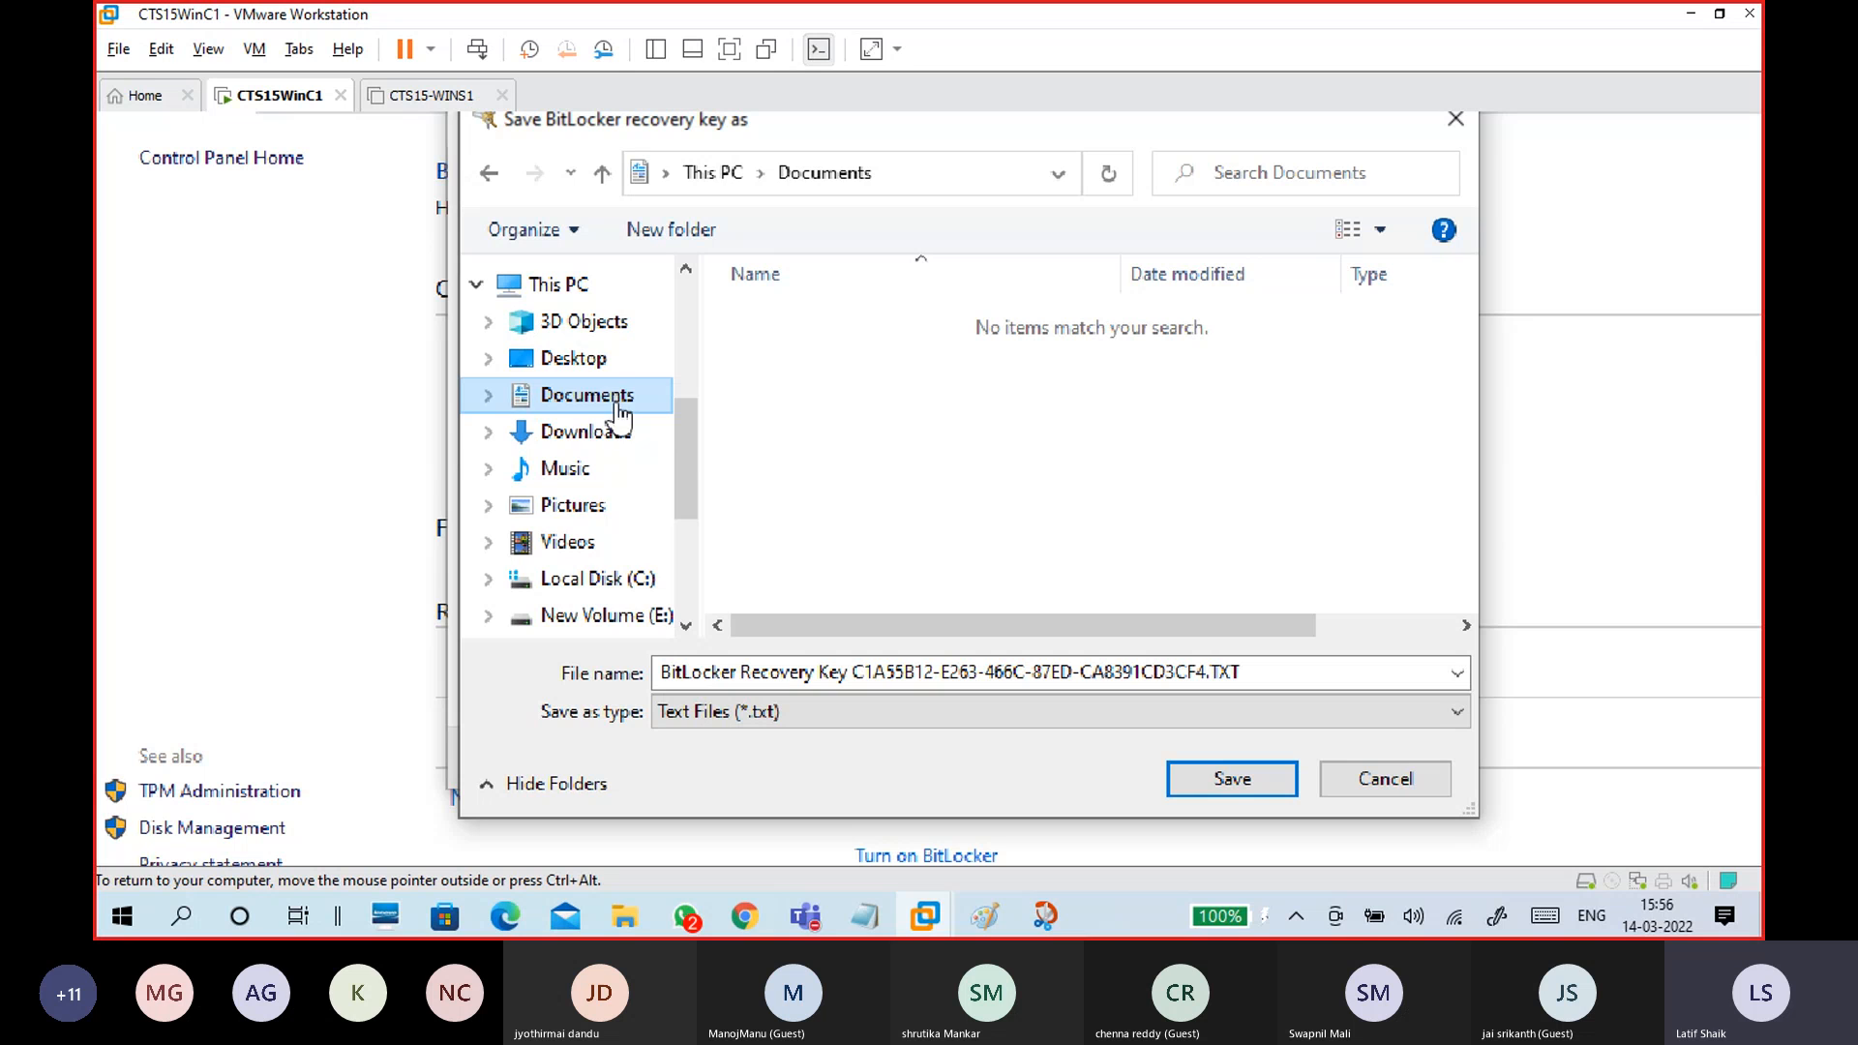
{"action": "left_click", "coordinate": [638, 583]}
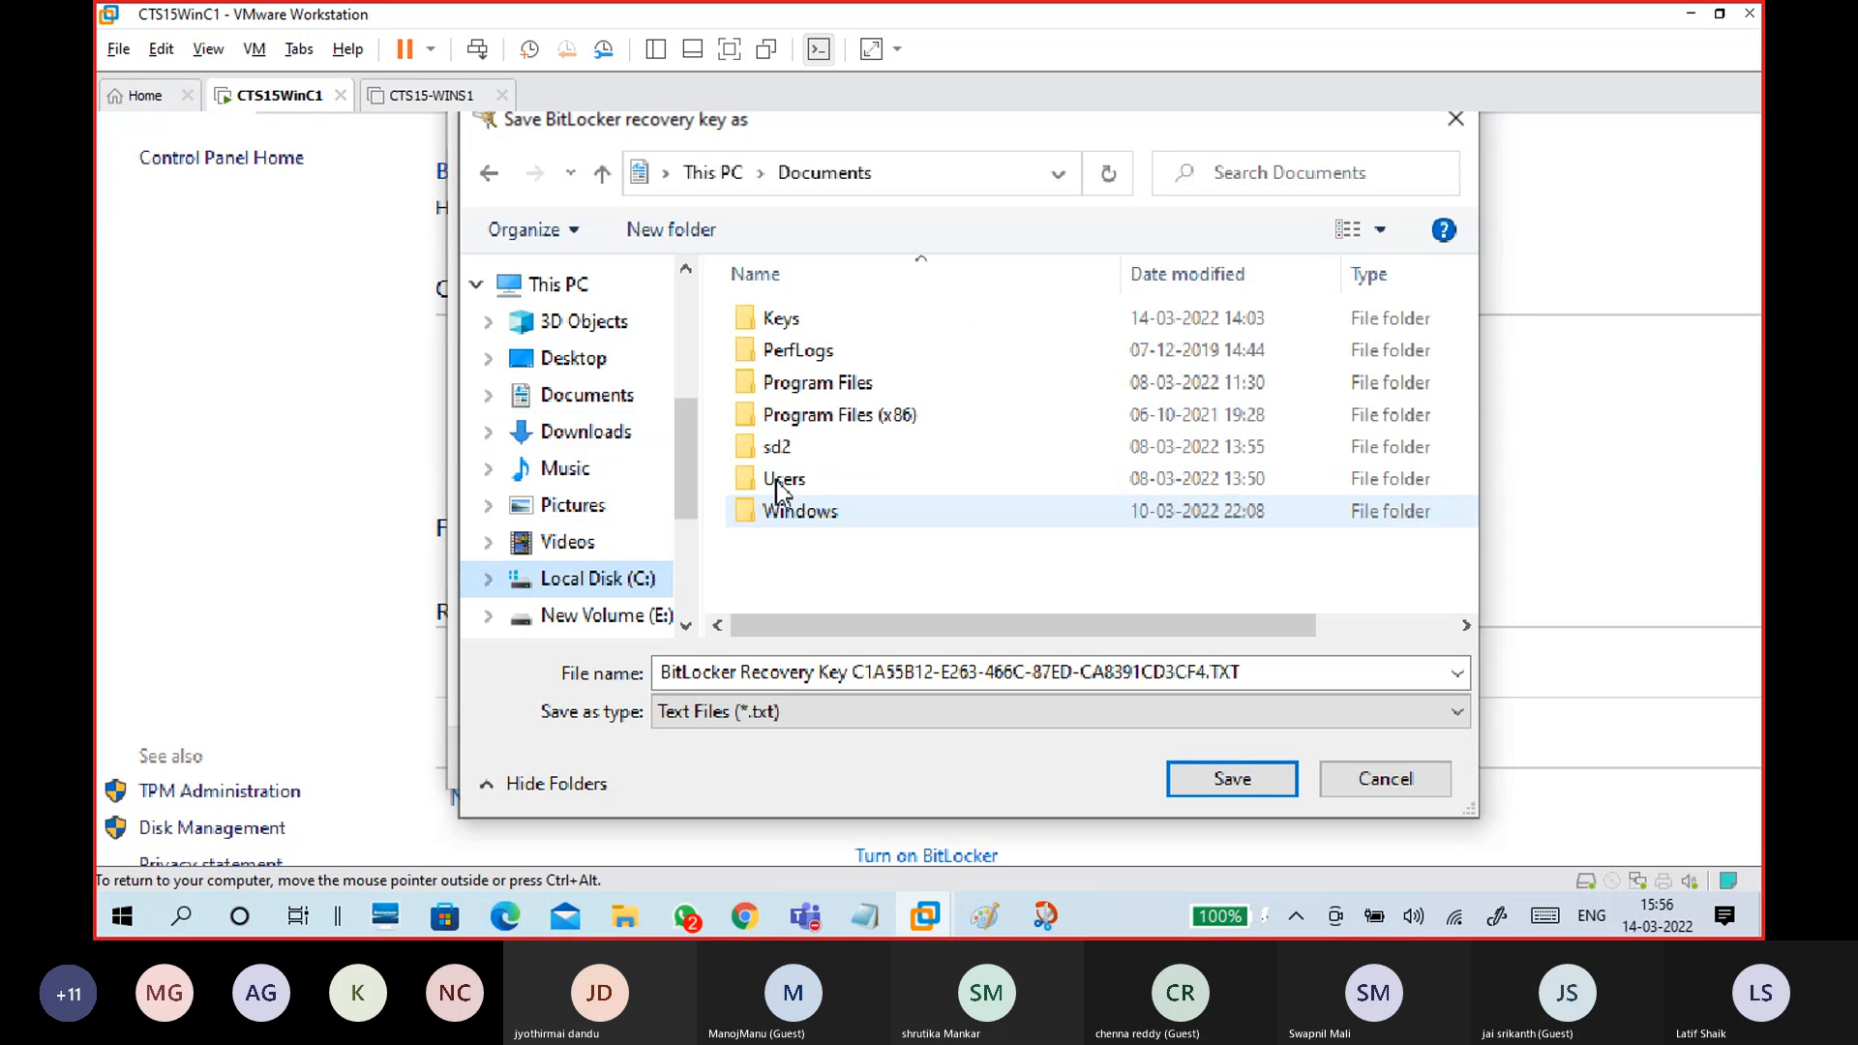
{"action": "double_click", "coordinate": [829, 321]}
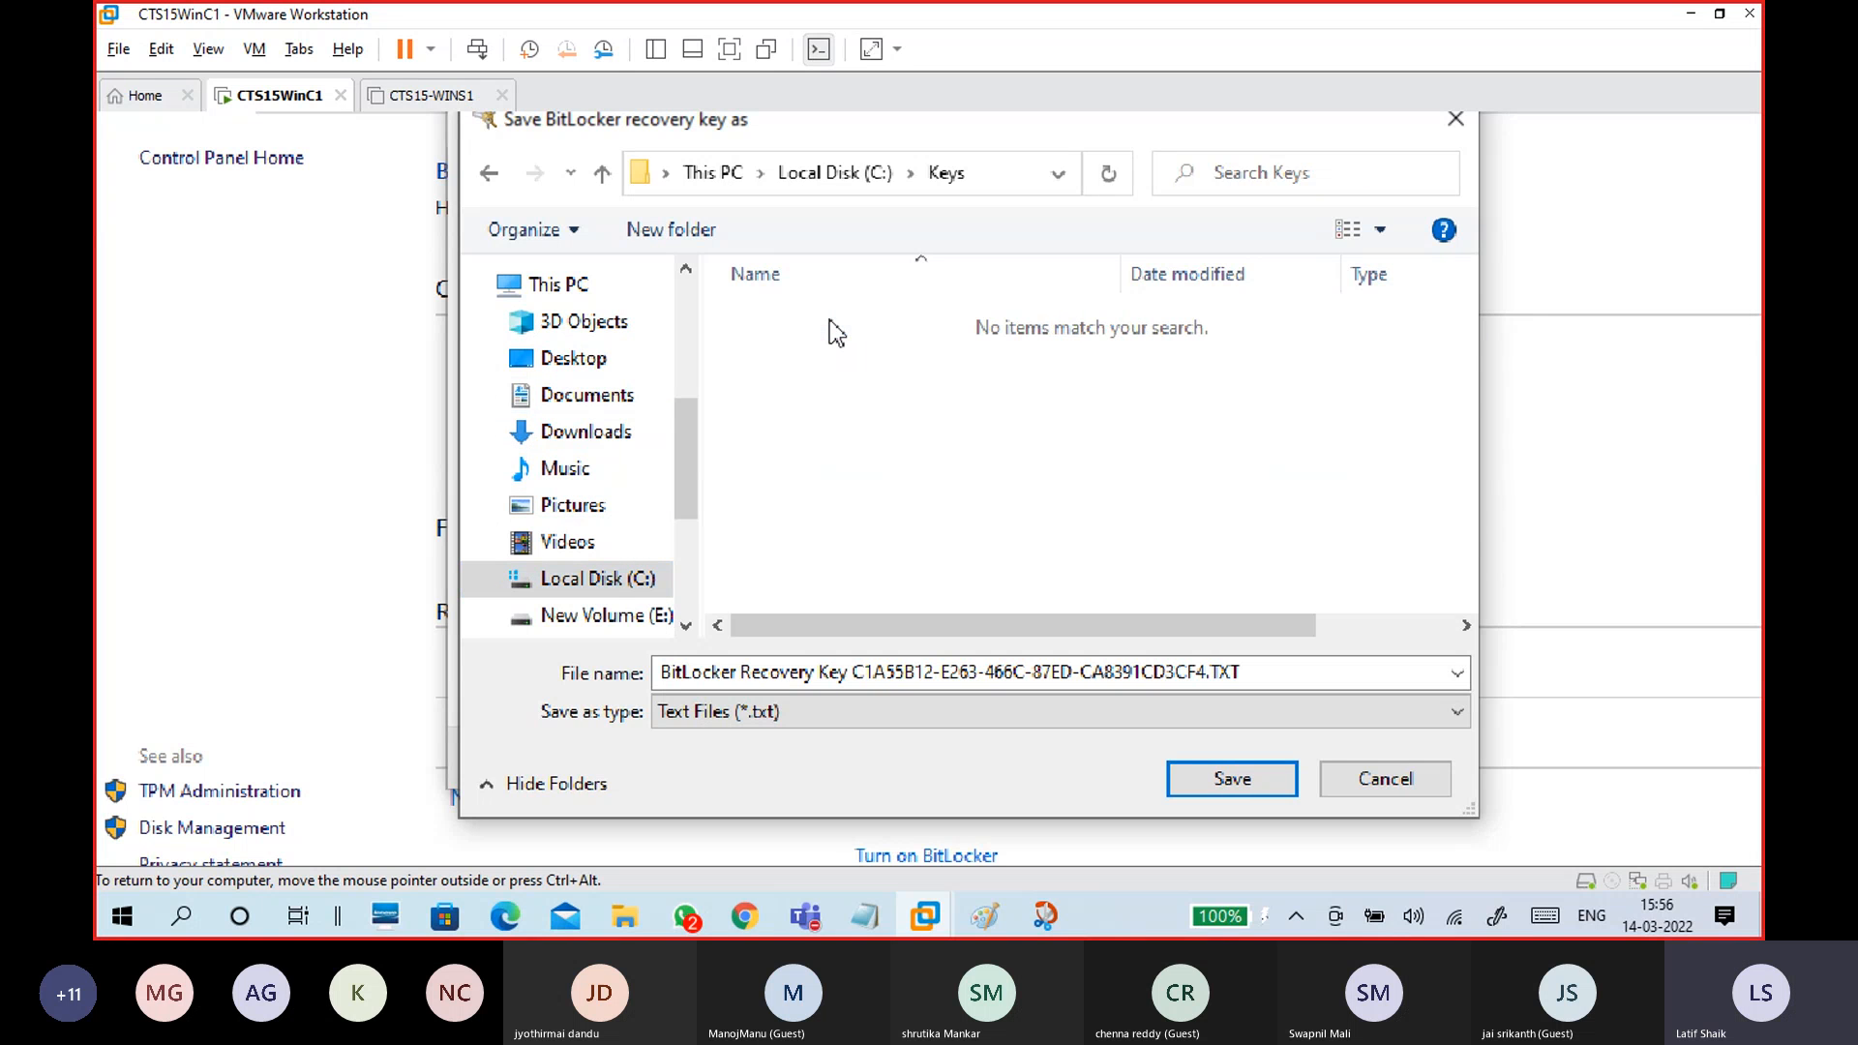
{"action": "left_click", "coordinate": [1232, 783]}
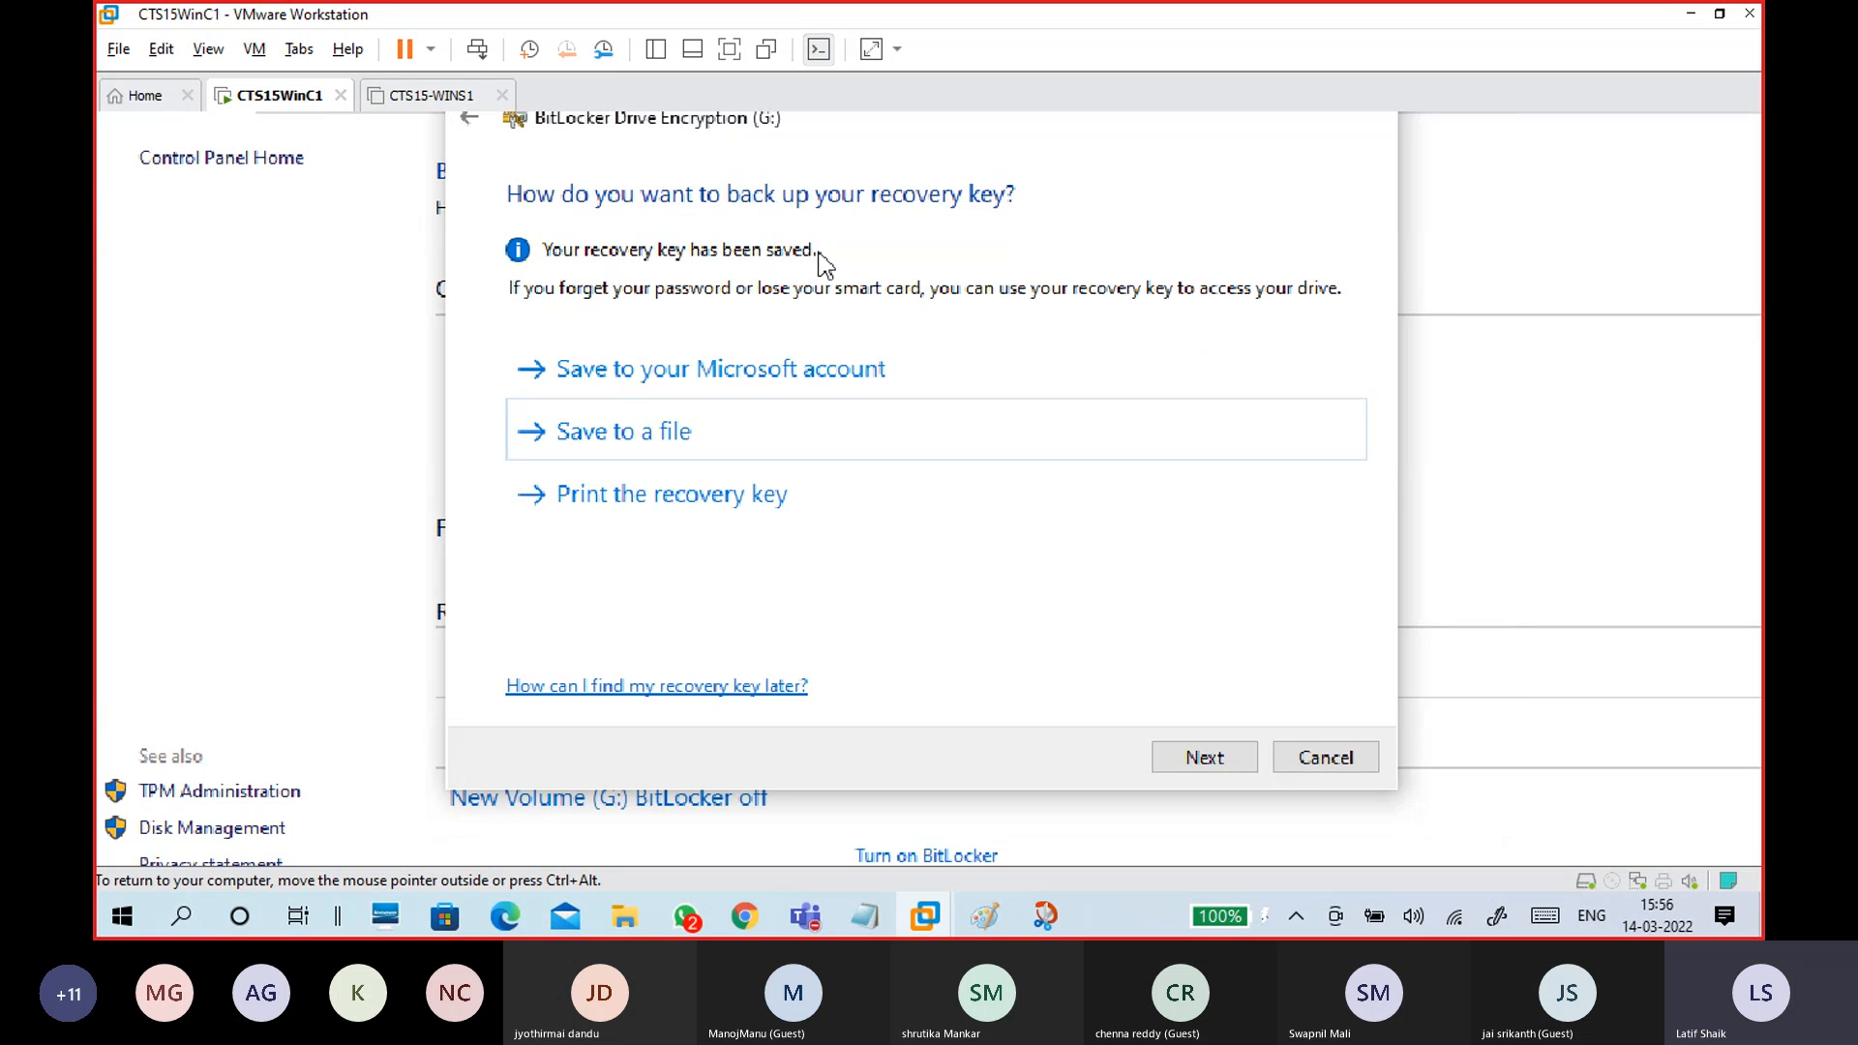
{"action": "left_click", "coordinate": [1202, 759]}
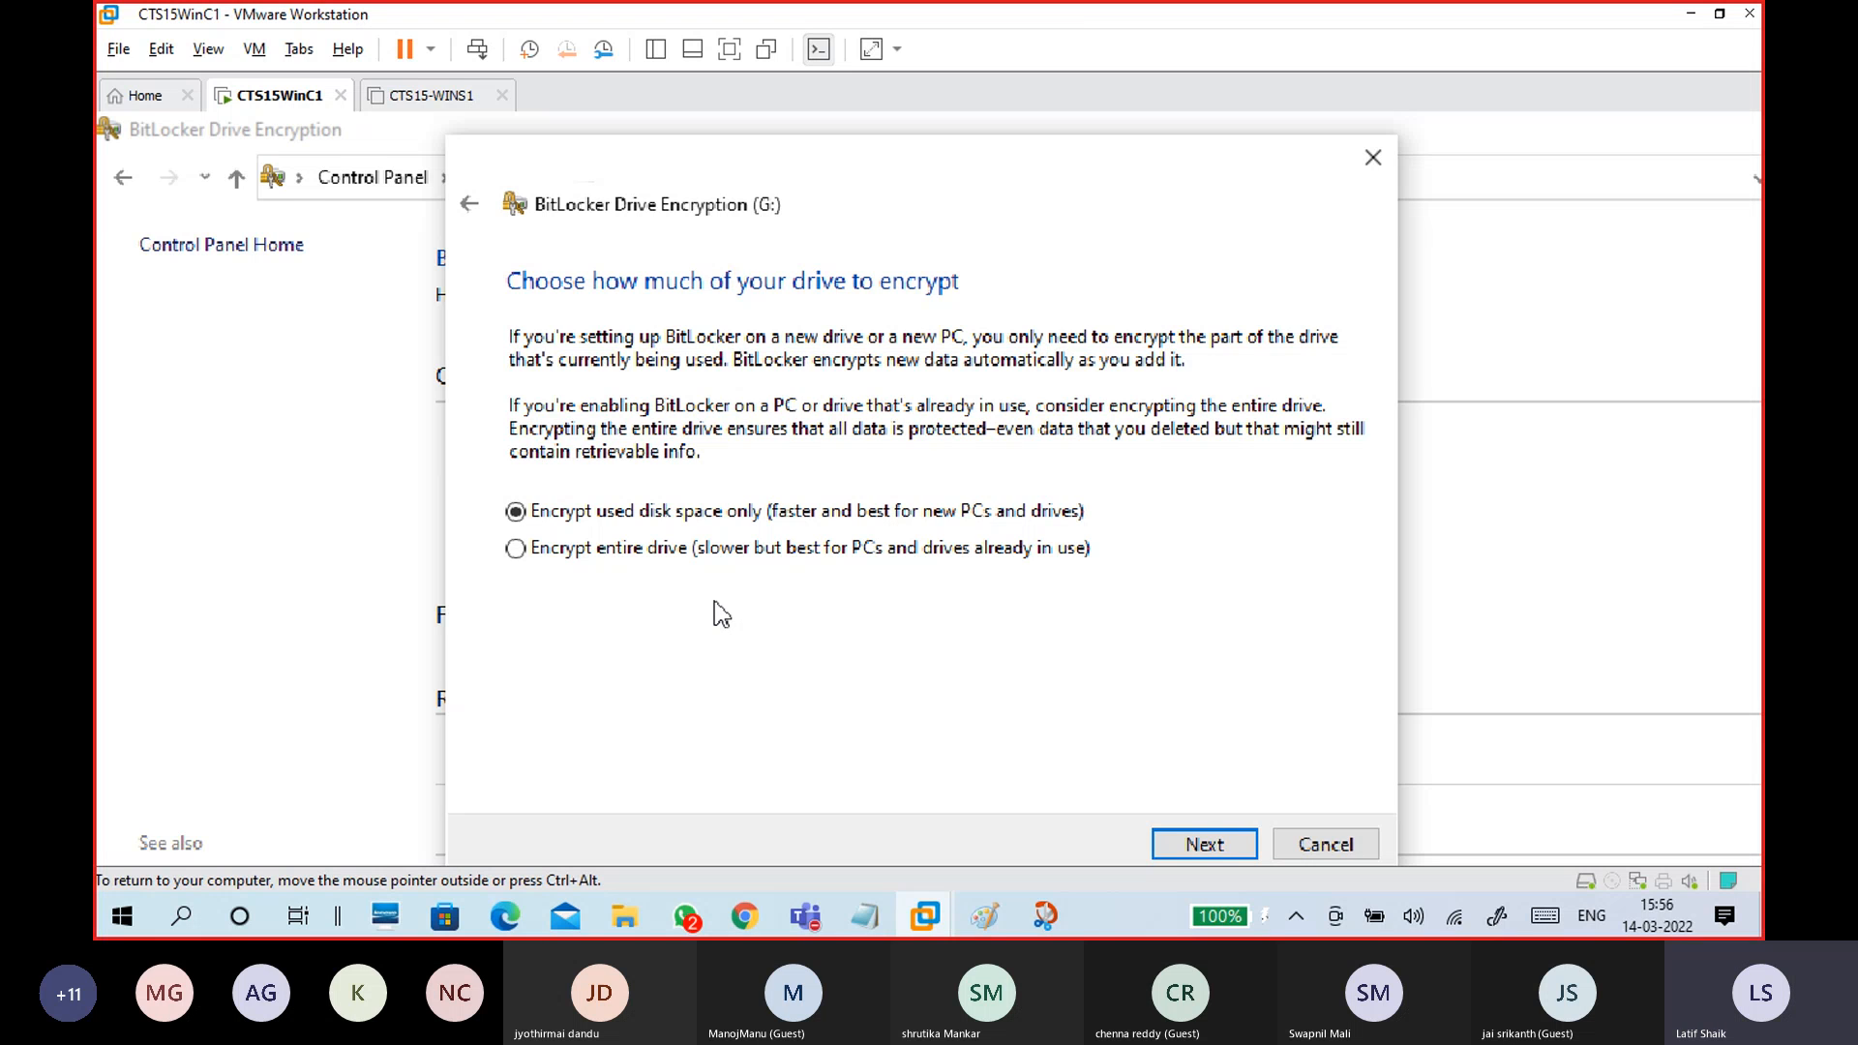
- Choose to encrypt the entire G: drive with the new encryption mode and start the encryption
{"action": "left_click", "coordinate": [664, 559]}
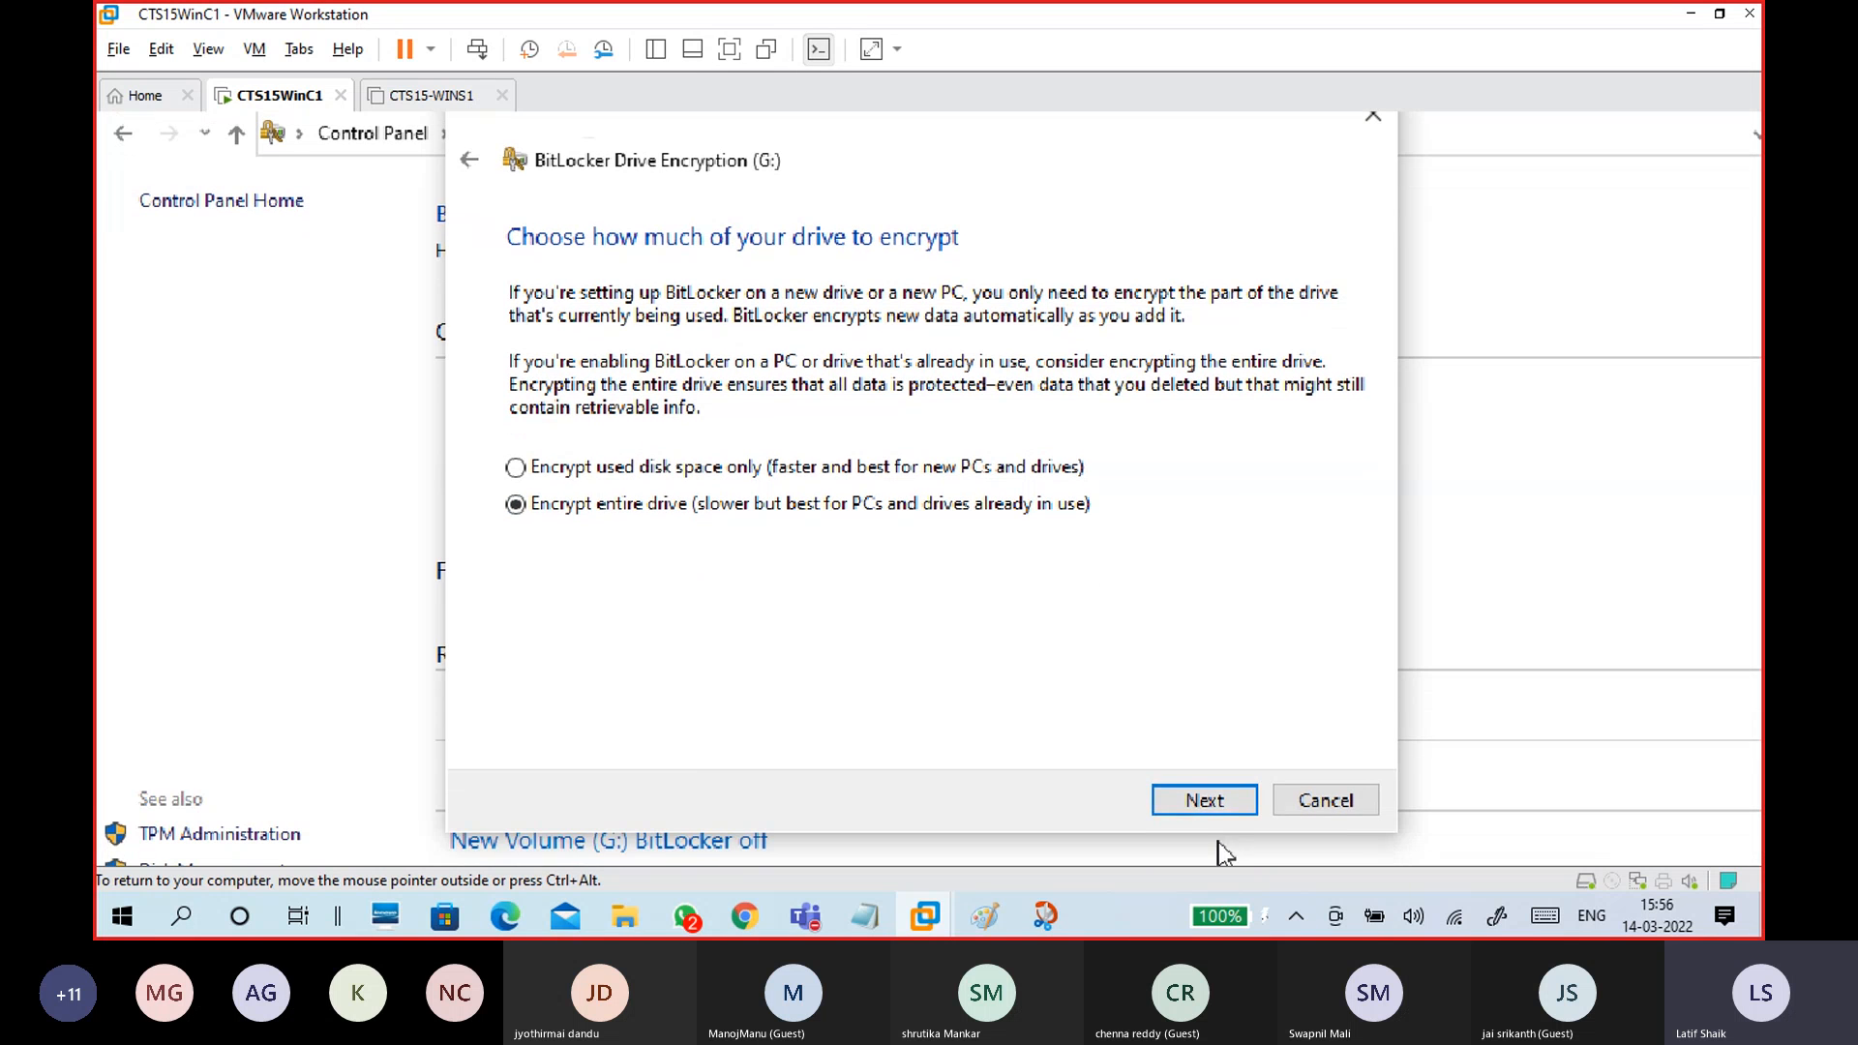
{"action": "left_click", "coordinate": [1204, 800]}
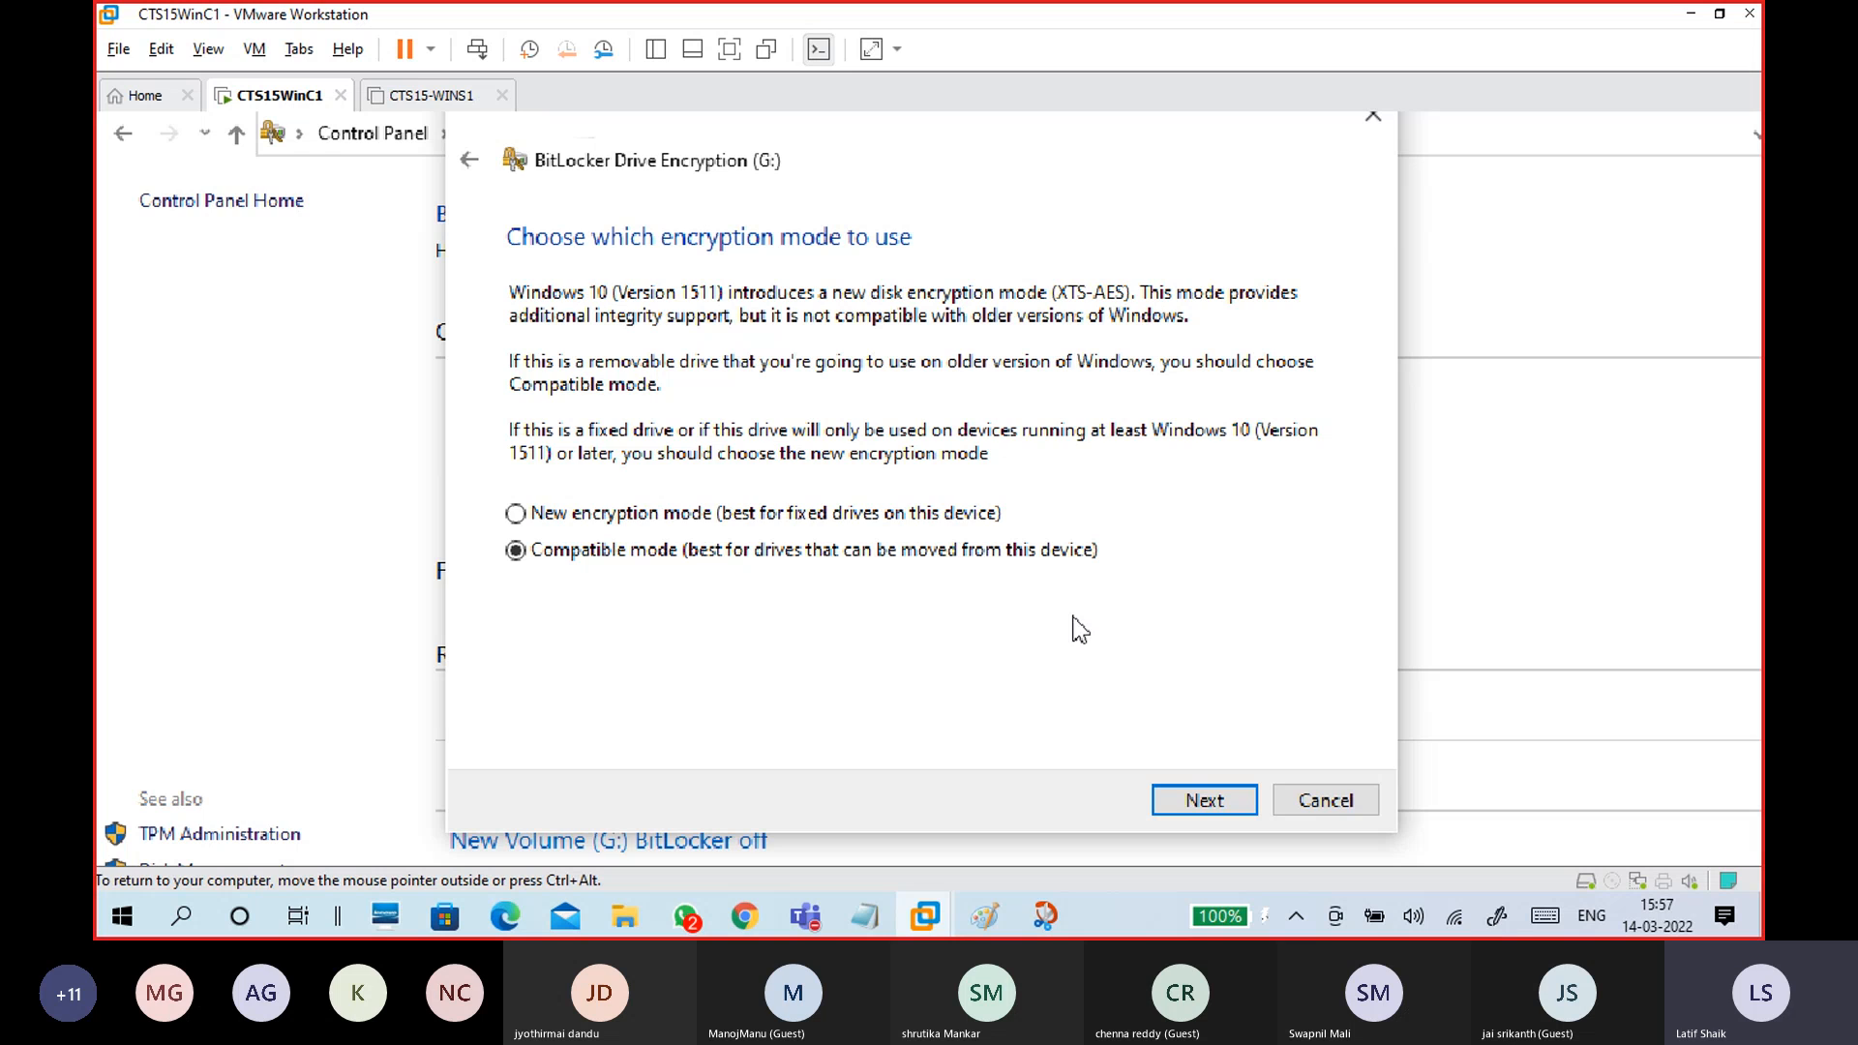
{"action": "left_click", "coordinate": [798, 519]}
{"action": "left_click", "coordinate": [1200, 801]}
{"action": "left_click", "coordinate": [1198, 810]}
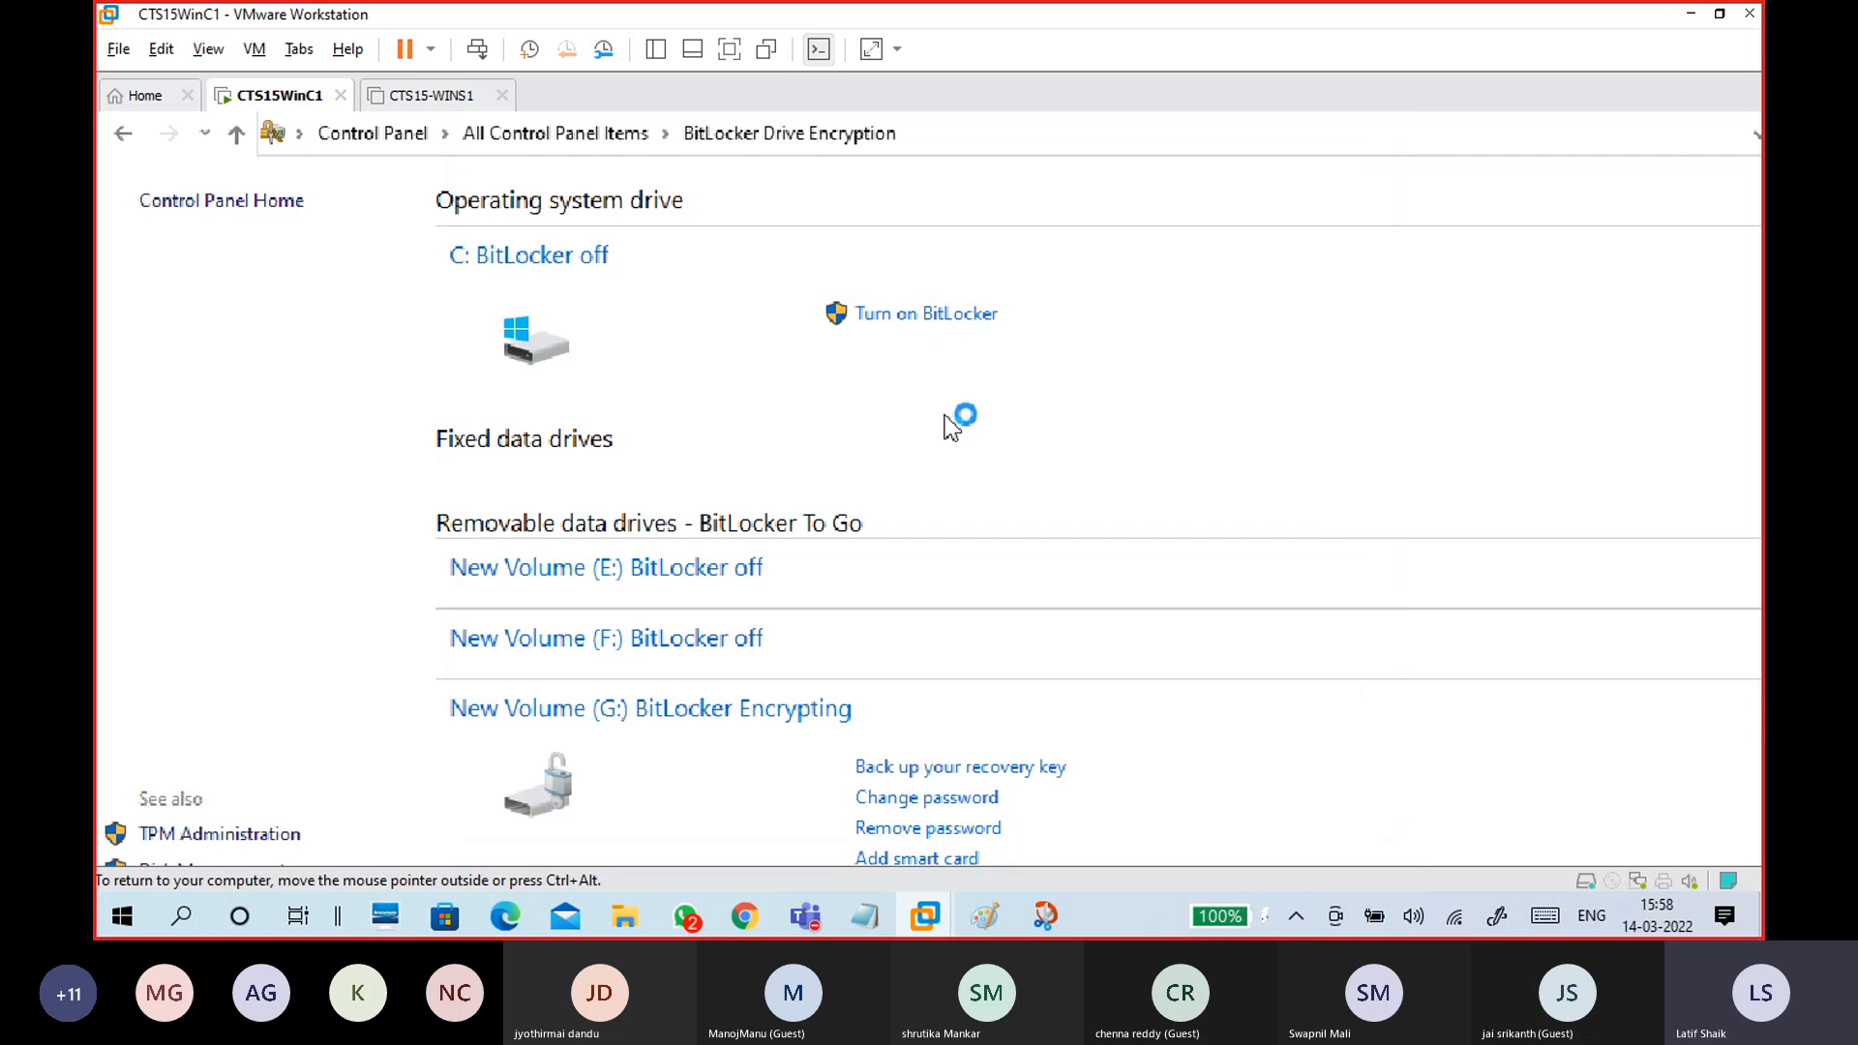
{"action": "scroll", "coordinate": [871, 665], "scroll_direction": "down", "scroll_amount": 1}
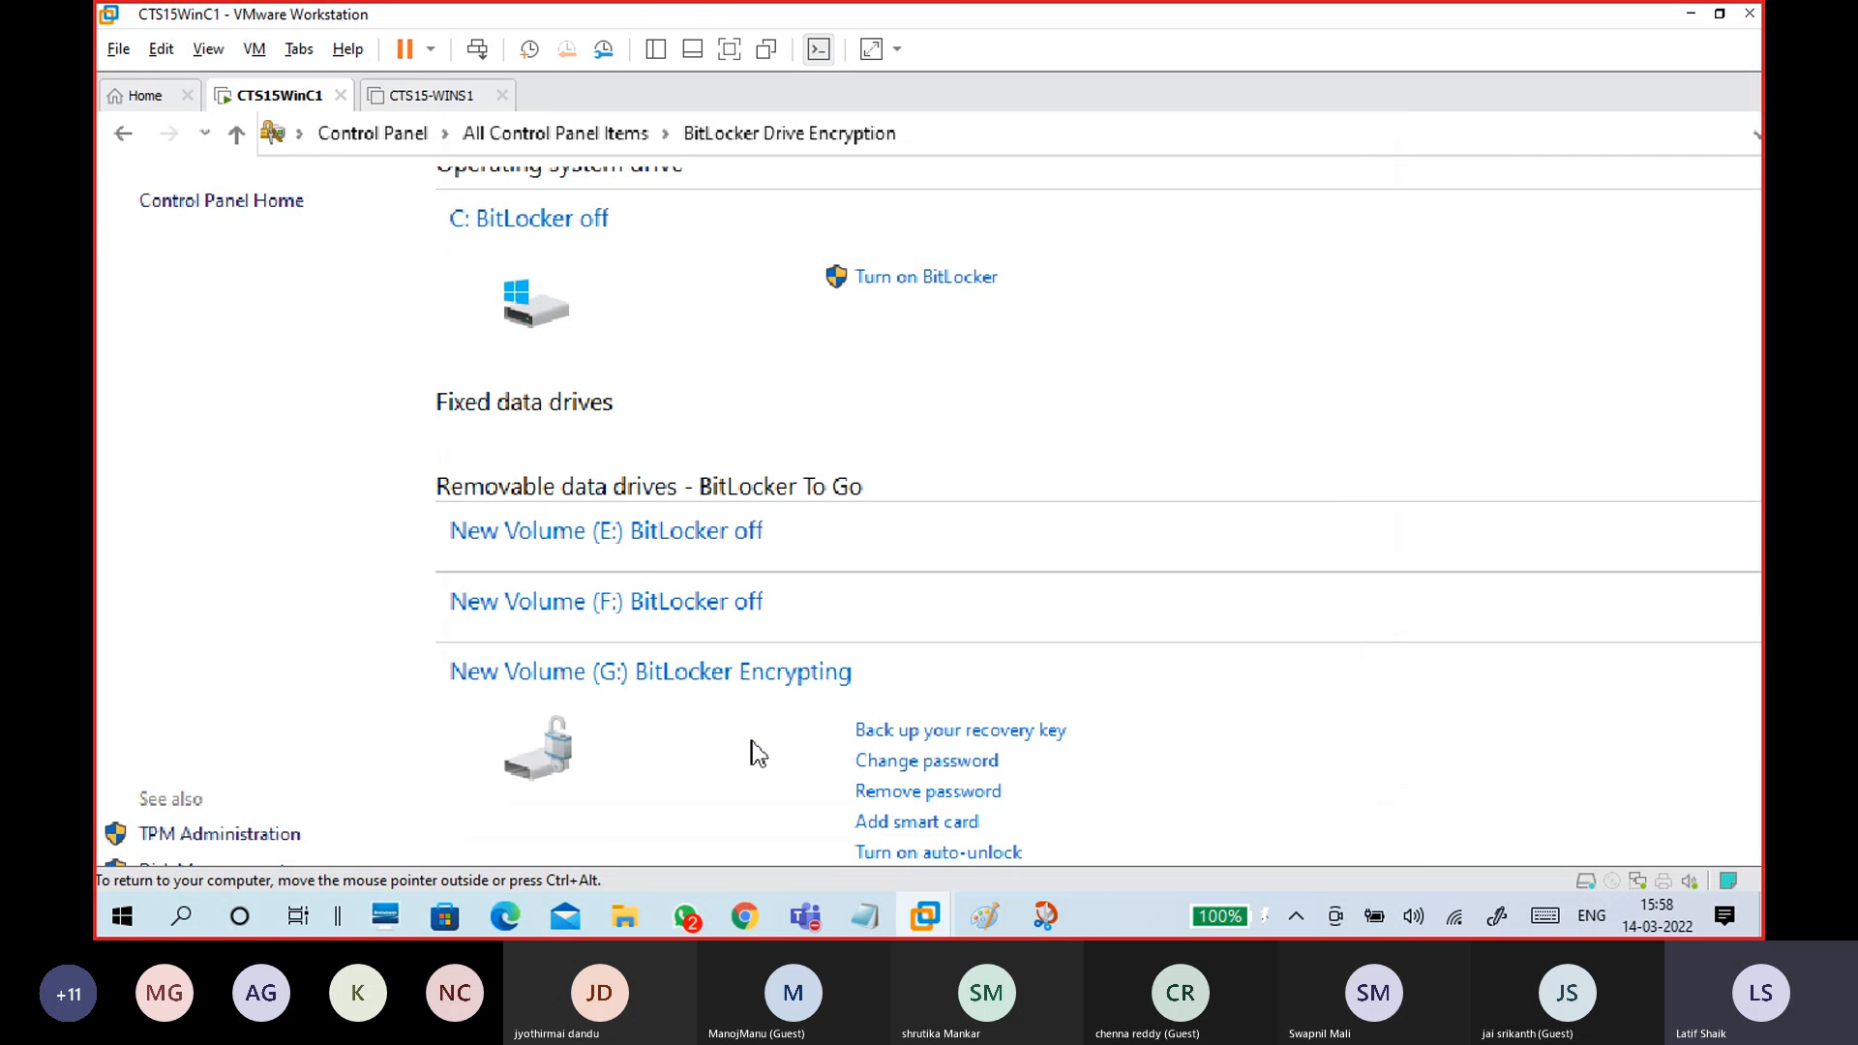
- Bring up the encryption progress of drive G:, wait for it to finish, and close the completion dialog
{"action": "left_click", "coordinate": [1709, 503]}
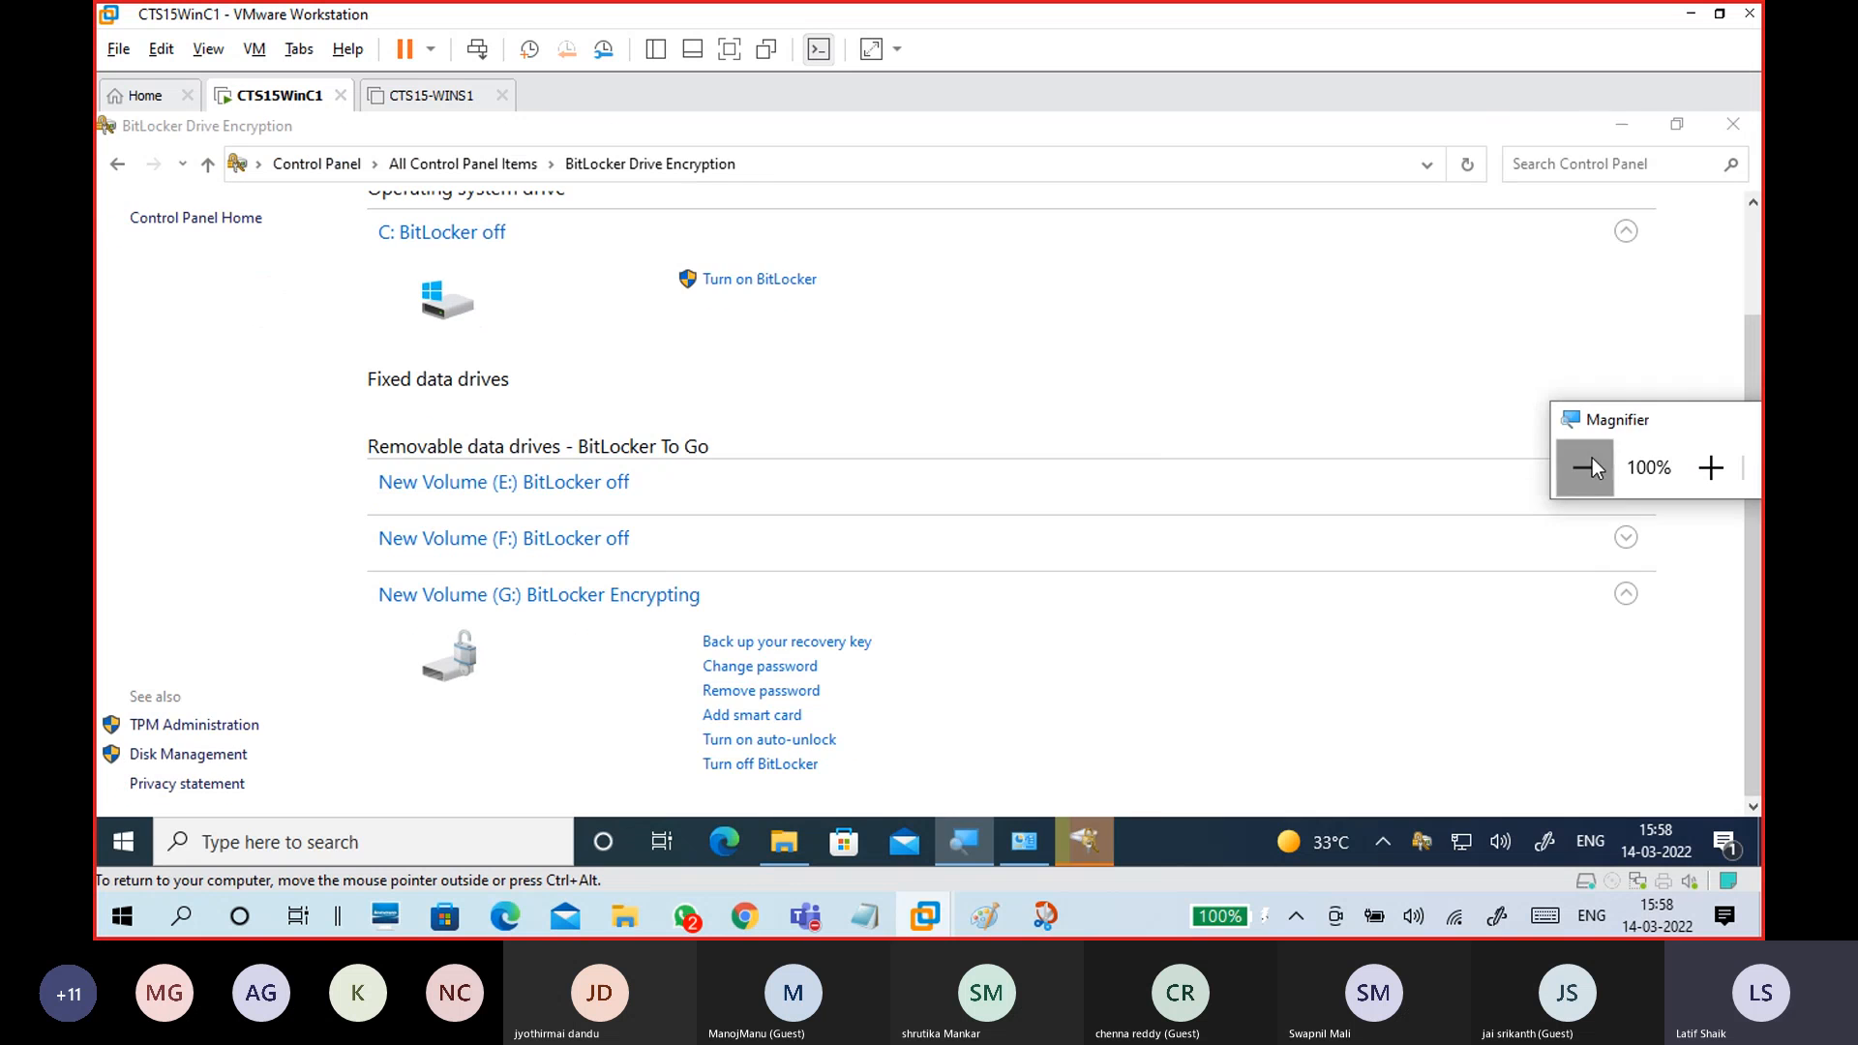
{"action": "left_click", "coordinate": [1084, 841]}
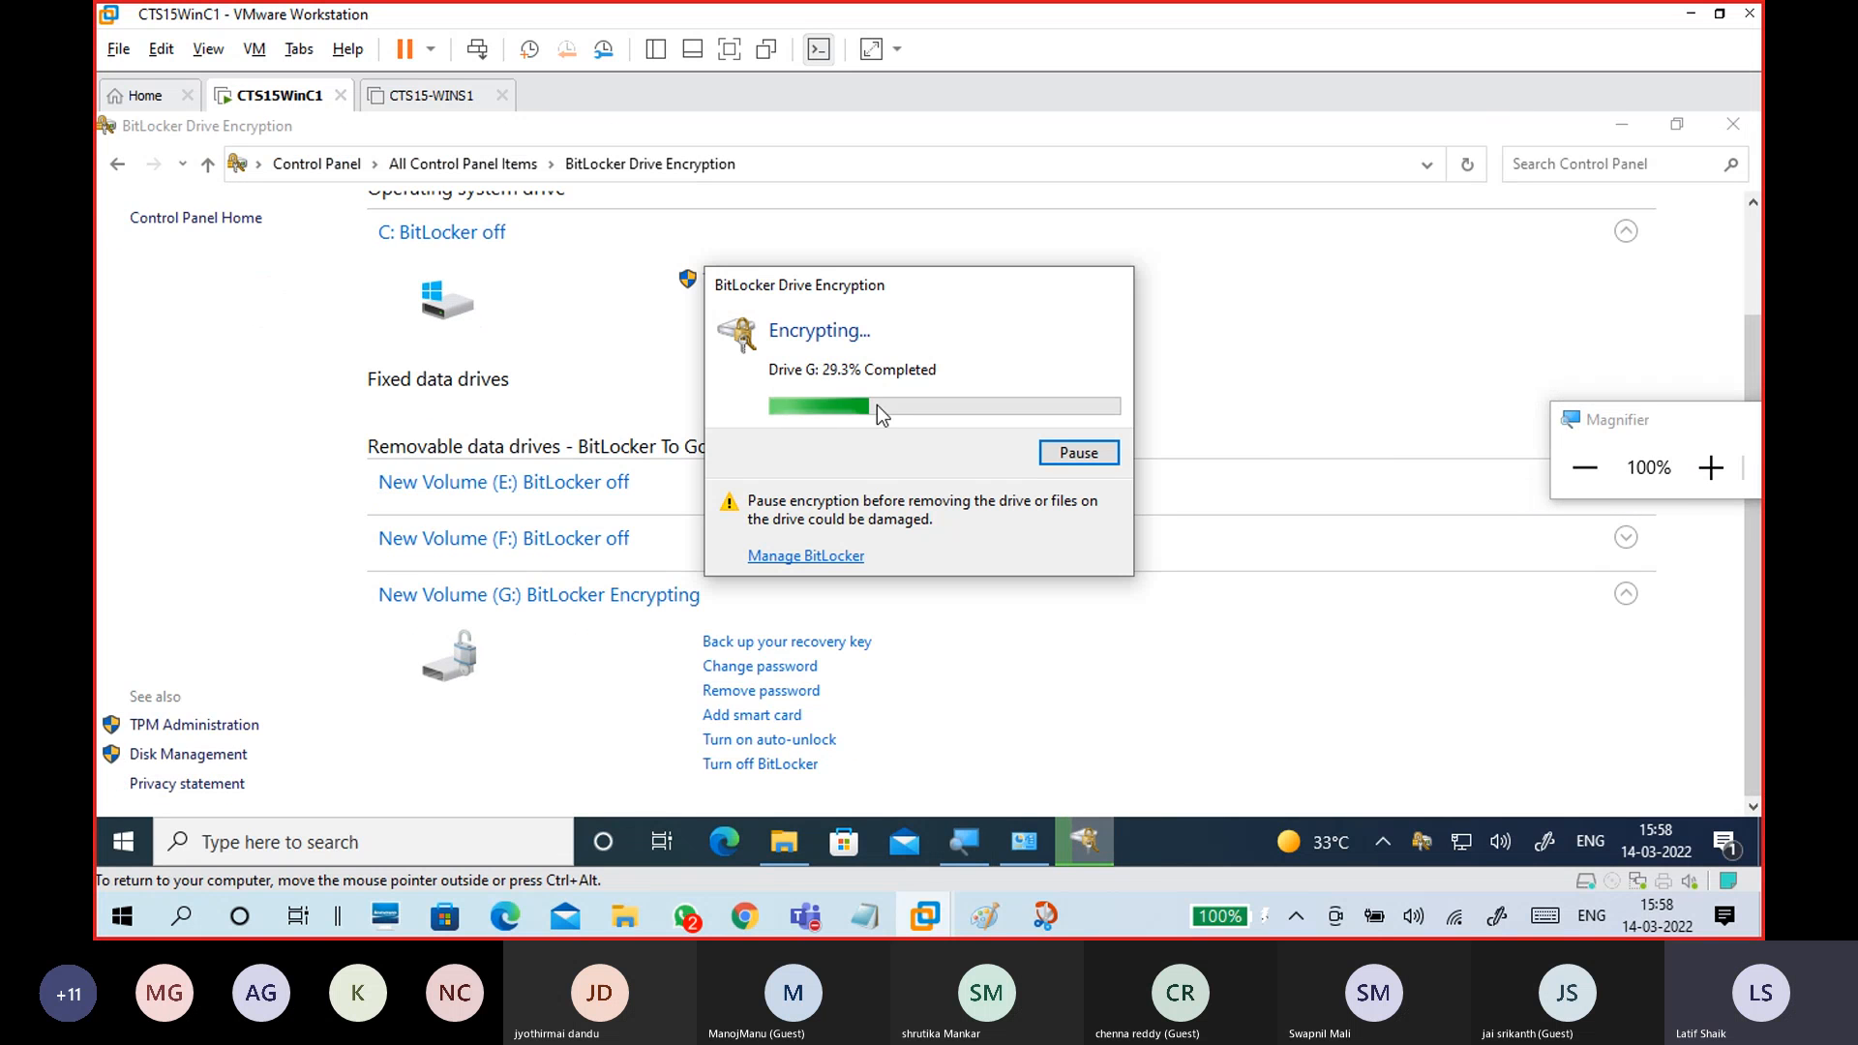
{"action": "left_click", "coordinate": [1711, 468]}
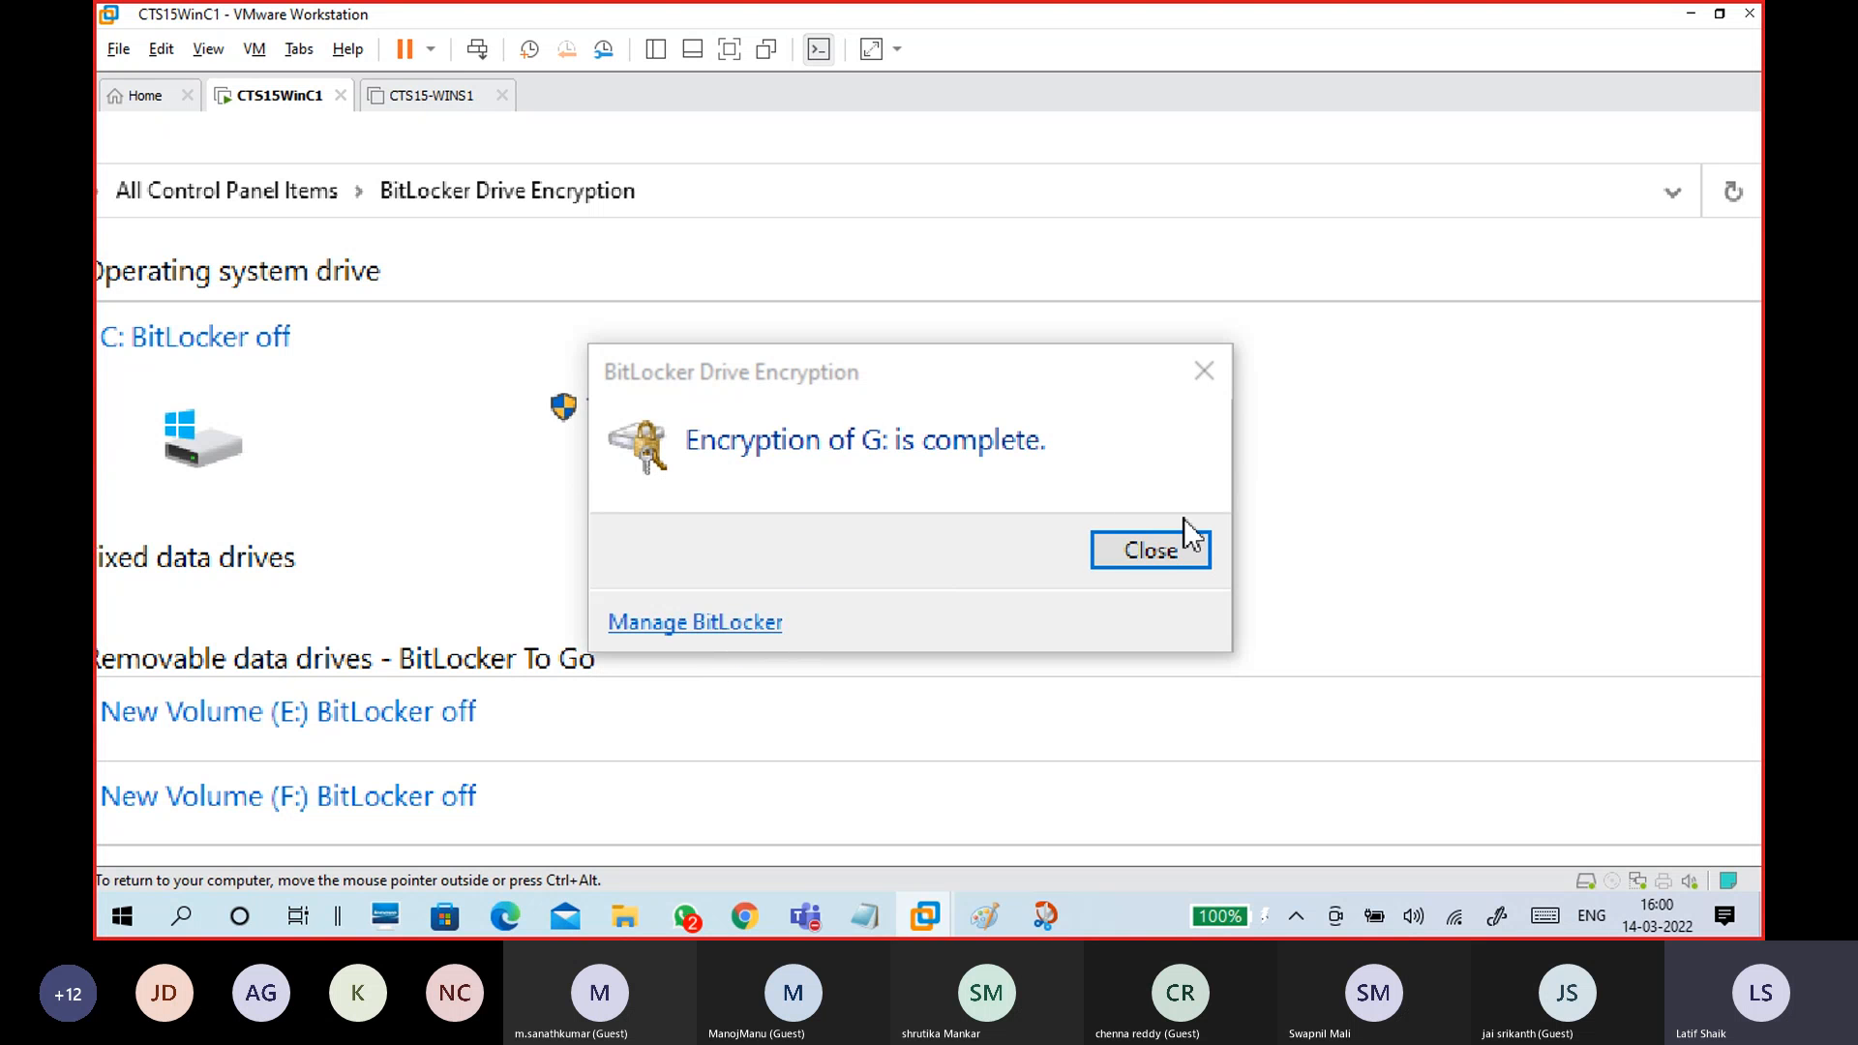
{"action": "left_click", "coordinate": [1184, 561]}
- Check the BitLocker status of New Volume (G:) in the drive list and close the BitLocker Drive Encryption window
{"action": "scroll", "coordinate": [434, 850], "scroll_direction": "down", "scroll_amount": 1}
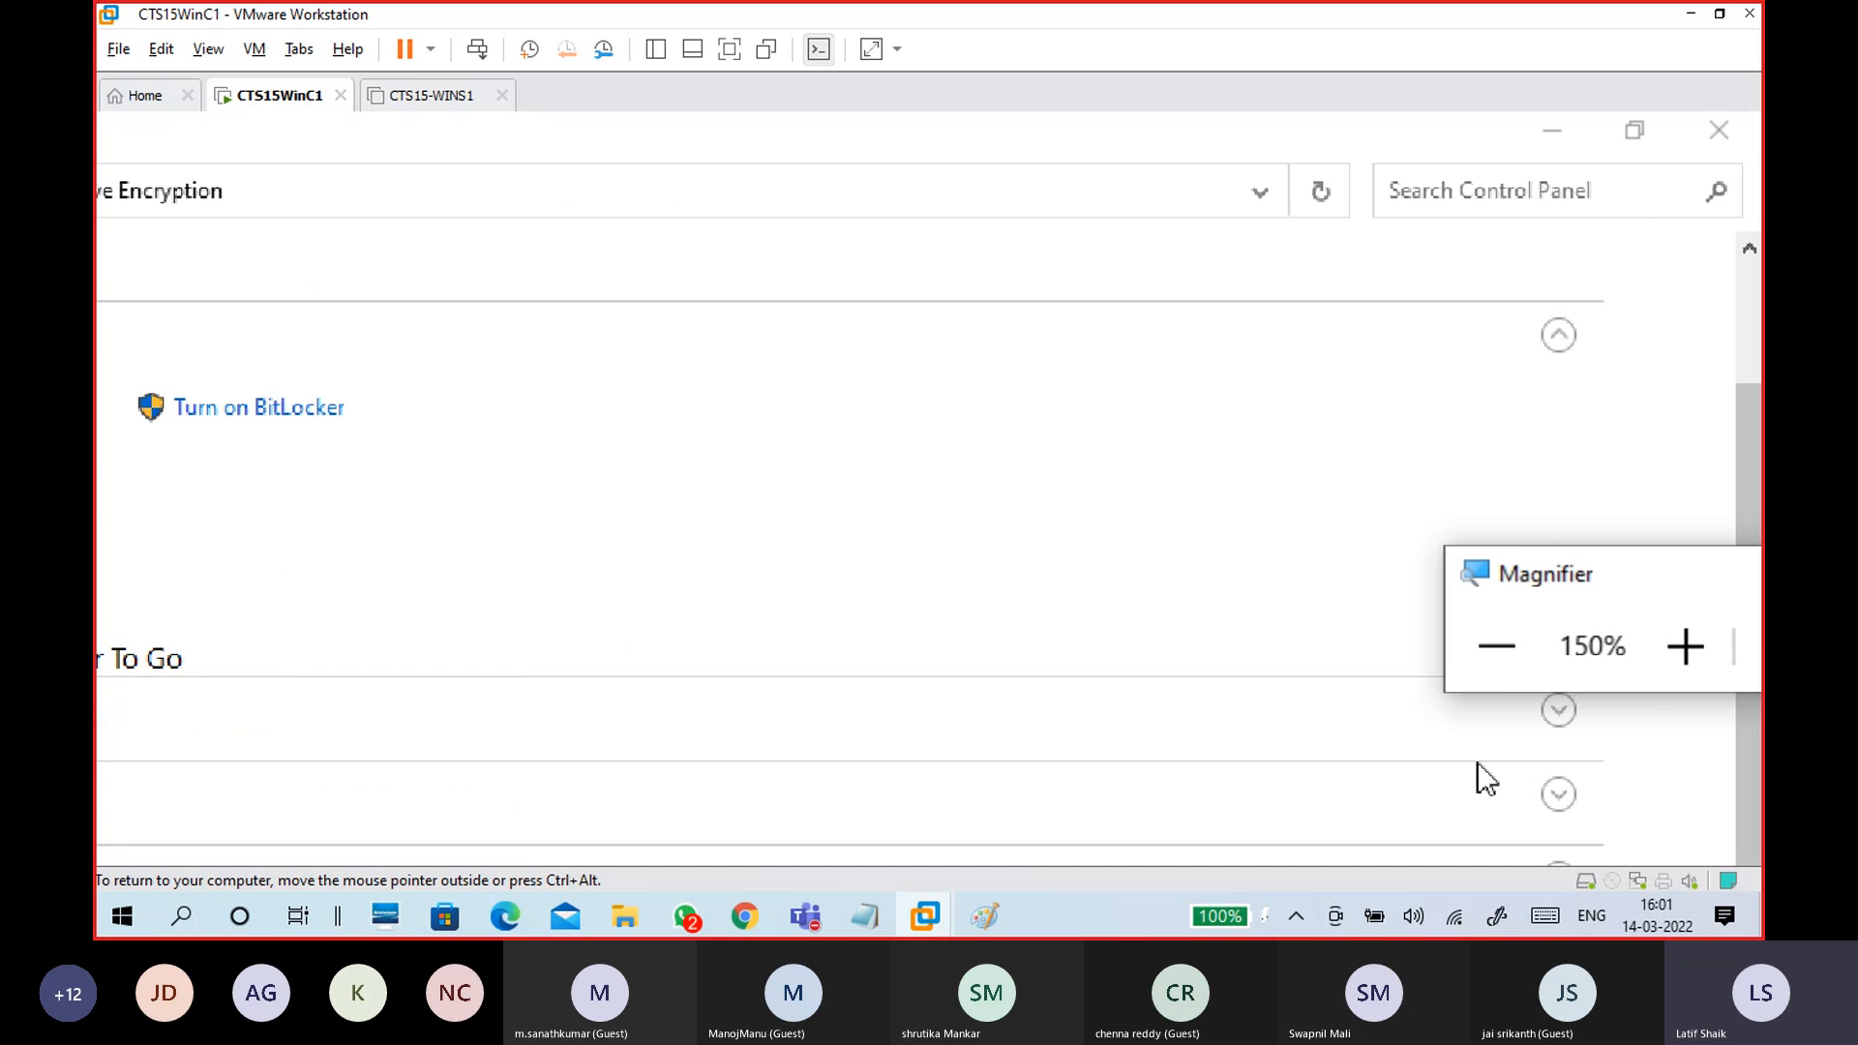
{"action": "left_click", "coordinate": [1495, 651]}
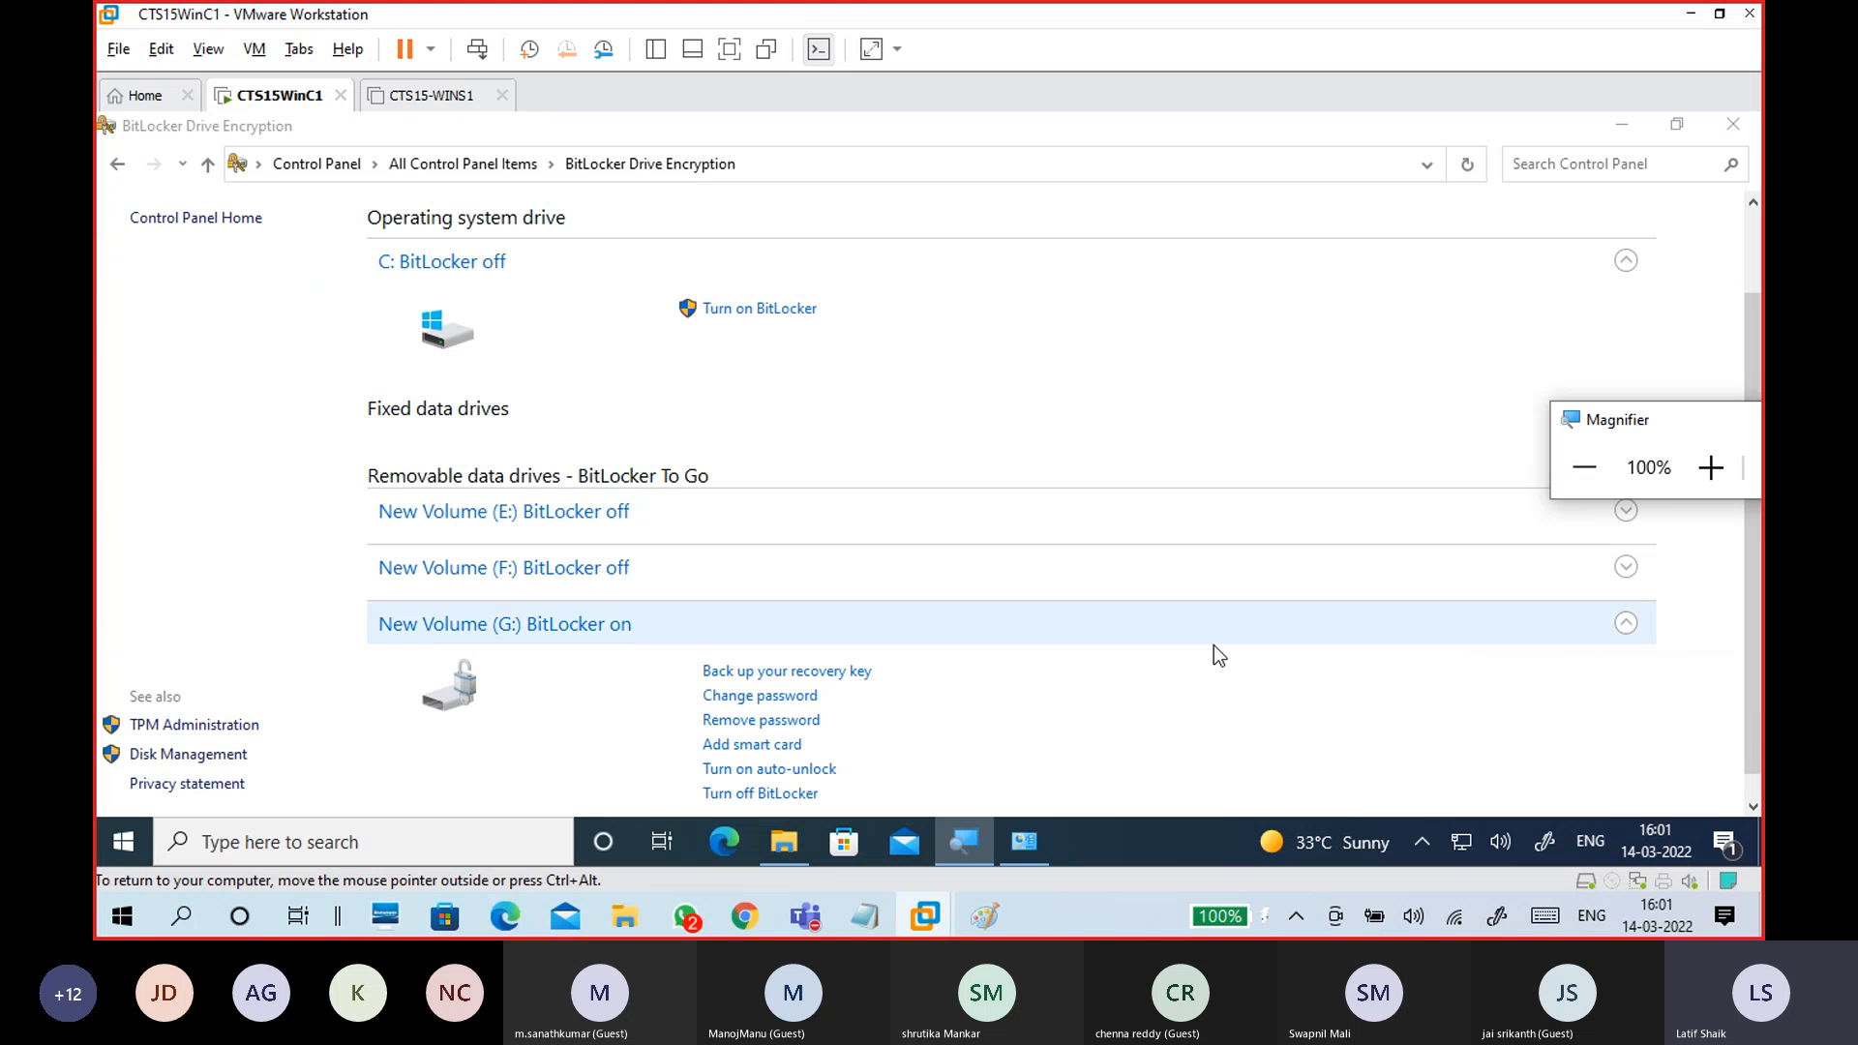
{"action": "left_click", "coordinate": [1173, 692]}
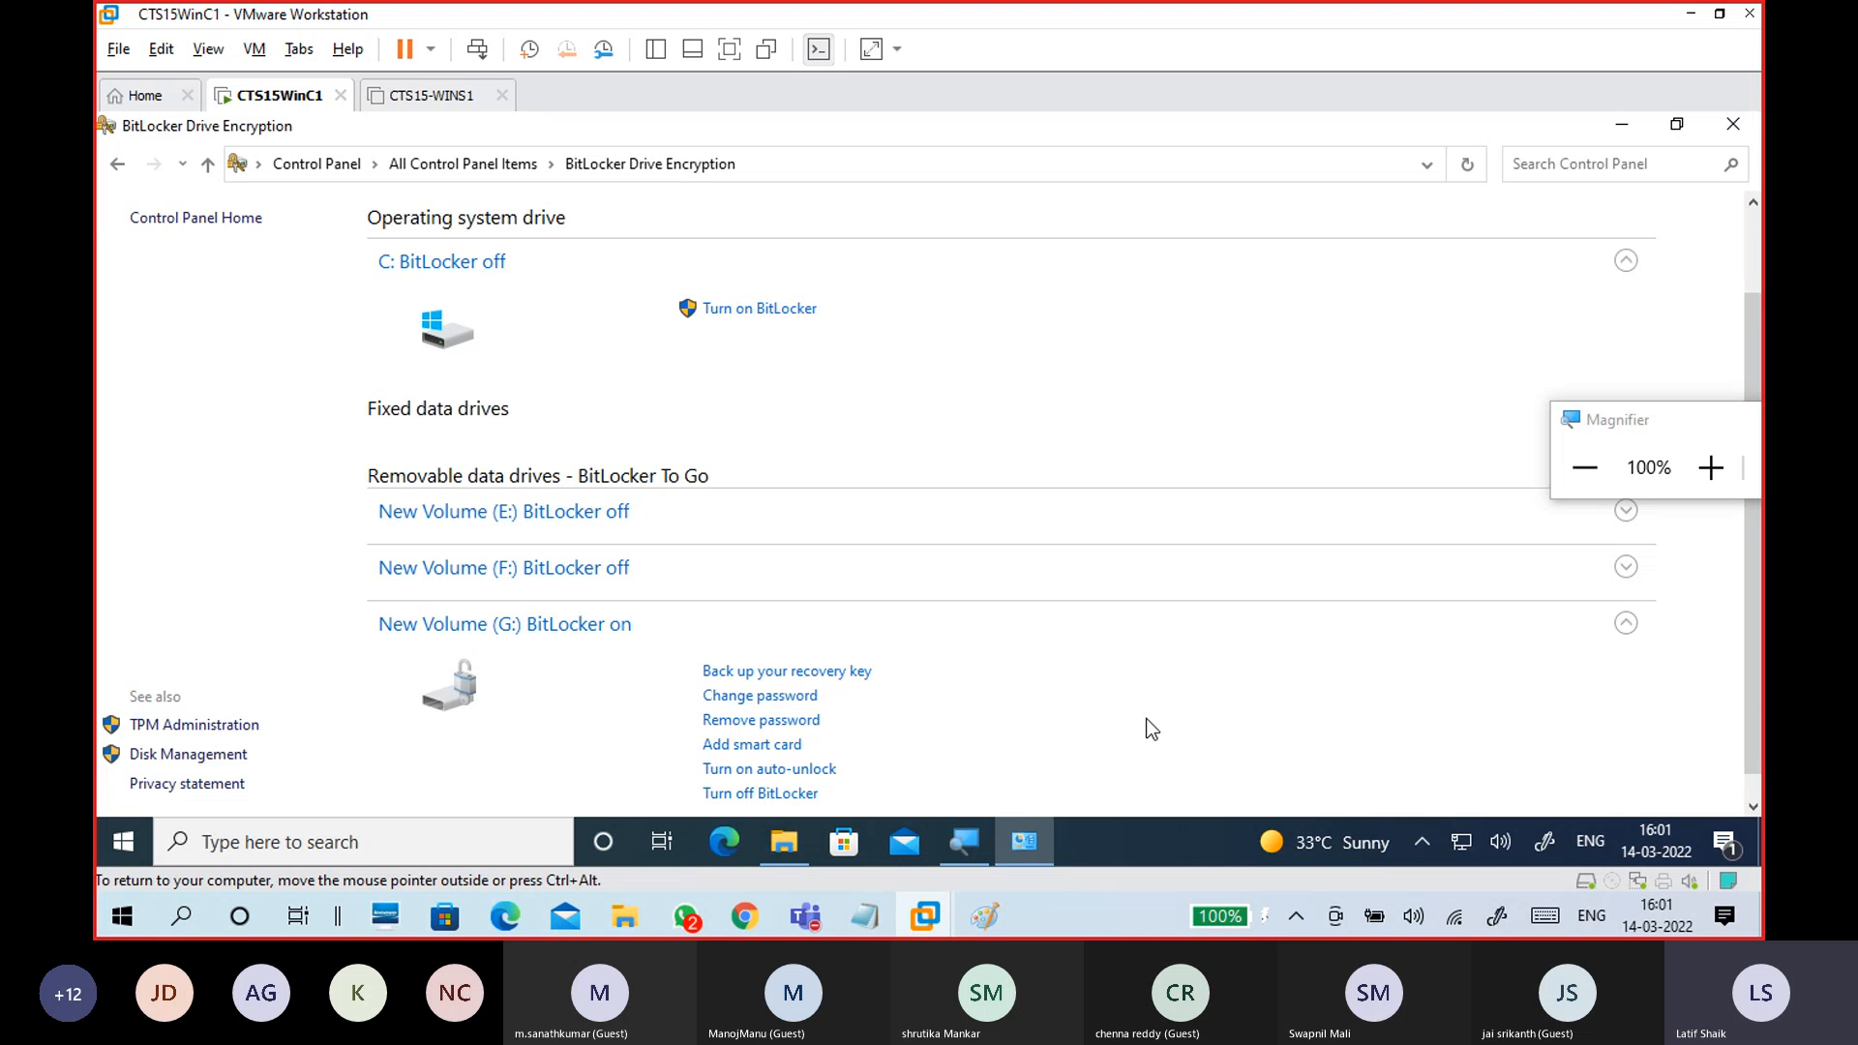
{"action": "left_click", "coordinate": [1722, 124]}
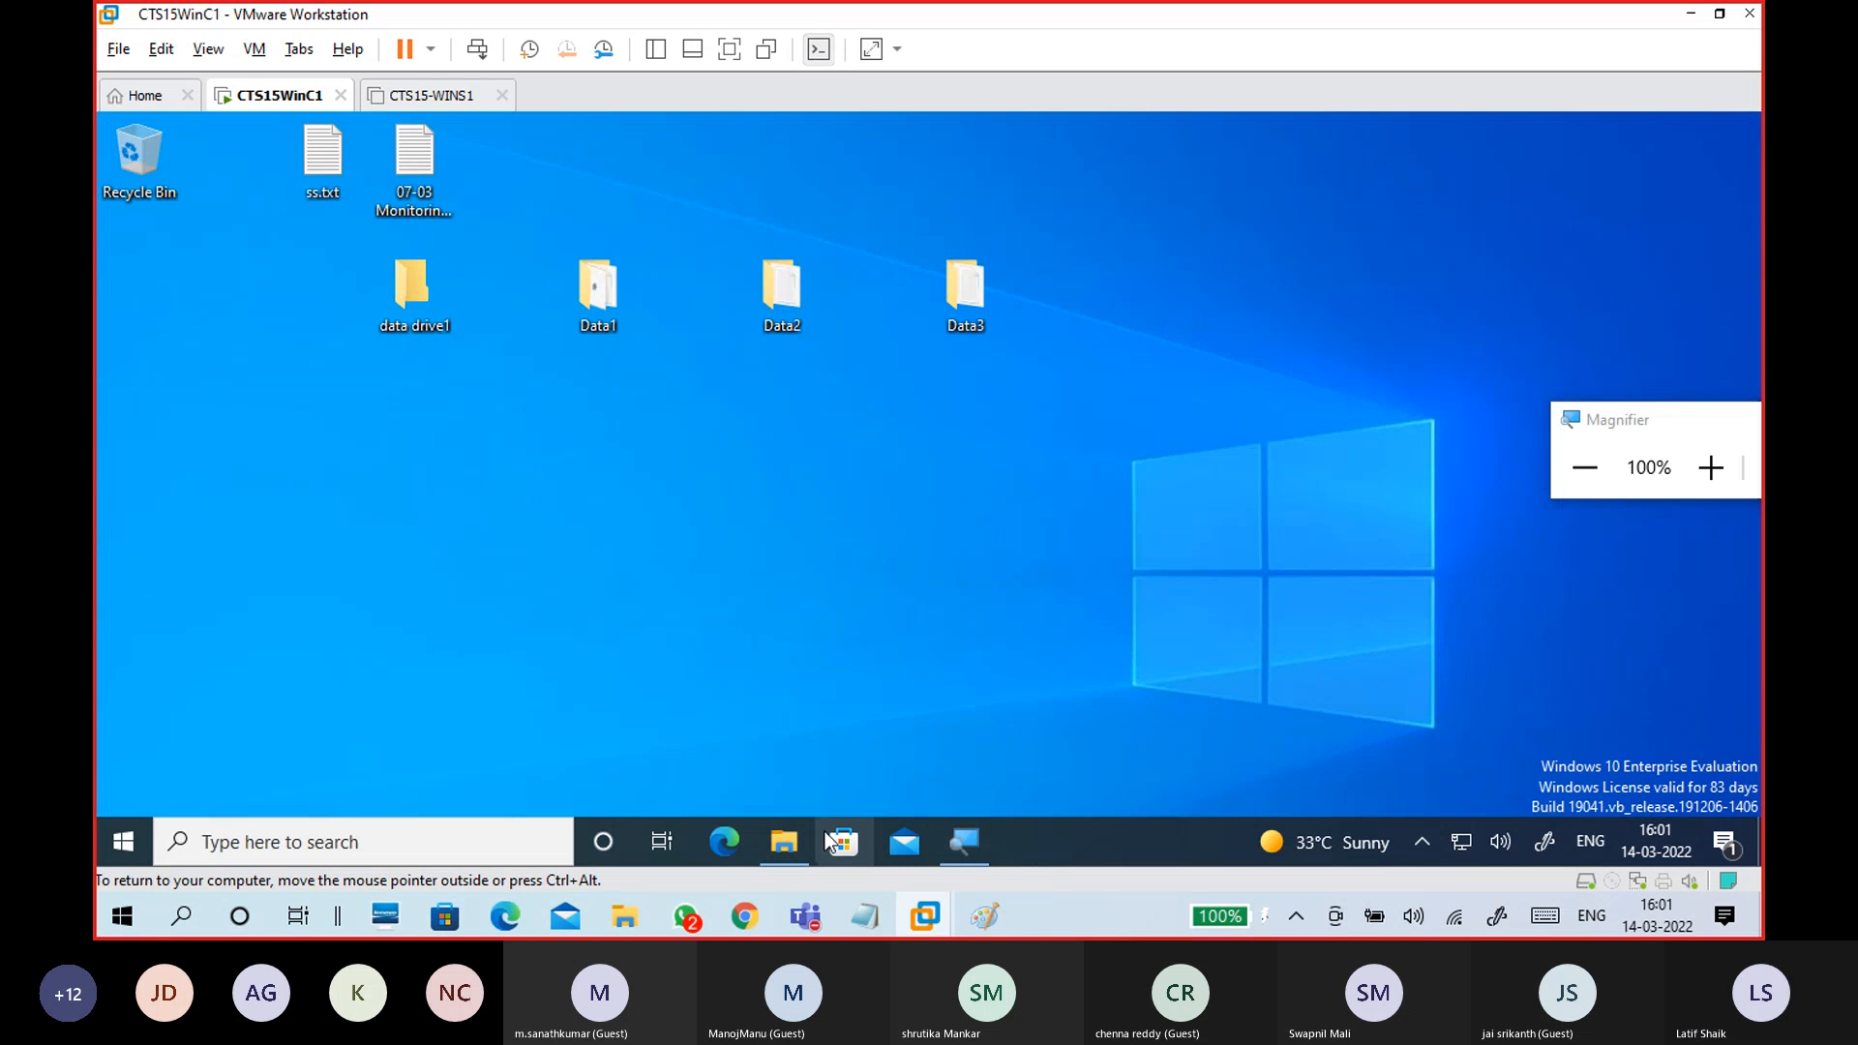
- Open New Volume (G:) from This PC in File Explorer to check access to its files, and return to This PC
{"action": "left_click", "coordinate": [784, 843]}
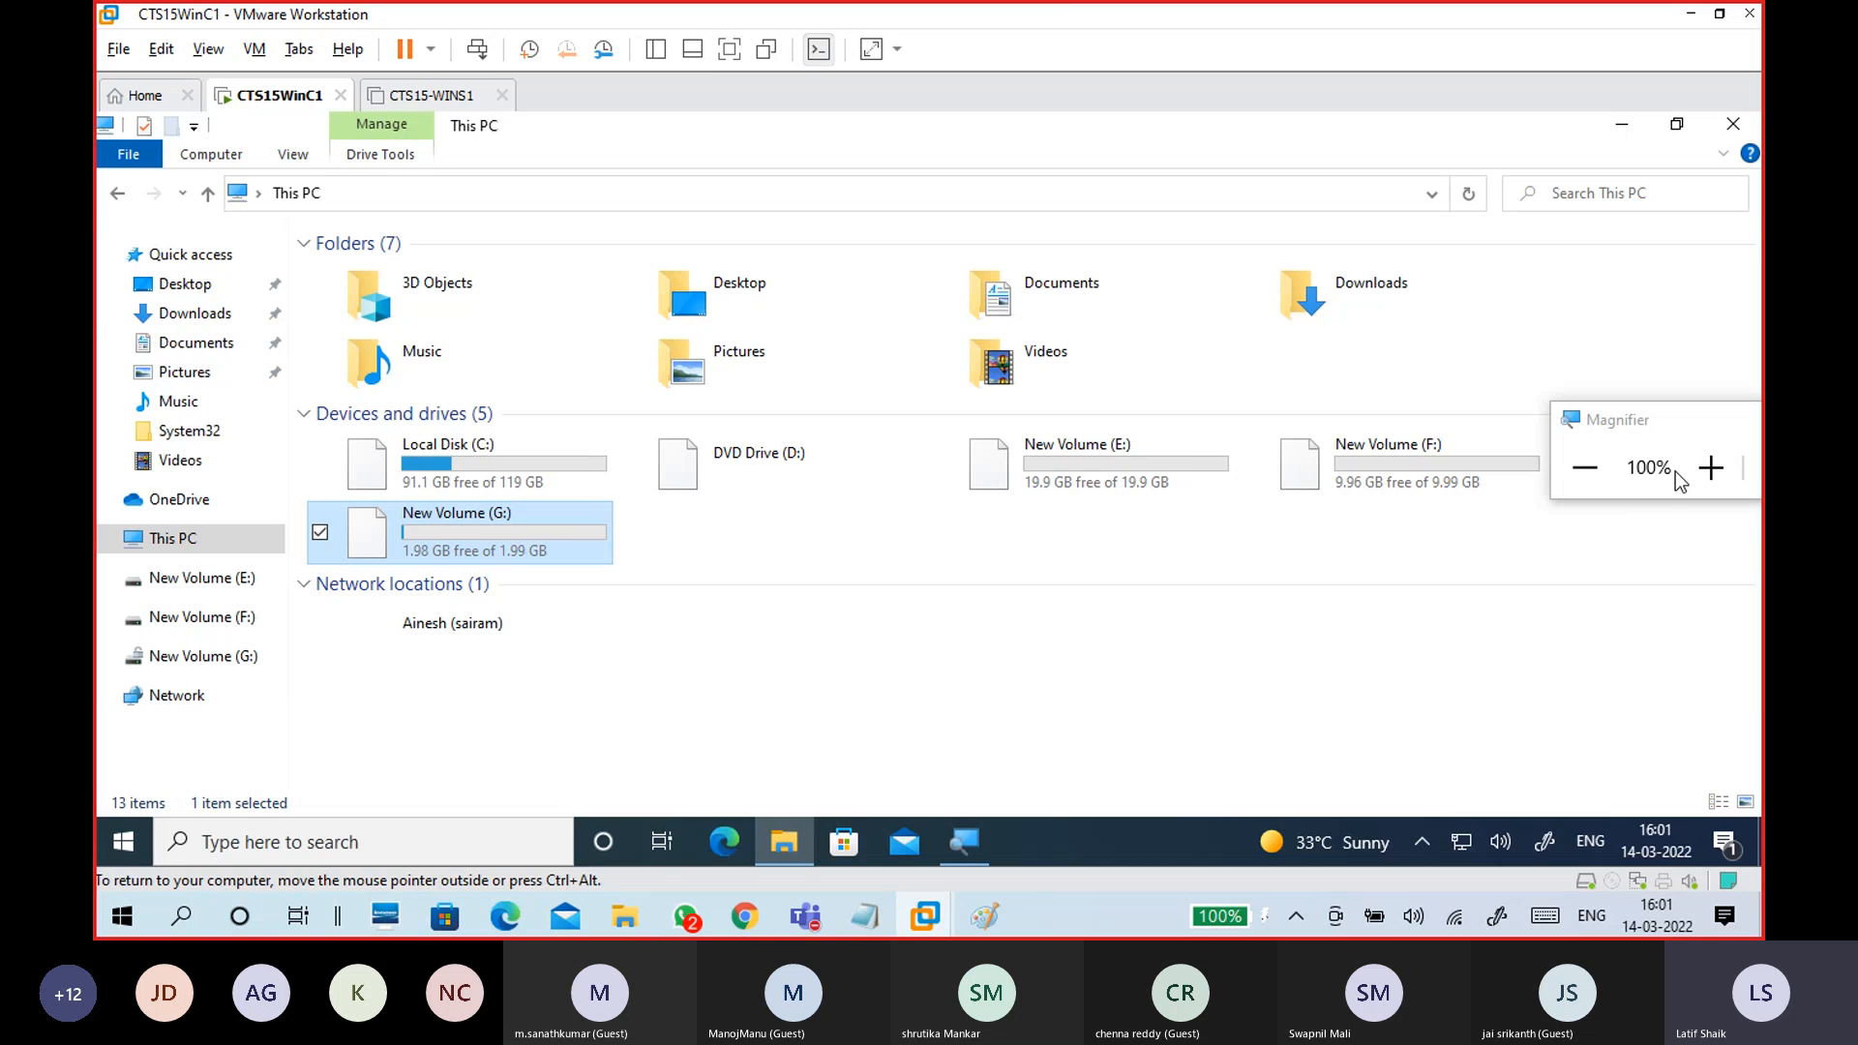
{"action": "left_click", "coordinate": [1711, 468]}
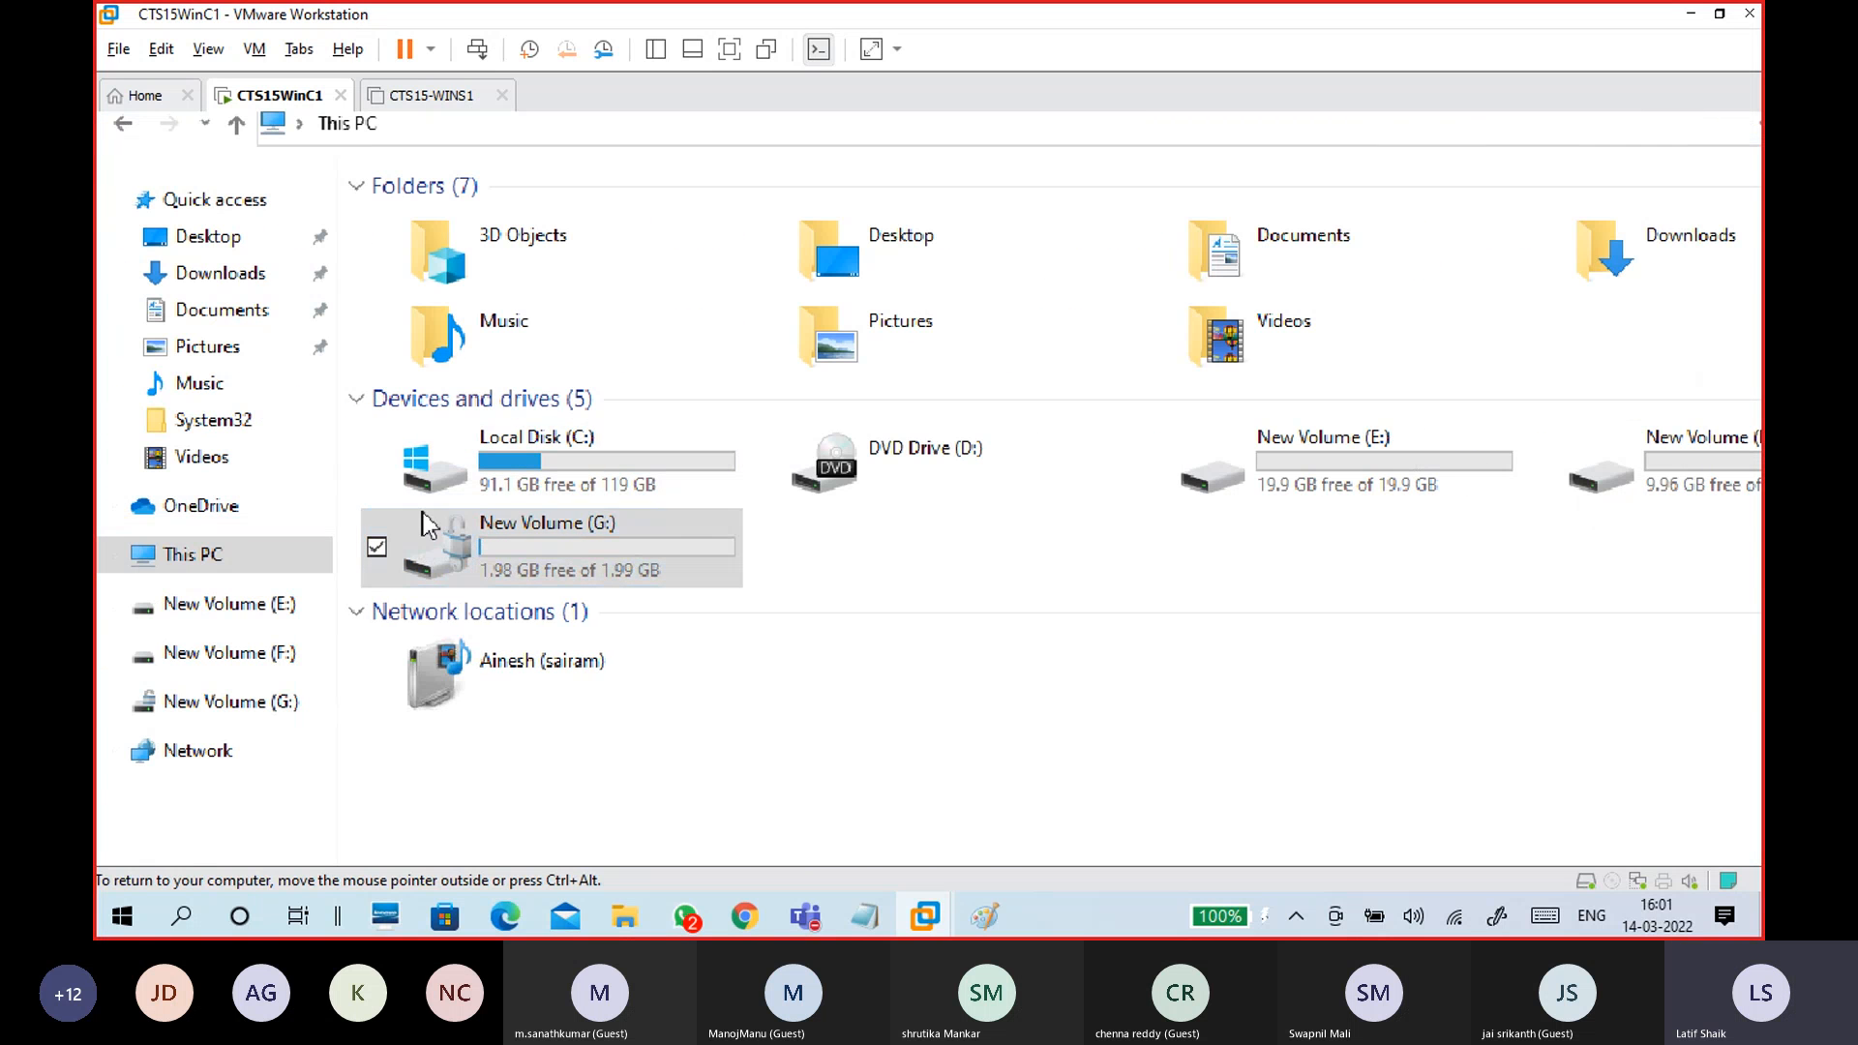
{"action": "left_click_drag", "start_coordinate": [1700, 418], "coordinate": [1296, 426]}
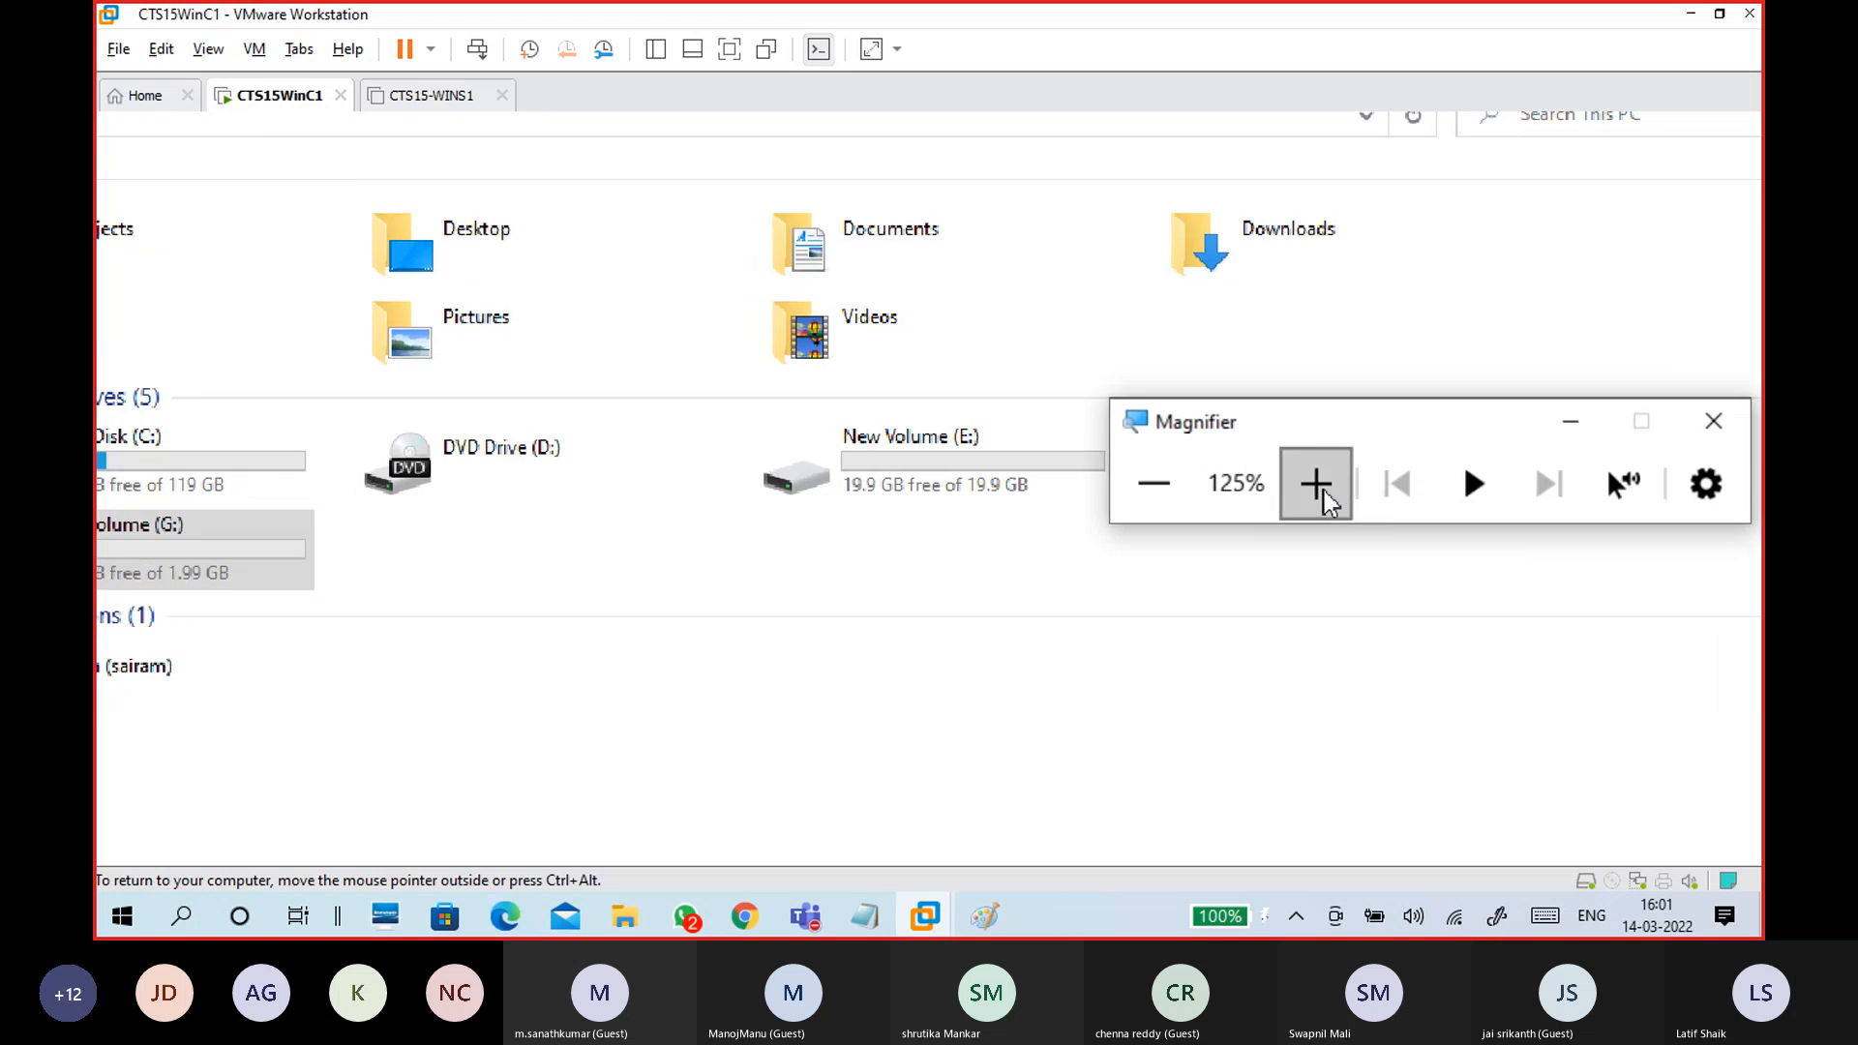
{"action": "left_click", "coordinate": [1316, 482]}
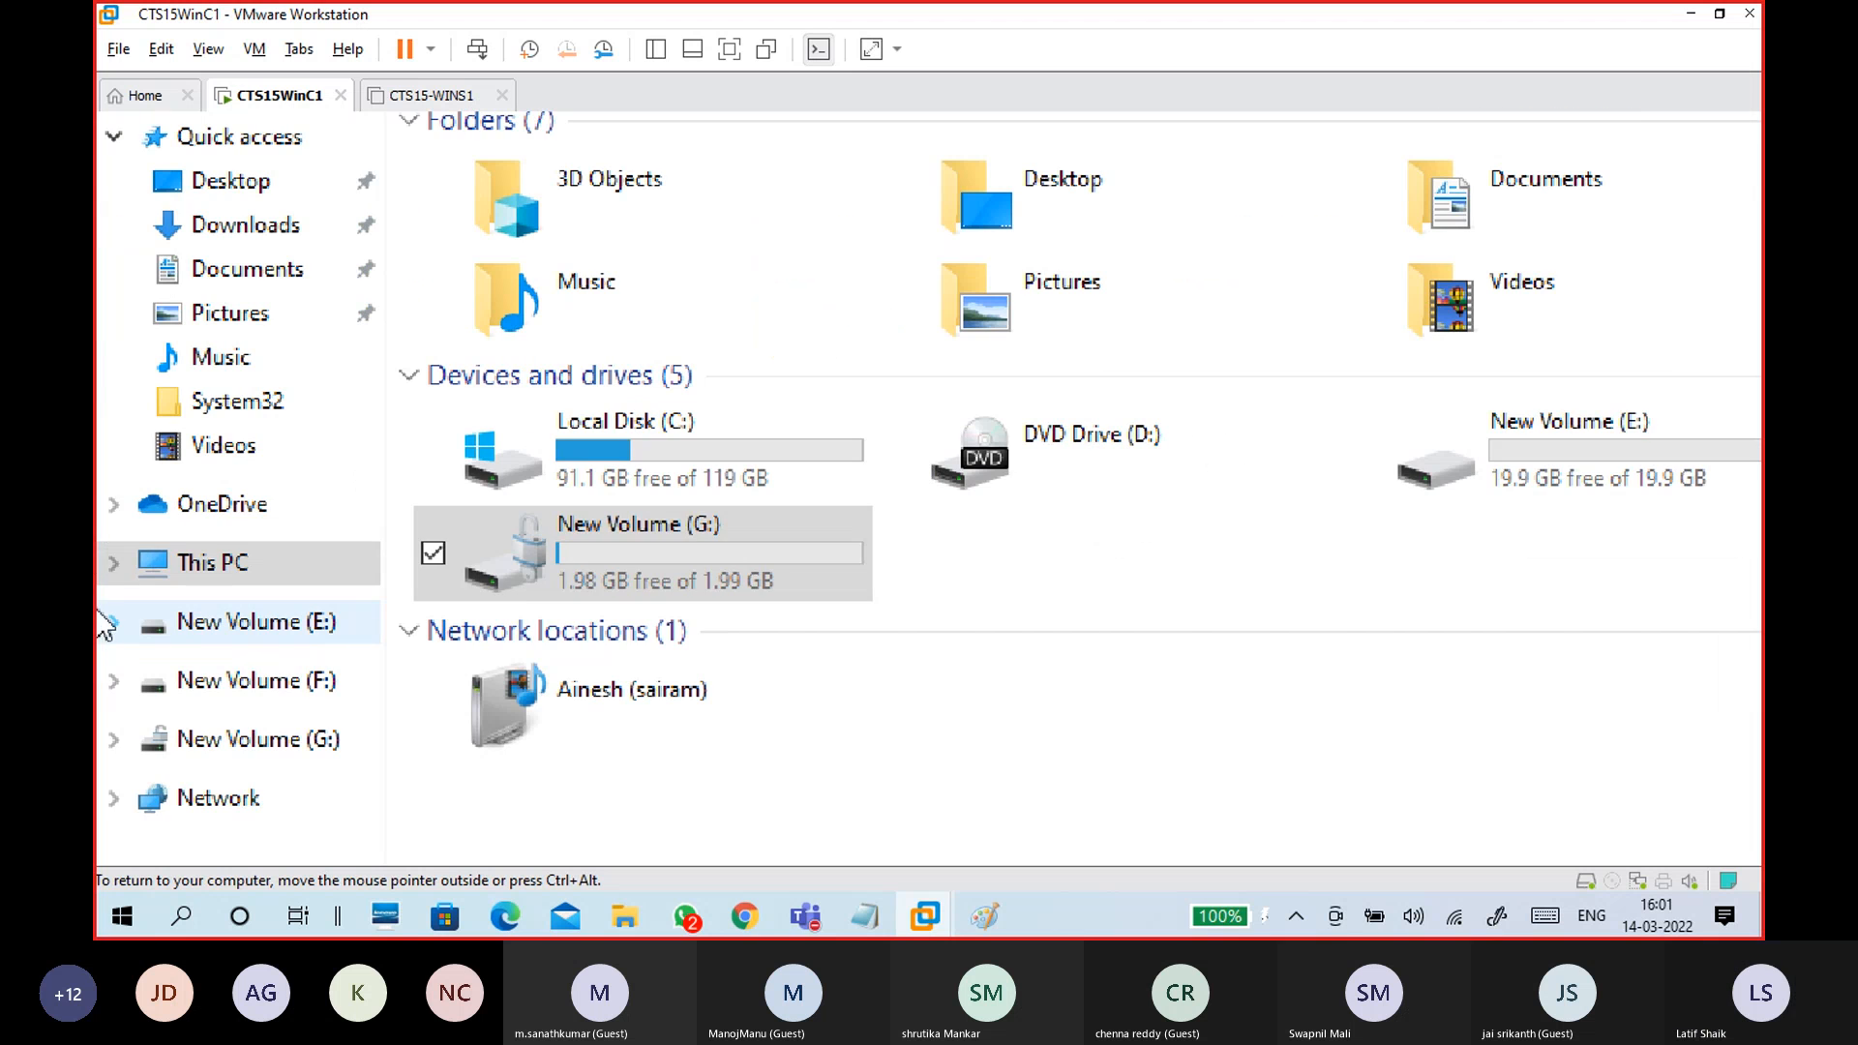
{"action": "double_click", "coordinate": [537, 555]}
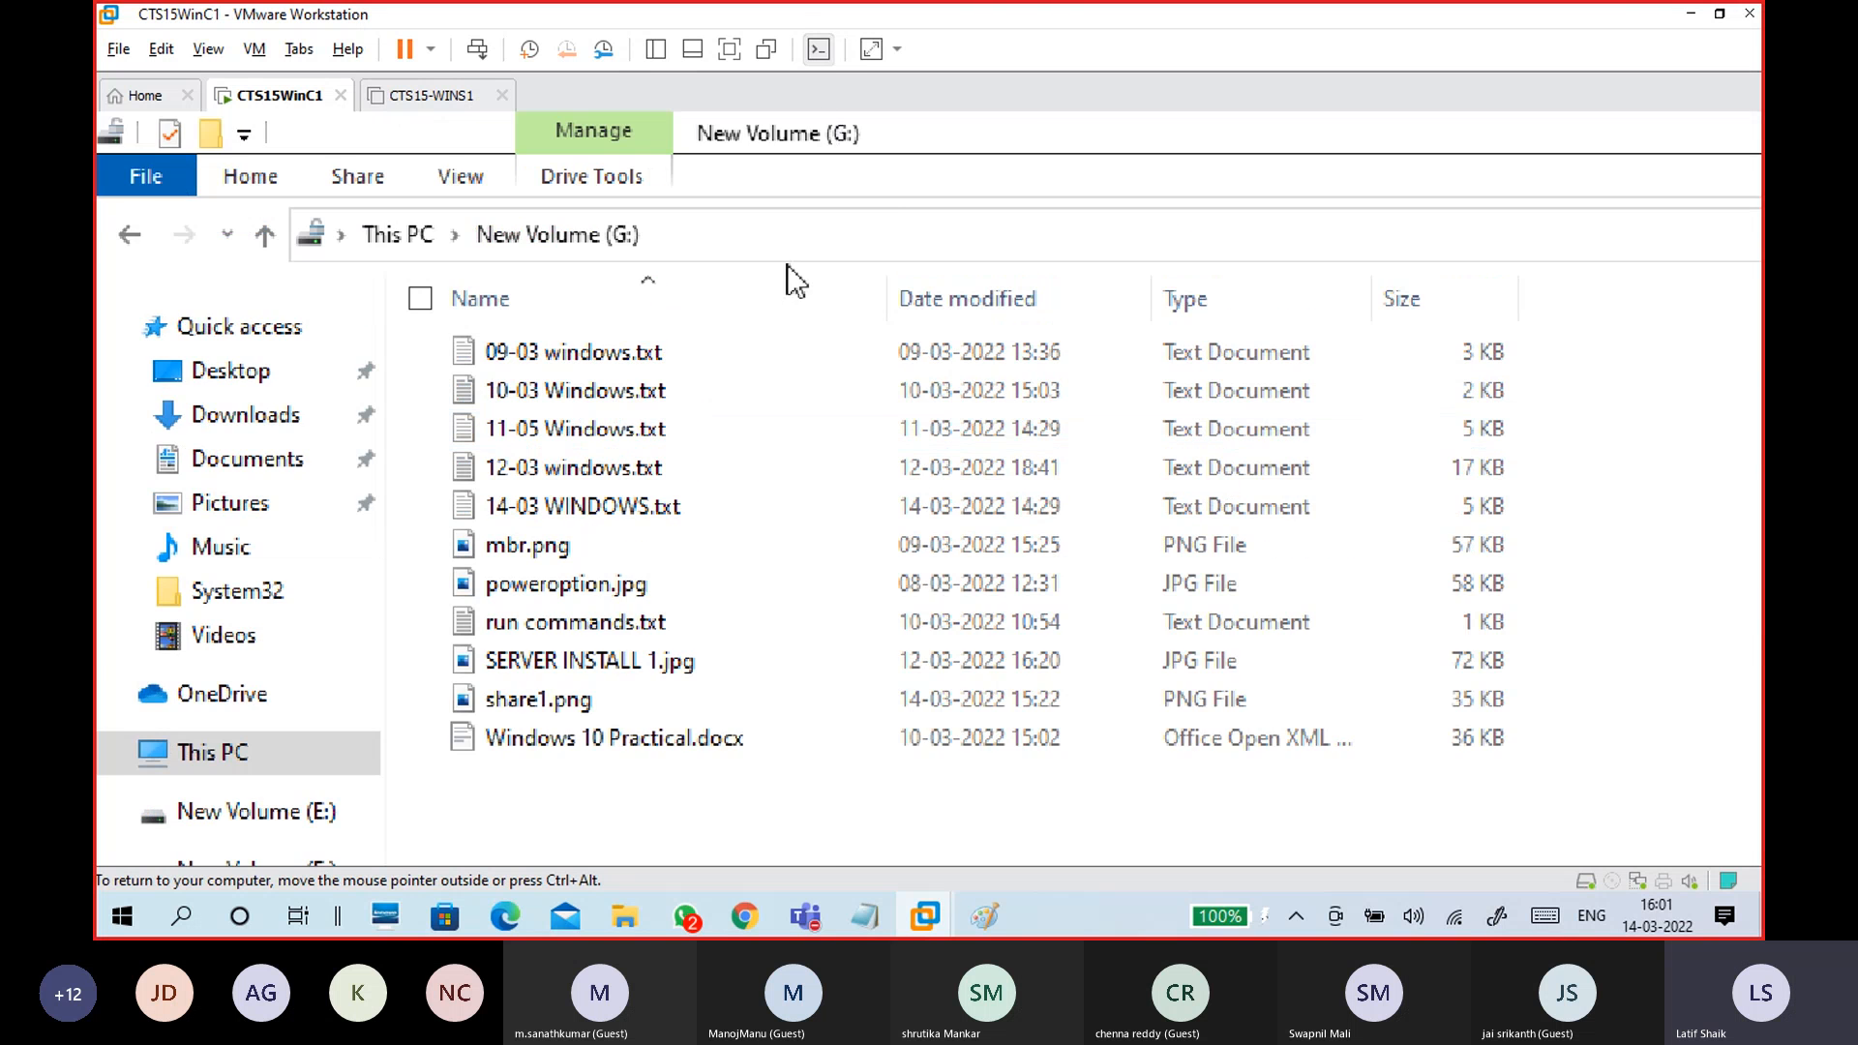
{"action": "left_click", "coordinate": [412, 147]}
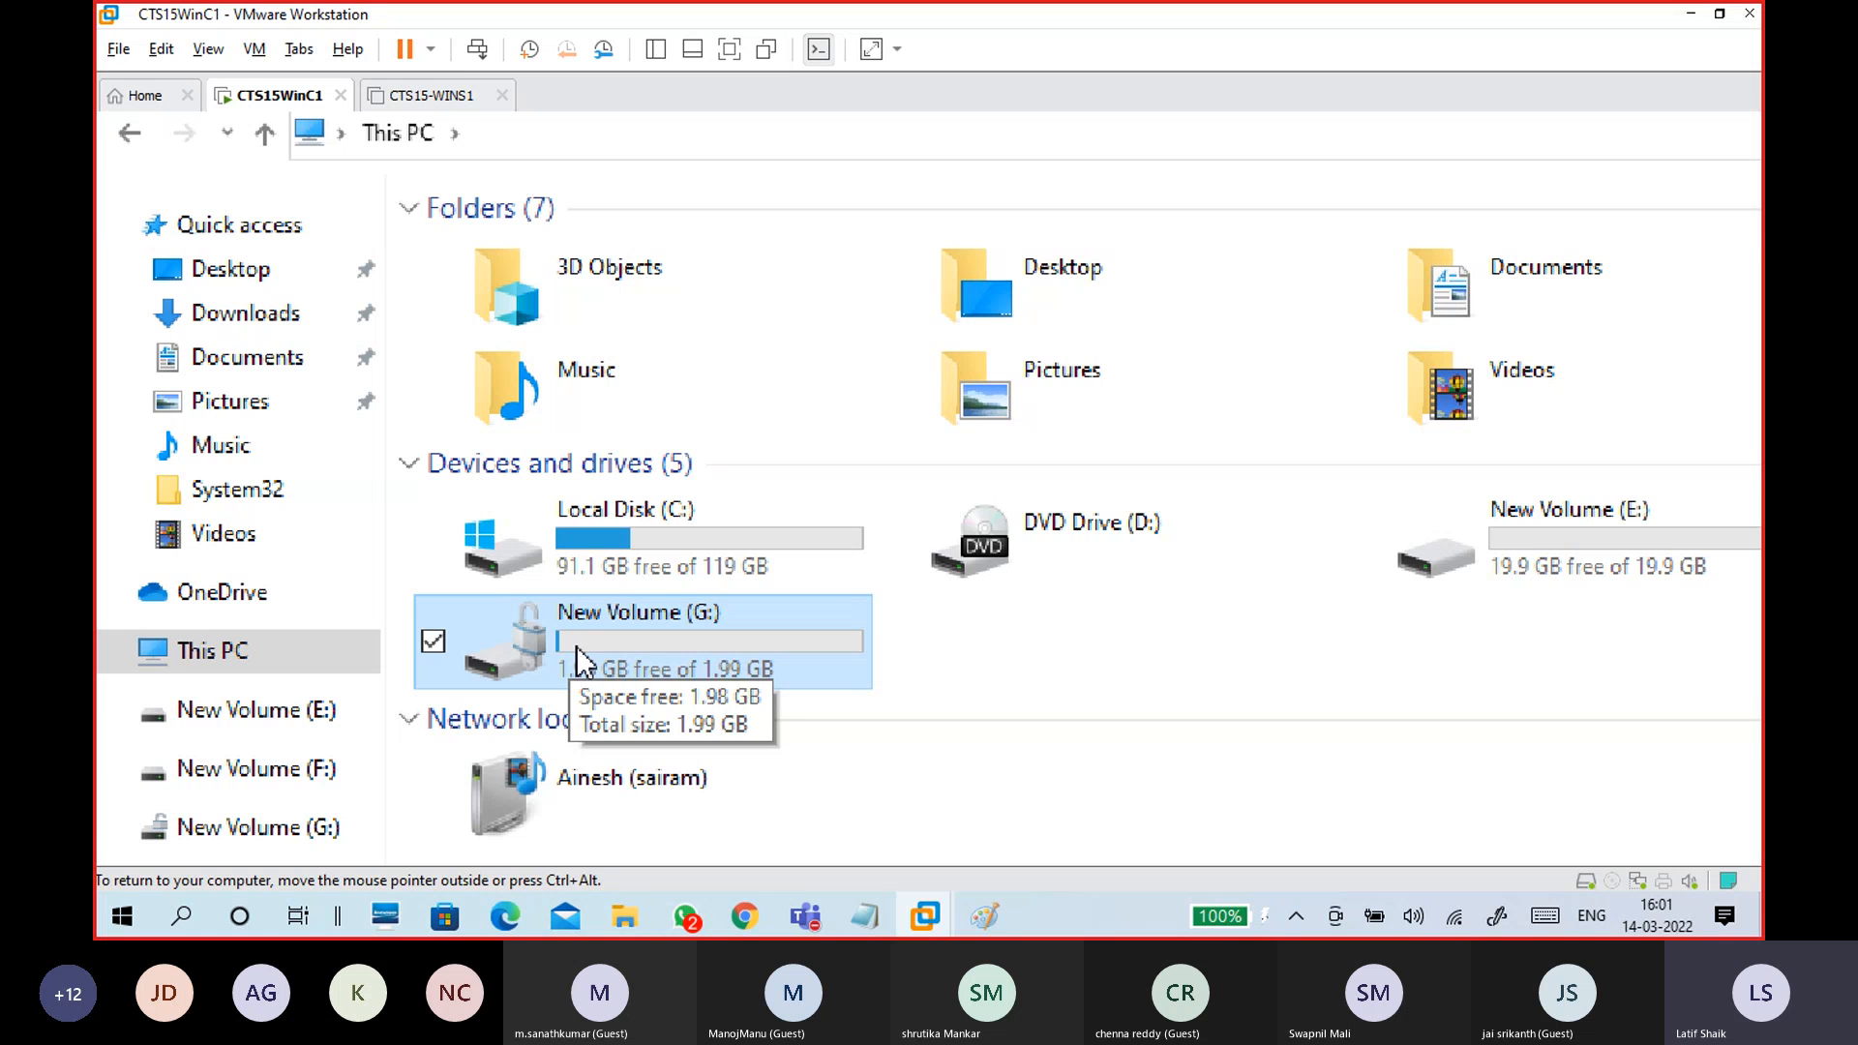
{"action": "left_click", "coordinate": [1675, 548]}
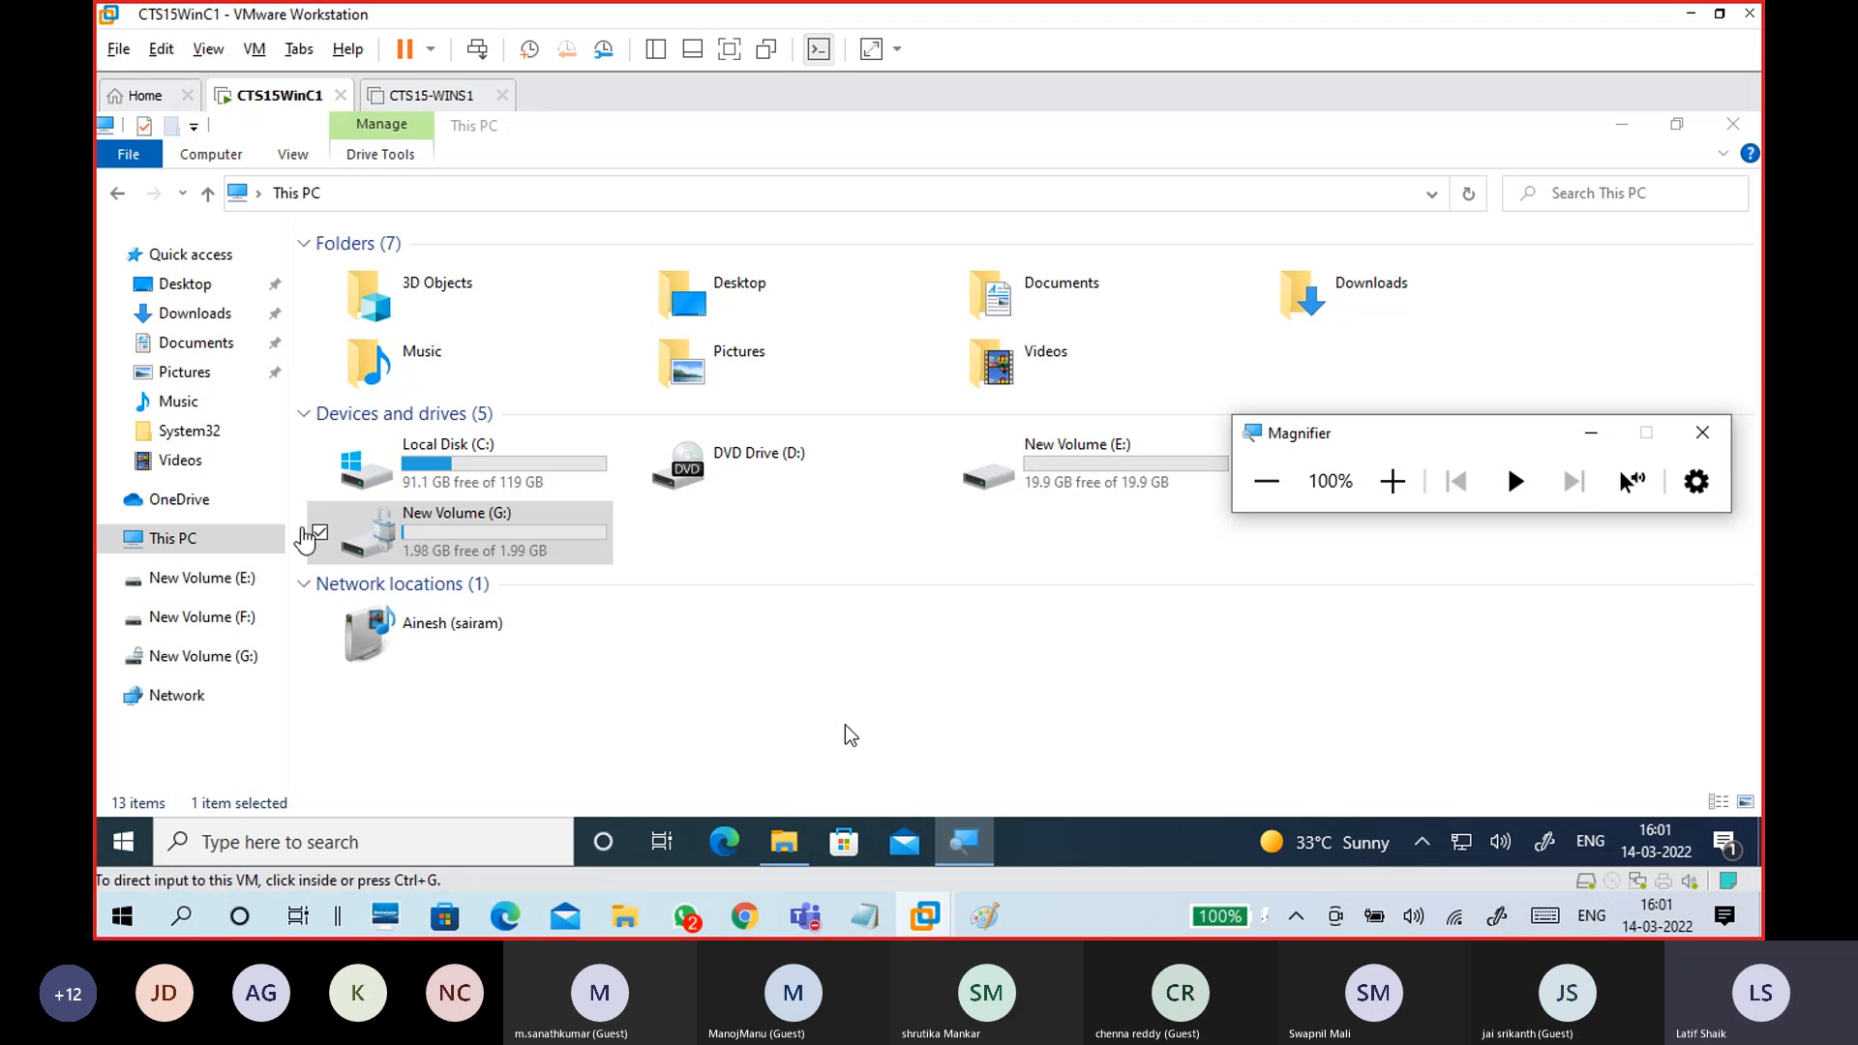
- Switch to the 14-03 WINDOWS.txt notes in Notepad, highlight the line about restarting the PC to lock the drive, and minimize Notepad
{"action": "mouse_move", "coordinate": [866, 927]}
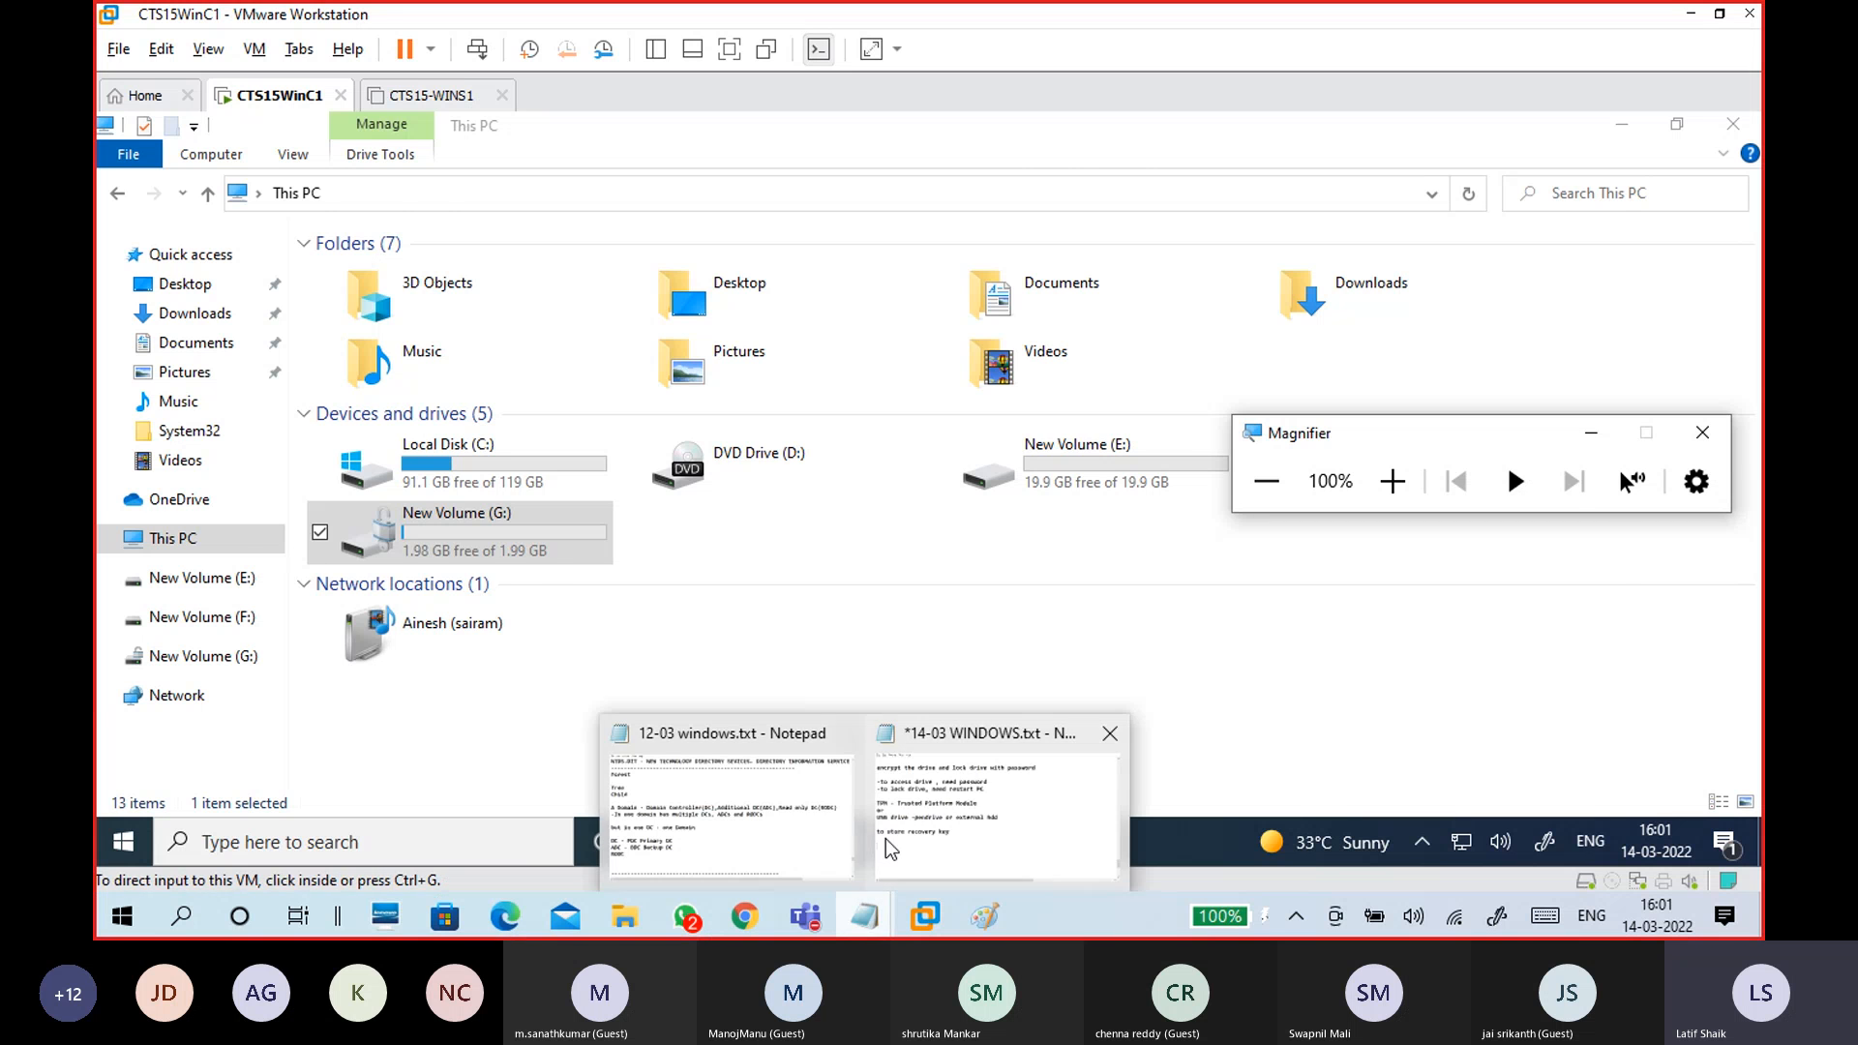
{"action": "left_click", "coordinate": [996, 677]}
{"action": "left_click_drag", "start_coordinate": [201, 274], "coordinate": [933, 282]}
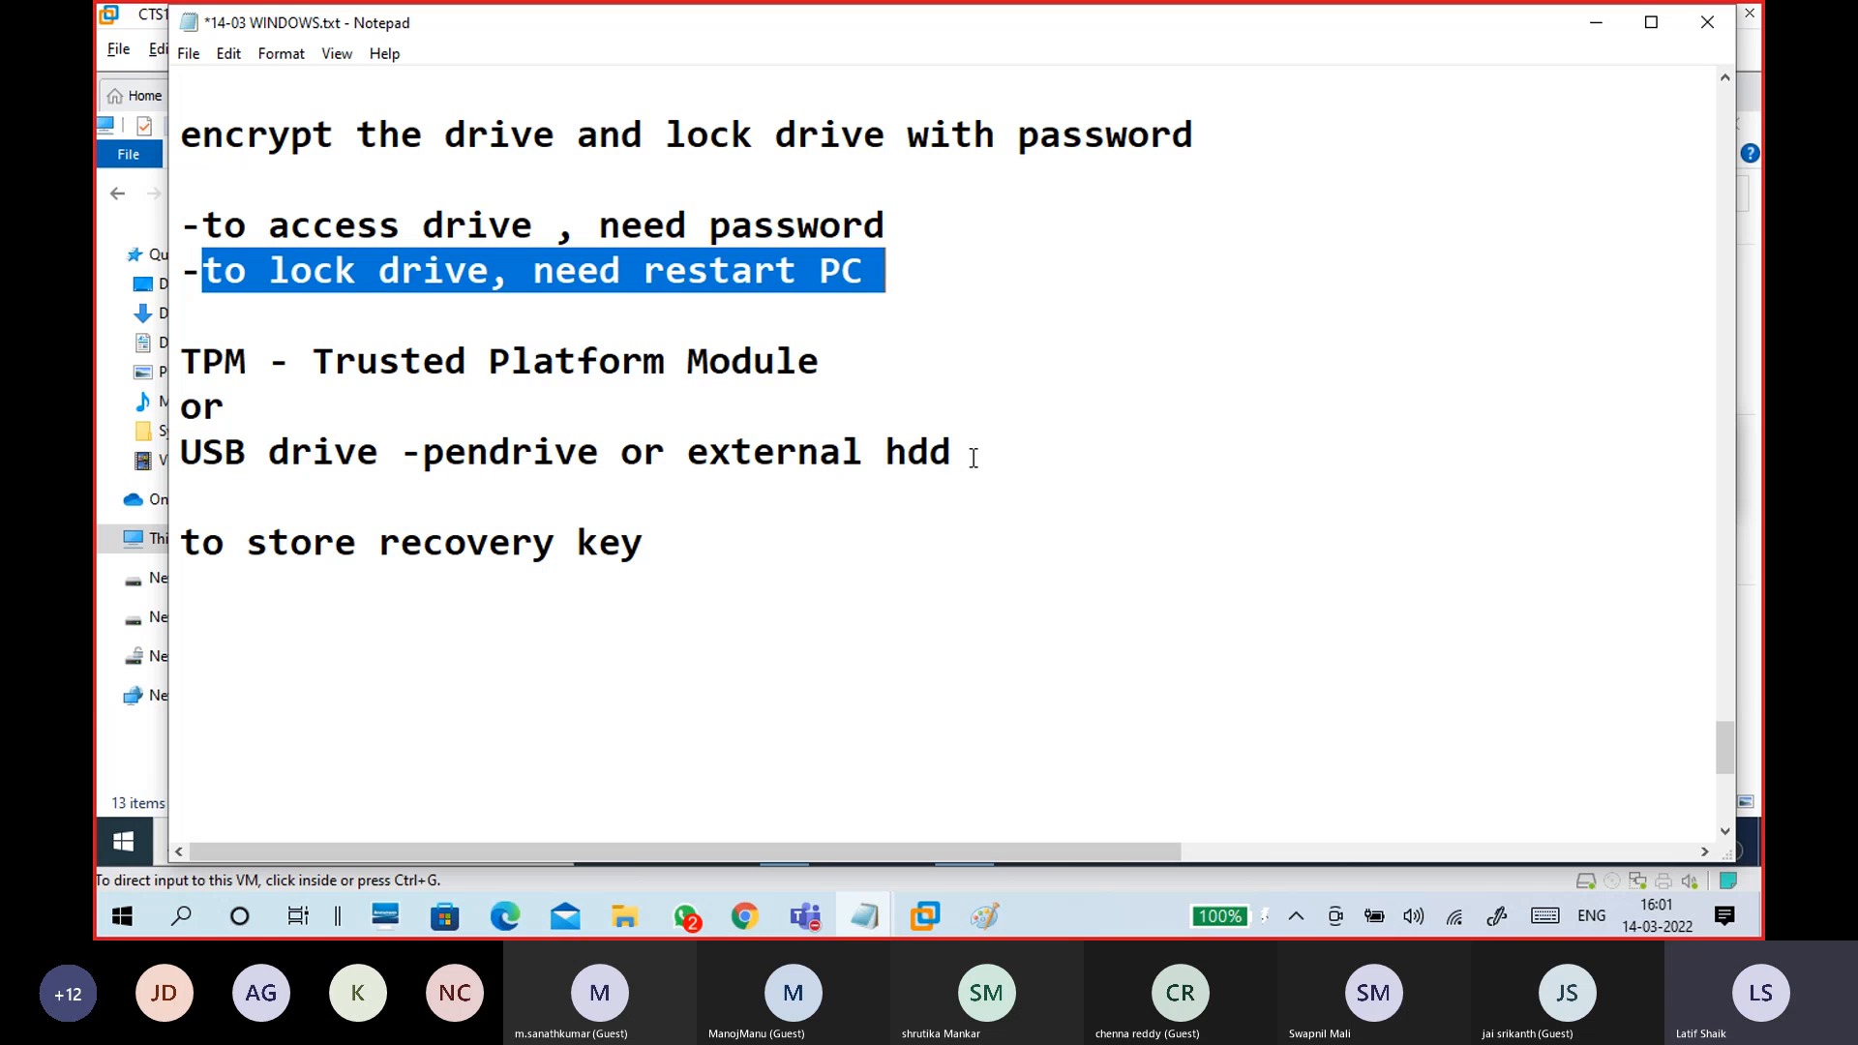
{"action": "left_click", "coordinate": [1621, 31]}
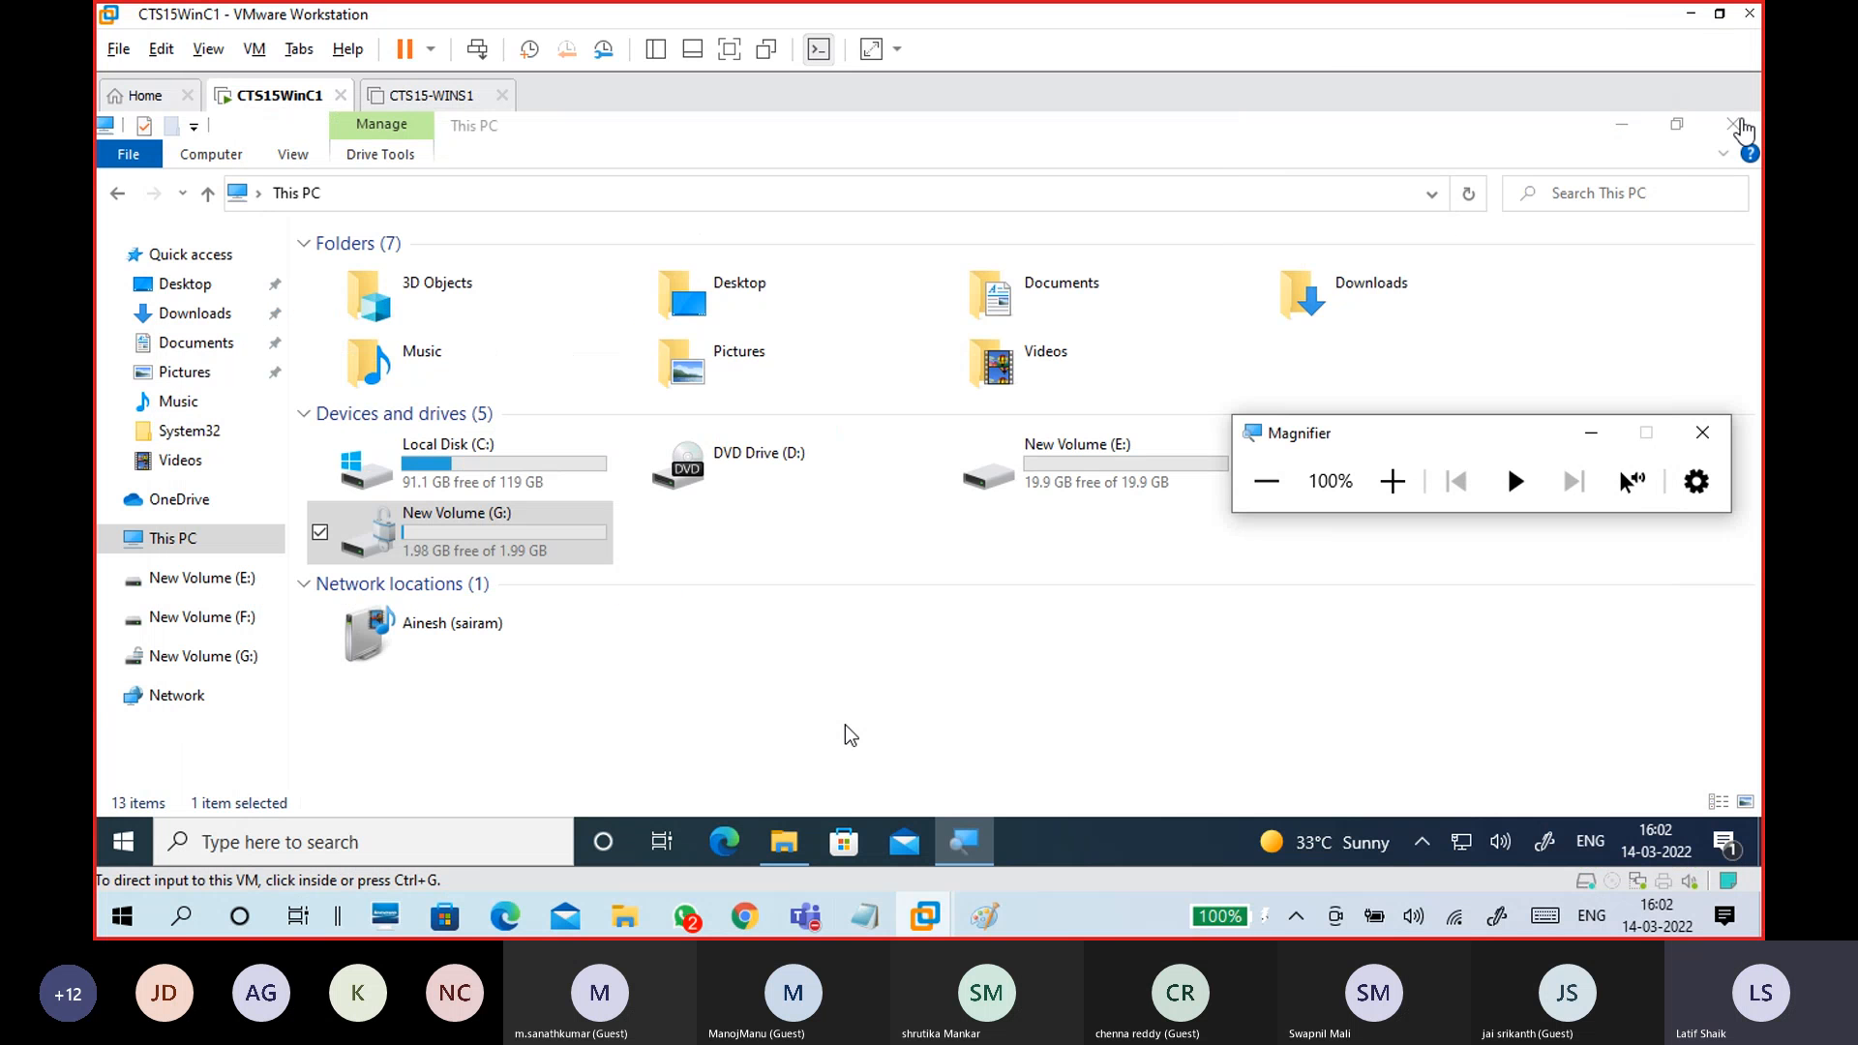
- Close Magnifier and File Explorer in the virtual machine and restart Windows
{"action": "left_click", "coordinate": [602, 805]}
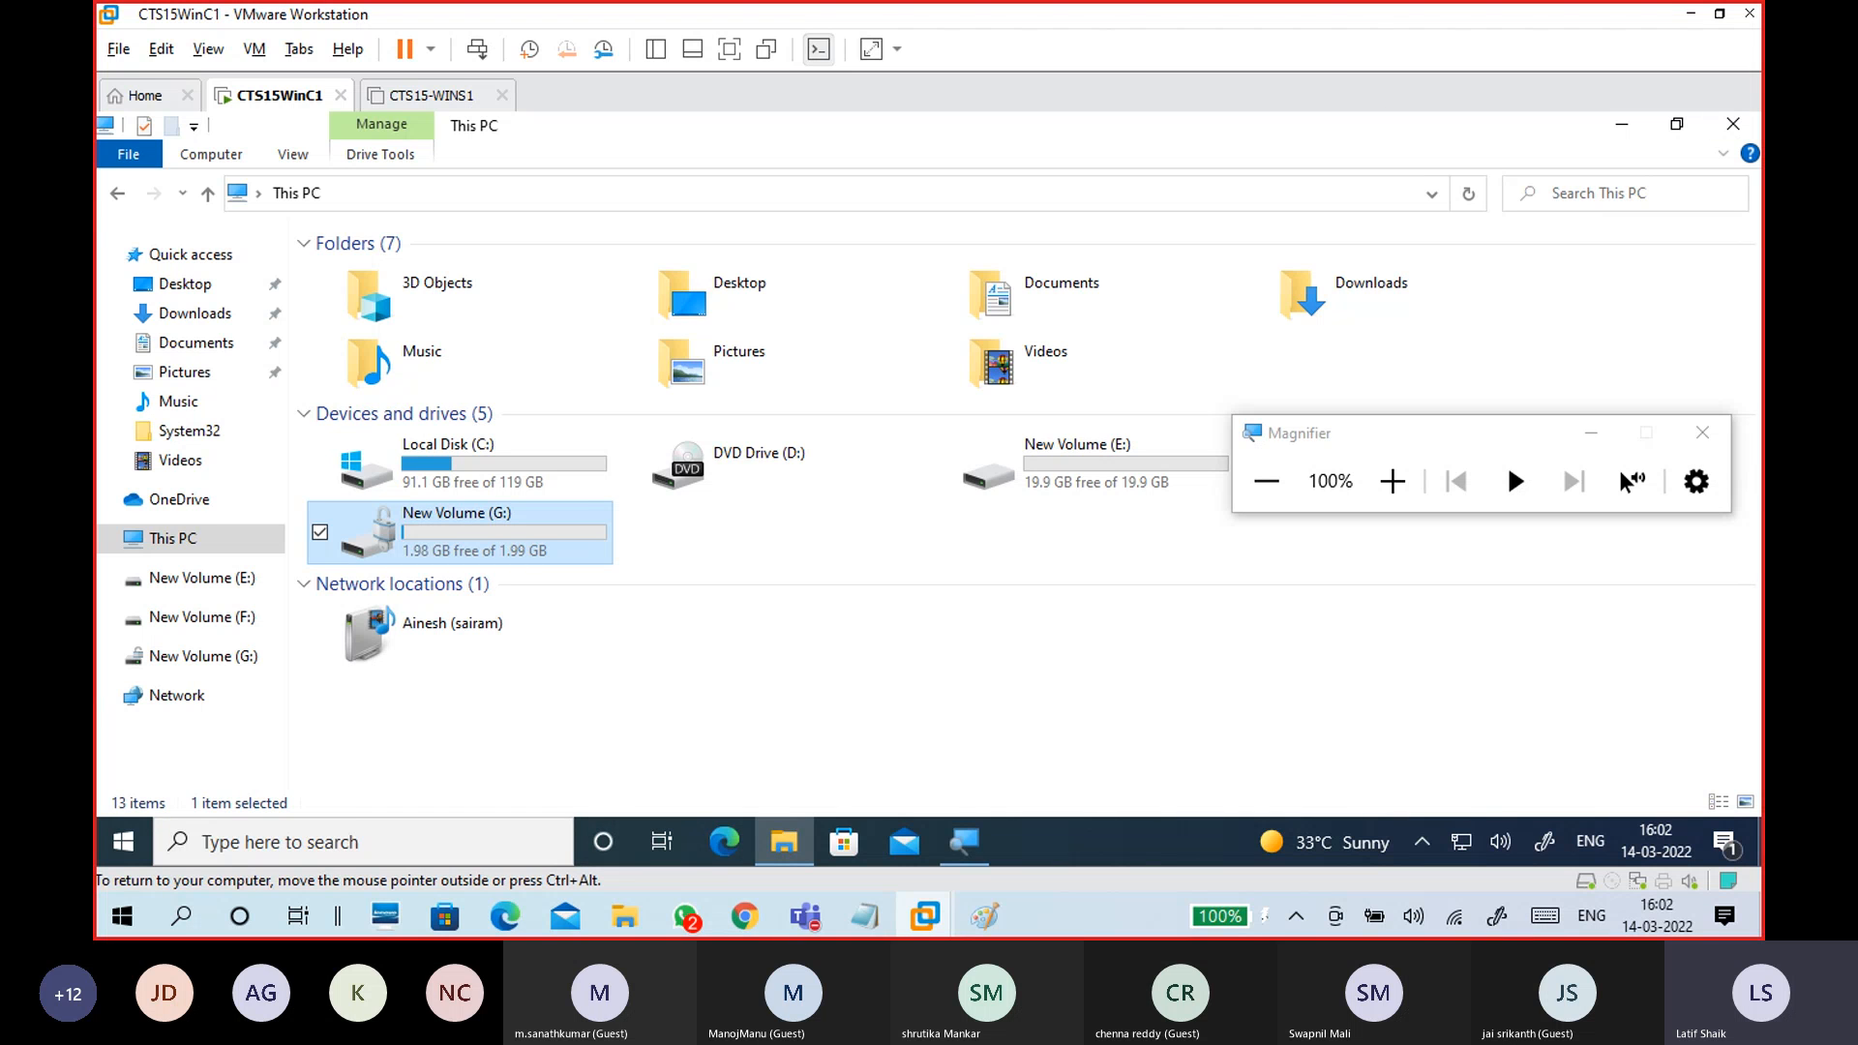
{"action": "key", "text": "ctrl+alt"}
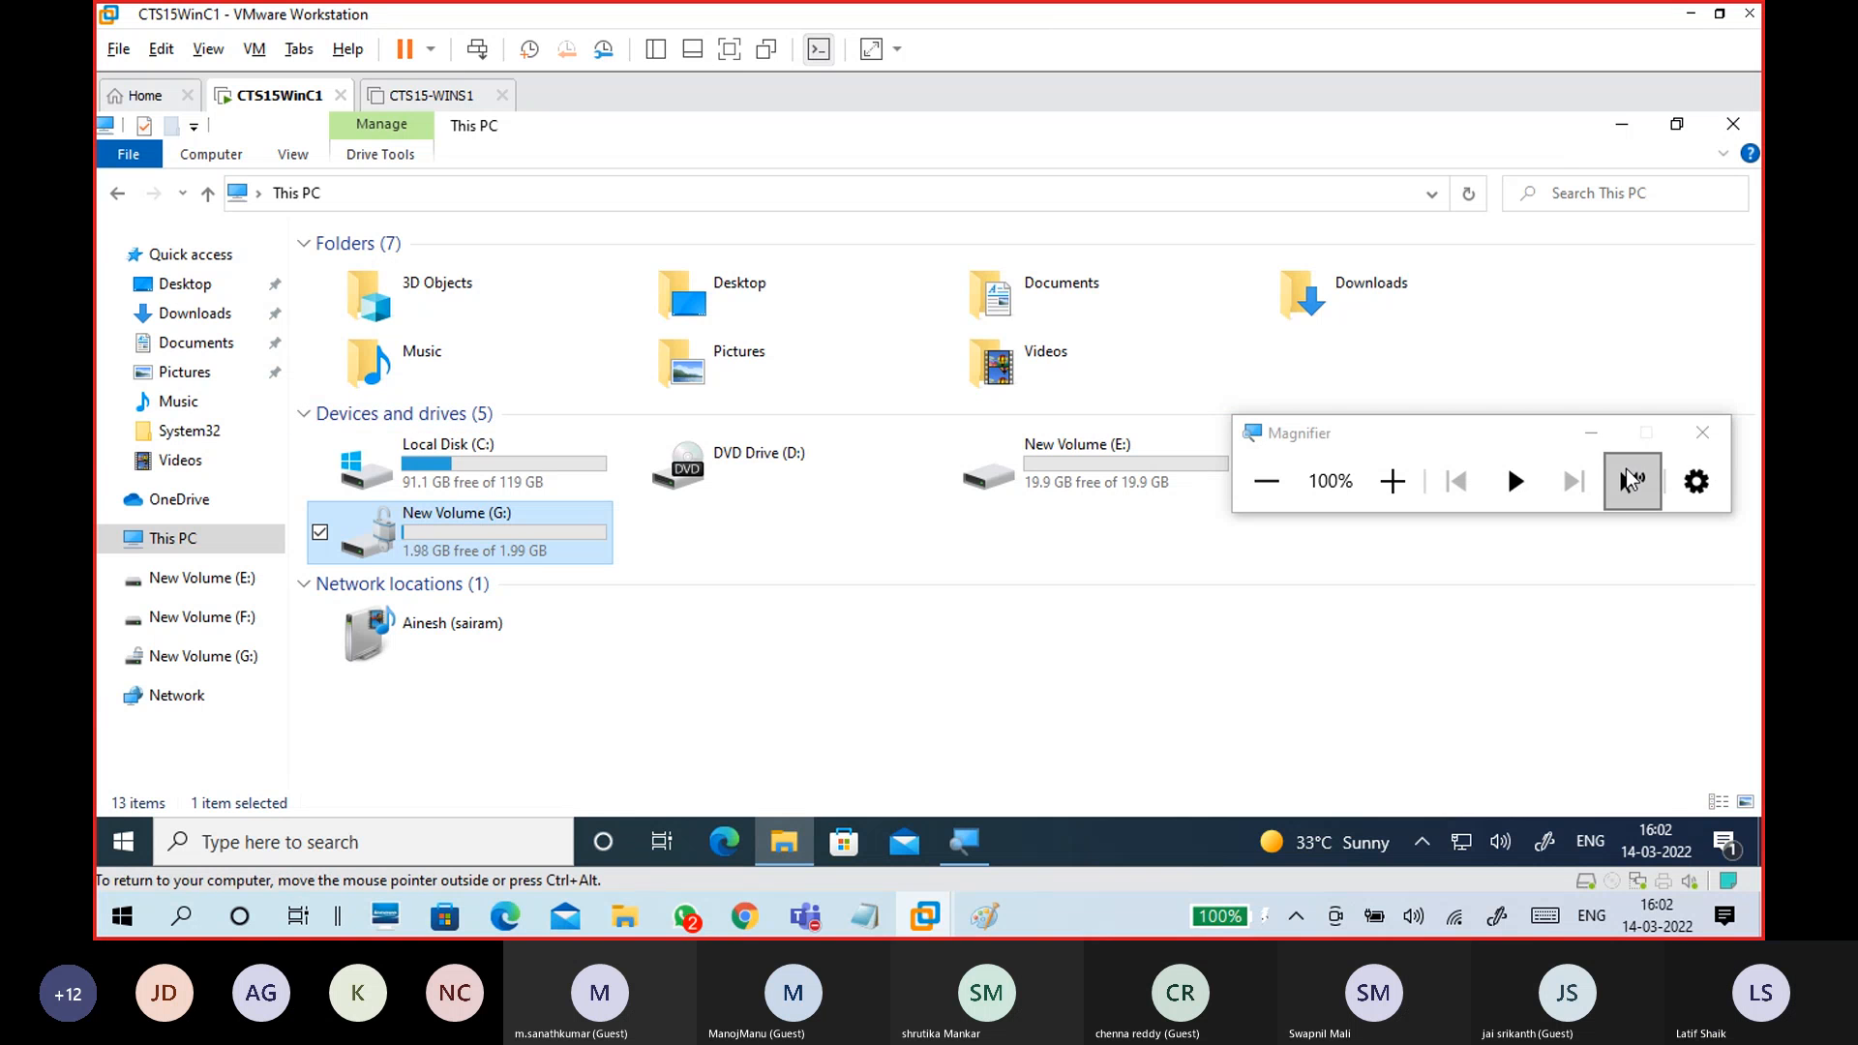
{"action": "left_click", "coordinate": [1685, 447]}
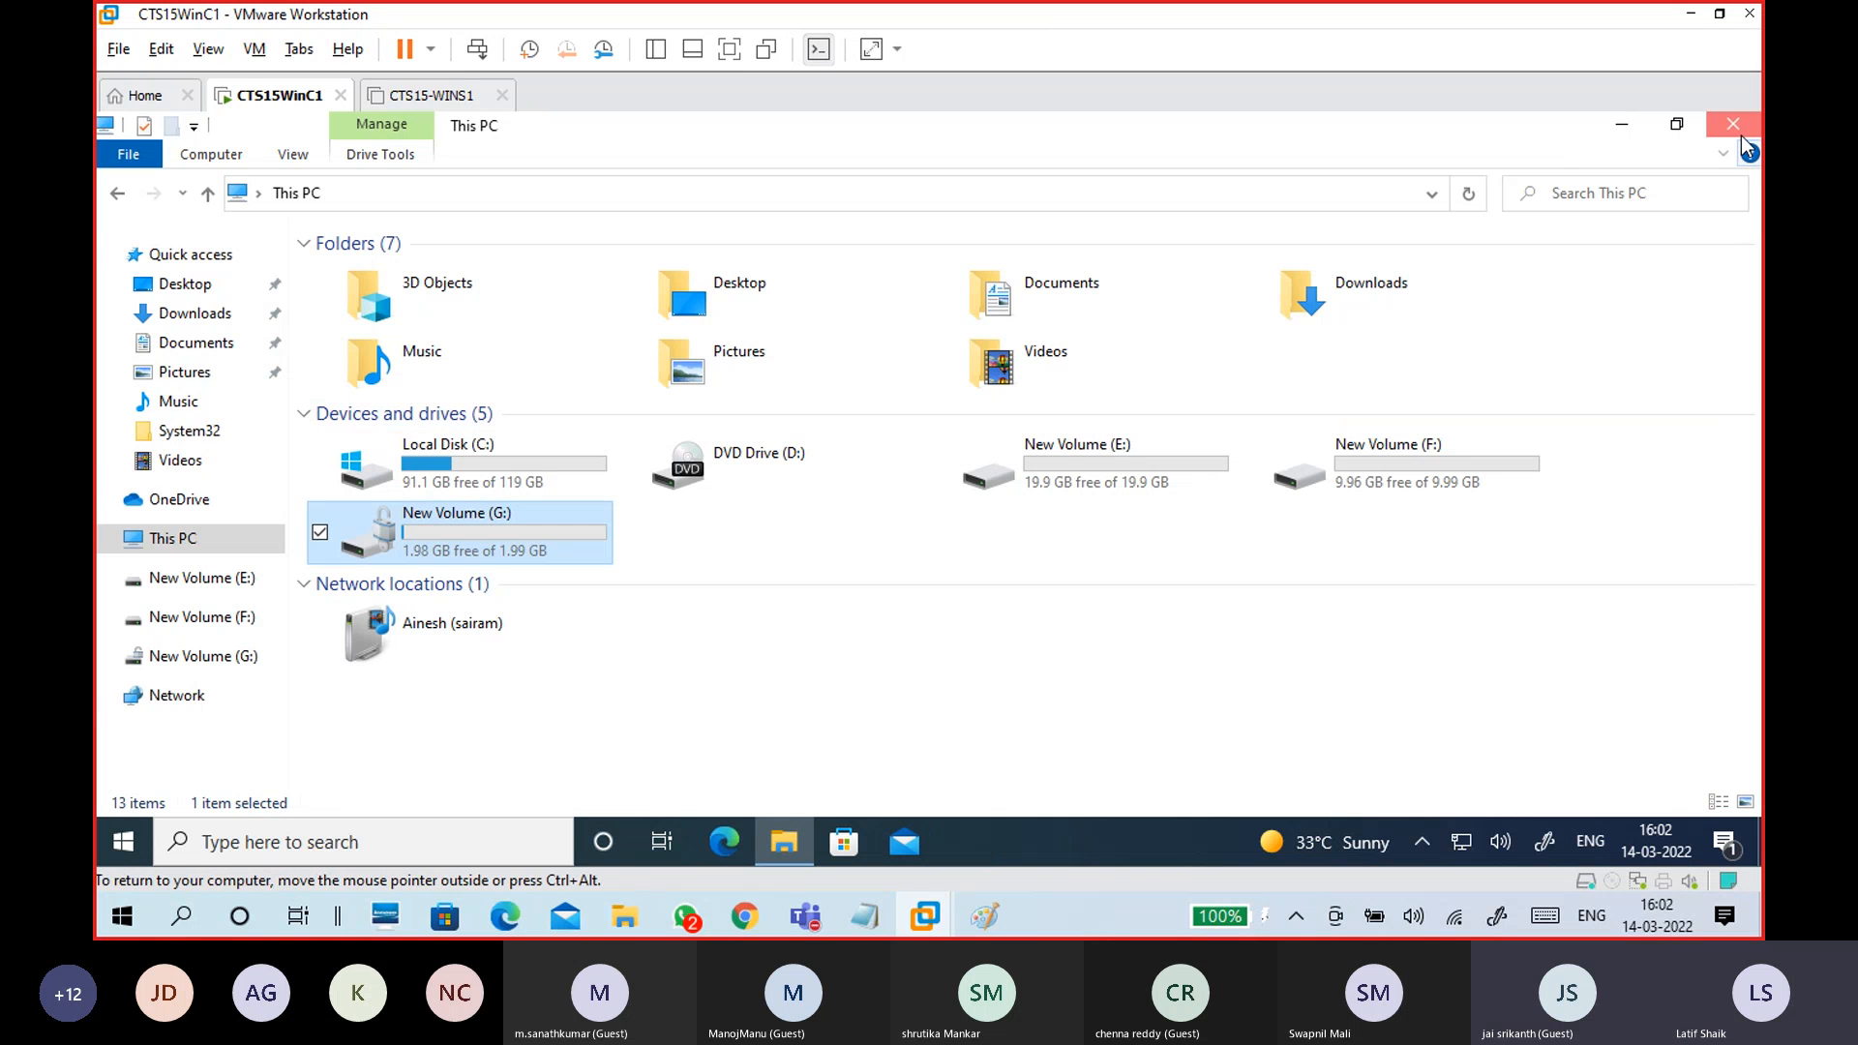
{"action": "left_click", "coordinate": [1737, 130]}
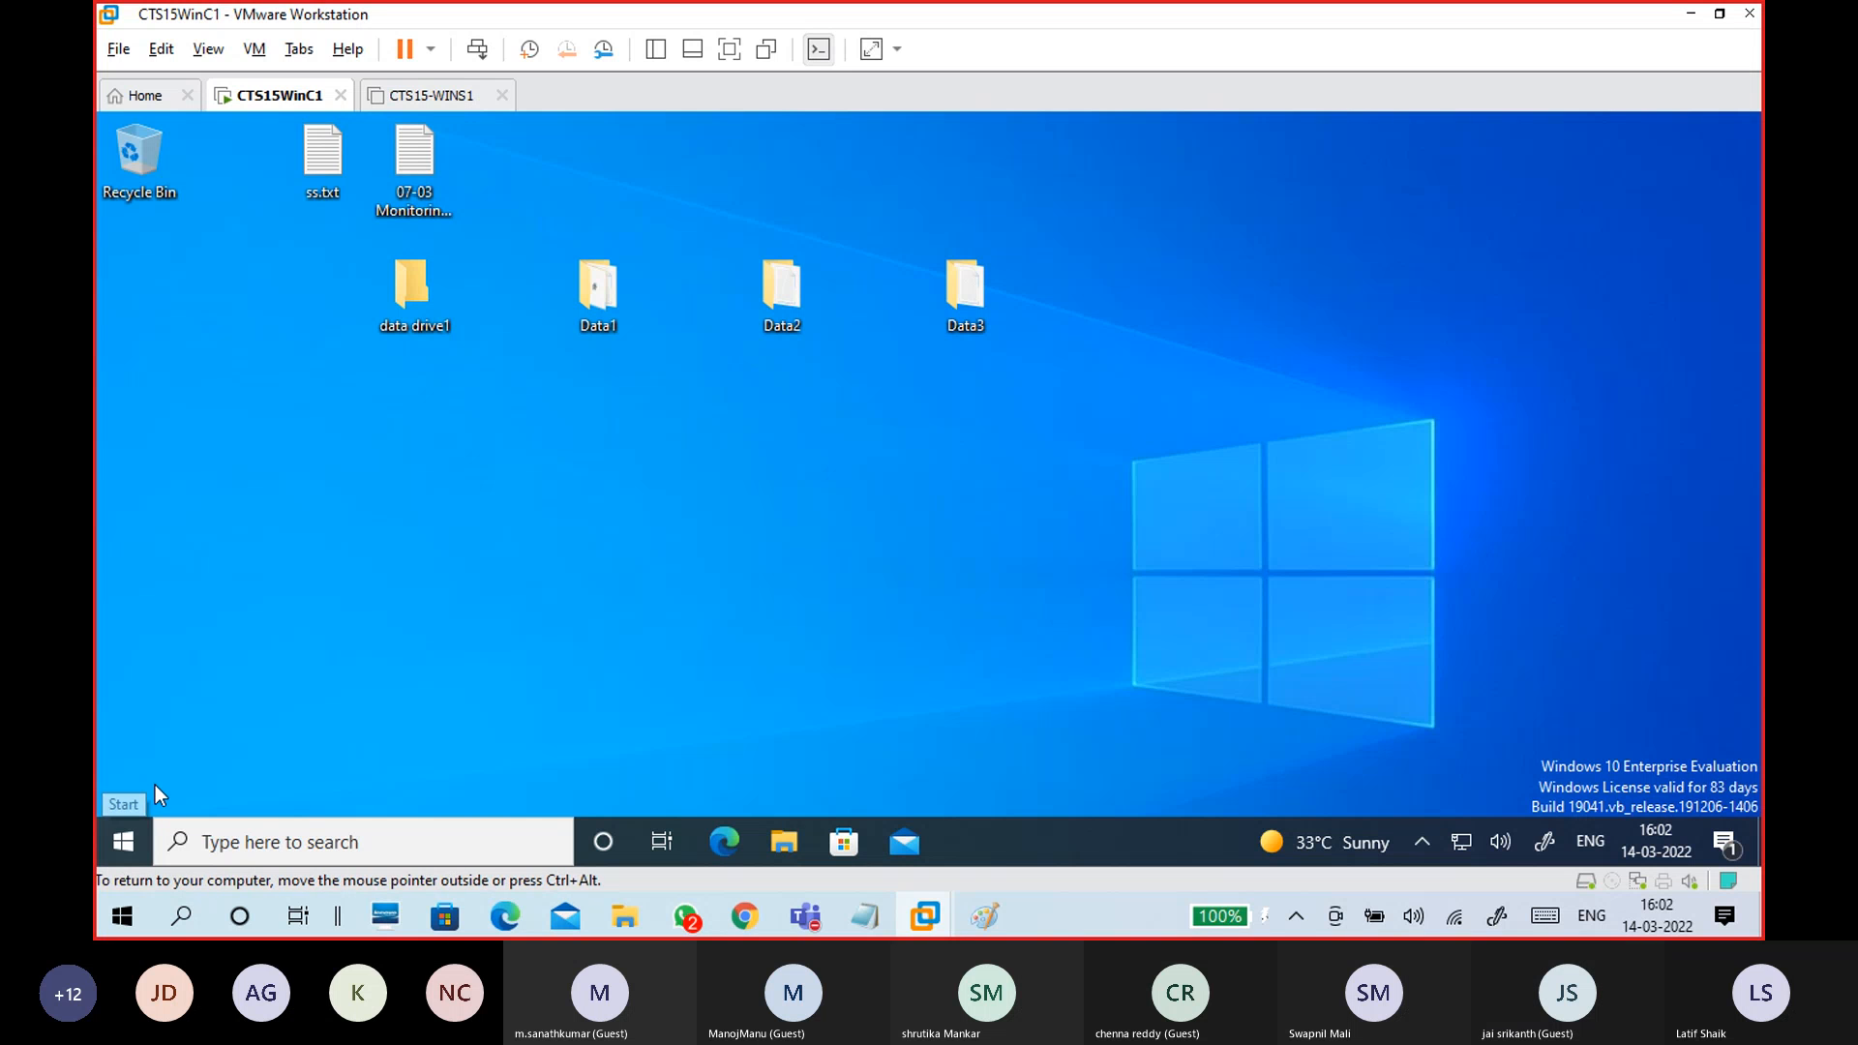
{"action": "left_click", "coordinate": [124, 846]}
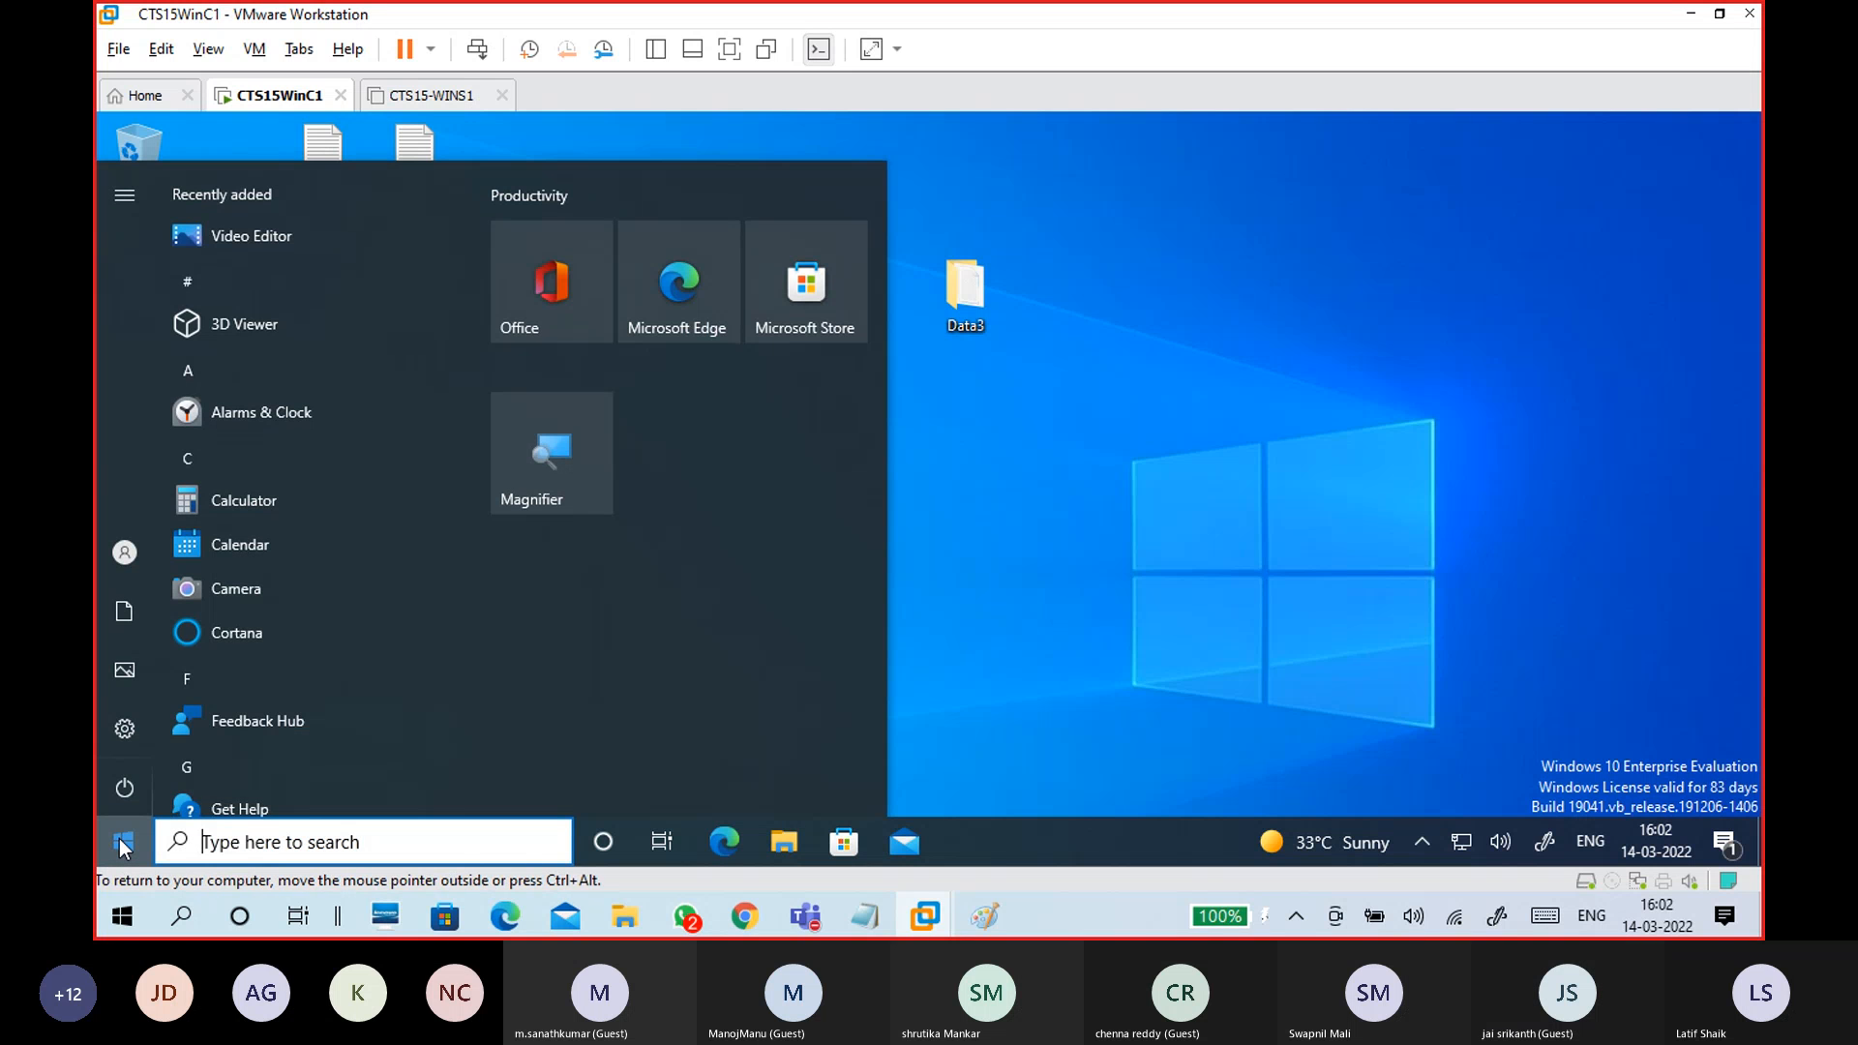
{"action": "mouse_move", "coordinate": [138, 742]}
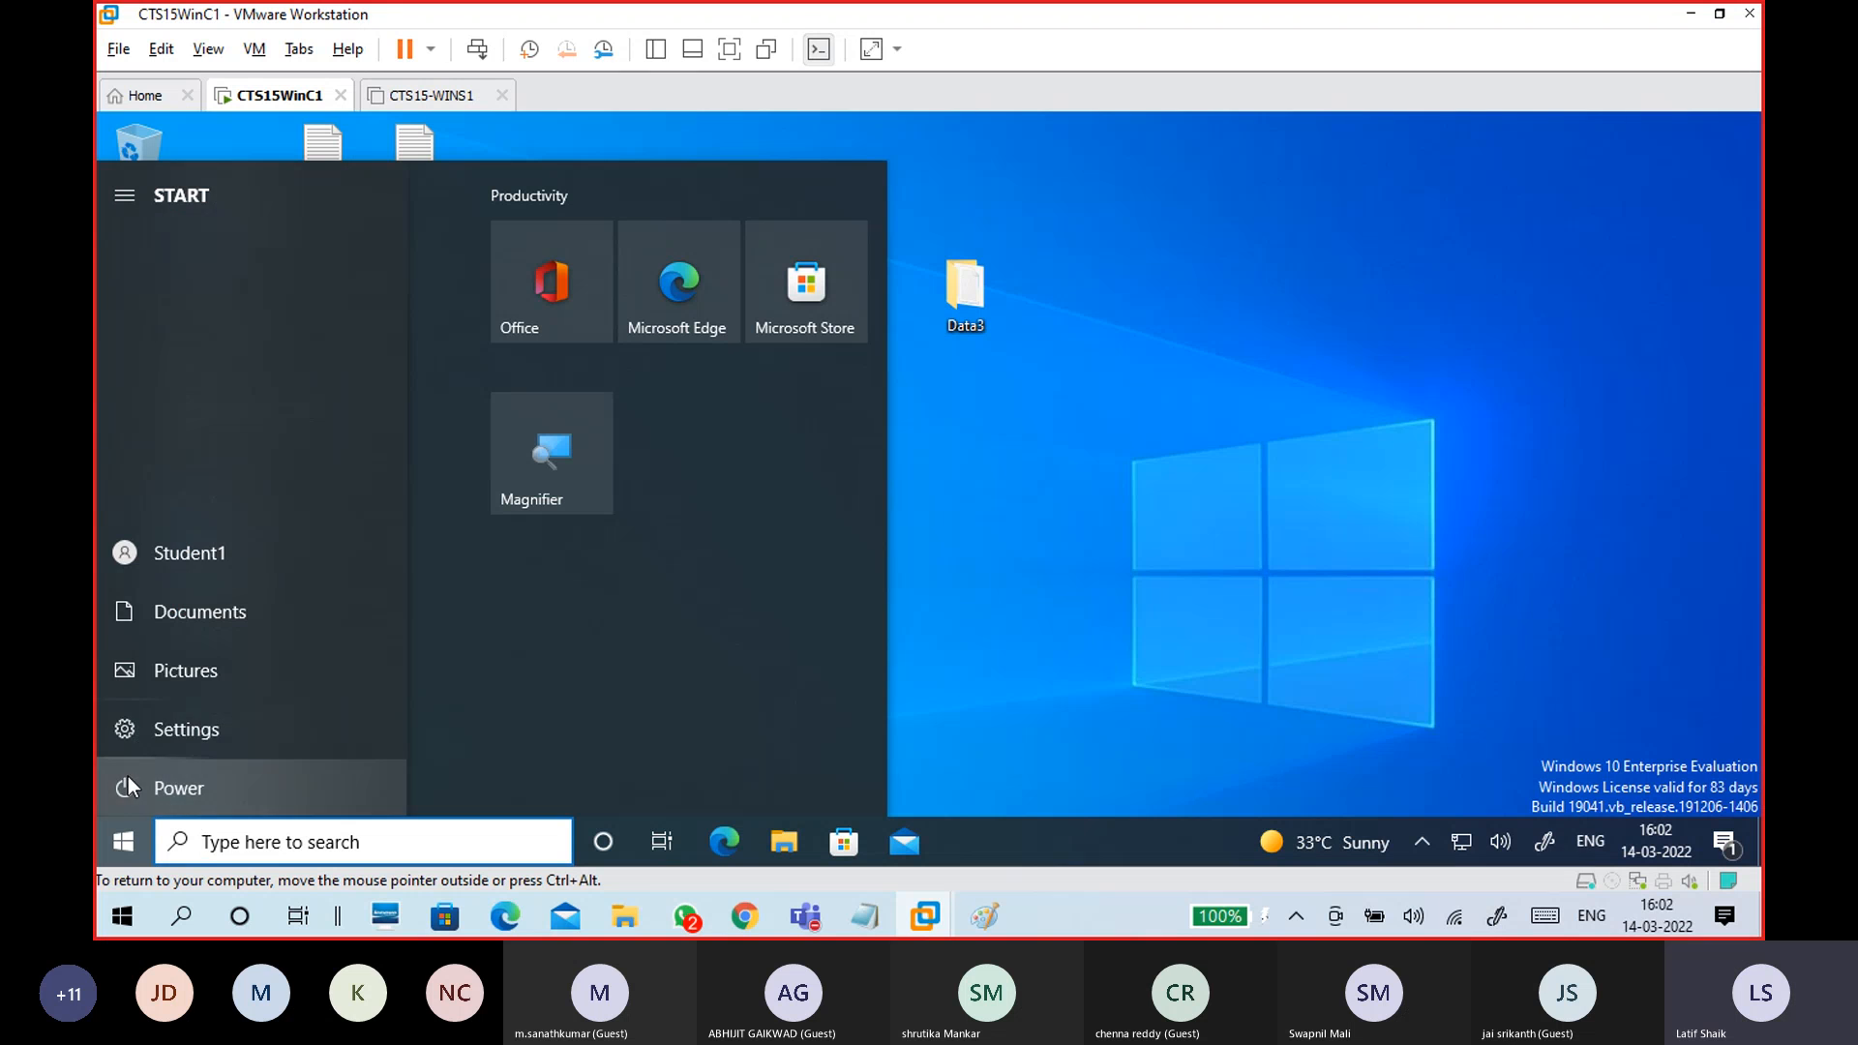
{"action": "left_click", "coordinate": [198, 786]}
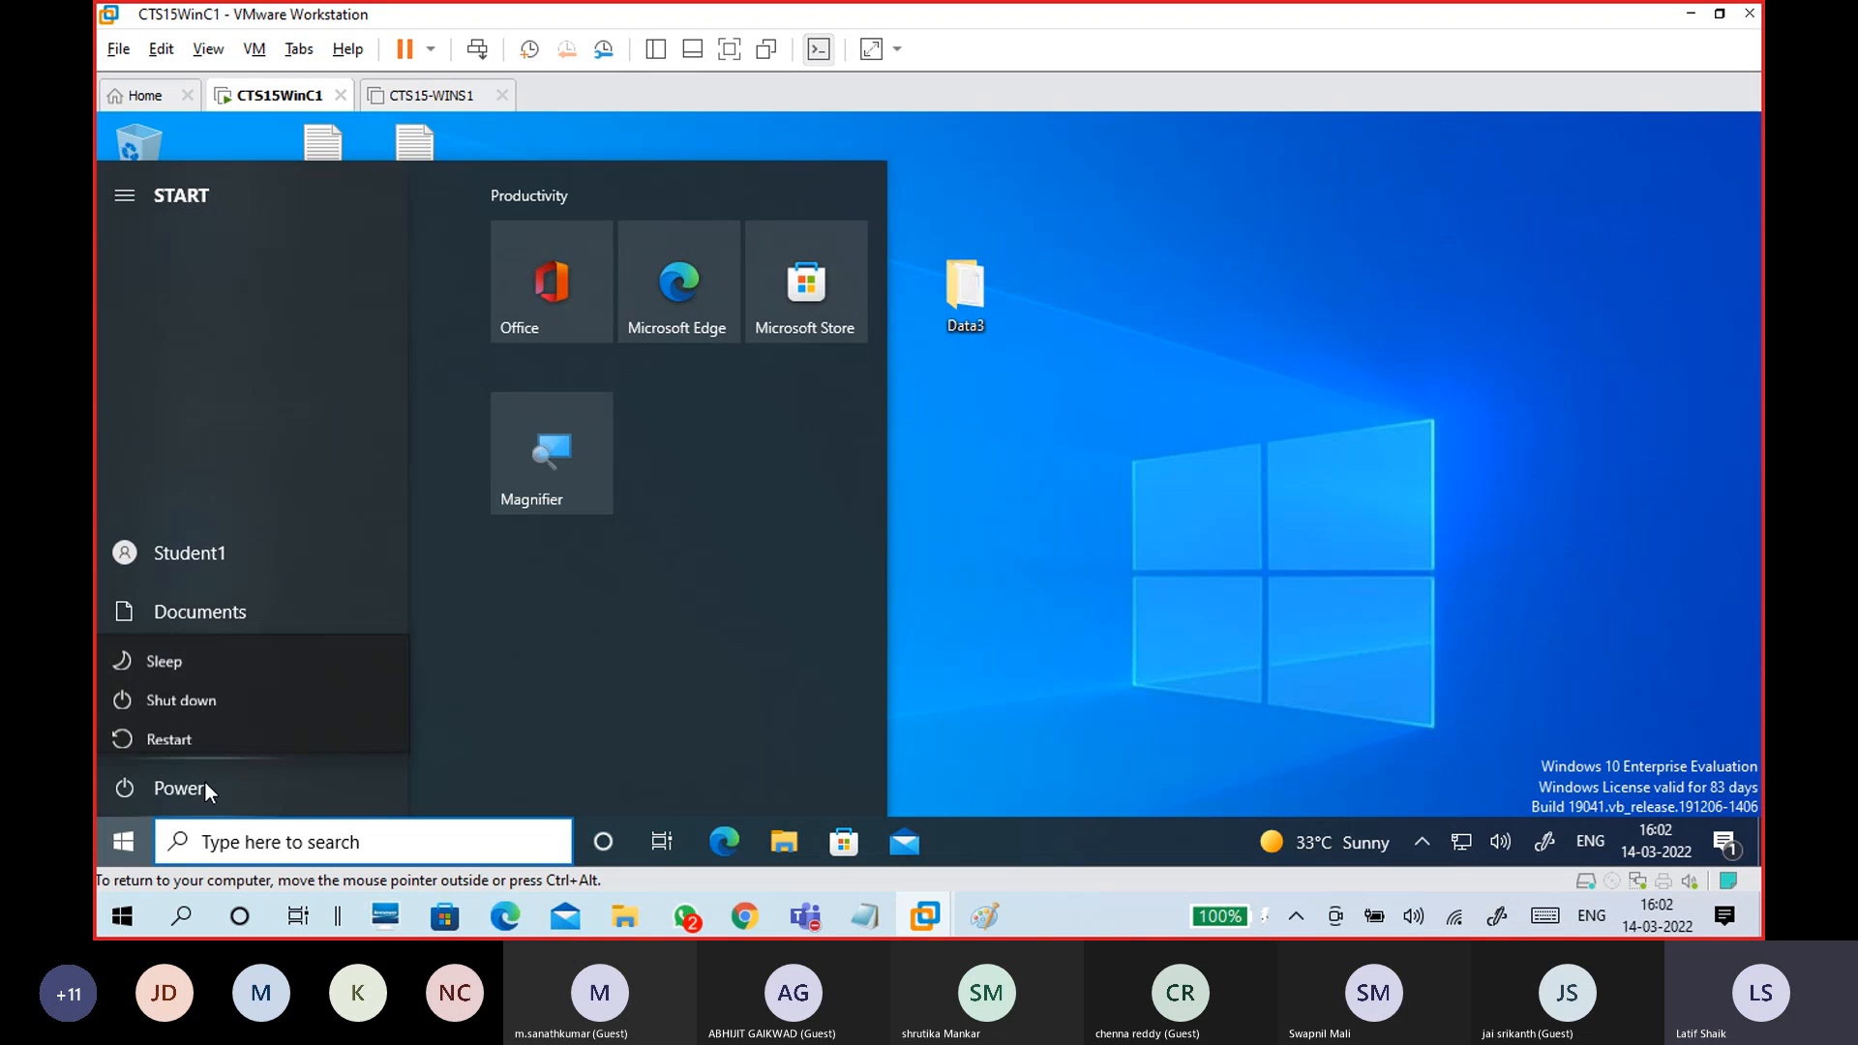
{"action": "left_click", "coordinate": [209, 717]}
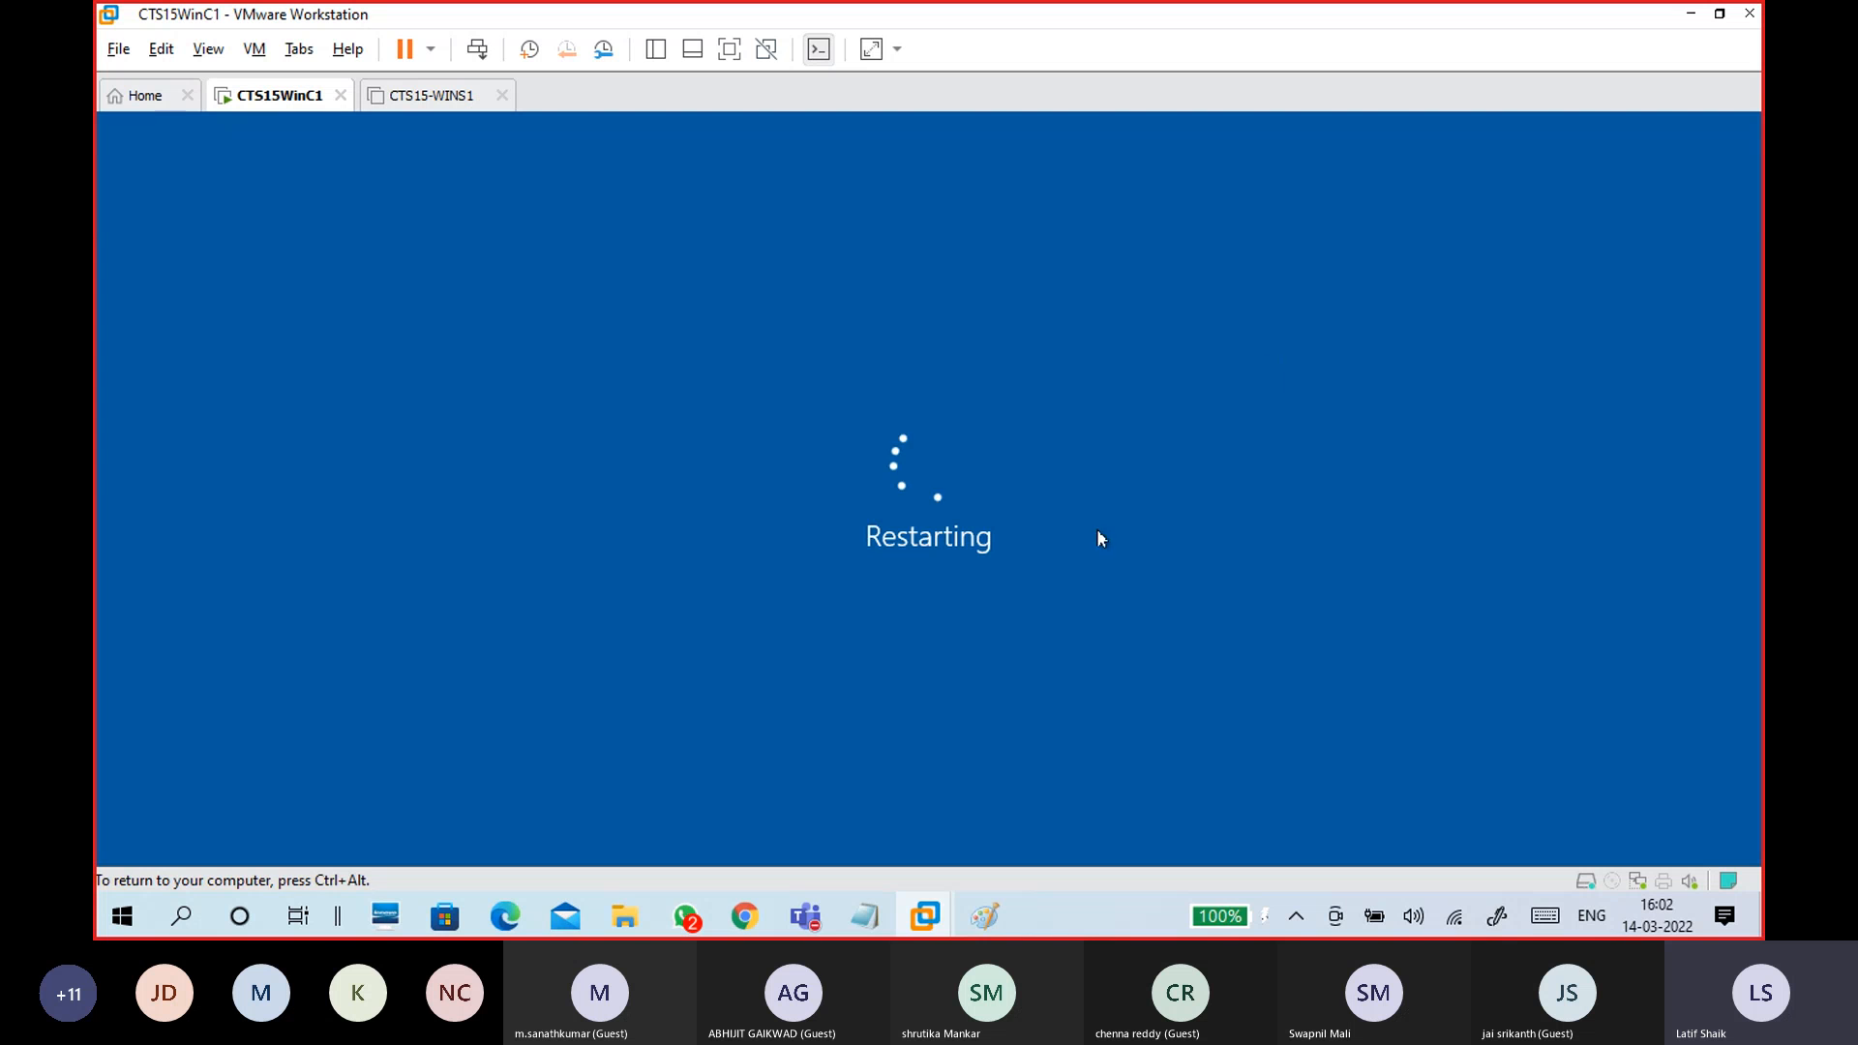
- Reopen the 14-03 WINDOWS.txt notes in Notepad and review the Bitlocker heading and the lines on drive encryption and file protection
{"action": "mouse_move", "coordinate": [861, 929]}
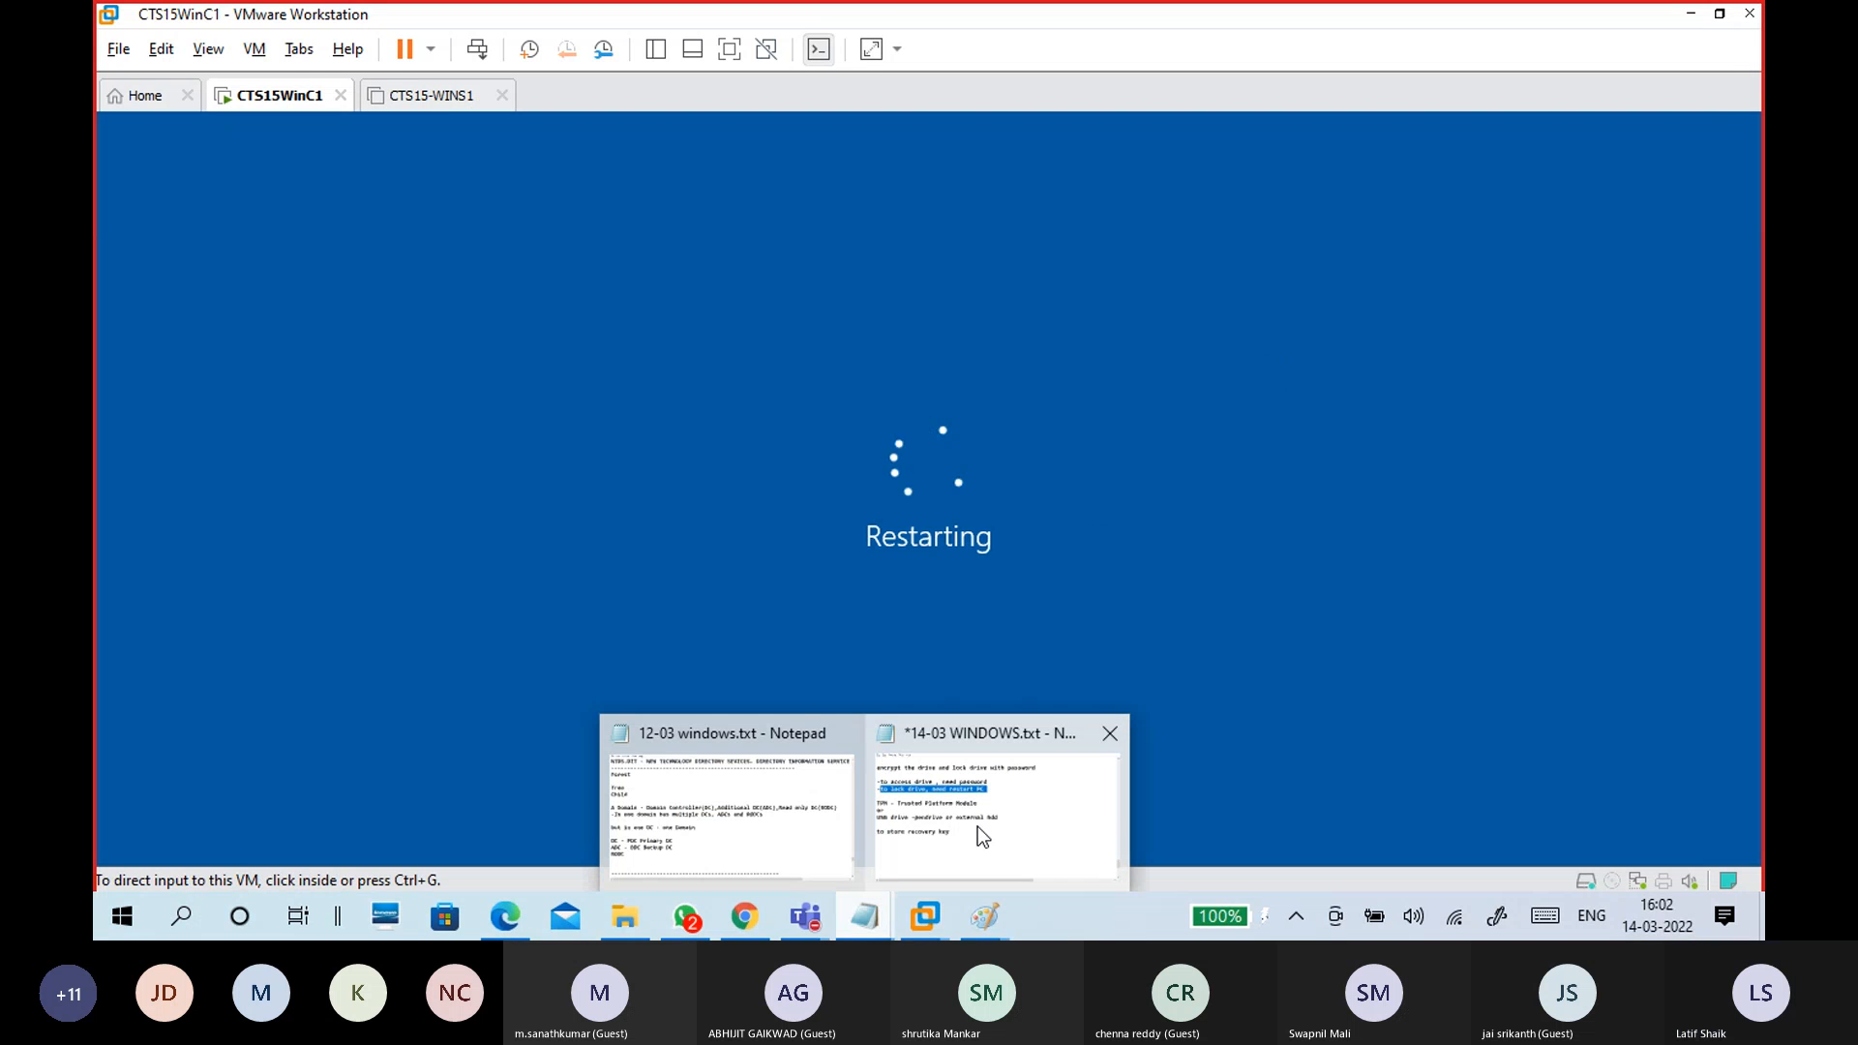
{"action": "left_click", "coordinate": [977, 827]}
{"action": "scroll", "coordinate": [936, 539], "scroll_direction": "up", "scroll_amount": 3}
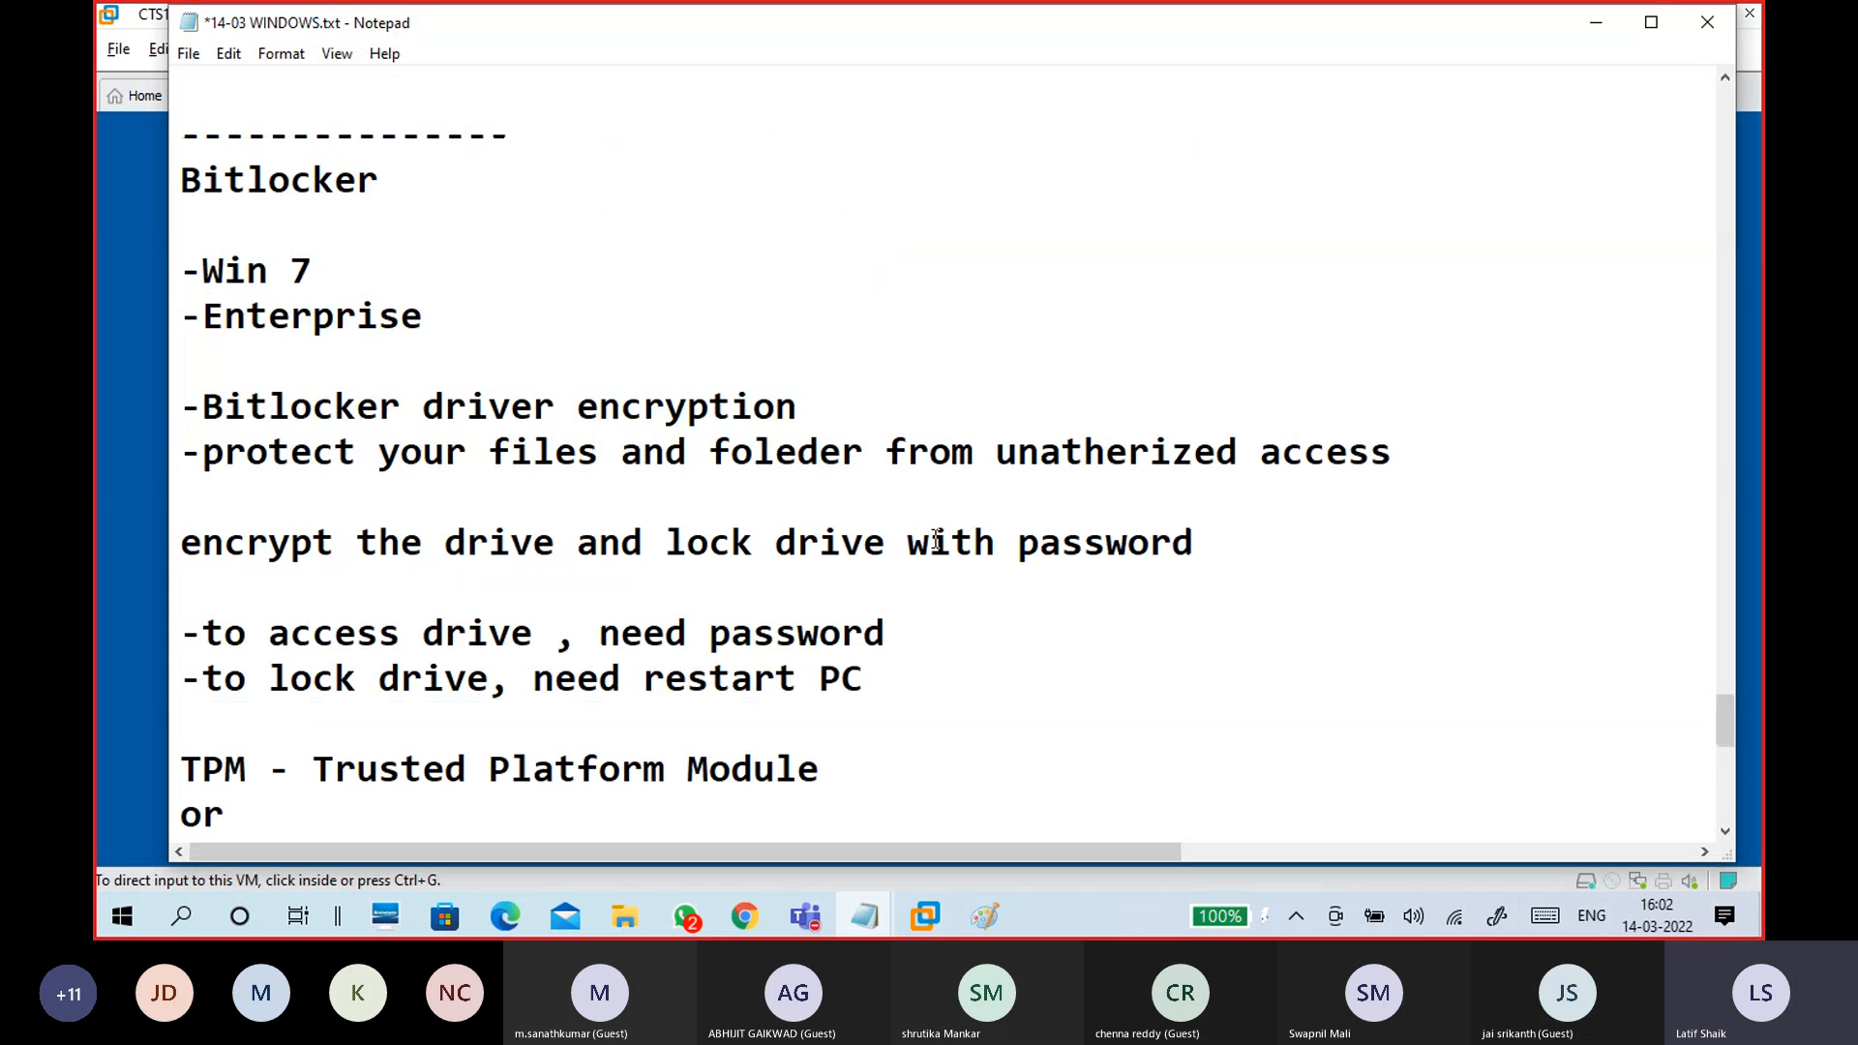
{"action": "scroll", "coordinate": [935, 539], "scroll_direction": "up", "scroll_amount": 1}
{"action": "left_click_drag", "start_coordinate": [406, 316], "coordinate": [134, 328]}
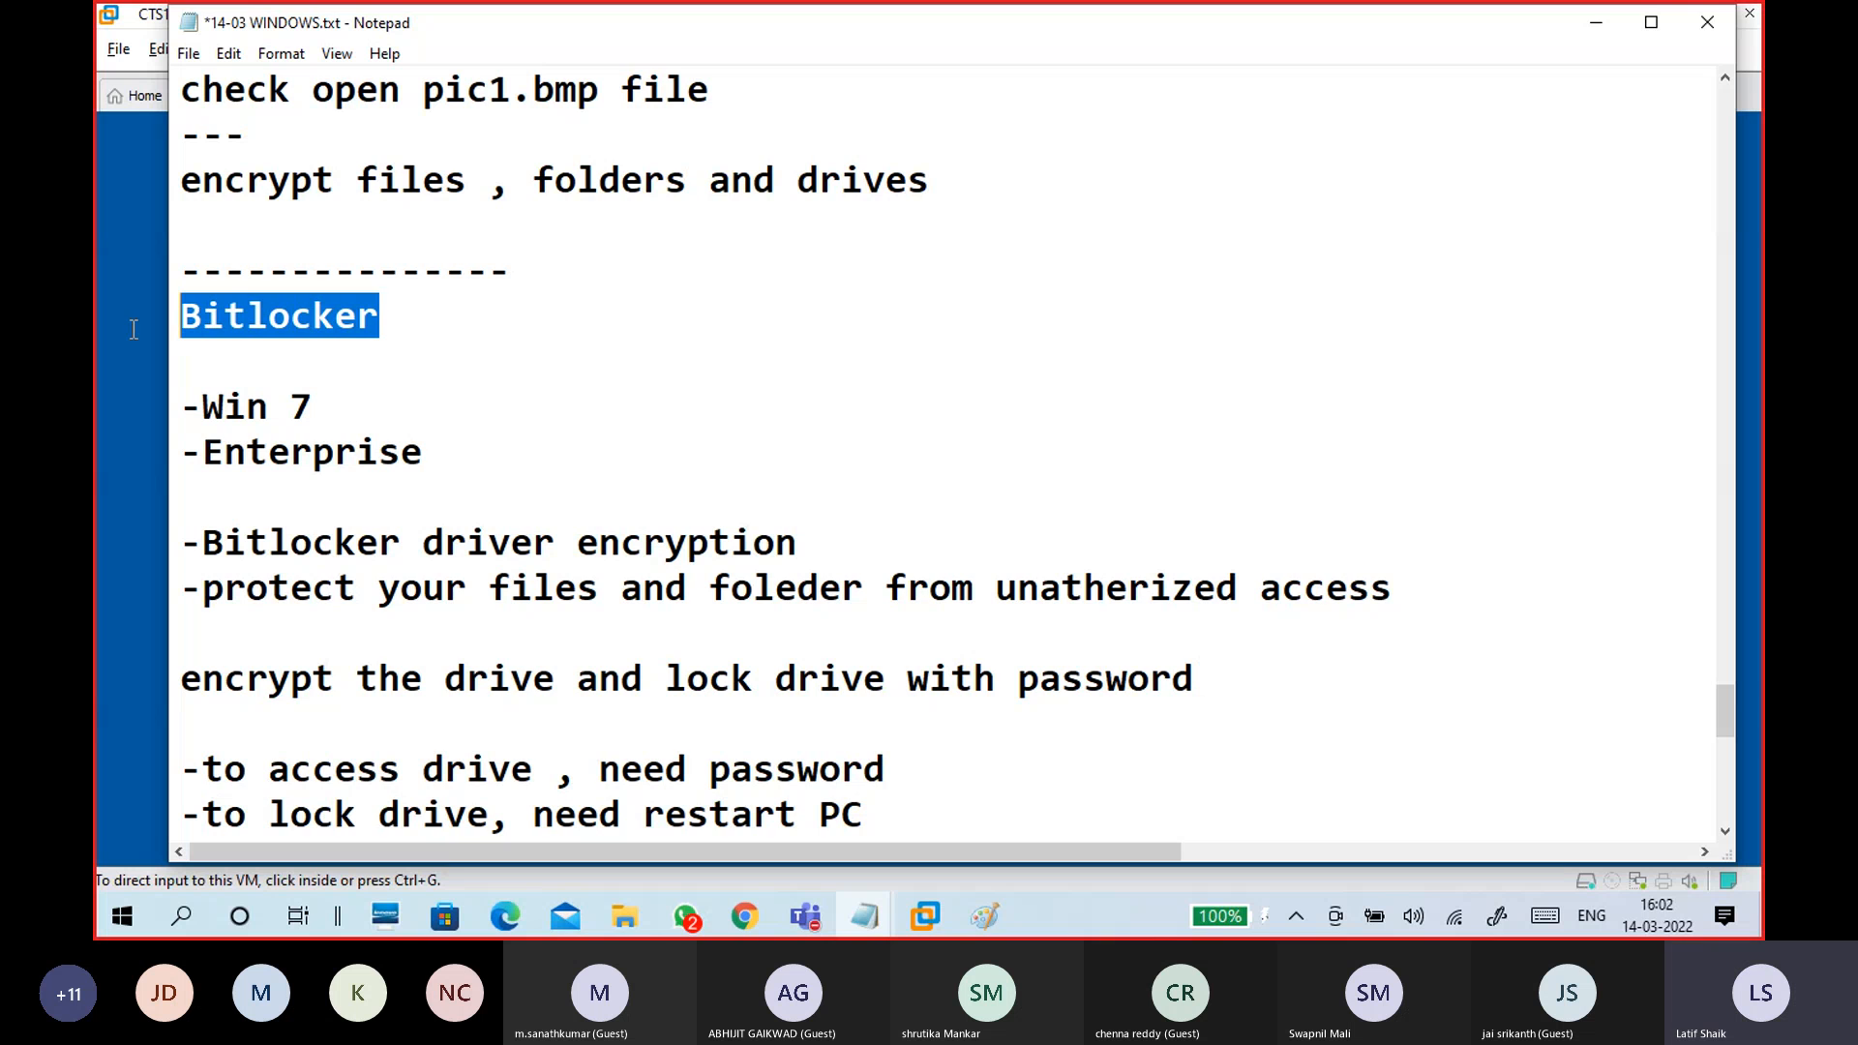
{"action": "scroll", "coordinate": [580, 462], "scroll_direction": "down", "scroll_amount": 2}
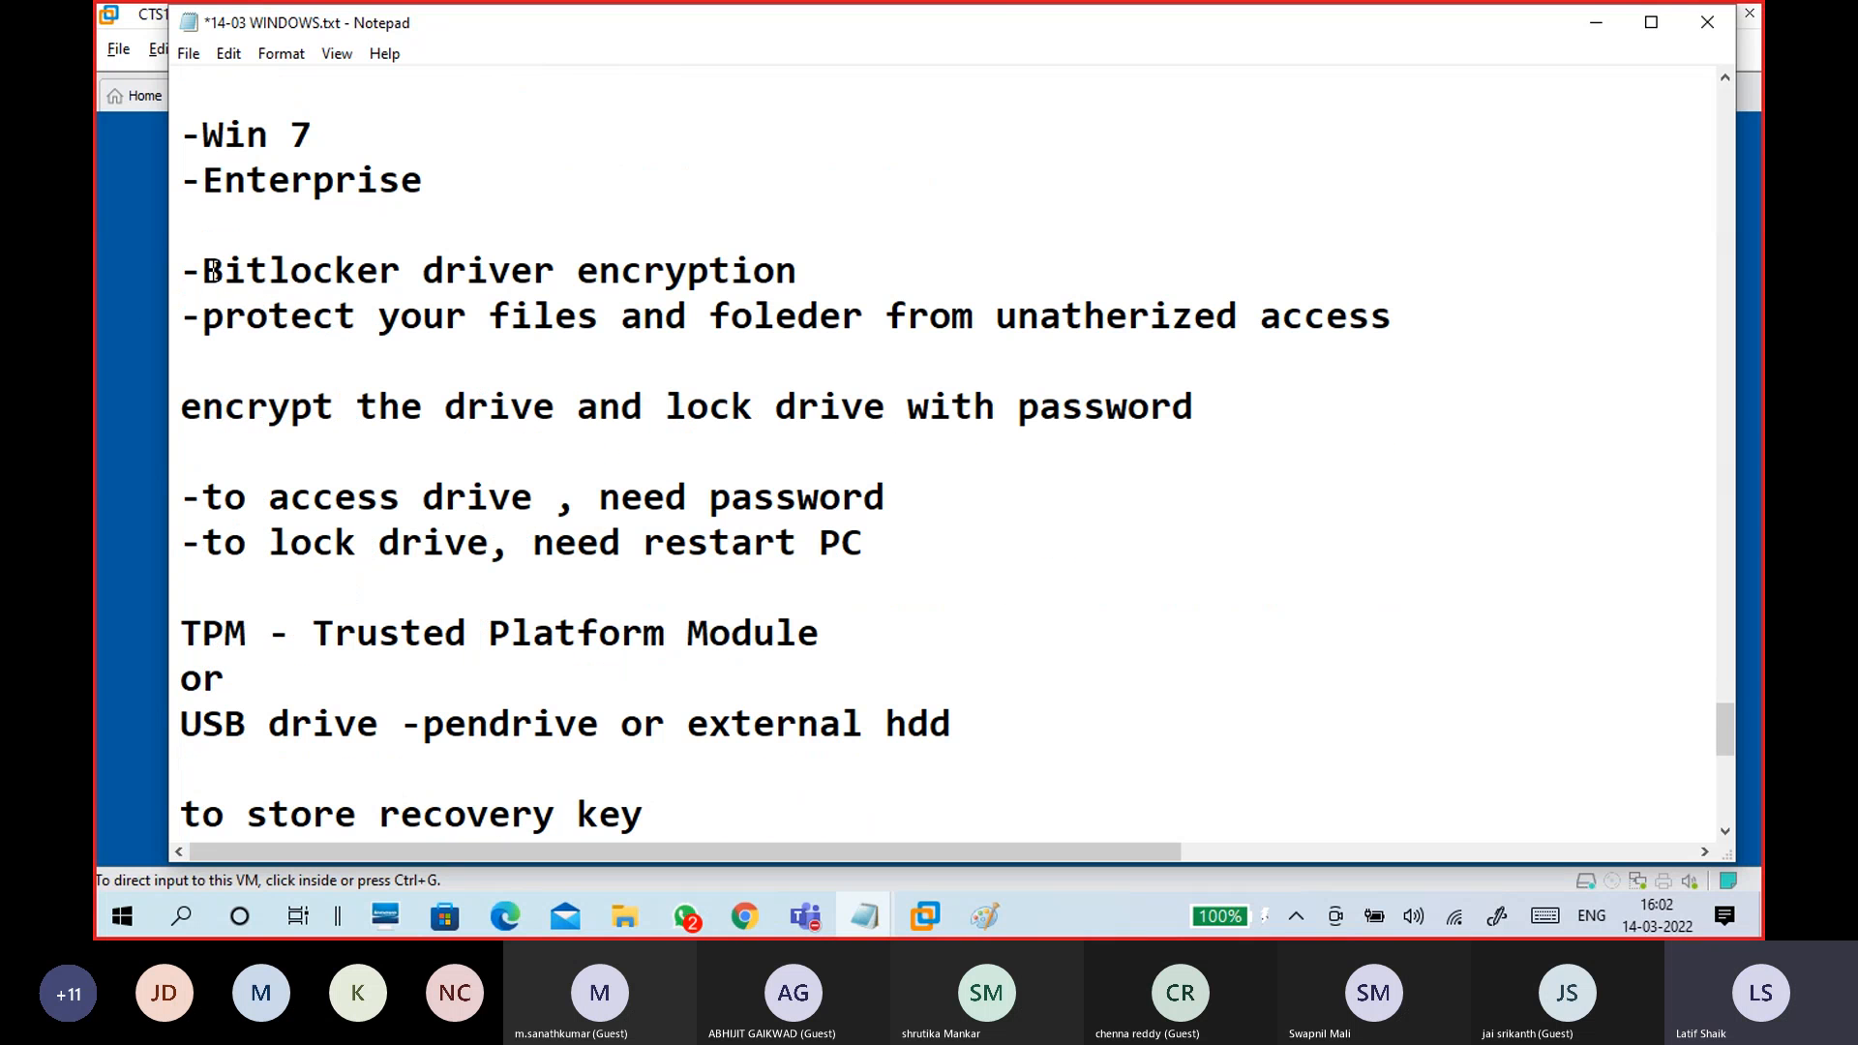
{"action": "left_click_drag", "start_coordinate": [205, 270], "coordinate": [829, 280]}
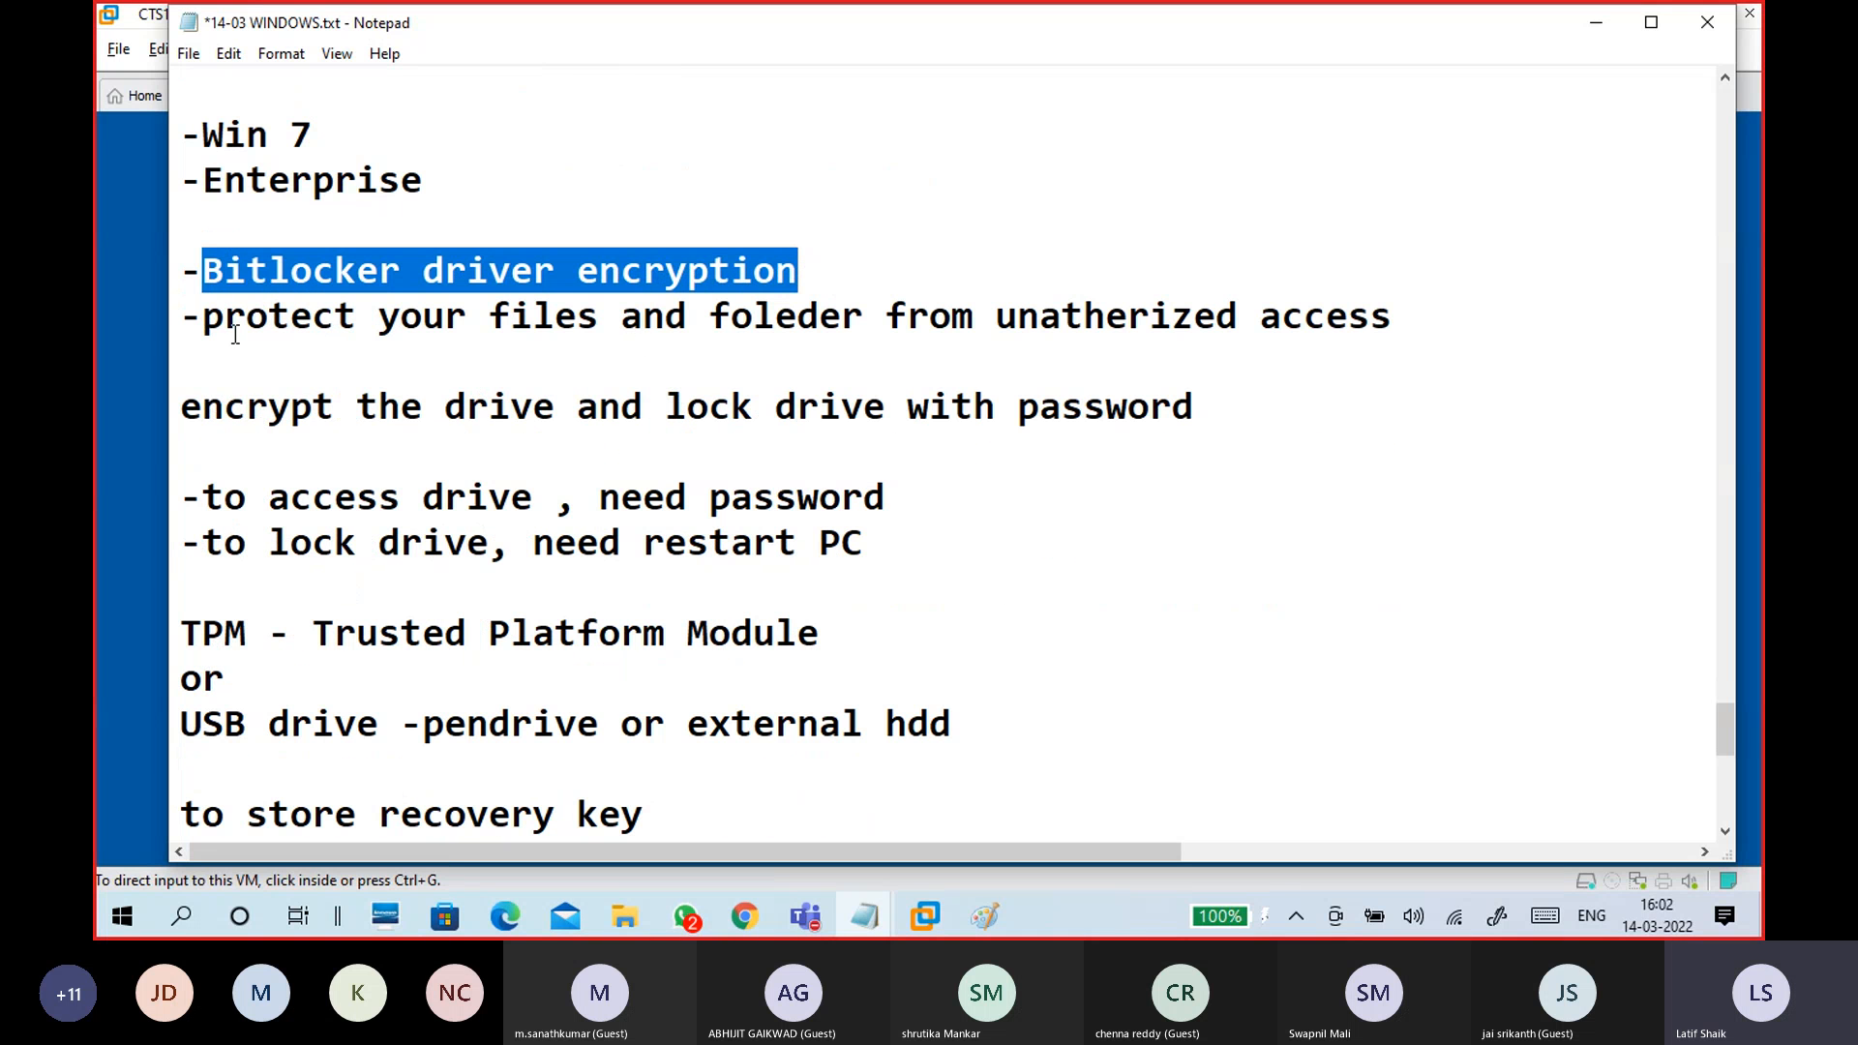
{"action": "left_click_drag", "start_coordinate": [202, 318], "coordinate": [861, 353]}
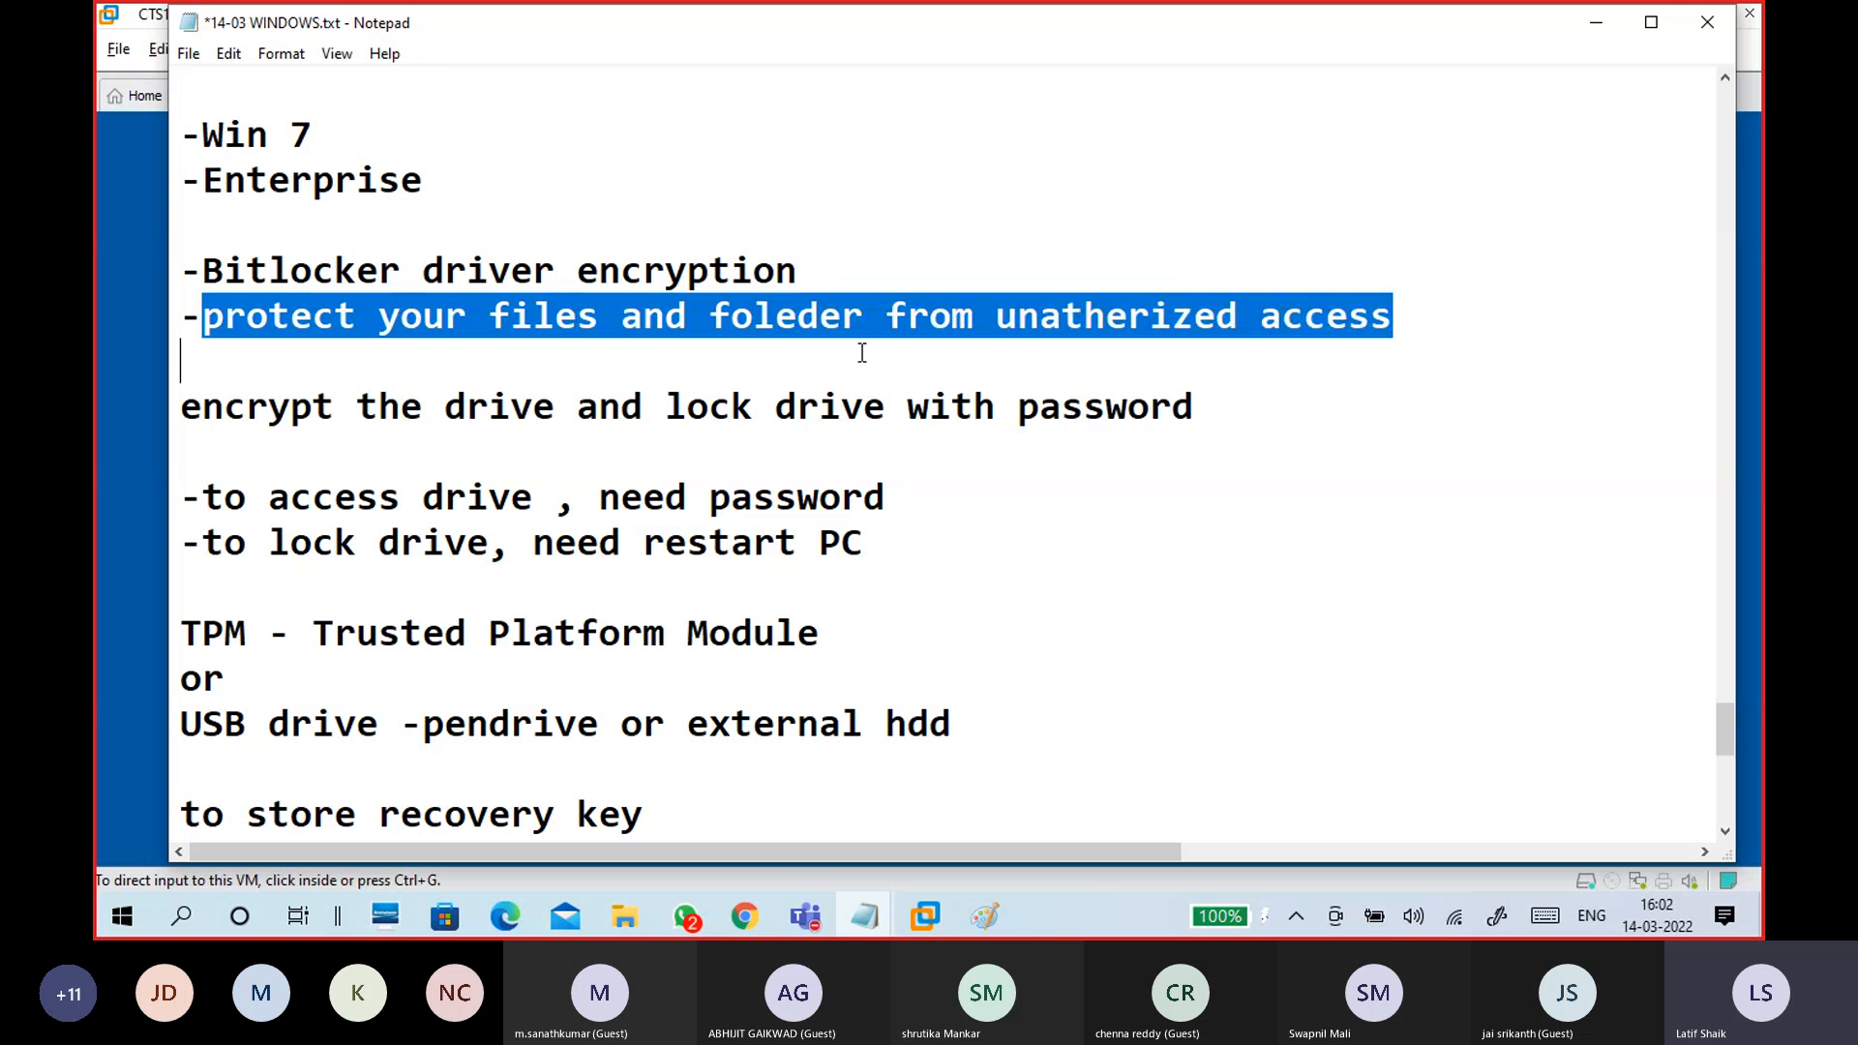
{"action": "left_click", "coordinate": [861, 353]}
- Review the note lines on encrypting and locking the drive, needing a password, and restarting the PC, and minimize Notepad
{"action": "scroll", "coordinate": [848, 387], "scroll_direction": "down", "scroll_amount": 1}
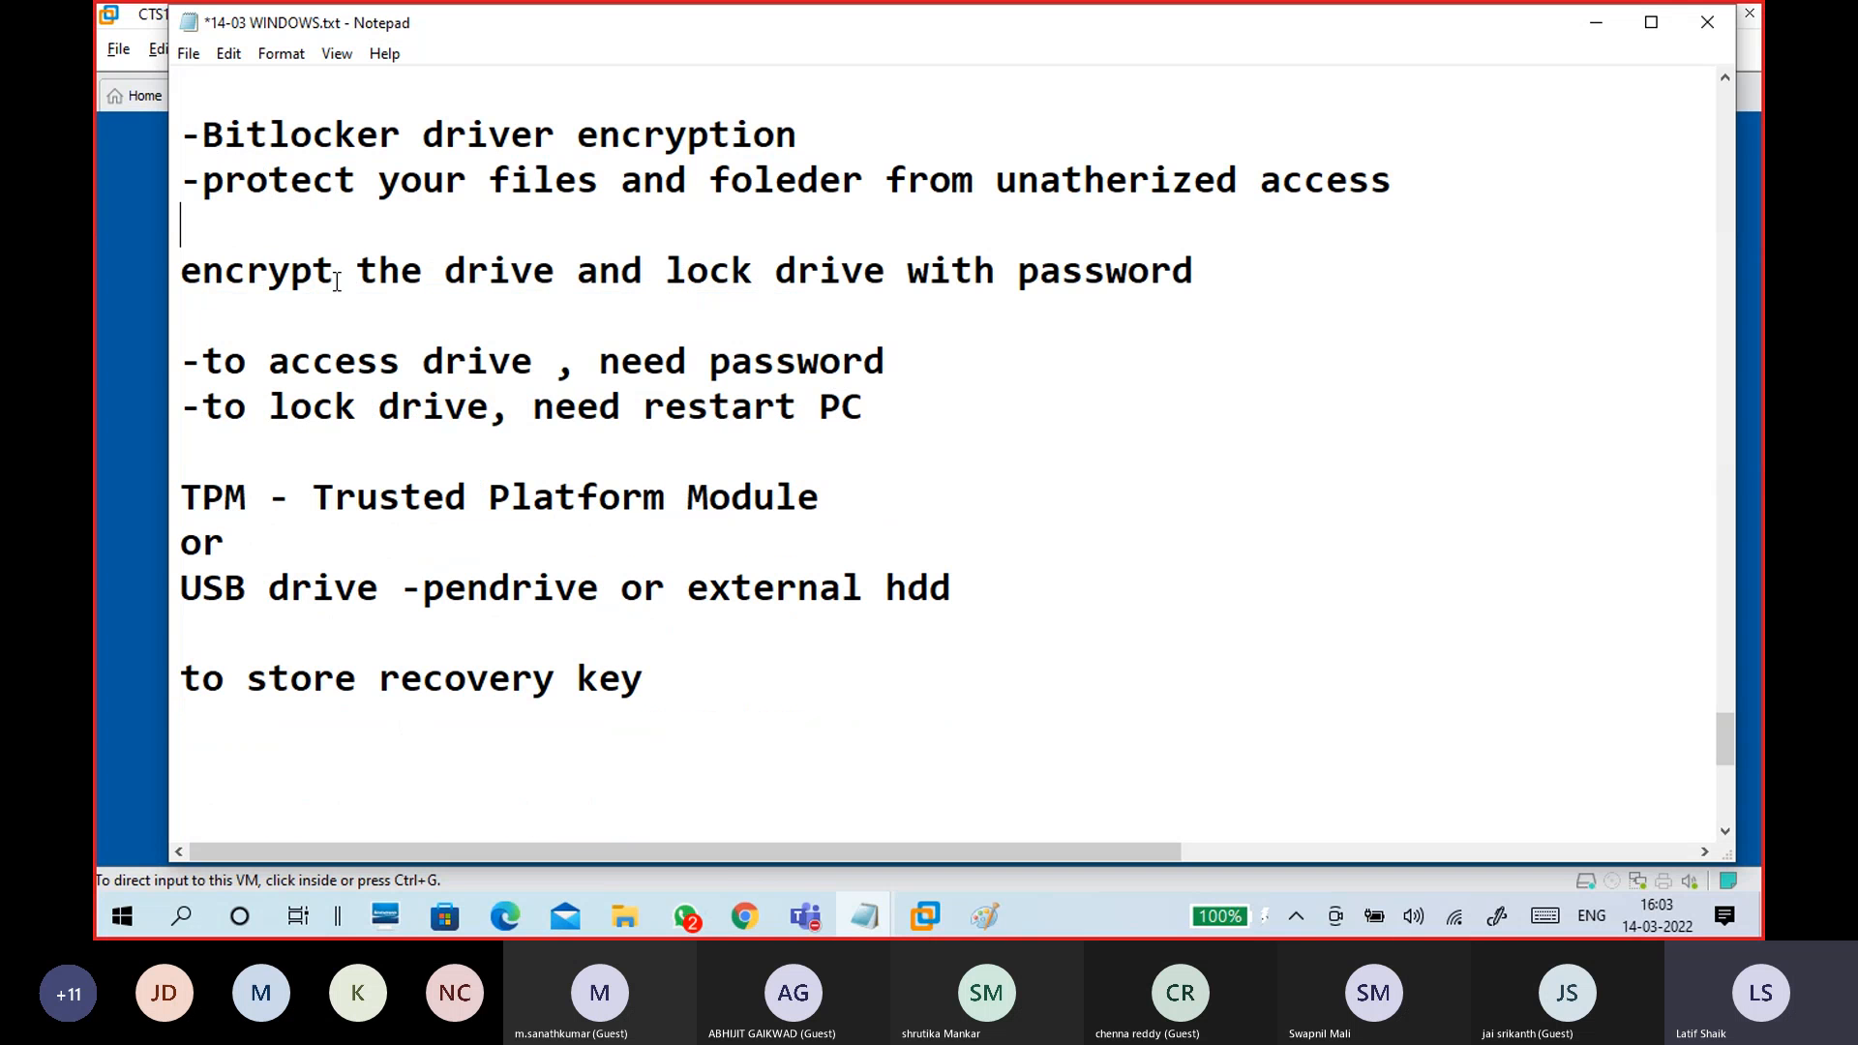
{"action": "left_click_drag", "start_coordinate": [562, 273], "coordinate": [174, 275]}
{"action": "left_click_drag", "start_coordinate": [665, 272], "coordinate": [1196, 273]}
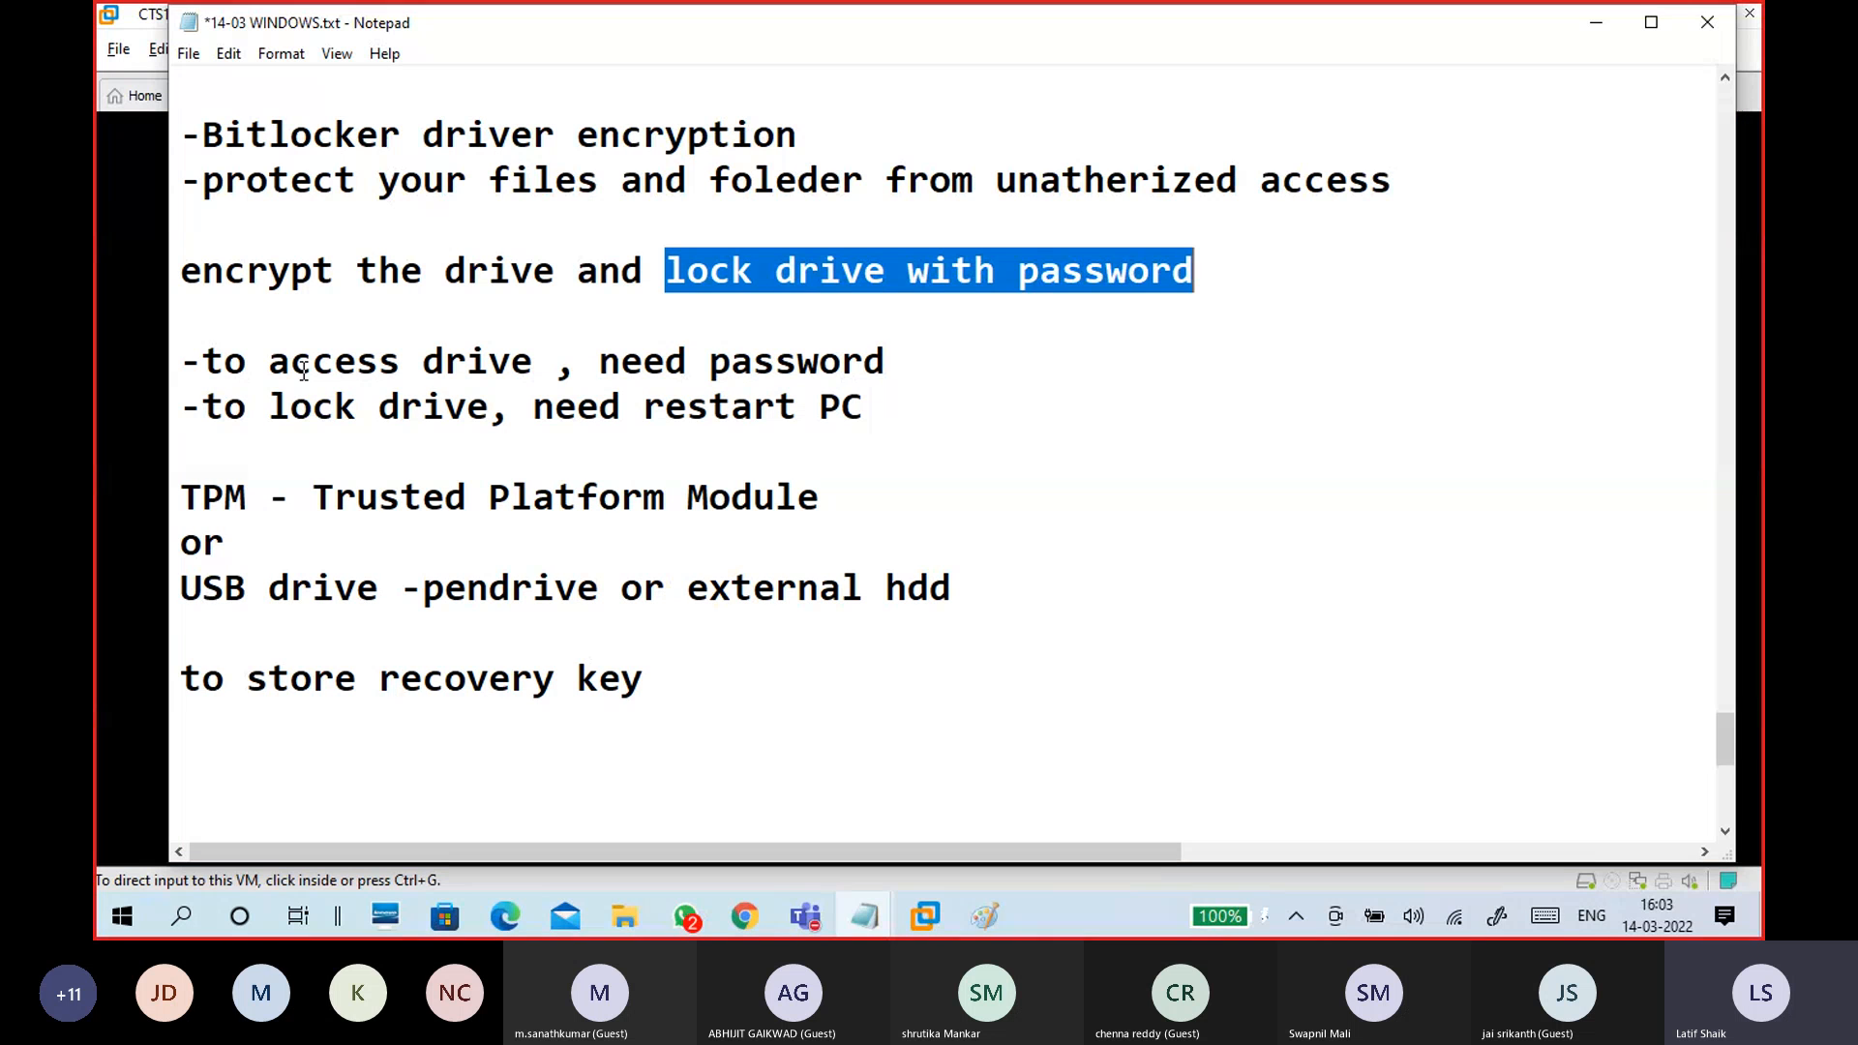
{"action": "double_click", "coordinate": [842, 406]}
{"action": "left_click_drag", "start_coordinate": [791, 408], "coordinate": [180, 380]}
{"action": "left_click", "coordinate": [444, 440]}
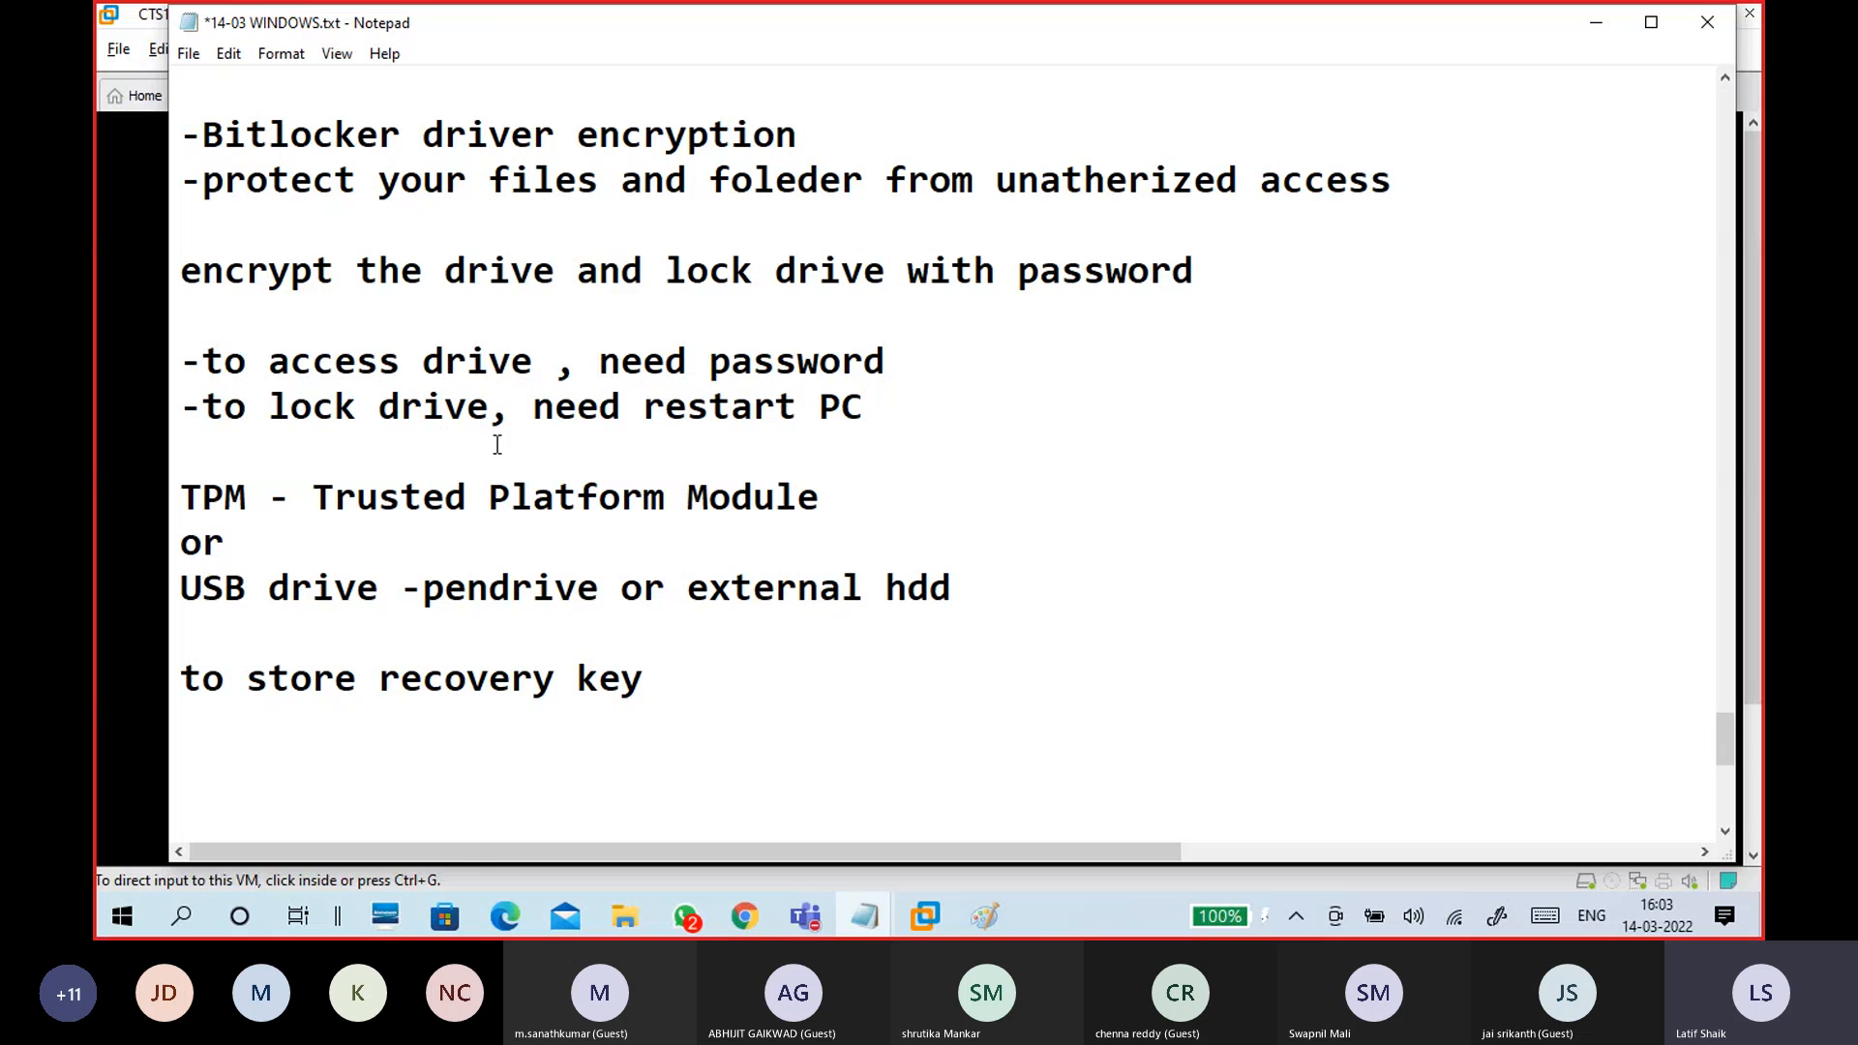
{"action": "left_click", "coordinate": [1596, 26]}
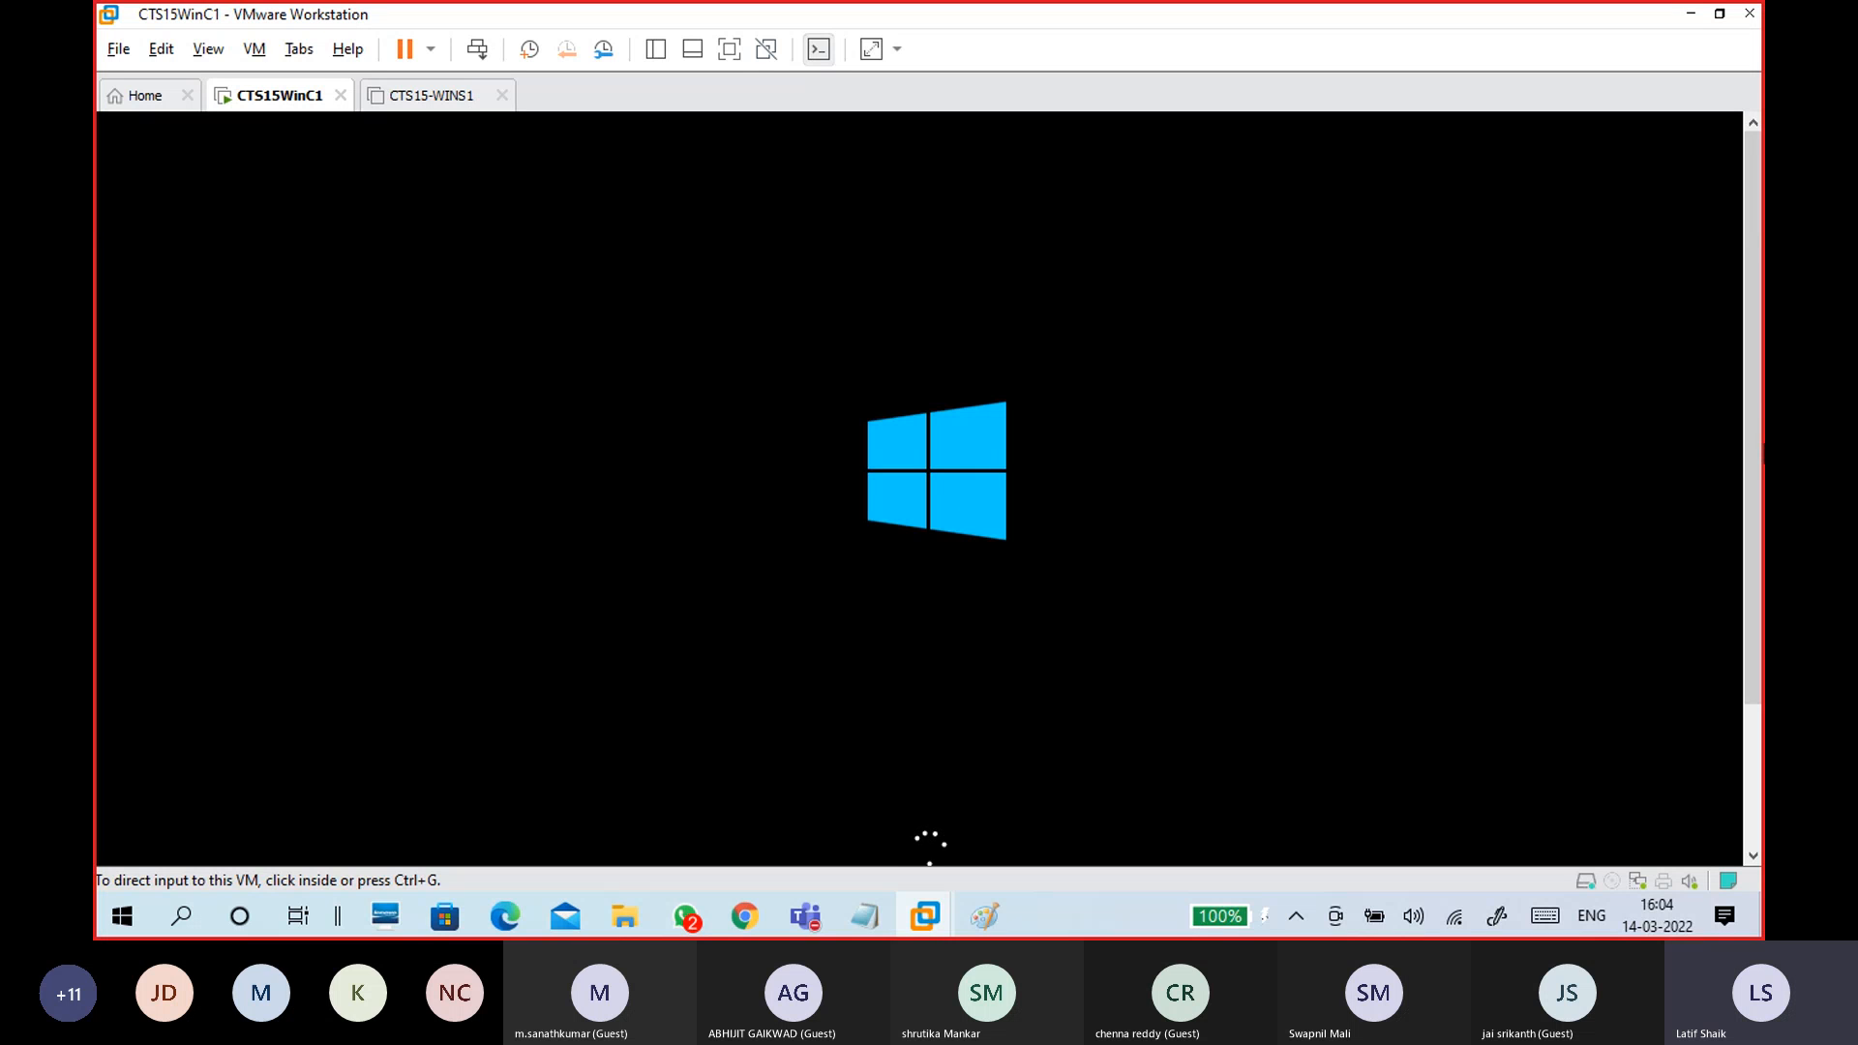
- Check the CTS Classes Test 1 meeting window in Microsoft Teams while the virtual machine restarts, and minimize it
{"action": "left_click_drag", "start_coordinate": [1747, 398], "coordinate": [1730, 447]}
{"action": "mouse_move", "coordinate": [809, 902]}
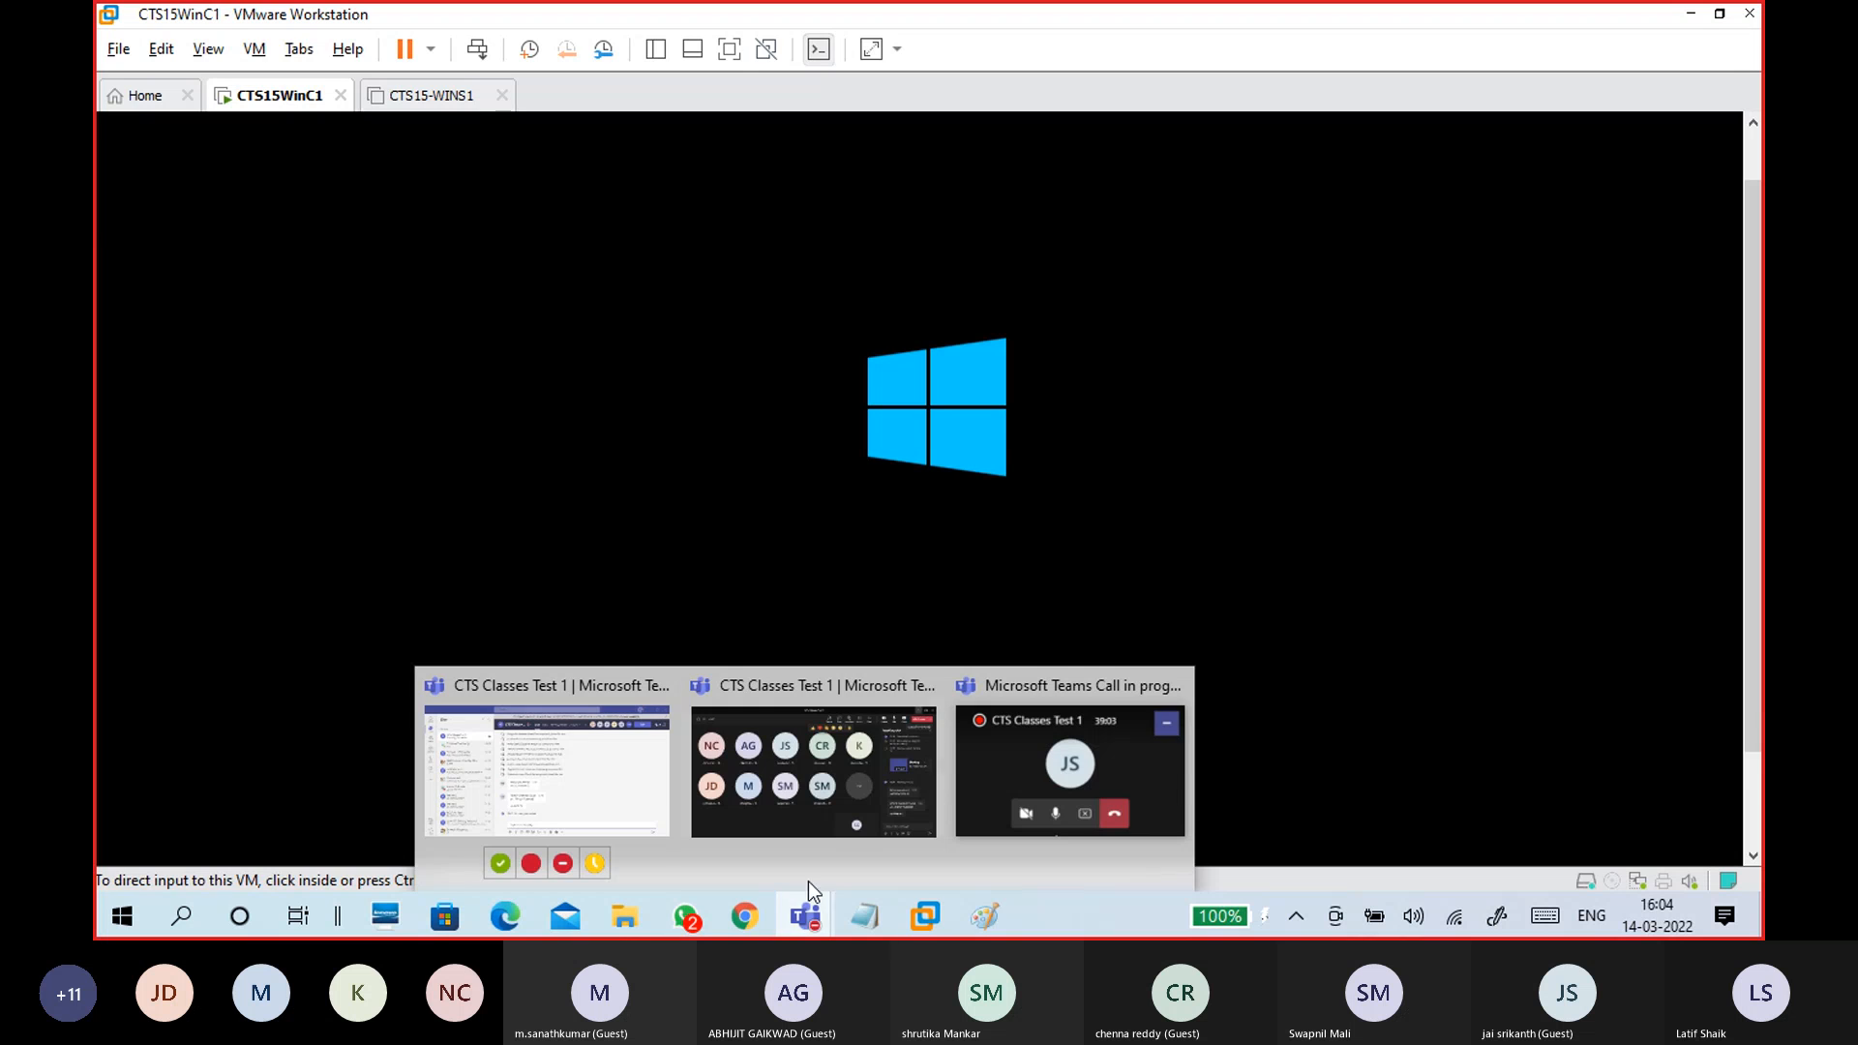
{"action": "left_click", "coordinate": [802, 828]}
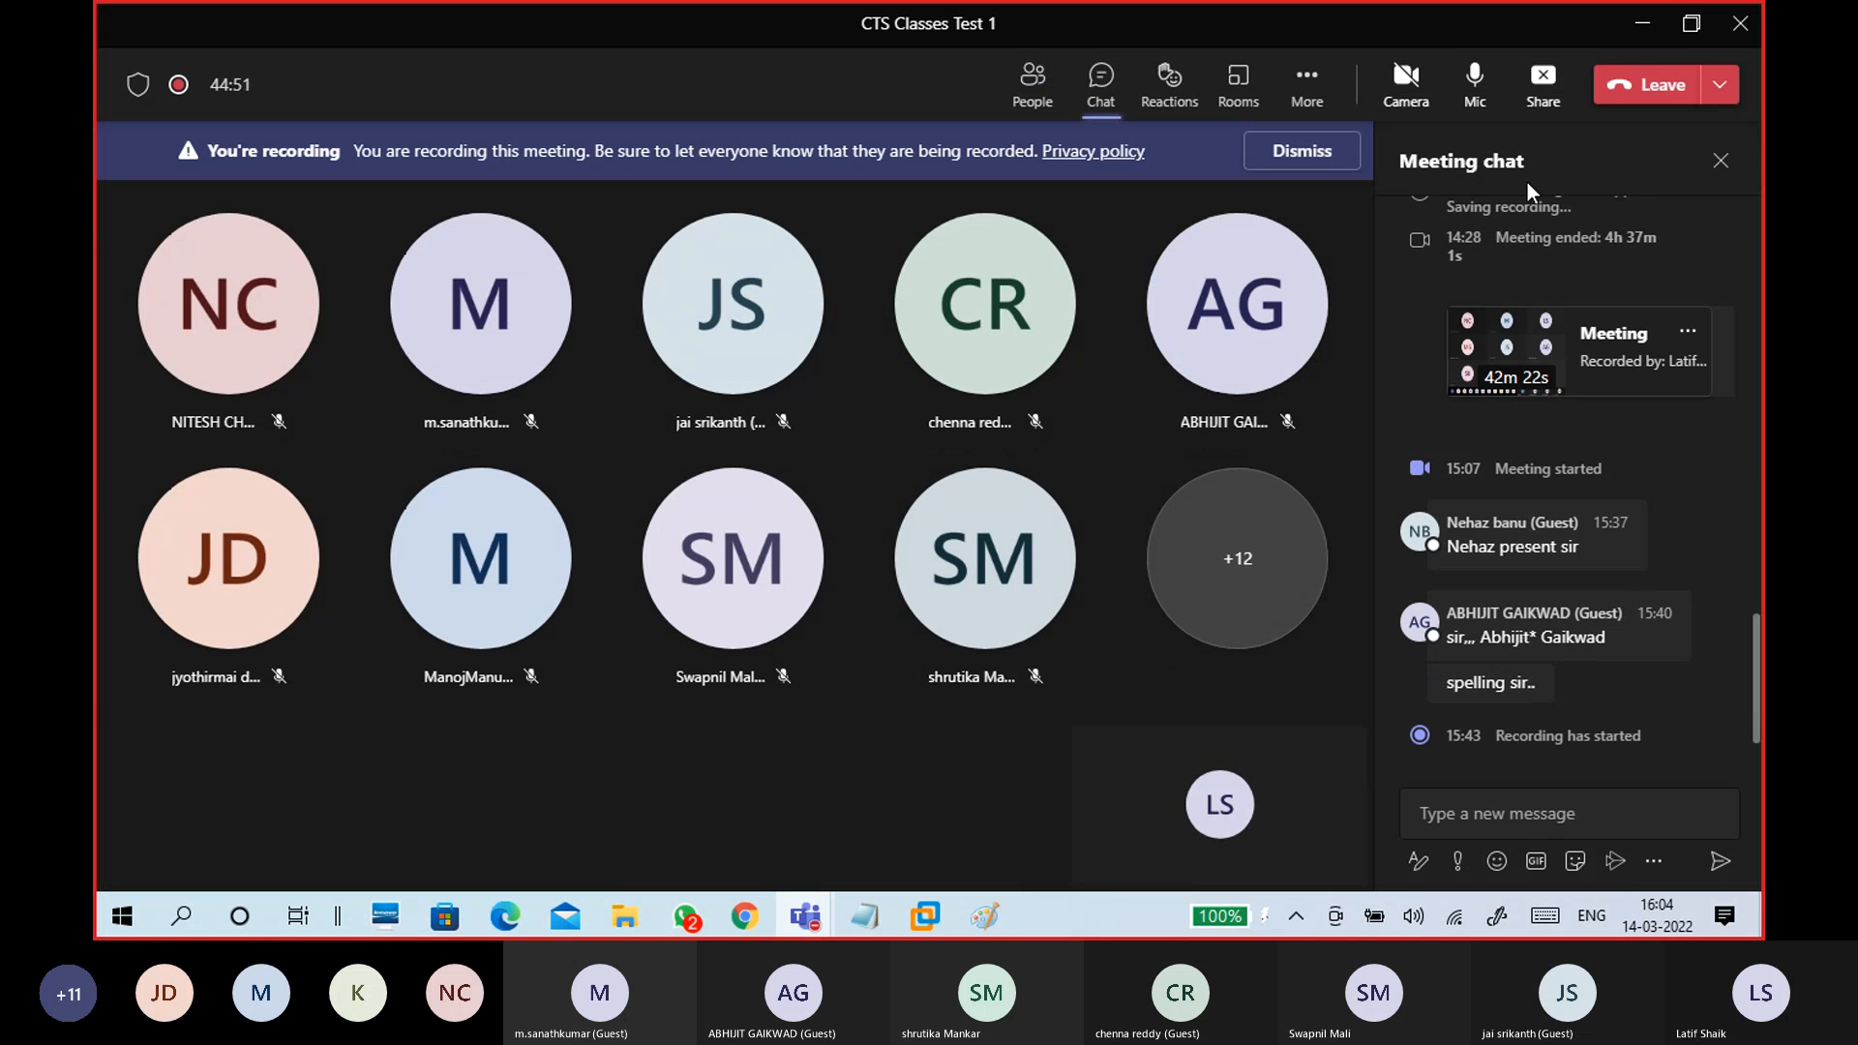
{"action": "left_click", "coordinate": [1635, 30]}
- Switch to Chrome and find the uploaded meeting recordings in the CTS Classes folder of Google Drive
{"action": "left_click", "coordinate": [744, 916]}
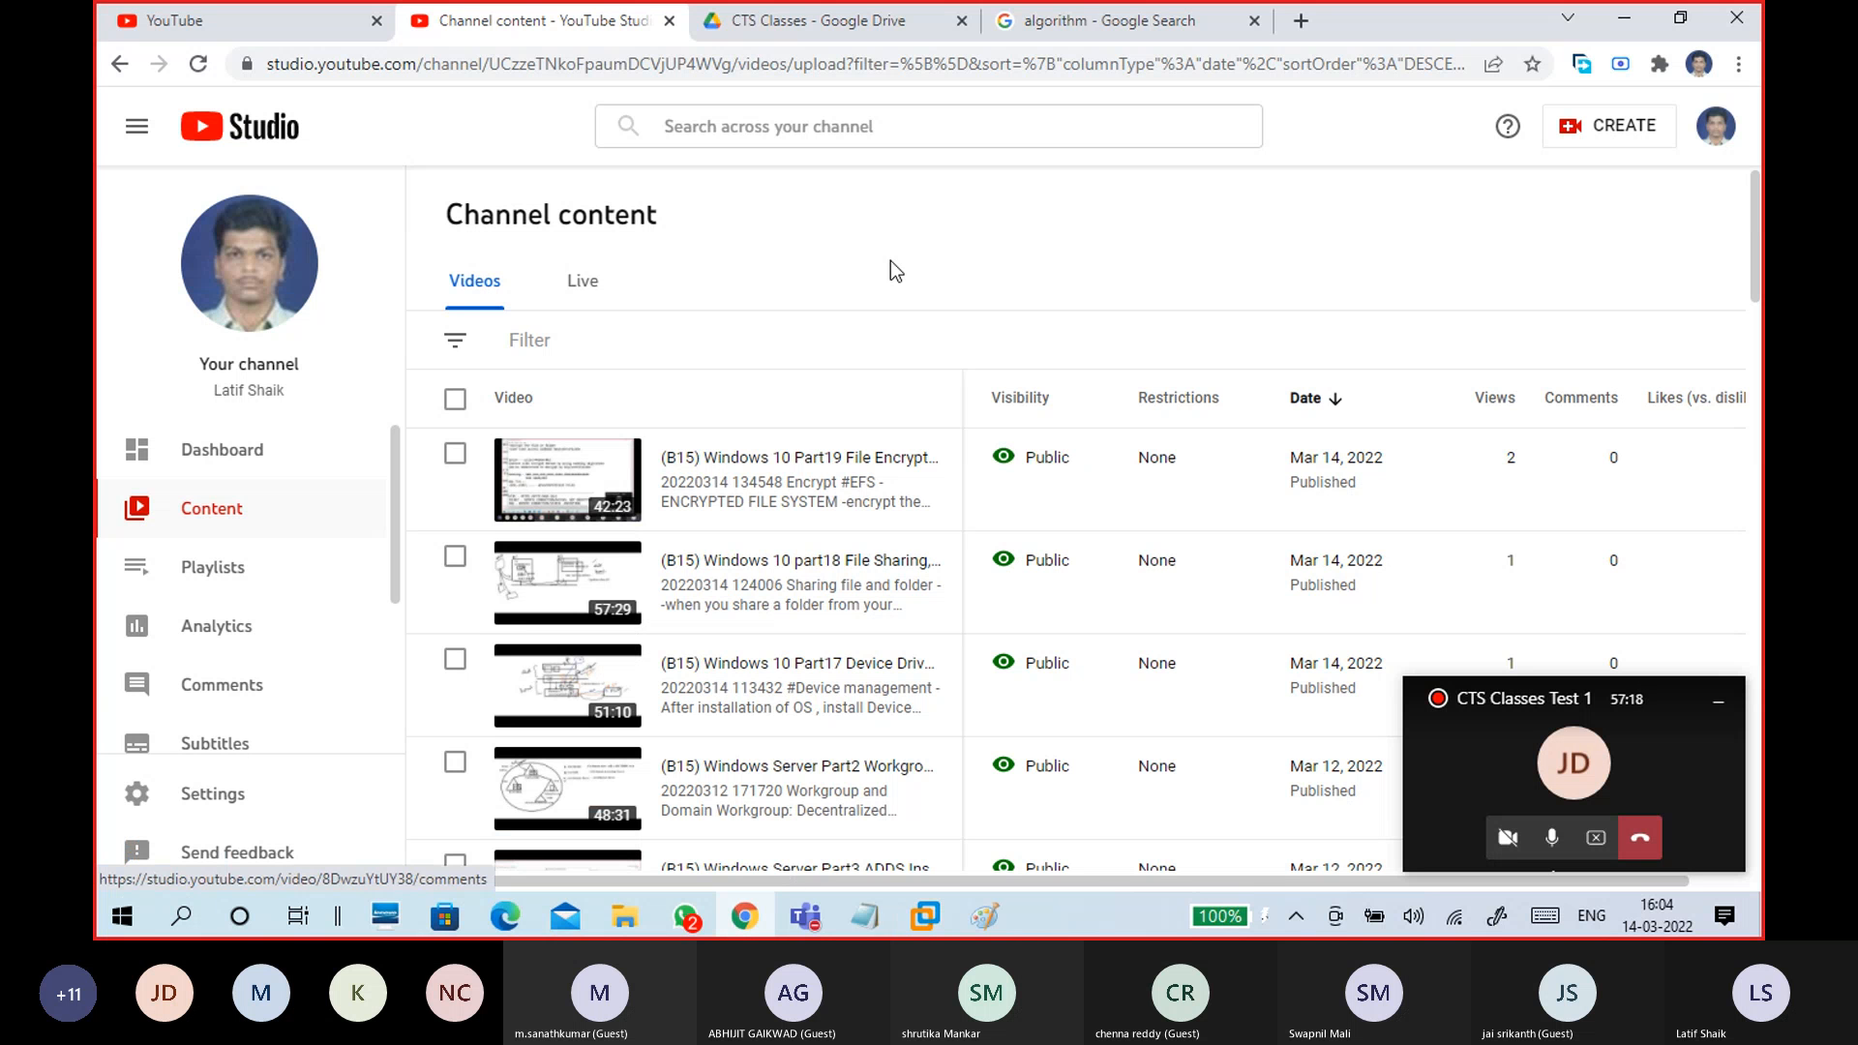
{"action": "left_click", "coordinate": [811, 21]}
{"action": "scroll", "coordinate": [721, 639], "scroll_direction": "down", "scroll_amount": 5}
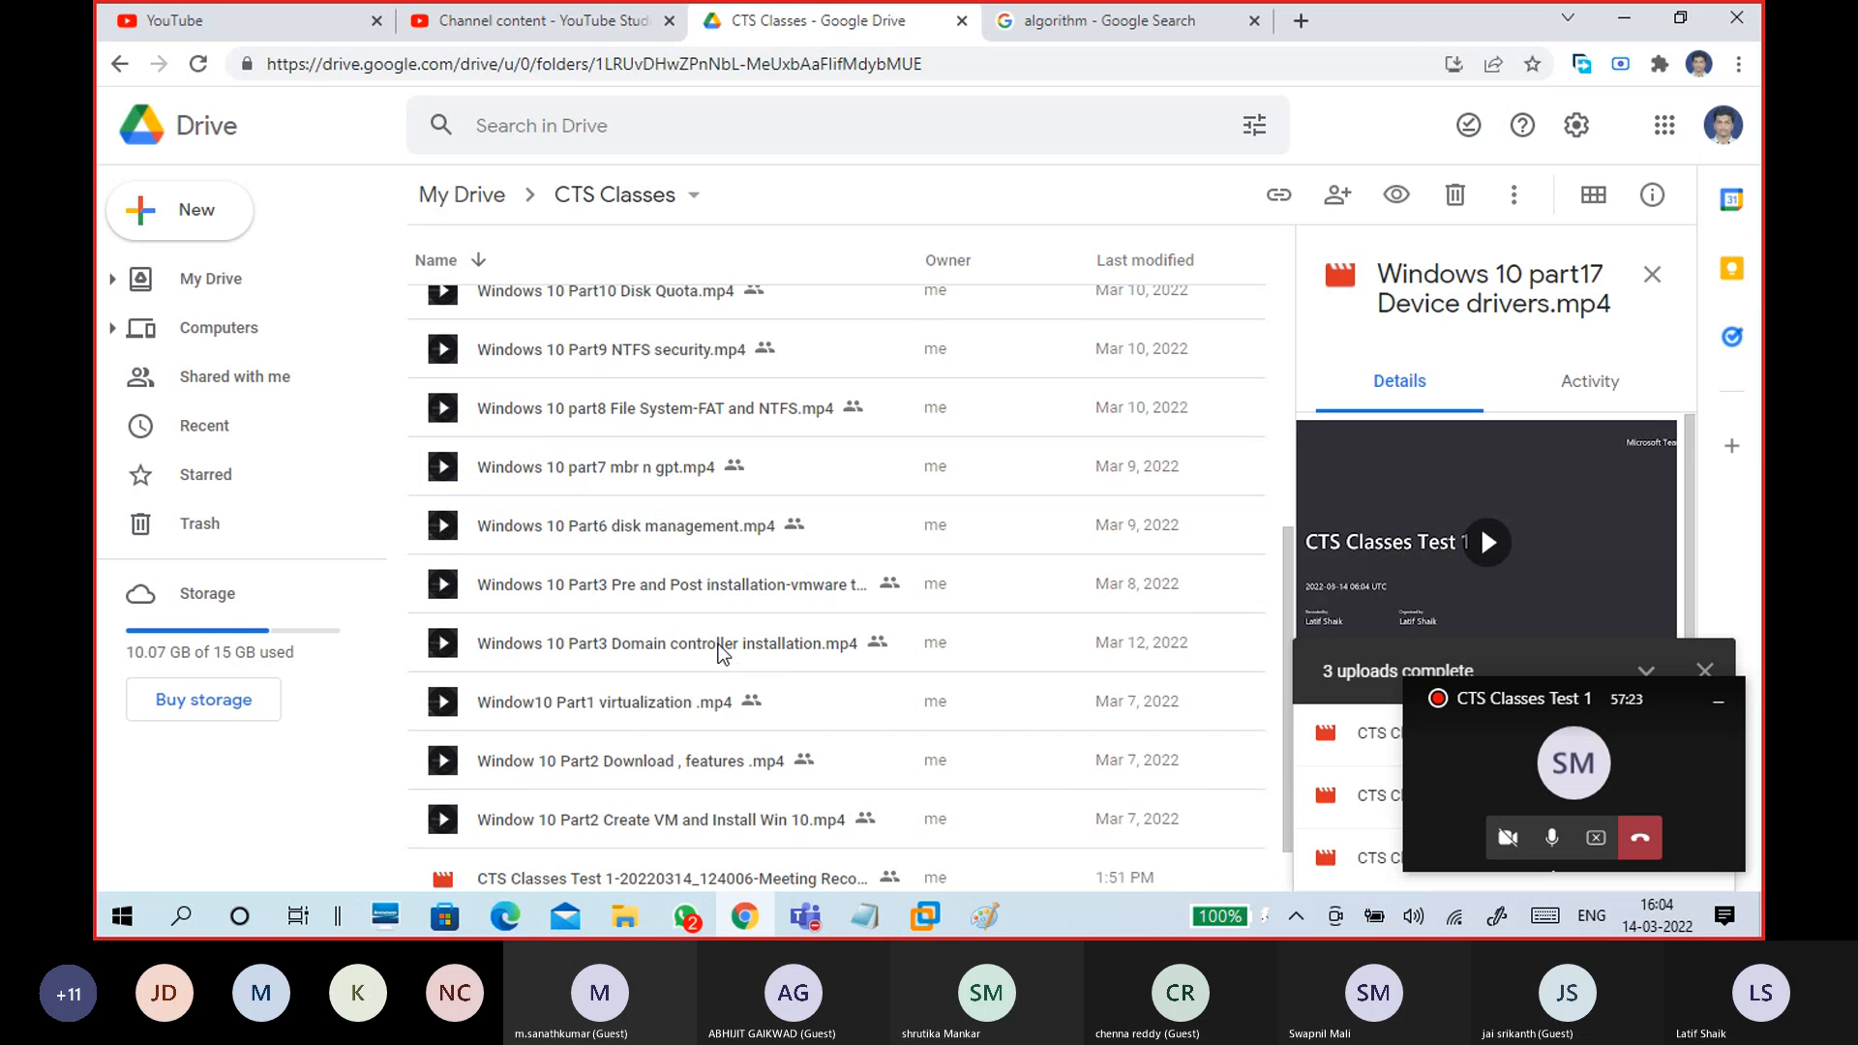
{"action": "scroll", "coordinate": [730, 677], "scroll_direction": "down", "scroll_amount": 1}
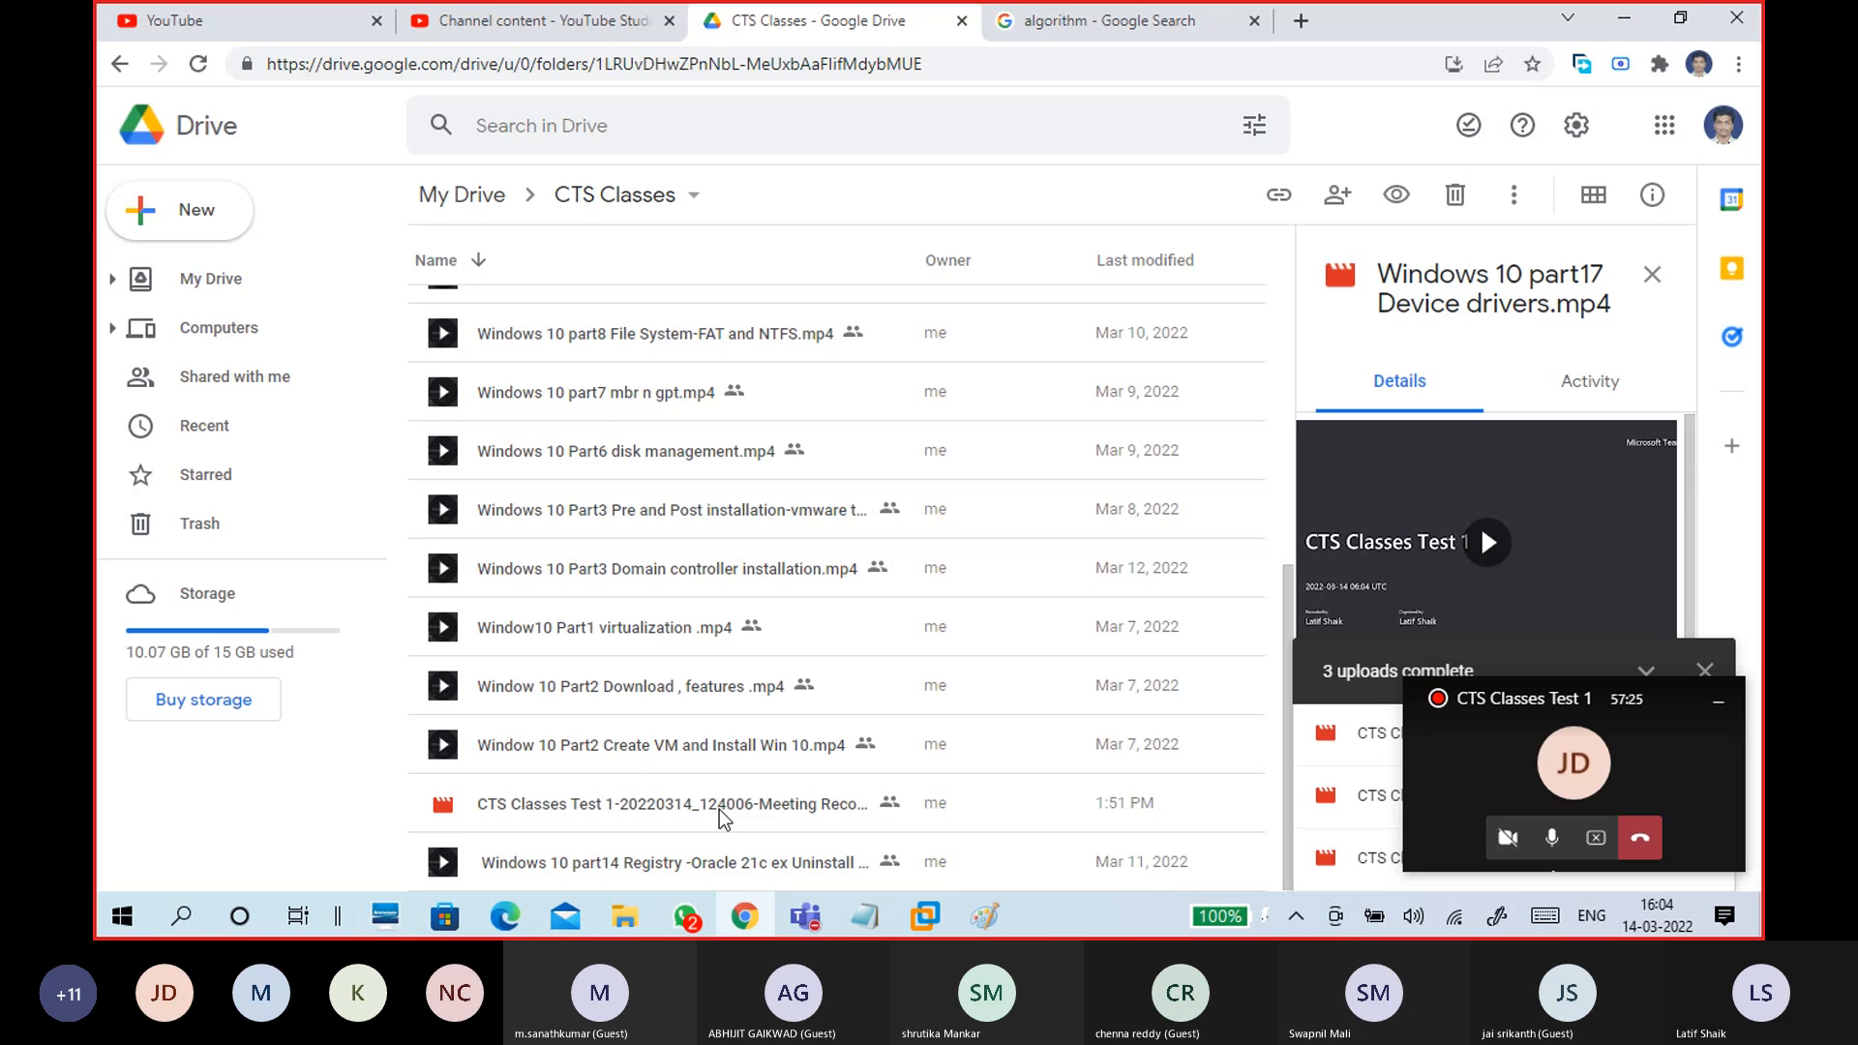
- Rename the CTS Classes Test 1-20220314_124006 meeting recording as windows 10 part18.mp4
{"action": "left_click", "coordinate": [719, 809]}
{"action": "scroll", "coordinate": [730, 805], "scroll_direction": "down", "scroll_amount": 1}
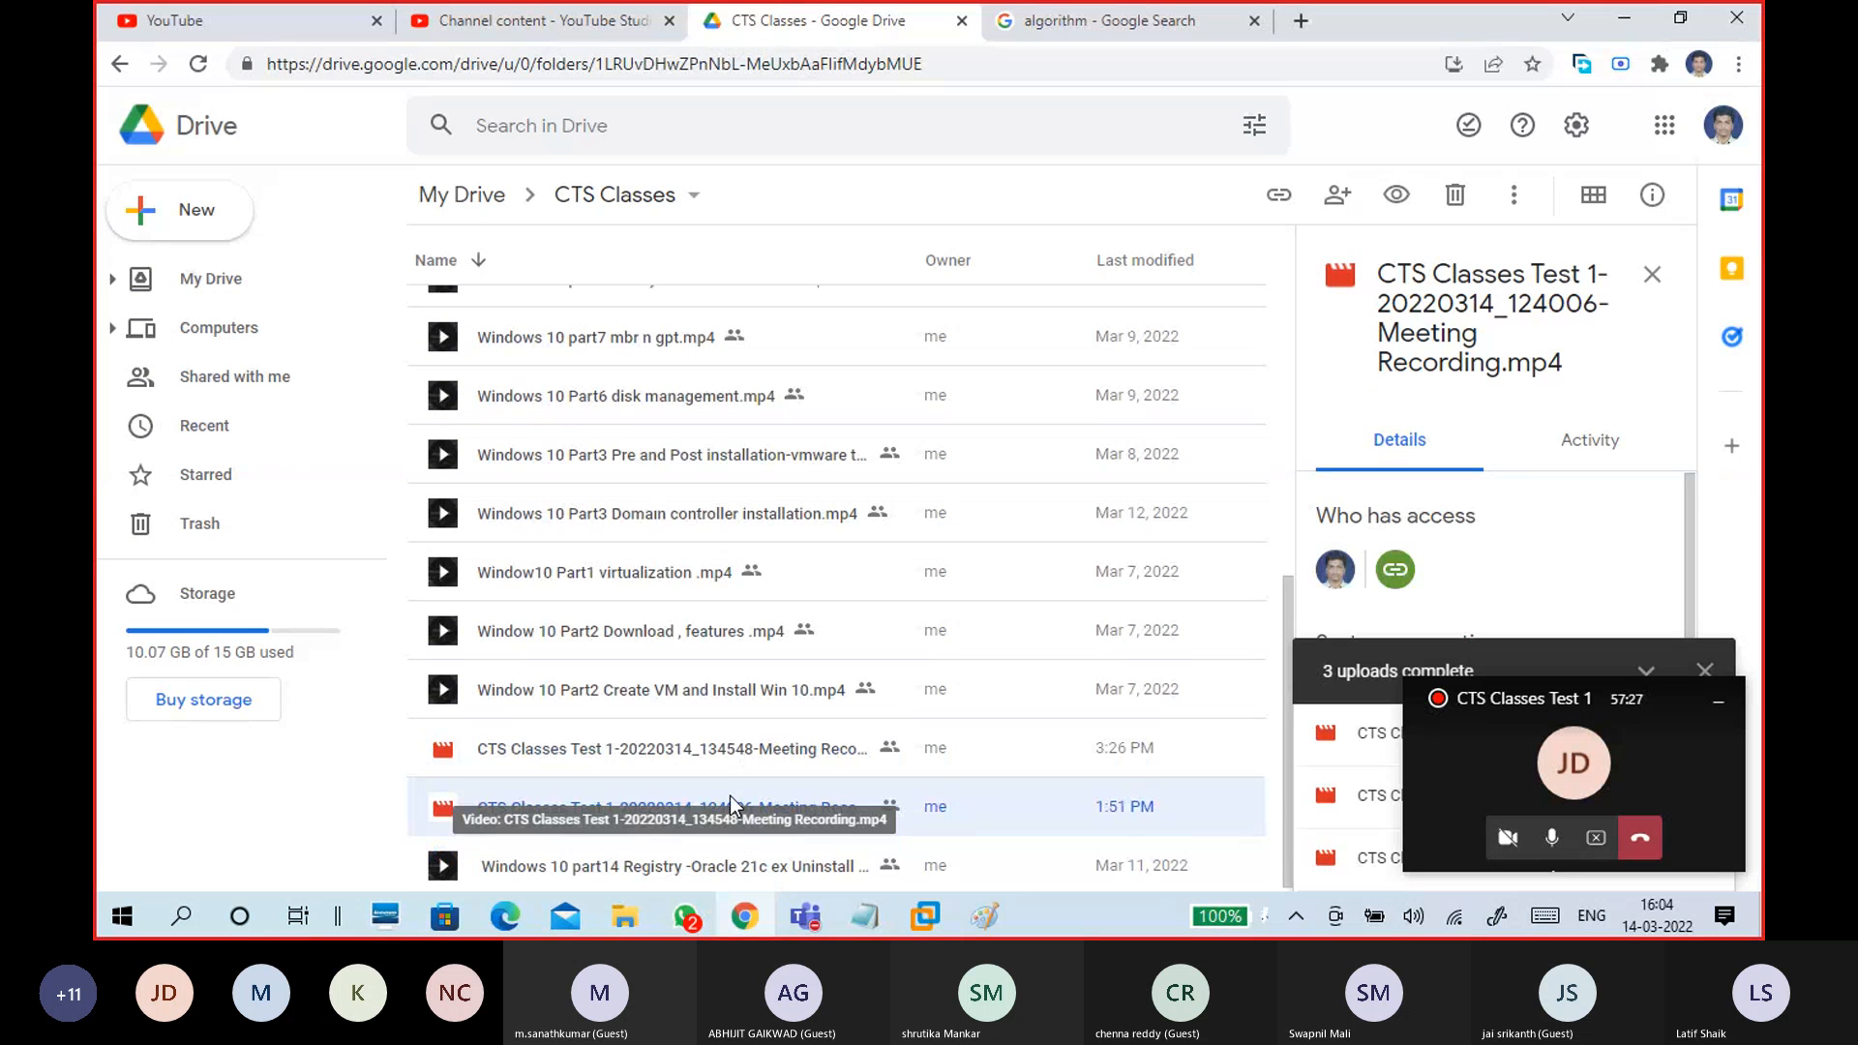
{"action": "left_click", "coordinate": [721, 757]}
{"action": "left_click", "coordinate": [728, 794]}
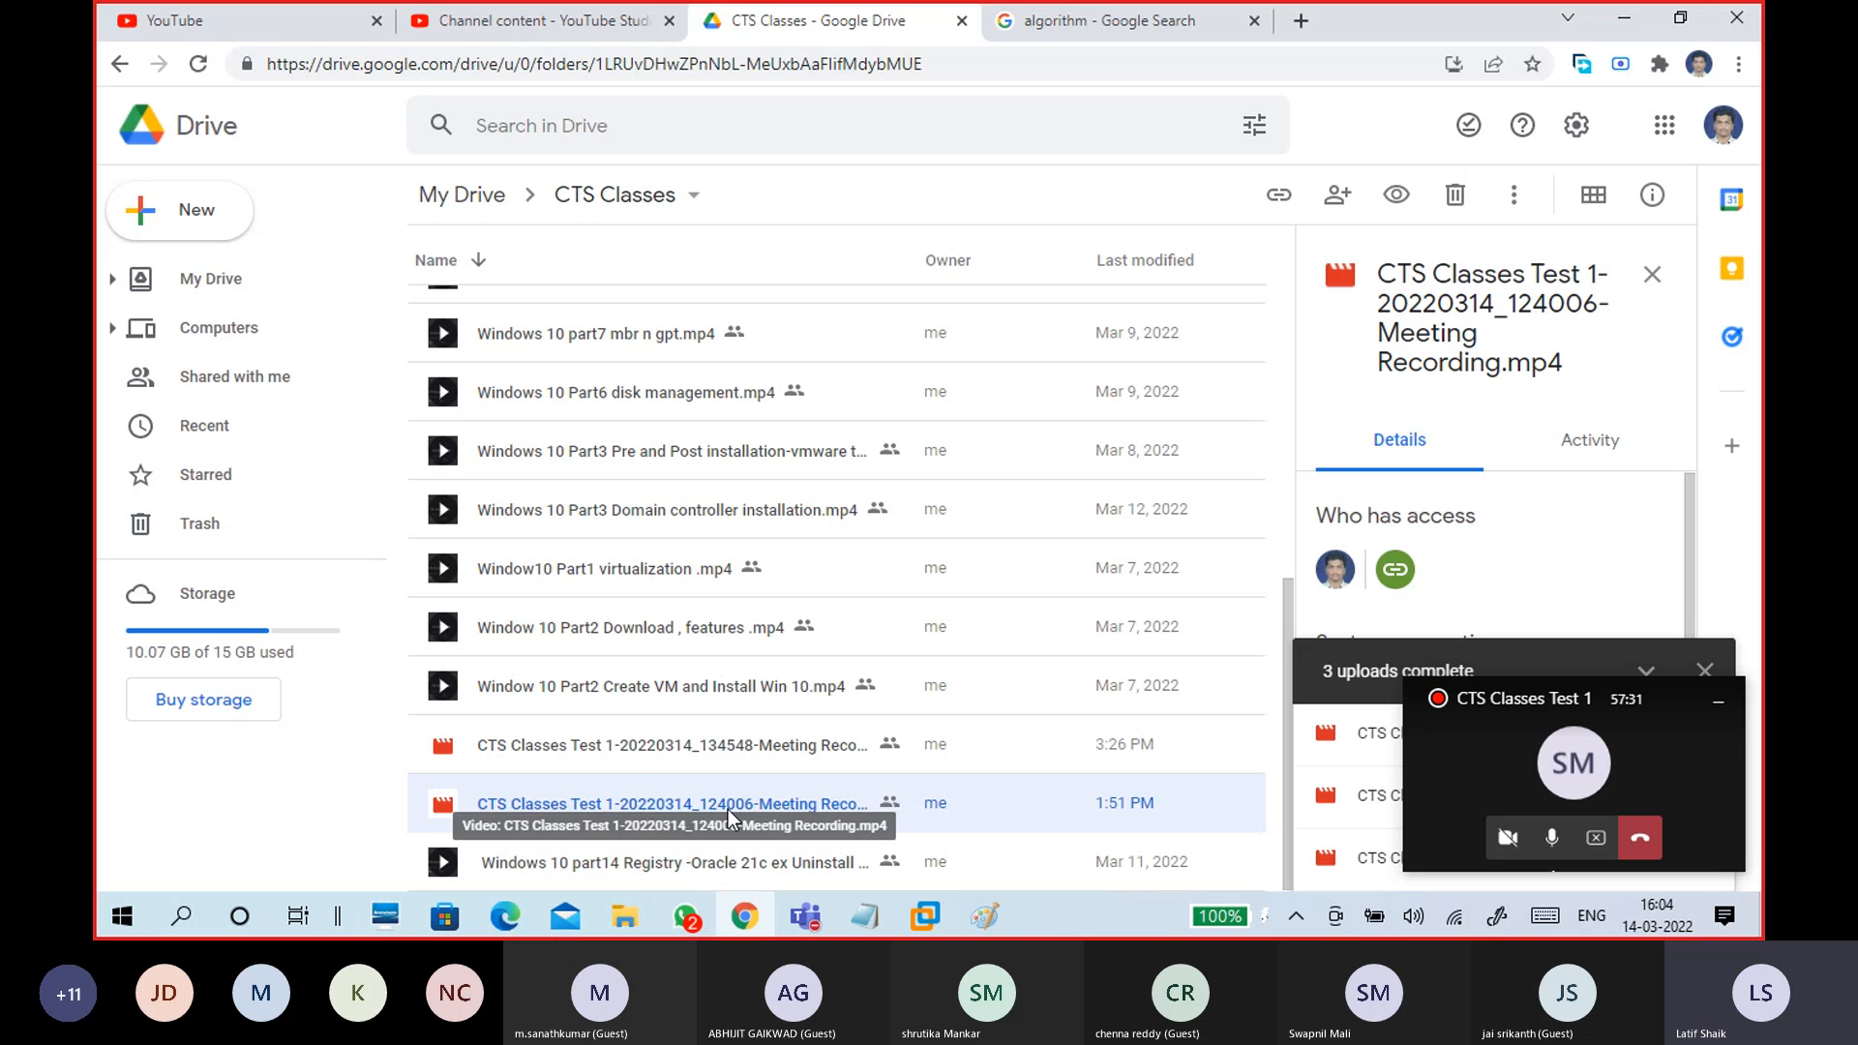
{"action": "right_click", "coordinate": [727, 809]}
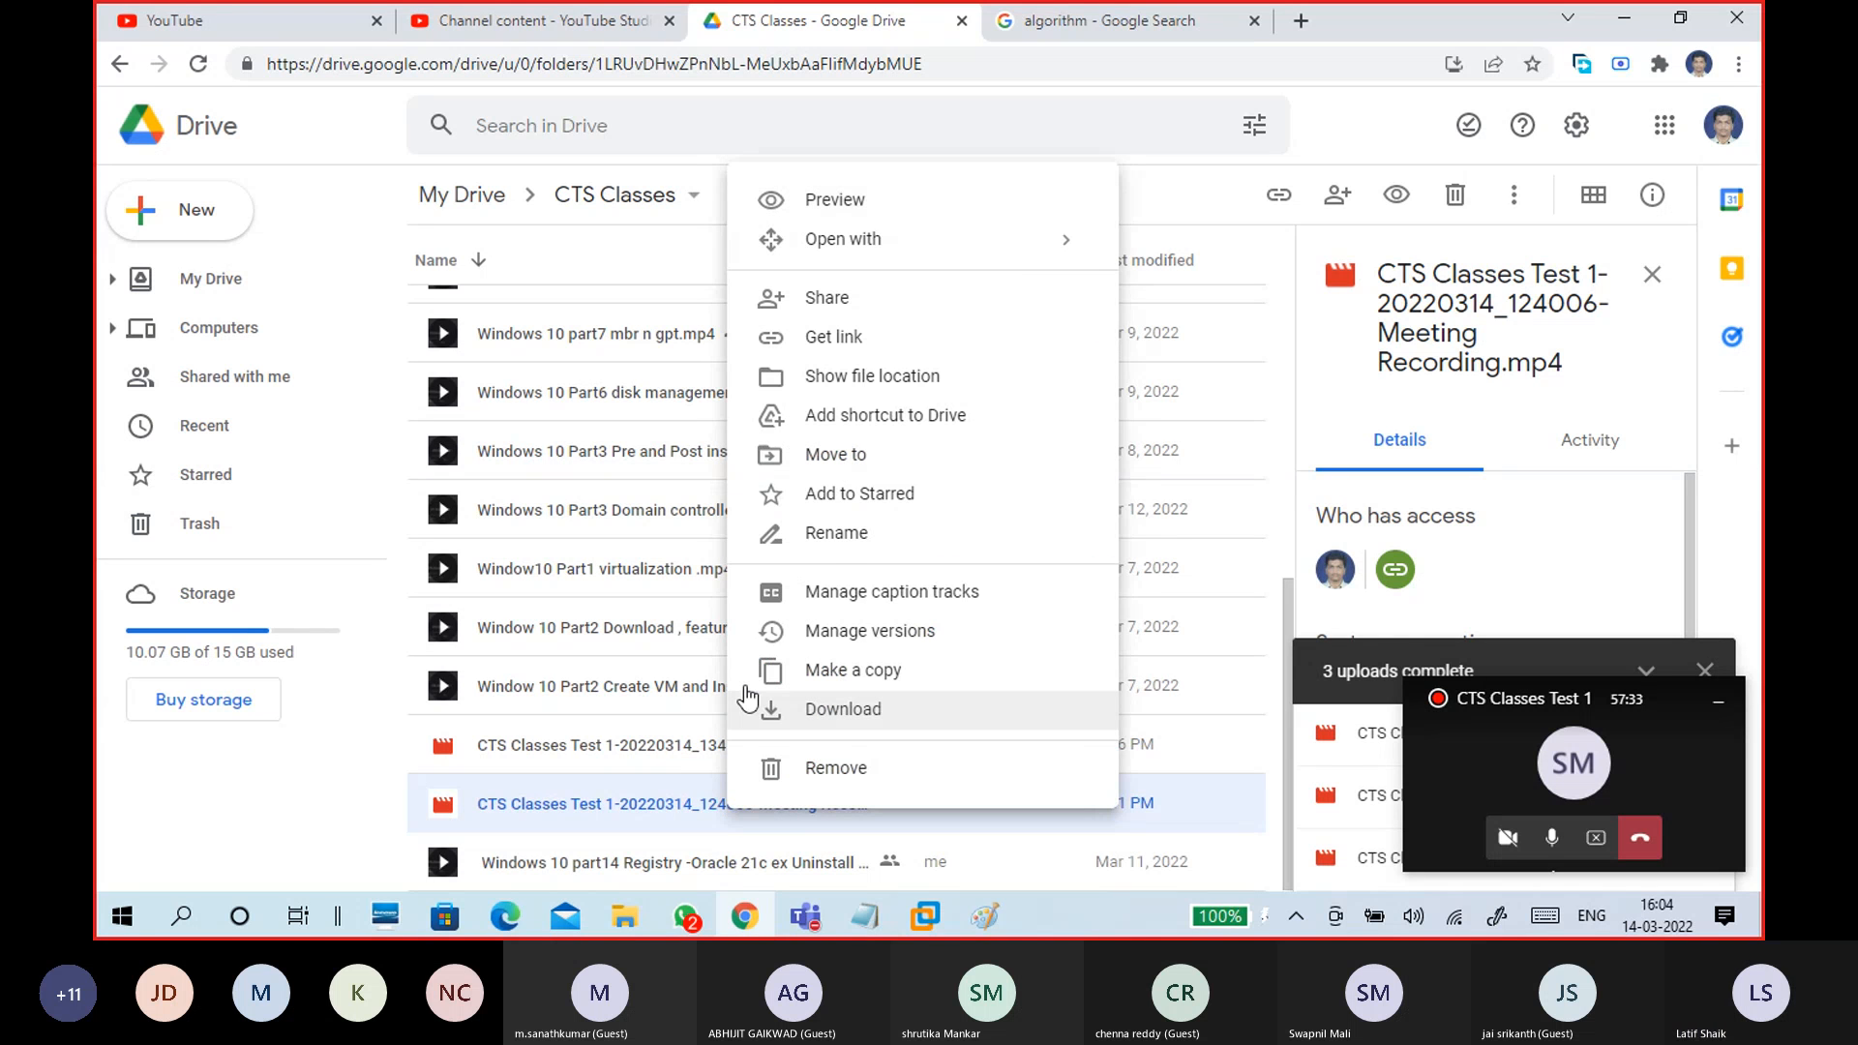
{"action": "left_click", "coordinate": [826, 535]}
{"action": "type", "text": "windows 10"}
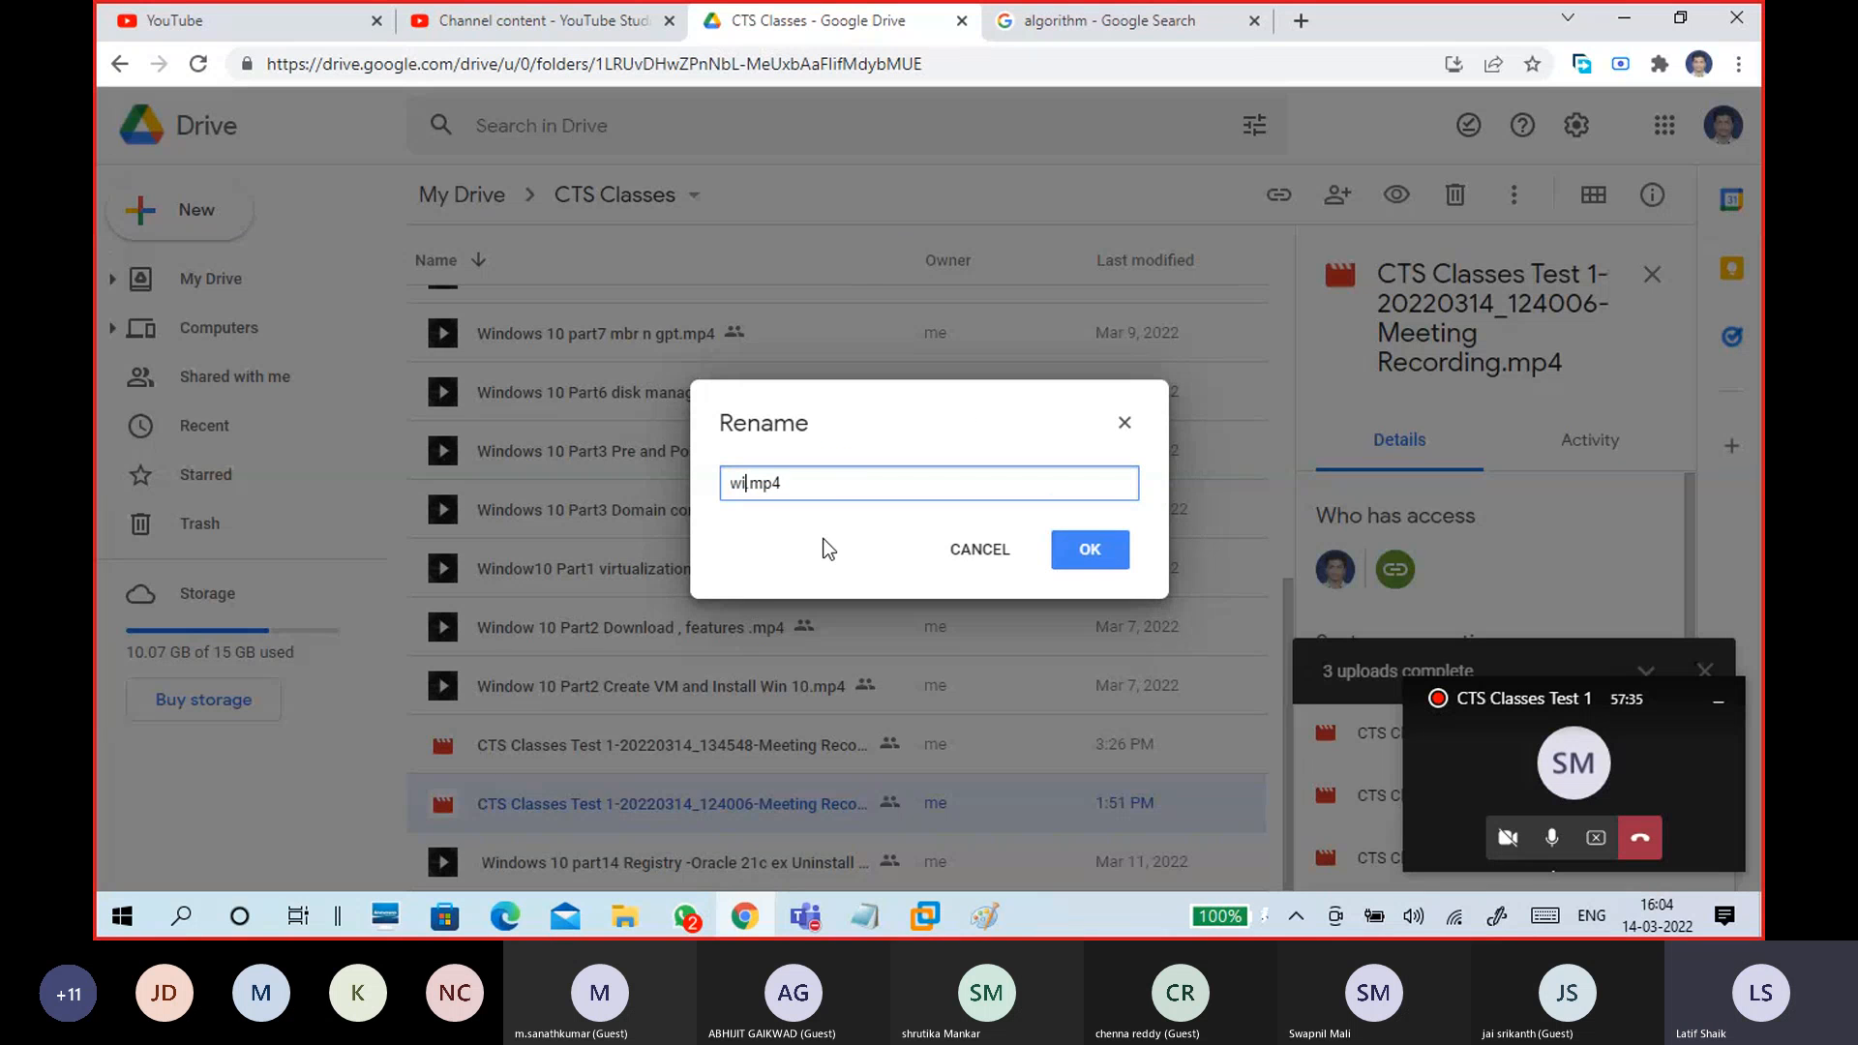
{"action": "type", "text": " part"}
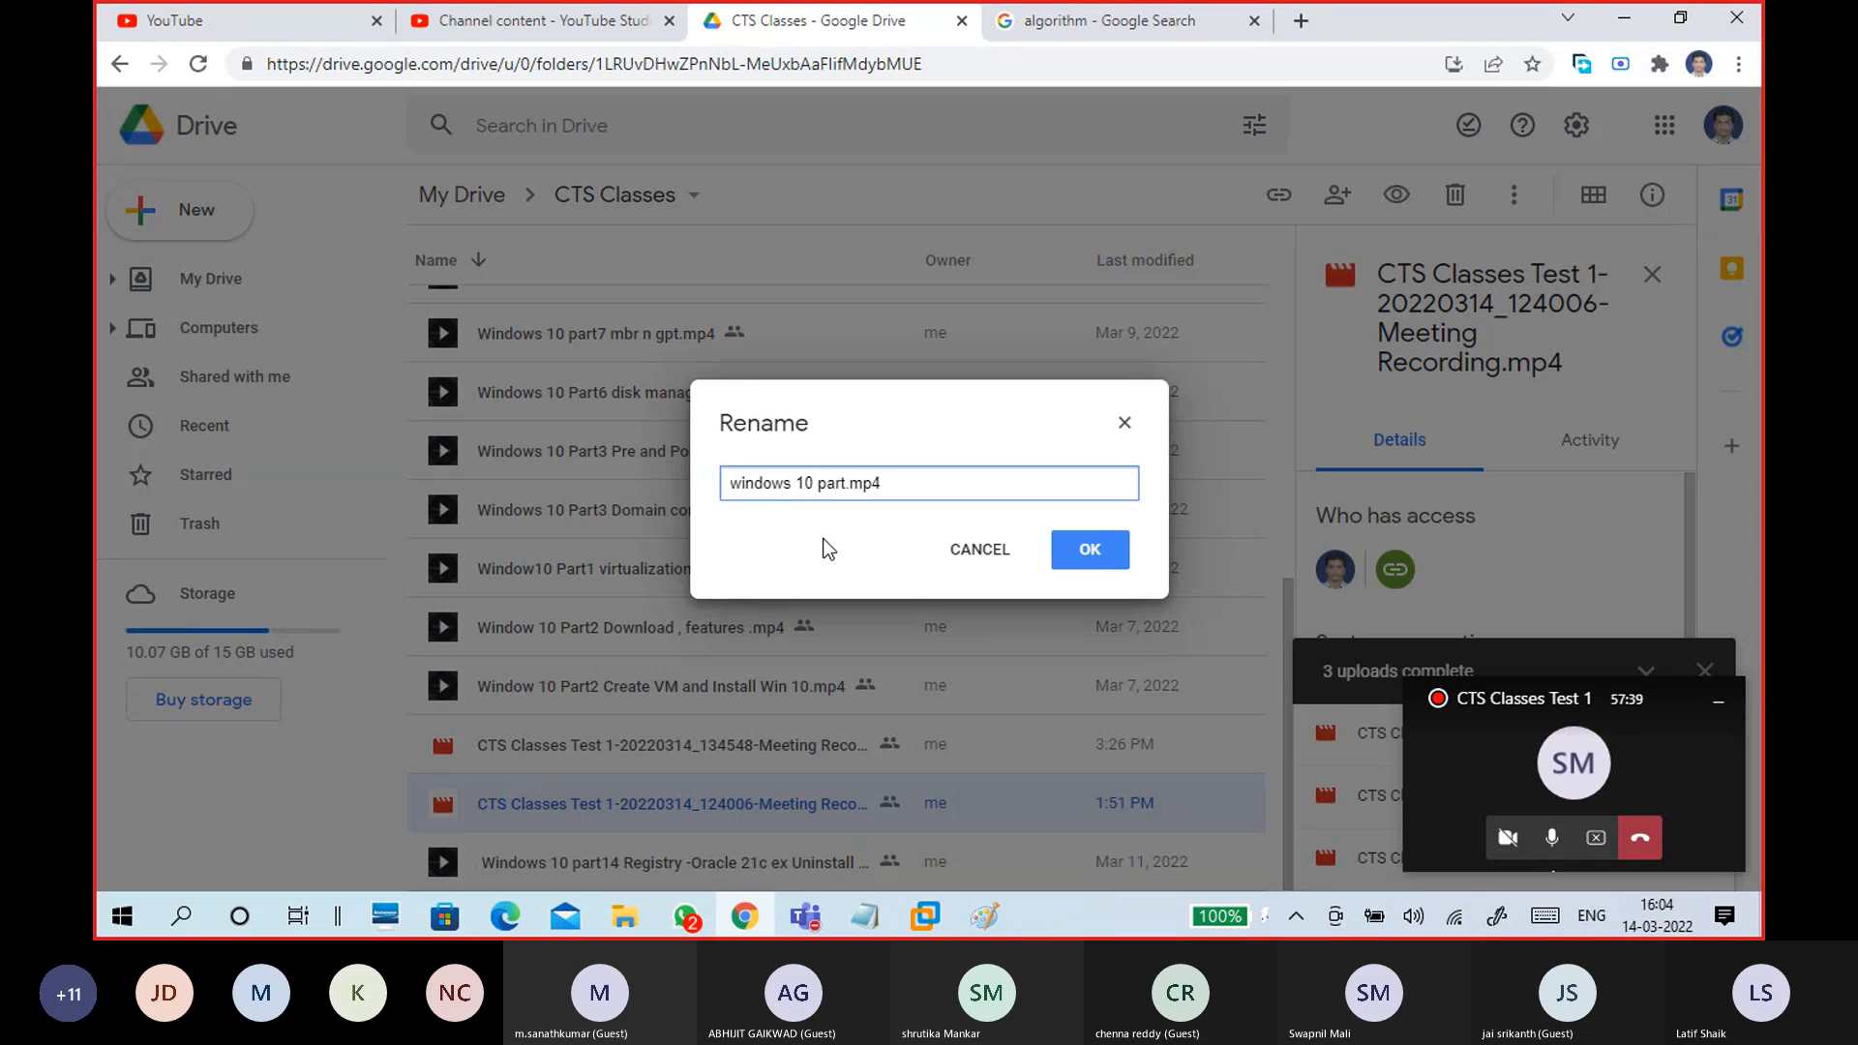
{"action": "type", "text": "18"}
{"action": "key", "text": "Return"}
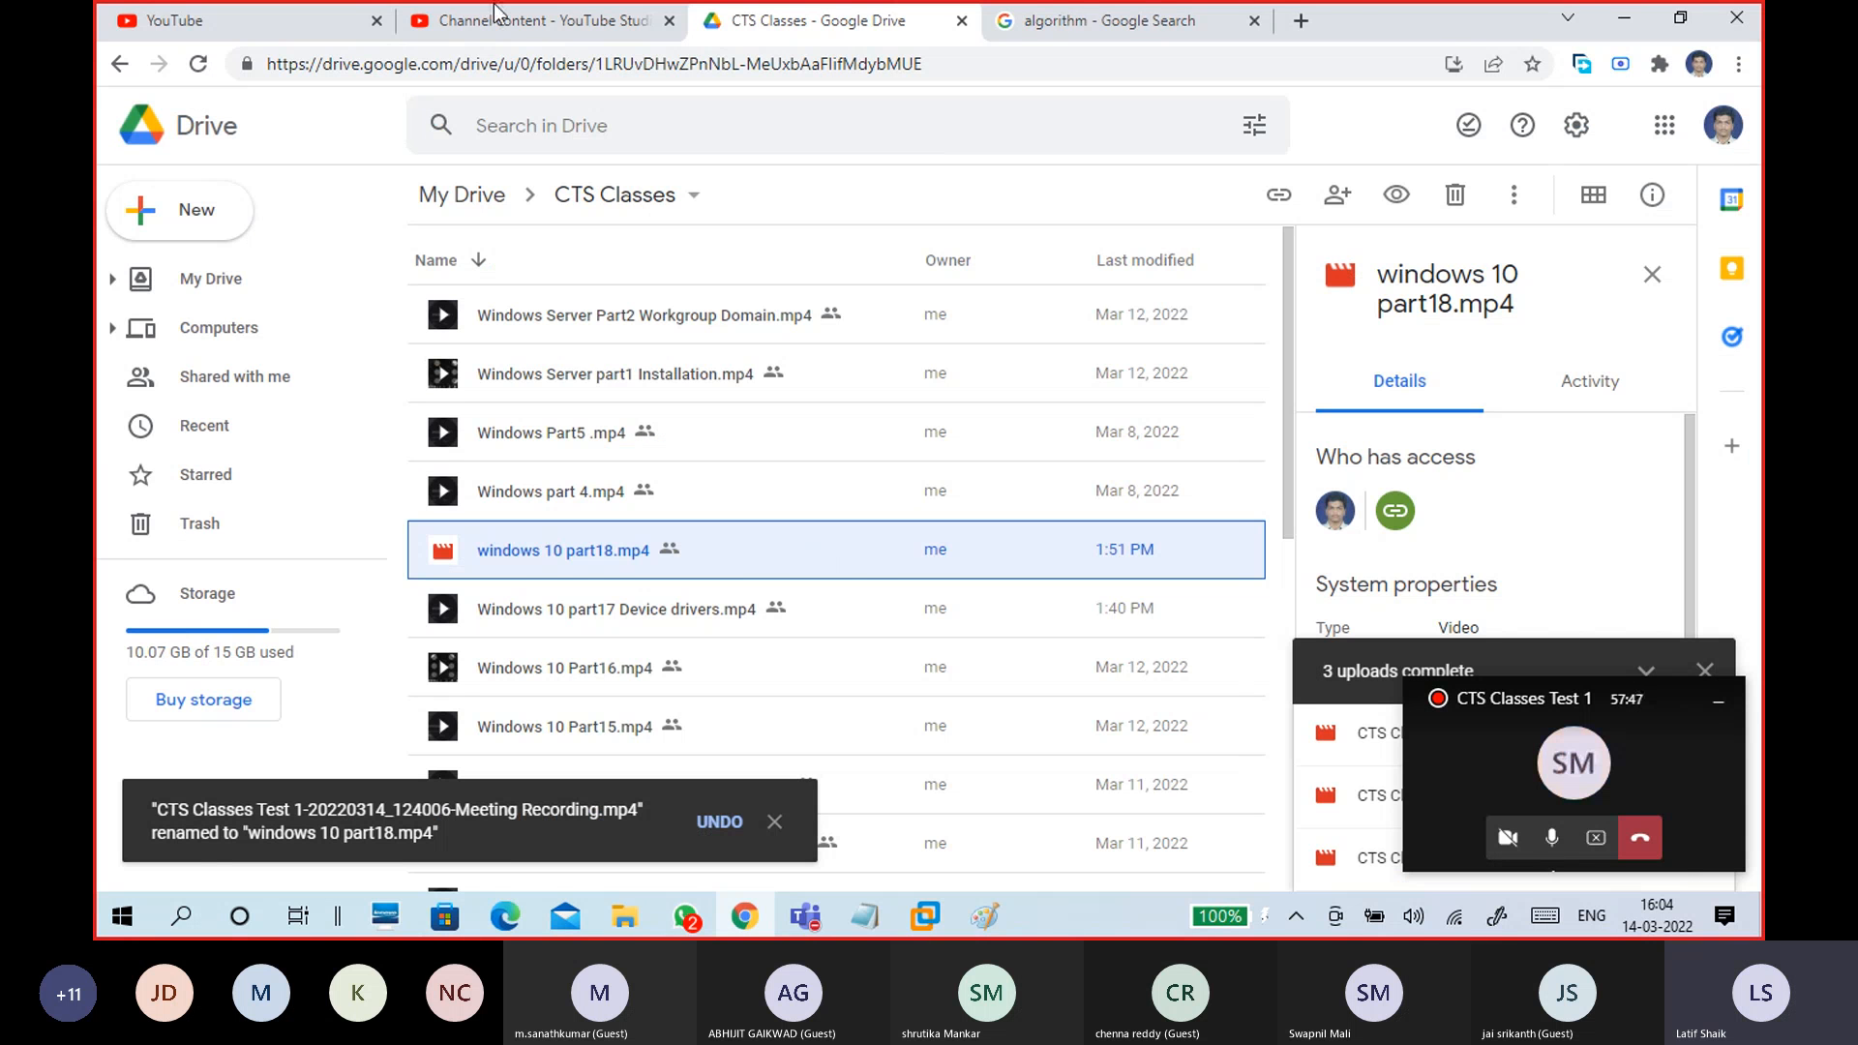
- Check the YouTube Studio channel content and the YouTube home page, and return to the CTS Classes folder in a maximized window
{"action": "left_click", "coordinate": [495, 14]}
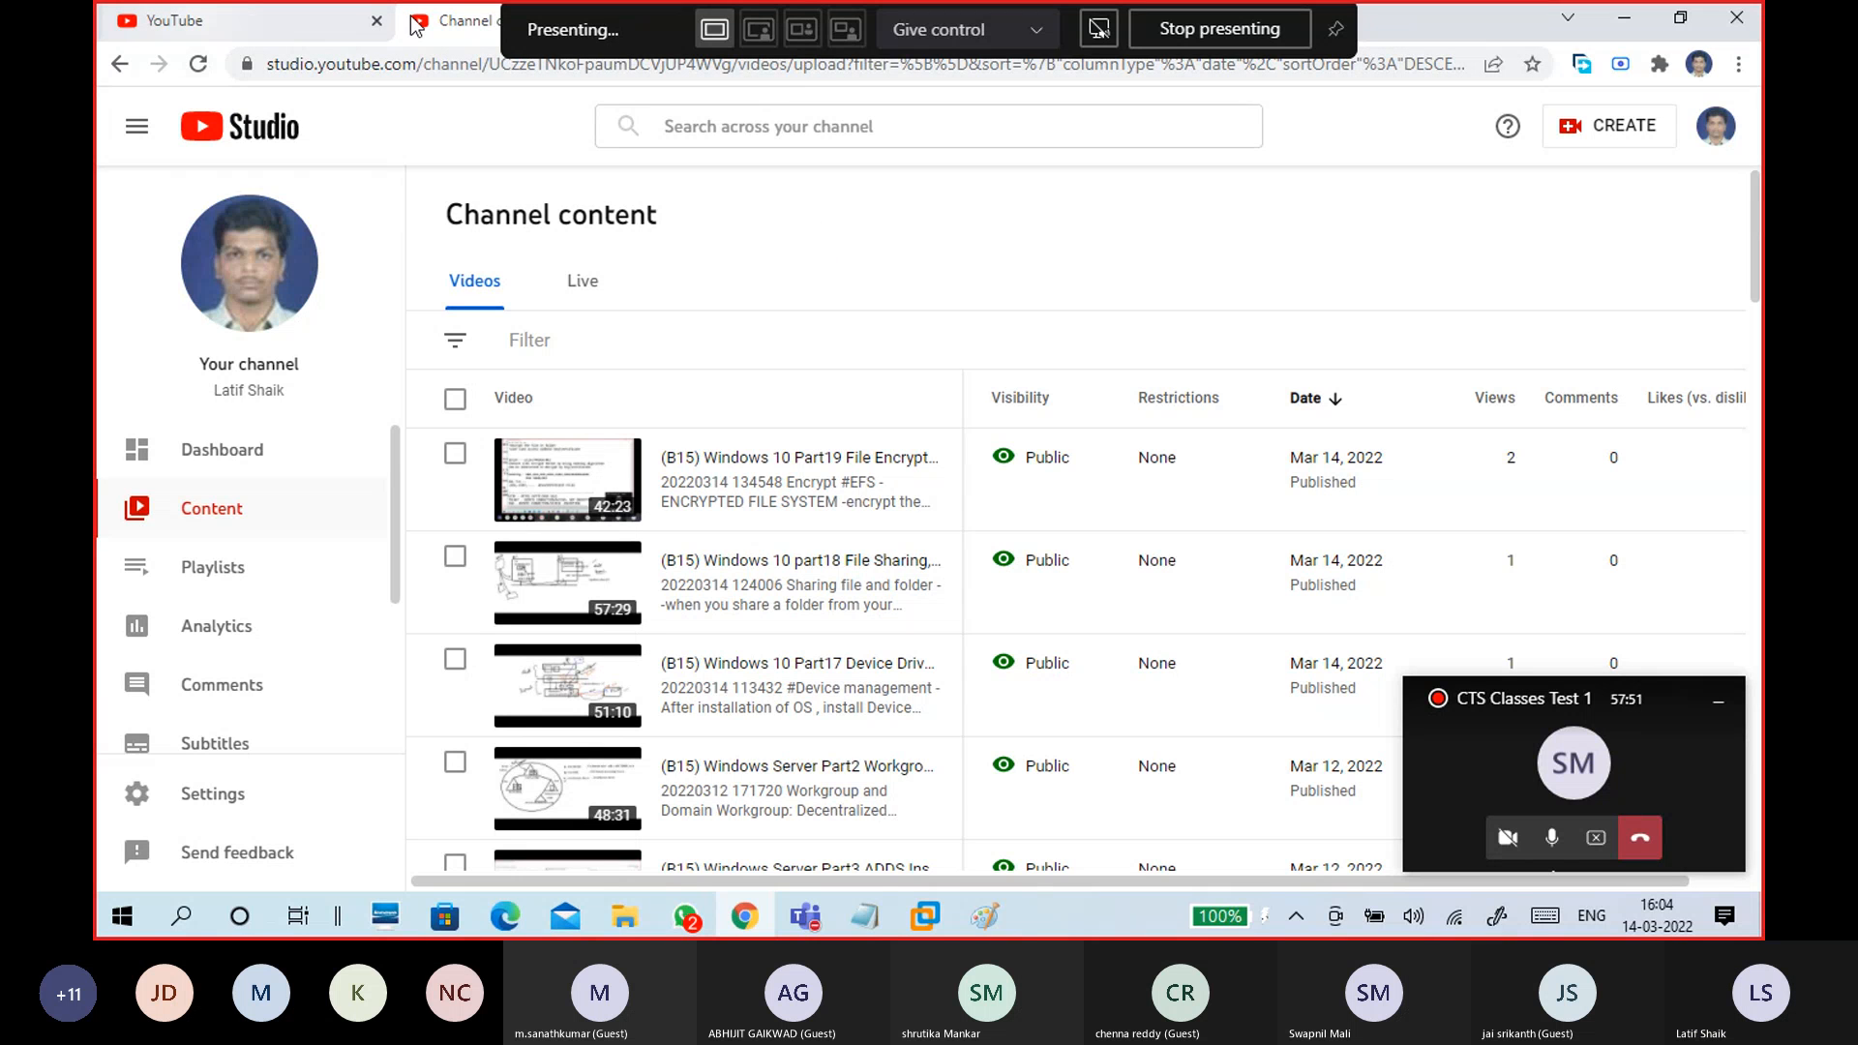
{"action": "left_click", "coordinate": [290, 21]}
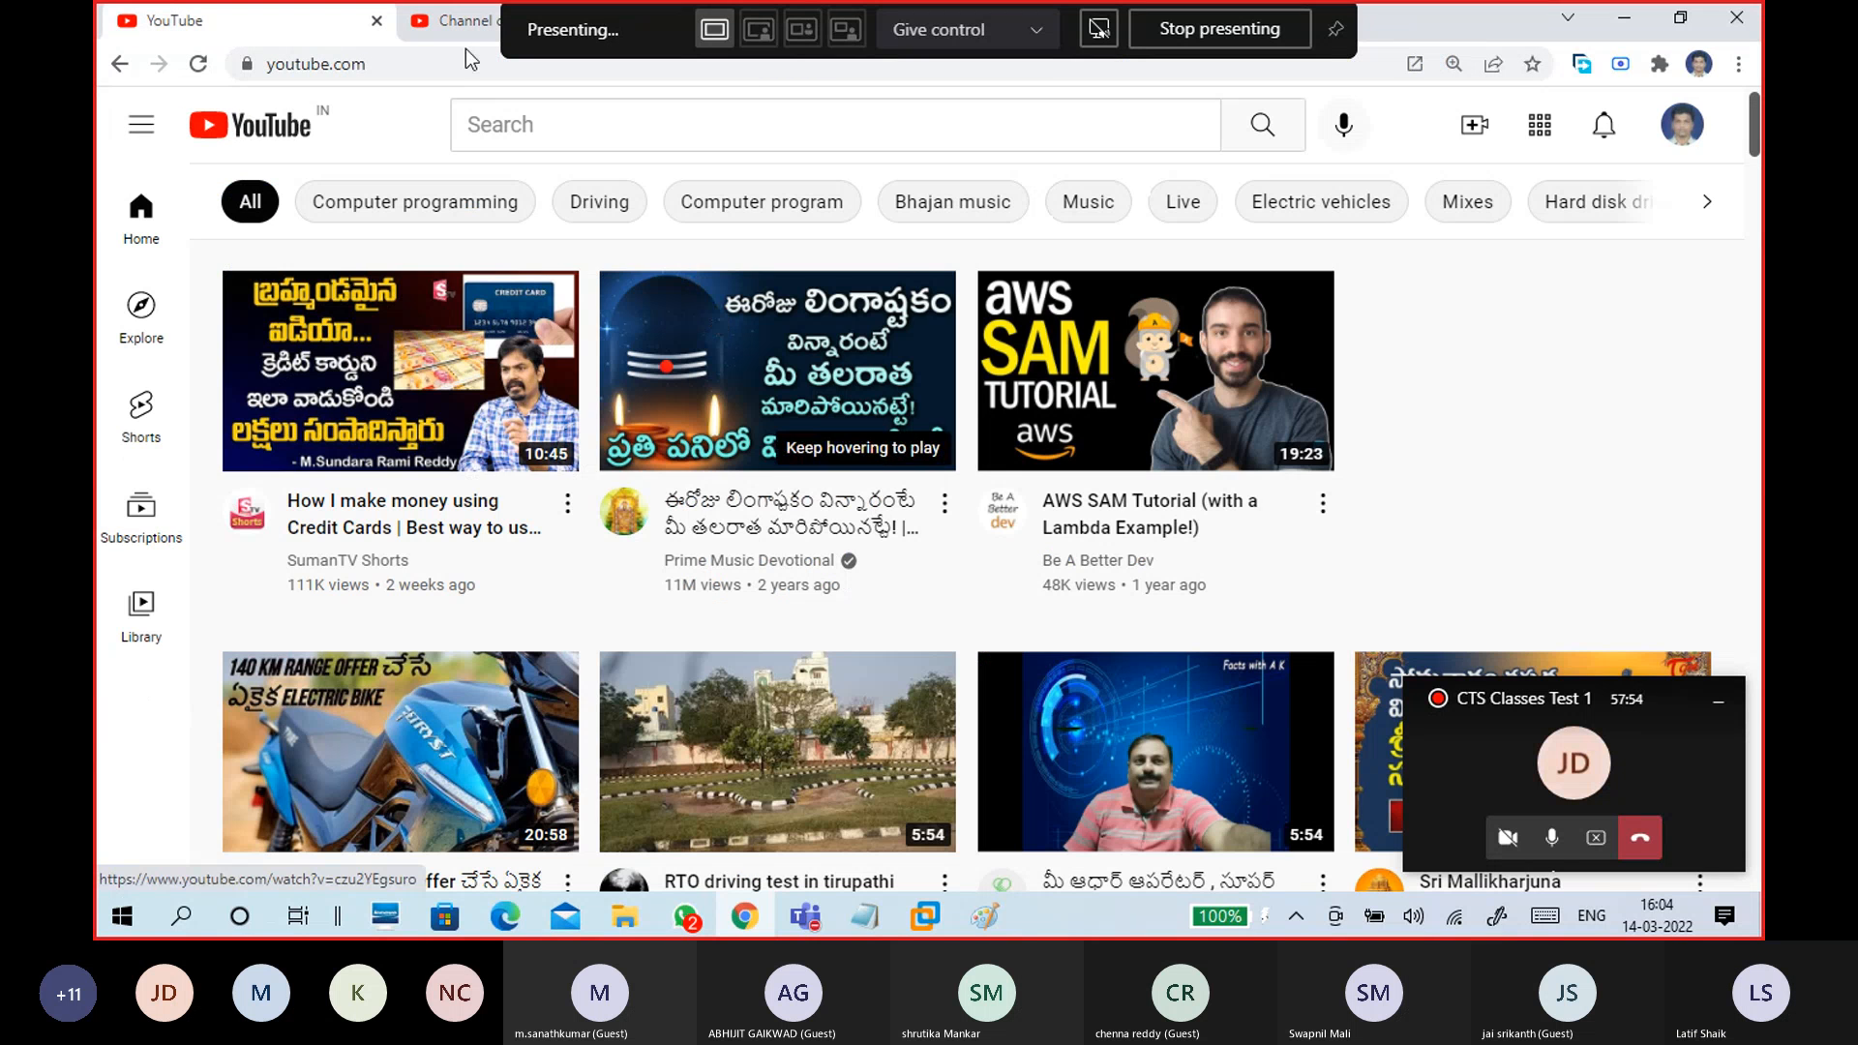
{"action": "left_click", "coordinate": [456, 34]}
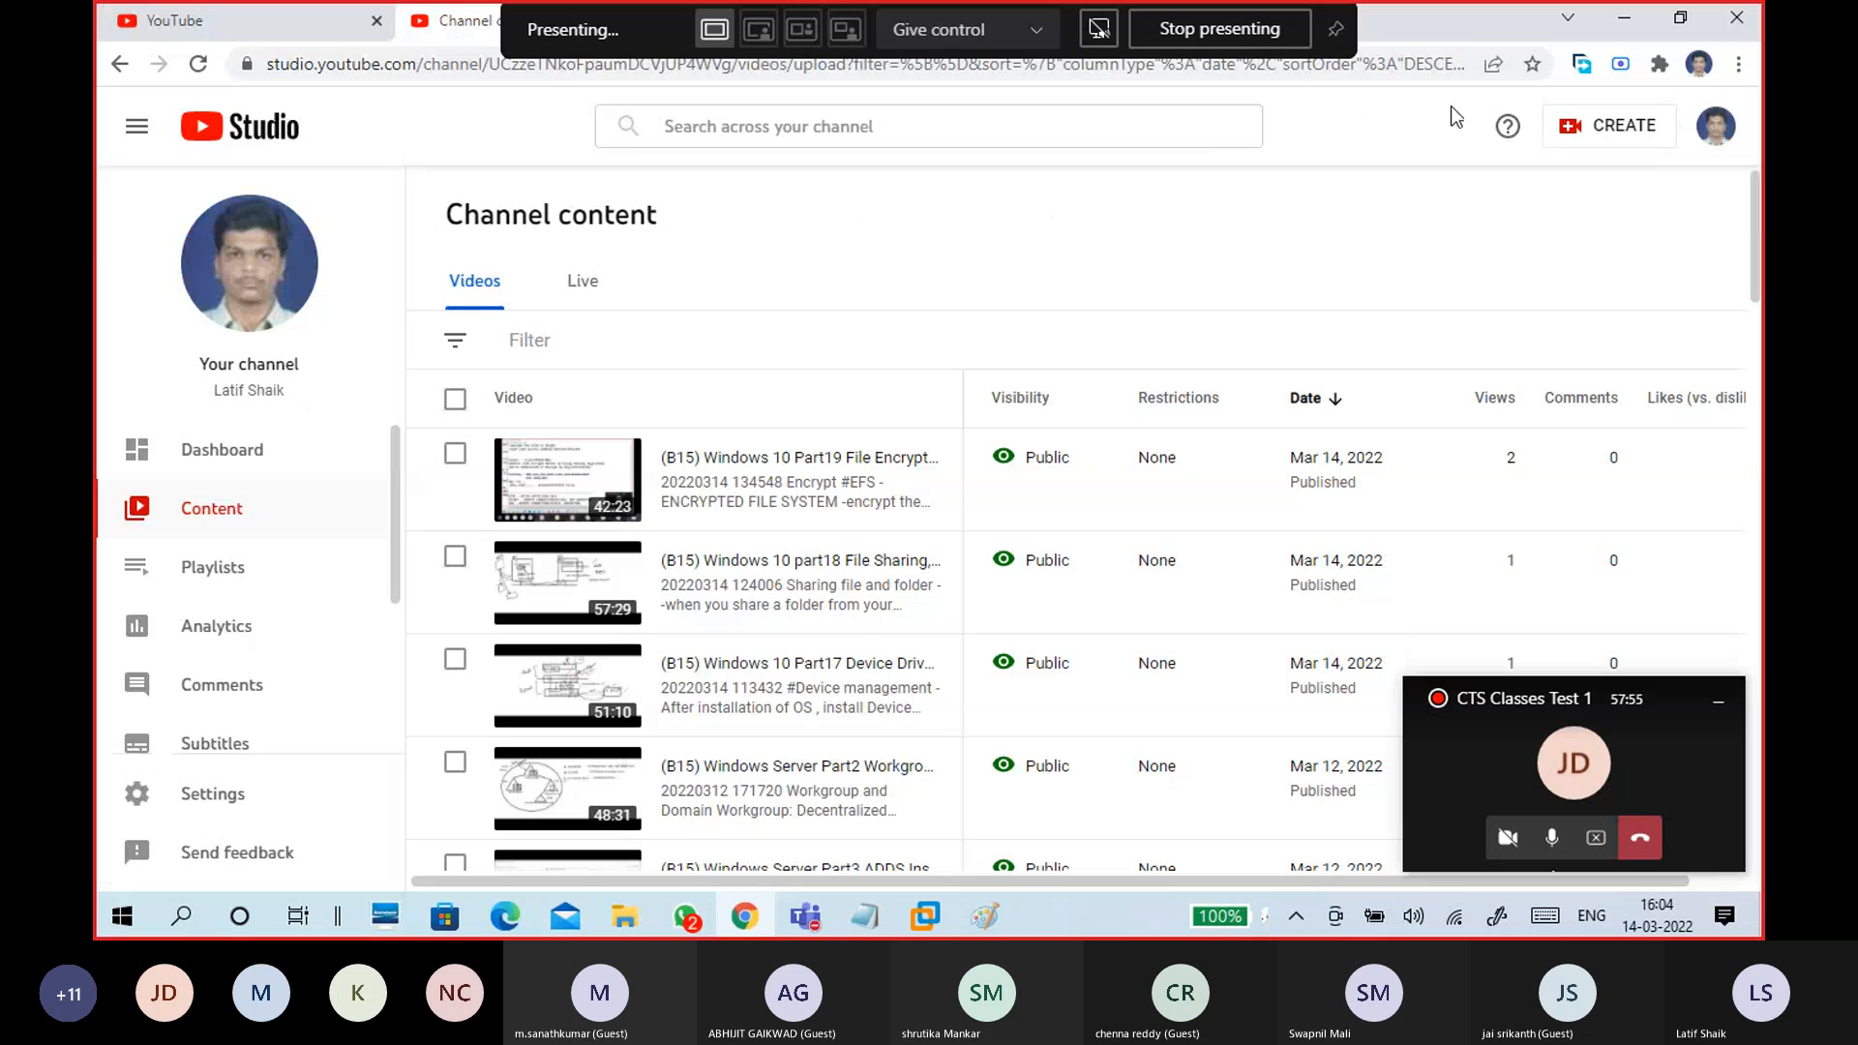
{"action": "double_click", "coordinate": [1423, 31]}
{"action": "left_click", "coordinate": [915, 108]}
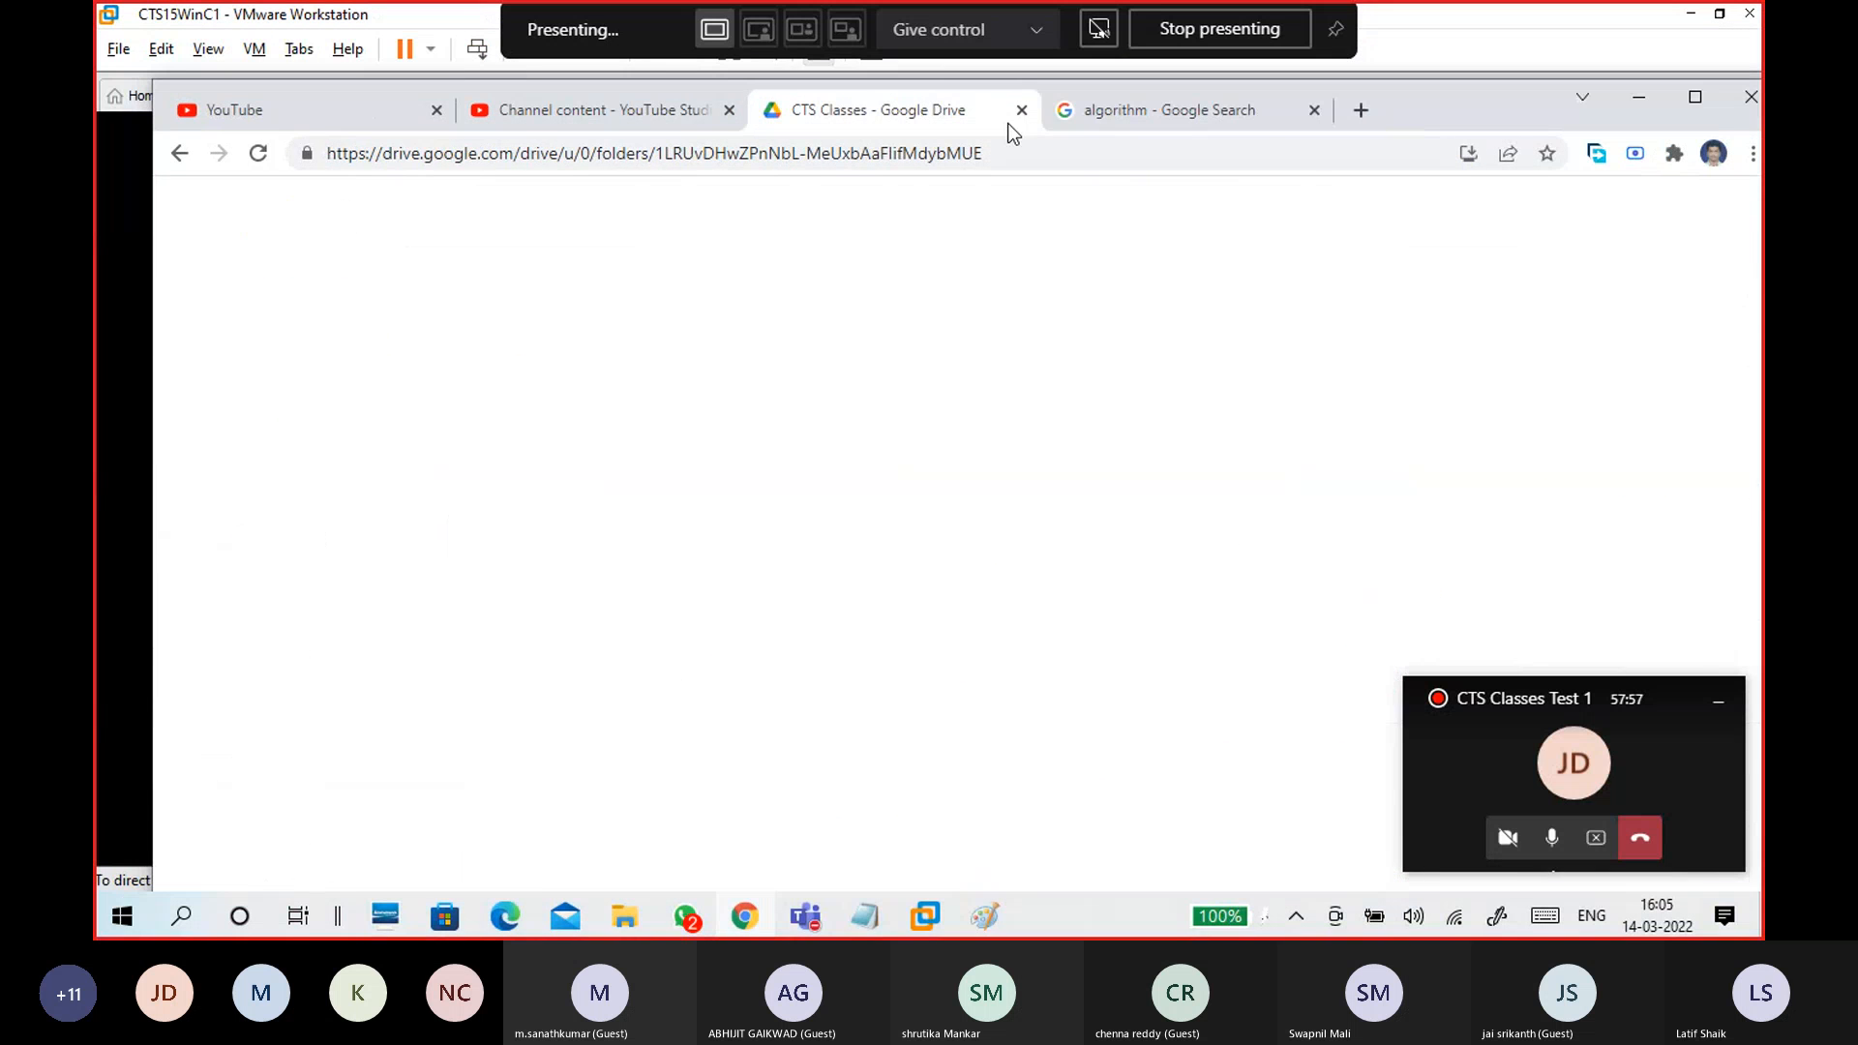
{"action": "left_click", "coordinate": [1691, 98]}
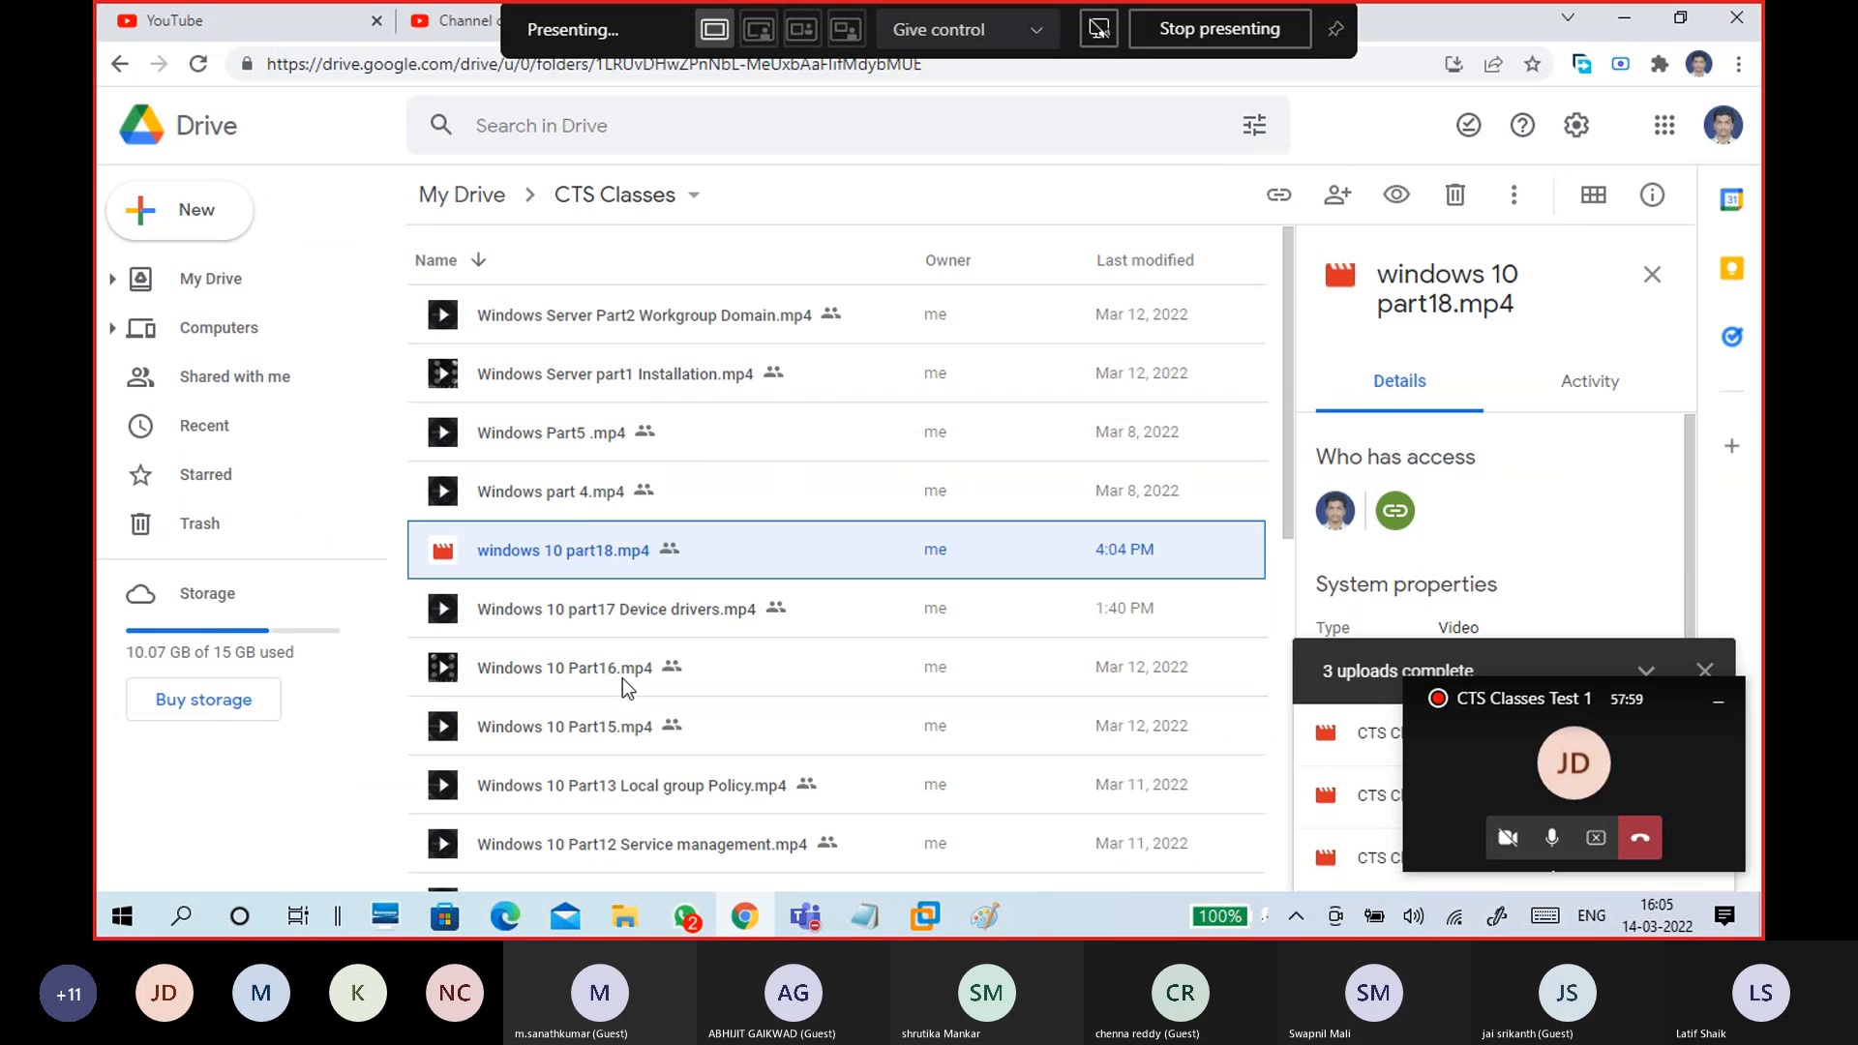
- Rename the CTS Classes Test 1-20220314_134548 meeting recording as windows 10 part19encrypt.mp4 and minimize Chrome
{"action": "scroll", "coordinate": [637, 778], "scroll_direction": "down", "scroll_amount": 6}
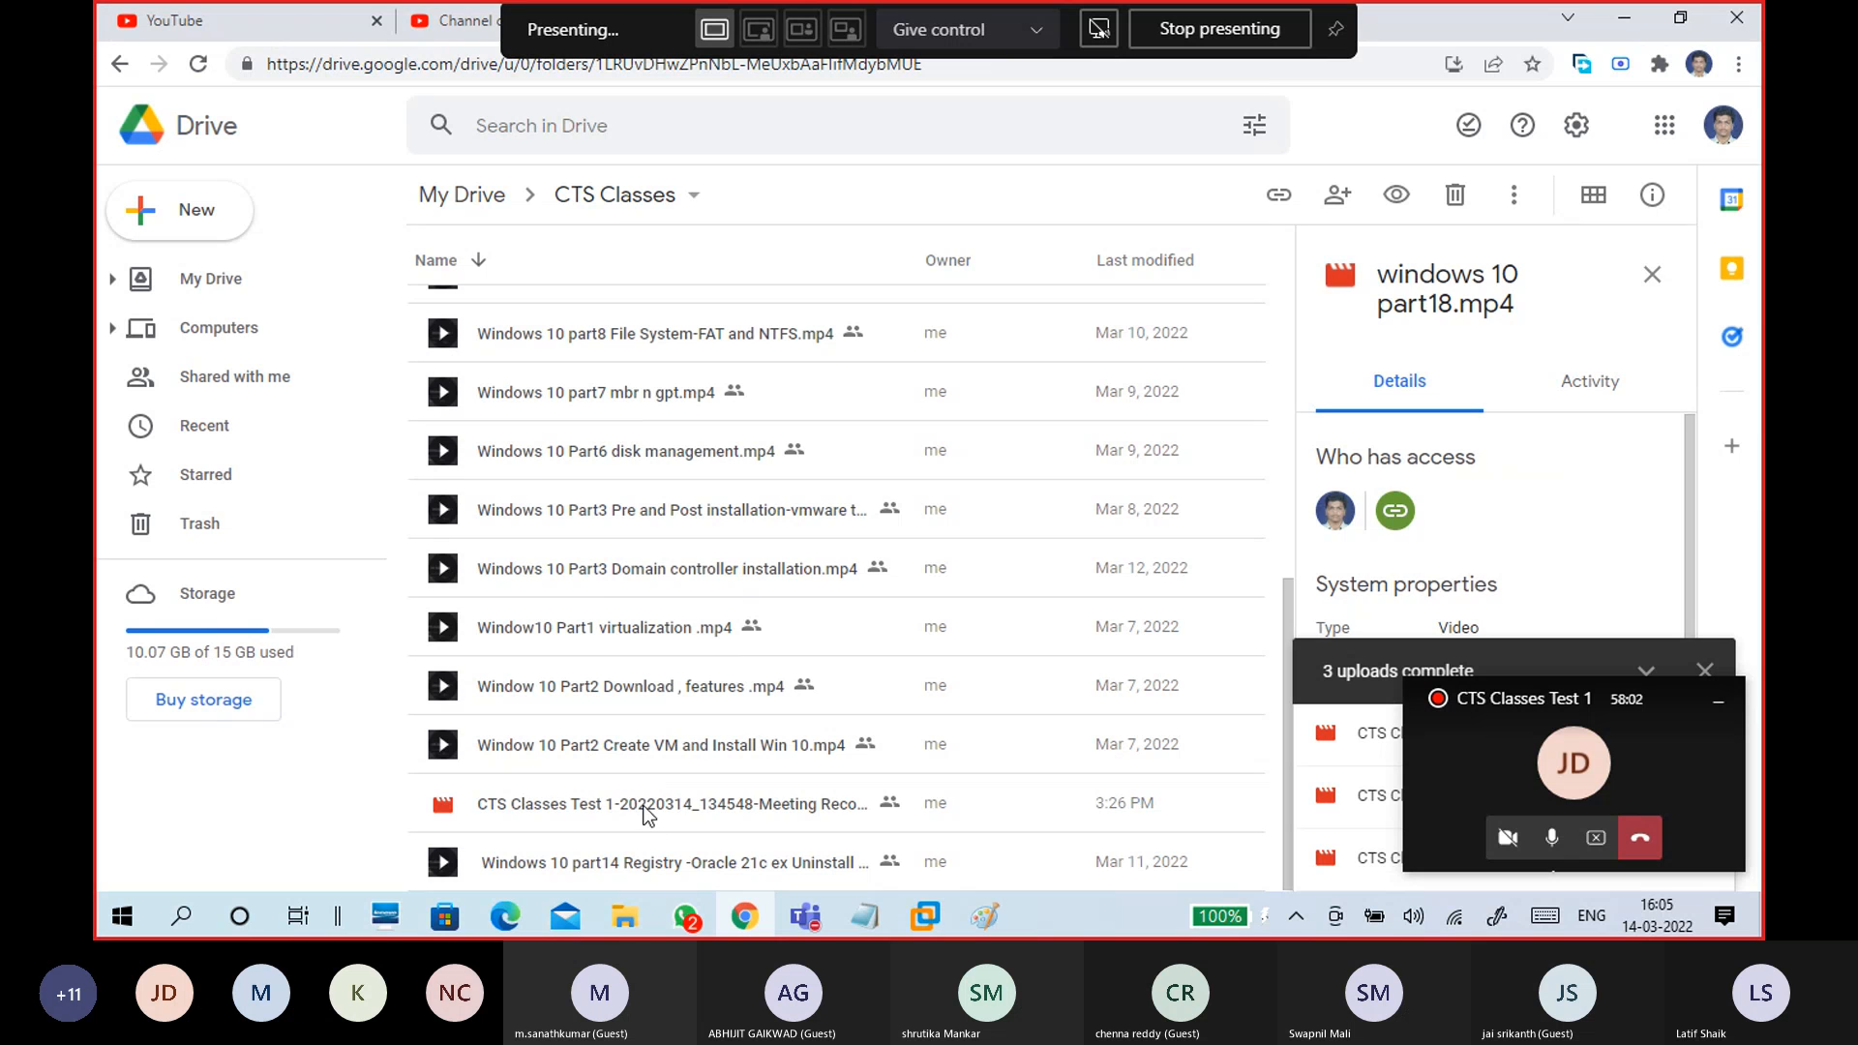
{"action": "left_click", "coordinate": [642, 804]}
{"action": "right_click", "coordinate": [643, 803]}
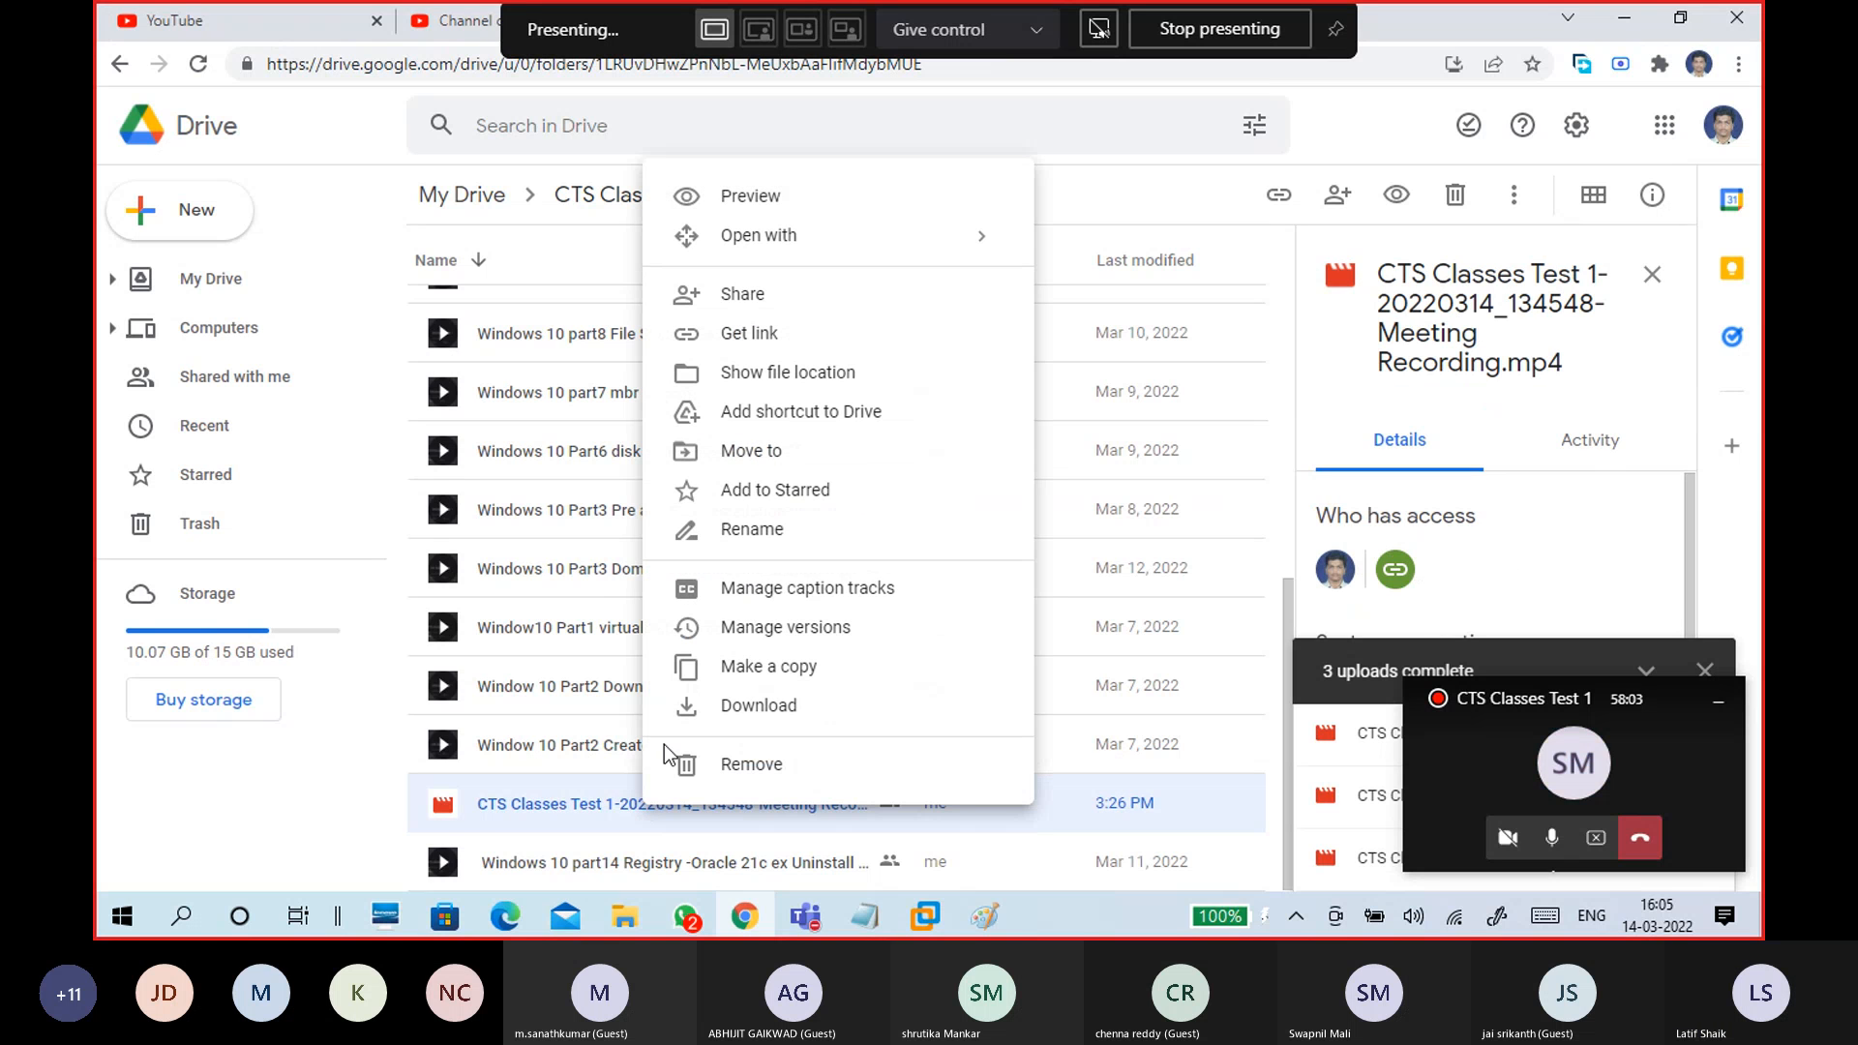
{"action": "left_click", "coordinate": [737, 528]}
{"action": "type", "text": "windows 1"}
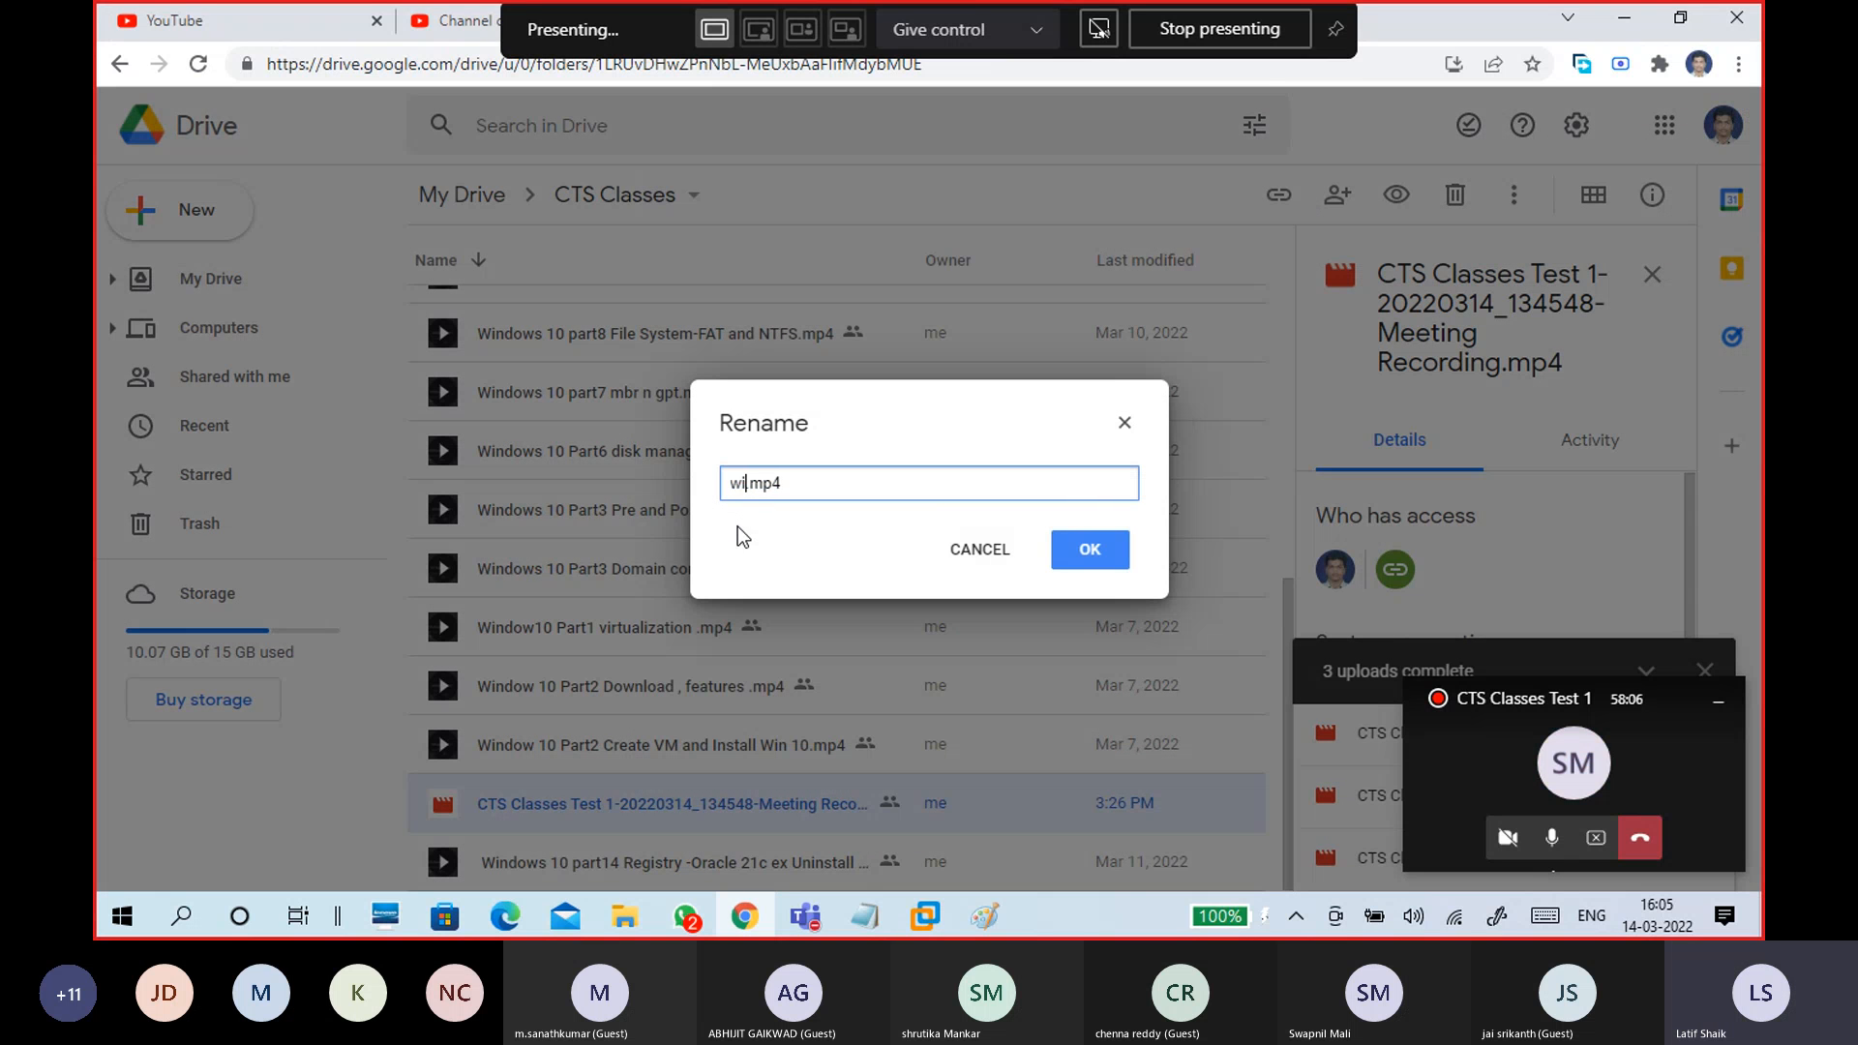
{"action": "type", "text": "0 part19"}
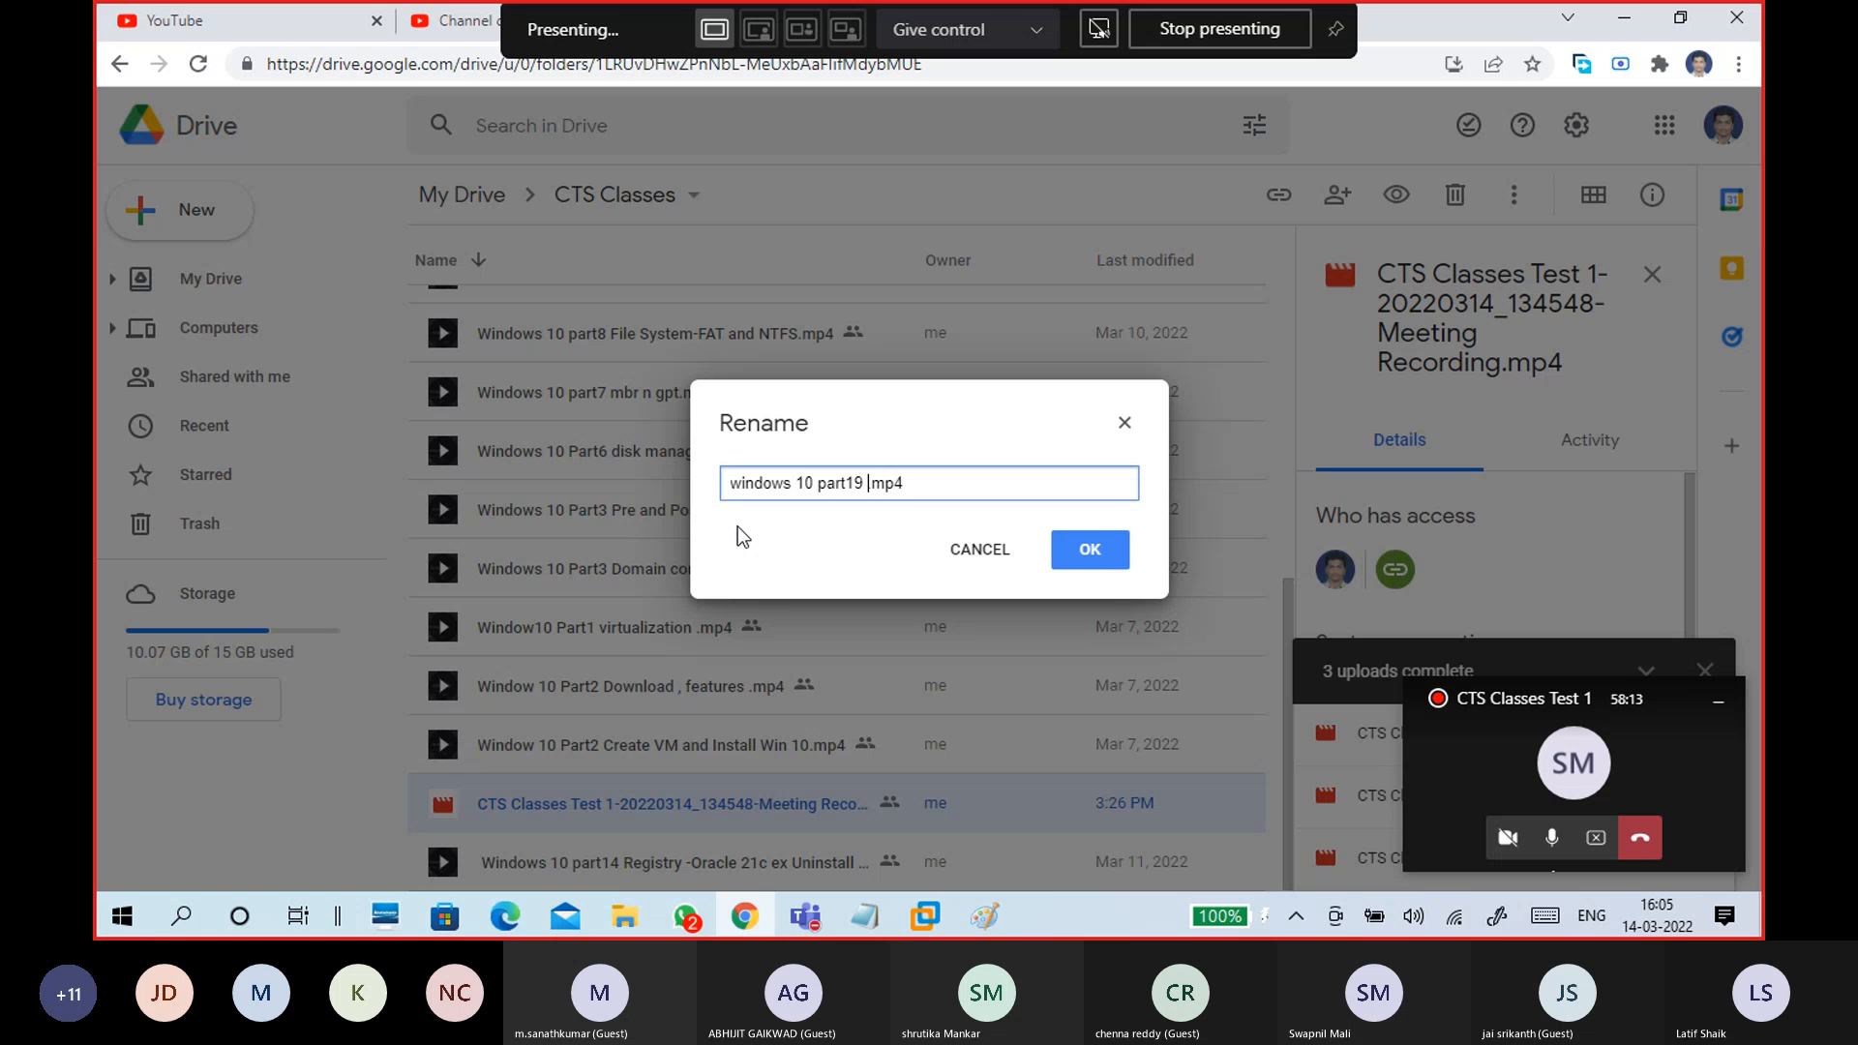
{"action": "key", "text": "BackSpace"}
{"action": "type", "text": "enacrypt"}
{"action": "key", "text": "Left"}
{"action": "key", "text": "Left"}
{"action": "key", "text": "Left"}
{"action": "key", "text": "Left"}
{"action": "key", "text": "Left"}
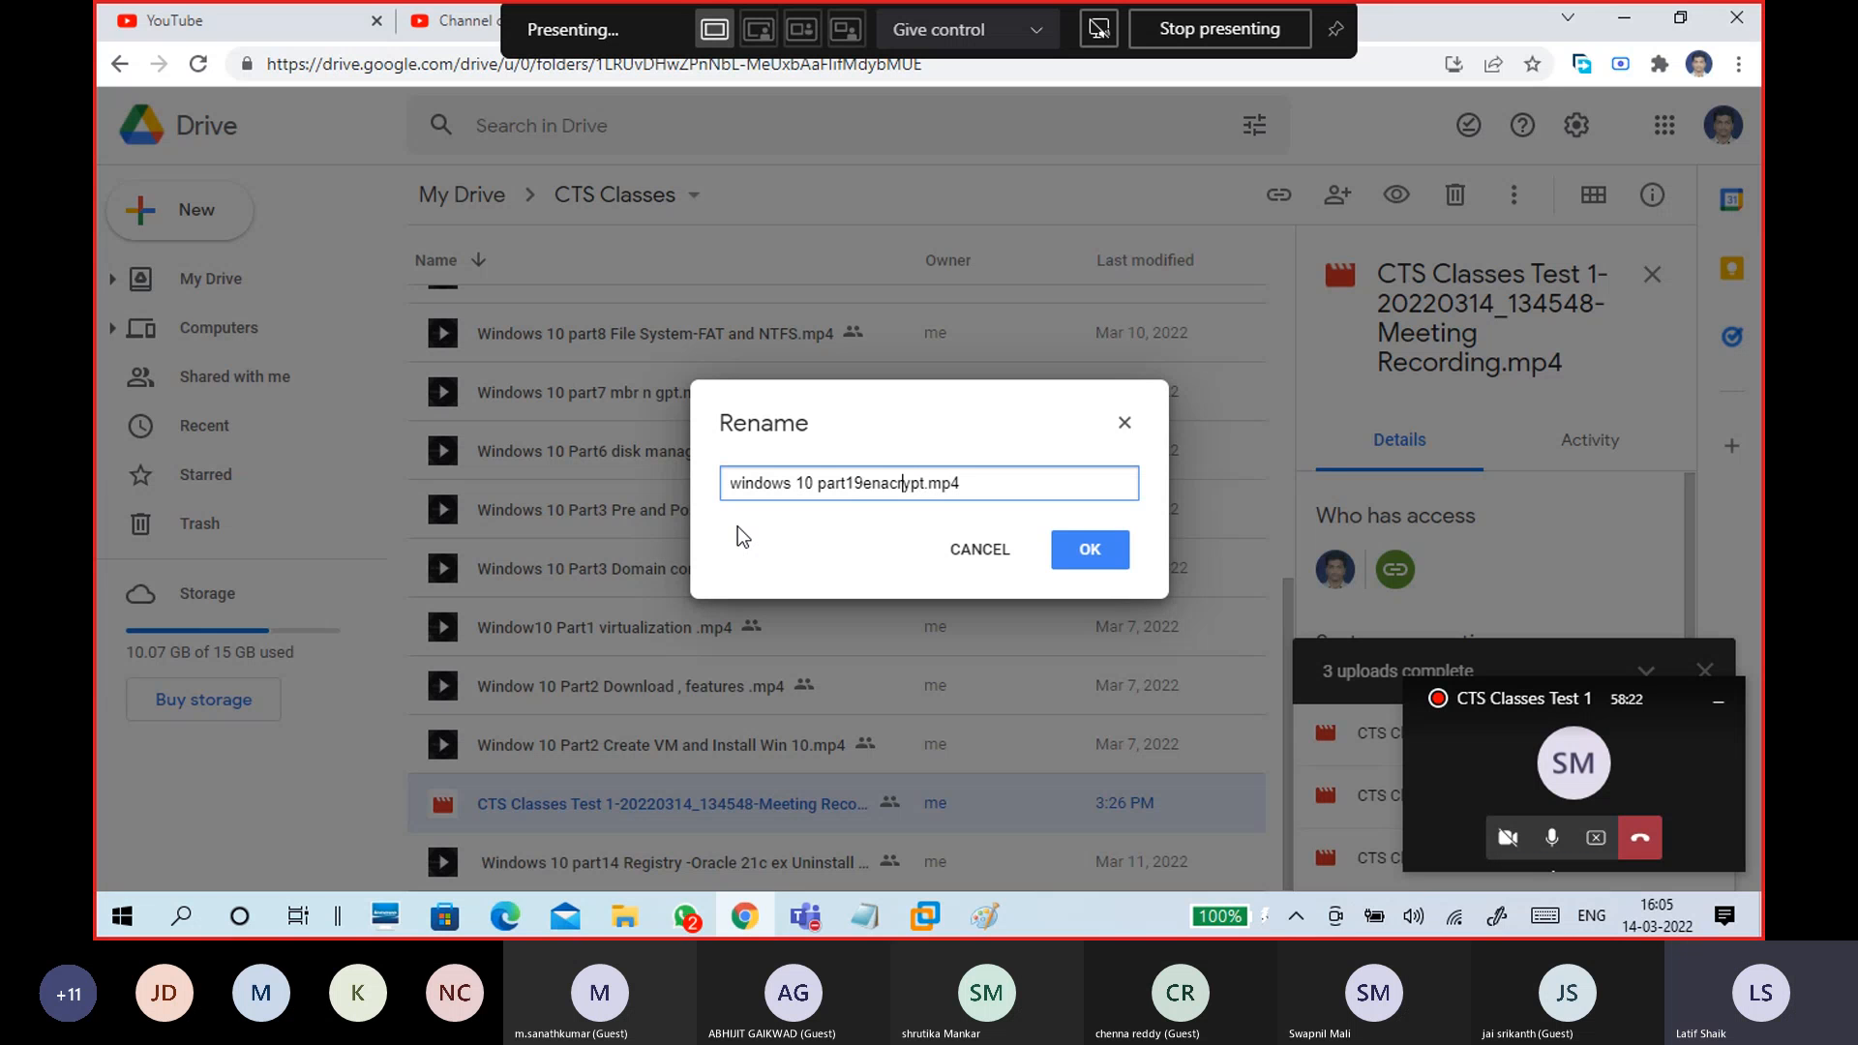
{"action": "key", "text": "BackSpace"}
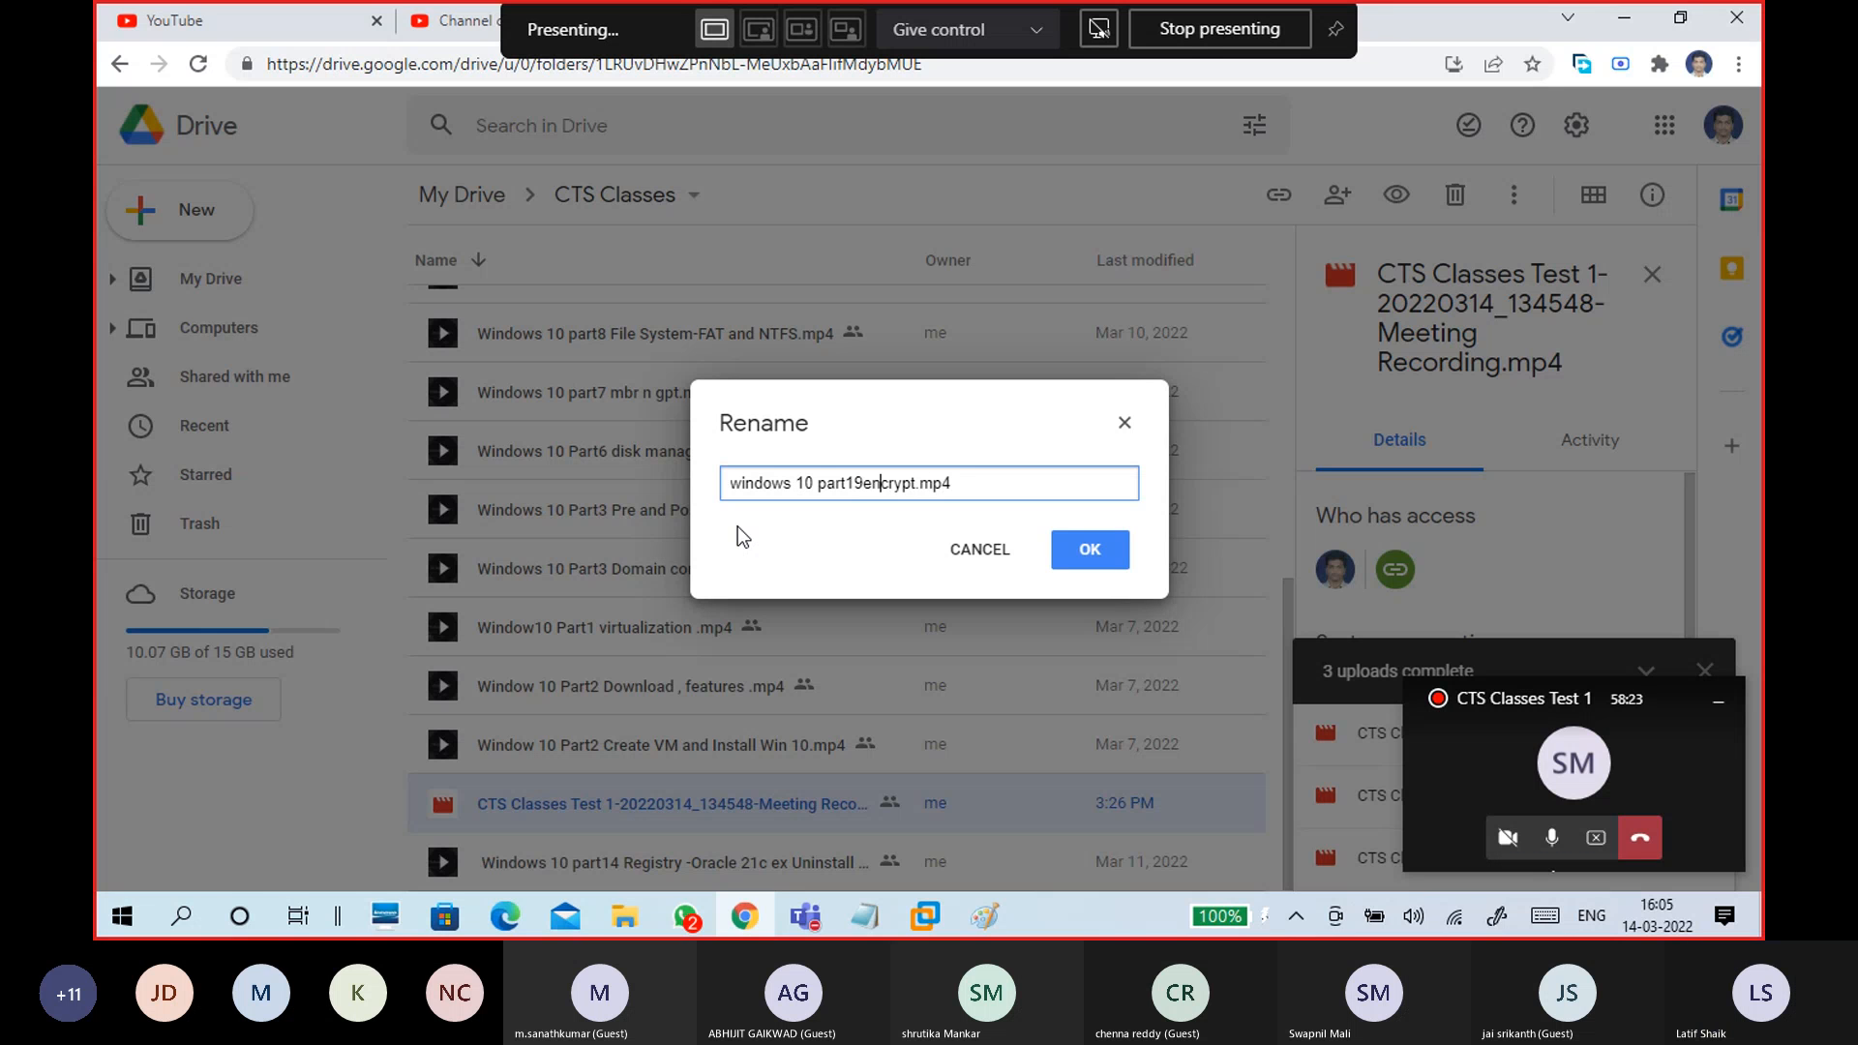
{"action": "key", "text": "Return"}
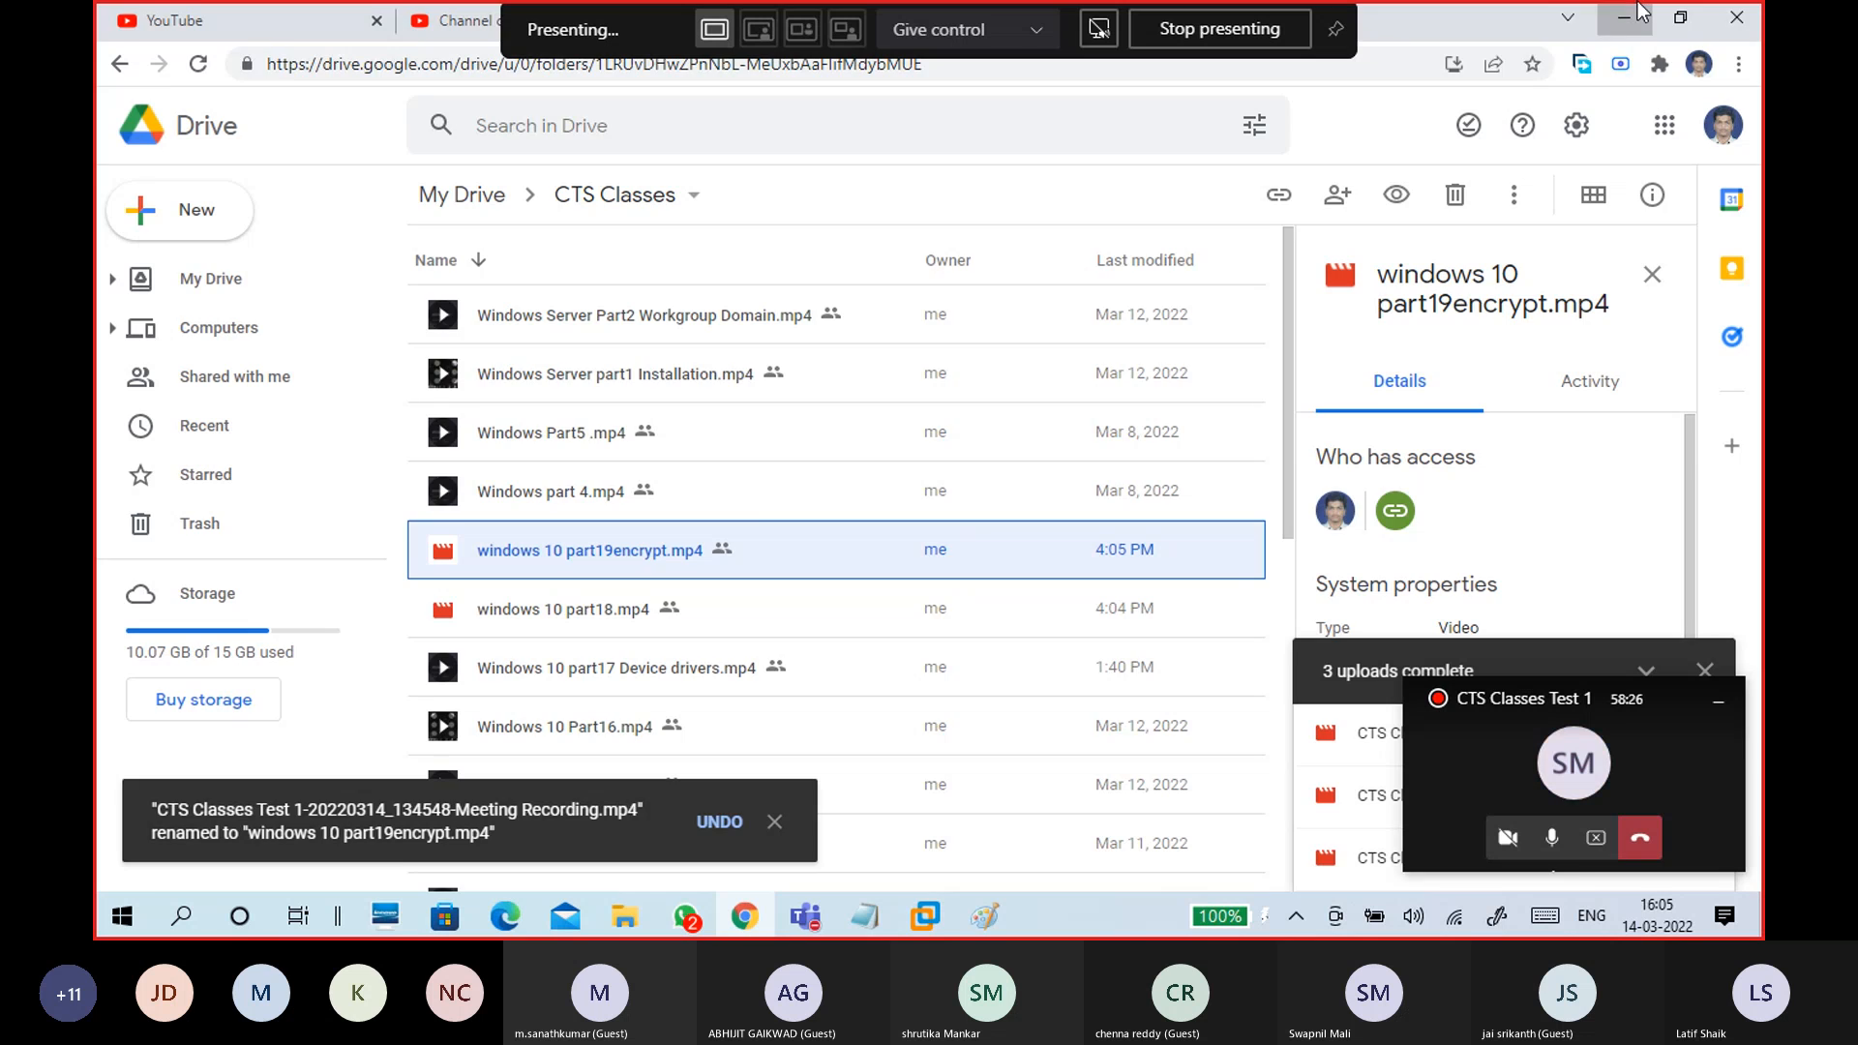
{"action": "left_click", "coordinate": [1623, 16]}
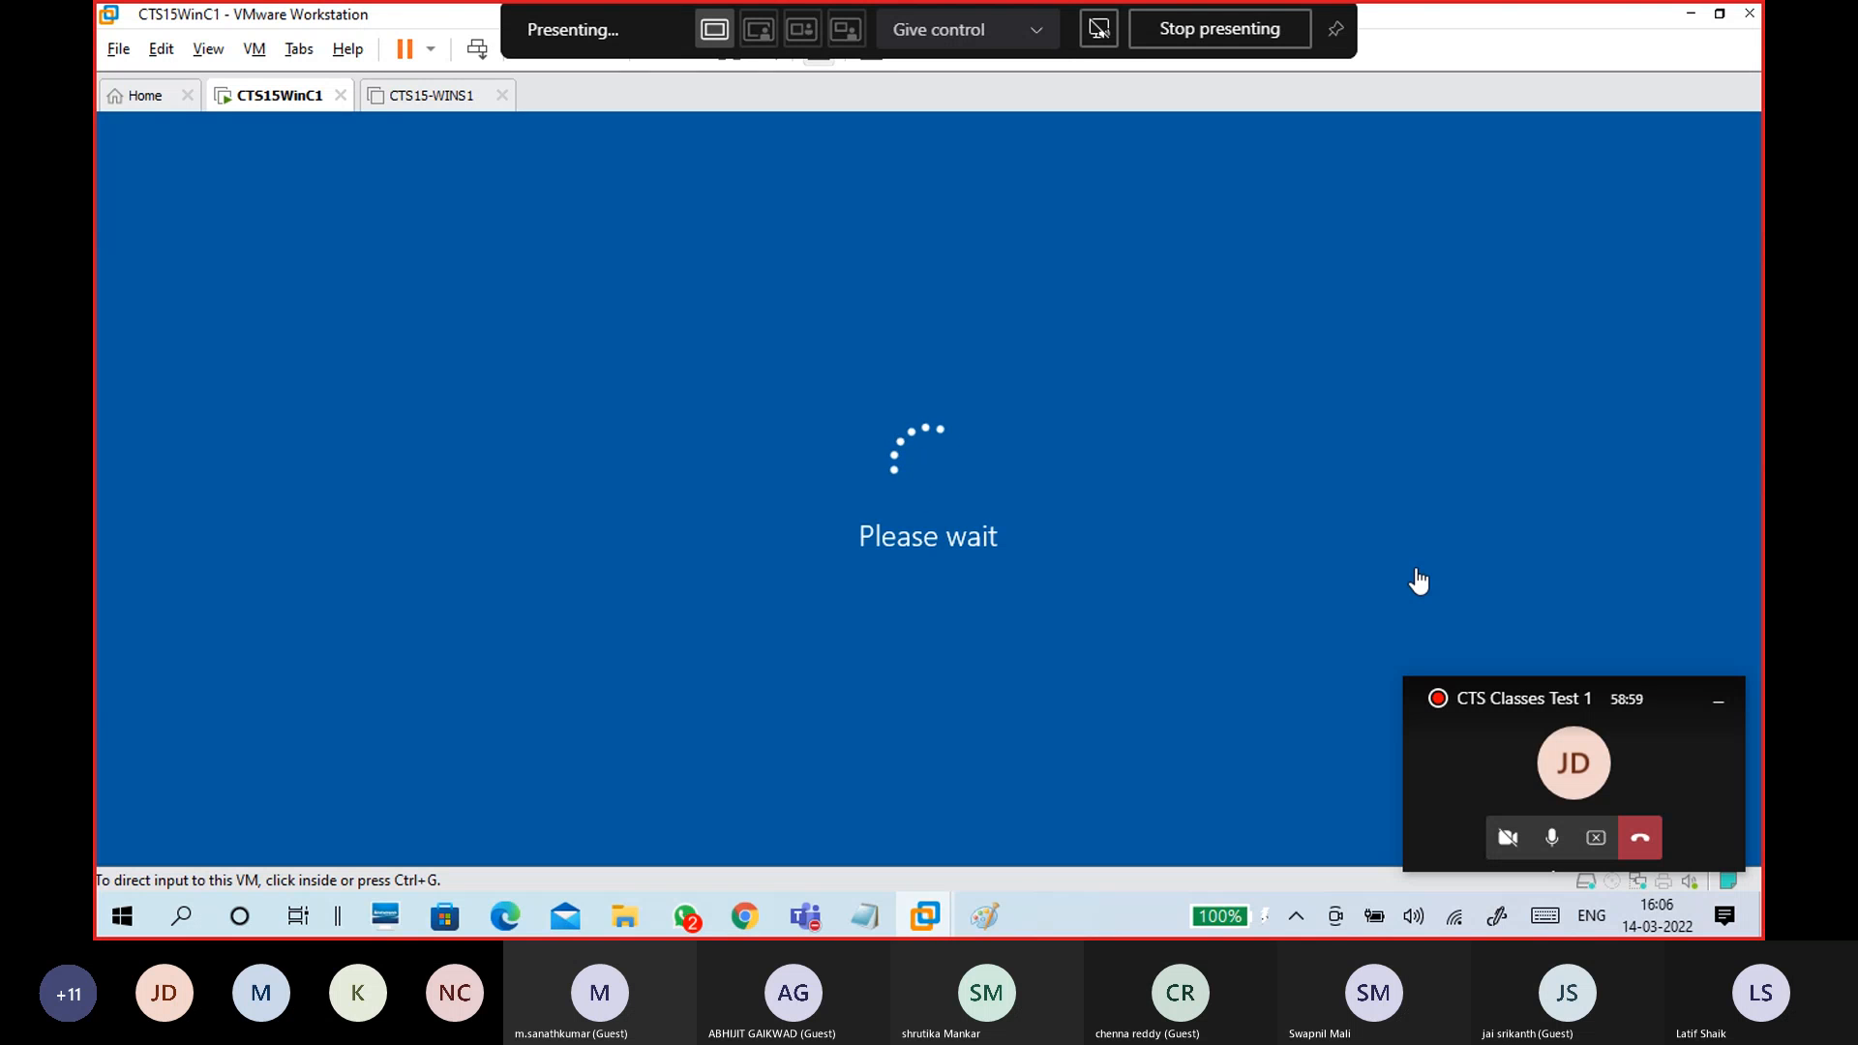
- Bring up the untitled drawing in Paint and minimize it
{"action": "mouse_move", "coordinate": [997, 918]}
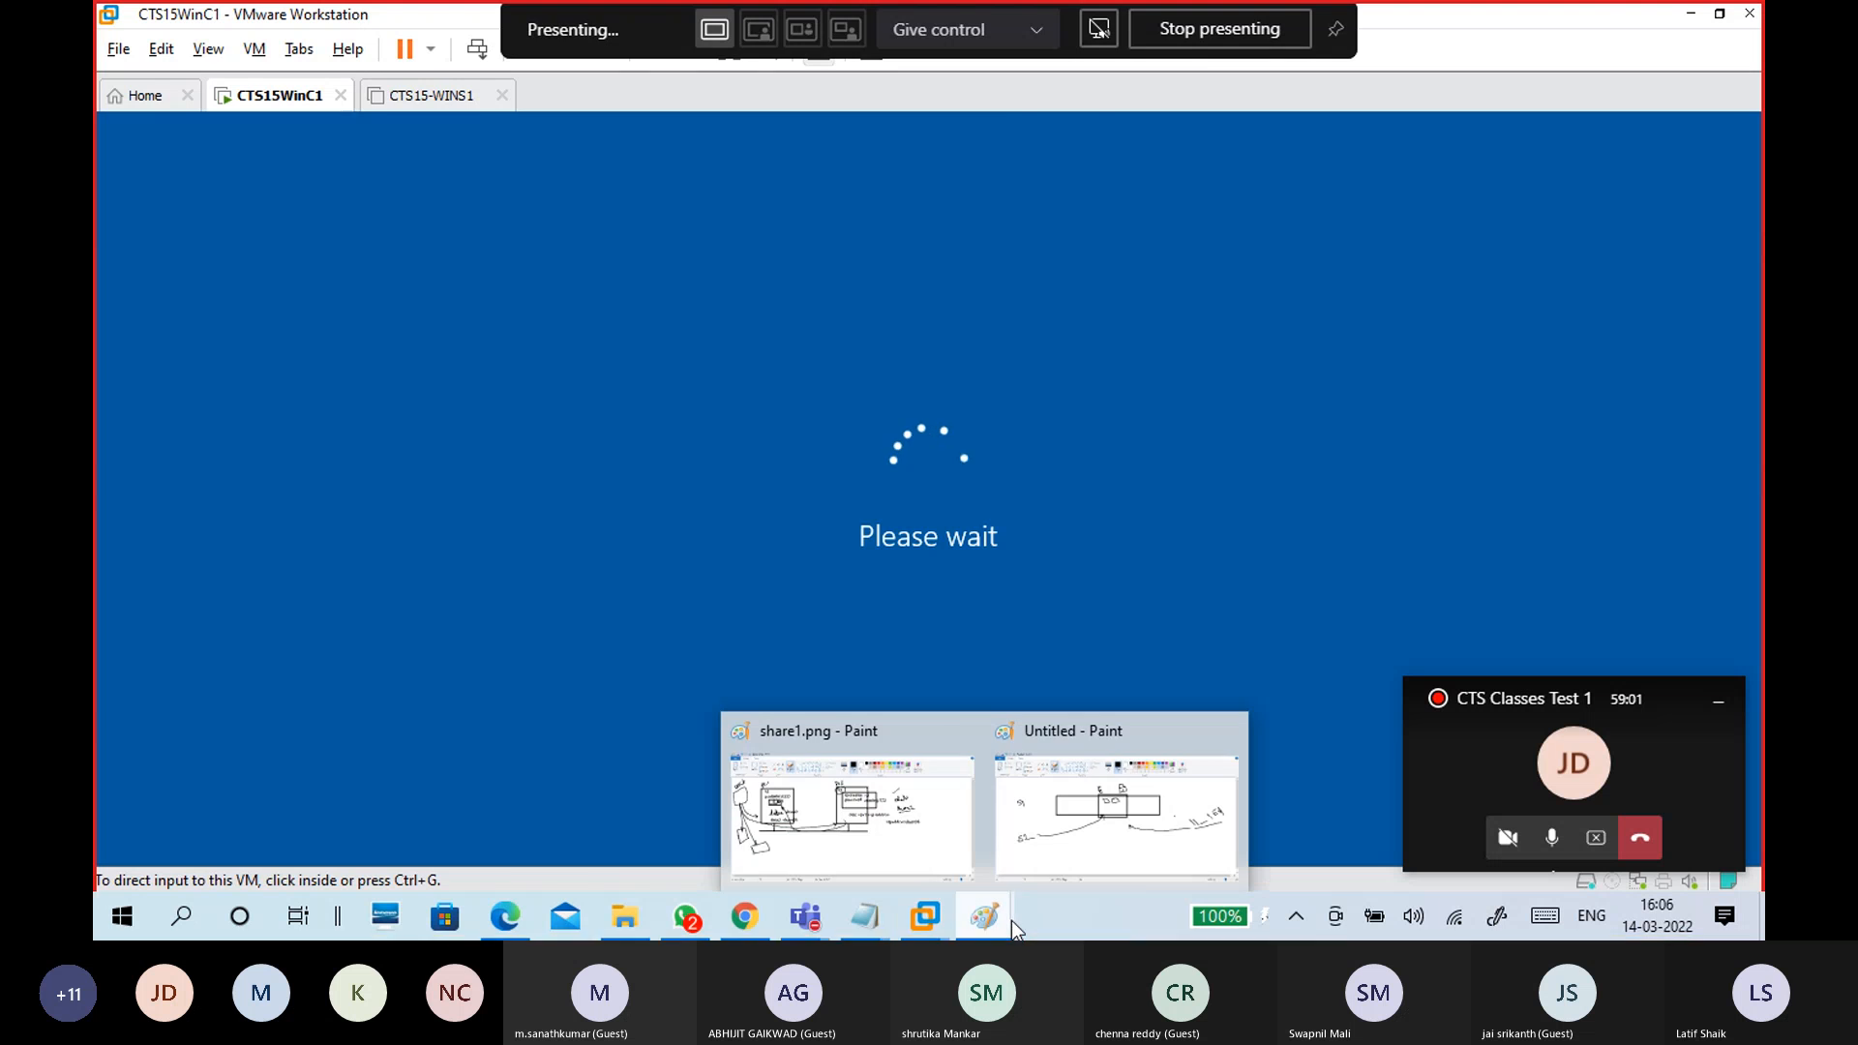
{"action": "left_click", "coordinate": [1113, 803]}
{"action": "left_click", "coordinate": [1622, 13]}
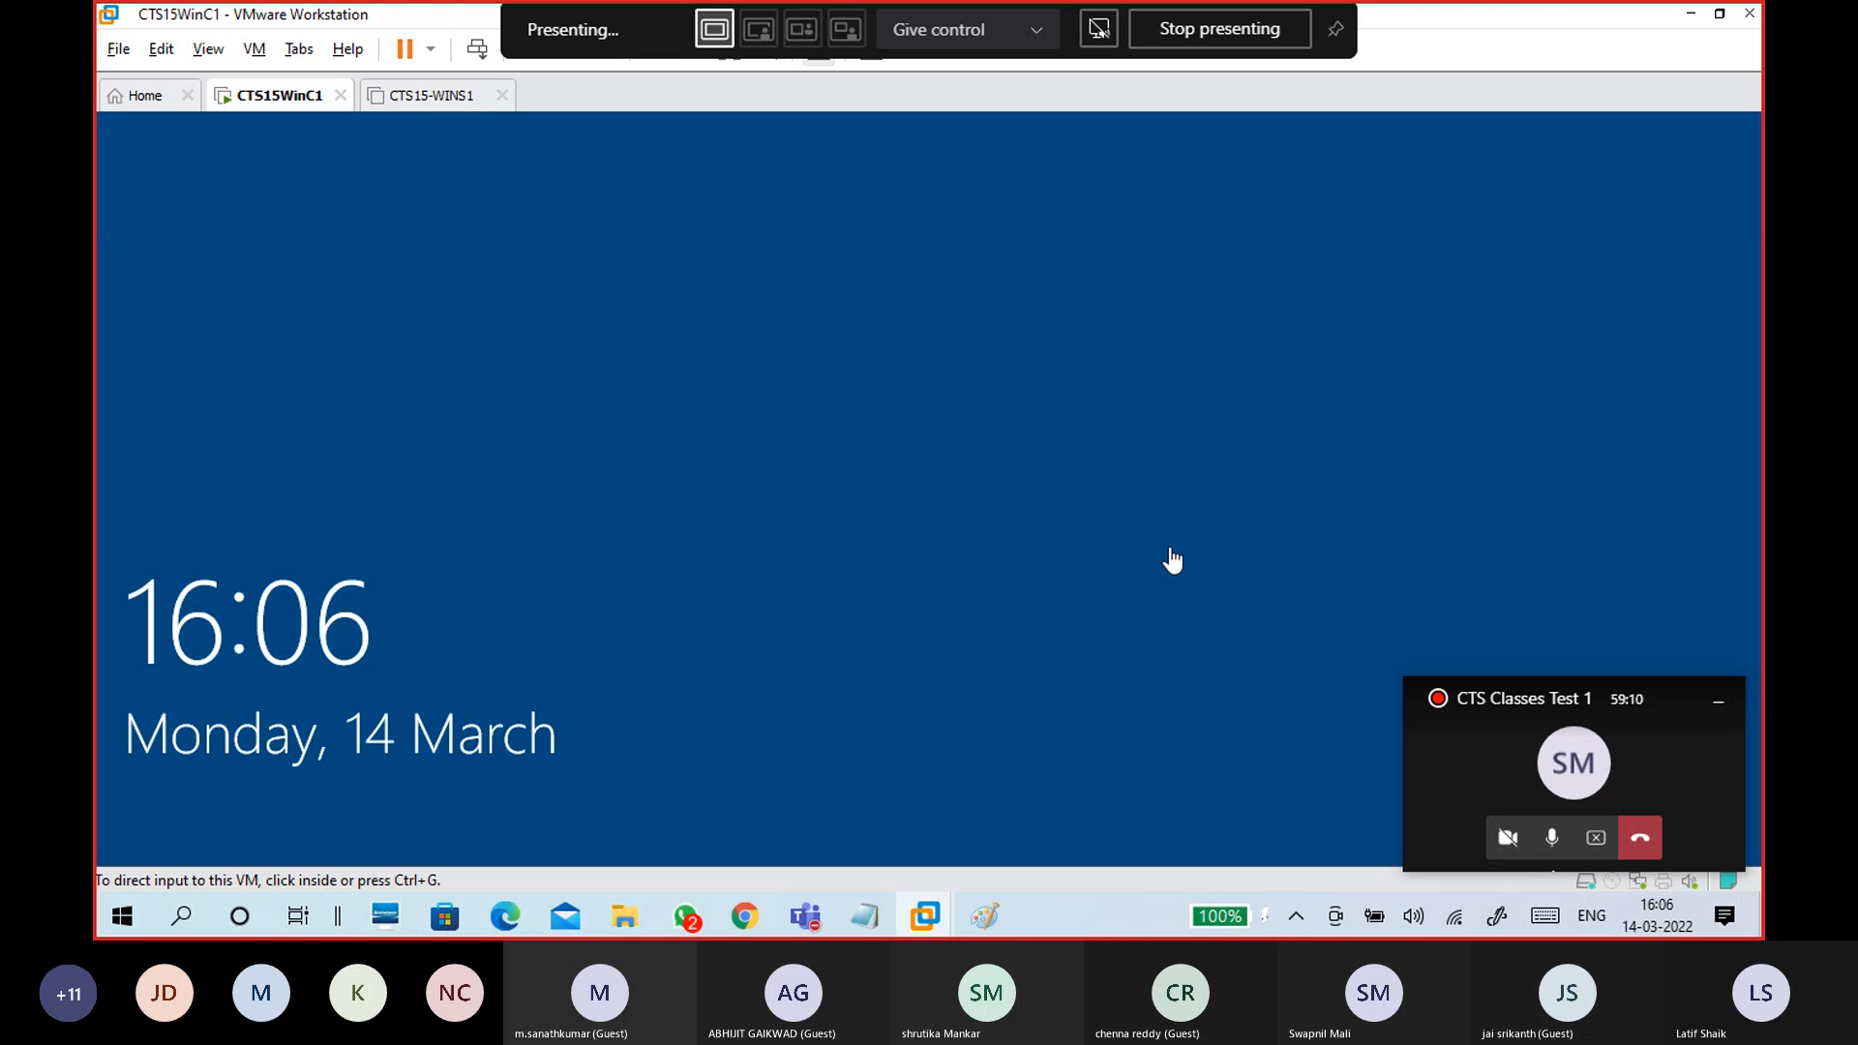
- Sign in to Windows in the virtual machine as Student1 with the account password
{"action": "left_click", "coordinate": [1171, 560]}
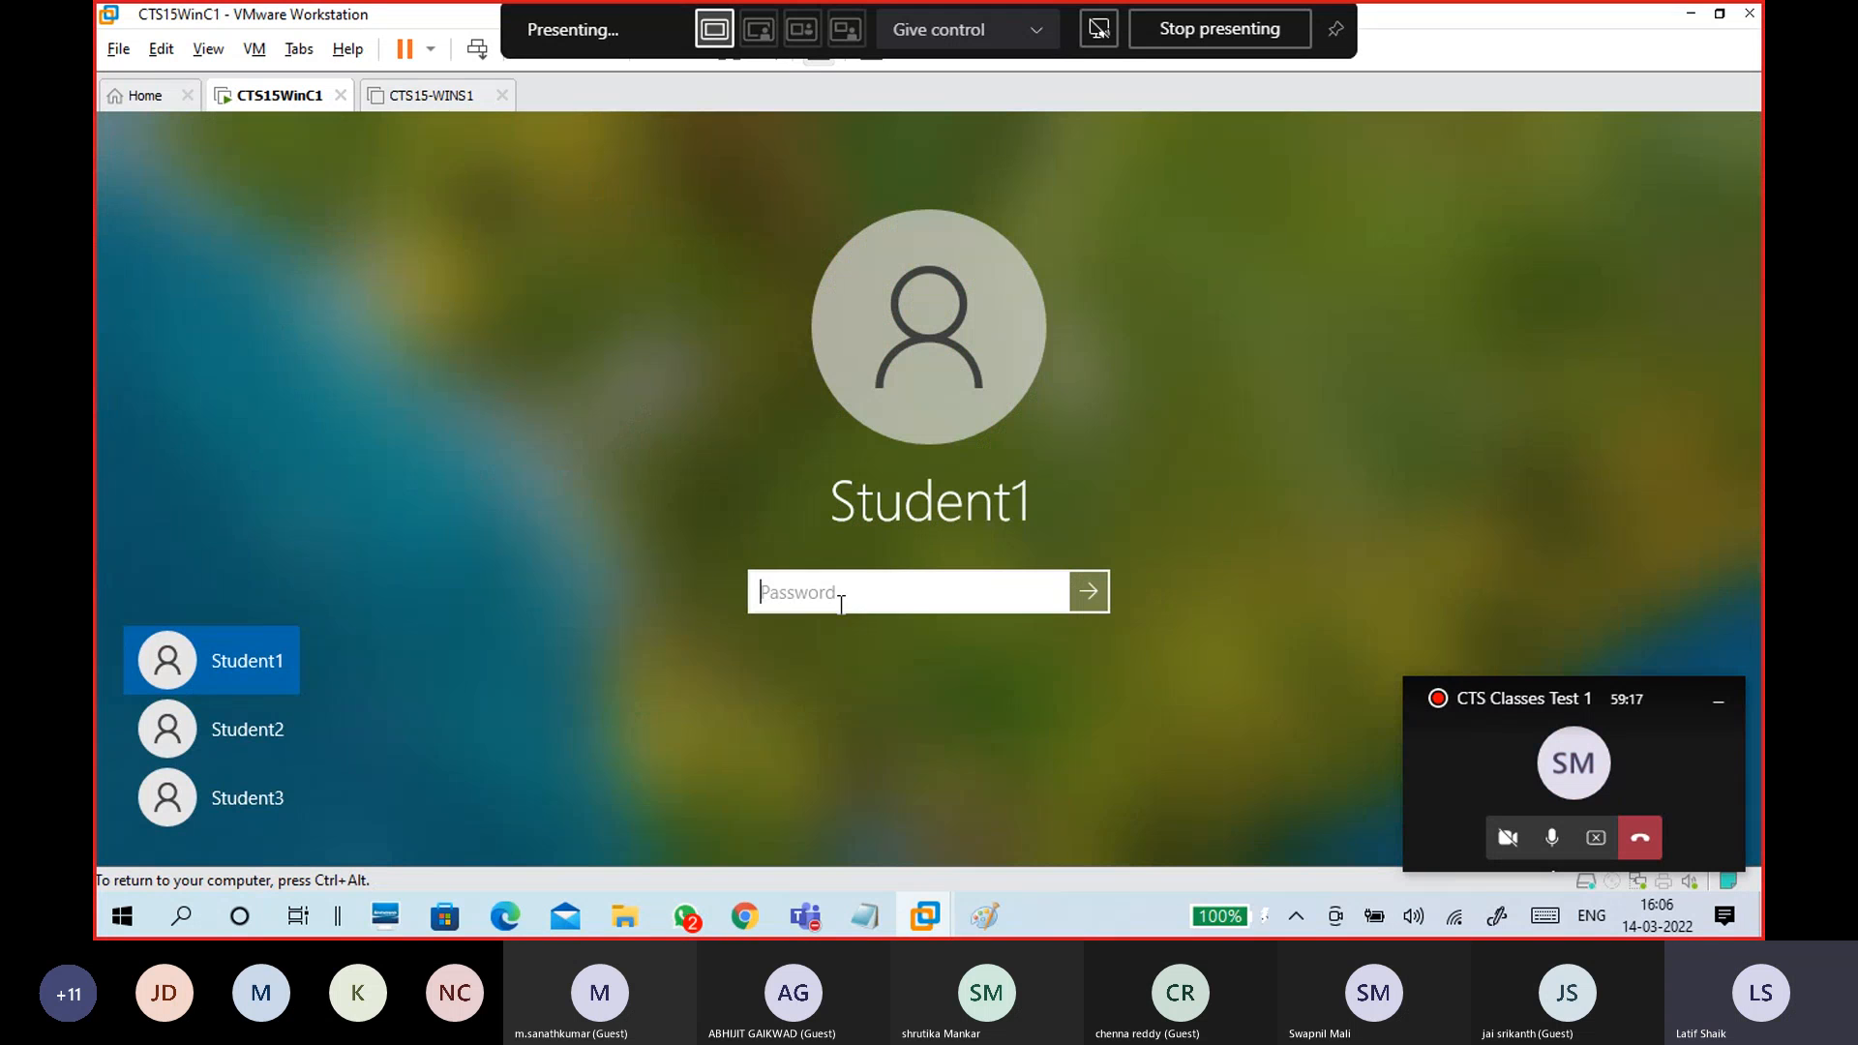
{"action": "type", "text": "•••••••••"}
{"action": "key", "text": "Return"}
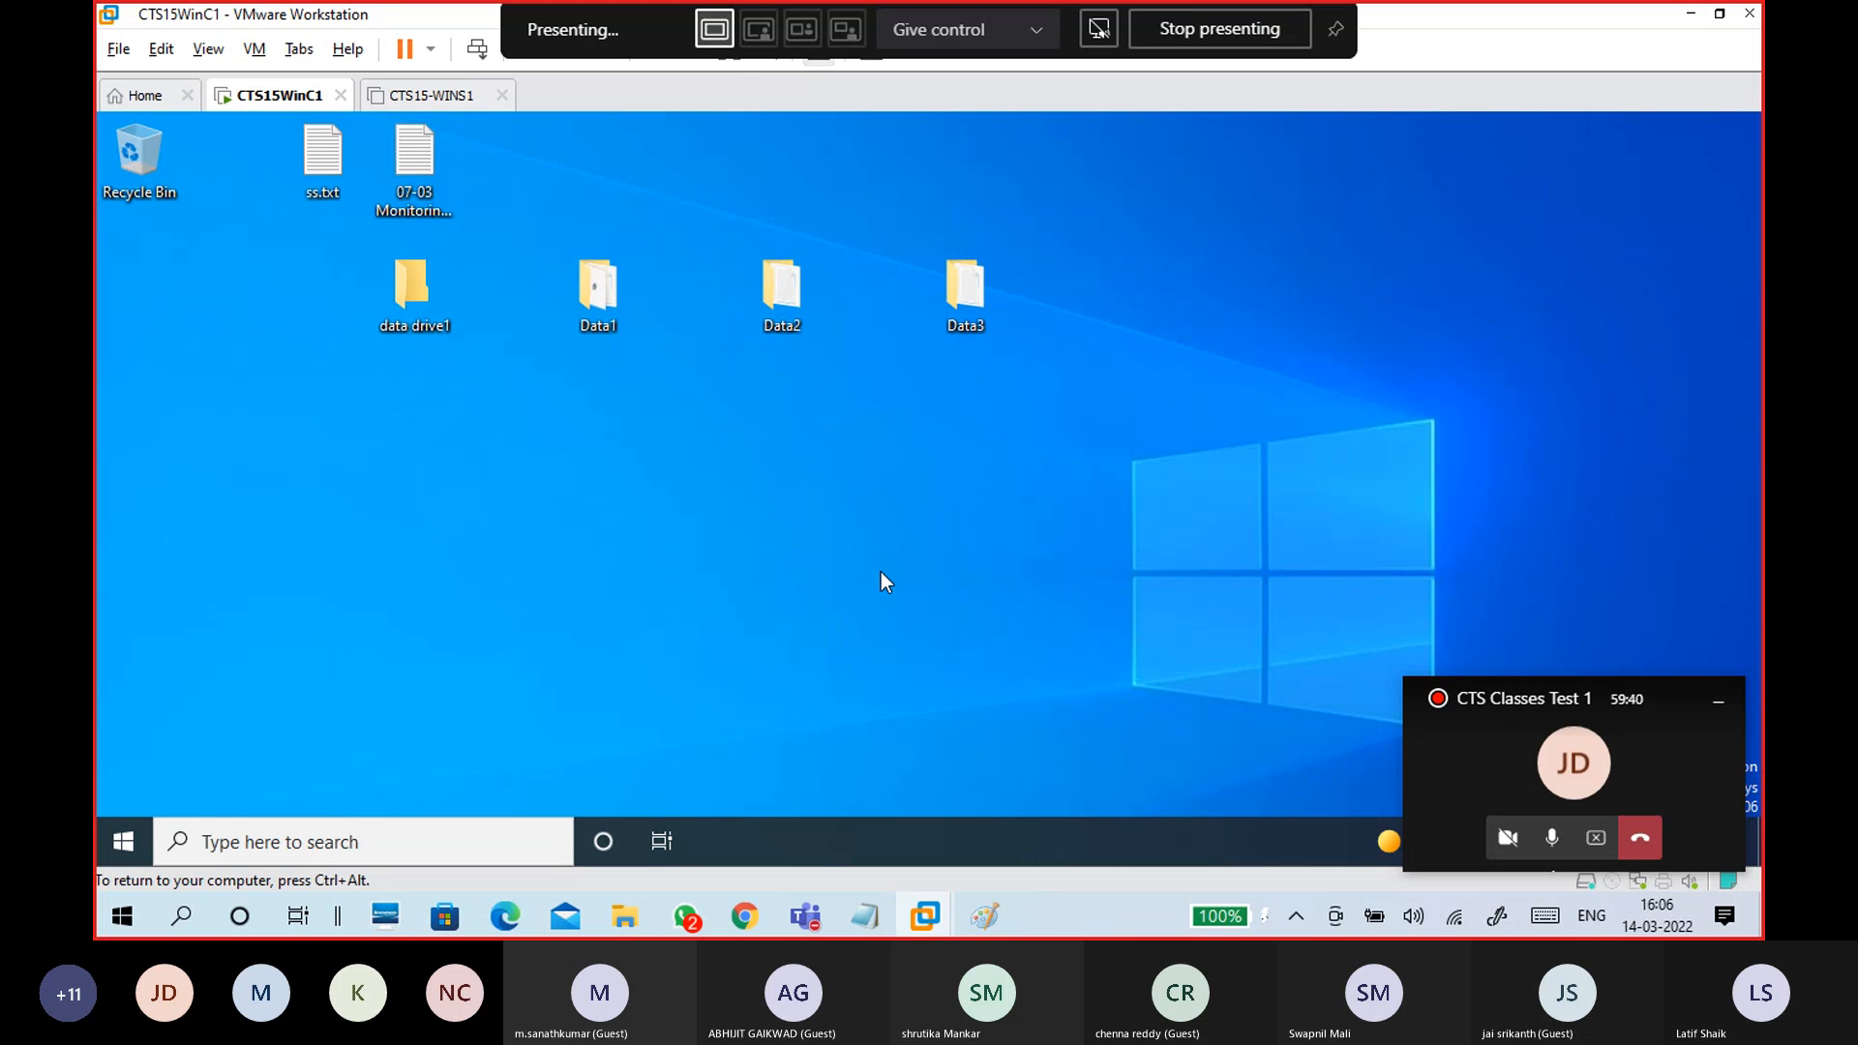
- Open the Data3 folder from the desktop, go to This PC and select the encrypted Local Disk (G:)
{"action": "left_click", "coordinate": [962, 285]}
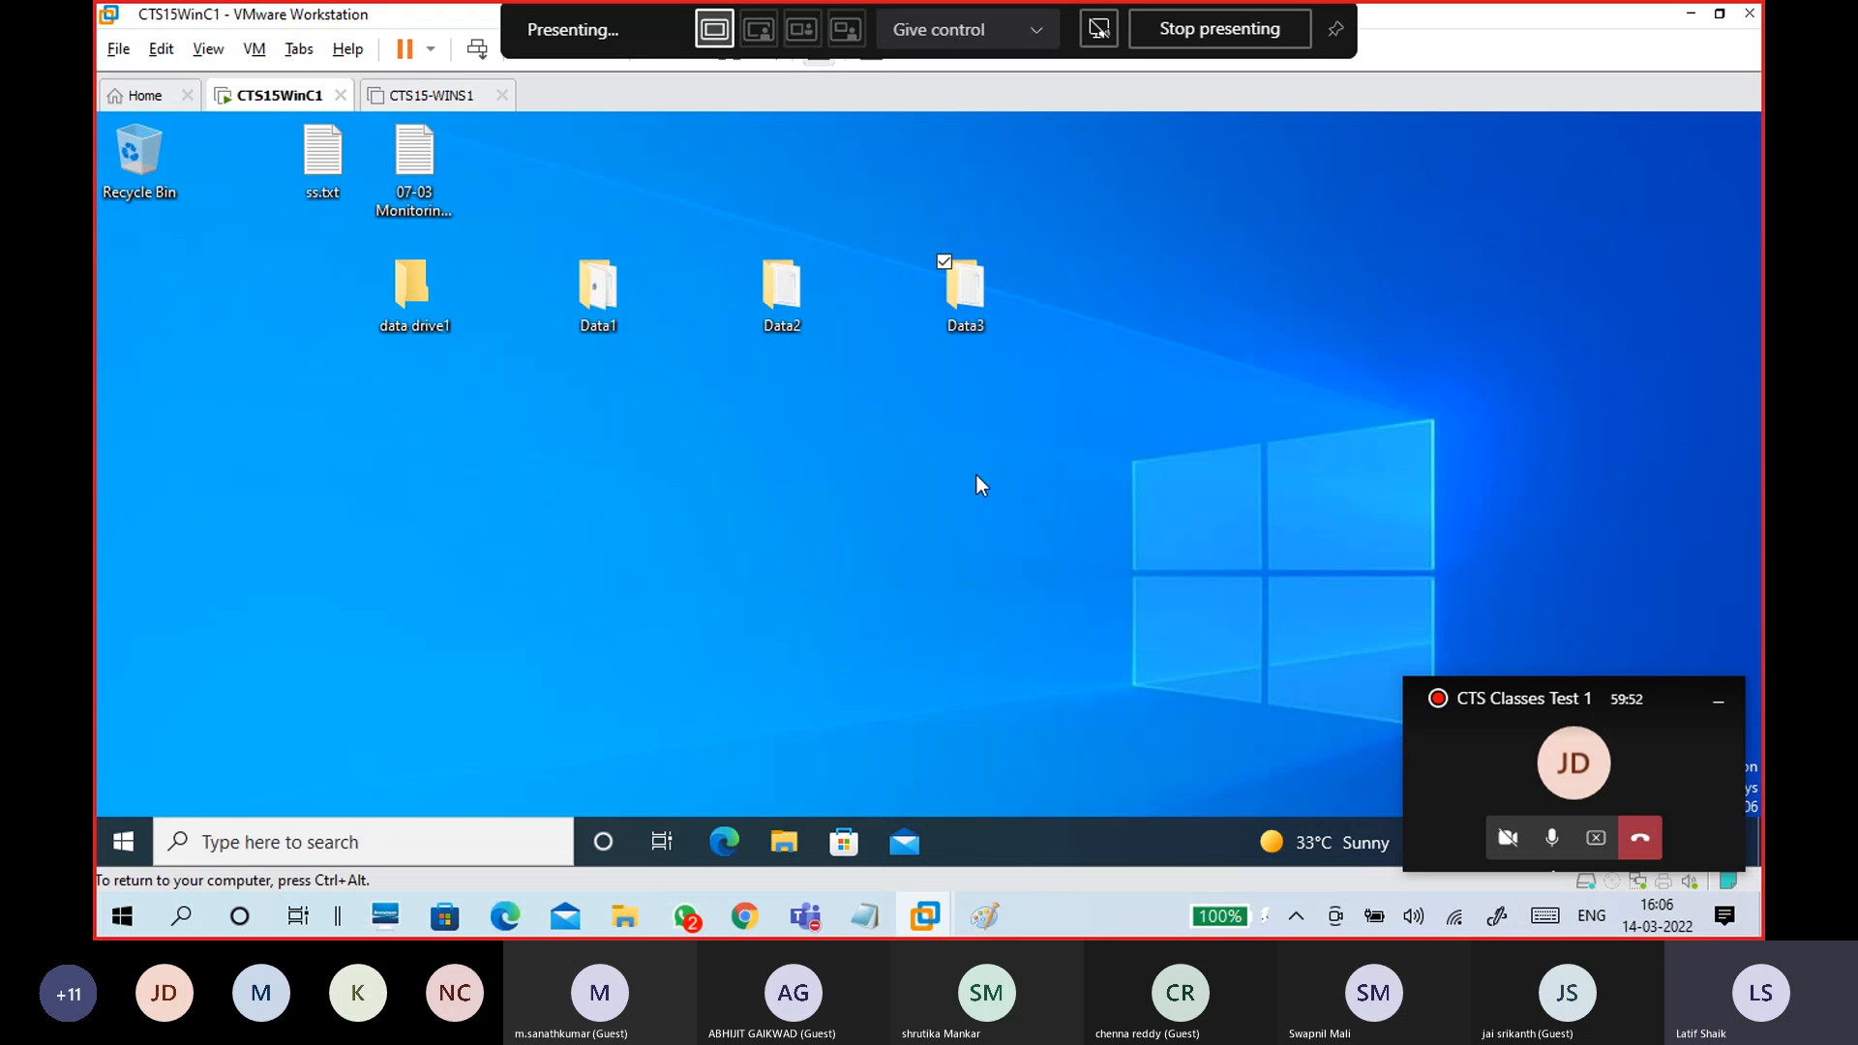
{"action": "key", "text": "Return"}
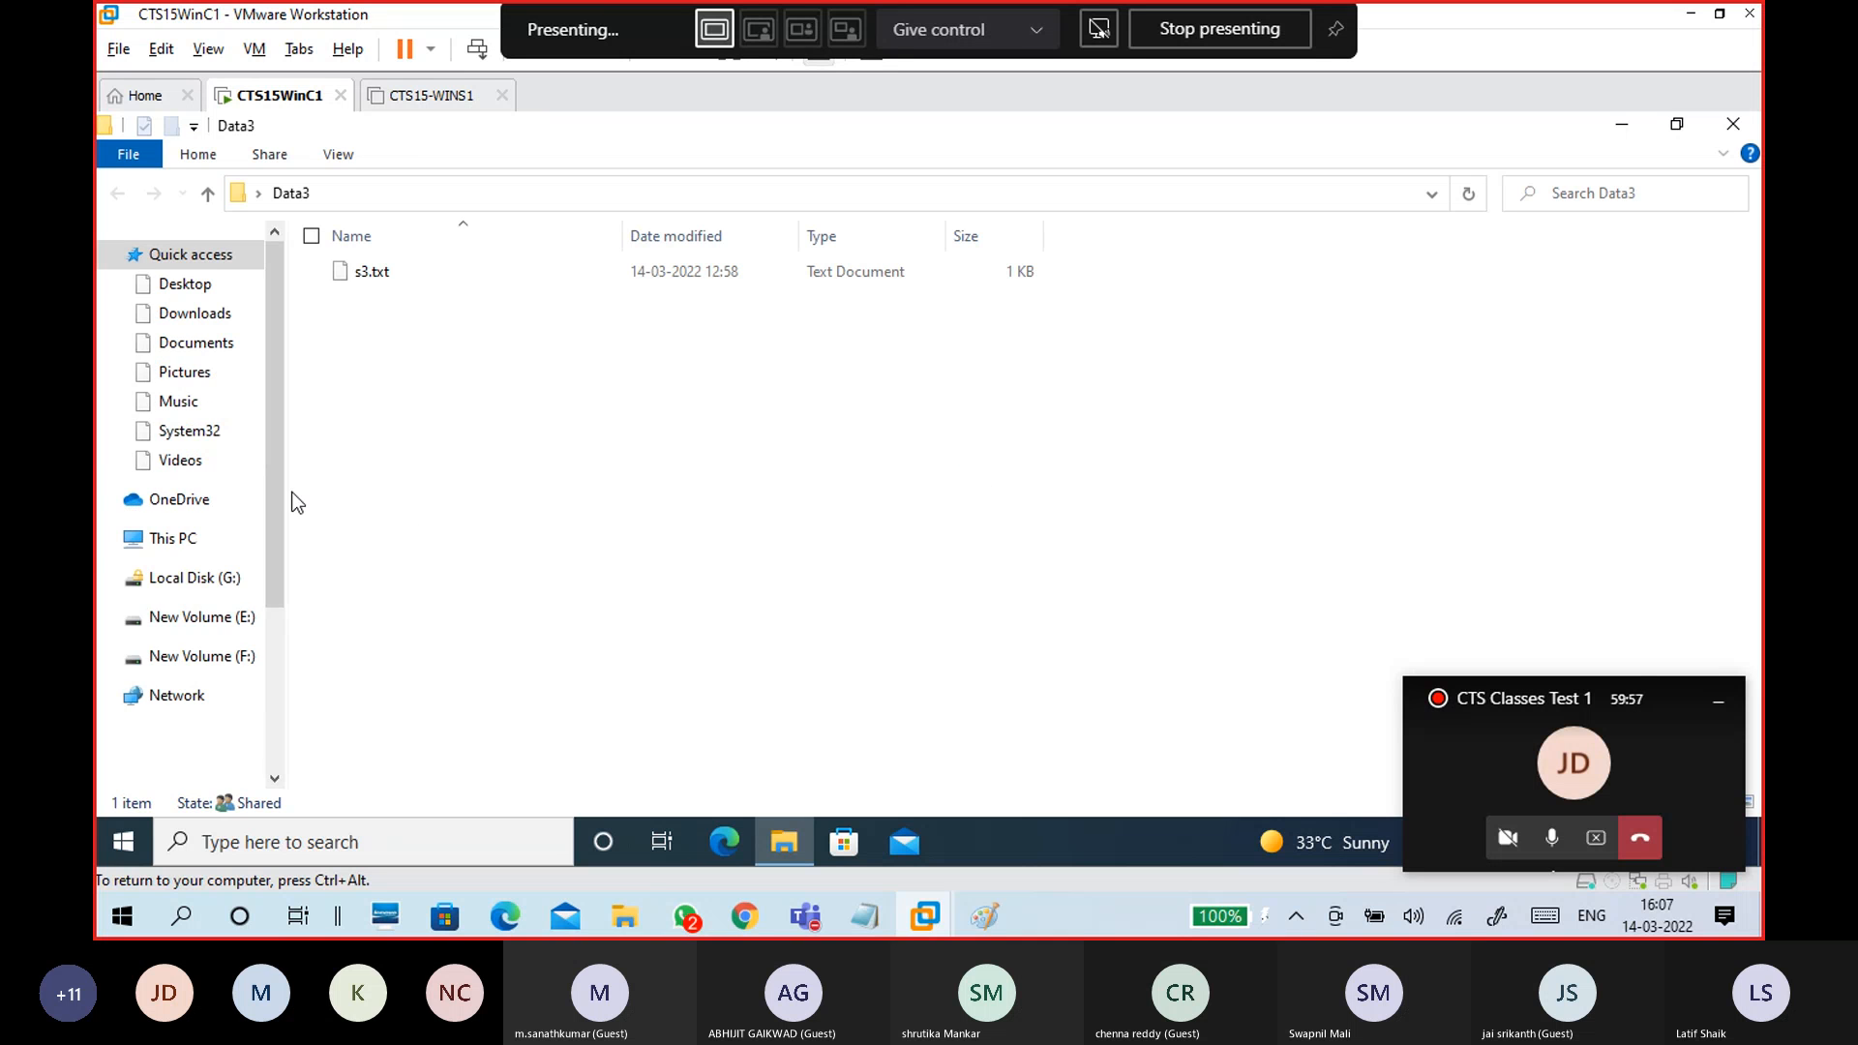
{"action": "left_click", "coordinate": [179, 539]}
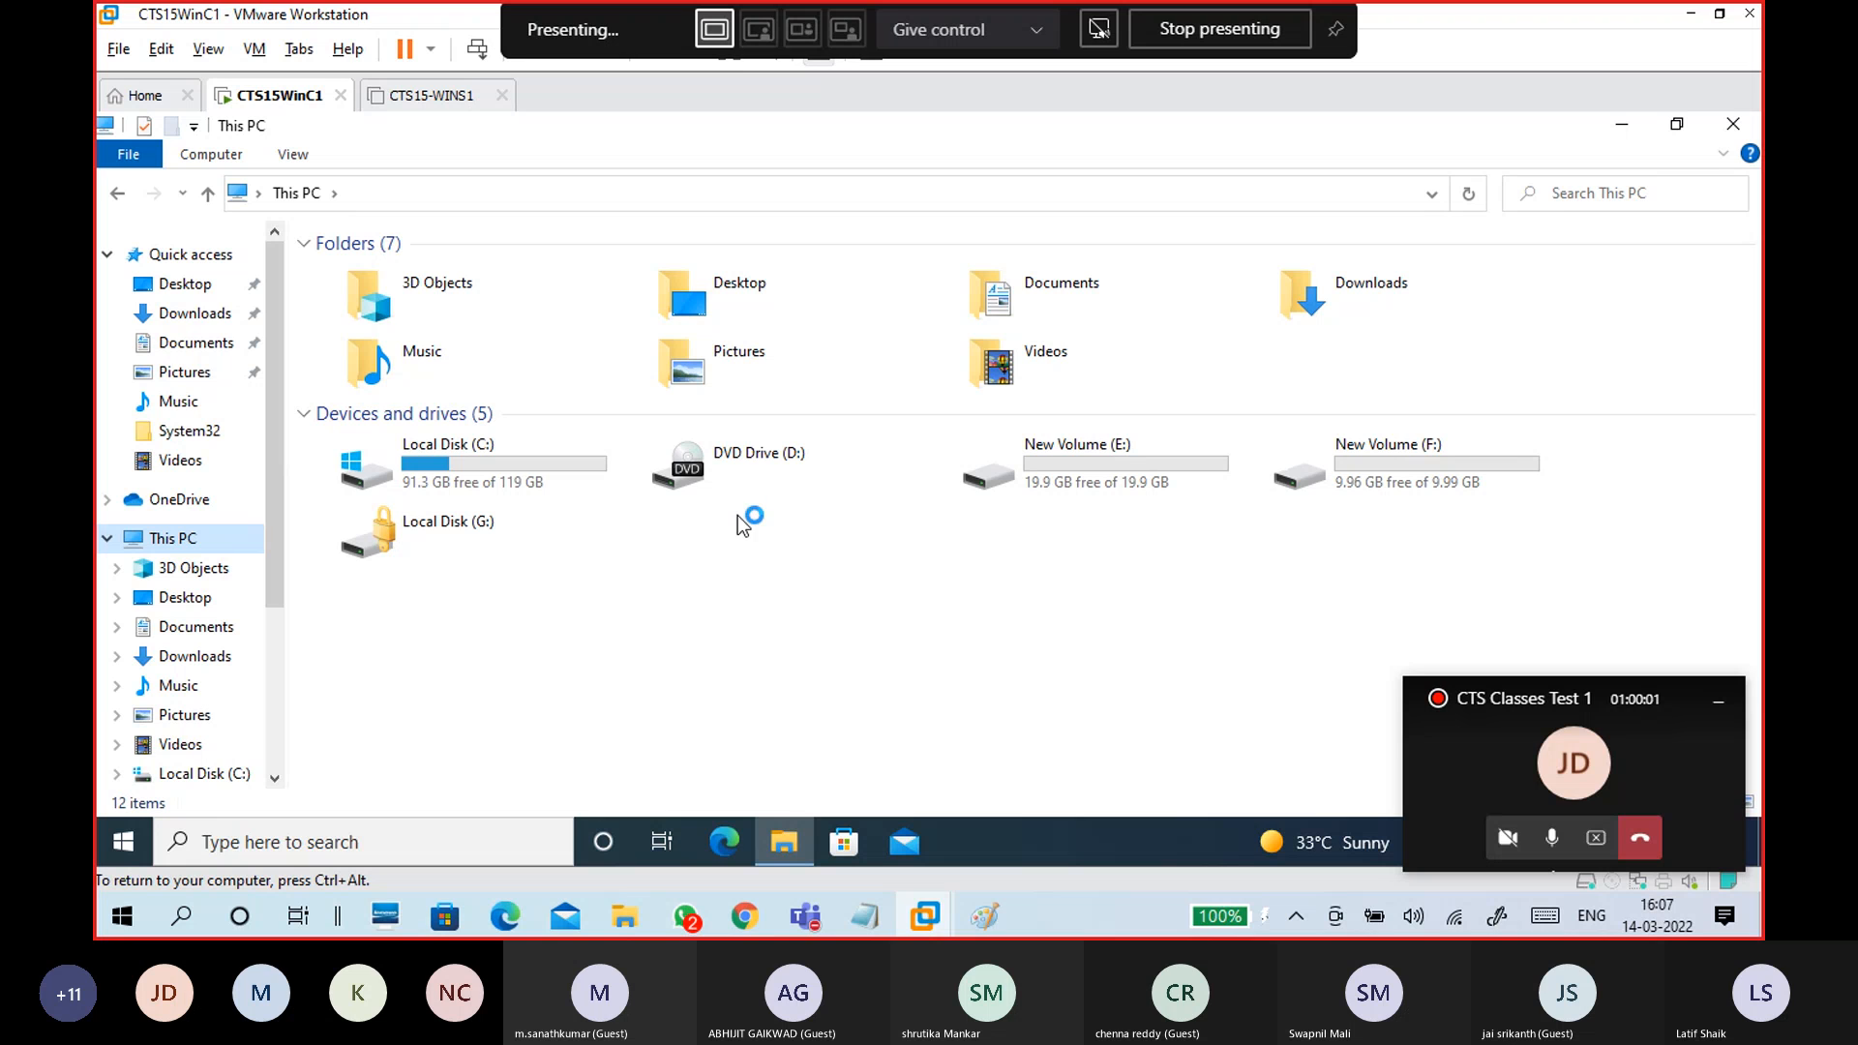
{"action": "left_click", "coordinate": [499, 547]}
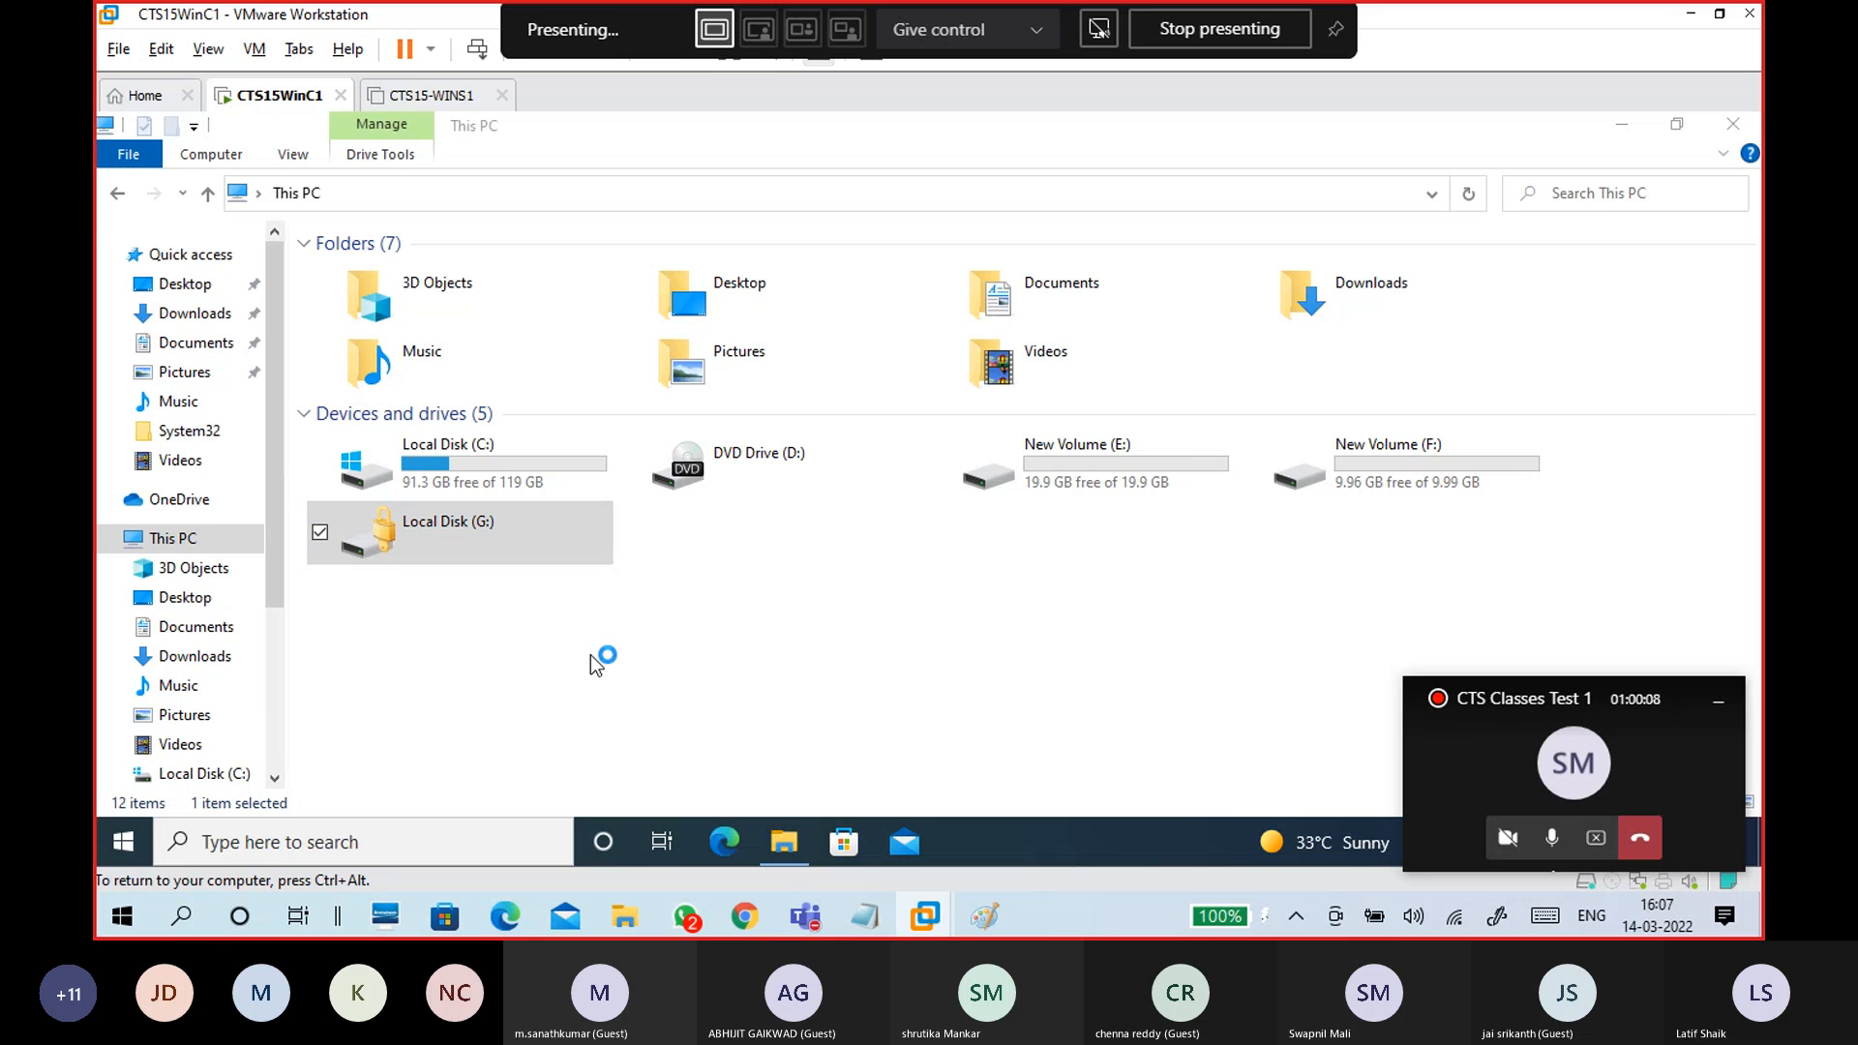
- Try to start Magnifier in the virtual machine and return to the This PC view
{"action": "key", "text": "super"}
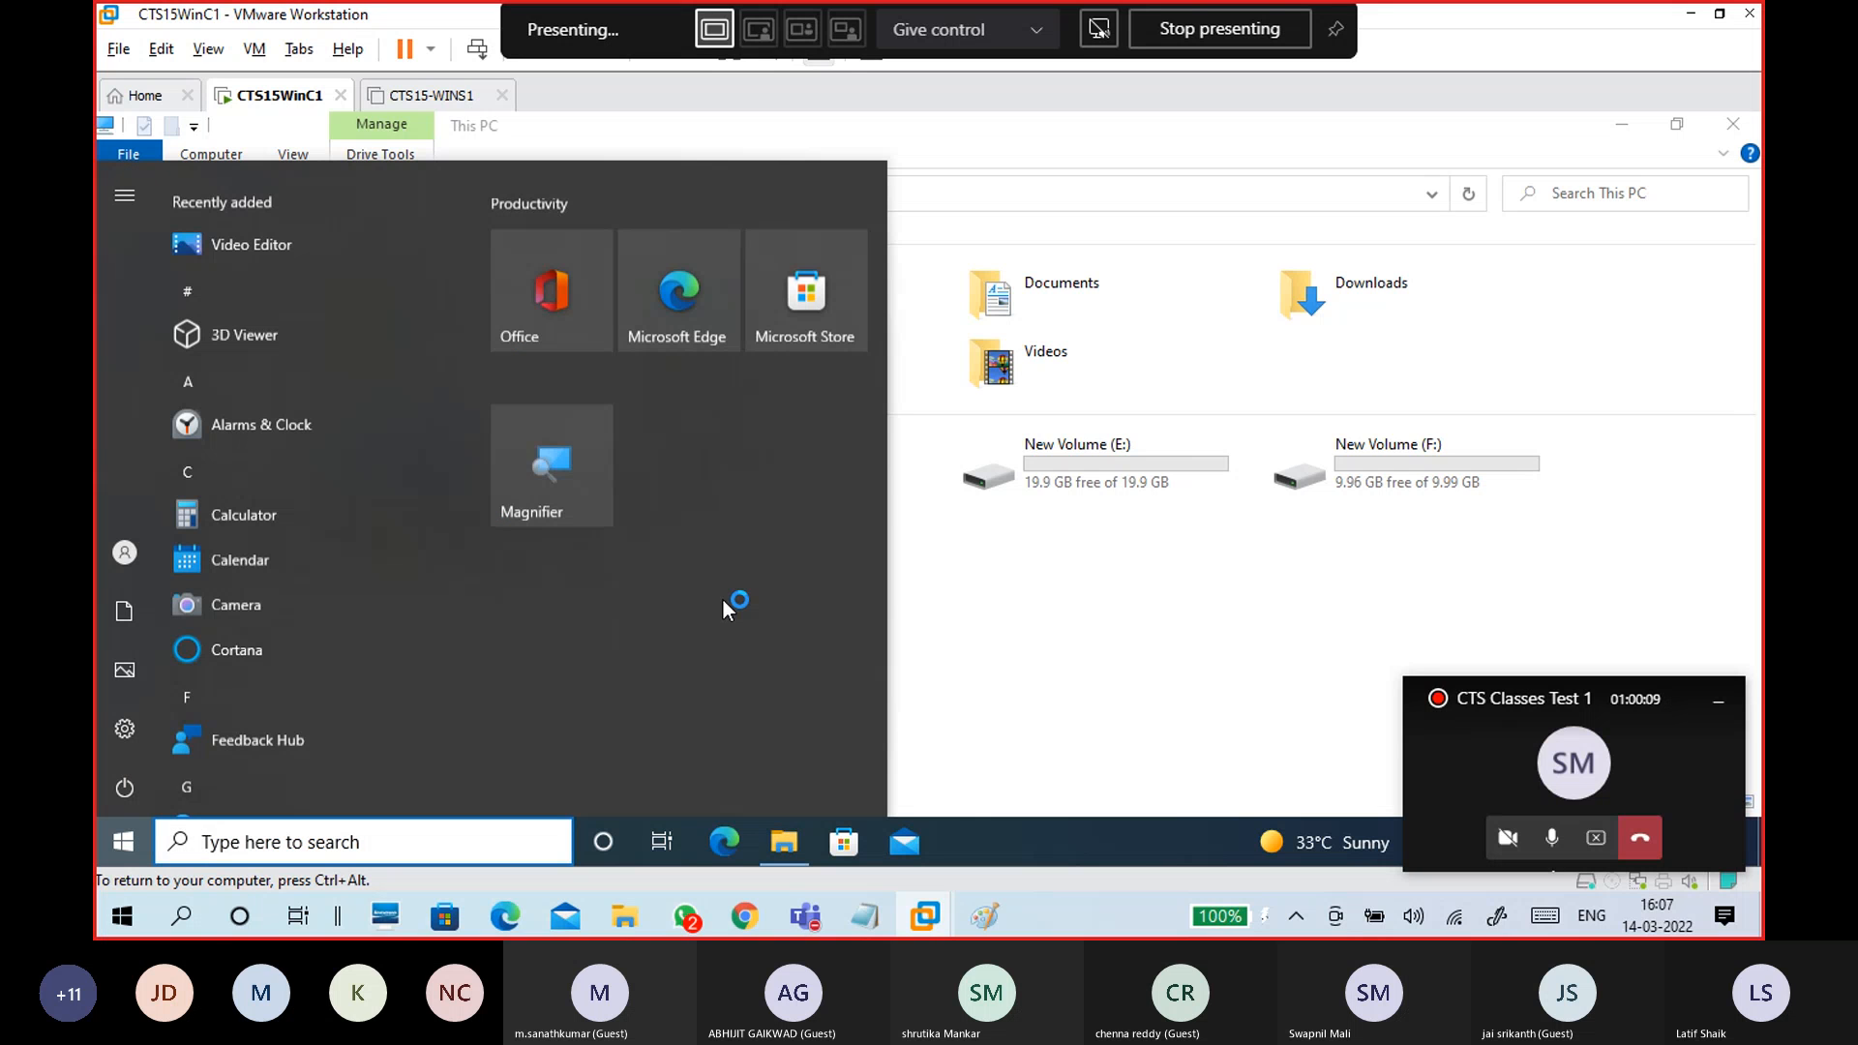
{"action": "left_click", "coordinate": [576, 503]}
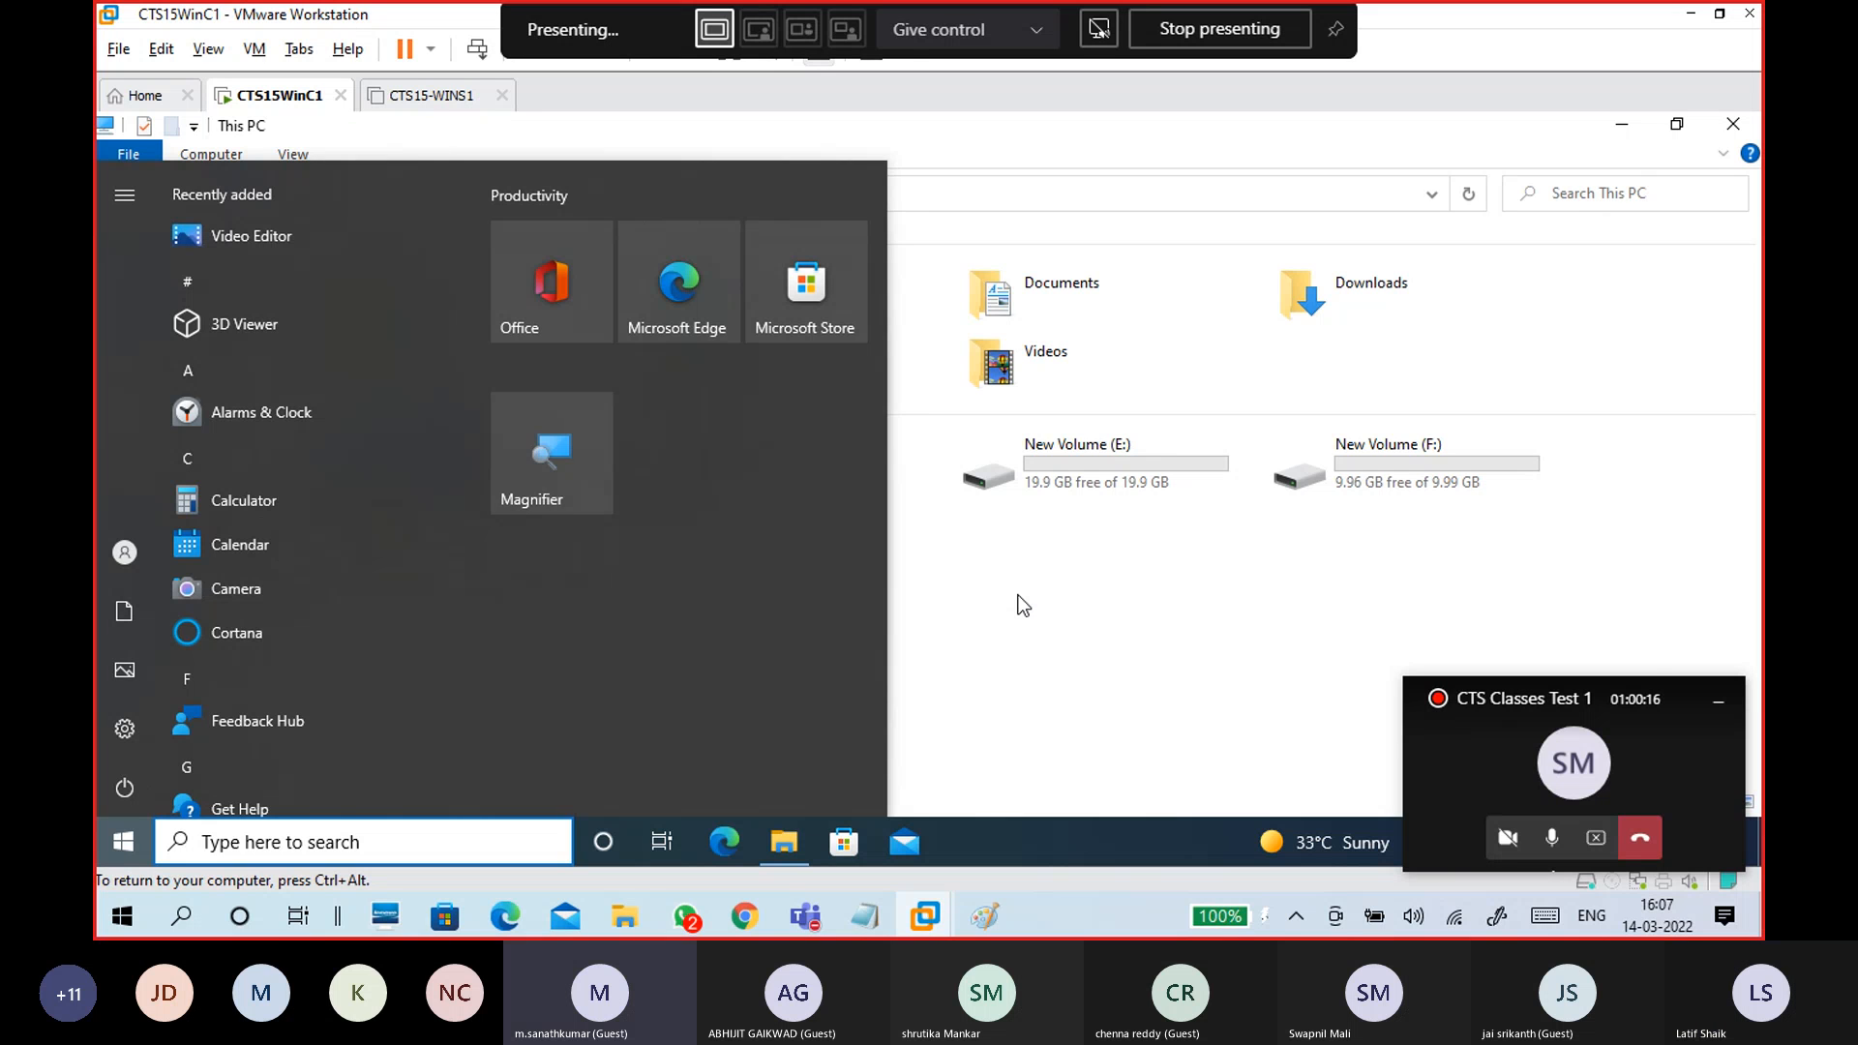
{"action": "left_click", "coordinate": [1021, 604]}
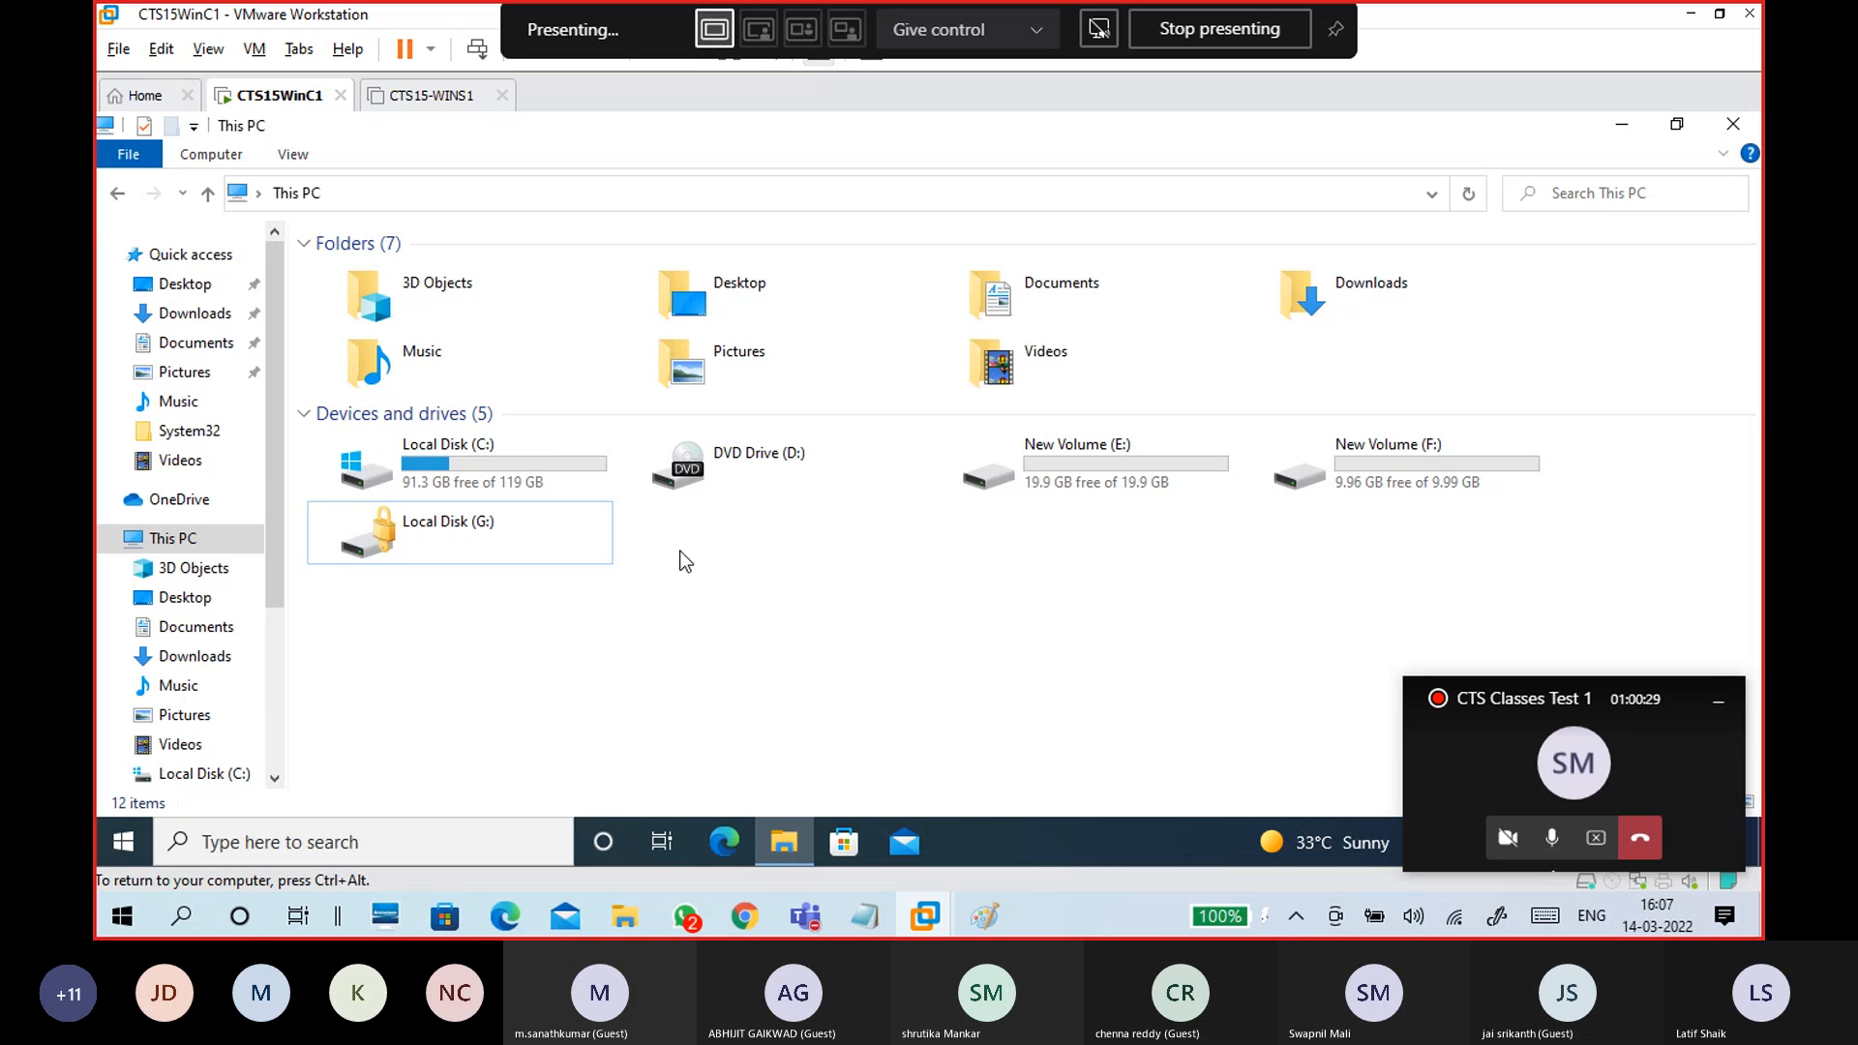
- Select Local Disk (G:), start Magnifier in the virtual machine and magnify the screen to 125%
{"action": "left_click", "coordinate": [570, 563]}
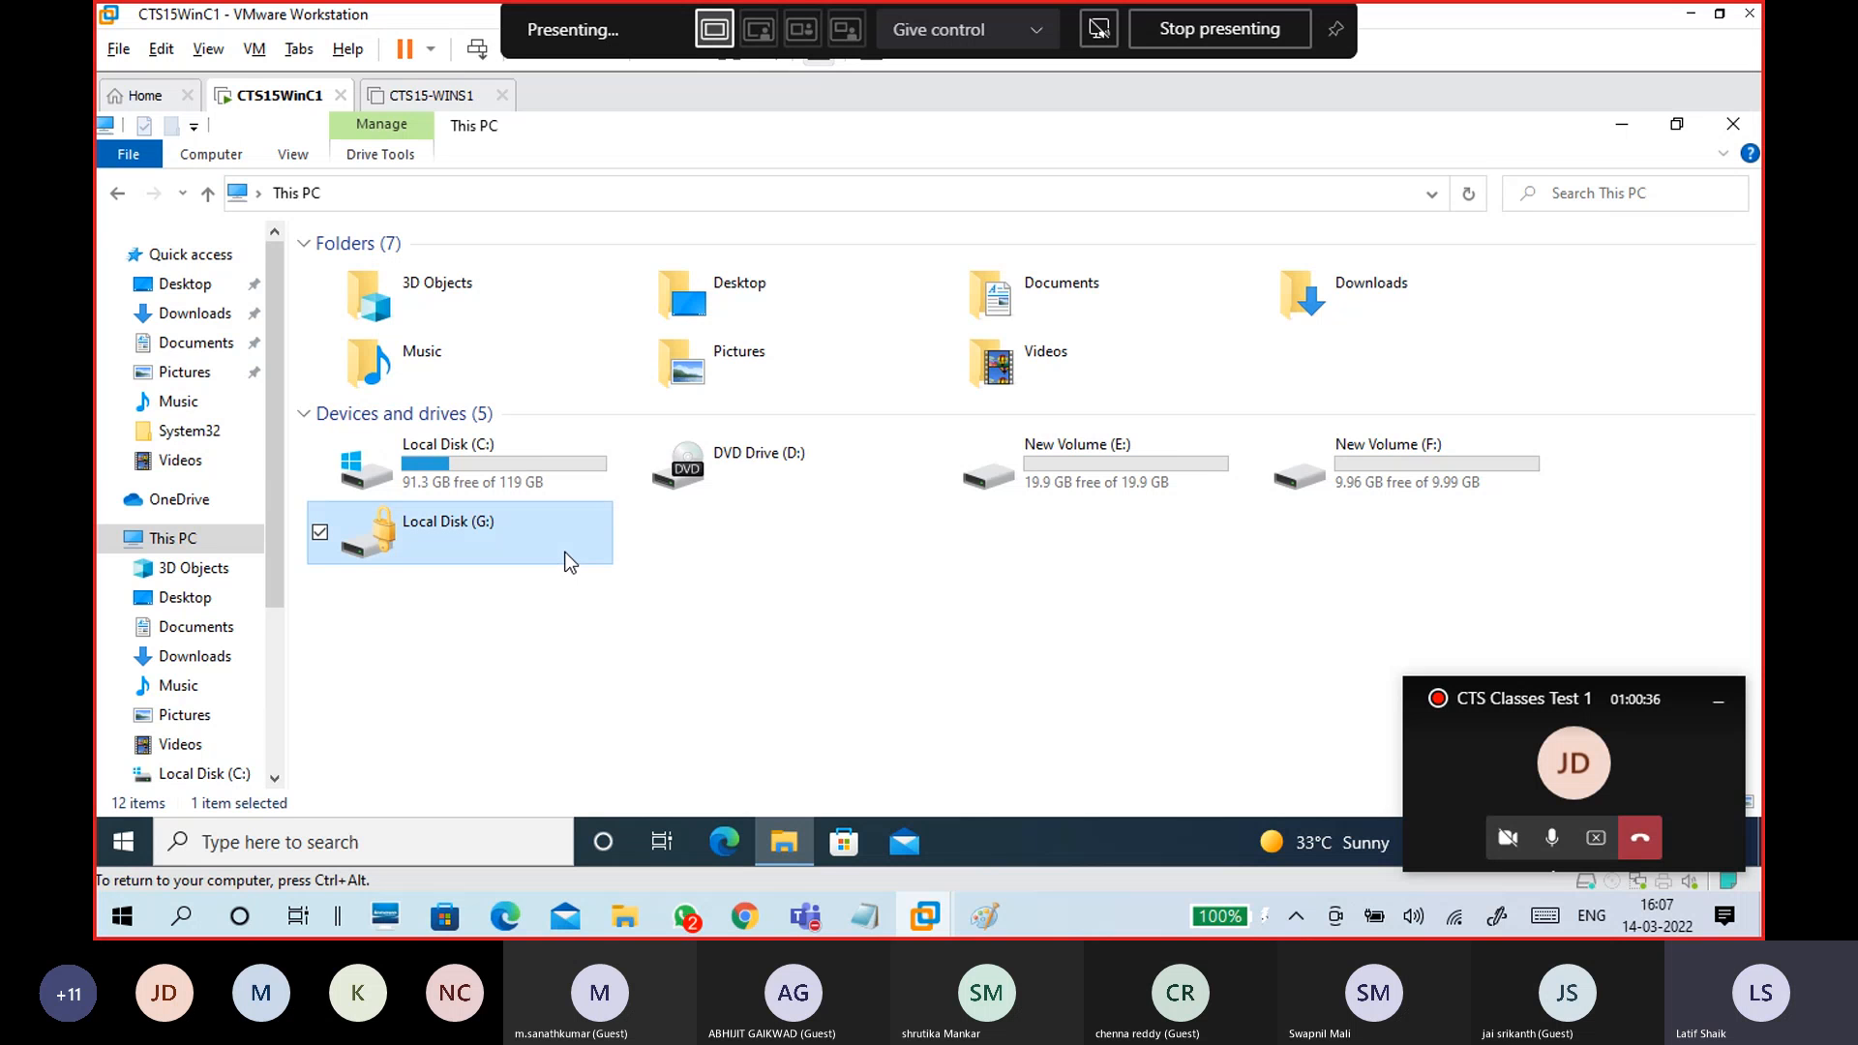
{"action": "key", "text": "super+plus"}
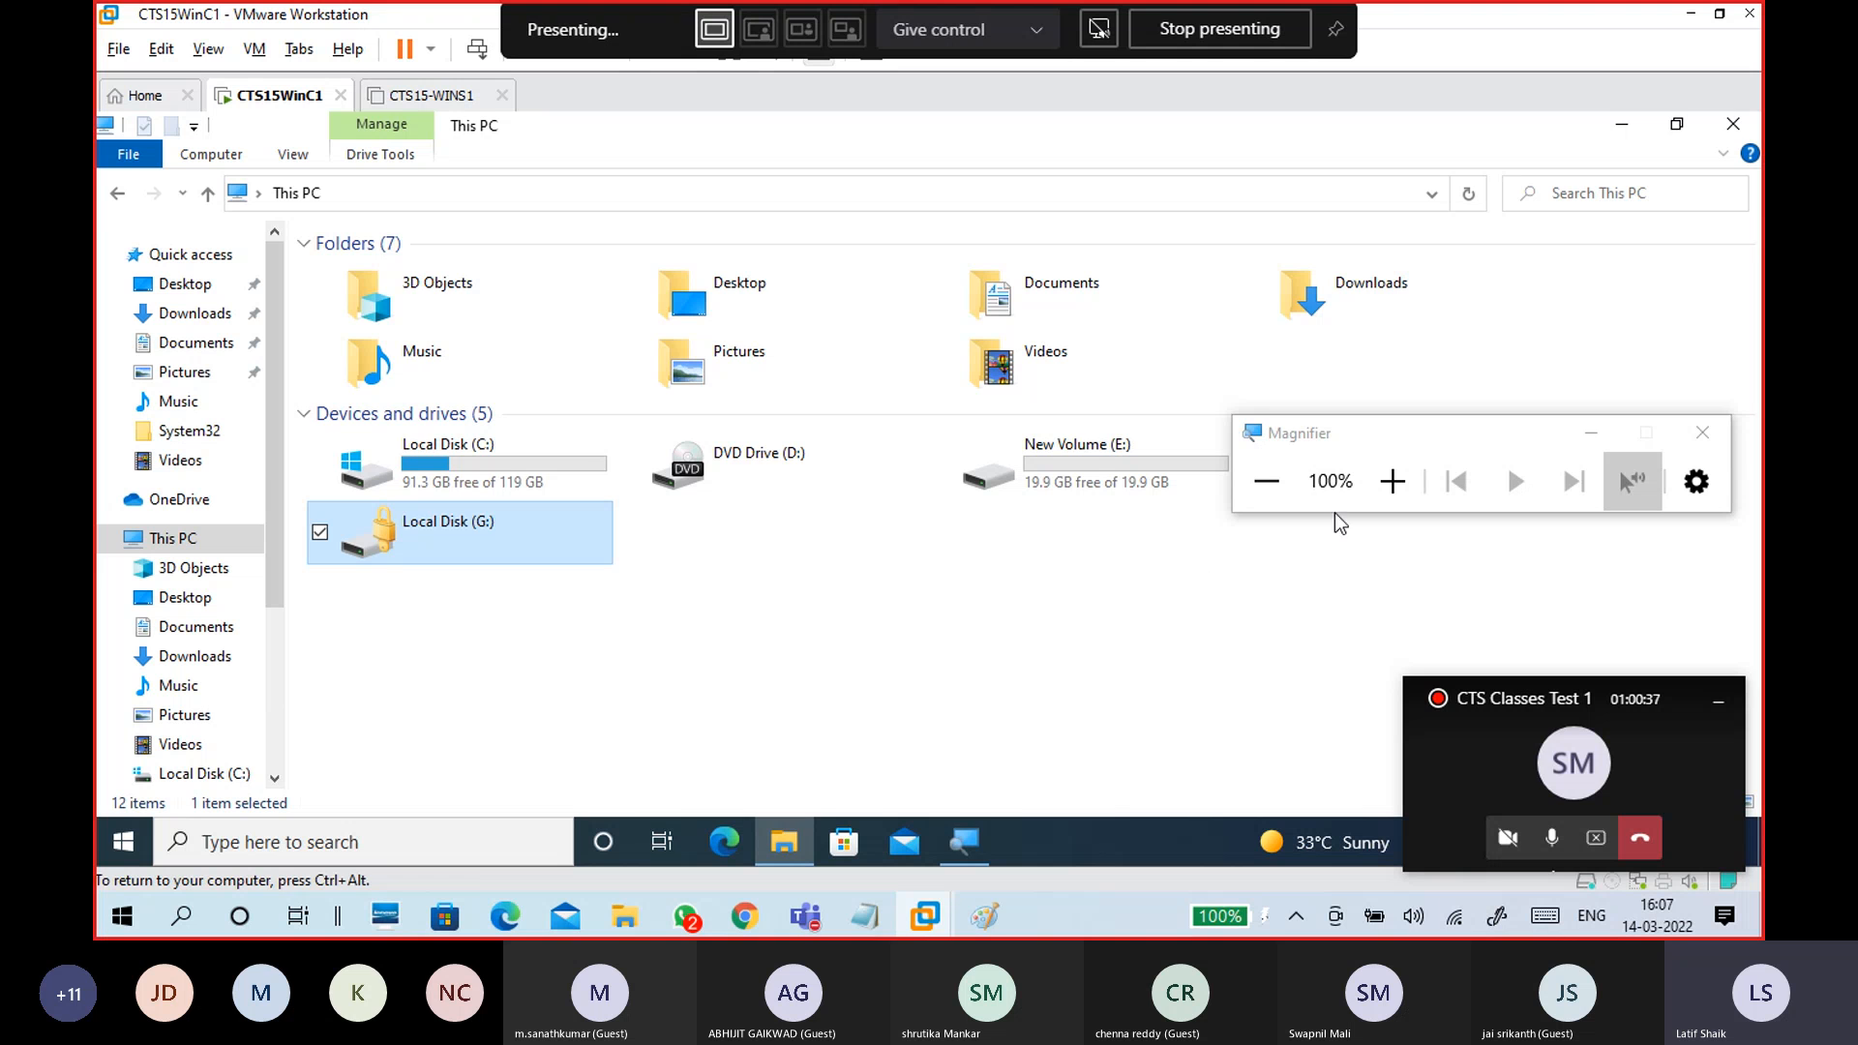
{"action": "left_click_drag", "start_coordinate": [1362, 436], "coordinate": [1398, 547]}
{"action": "left_click", "coordinate": [1418, 600]}
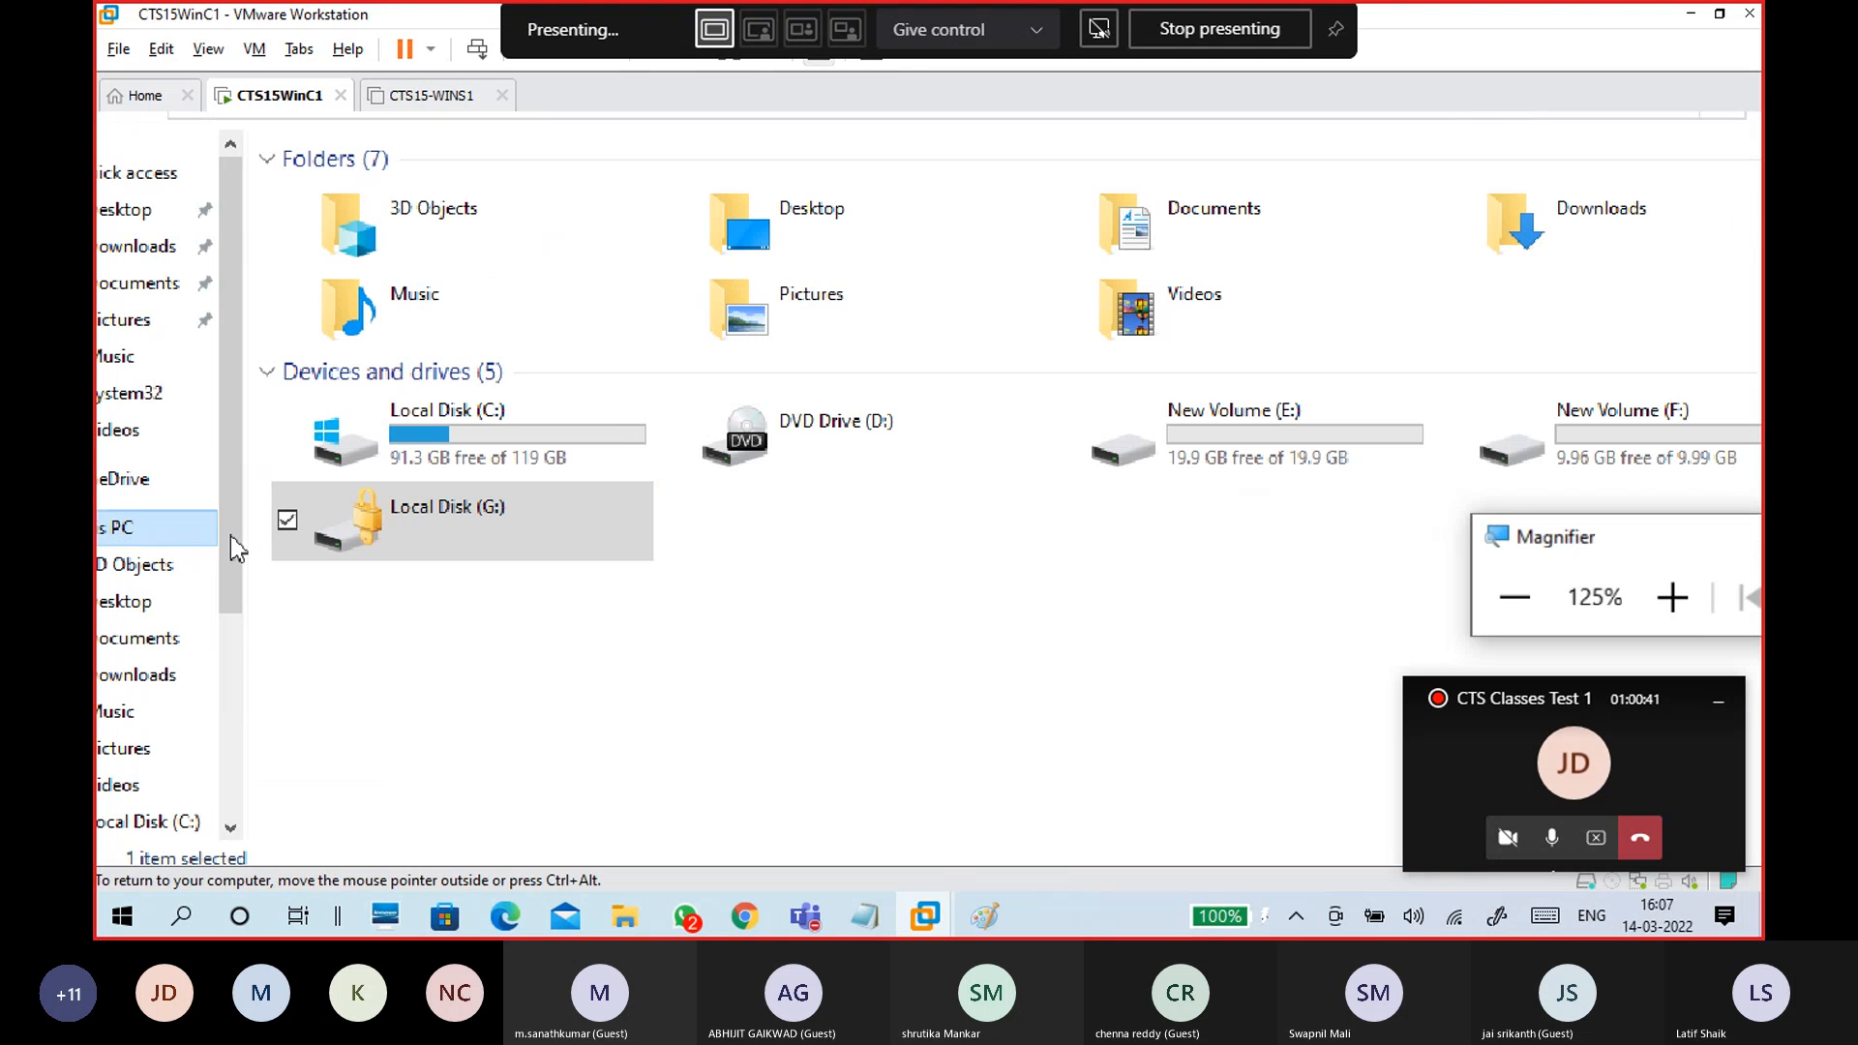
- Open the locked Local Disk (G:) to bring up its BitLocker password prompt
{"action": "left_click", "coordinate": [379, 501]}
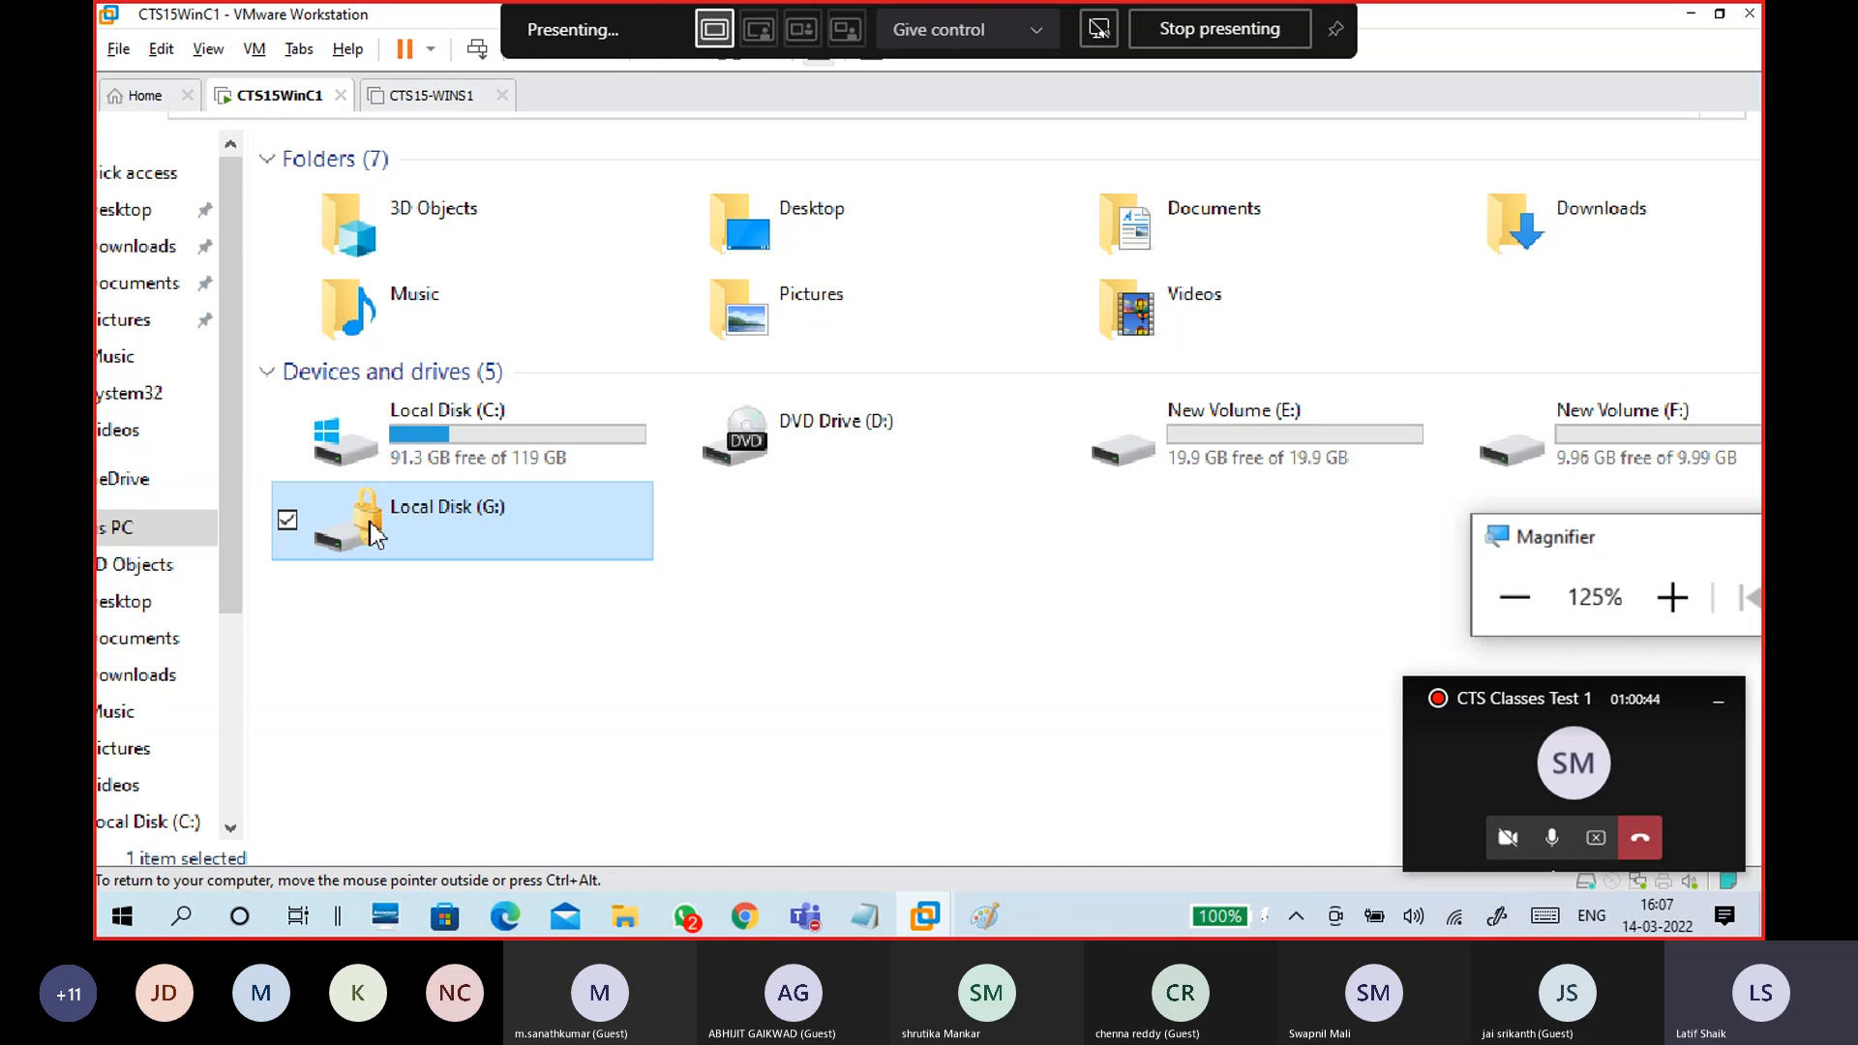
{"action": "double_click", "coordinate": [370, 525]}
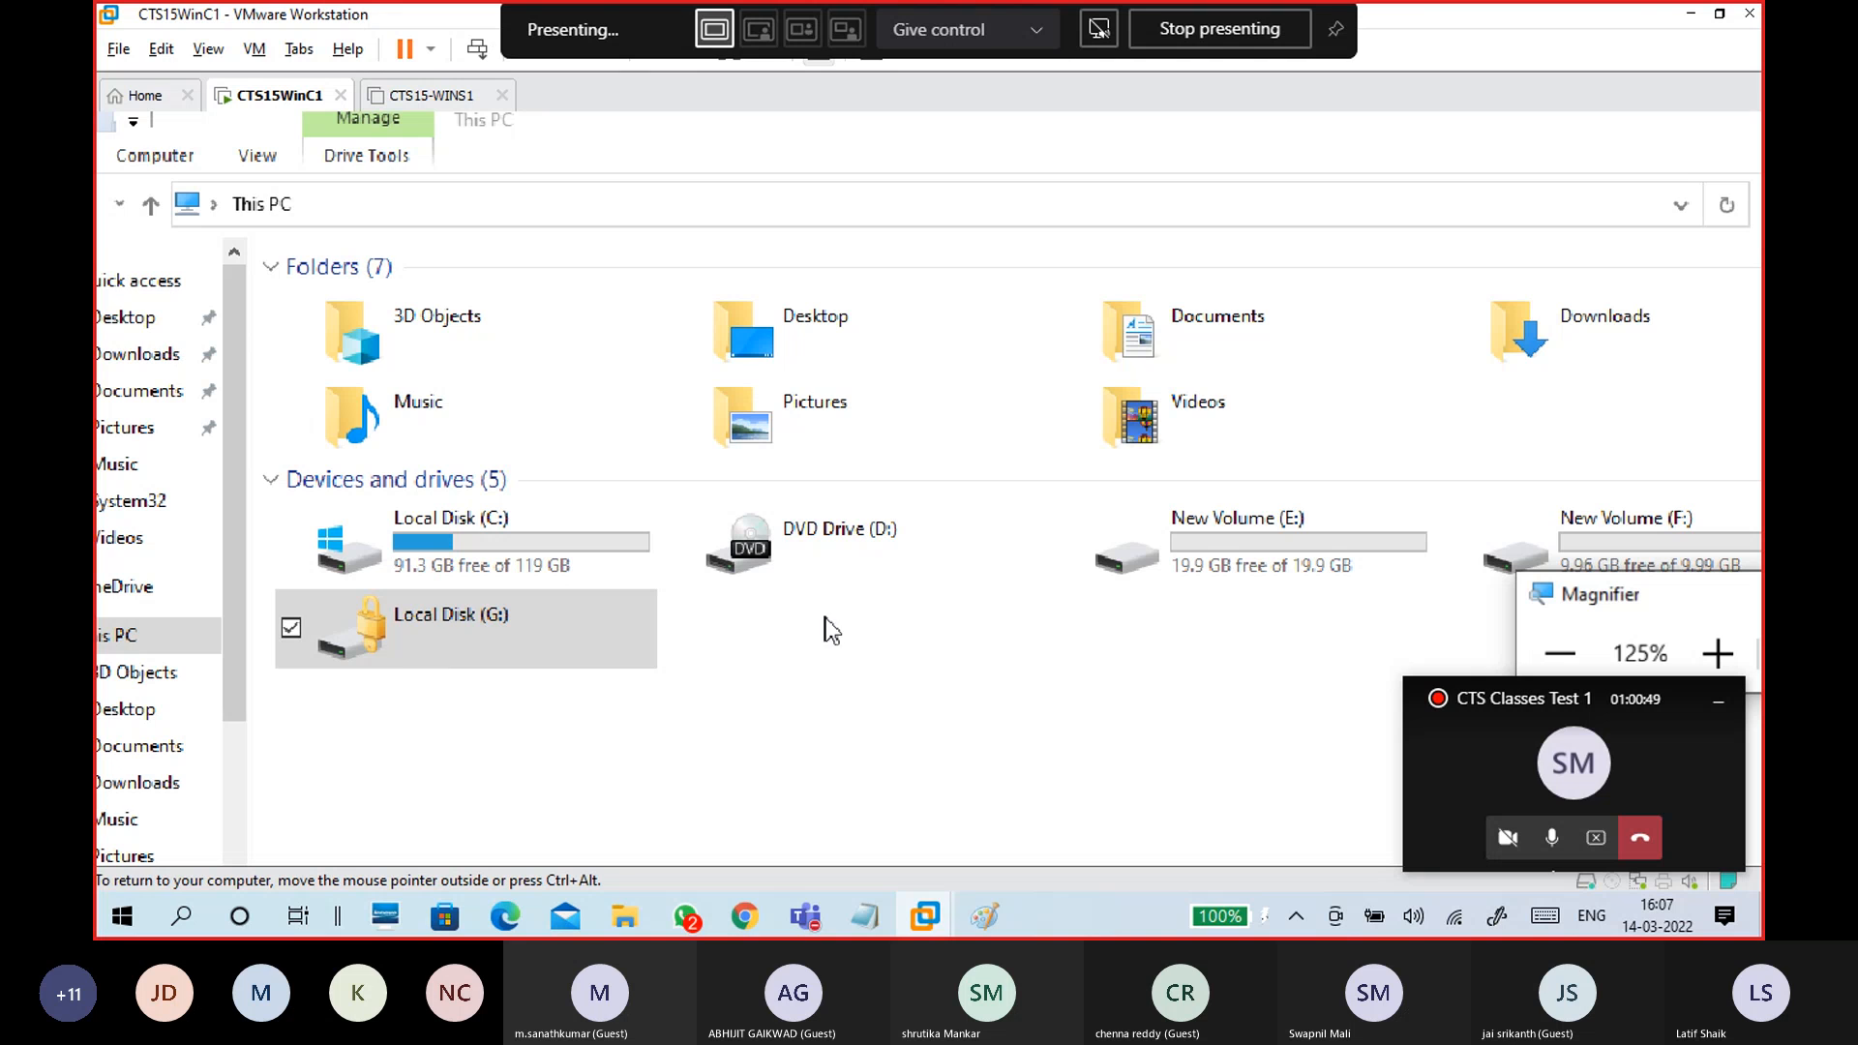
{"action": "left_click", "coordinate": [444, 642]}
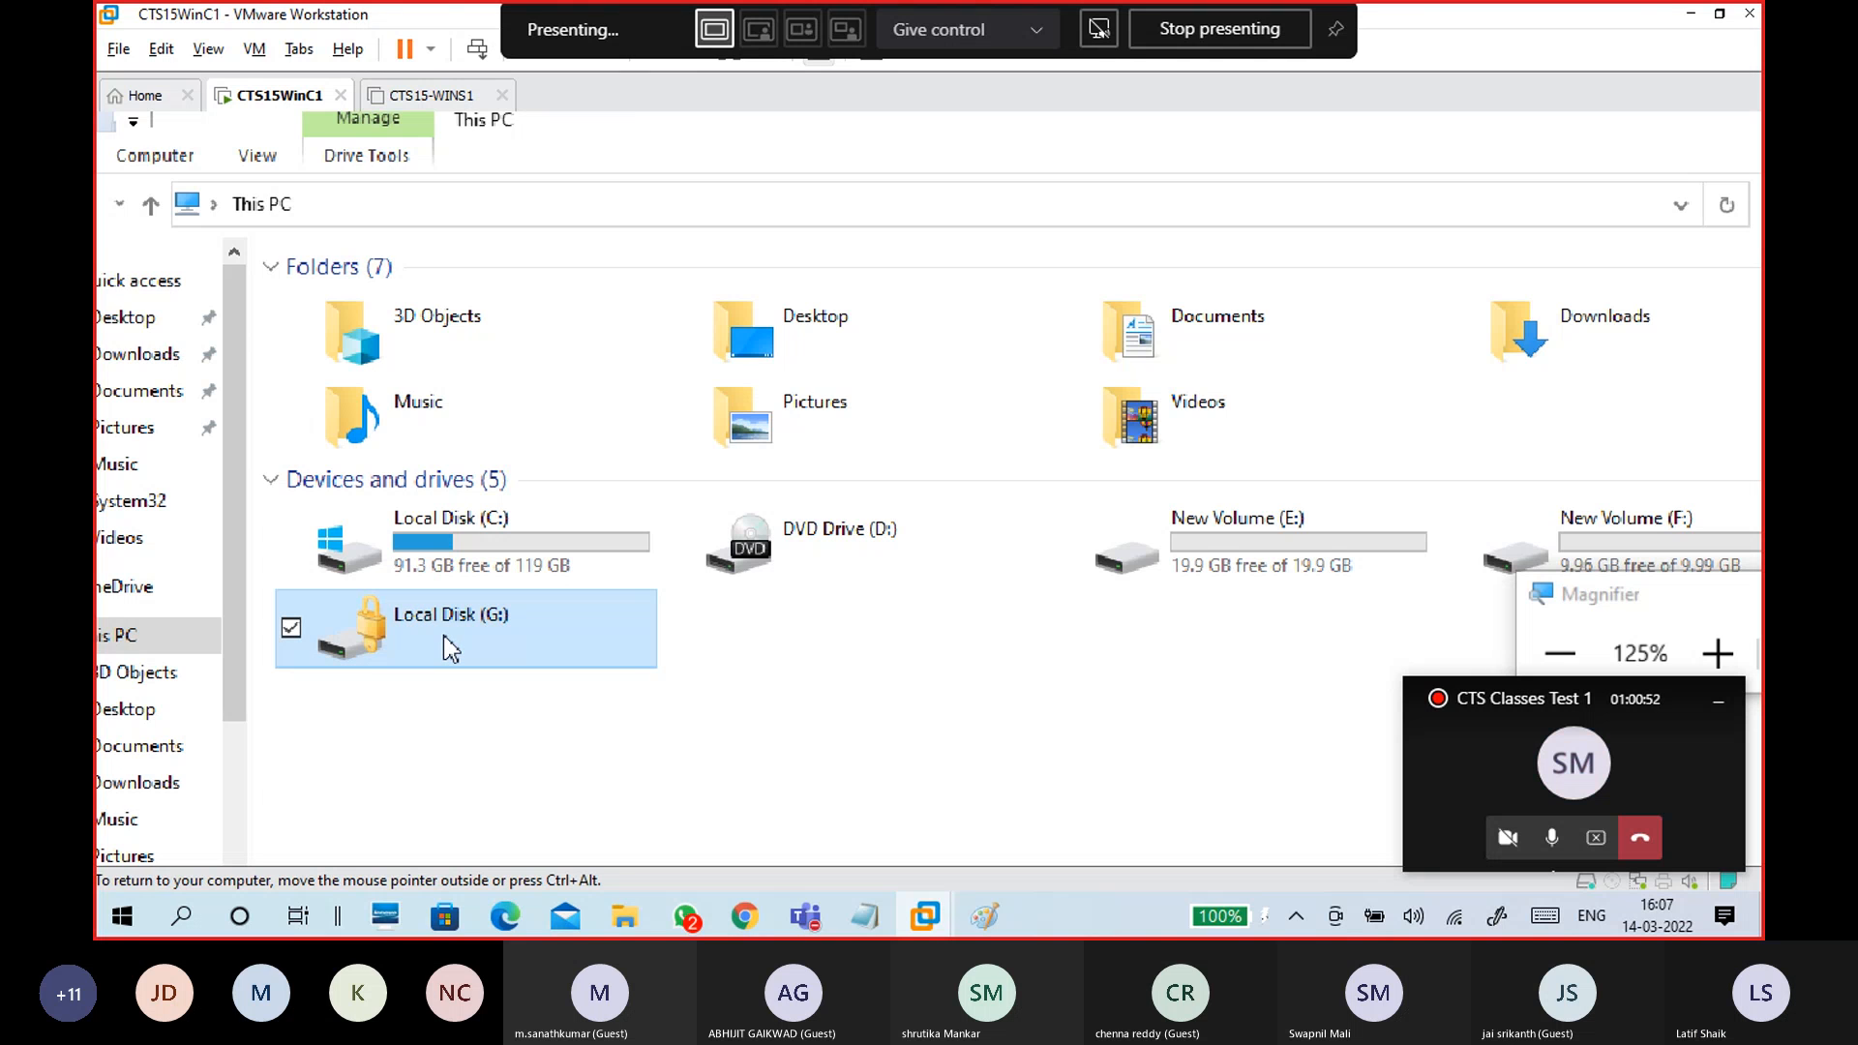
{"action": "double_click", "coordinate": [448, 646]}
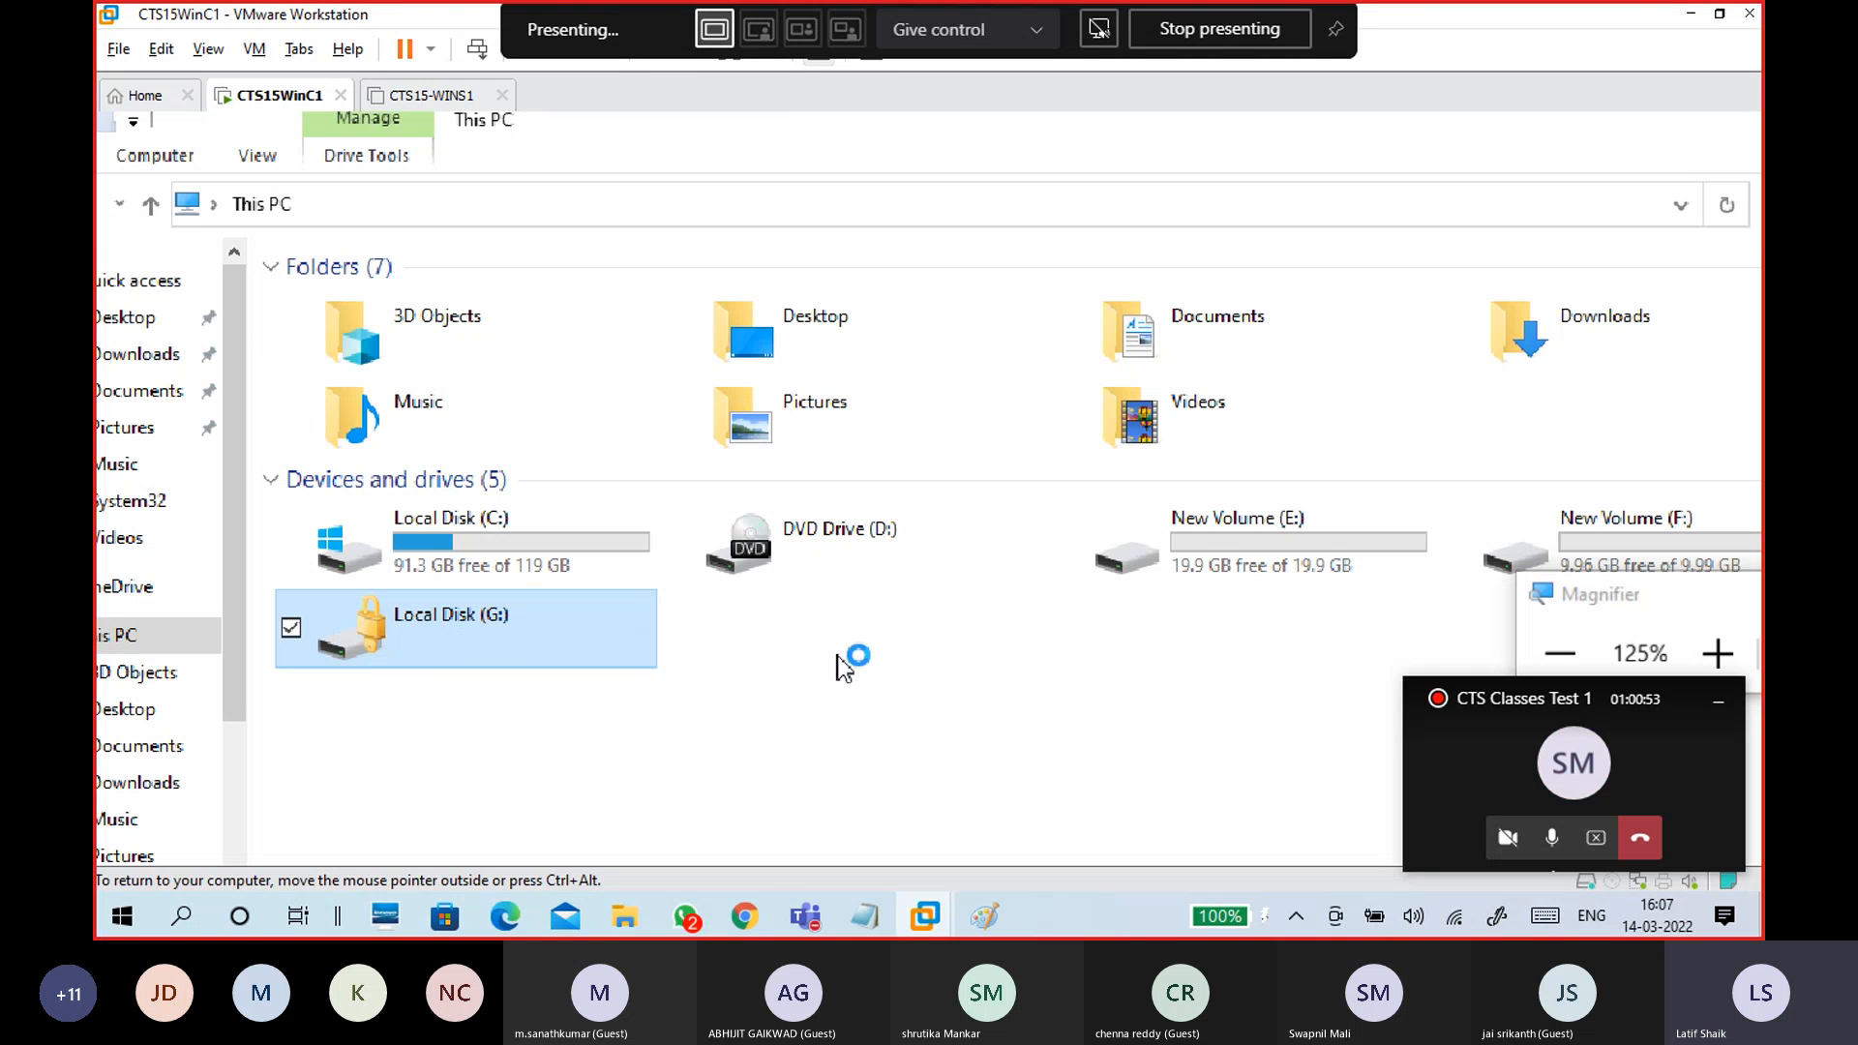
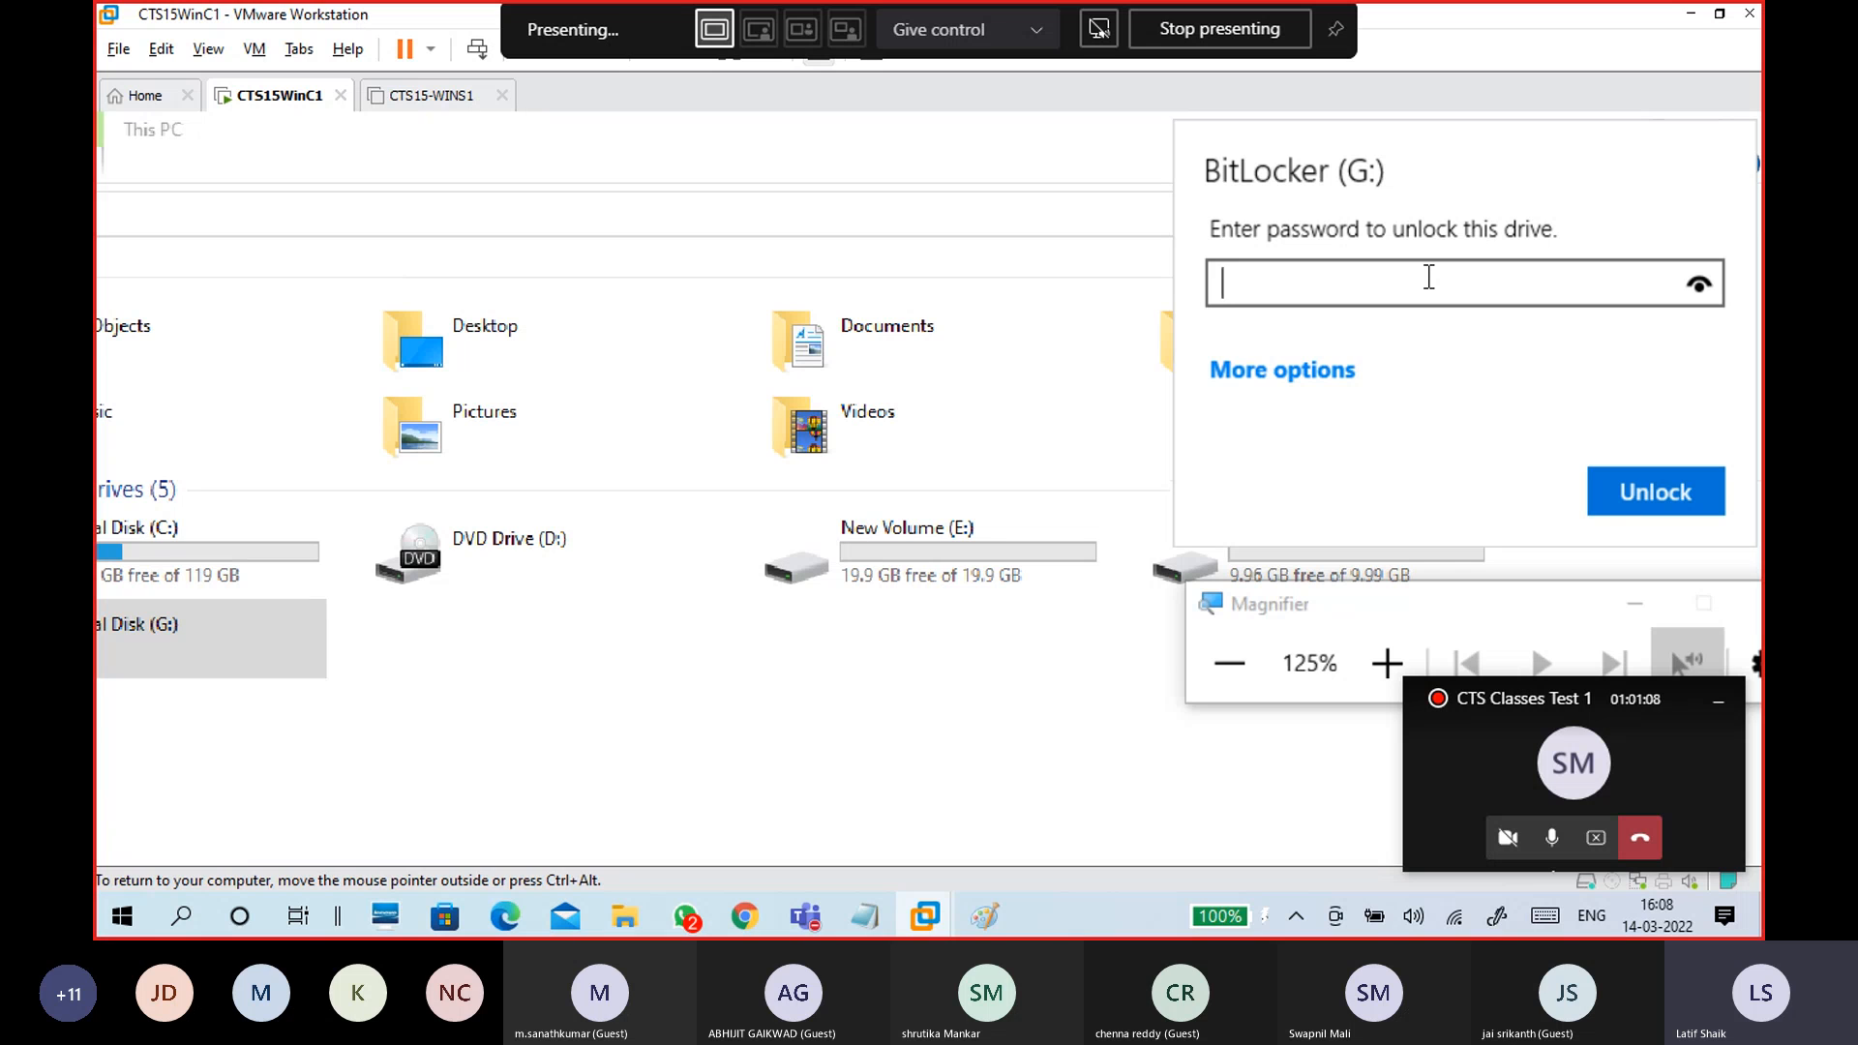
- Enter the unlock password for drive G:, expand the additional unlock options and move the Magnifier window clear of the prompt
{"action": "type", "text": "••••••••"}
{"action": "left_click", "coordinate": [1699, 283]}
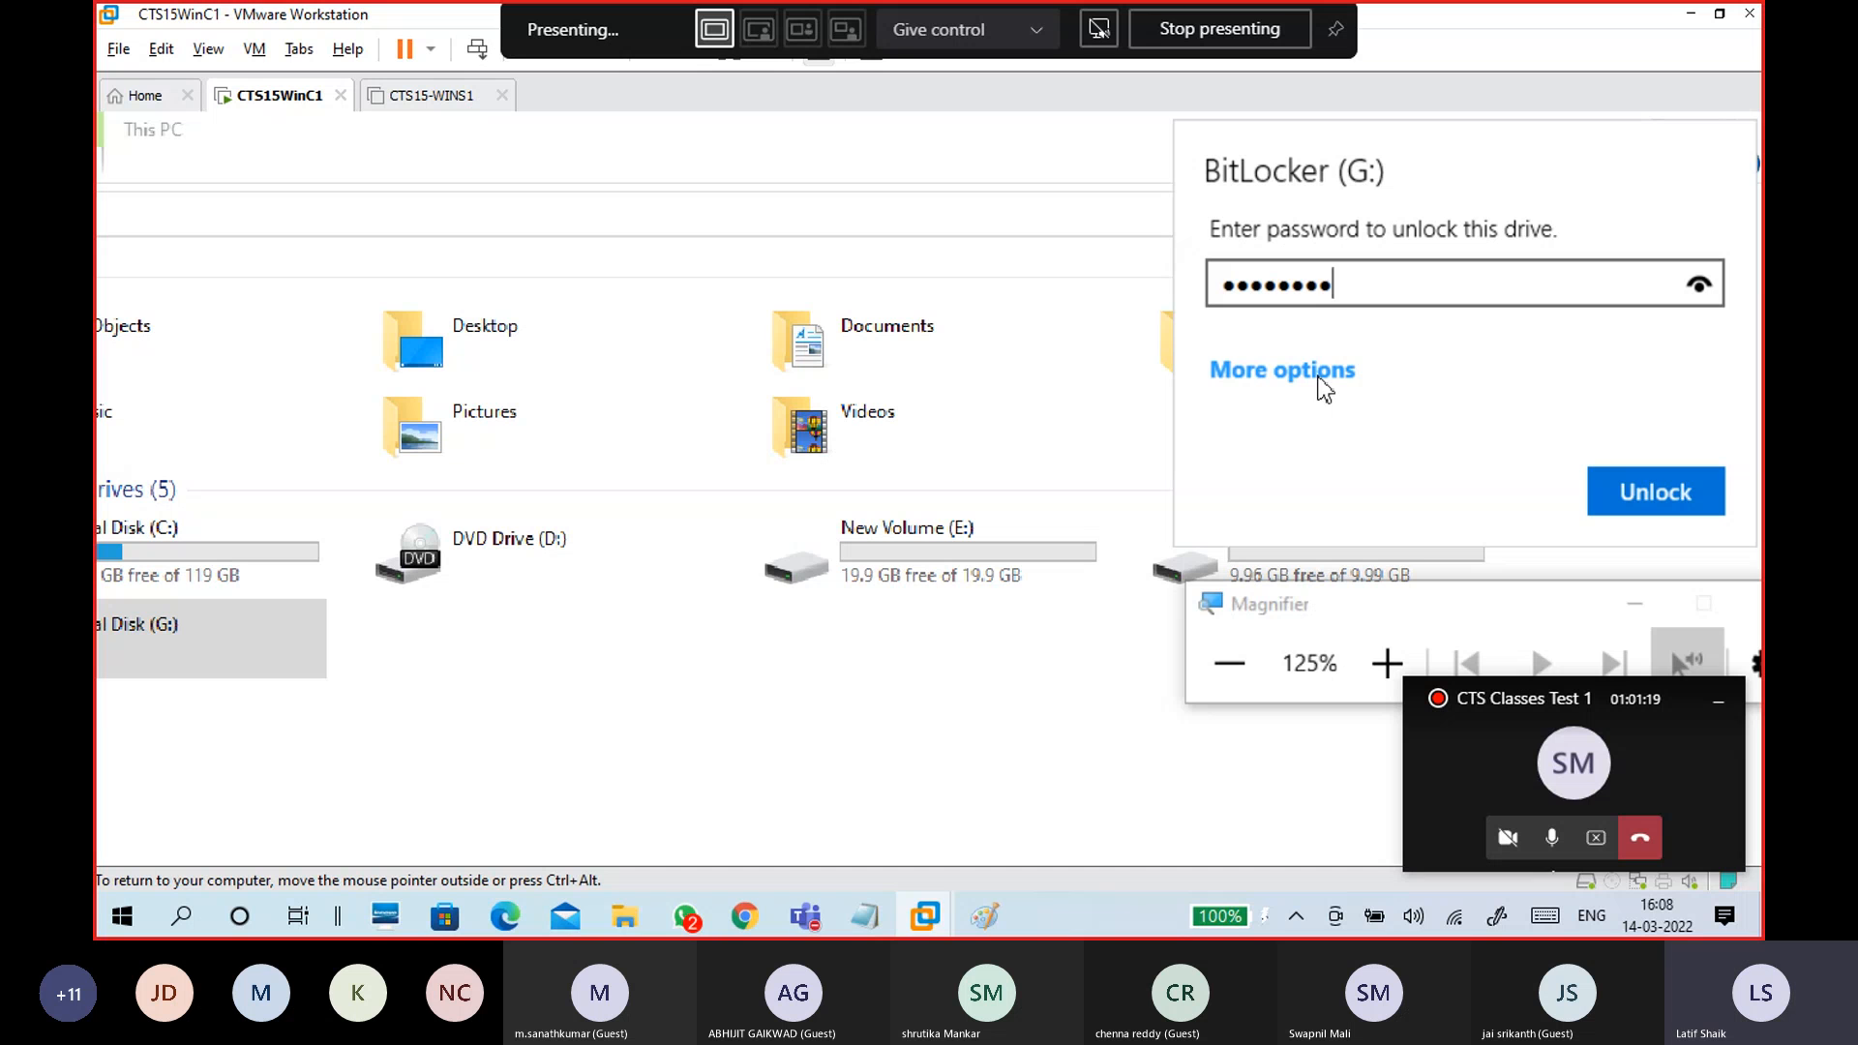
{"action": "left_click", "coordinate": [1657, 508]}
{"action": "left_click", "coordinate": [1276, 371]}
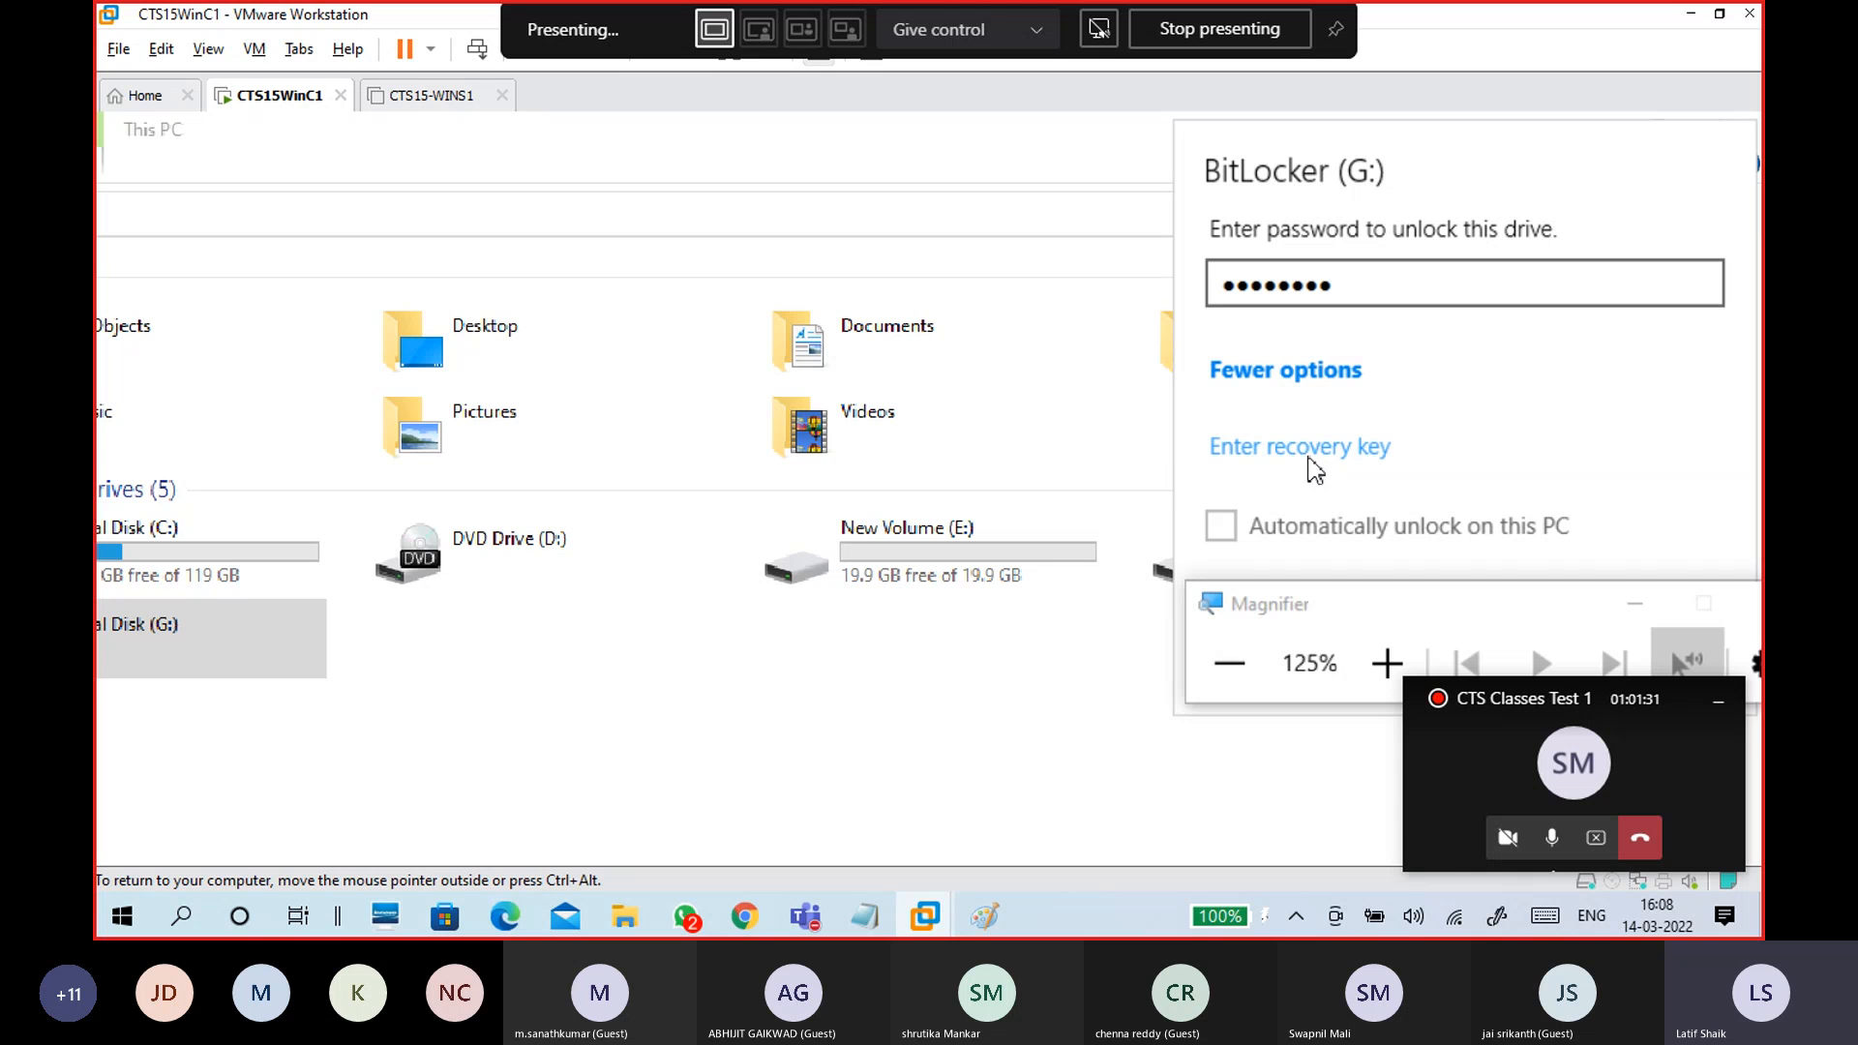
{"action": "left_click", "coordinate": [1364, 288]}
{"action": "left_click_drag", "start_coordinate": [1511, 584], "coordinate": [891, 278]}
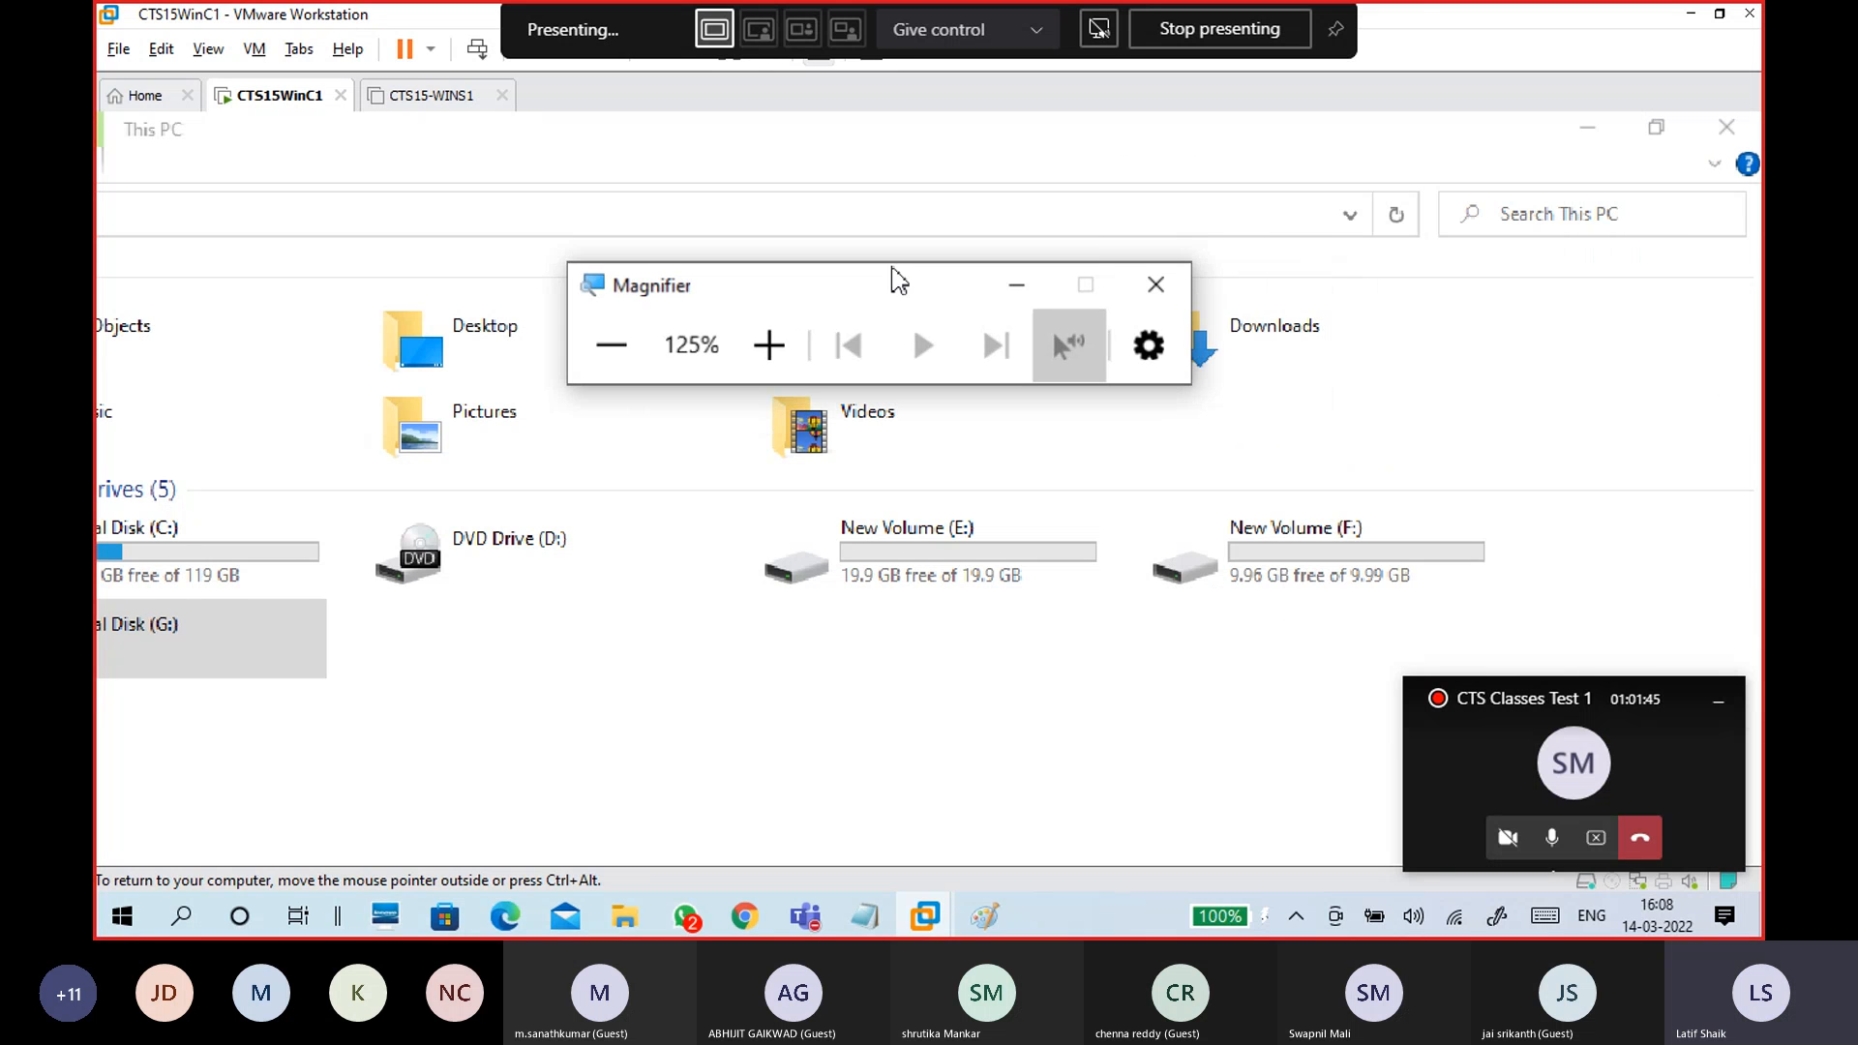
- Reopen the BitLocker prompt for drive G:, enter the drive password and unlock the drive
{"action": "double_click", "coordinate": [551, 569]}
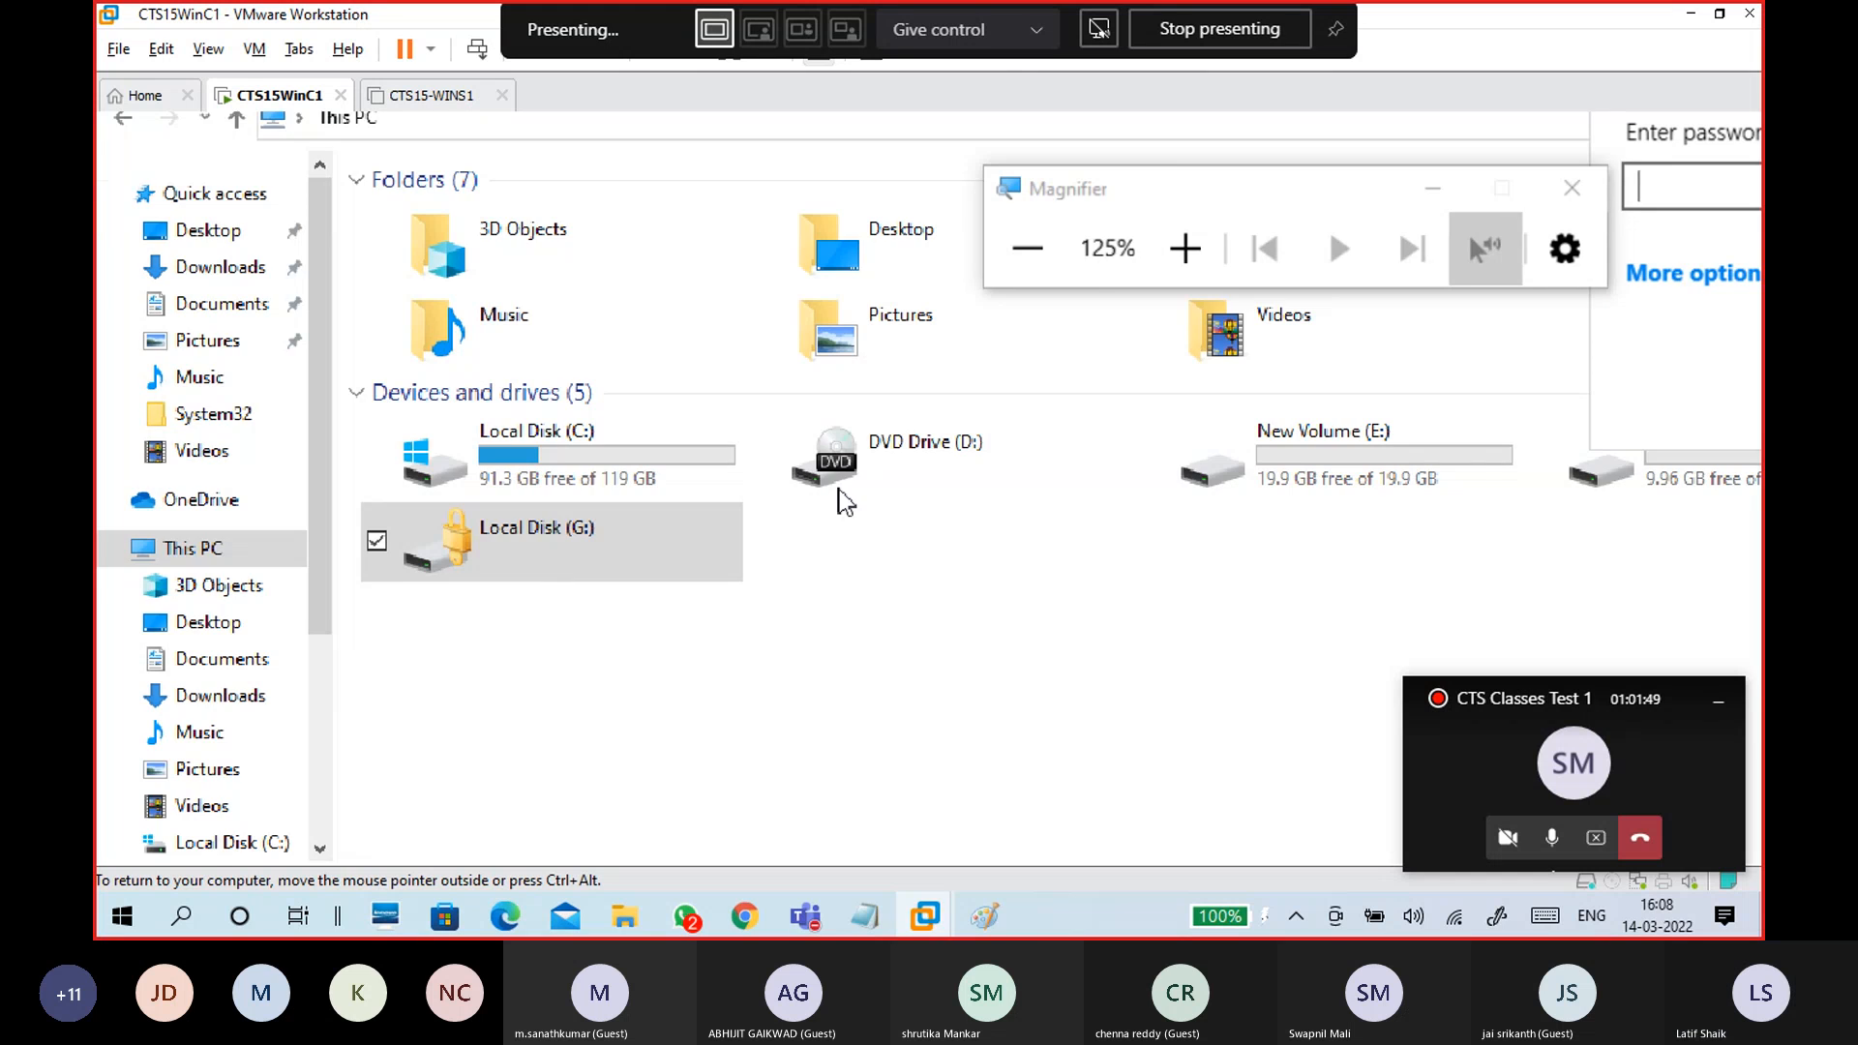
{"action": "type", "text": "•••••"}
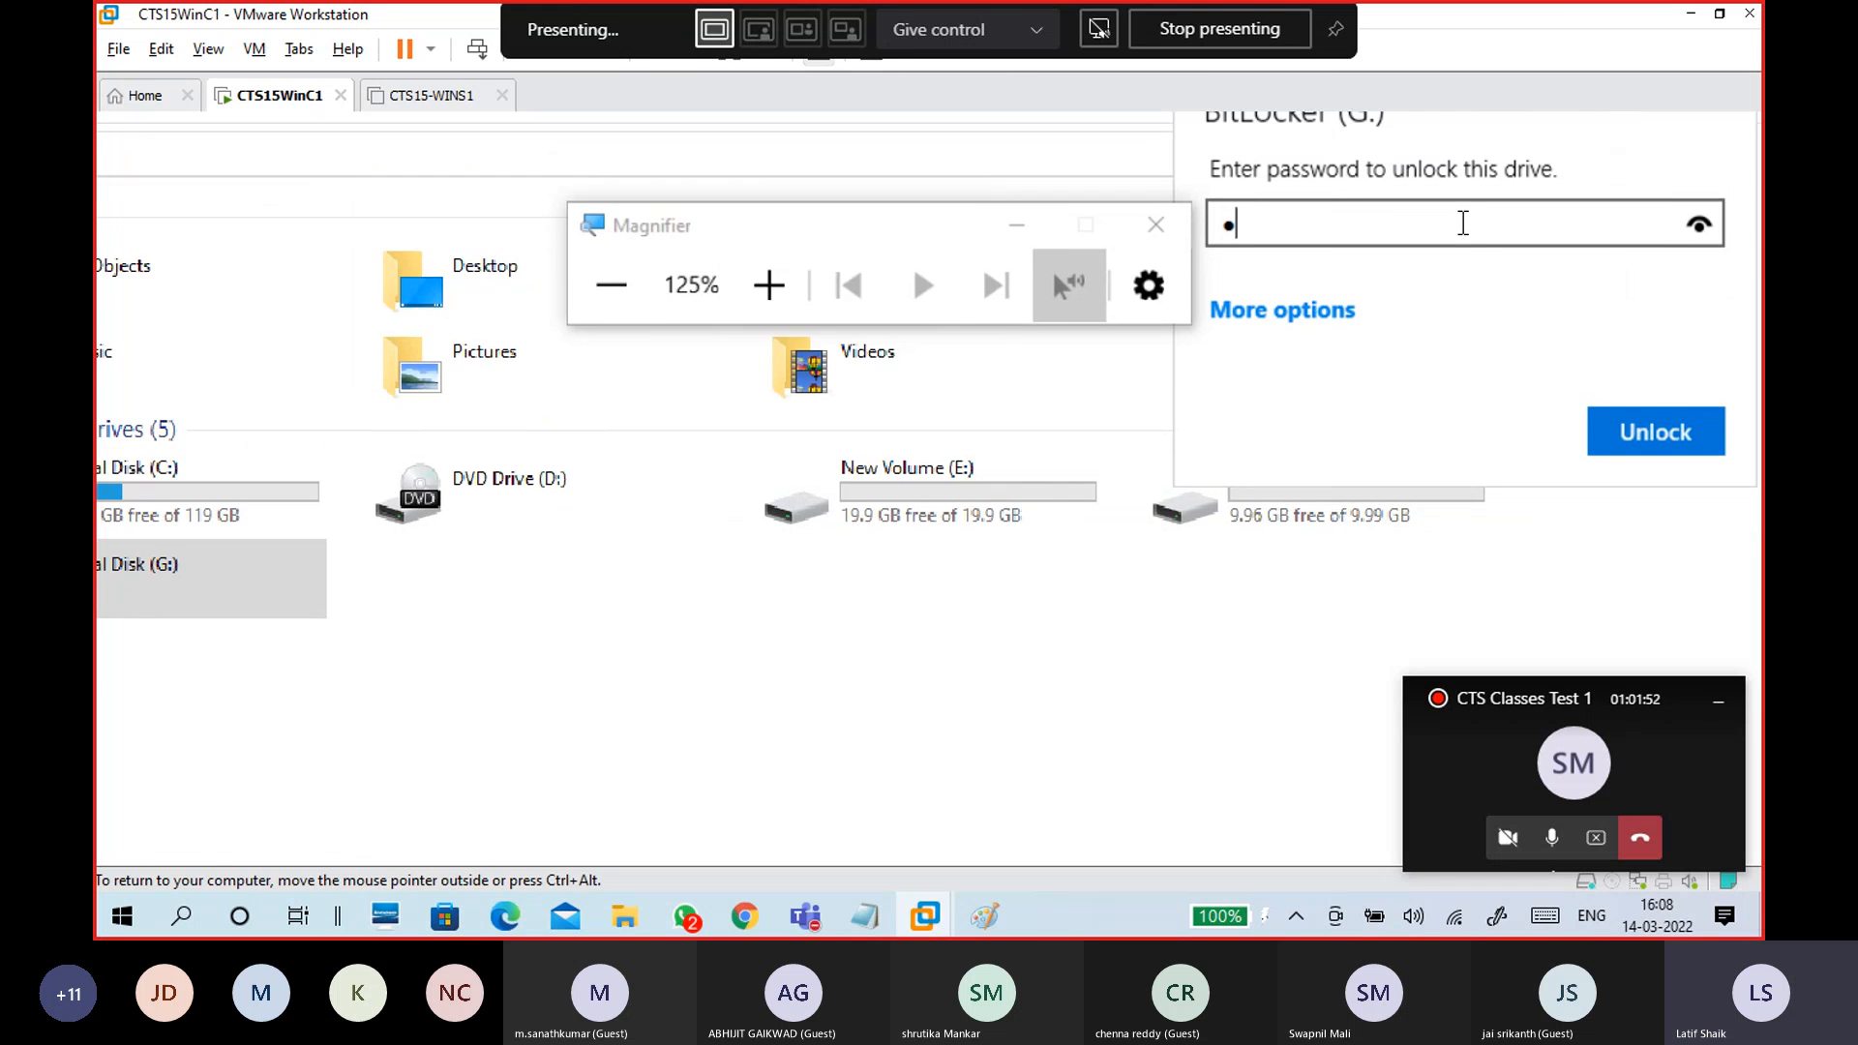
{"action": "type", "text": "•••"}
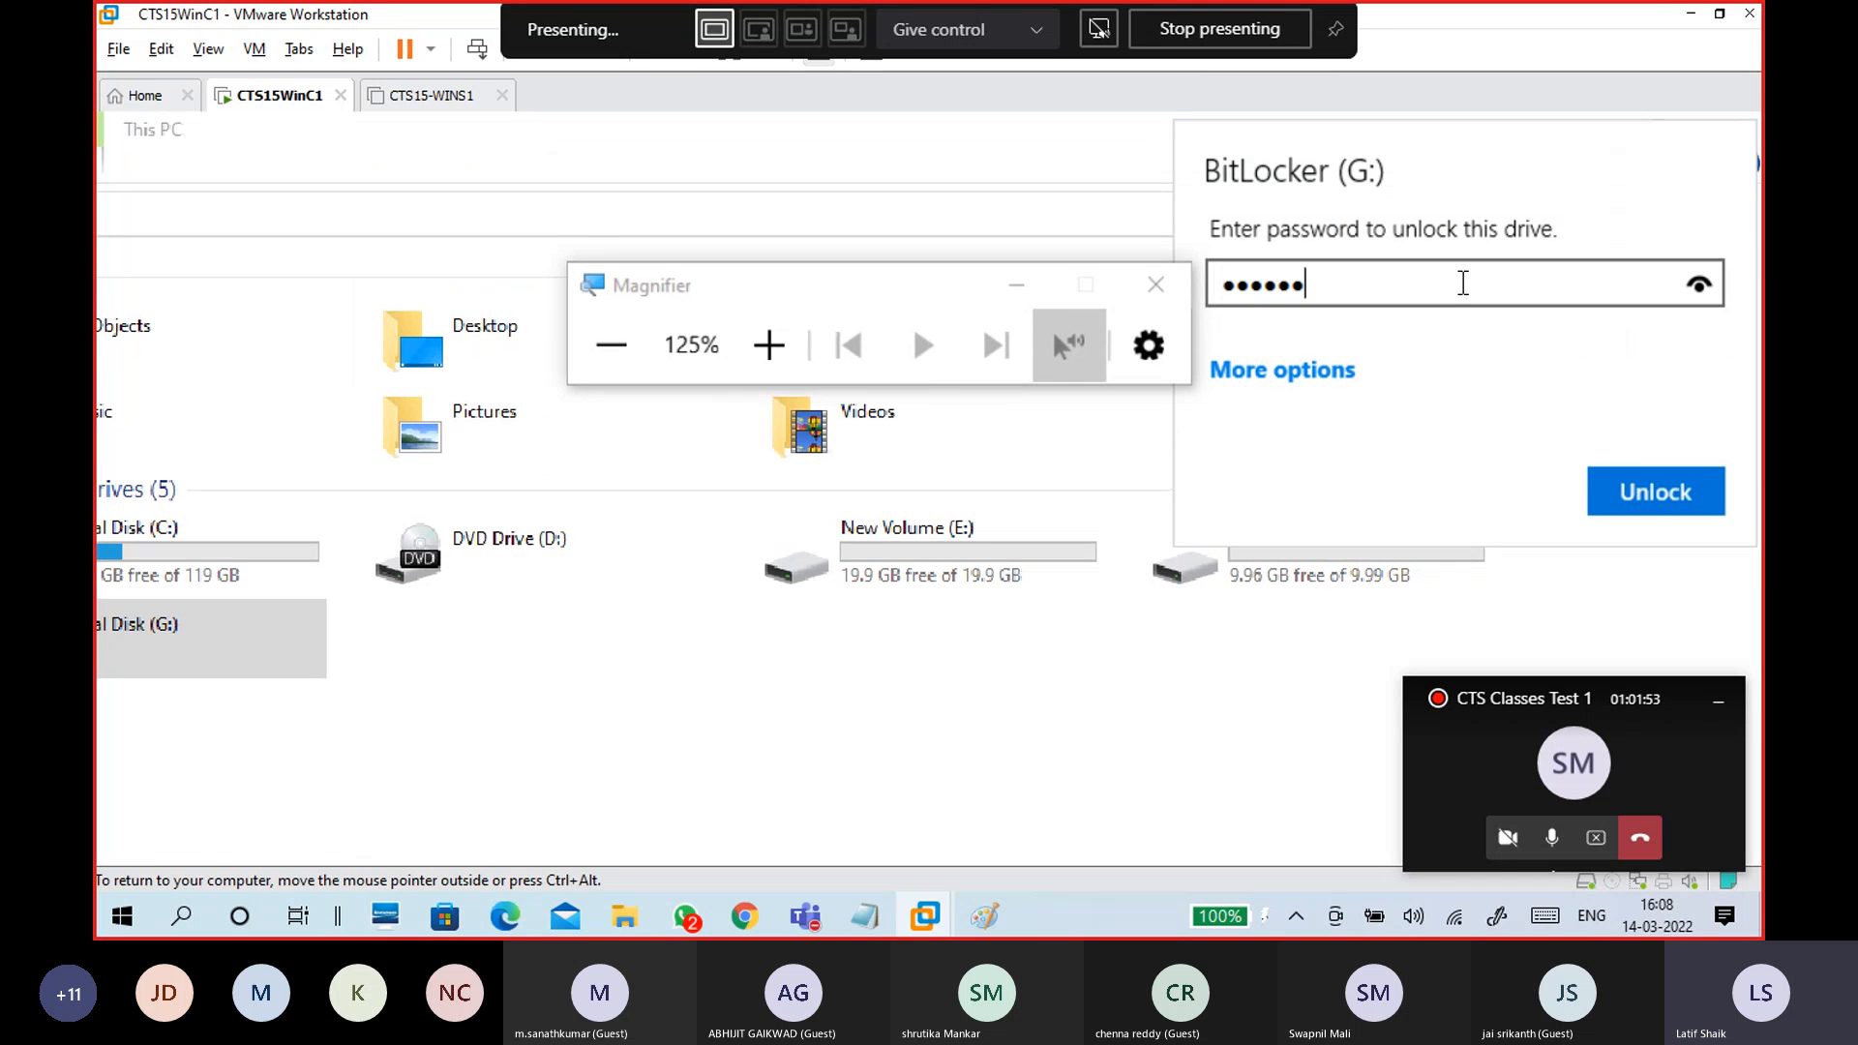
{"action": "left_click", "coordinate": [1694, 520]}
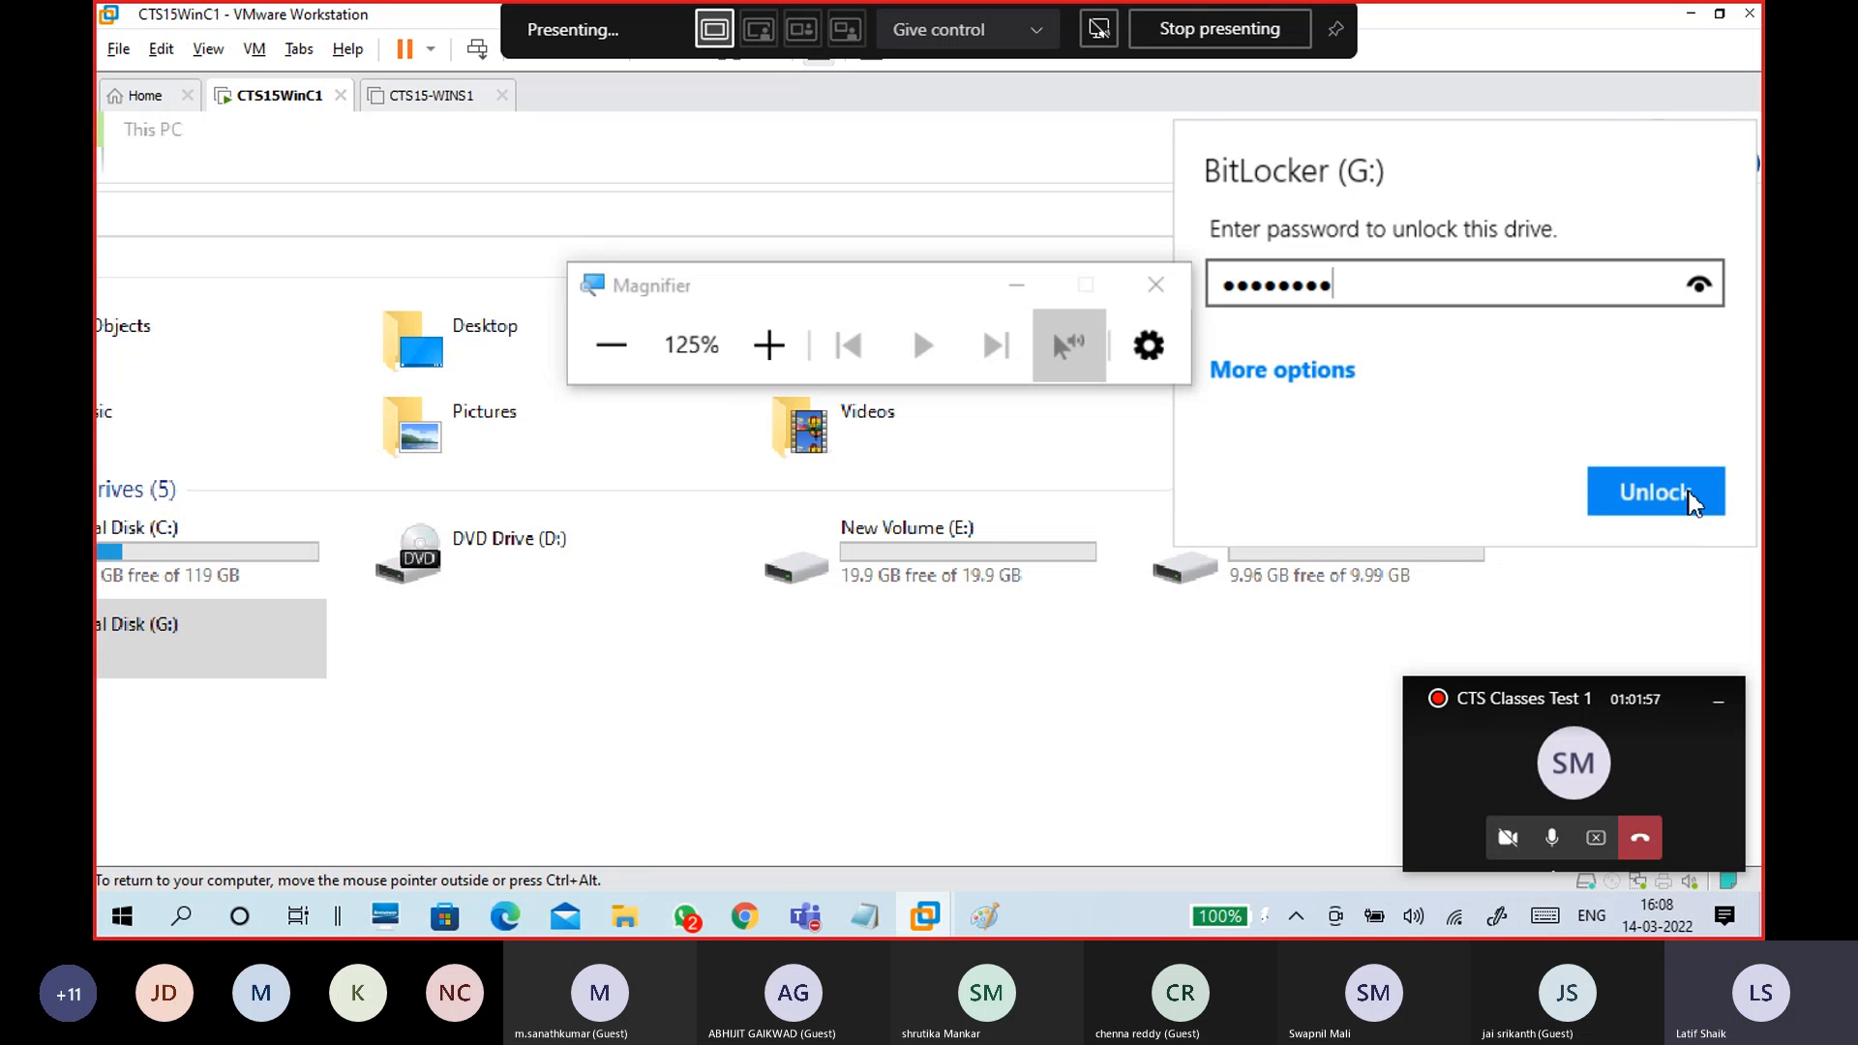
{"action": "left_click", "coordinate": [1693, 498]}
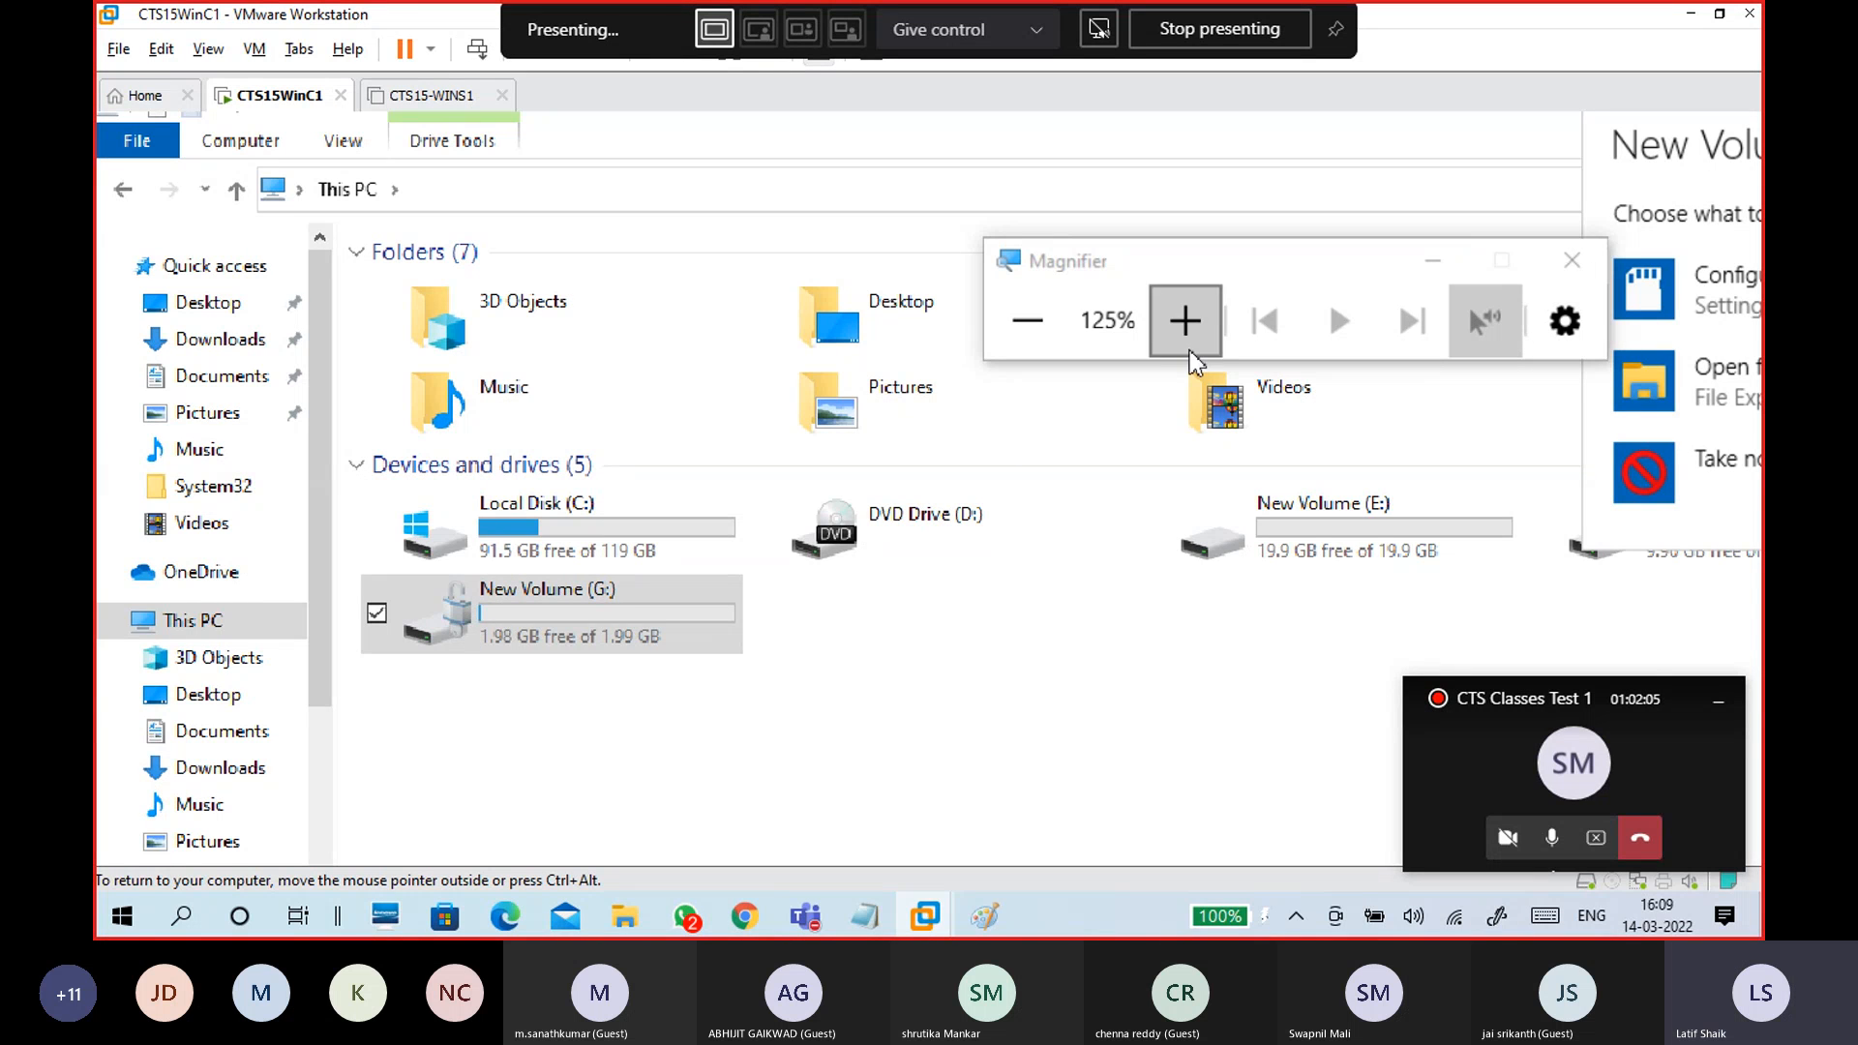
- Open the unlocked New Volume (G:) to view its files, set the magnification back to 100% and close File Explorer
{"action": "left_click", "coordinate": [1185, 321]}
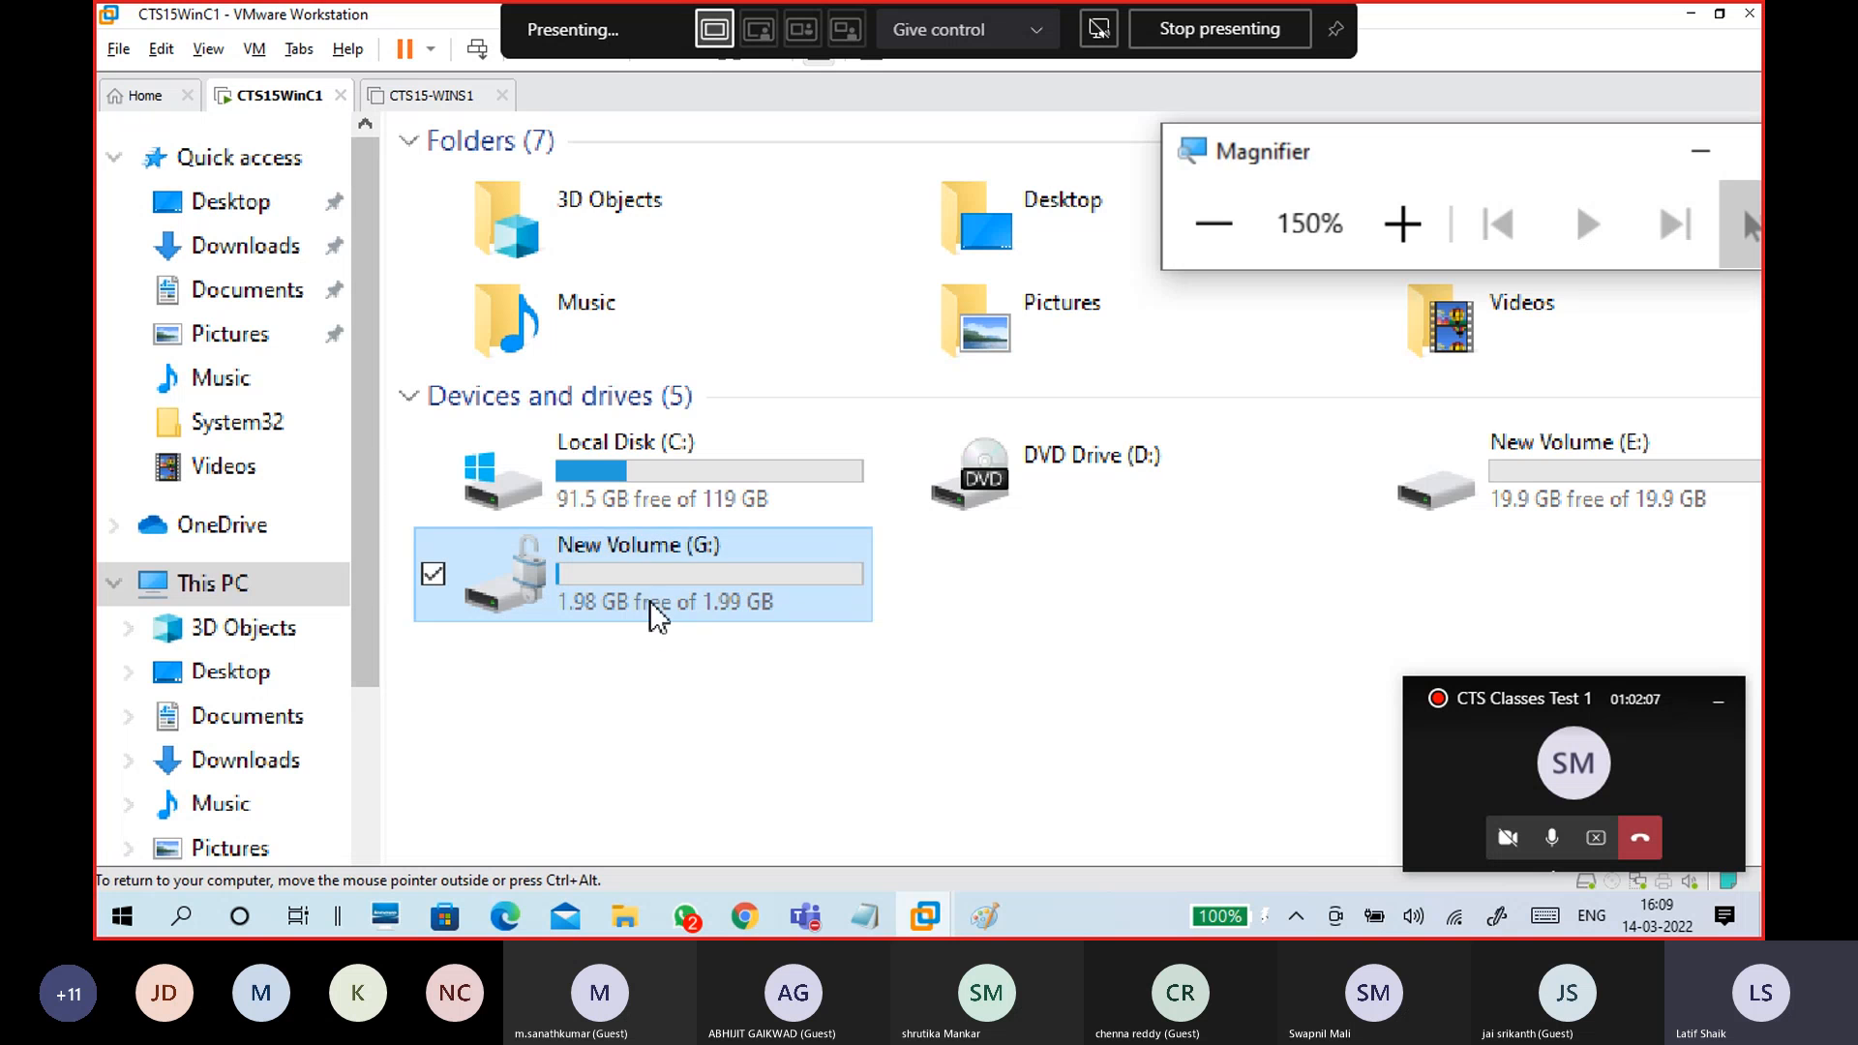
{"action": "left_click", "coordinate": [648, 590]}
{"action": "double_click", "coordinate": [649, 595]}
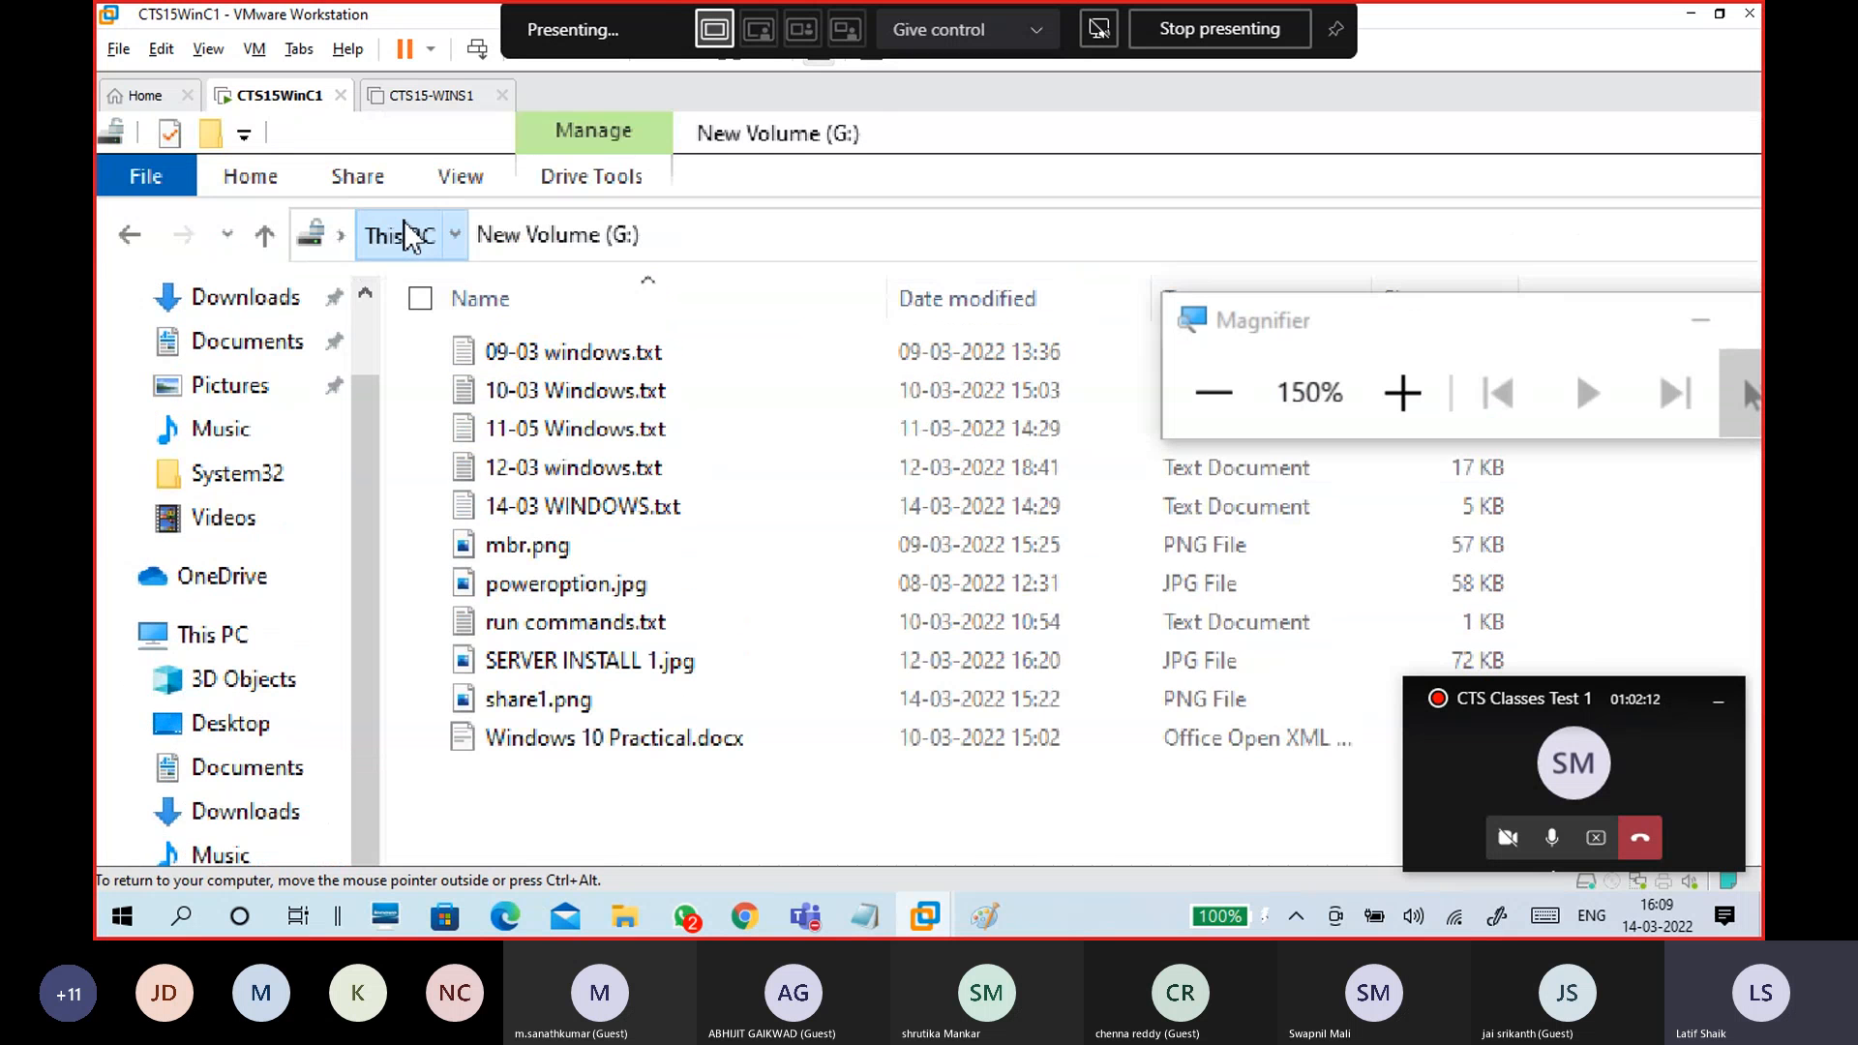
{"action": "left_click", "coordinate": [372, 232]}
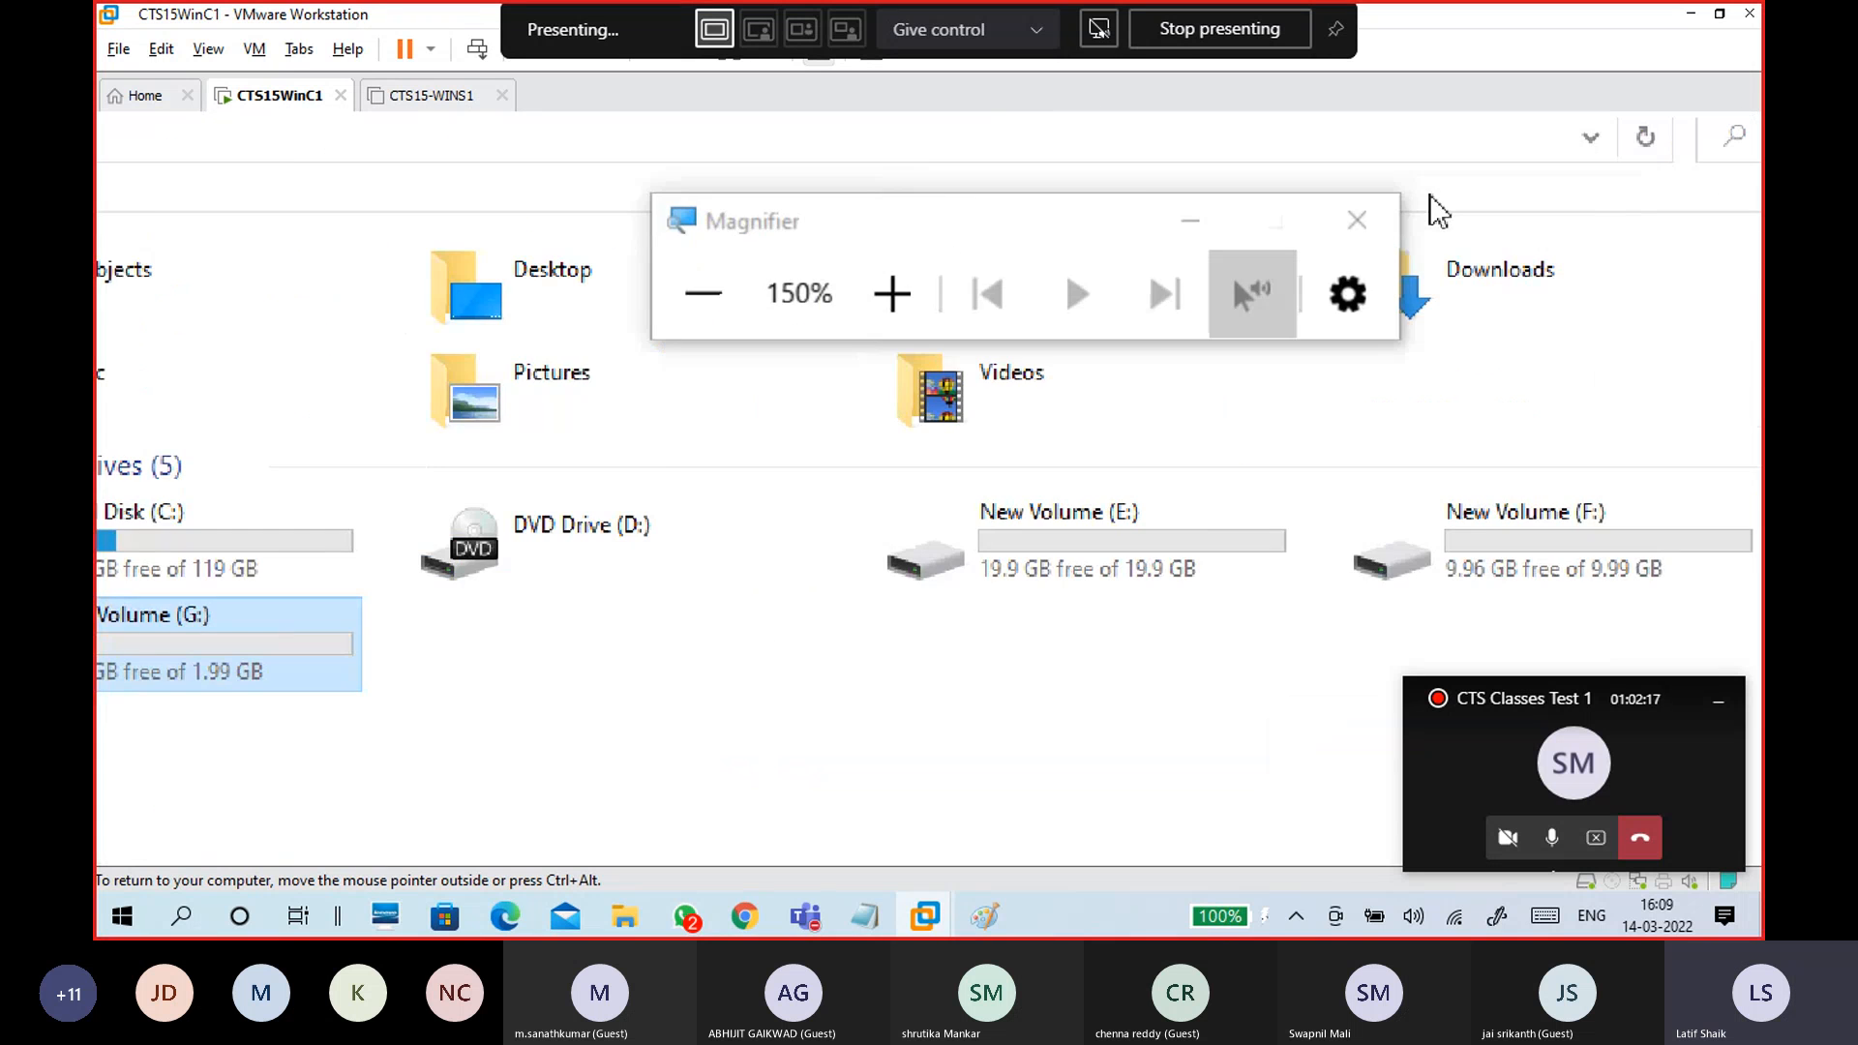
{"action": "left_click", "coordinate": [1216, 323]}
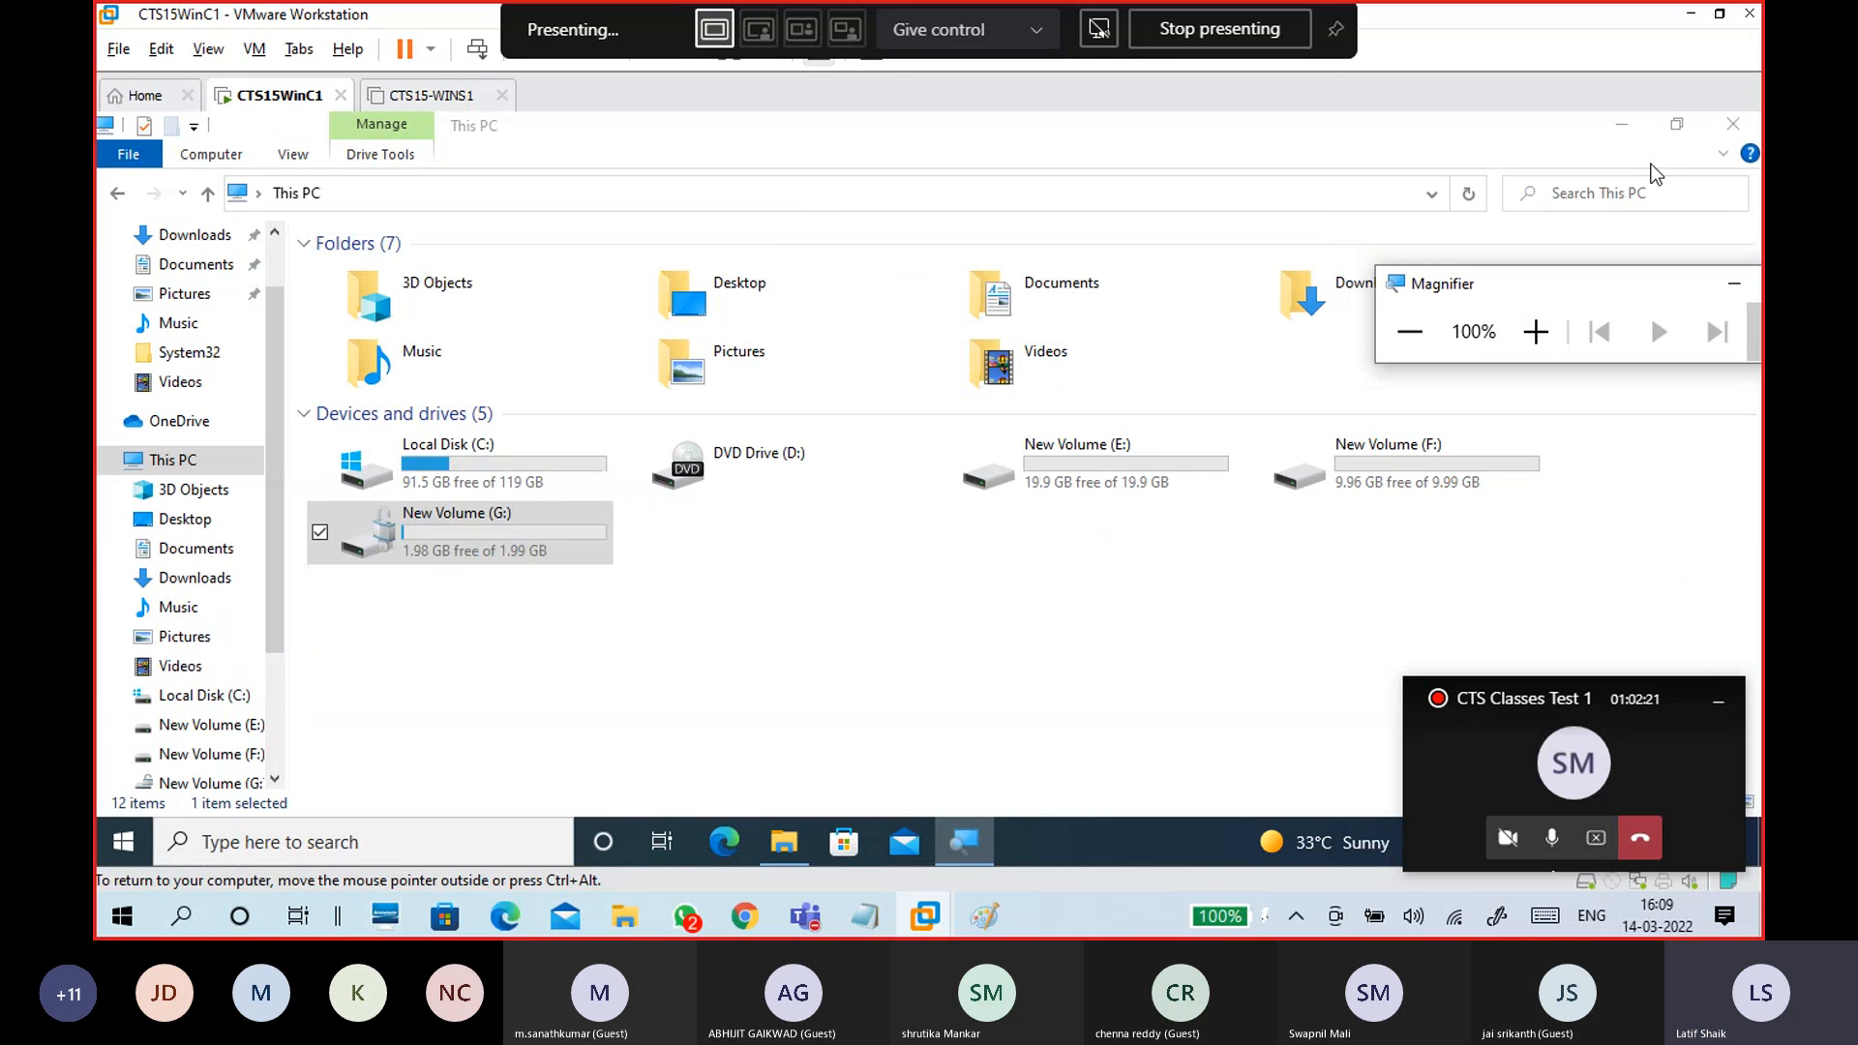
{"action": "left_click", "coordinate": [1730, 128]}
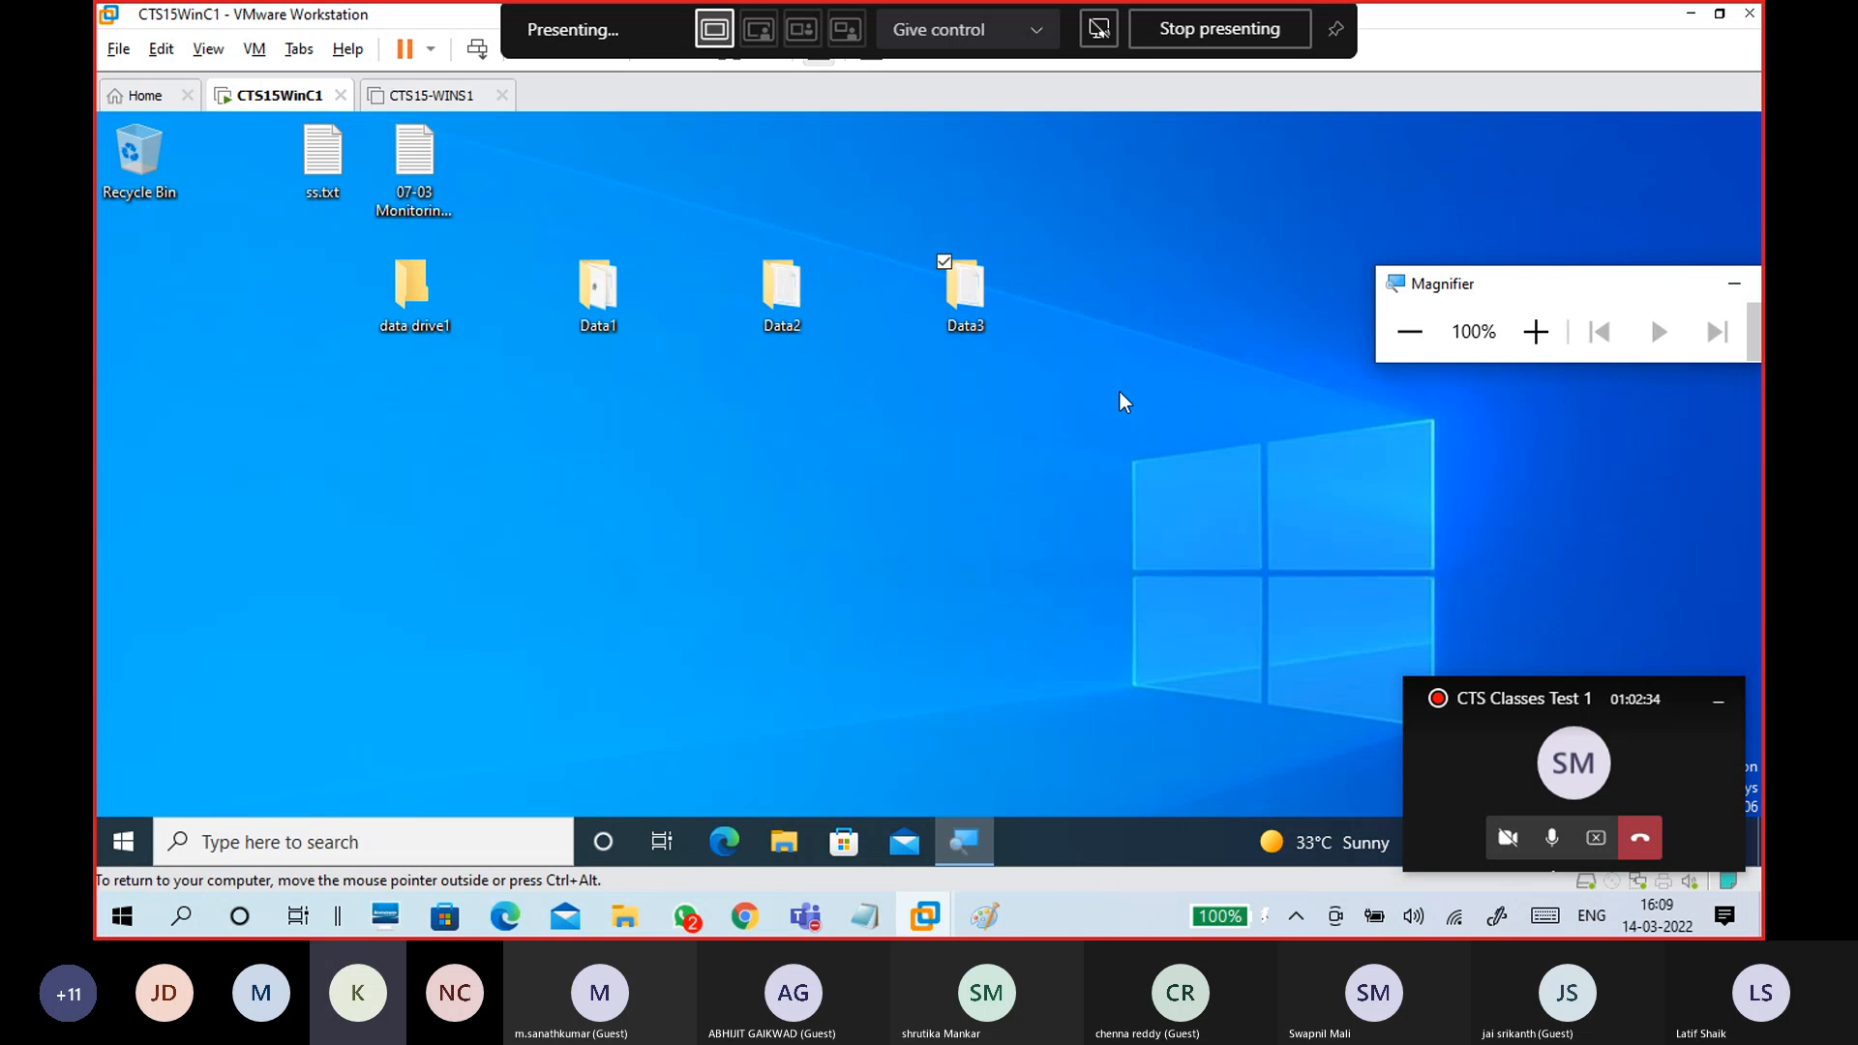
- Restart Windows in the virtual machine
{"action": "left_click", "coordinate": [104, 849]}
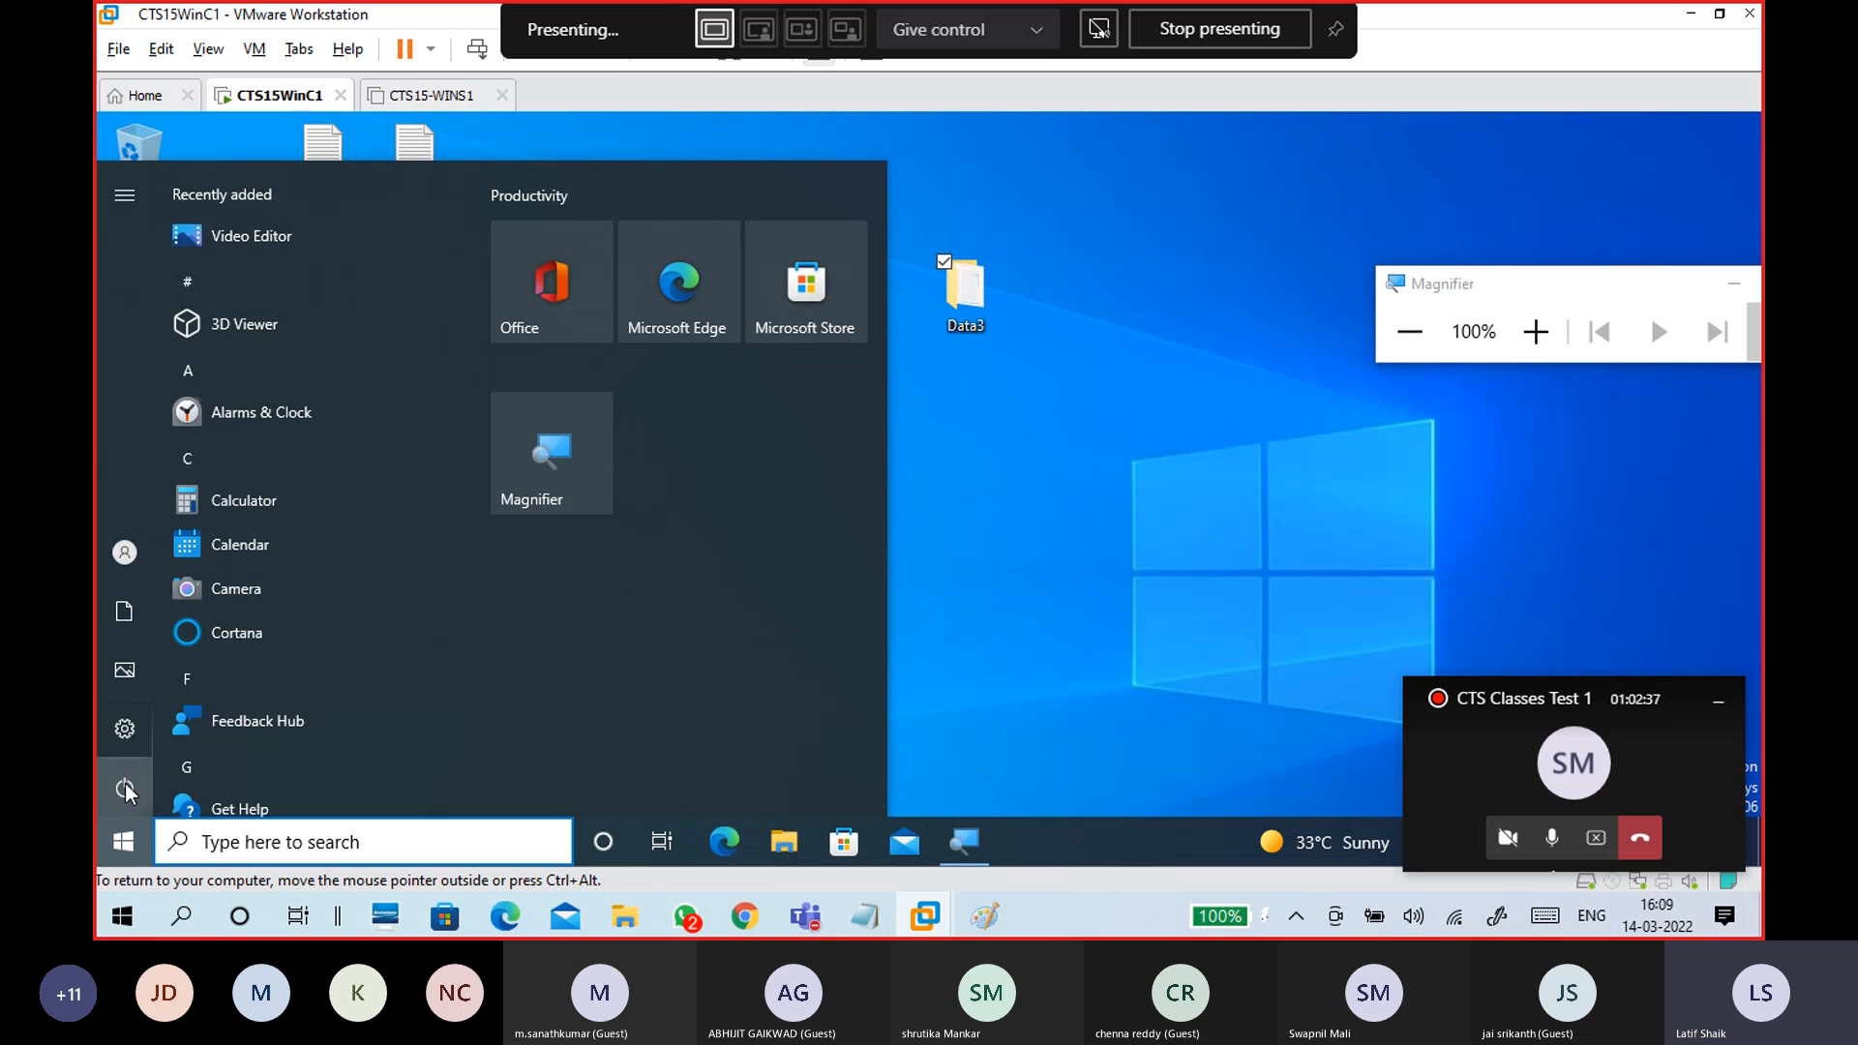
{"action": "left_click", "coordinate": [129, 779]}
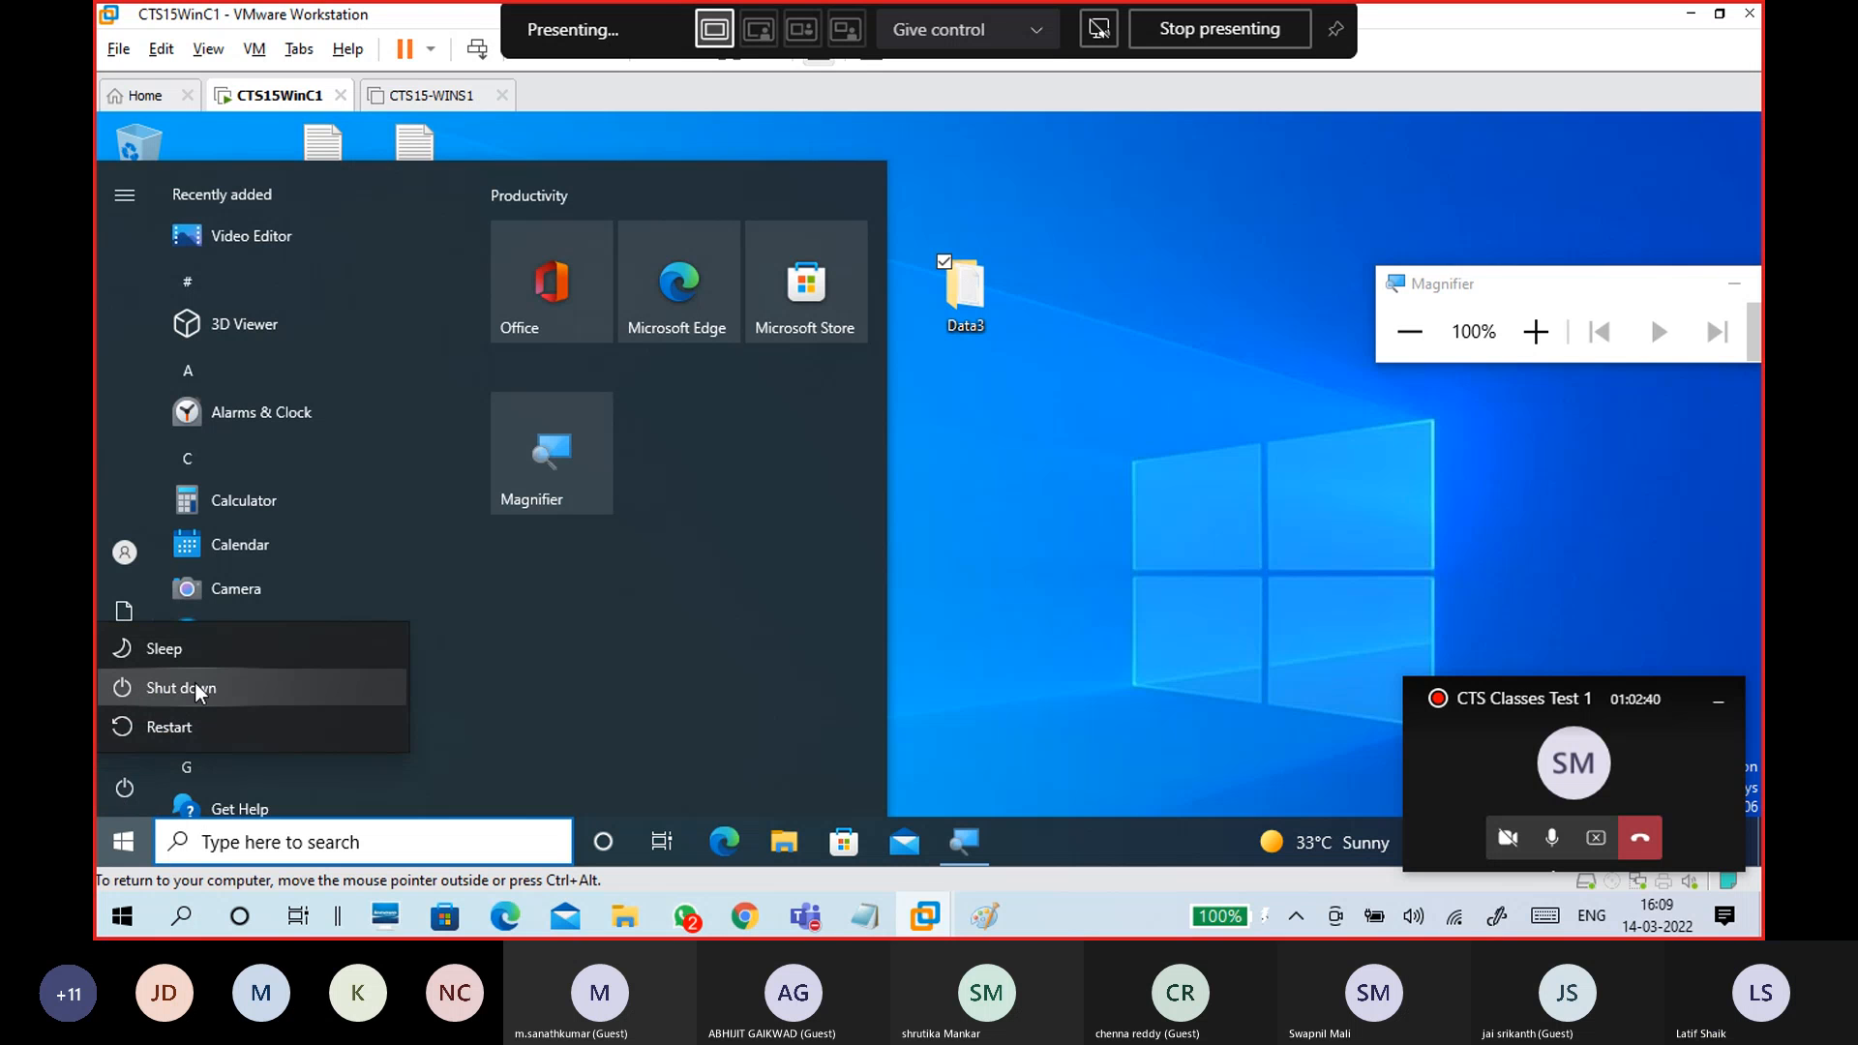
{"action": "left_click", "coordinate": [183, 726]}
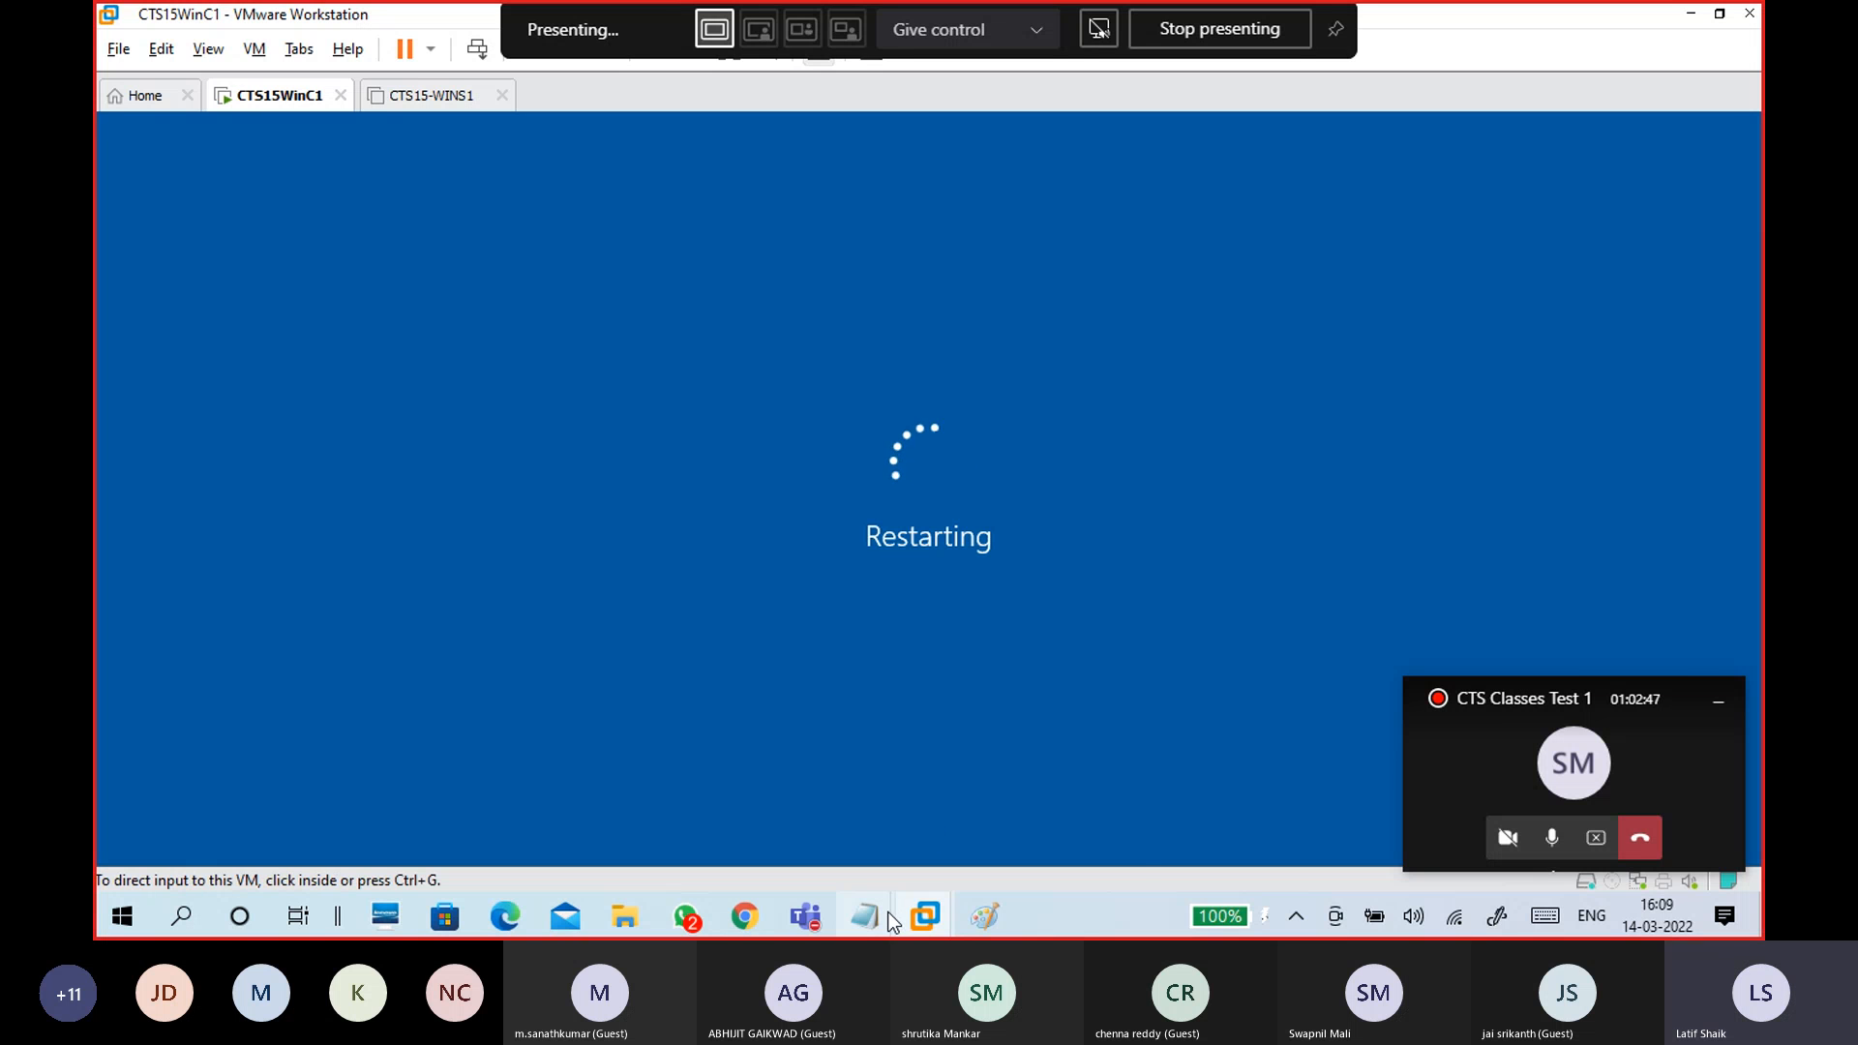
- Switch to the 14-03 WINDOWS.txt notes in Notepad and review the Bitlocker section down to the recovery key line
{"action": "mouse_move", "coordinate": [897, 917]}
{"action": "left_click", "coordinate": [913, 841]}
{"action": "scroll", "coordinate": [818, 541], "scroll_direction": "up", "scroll_amount": 2}
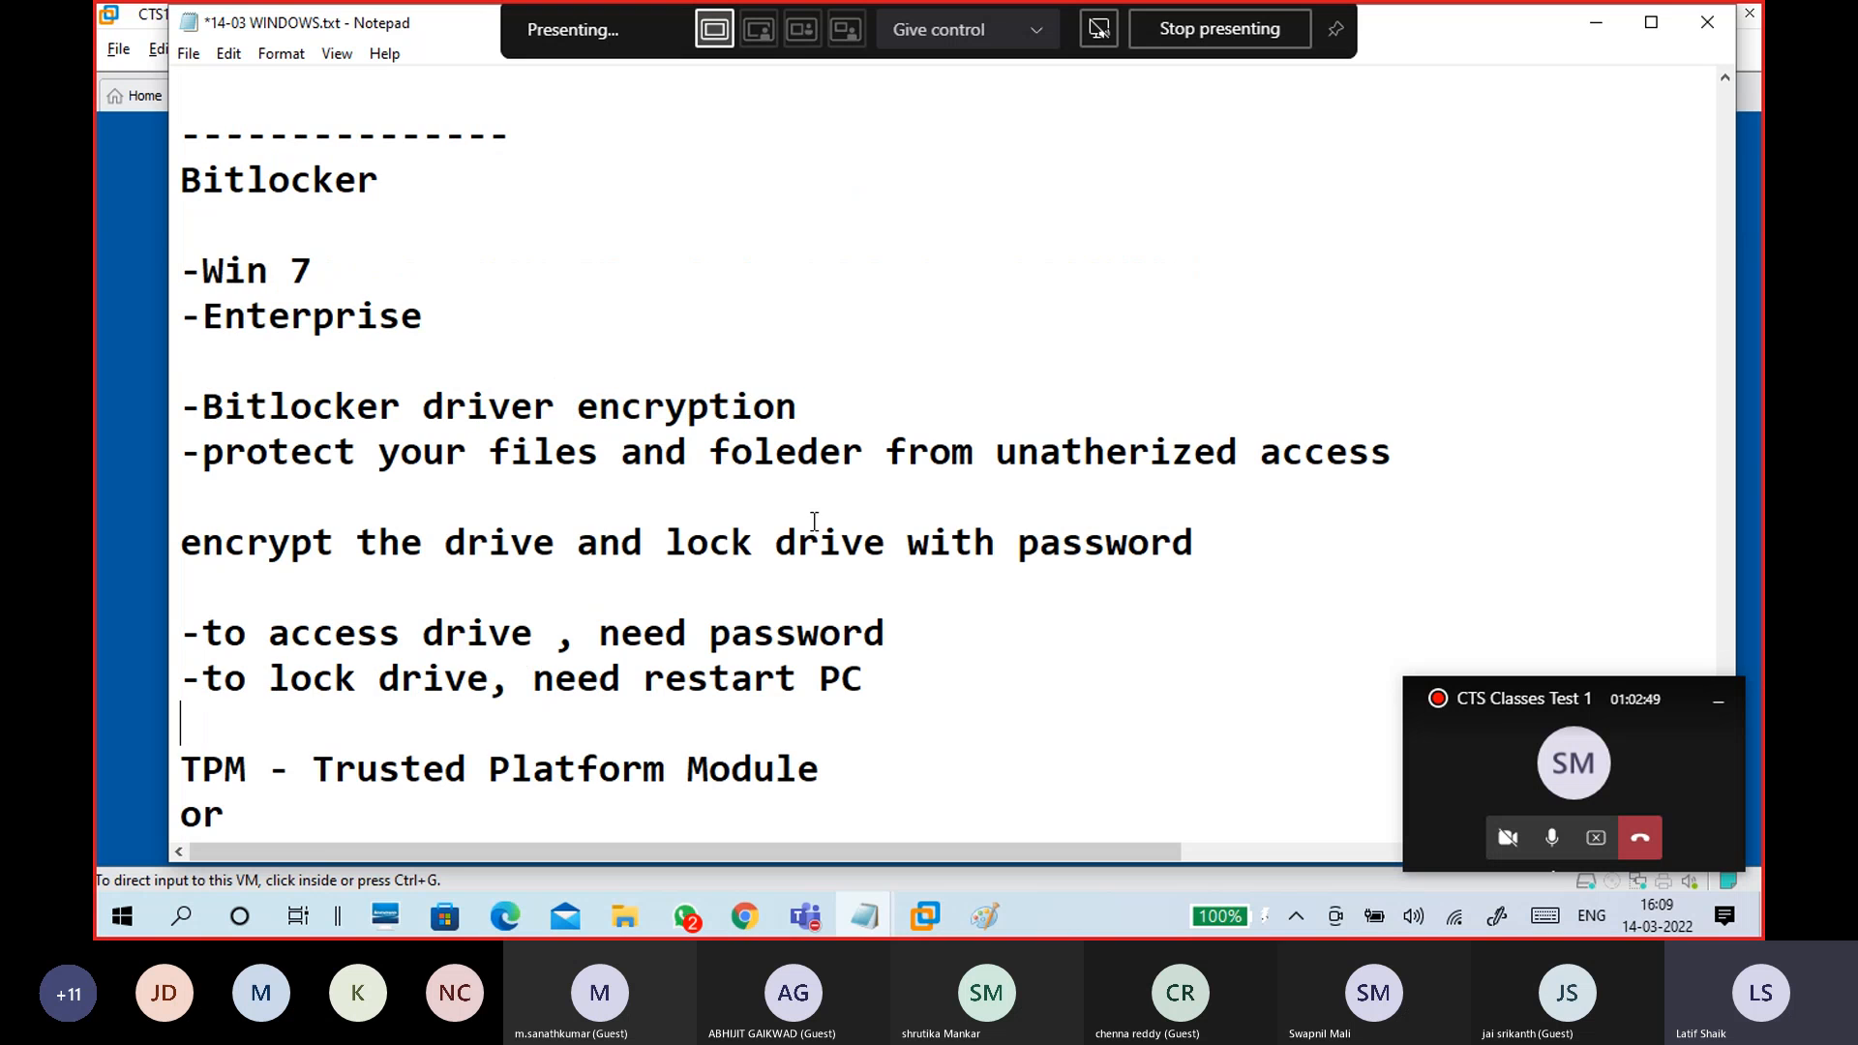
{"action": "left_click", "coordinate": [382, 179]}
{"action": "double_click", "coordinate": [382, 179]}
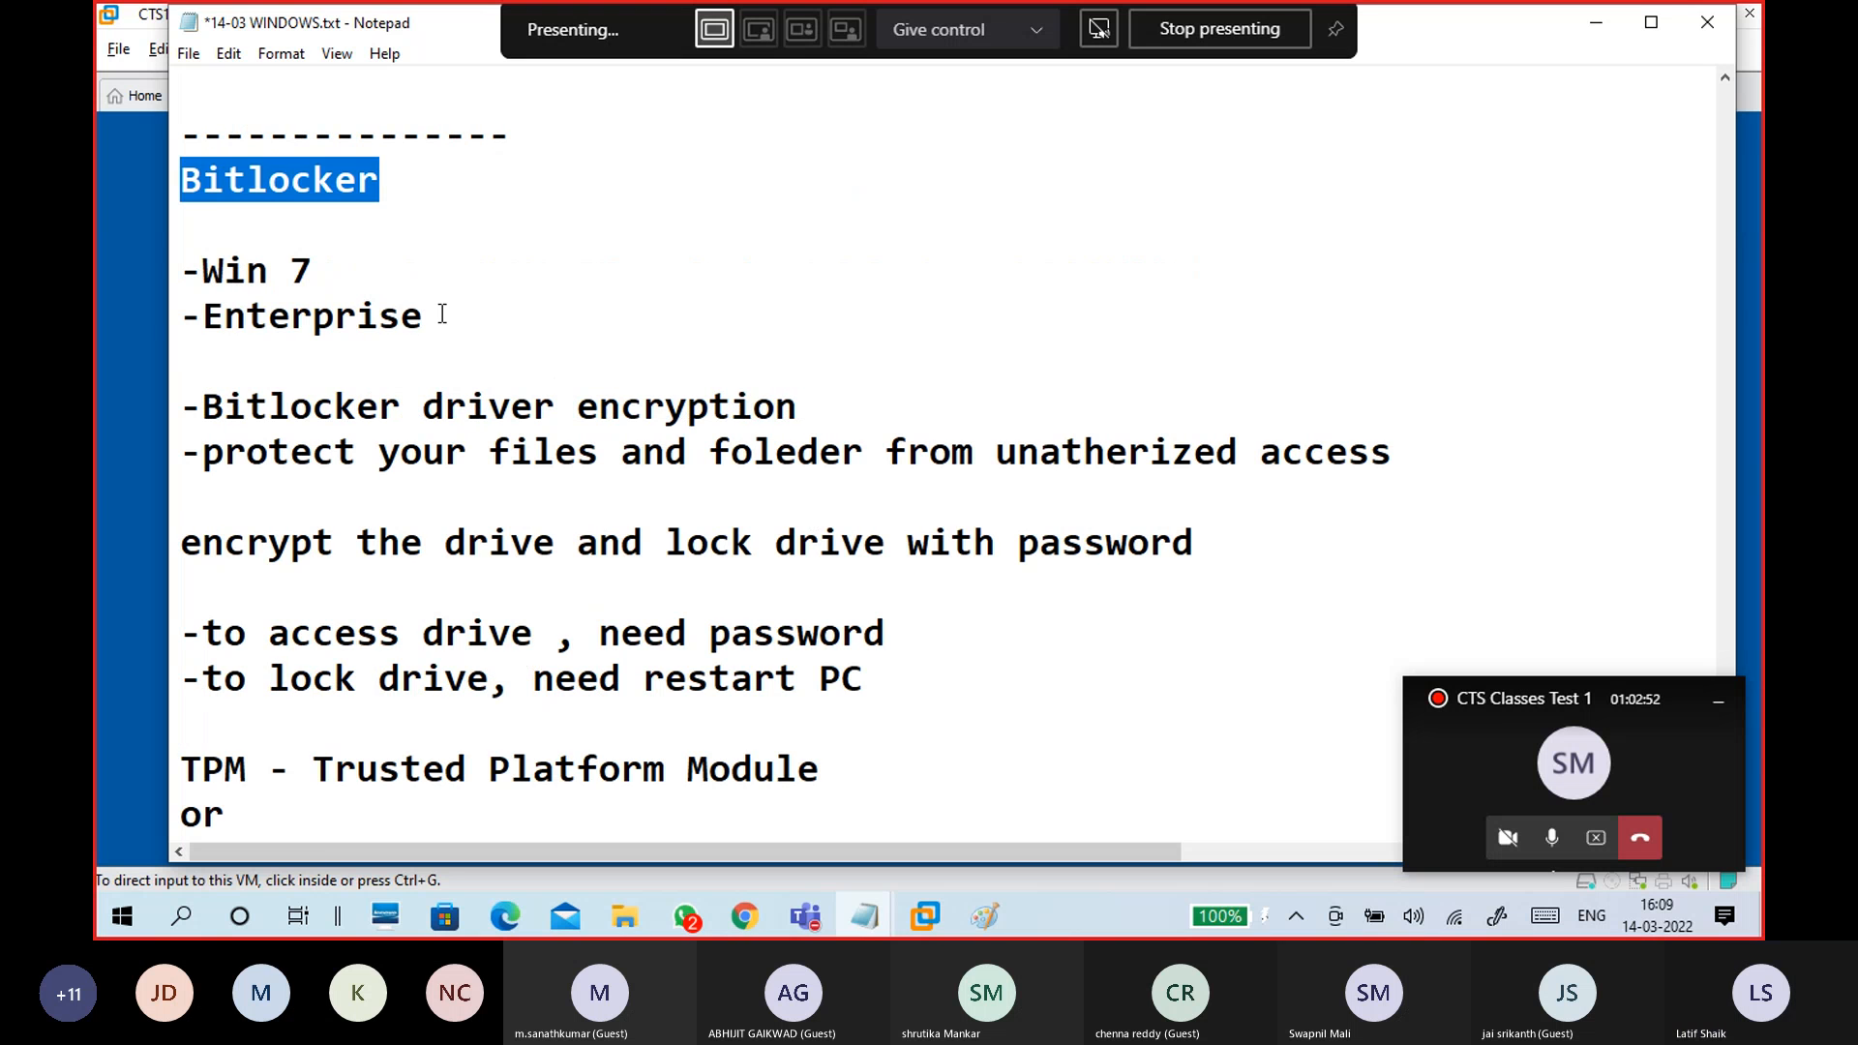
{"action": "left_click_drag", "start_coordinate": [439, 315], "coordinate": [164, 316]}
{"action": "left_click", "coordinate": [311, 406]}
{"action": "left_click_drag", "start_coordinate": [202, 408], "coordinate": [845, 431]}
{"action": "left_click", "coordinate": [852, 429]}
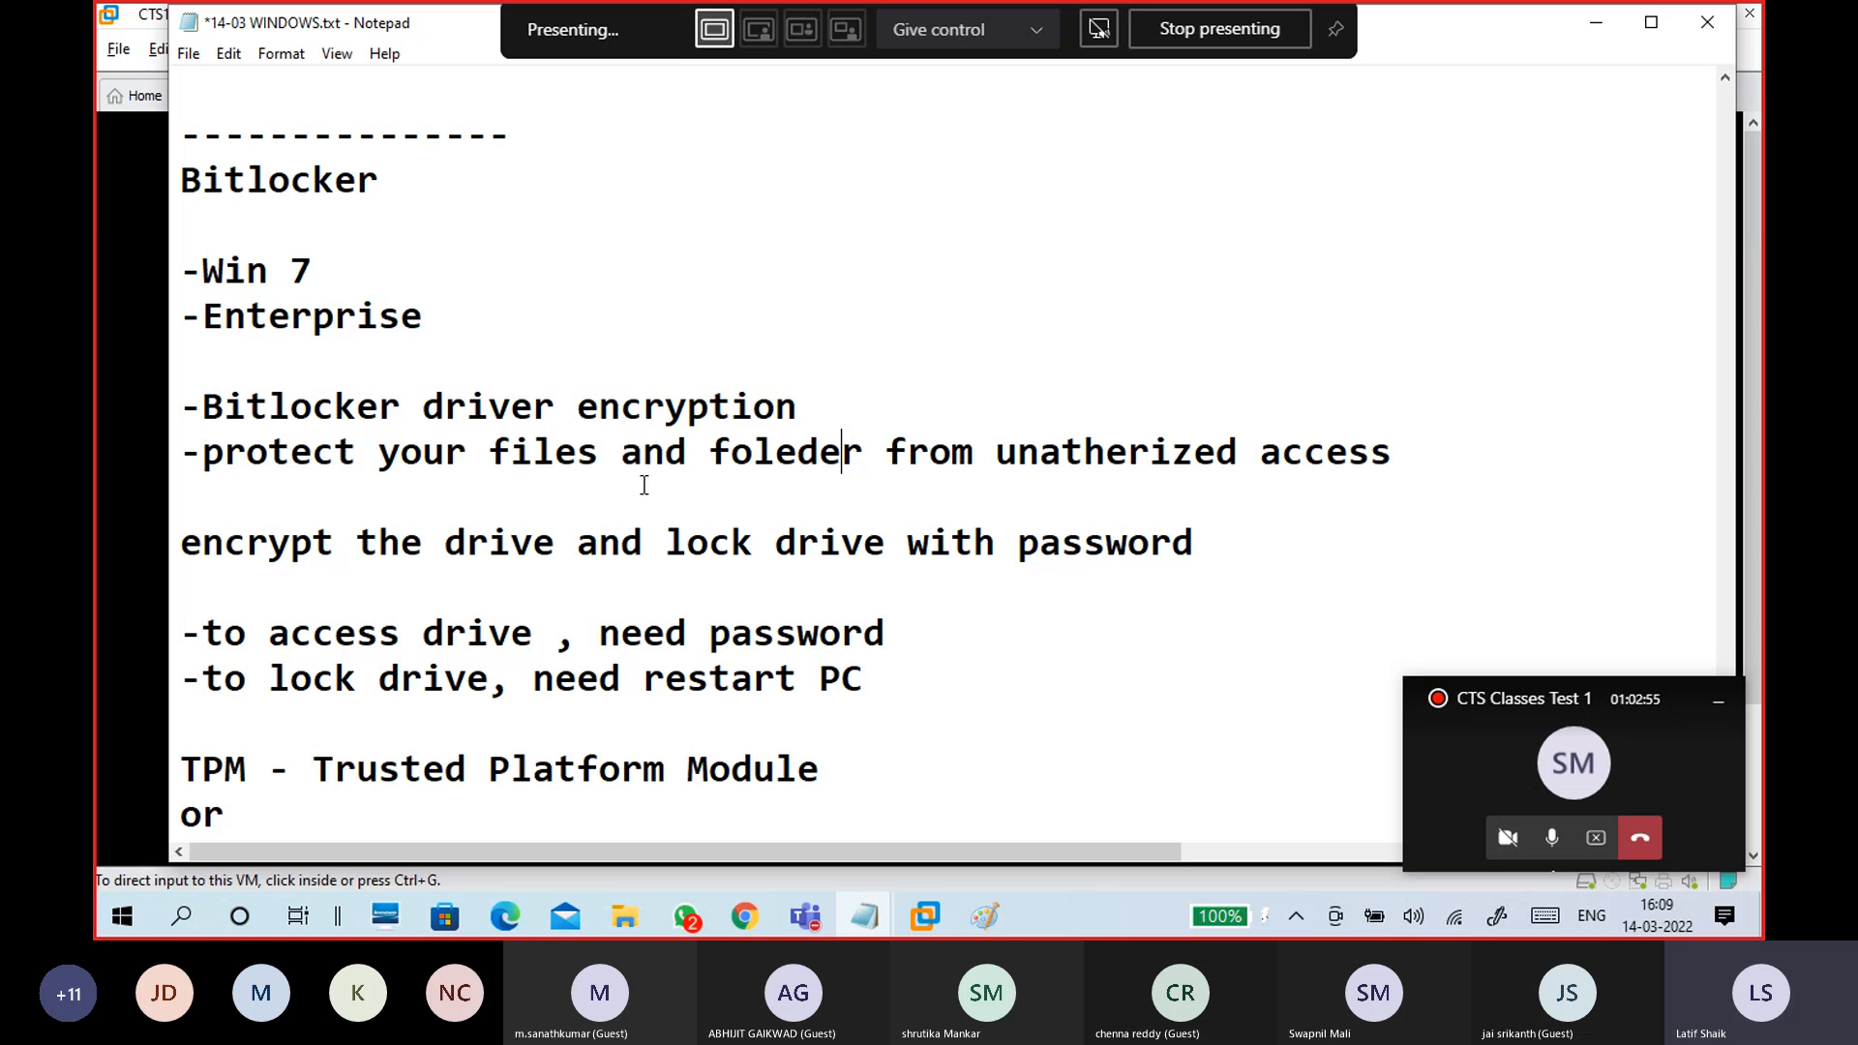
{"action": "scroll", "coordinate": [608, 466], "scroll_direction": "down", "scroll_amount": 2}
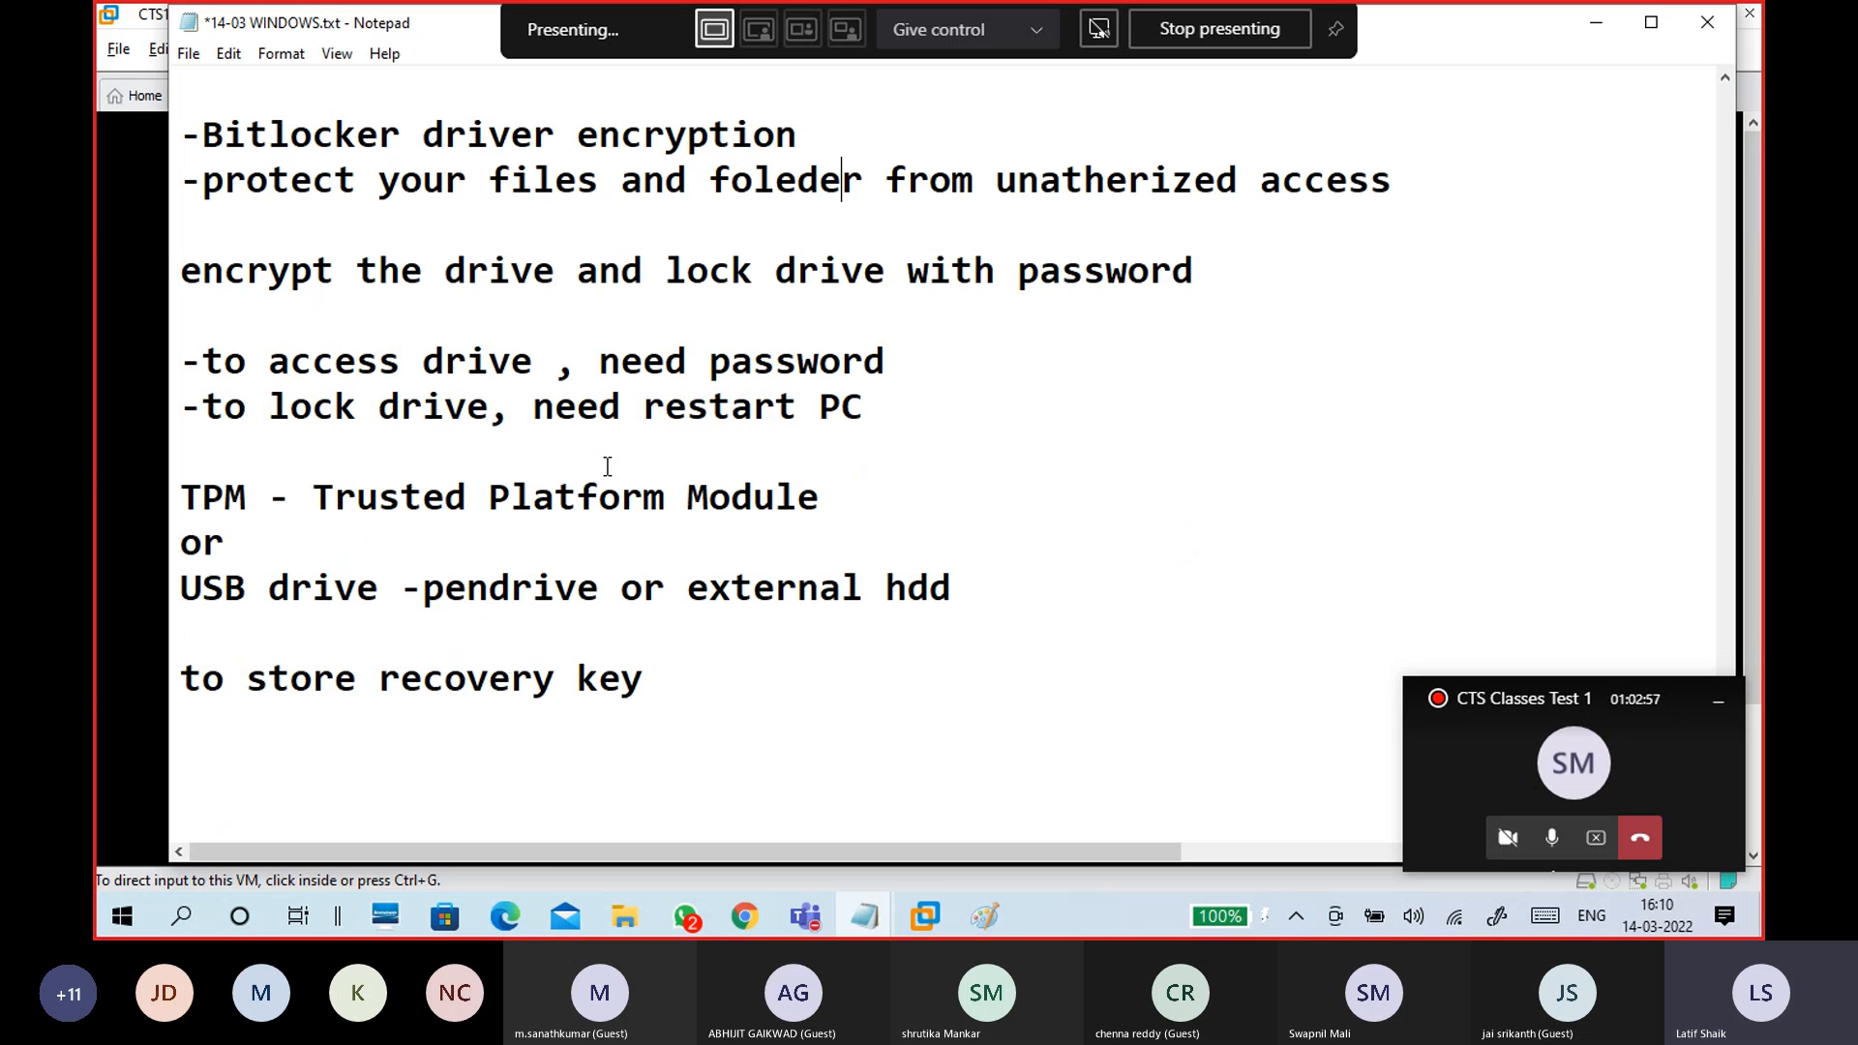
{"action": "scroll", "coordinate": [607, 466], "scroll_direction": "down", "scroll_amount": 1}
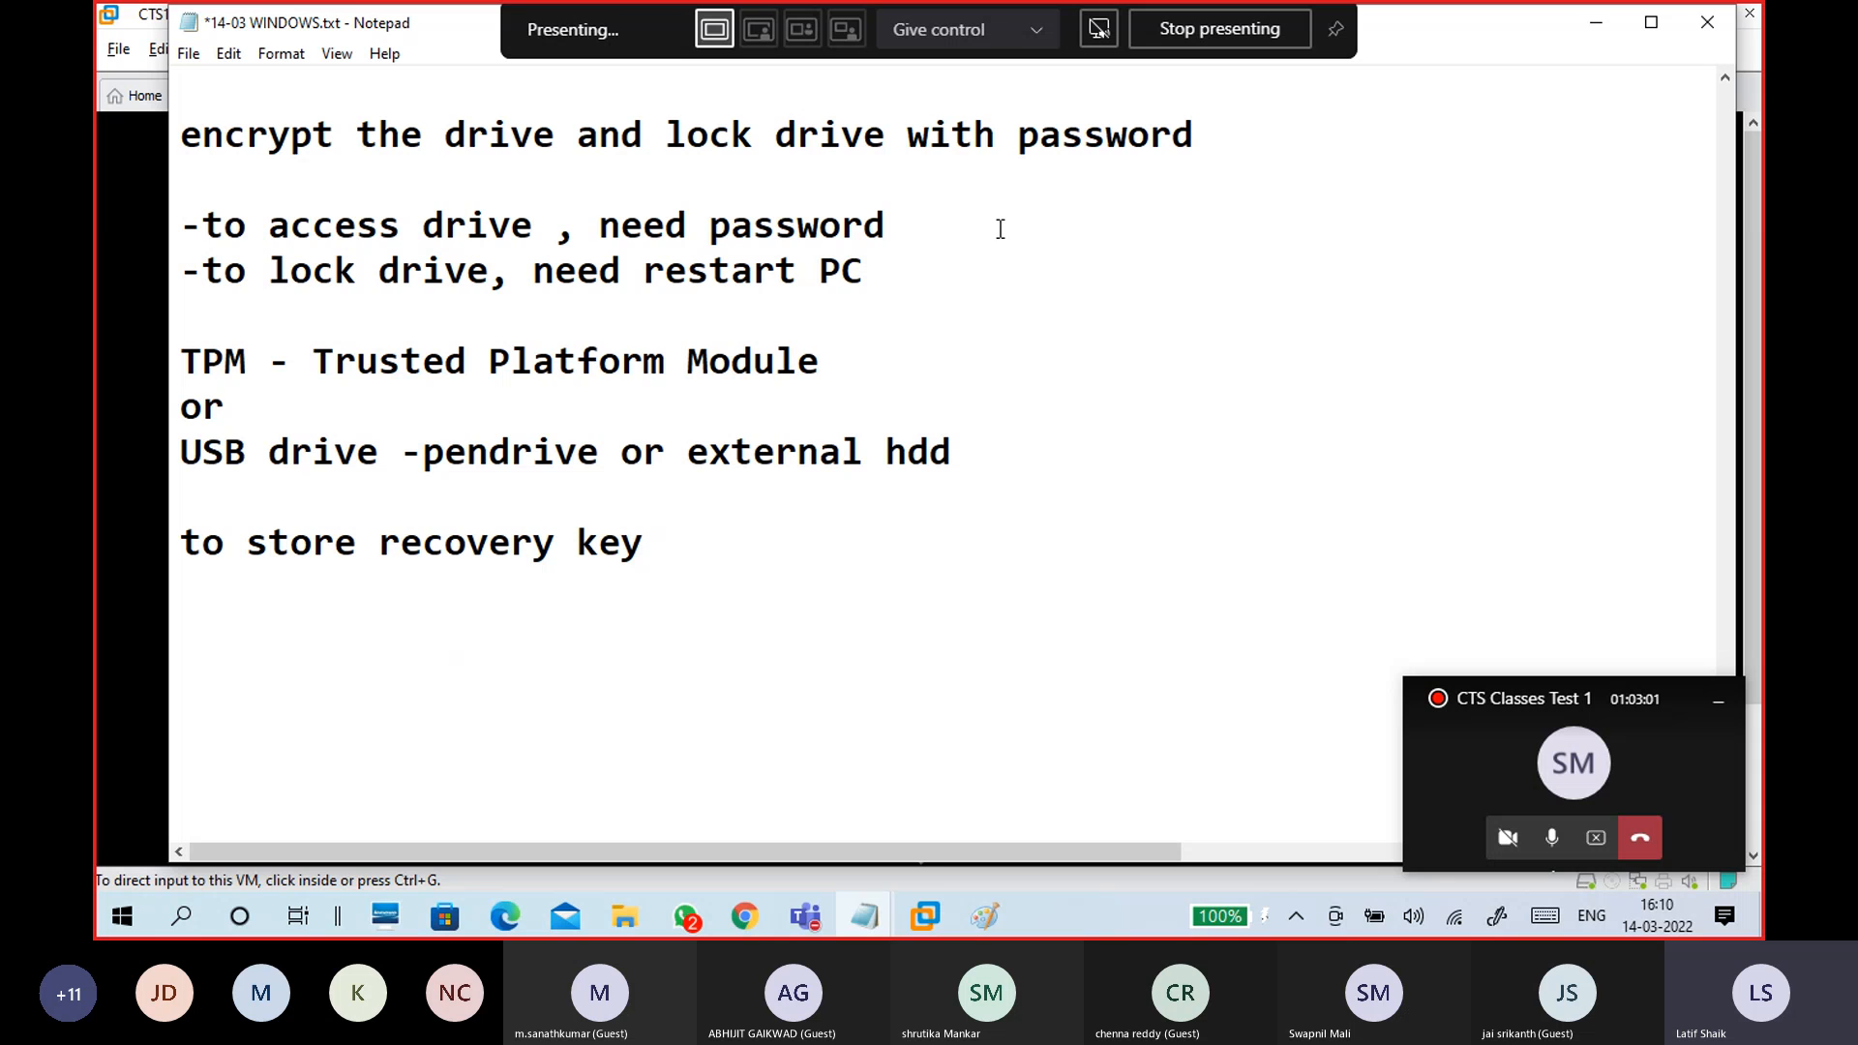
- Add a "--" separator and a "Bitlocker" line at the end of the notes, below "to store recovery key"
{"action": "left_click", "coordinate": [479, 621]}
{"action": "type", "text": "--"}
{"action": "key", "text": "Return"}
{"action": "type", "text": "B"}
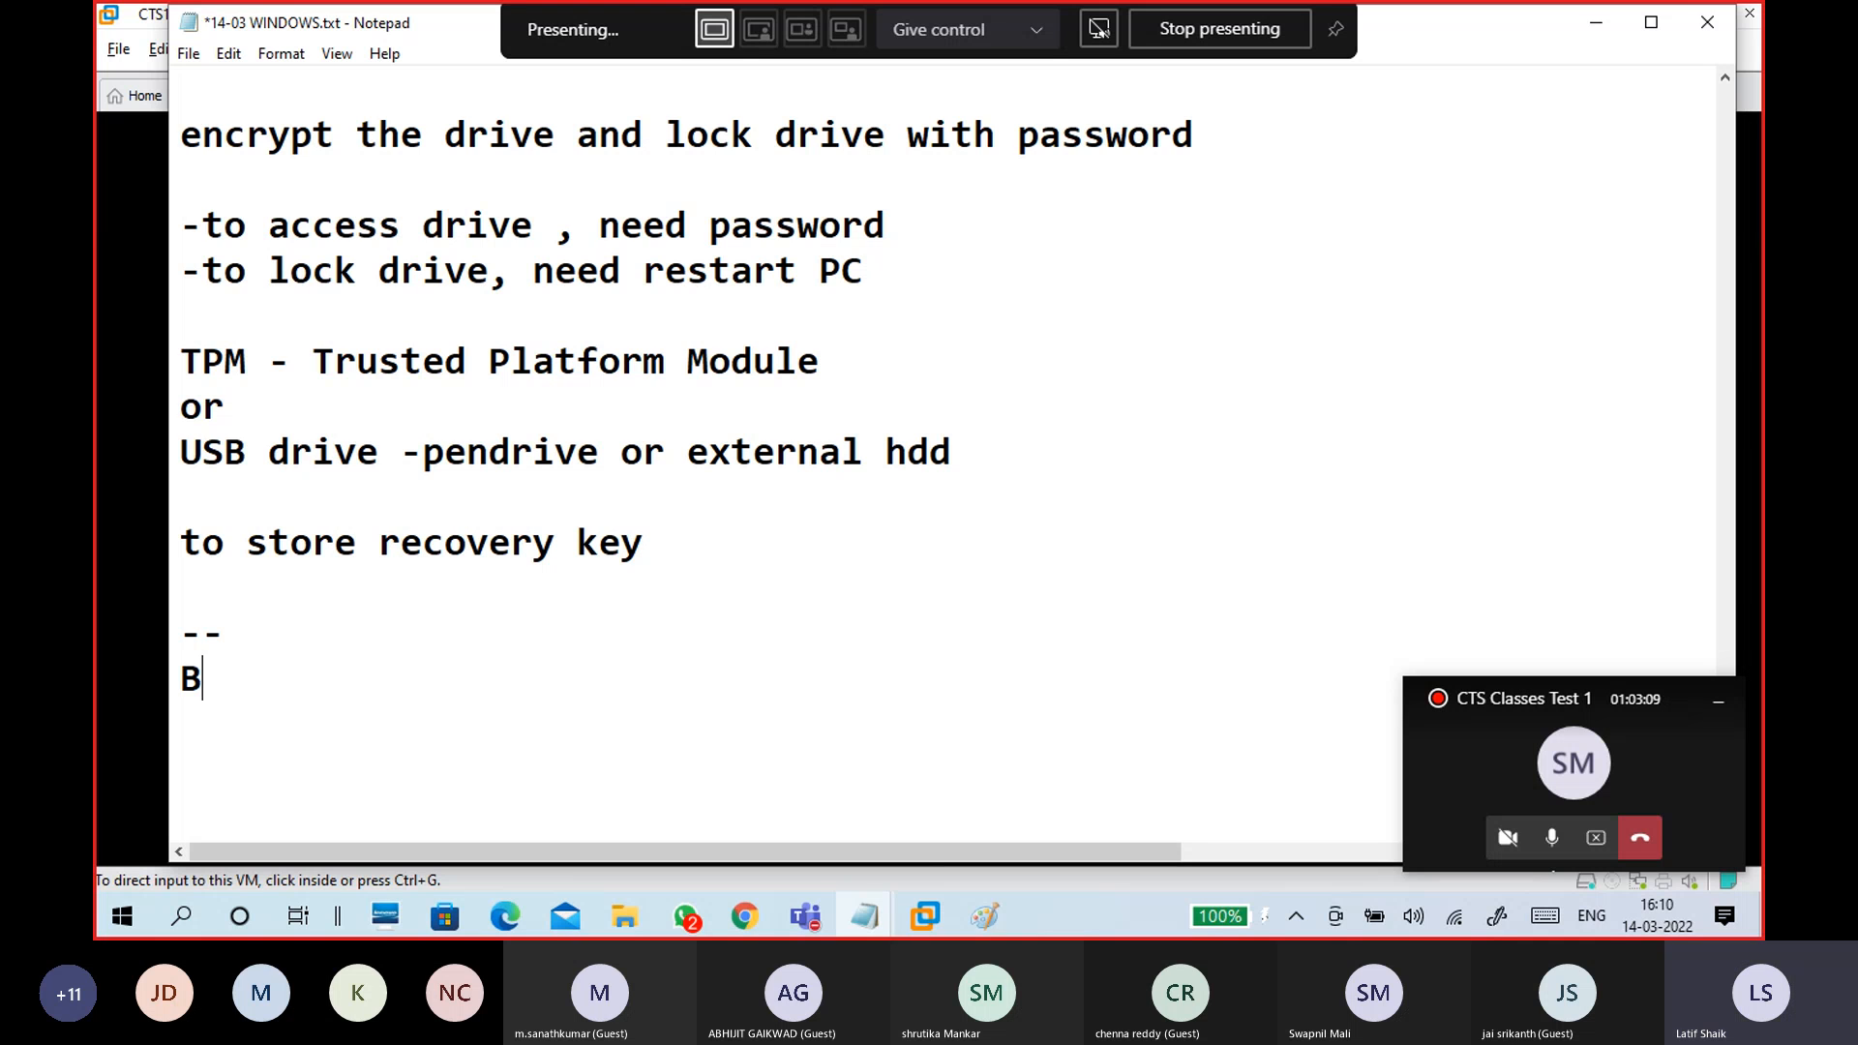
{"action": "type", "text": "itlocker"}
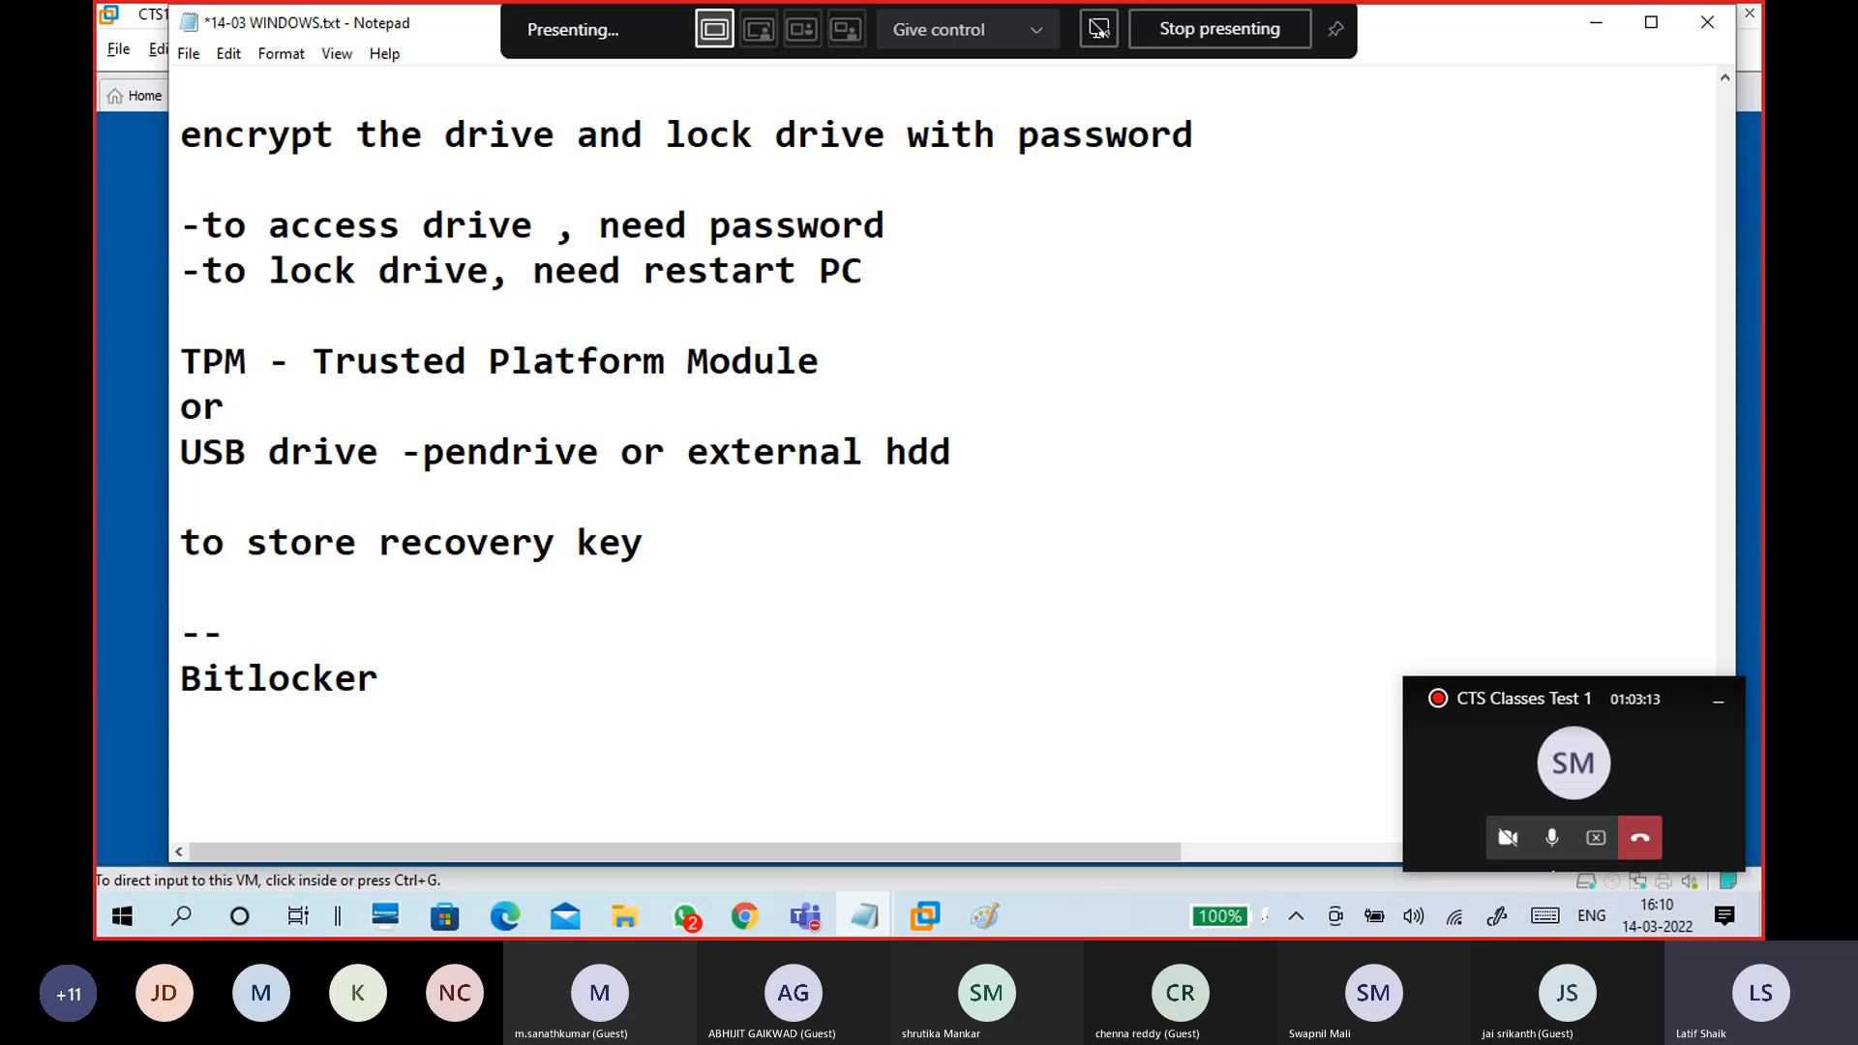
- Insert a "---" separator and a "recover key" line between "to store recovery key" and the "--" separator
{"action": "key", "text": "Up"}
{"action": "type", "text": "---"}
{"action": "key", "text": "Return"}
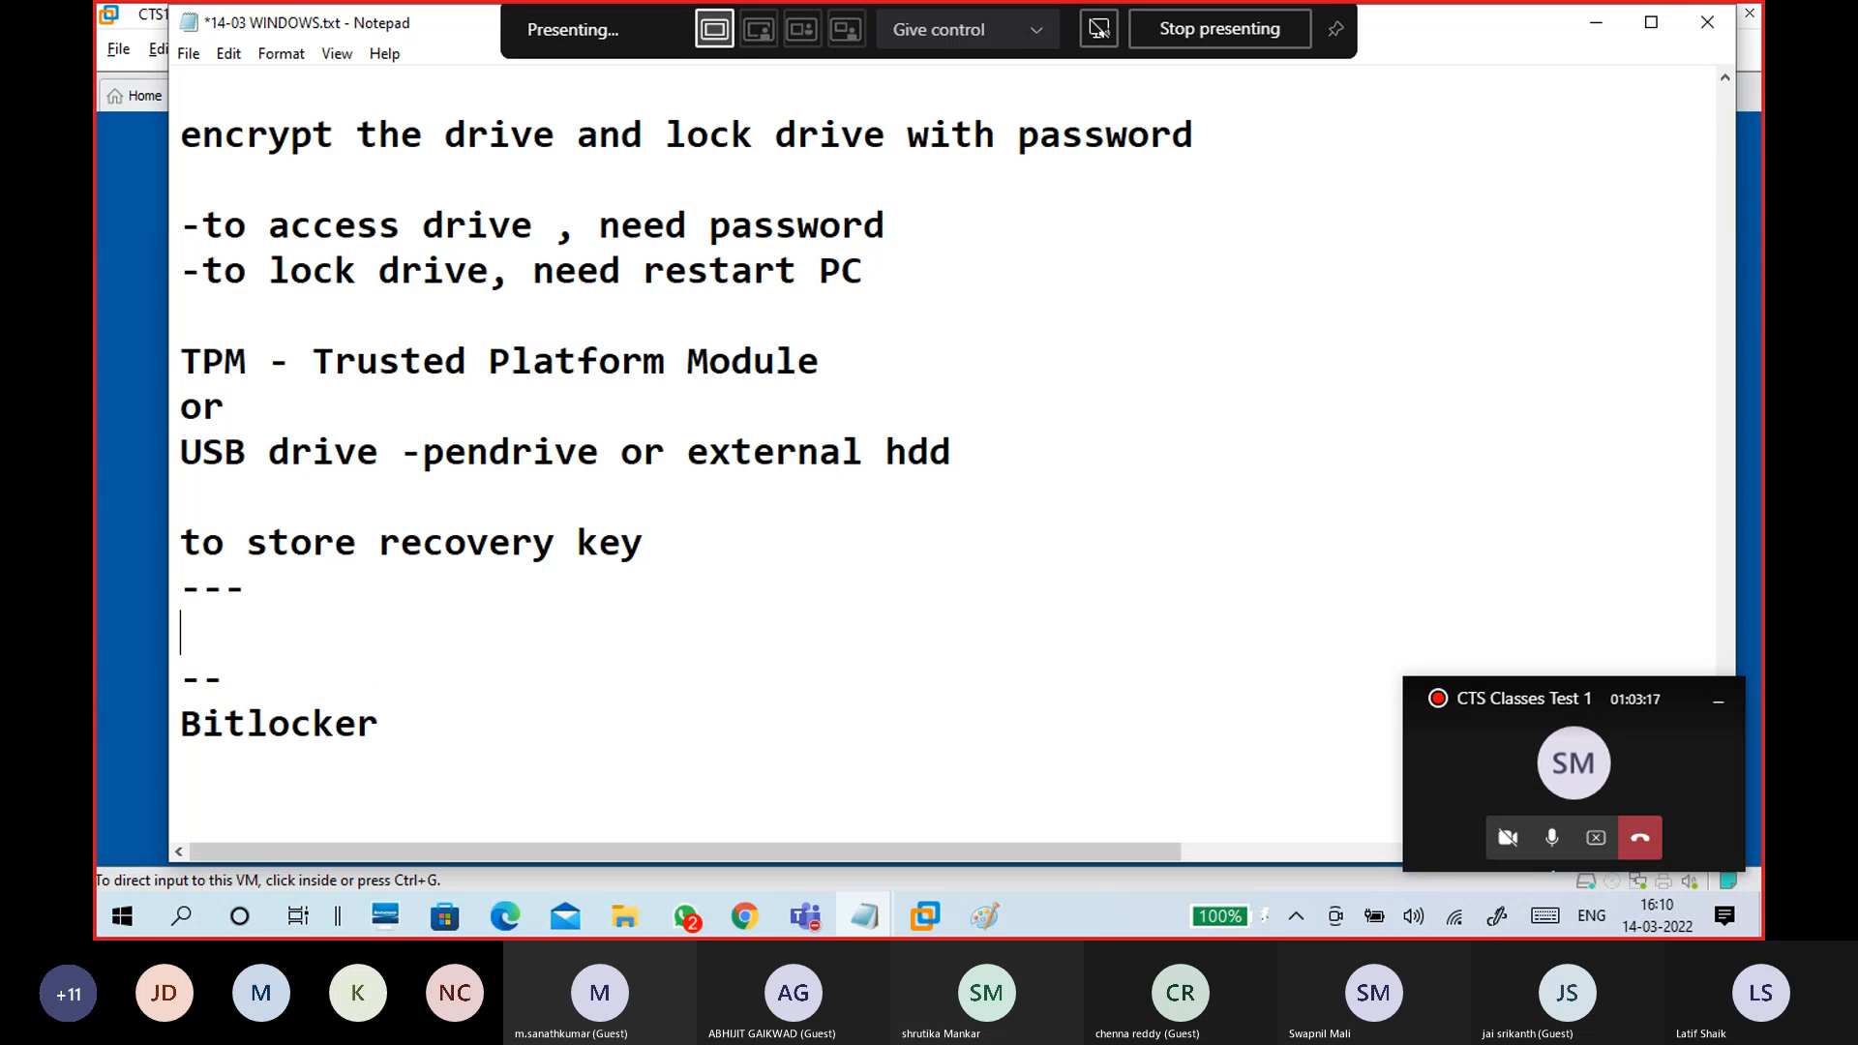
{"action": "type", "text": "revo"}
{"action": "key", "text": "BackSpace"}
{"action": "key", "text": "BackSpace"}
{"action": "type", "text": "cover"}
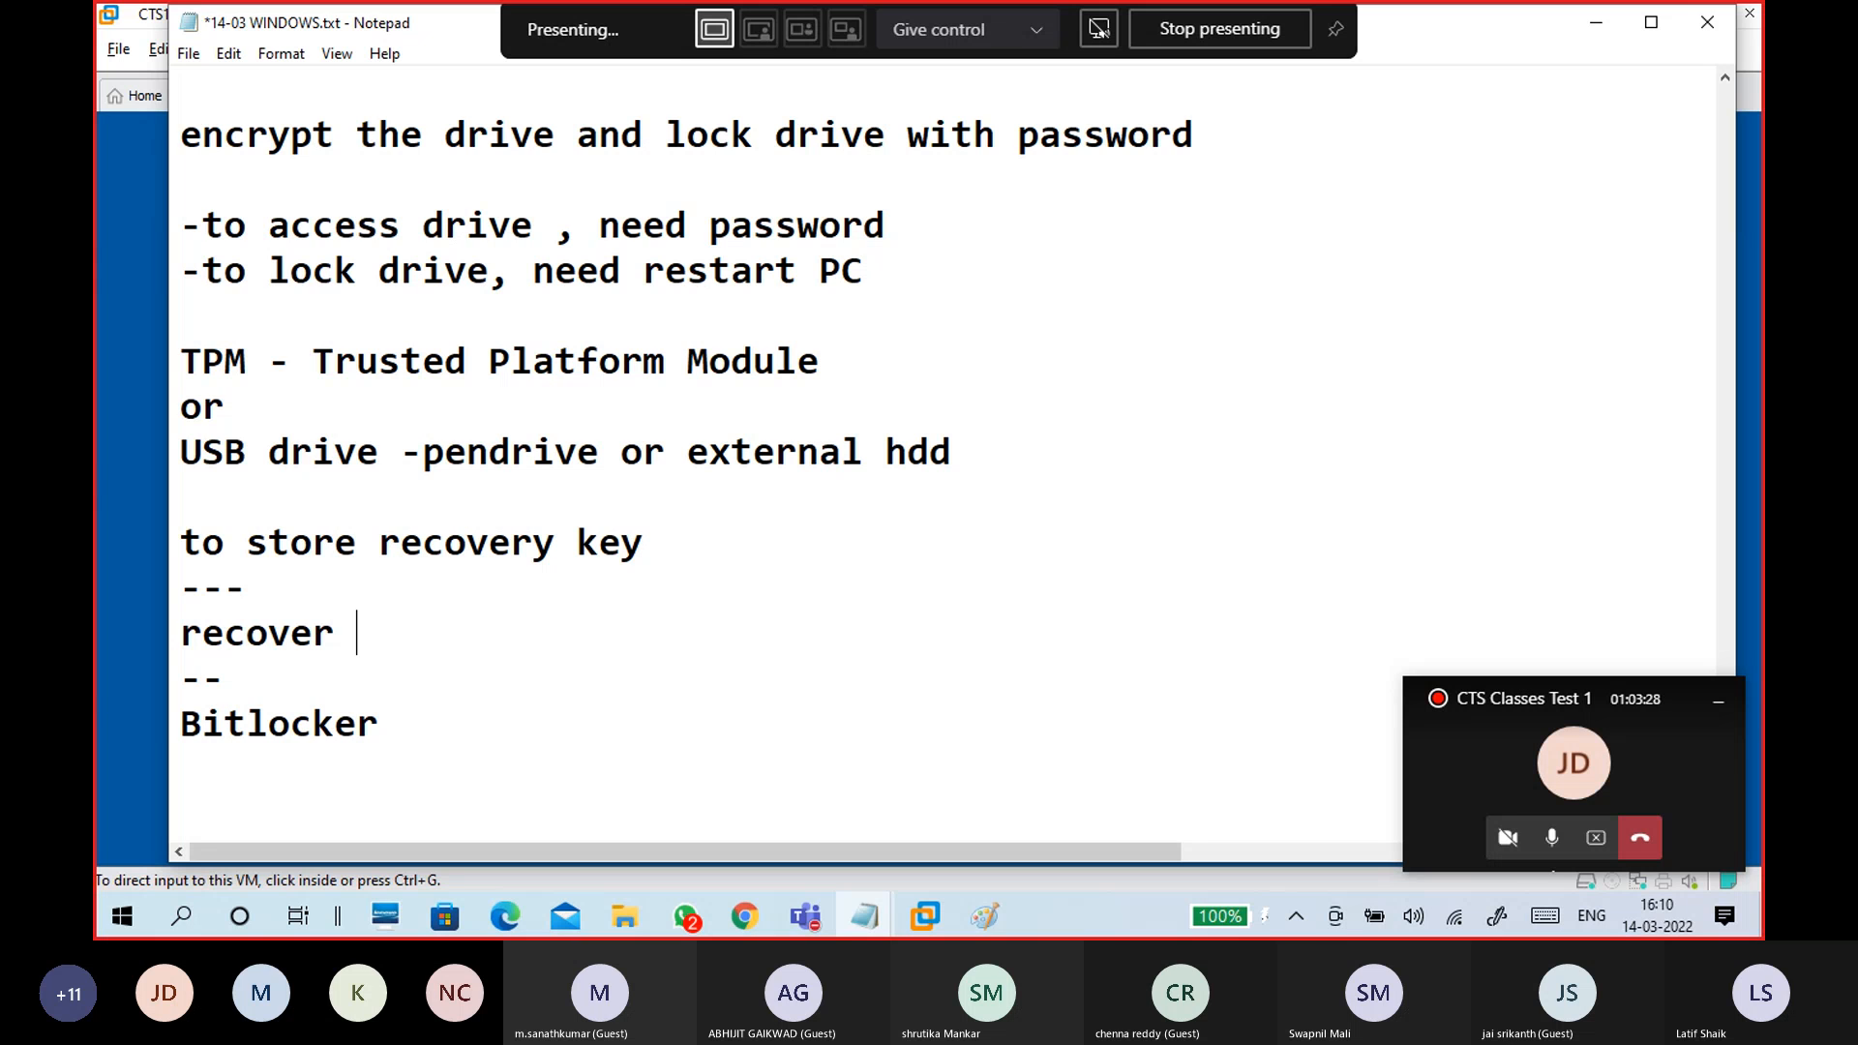
{"action": "type", "text": " key"}
- Add the line "-recover password using key file" below "recover key" in the notes, followed by blank lines
{"action": "key", "text": "Return"}
{"action": "type", "text": "-"}
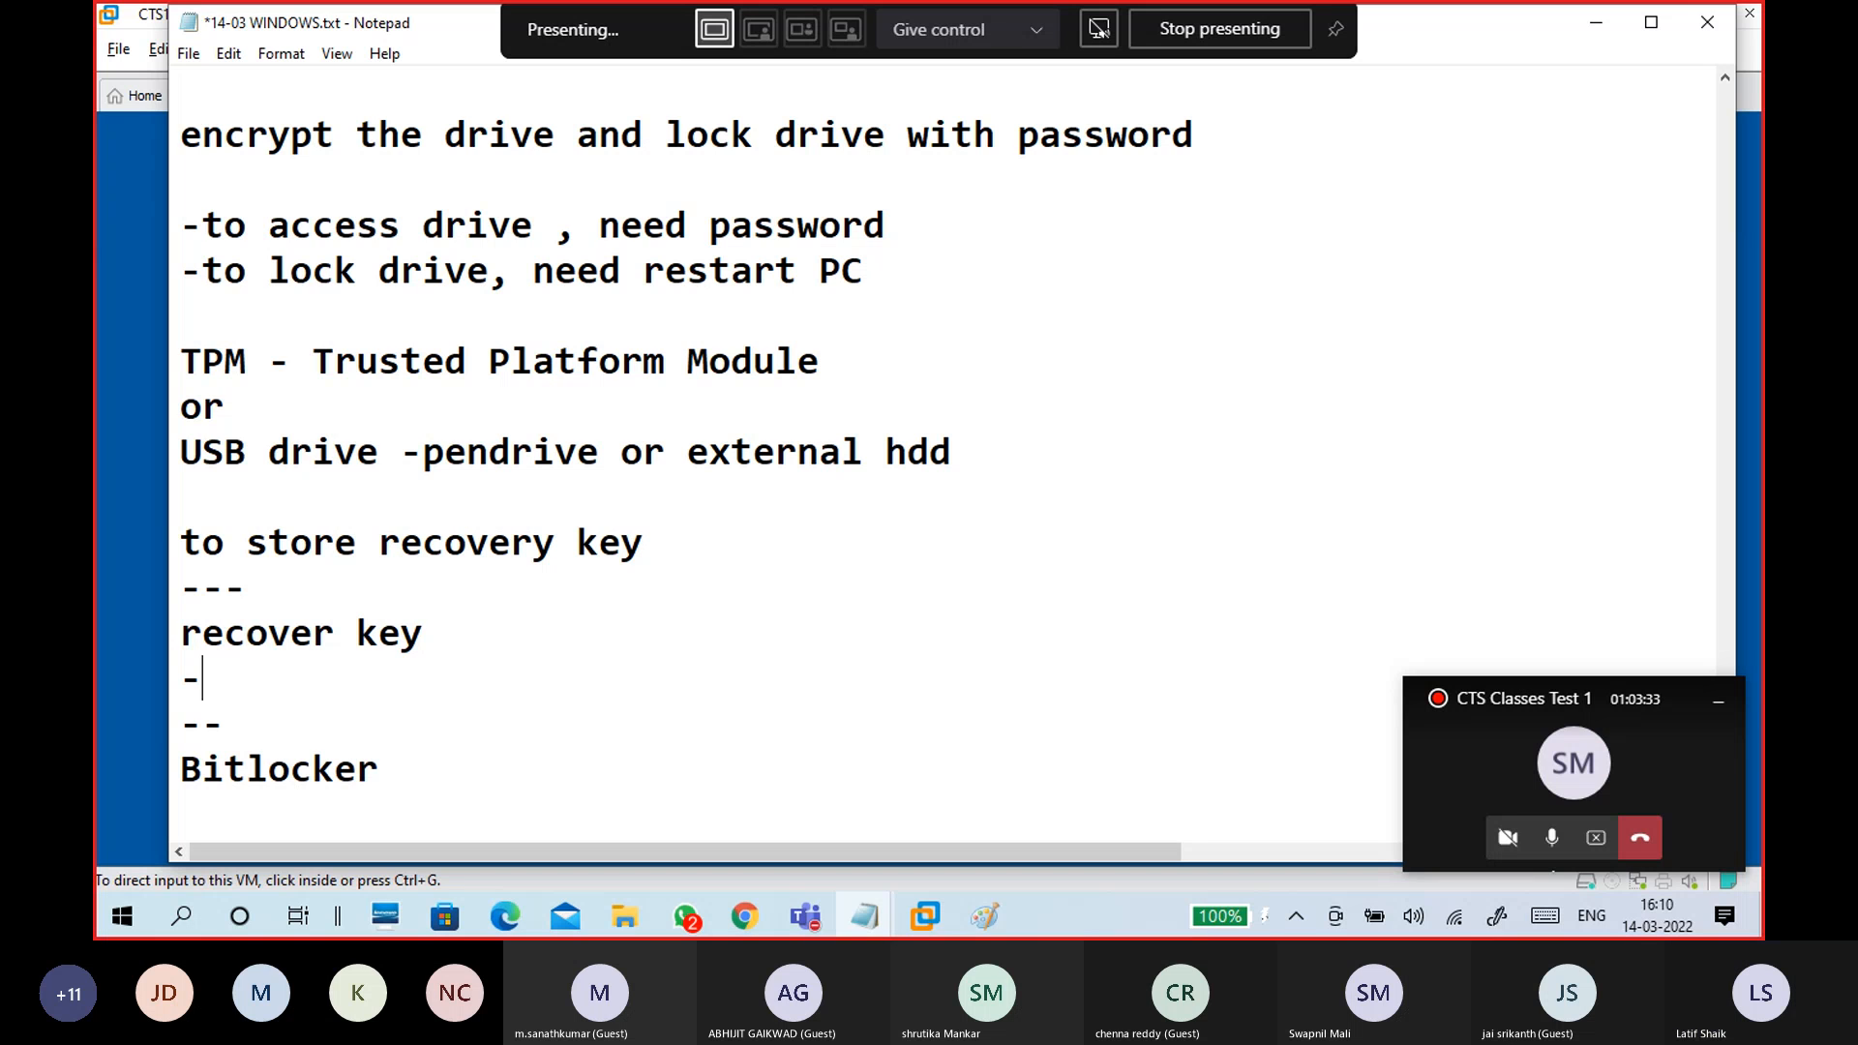
{"action": "type", "text": "recov"}
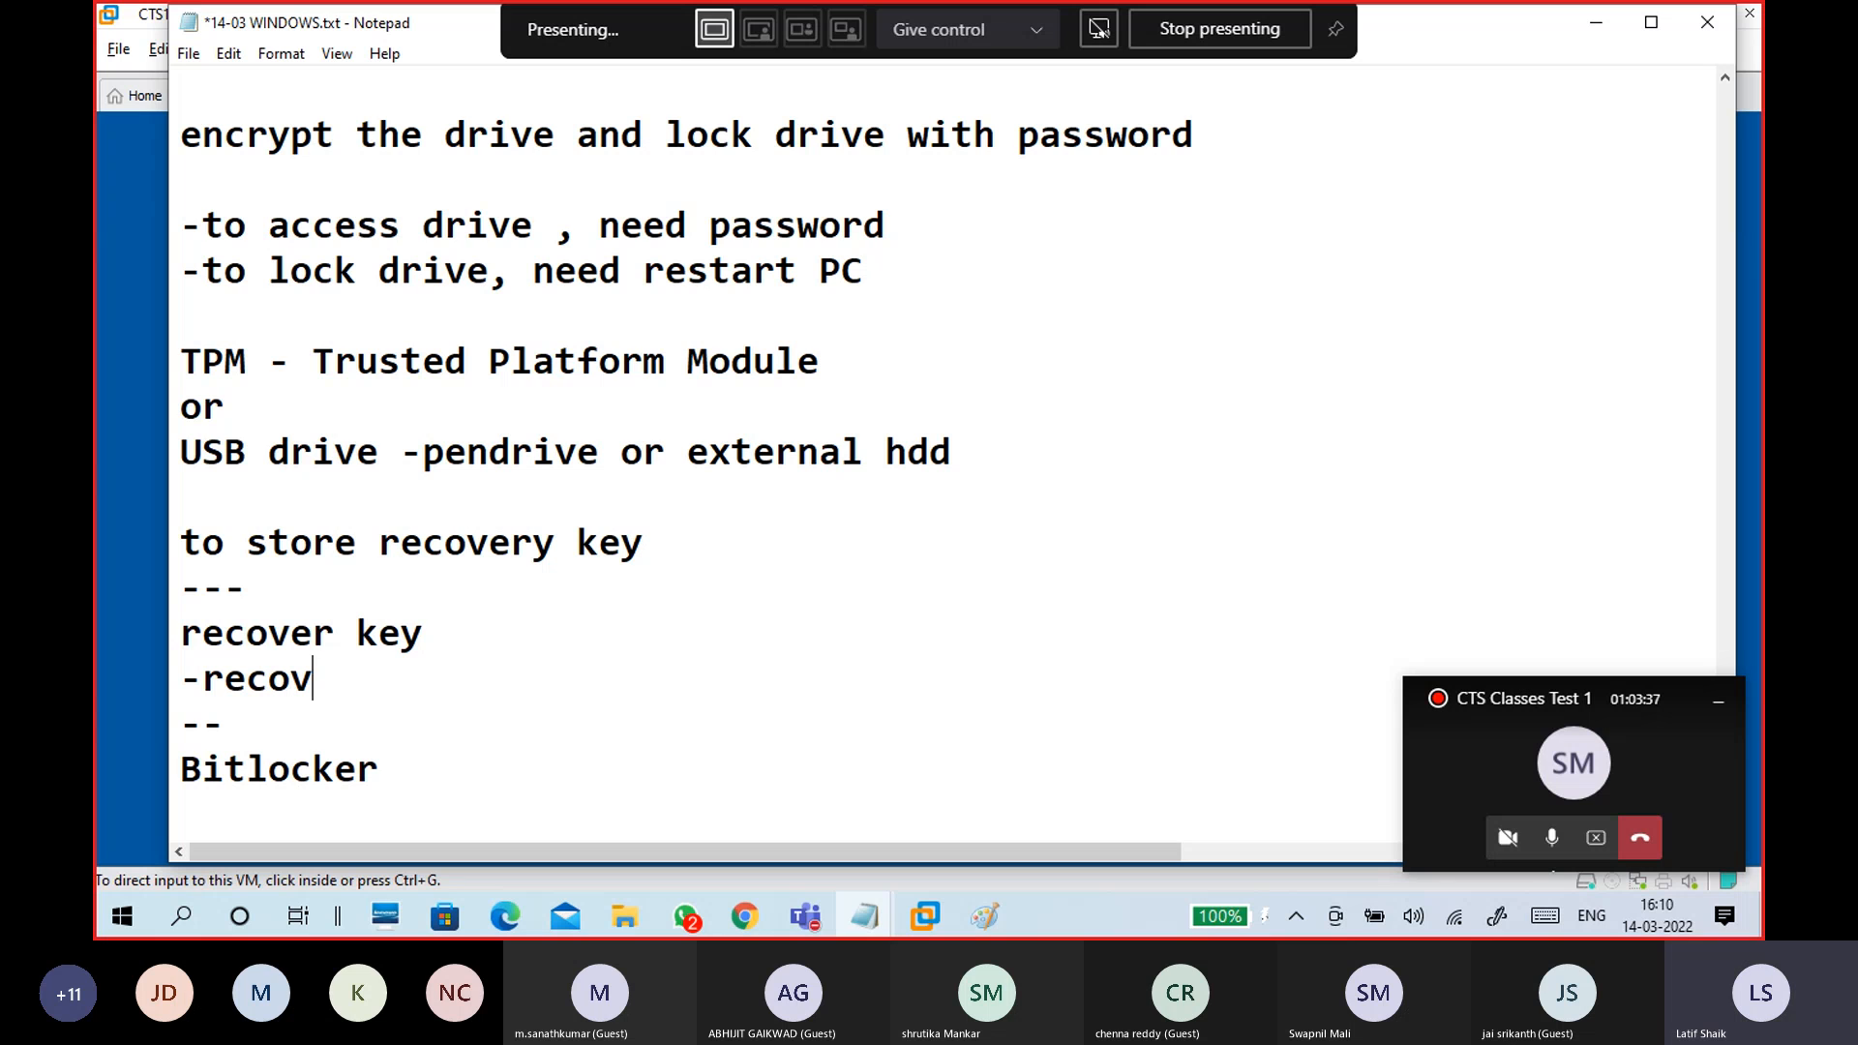
{"action": "type", "text": "er"}
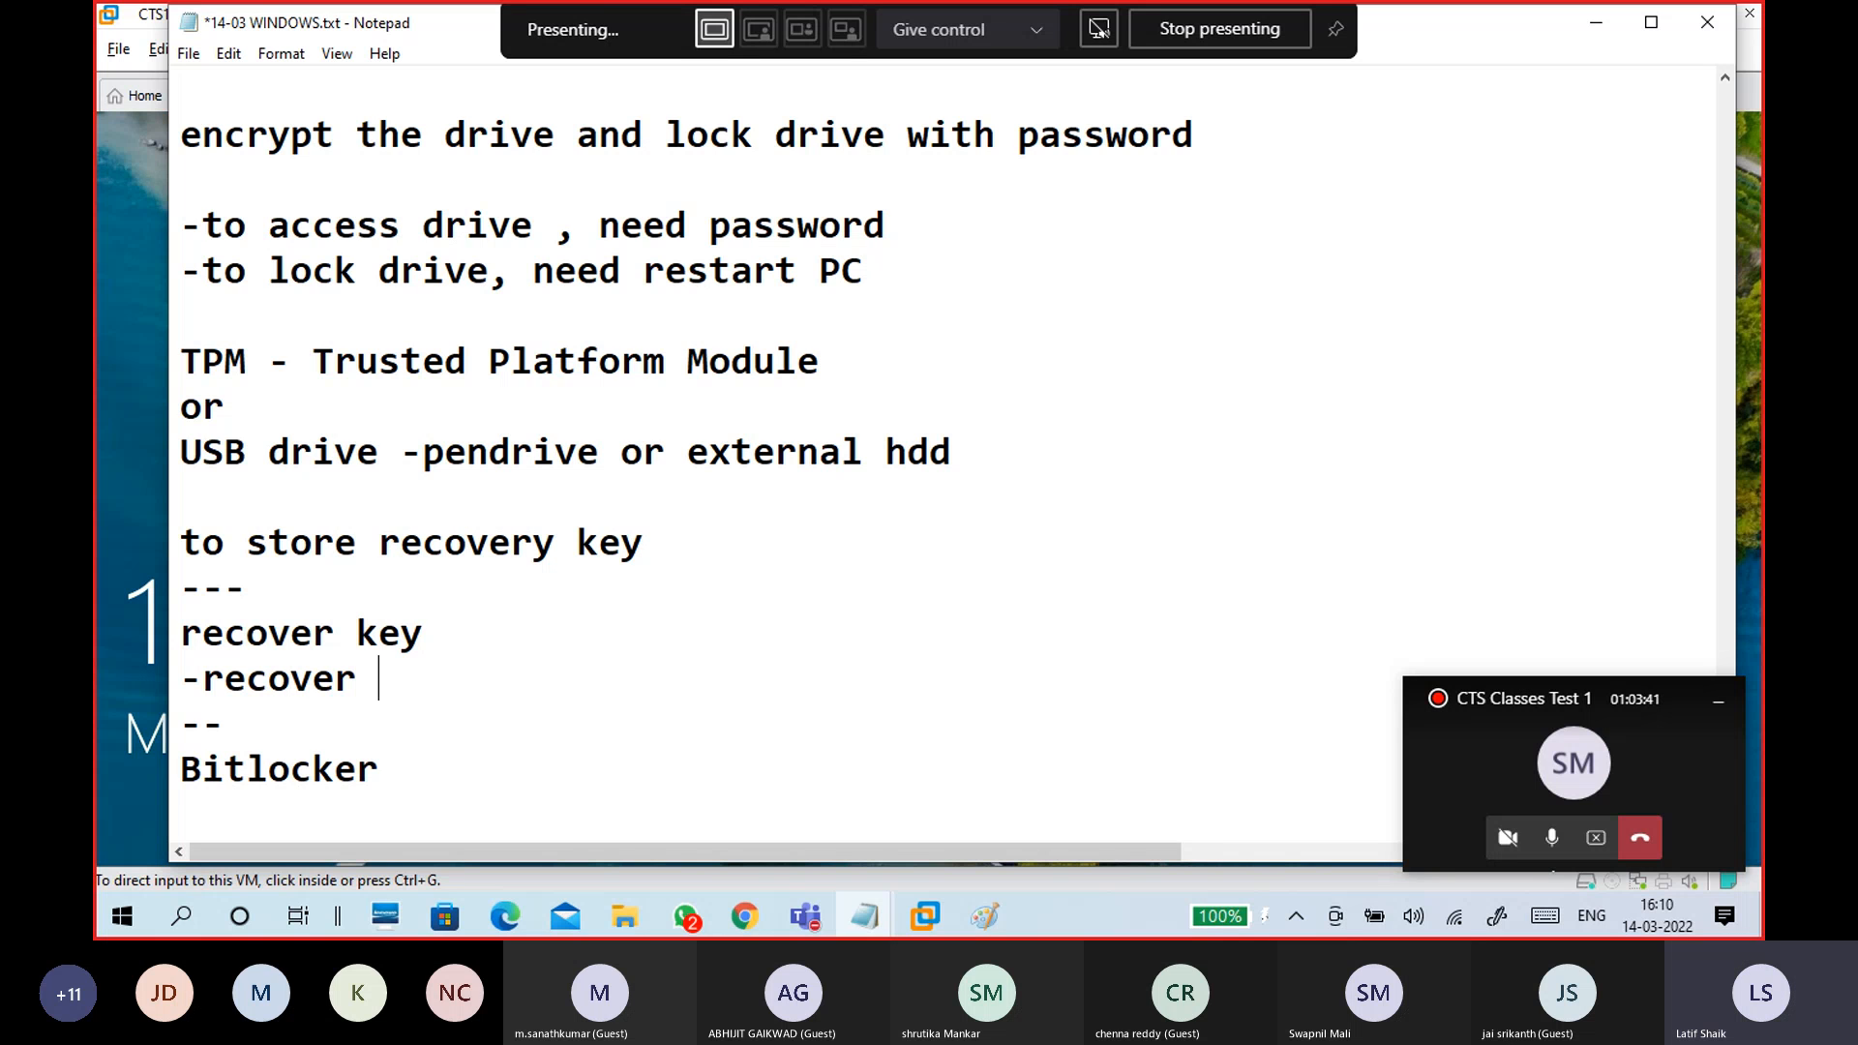
{"action": "type", "text": " password using key file"}
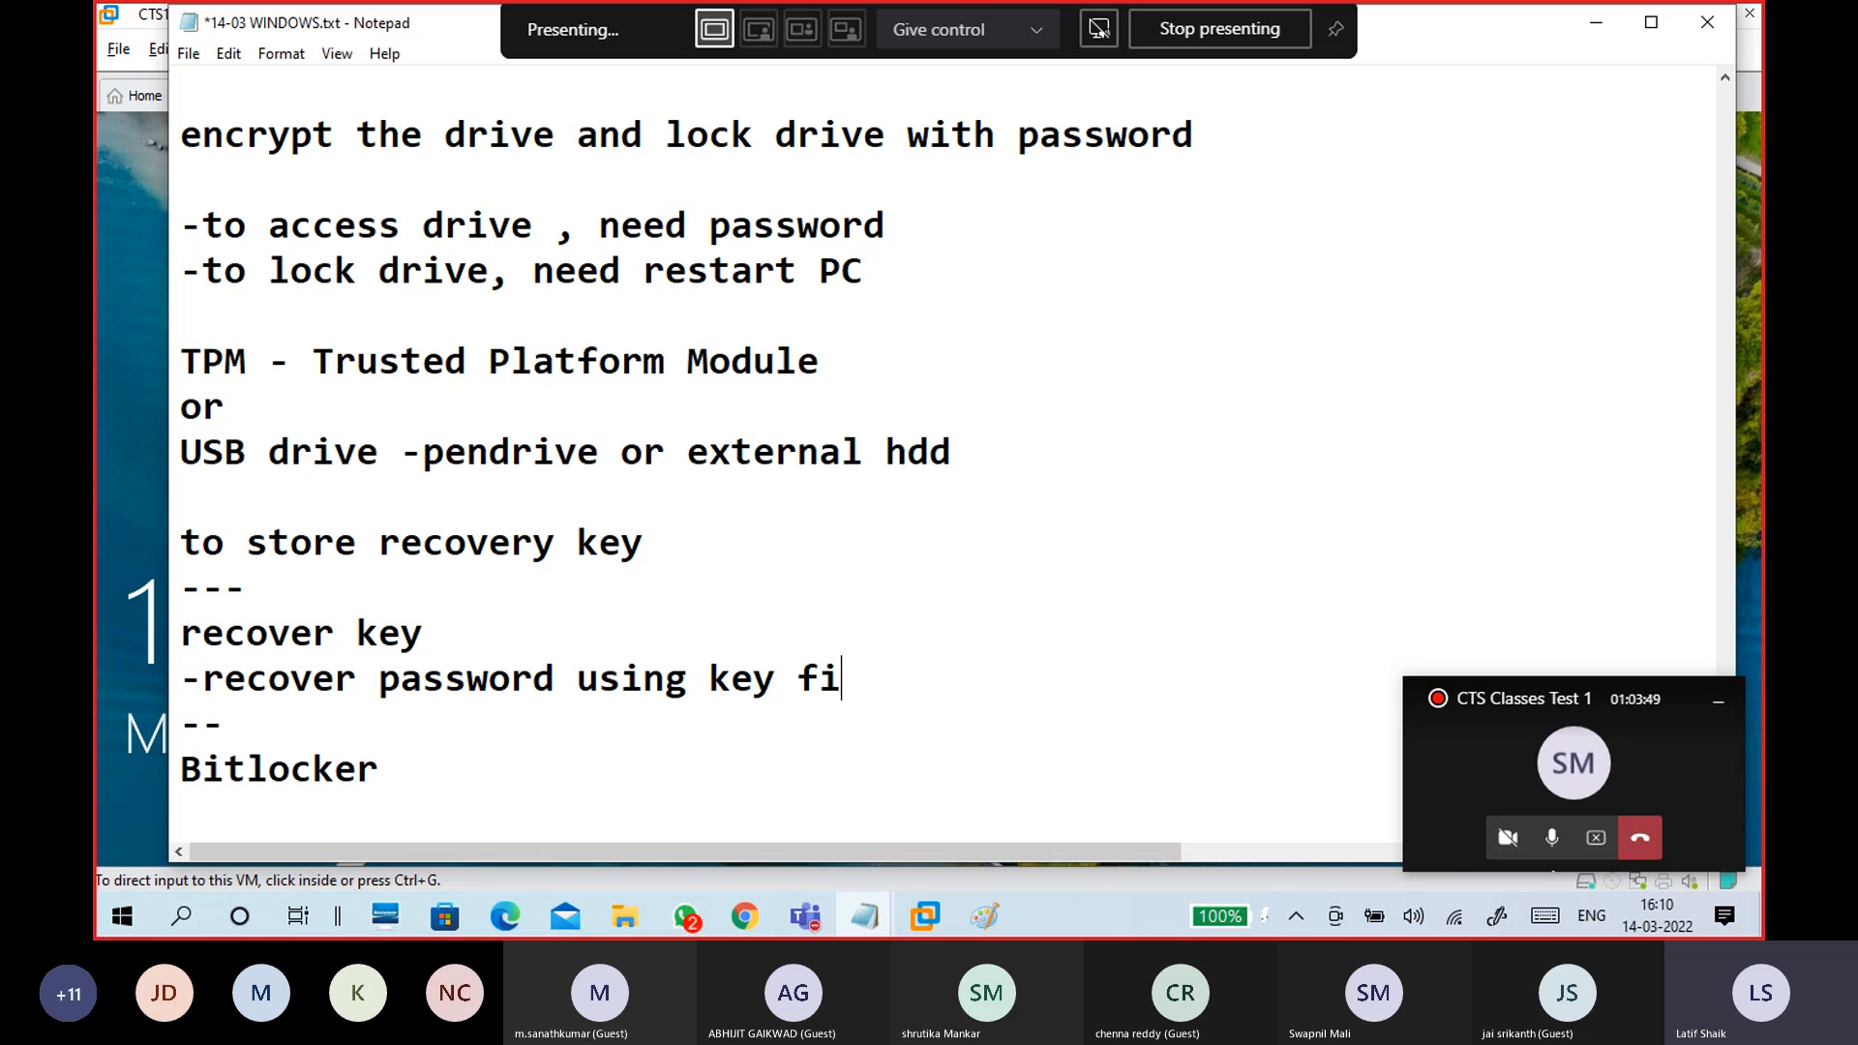
{"action": "key", "text": "Return"}
{"action": "key", "text": "Return"}
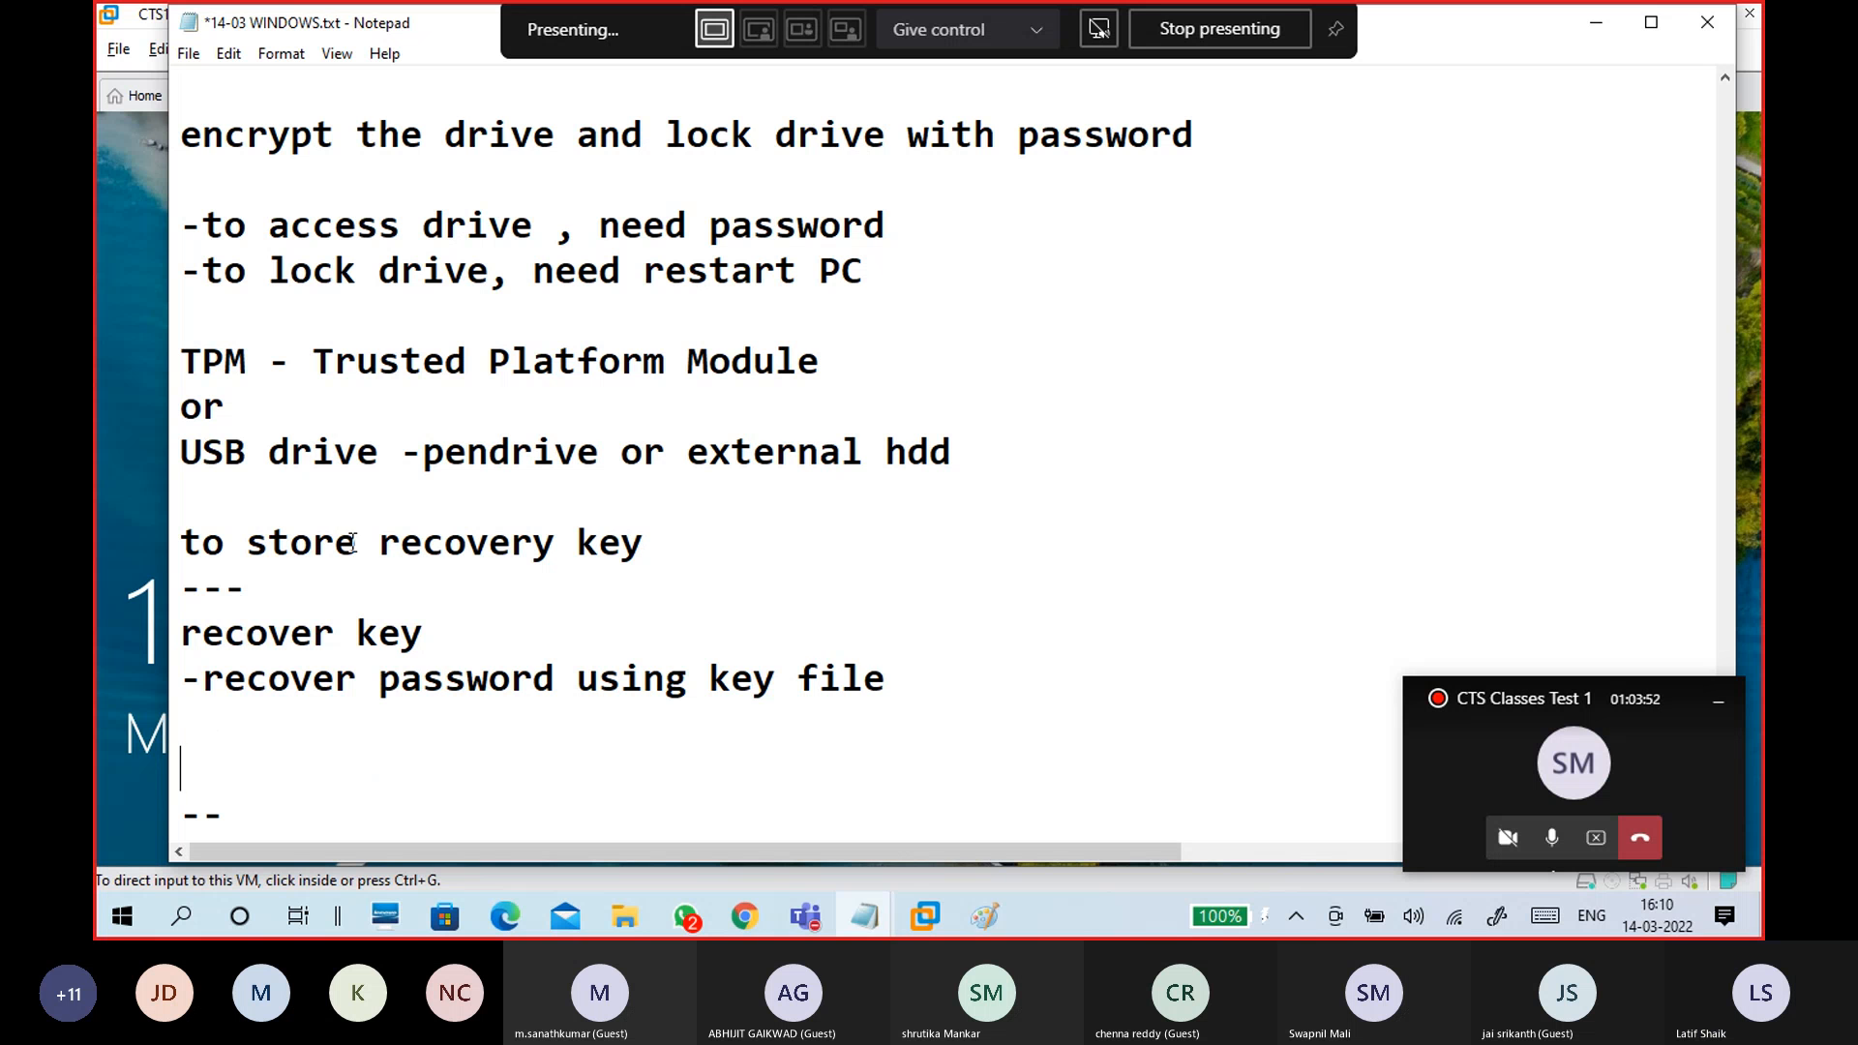
- Switch to the CTS15WinC1 virtual machine and sign in to the Student1 account with its password
{"action": "left_click", "coordinate": [140, 457]}
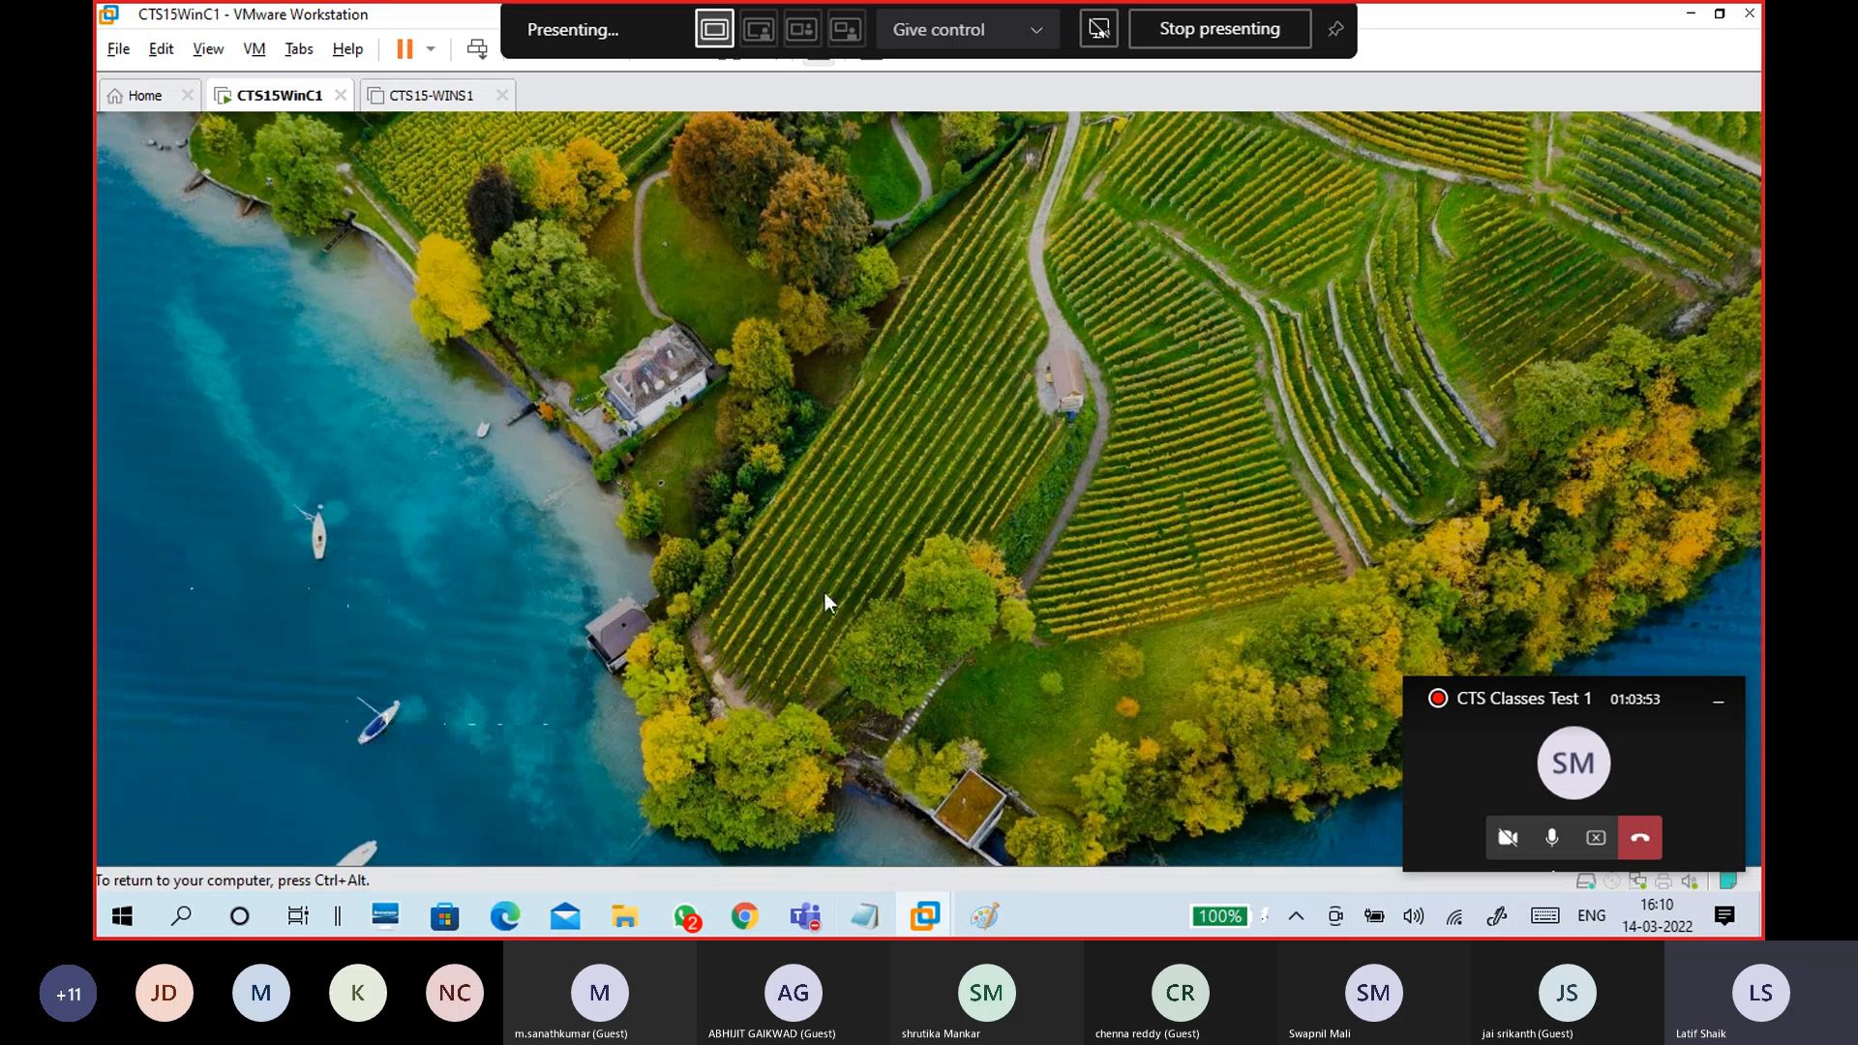
{"action": "type", "text": "••"}
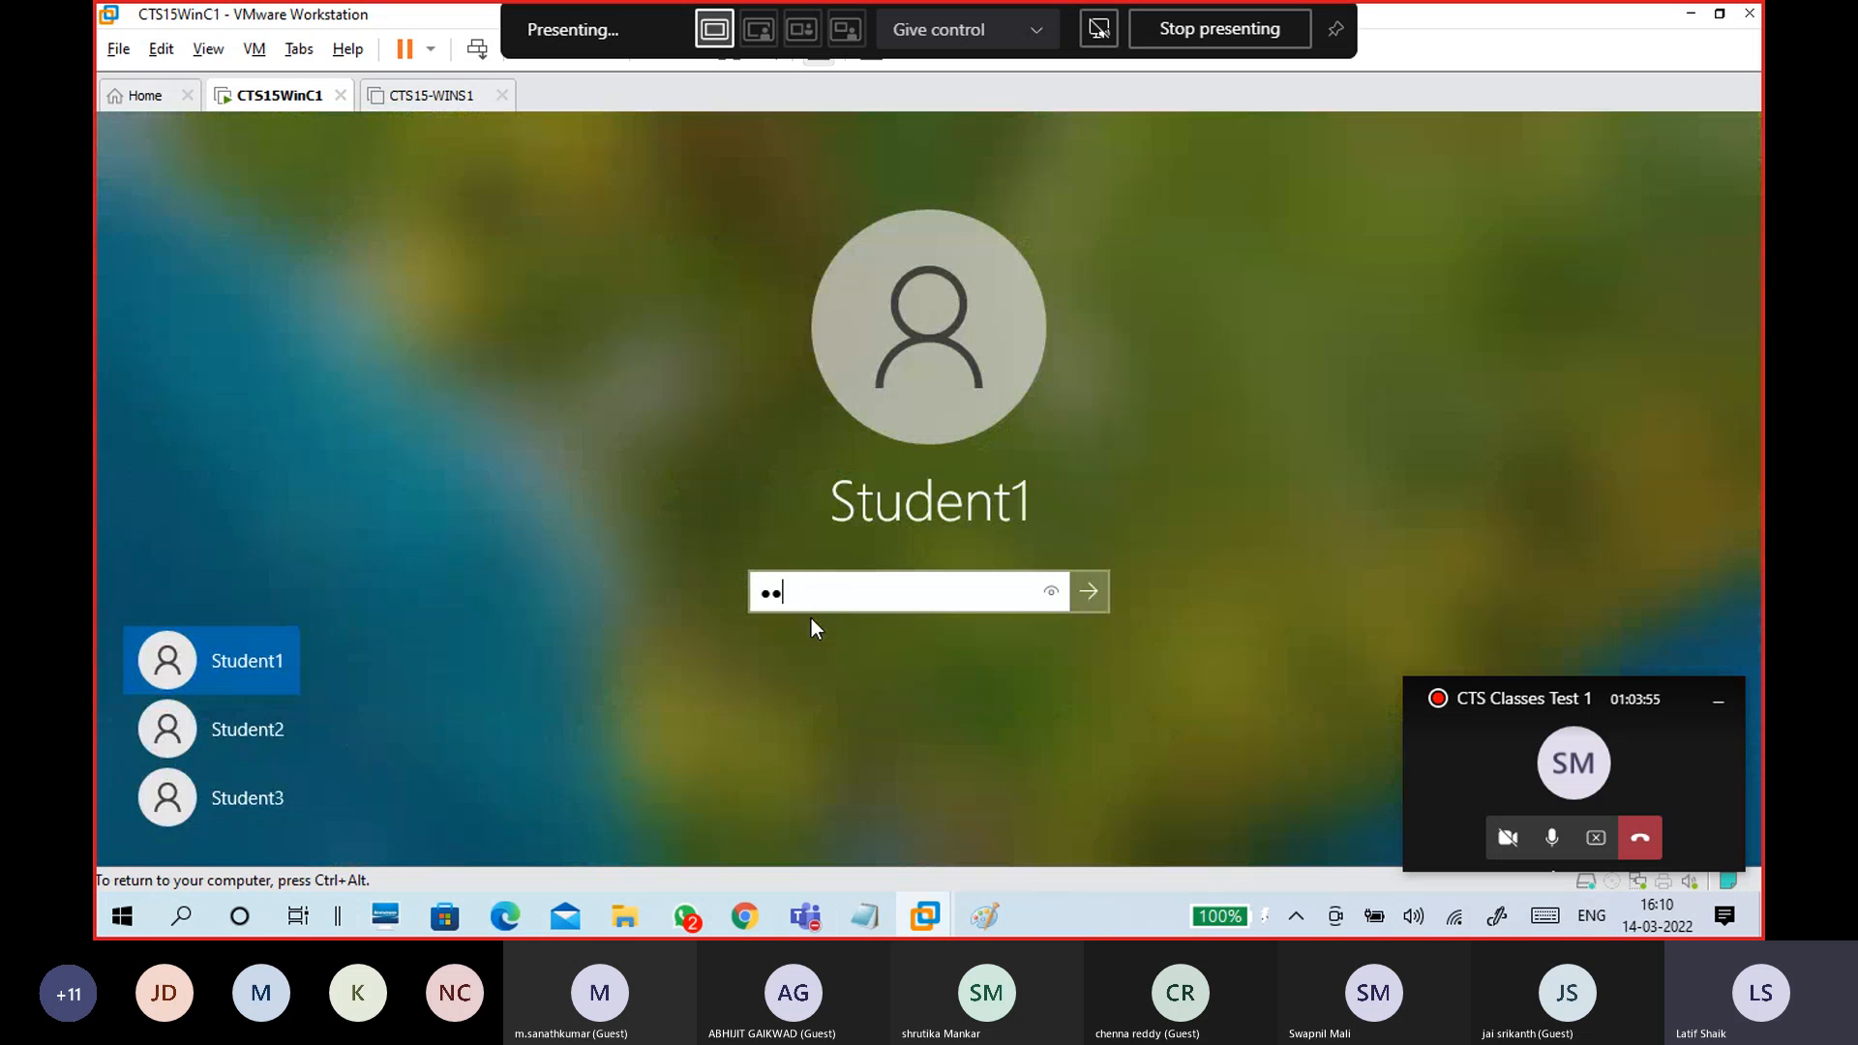
{"action": "type", "text": "••••••"}
{"action": "key", "text": "Return"}
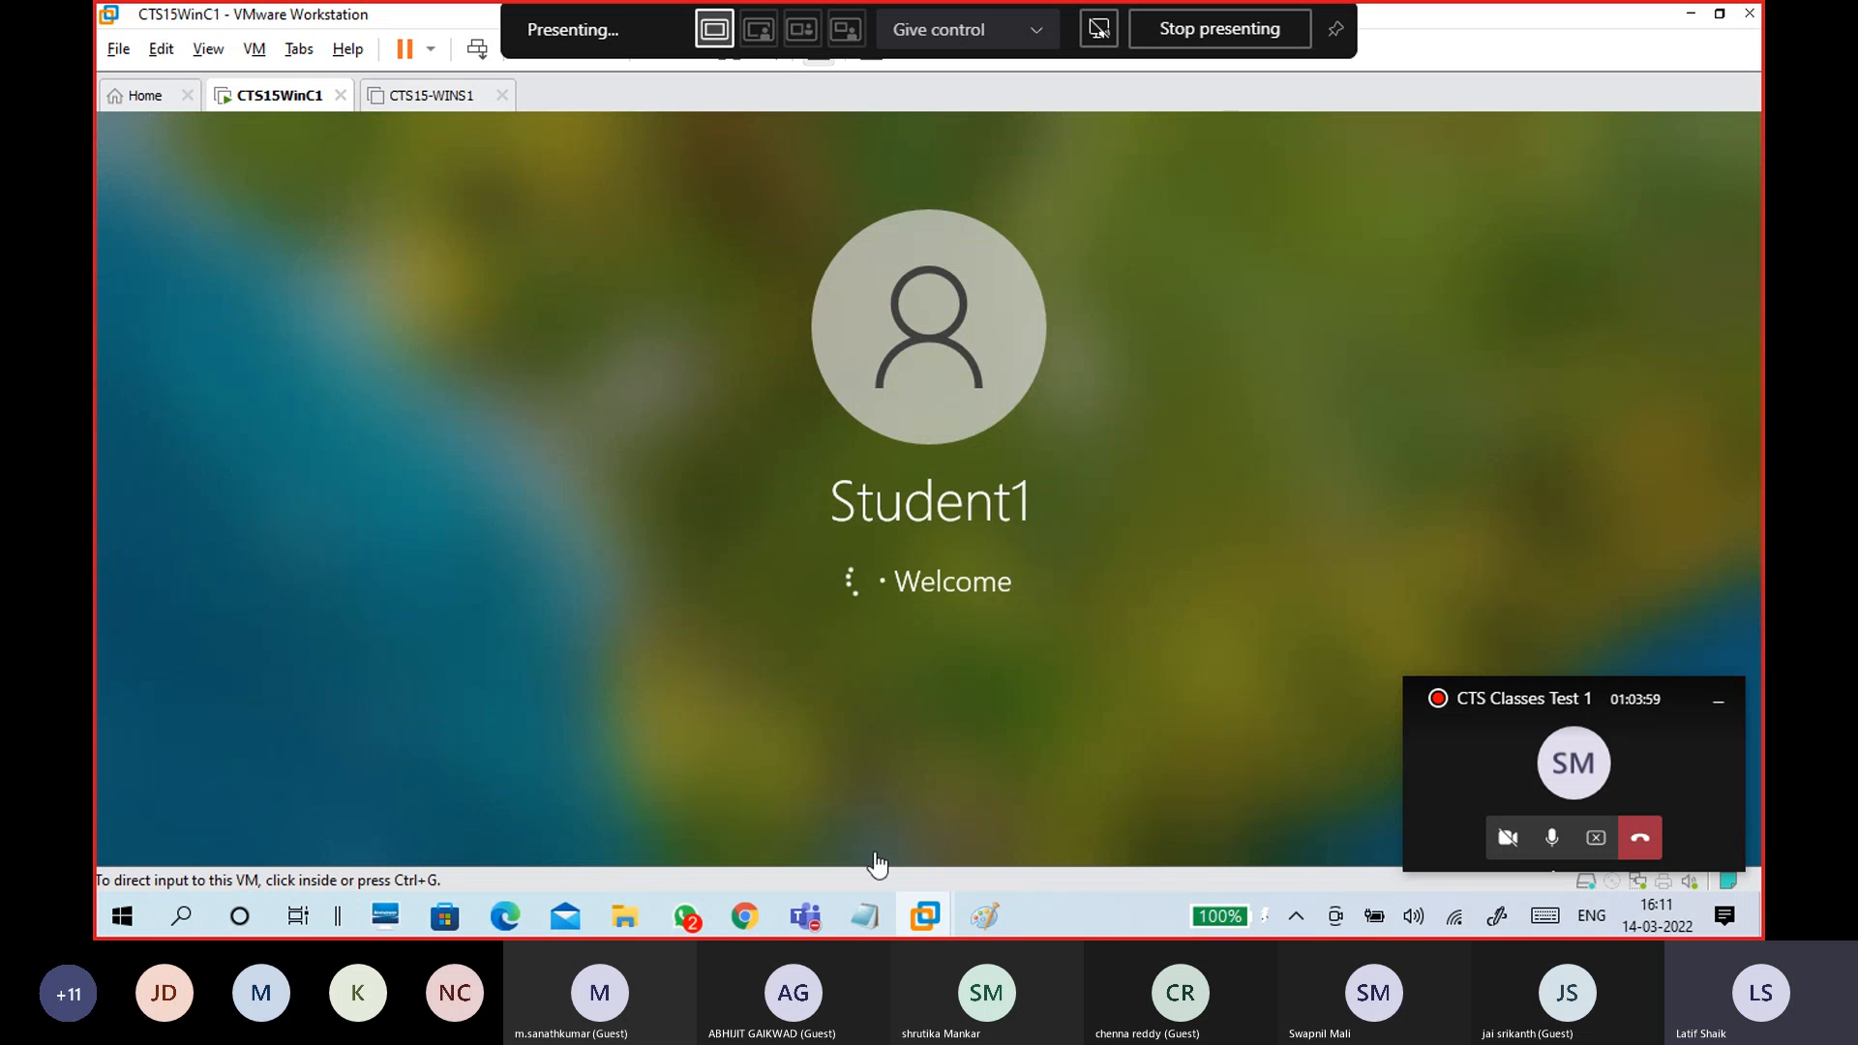
- Switch back to the Notepad notes and insert "-incase of you forget password" directly below the "recover key" line
{"action": "mouse_move", "coordinate": [863, 914]}
{"action": "left_click", "coordinate": [923, 856]}
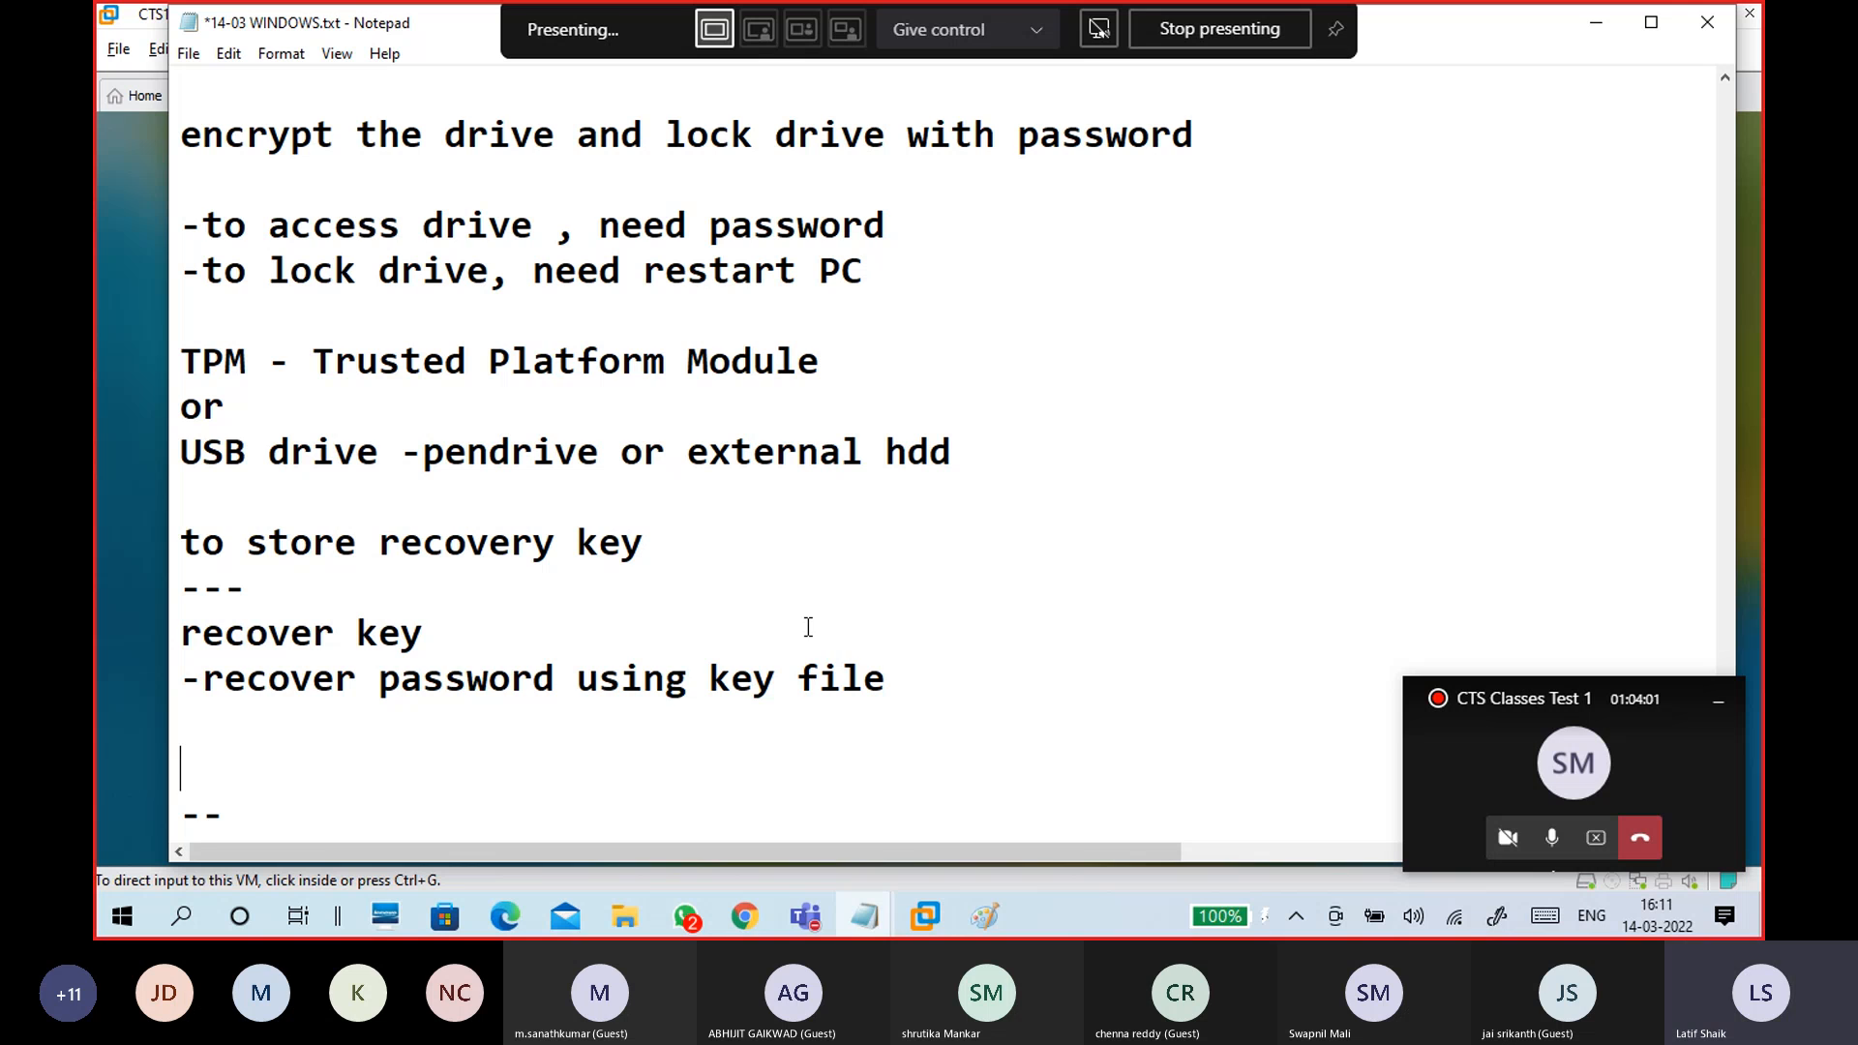
{"action": "left_click", "coordinate": [630, 644]}
{"action": "key", "text": "Return"}
{"action": "type", "text": "-"}
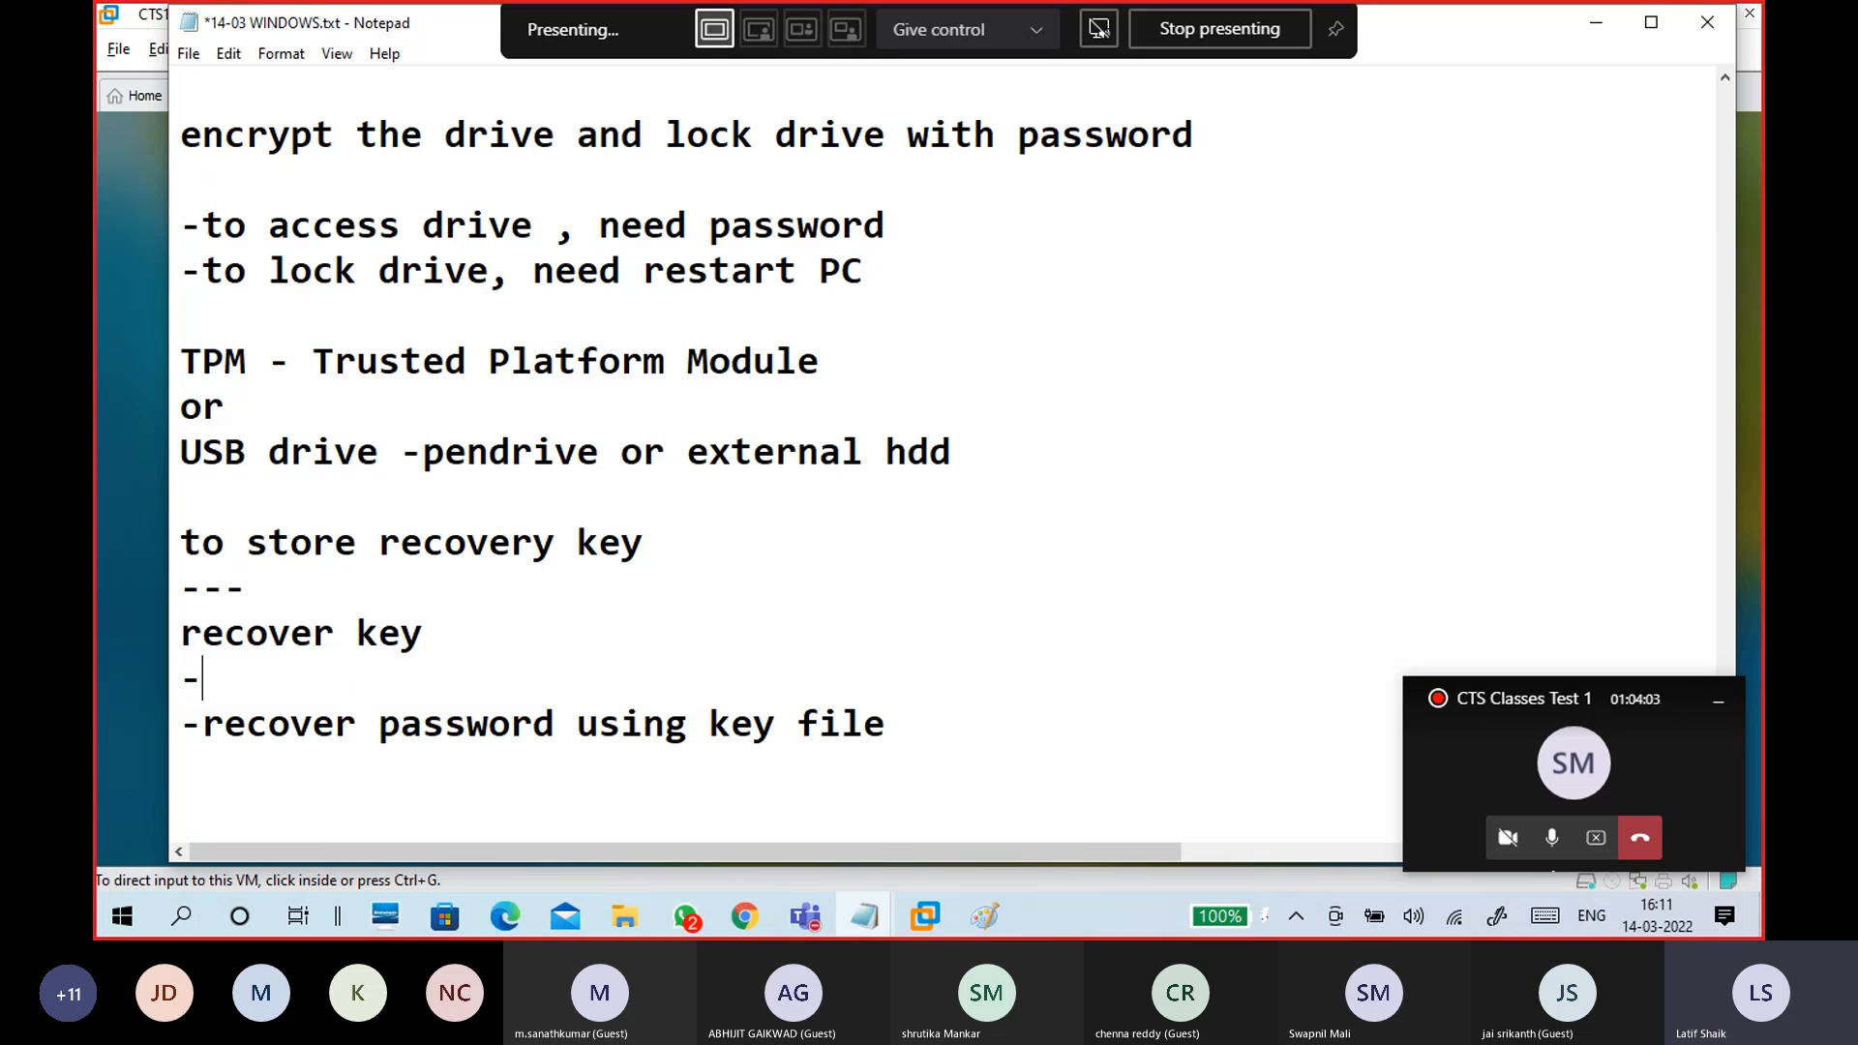
{"action": "type", "text": "incase of "}
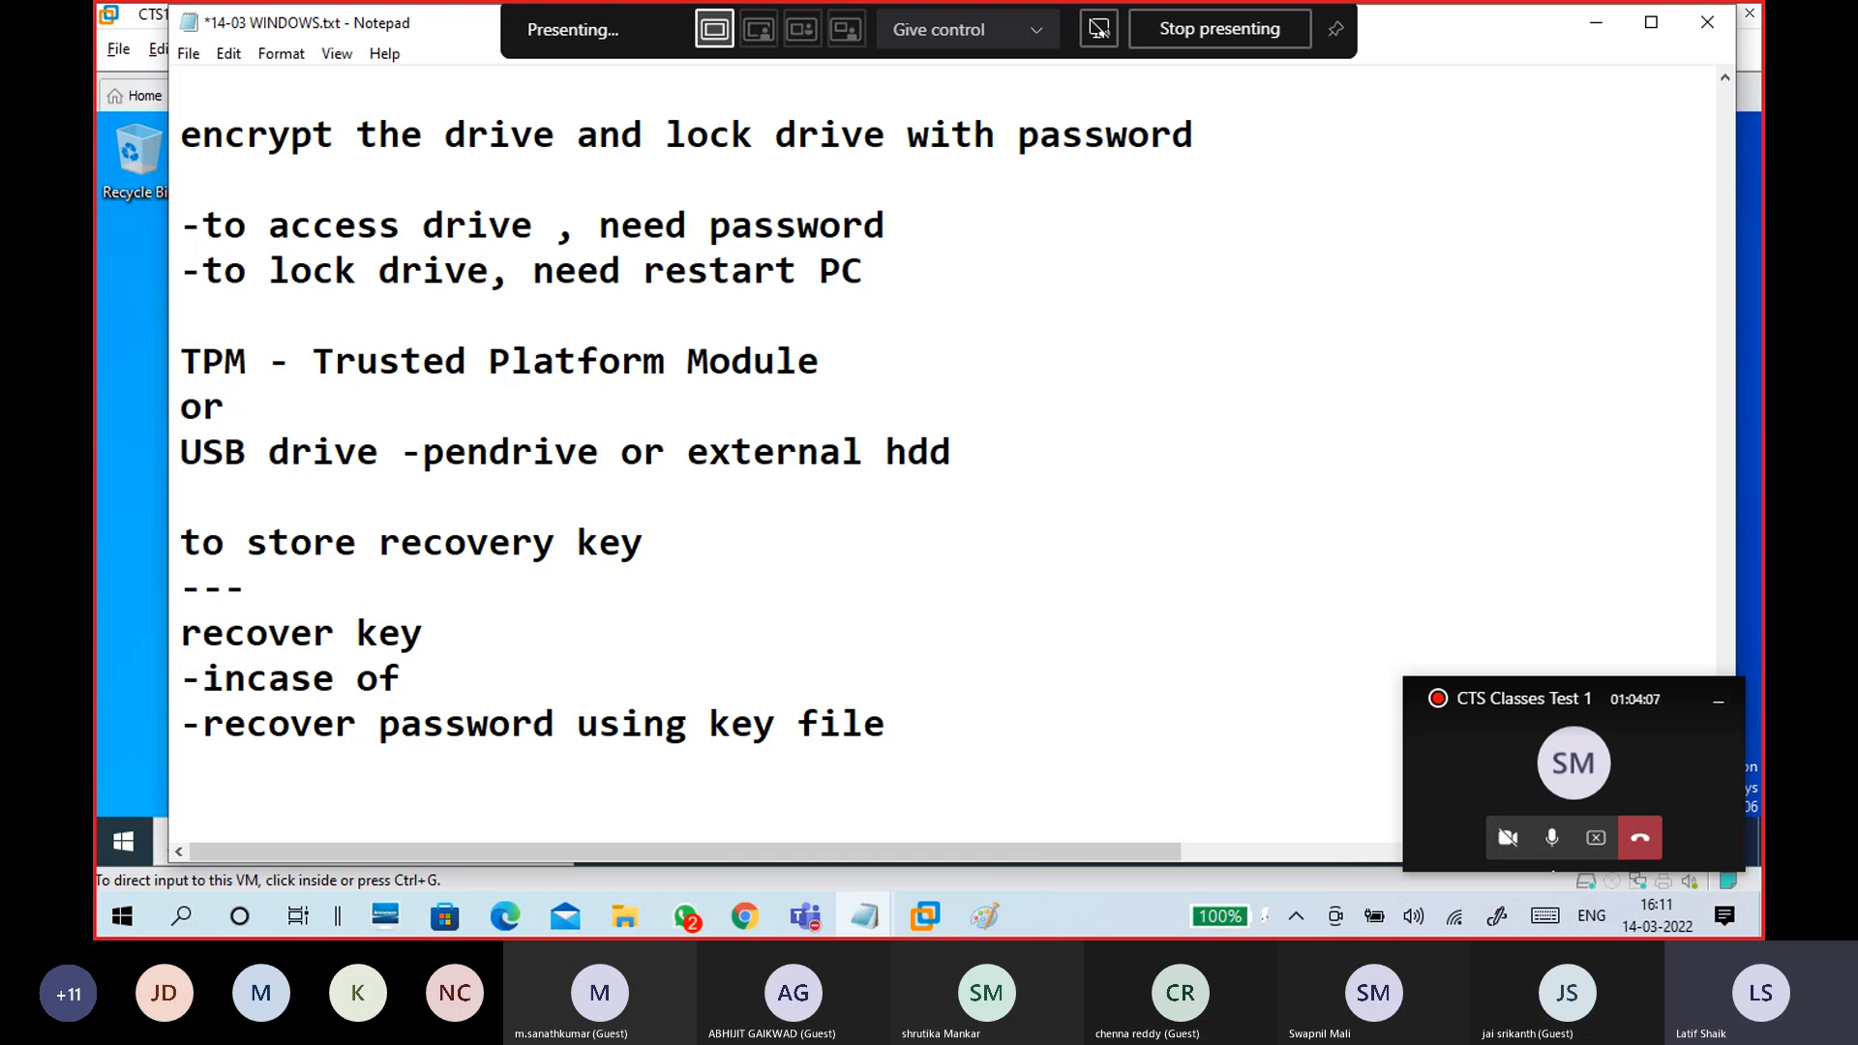
{"action": "type", "text": "you forget "}
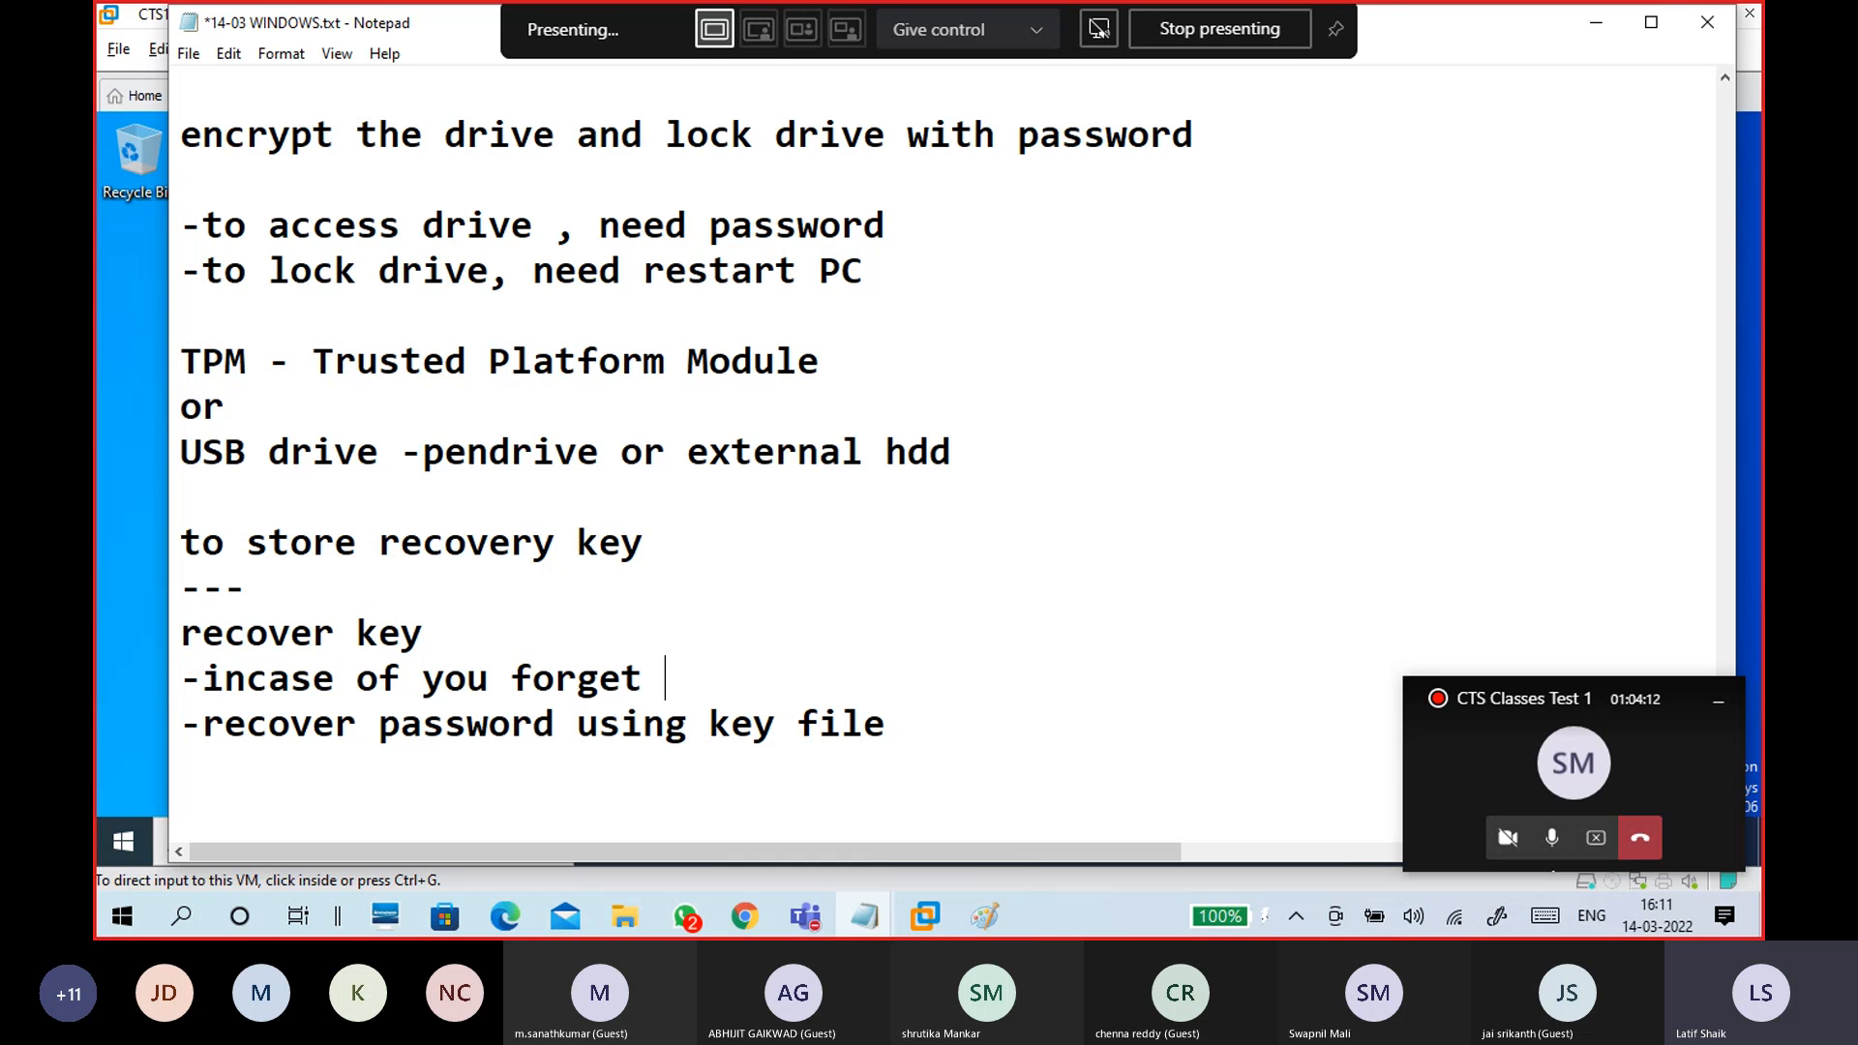
{"action": "type", "text": "password"}
{"action": "key", "text": "Down"}
{"action": "key", "text": "Down"}
{"action": "key", "text": "Down"}
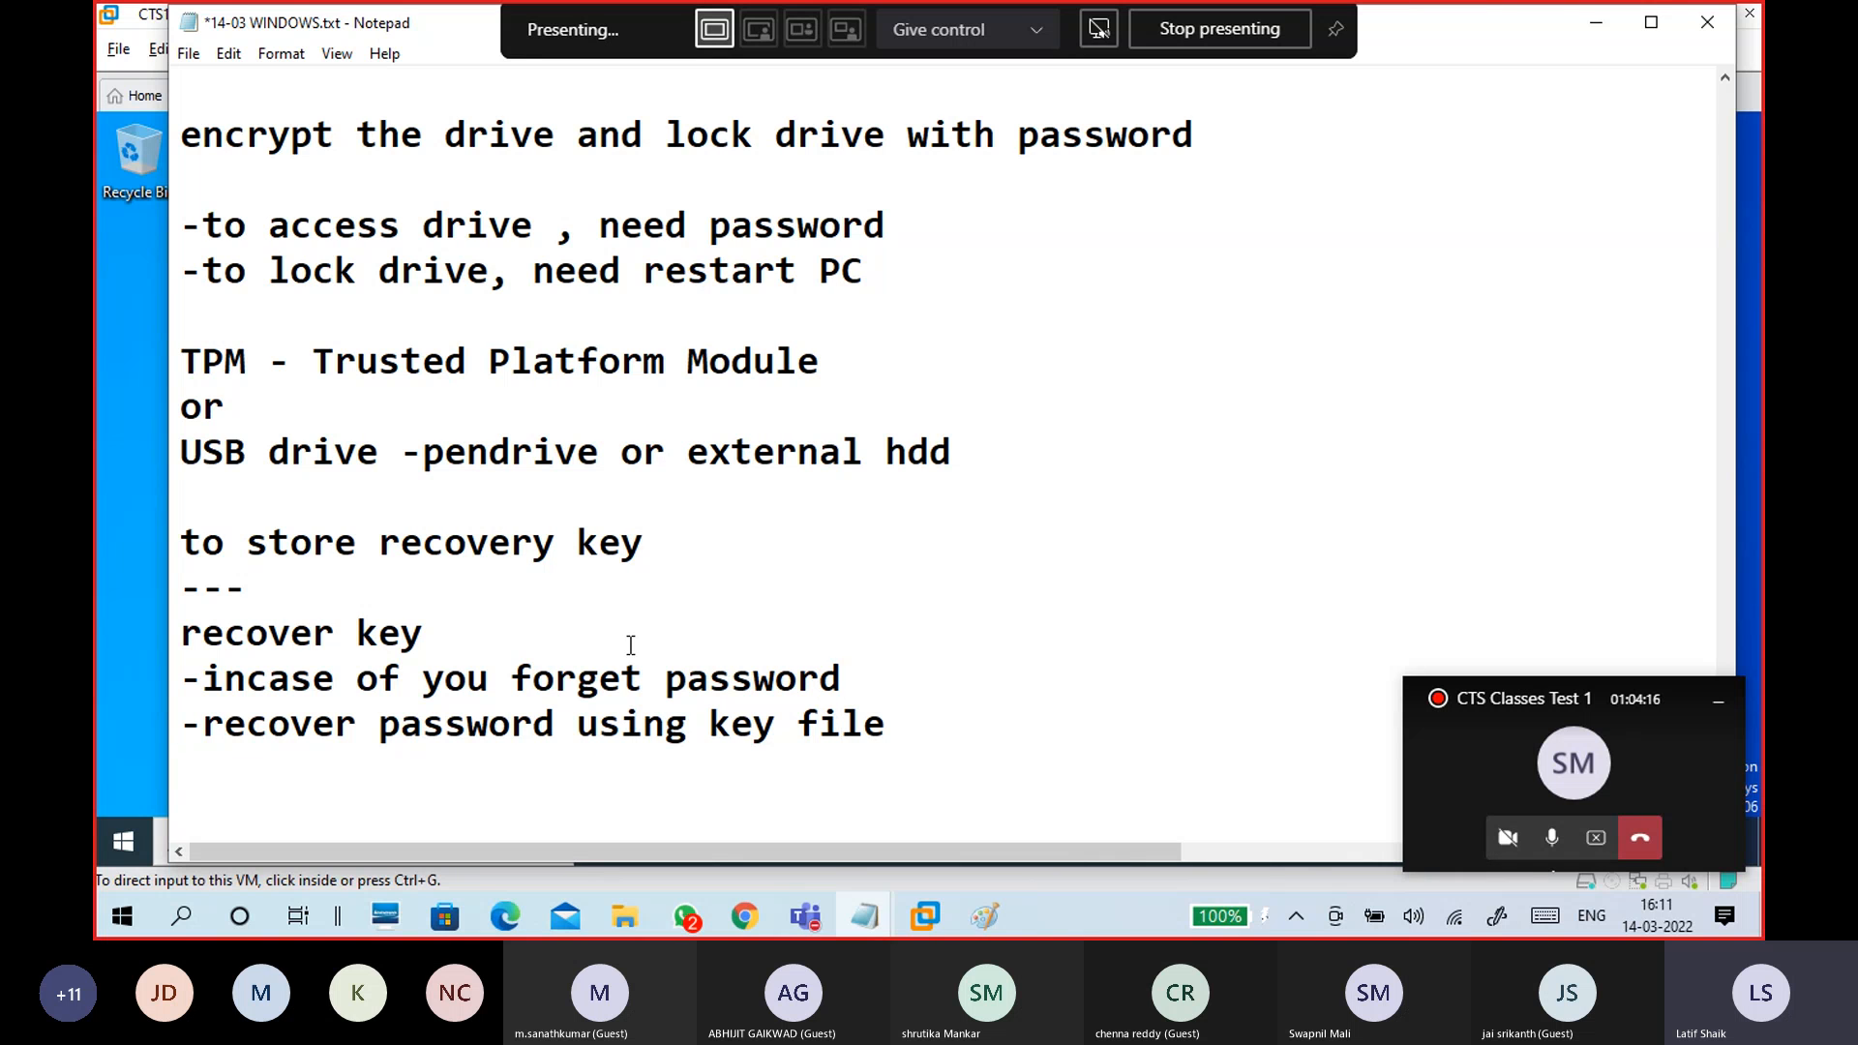
{"action": "scroll", "coordinate": [630, 646], "scroll_direction": "down", "scroll_amount": 2}
{"action": "left_click", "coordinate": [339, 503]}
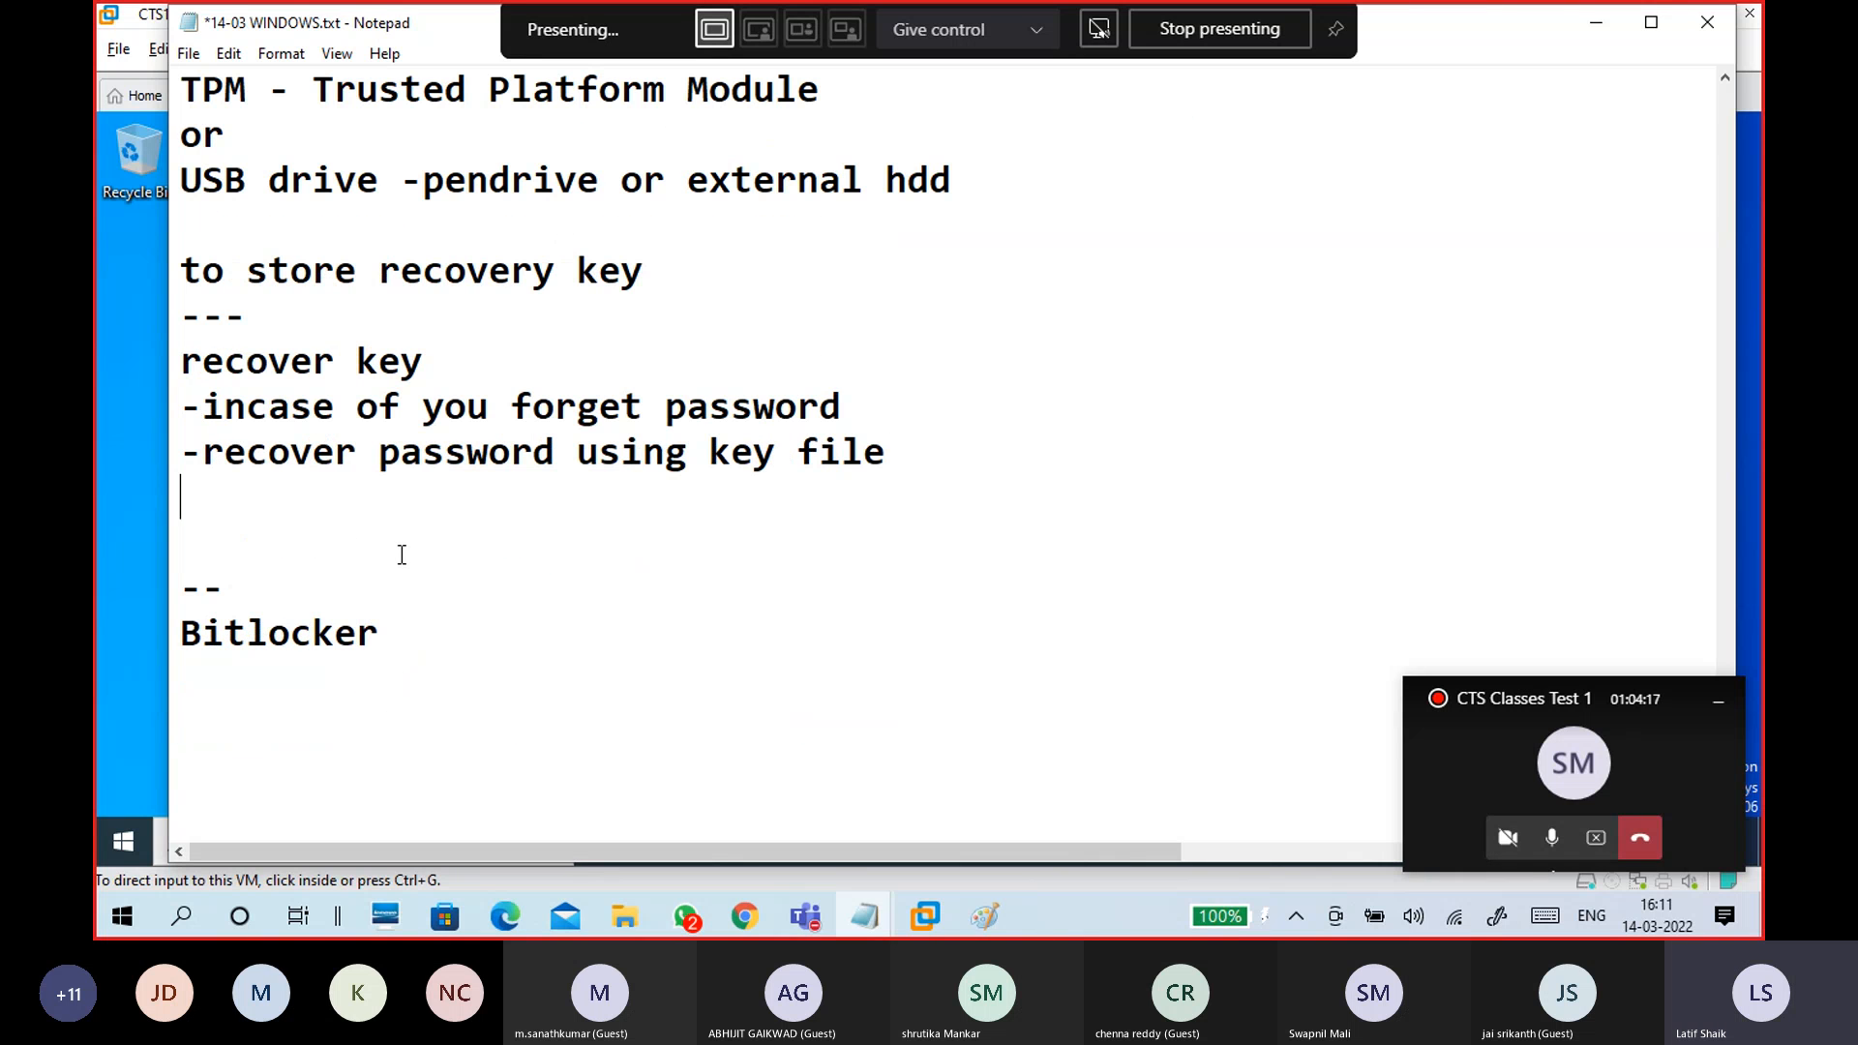
- Switch to the virtual machine and open the Data2 folder on its desktop
{"action": "left_click", "coordinate": [942, 865]}
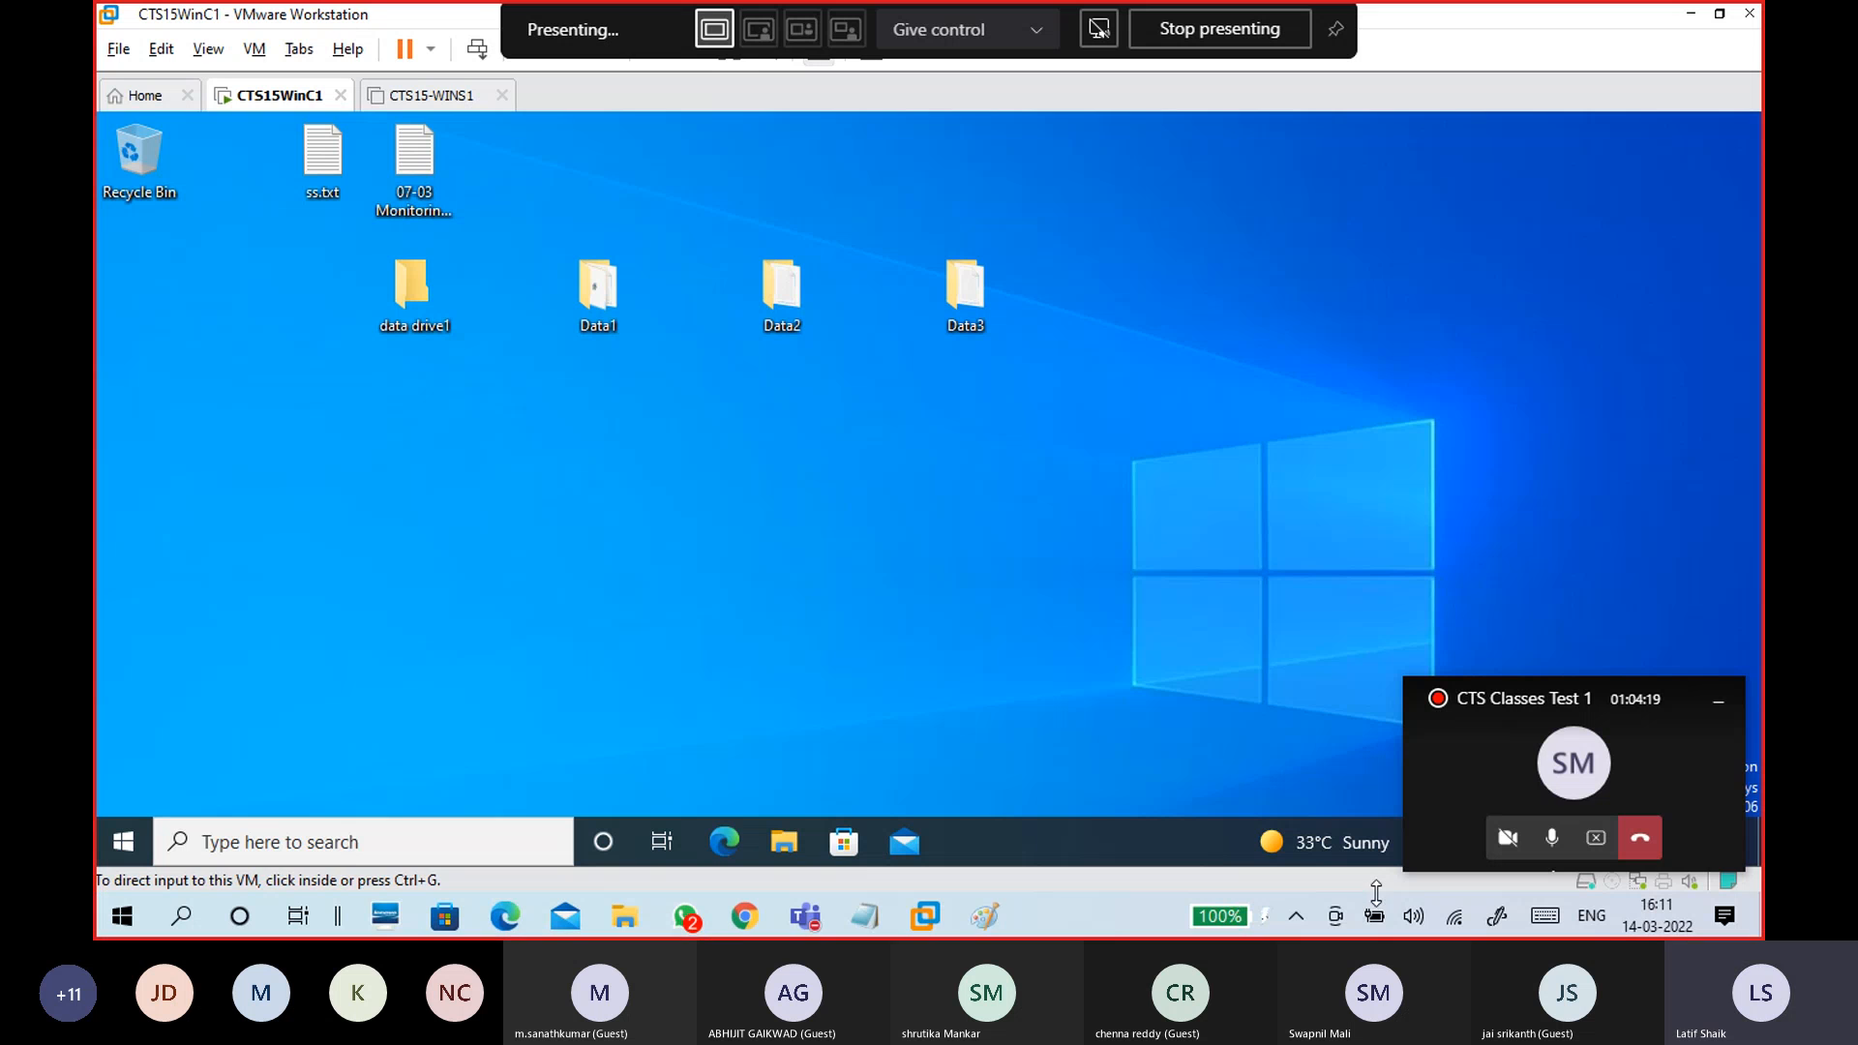
{"action": "left_click", "coordinate": [782, 325]}
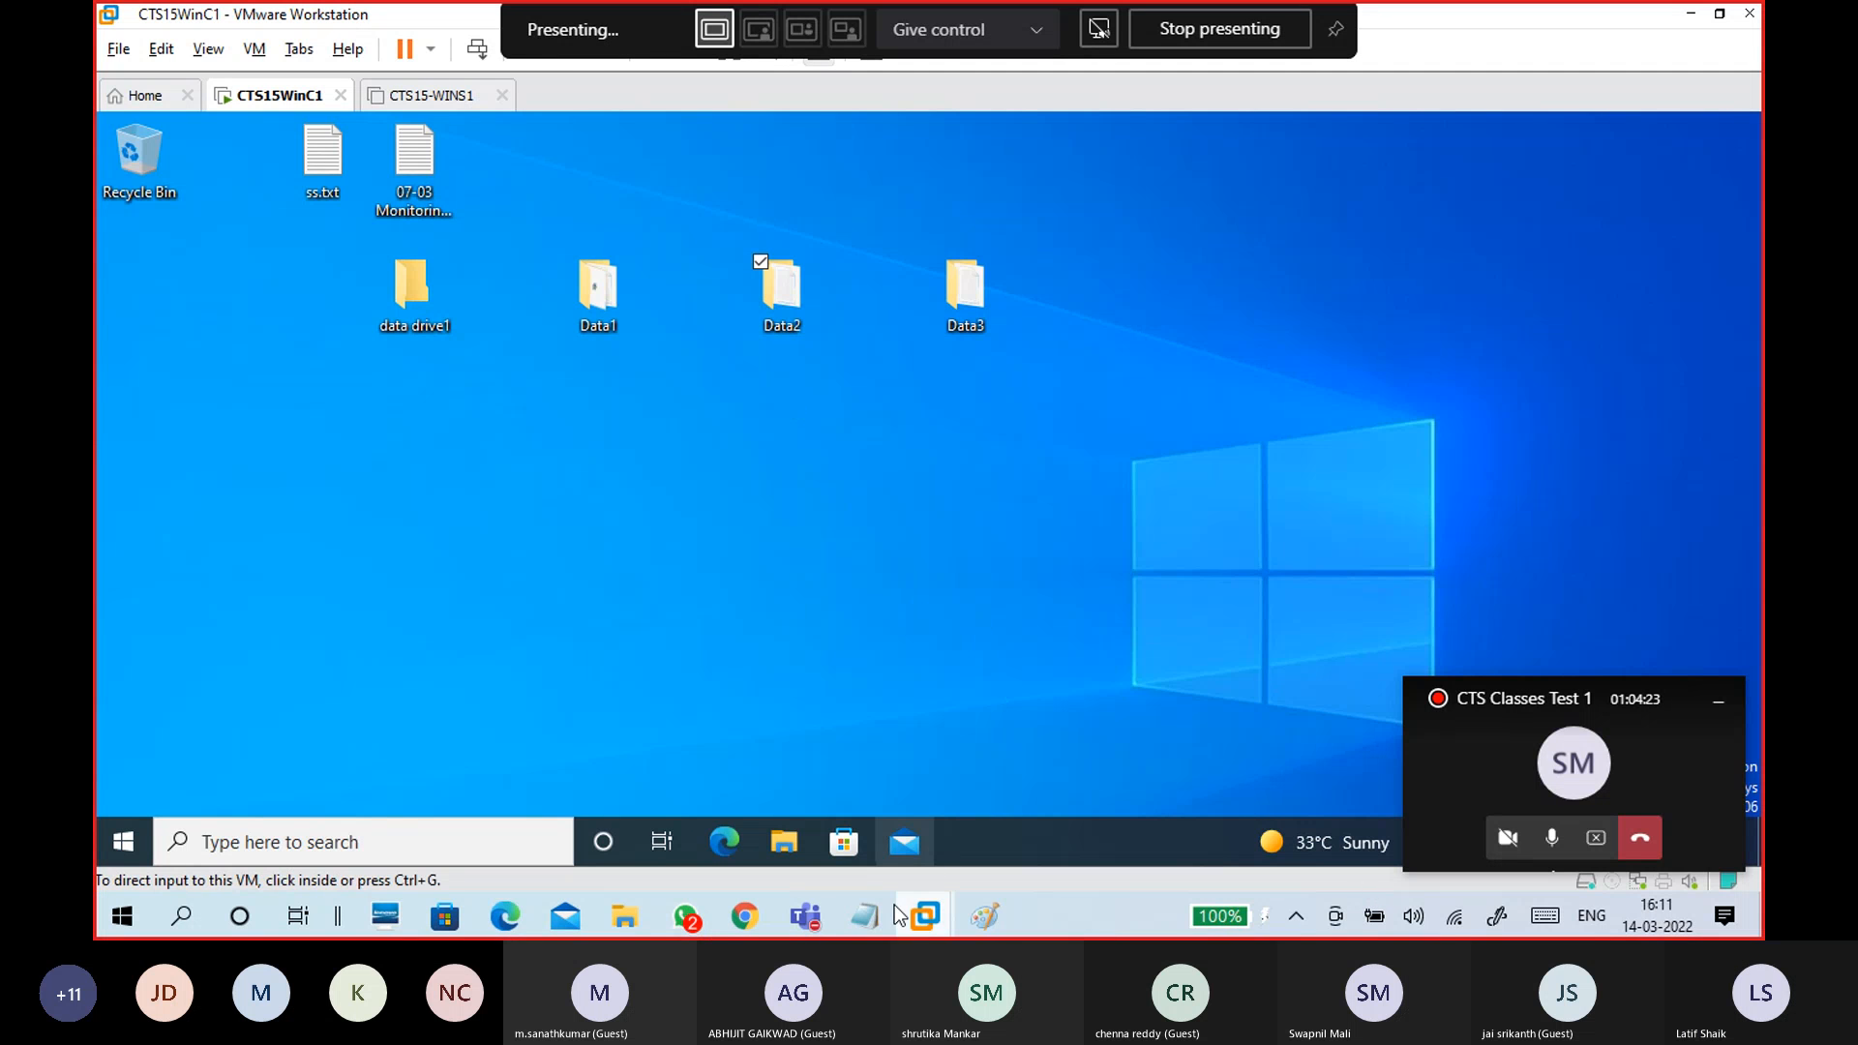
- Switch to the Notepad notes and extend the final "Bitlocker" line to "Bitlocker to Go - Bitlocker for USB"
{"action": "mouse_move", "coordinate": [871, 919]}
{"action": "left_click", "coordinate": [1006, 788]}
{"action": "left_click", "coordinate": [463, 633]}
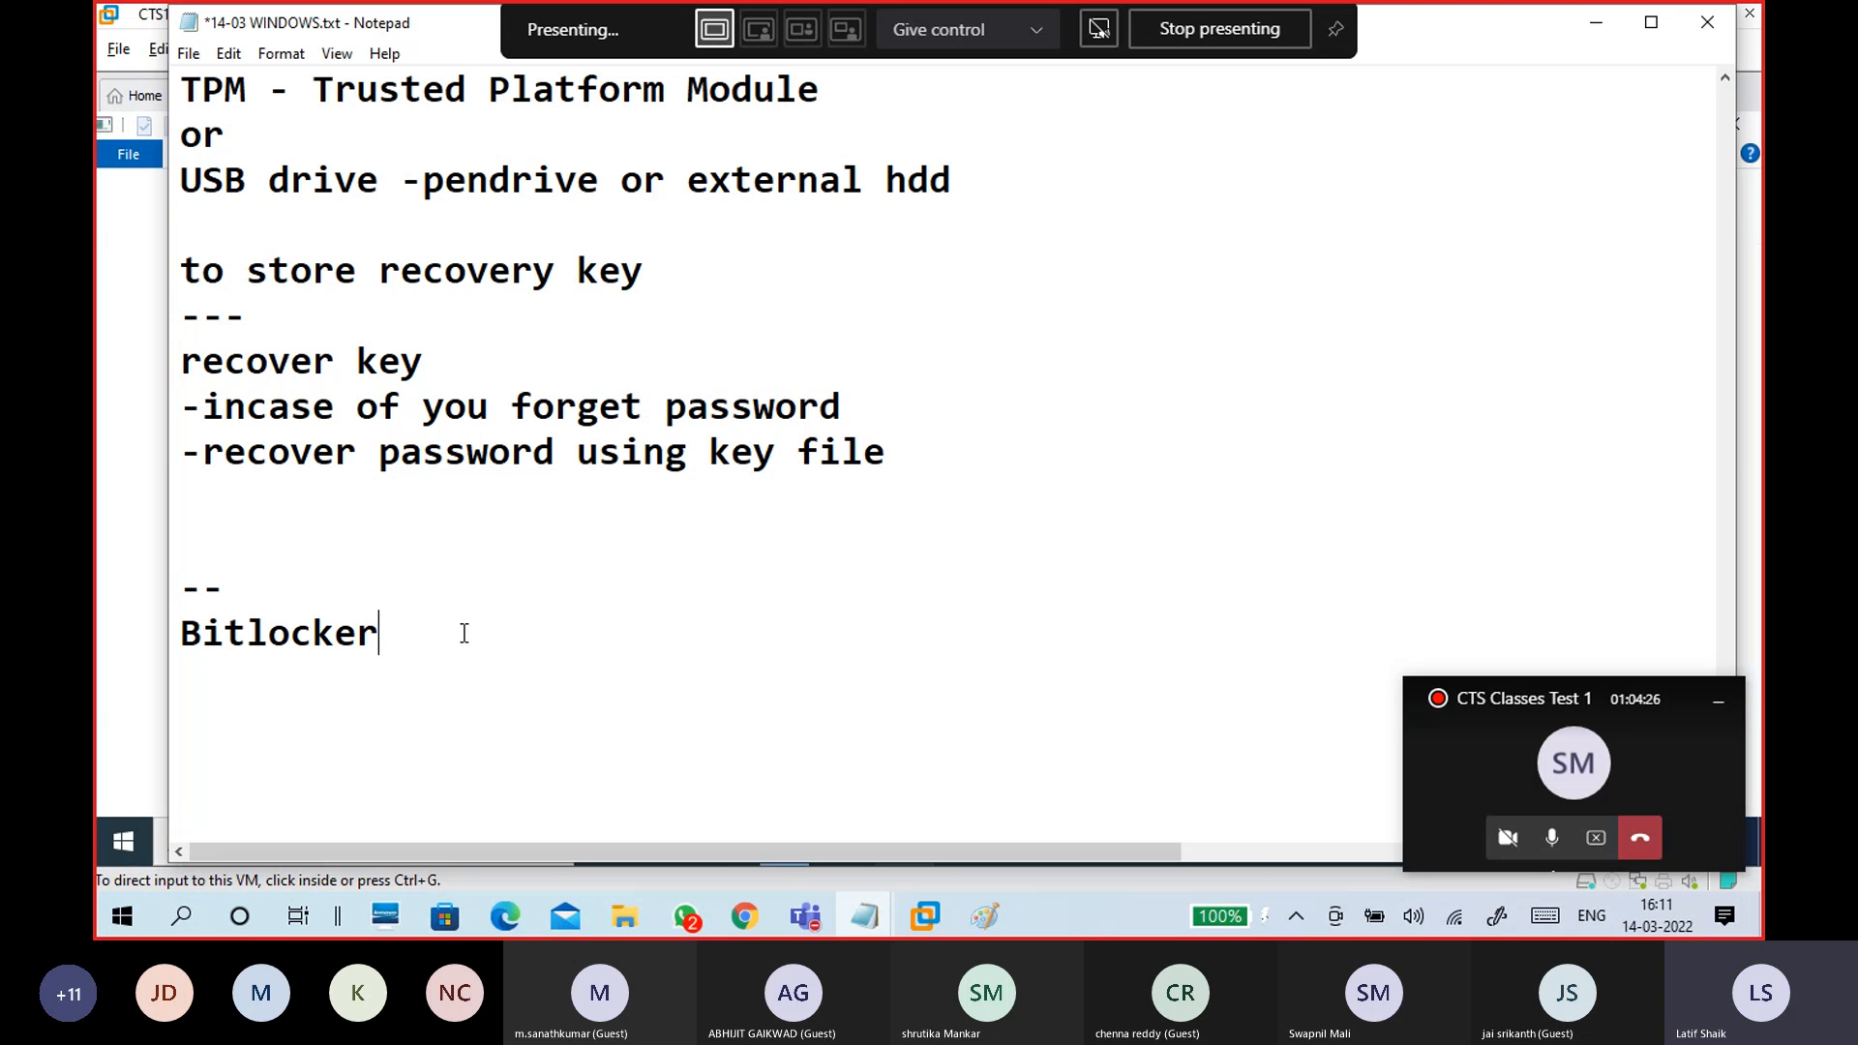
{"action": "type", "text": "to Go "}
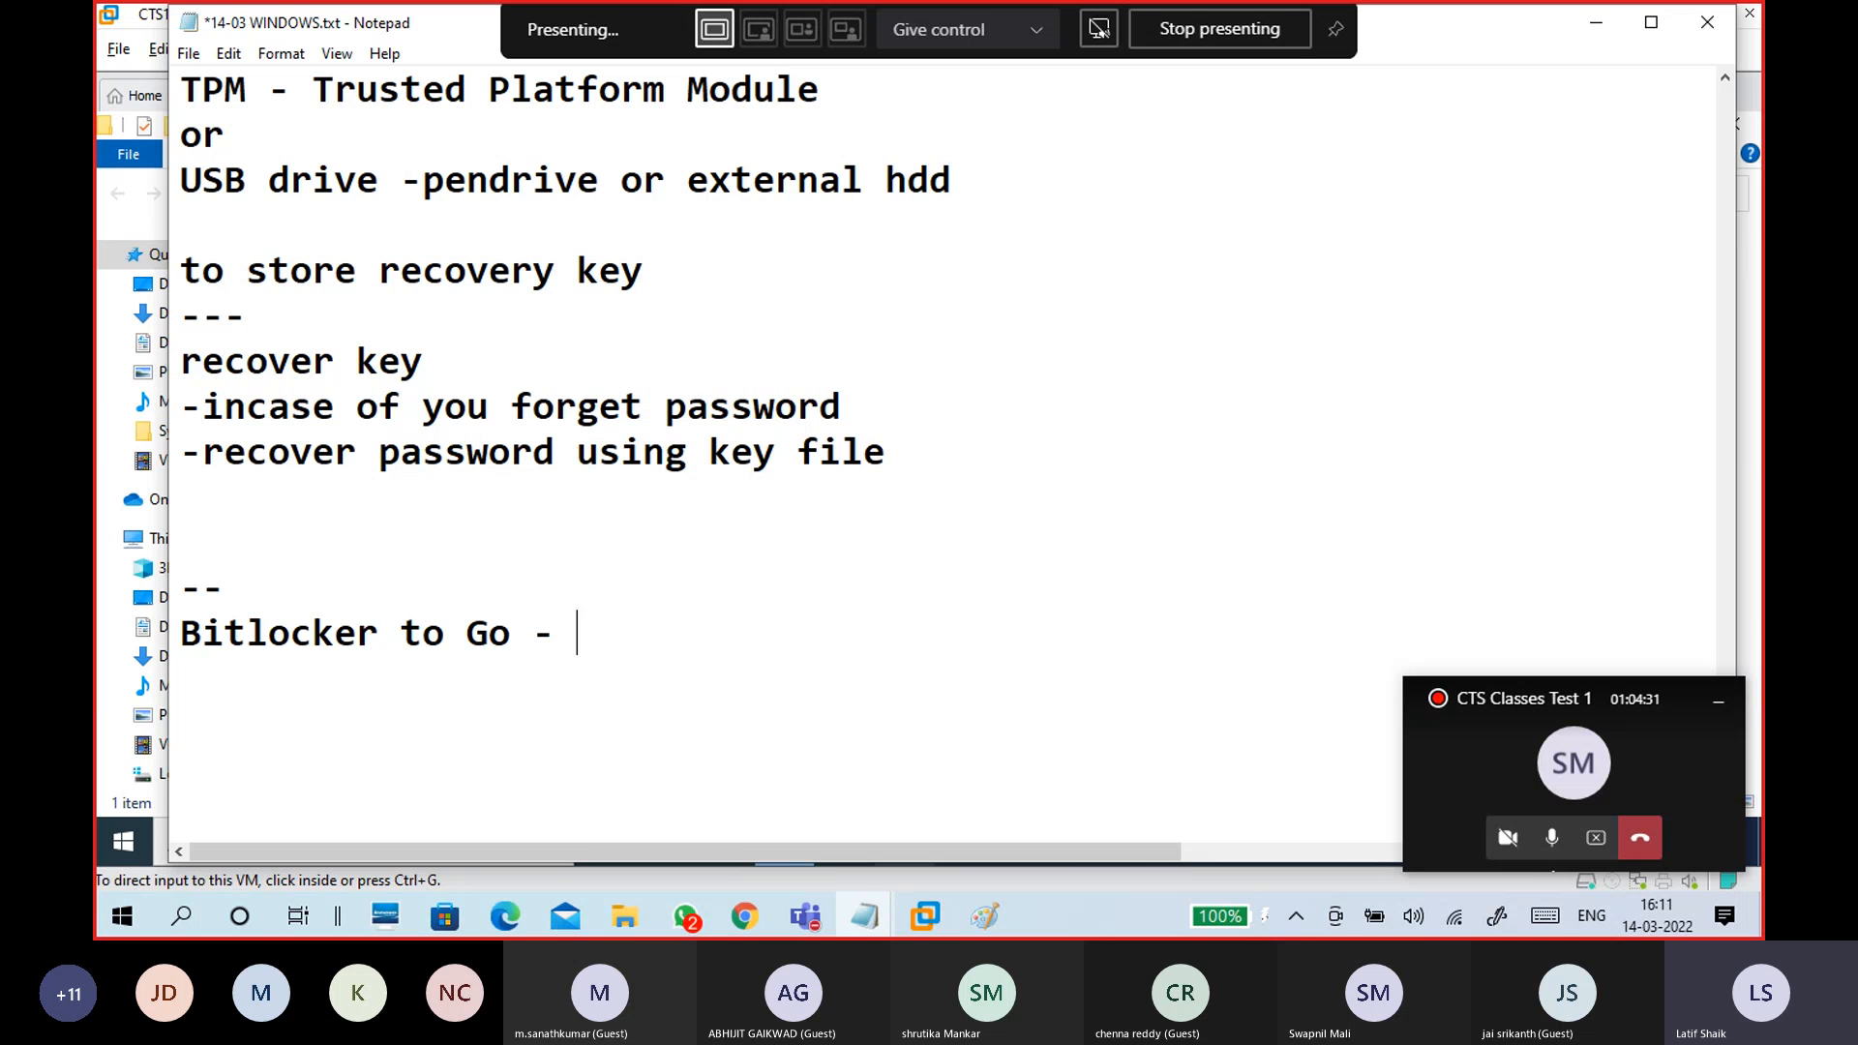
{"action": "type", "text": "- Bitlocker for USE"}
{"action": "key", "text": "BackSpace"}
{"action": "type", "text": "B "}
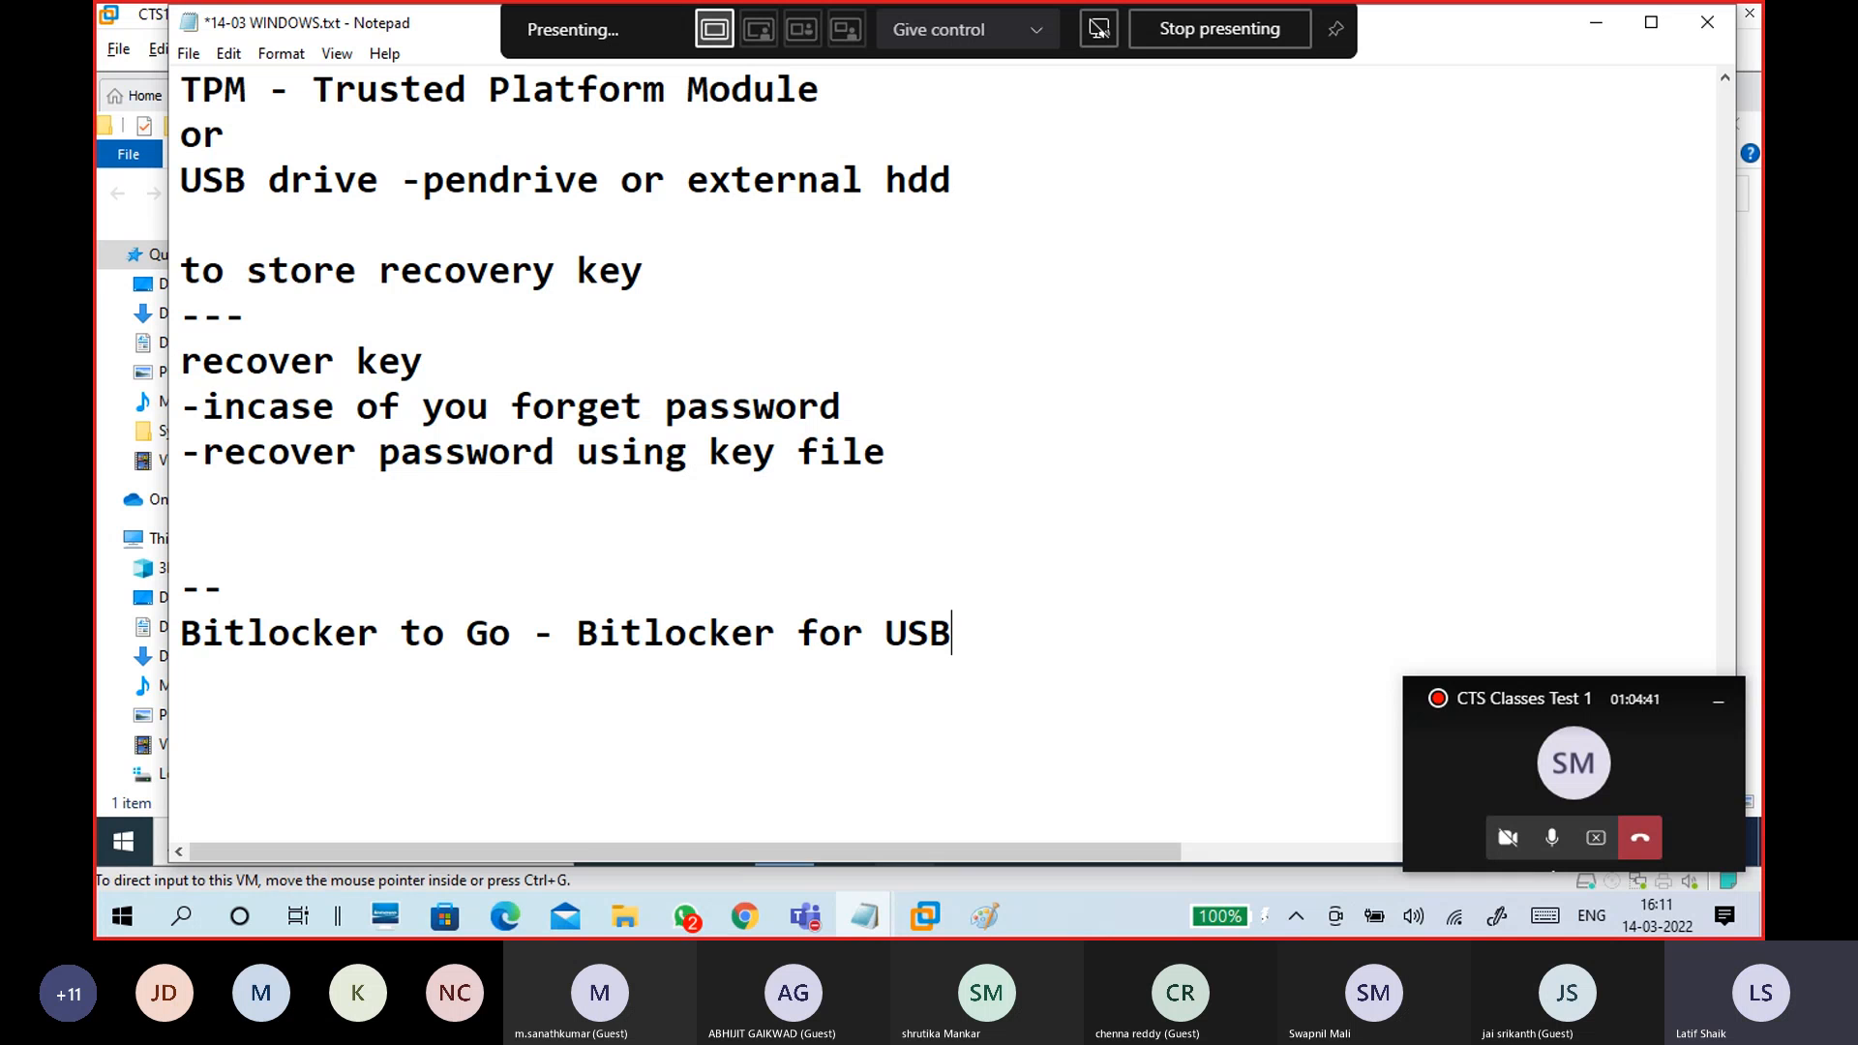
- Finish the Bitlocker to Go line with "drives - Pendrive, External HDD" and add a long dashed separator beneath it
{"action": "type", "text": "driver"}
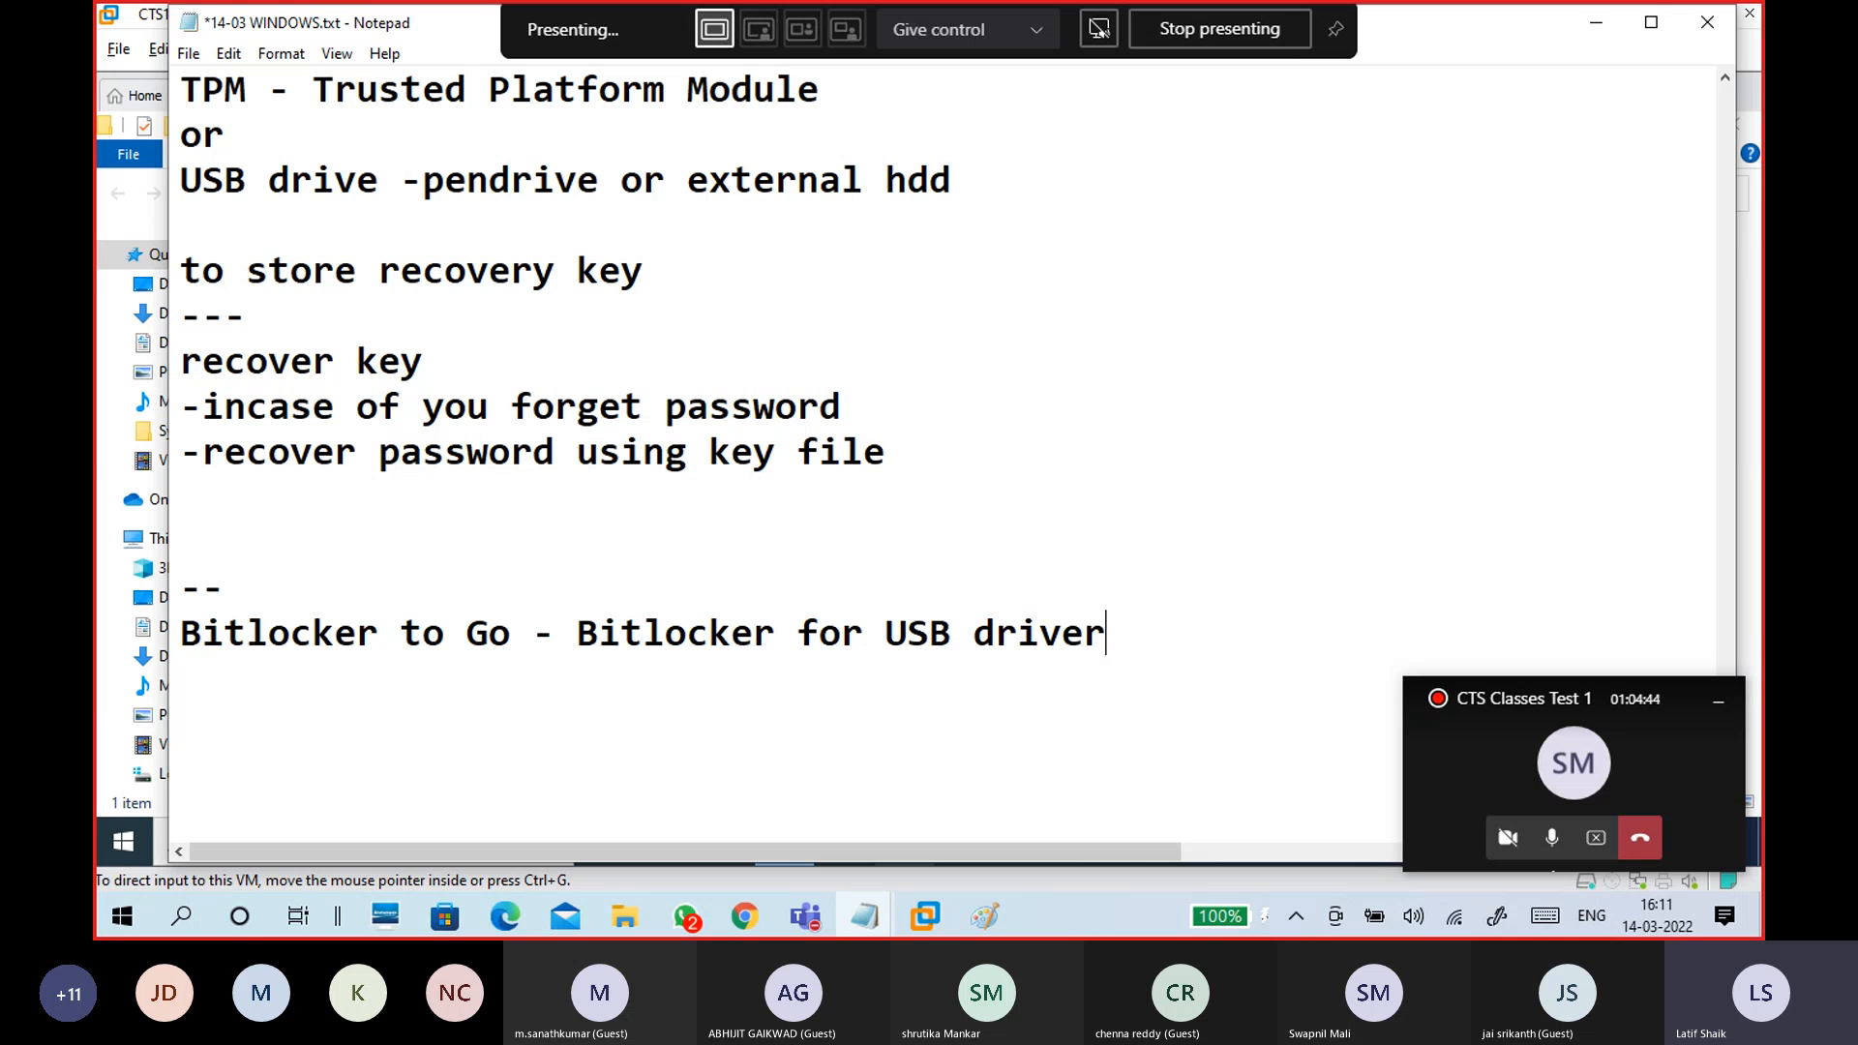
{"action": "key", "text": "BackSpace"}
{"action": "type", "text": "s - Pend"}
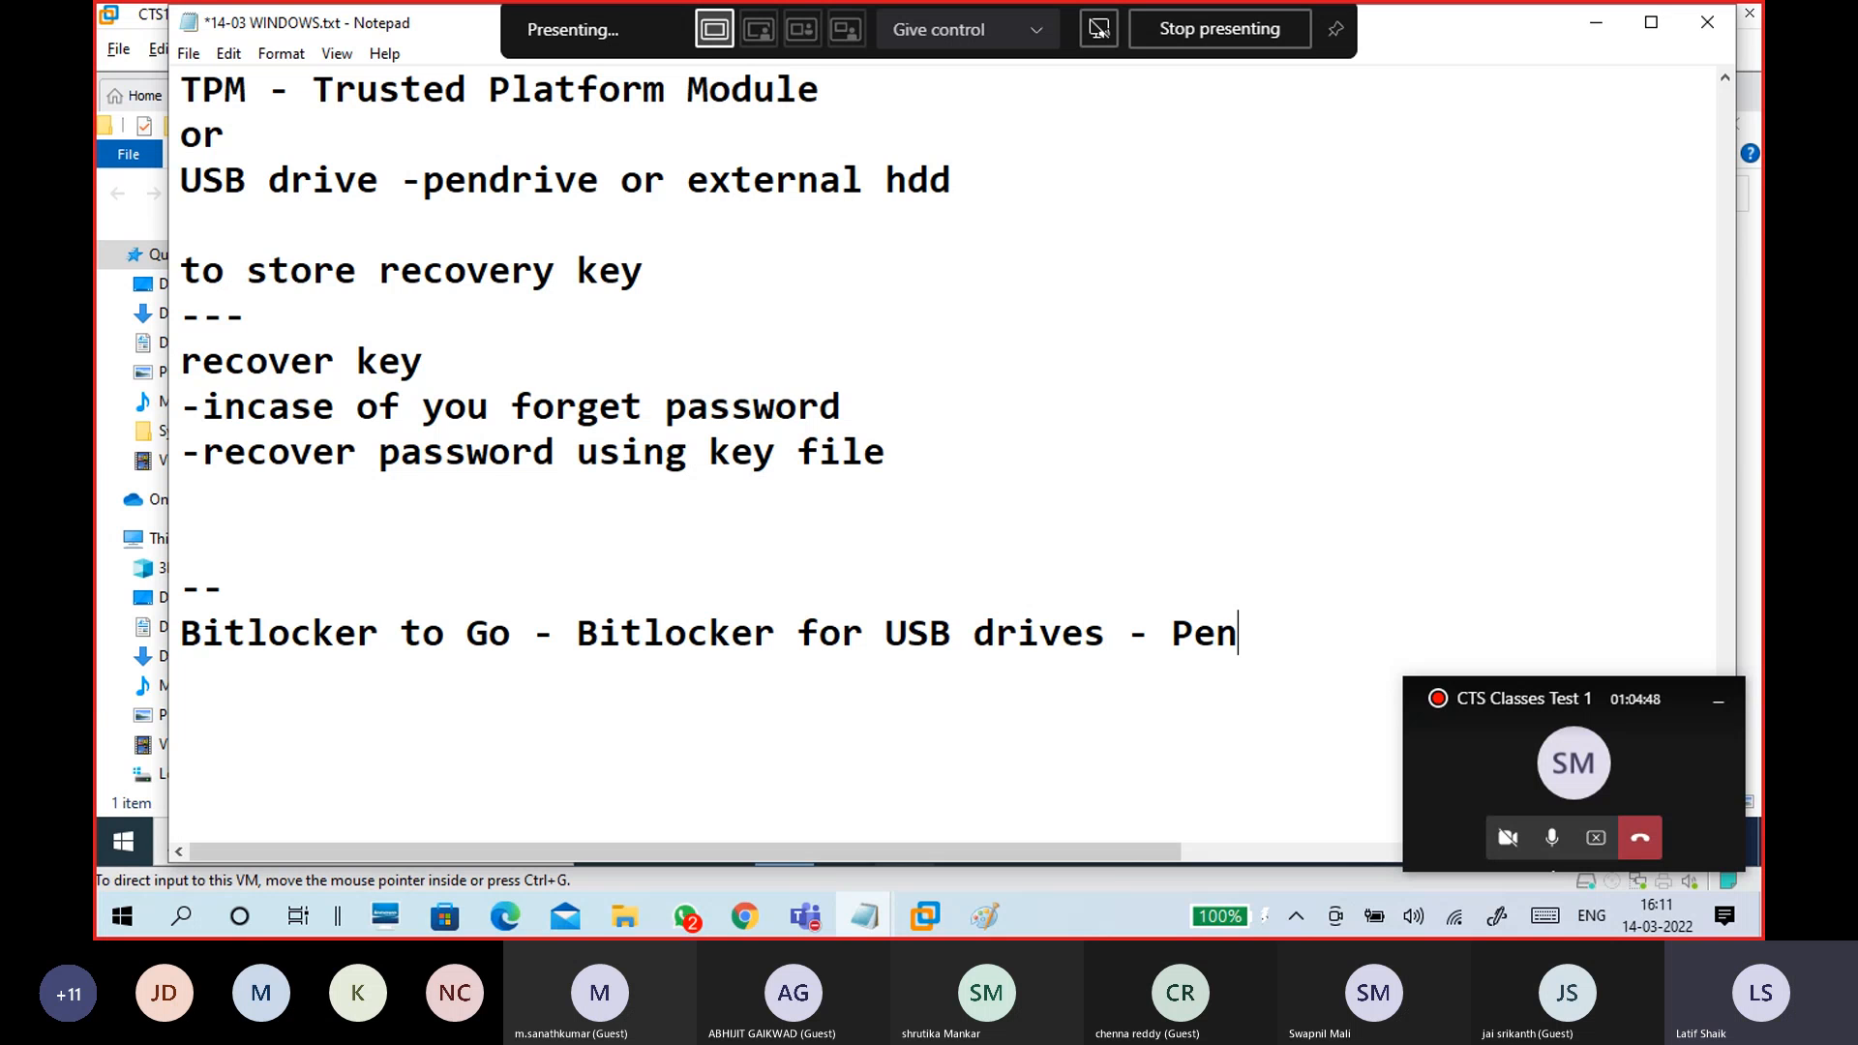
{"action": "type", "text": "rive, "}
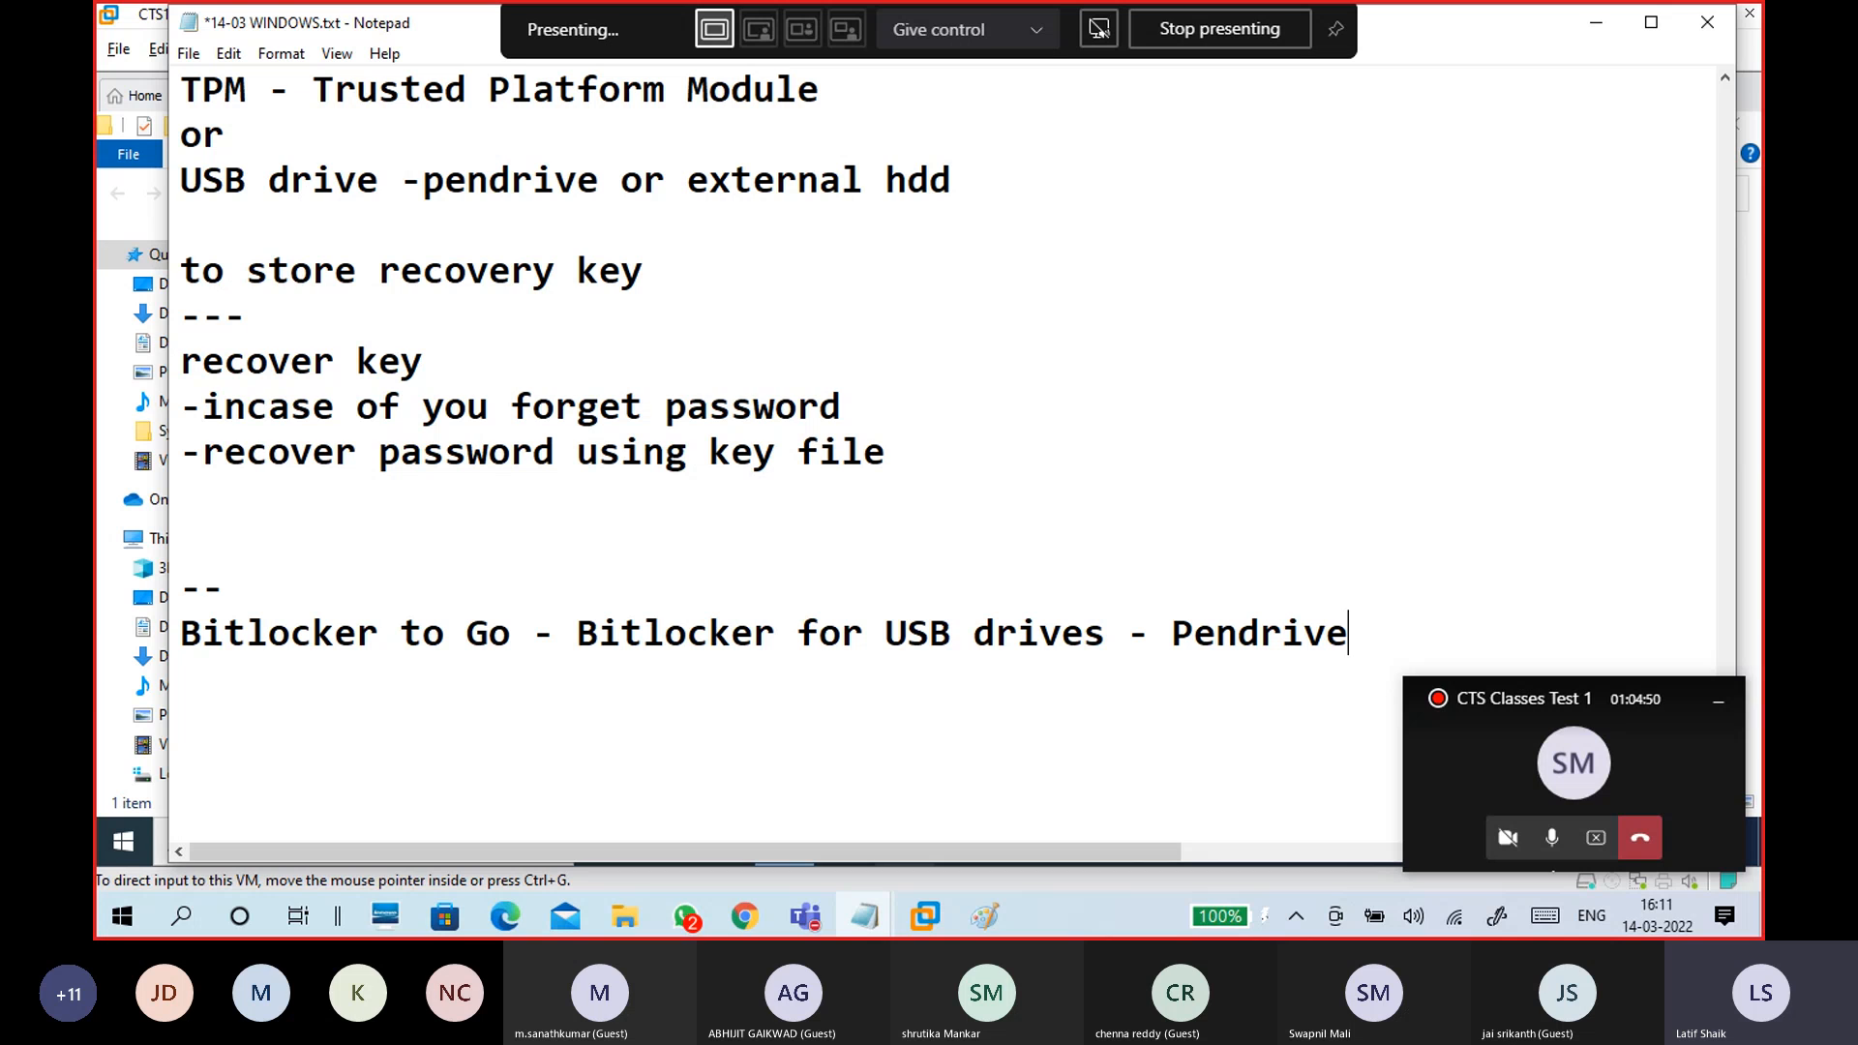
{"action": "type", "text": "External D"}
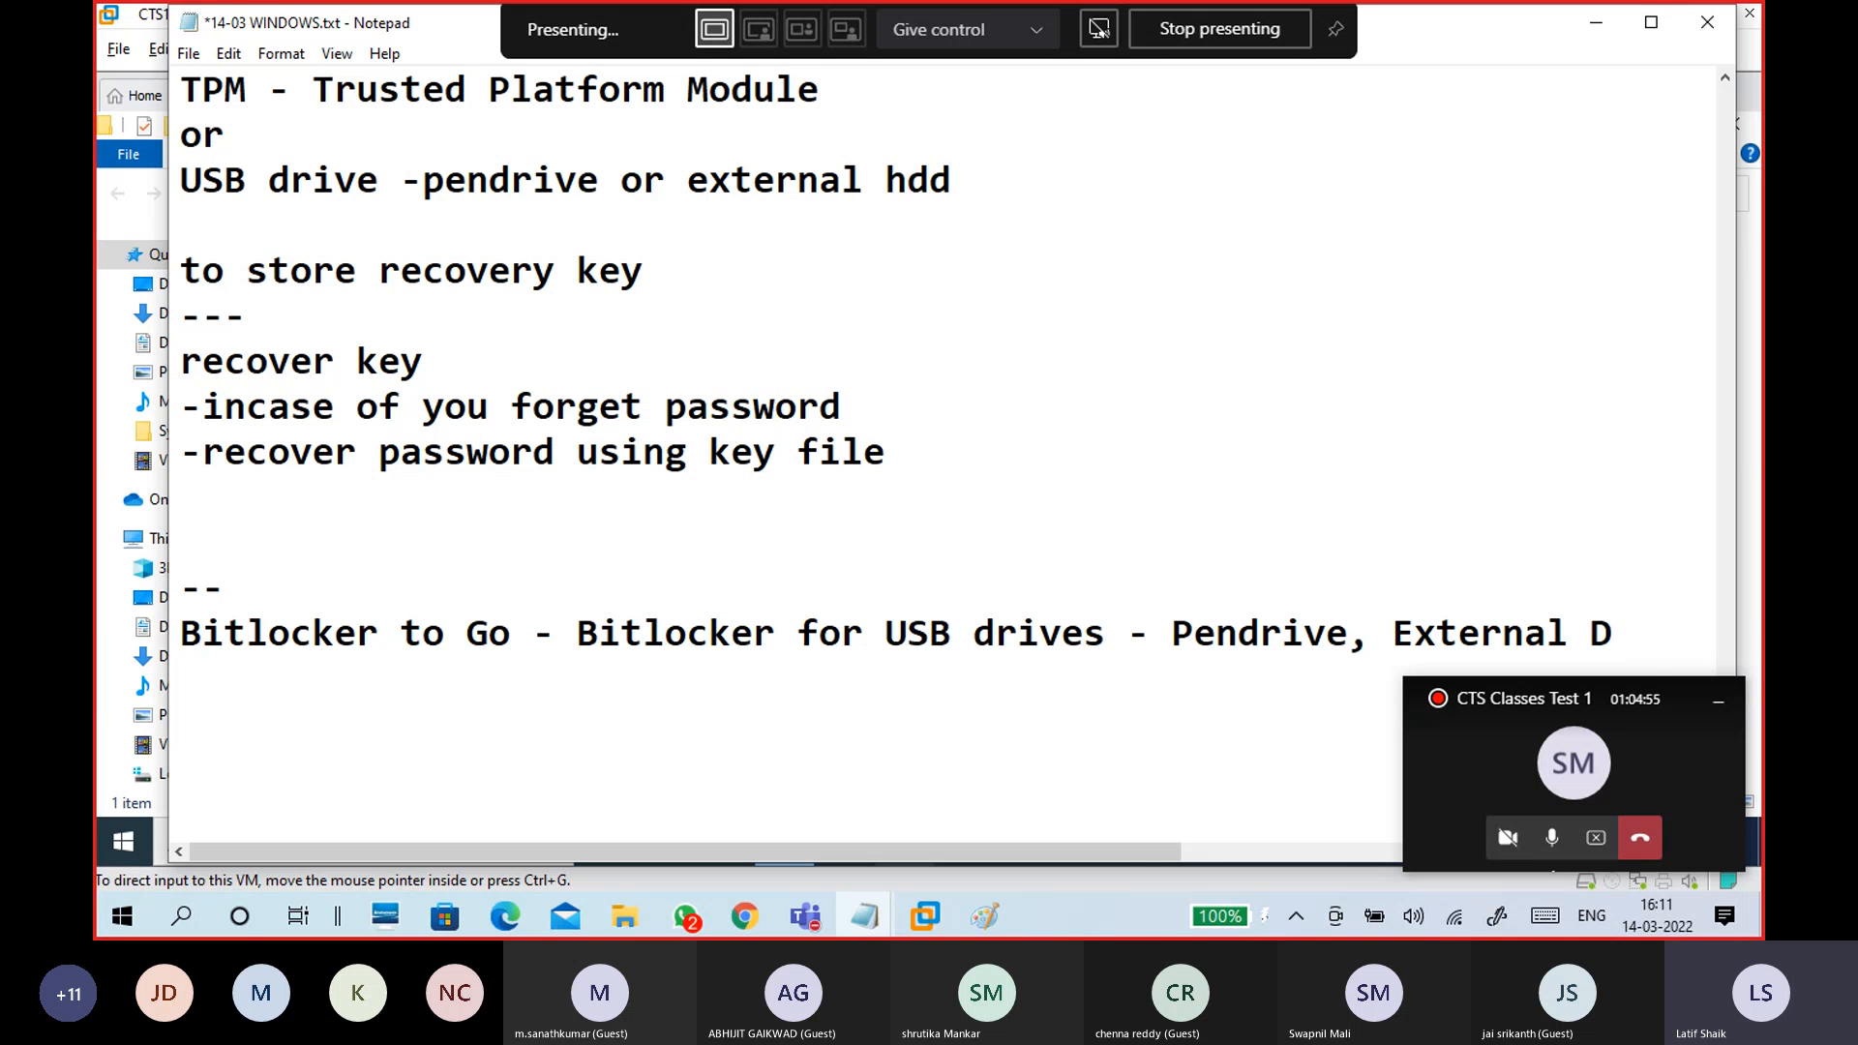
{"action": "key", "text": "BackSpace"}
{"action": "type", "text": "HDD"}
{"action": "key", "text": "Return"}
{"action": "key", "text": "Return"}
{"action": "type", "text": "-------------------------------------"}
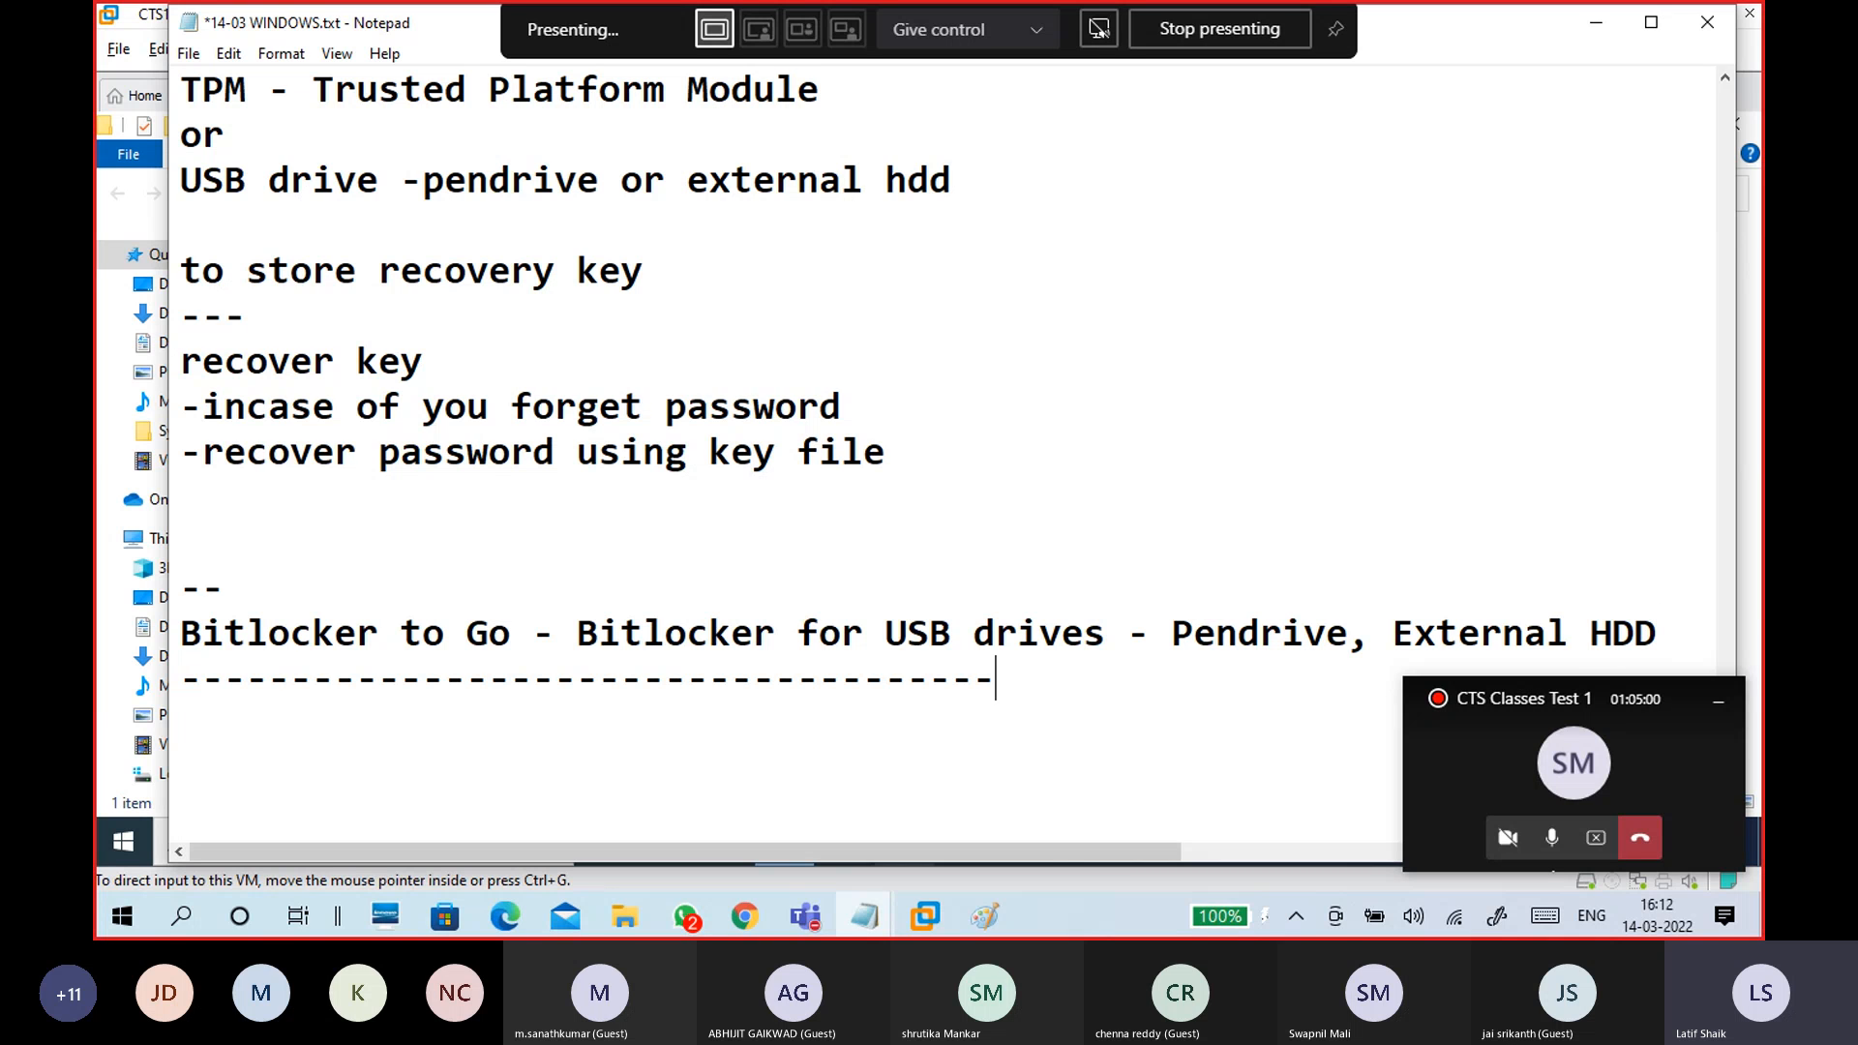
- Return to the virtual machine, open Local Disk (G:) from This PC, and try to unlock it with a BitLocker password
{"action": "left_click", "coordinate": [276, 504]}
{"action": "left_click", "coordinate": [1595, 22]}
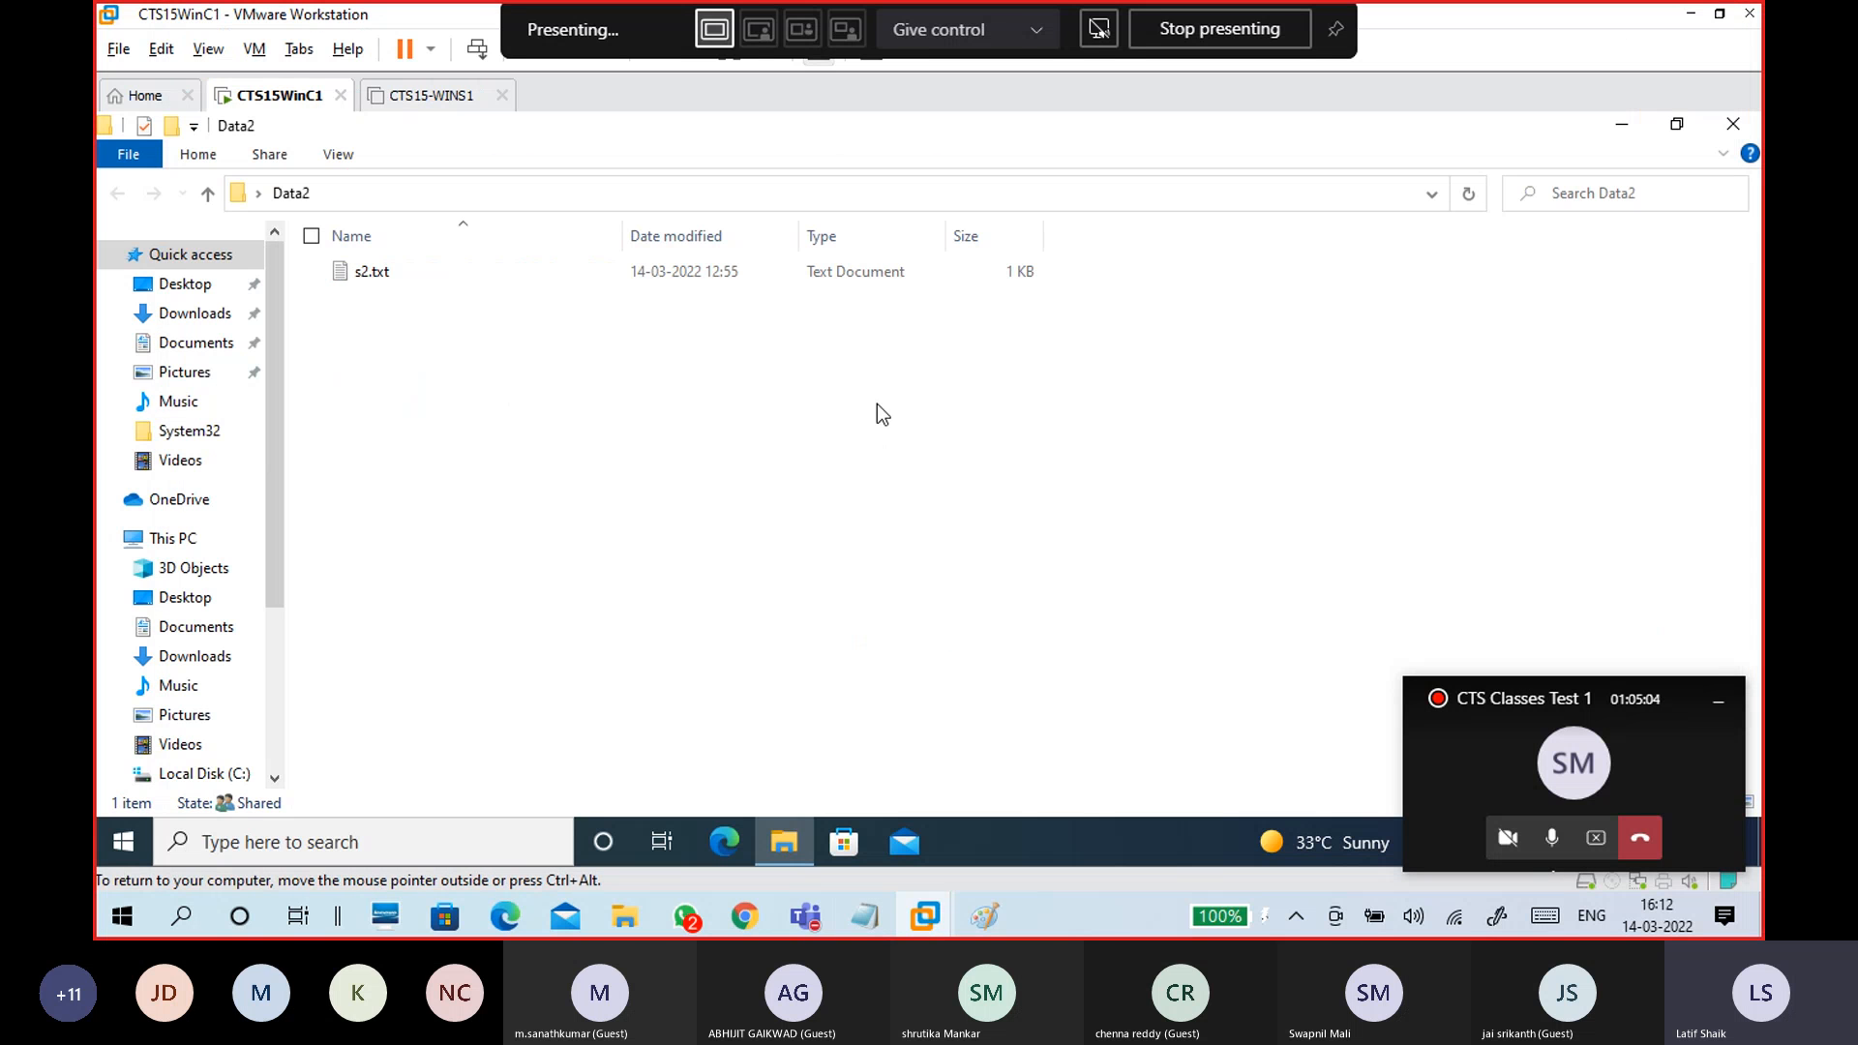
{"action": "left_click", "coordinate": [180, 536]}
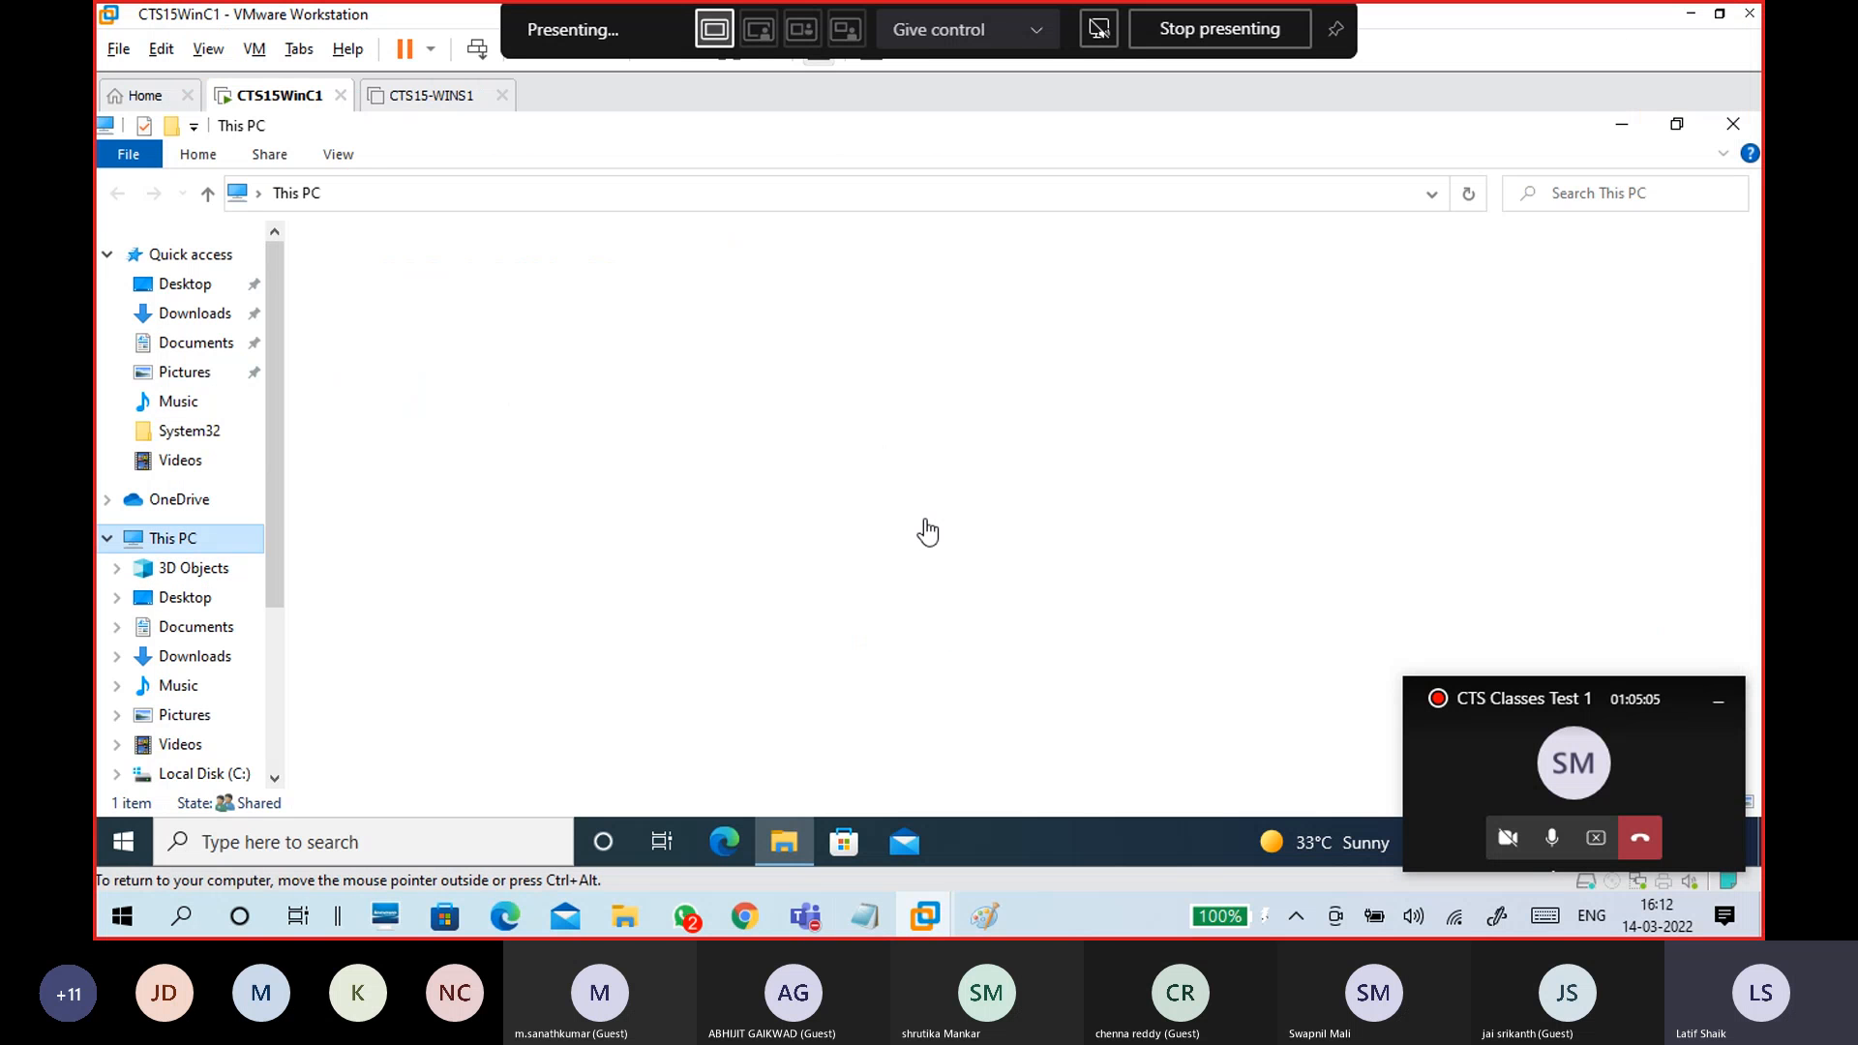
{"action": "left_click", "coordinate": [443, 532]}
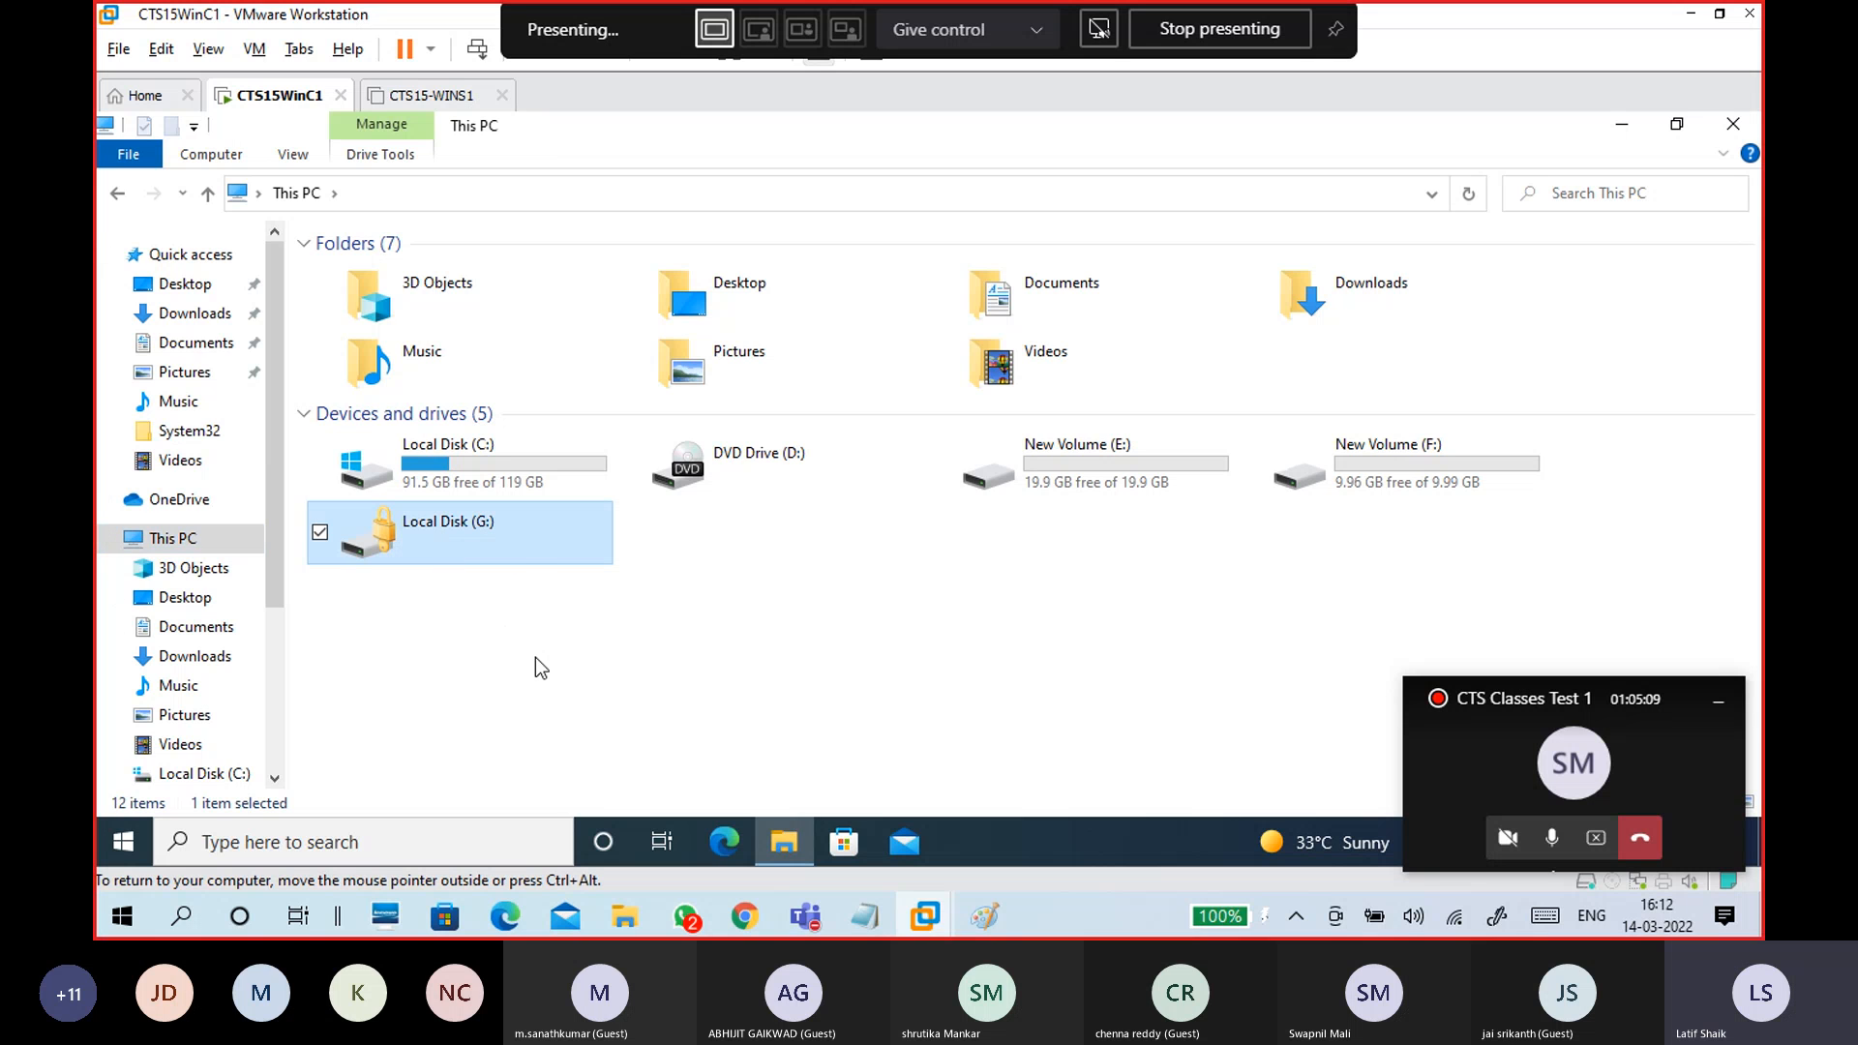
{"action": "double_click", "coordinate": [518, 547]}
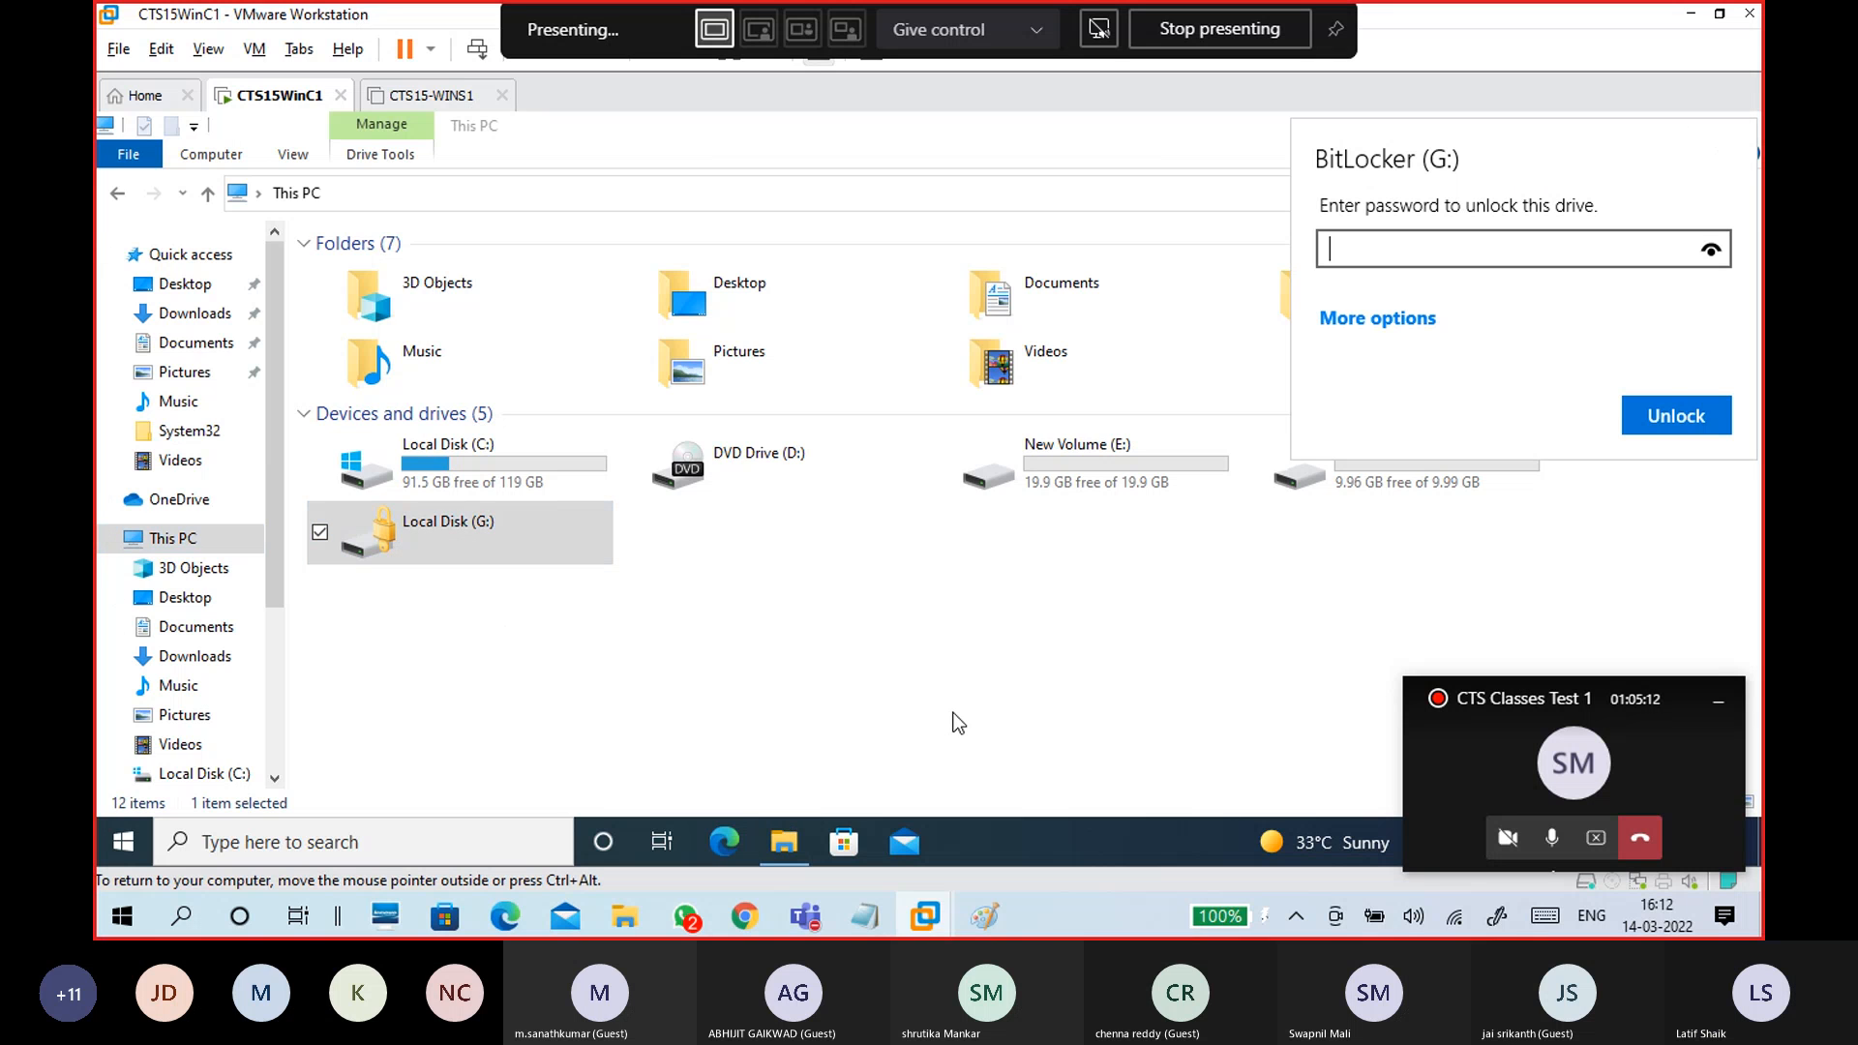
{"action": "type", "text": "•••••••••"}
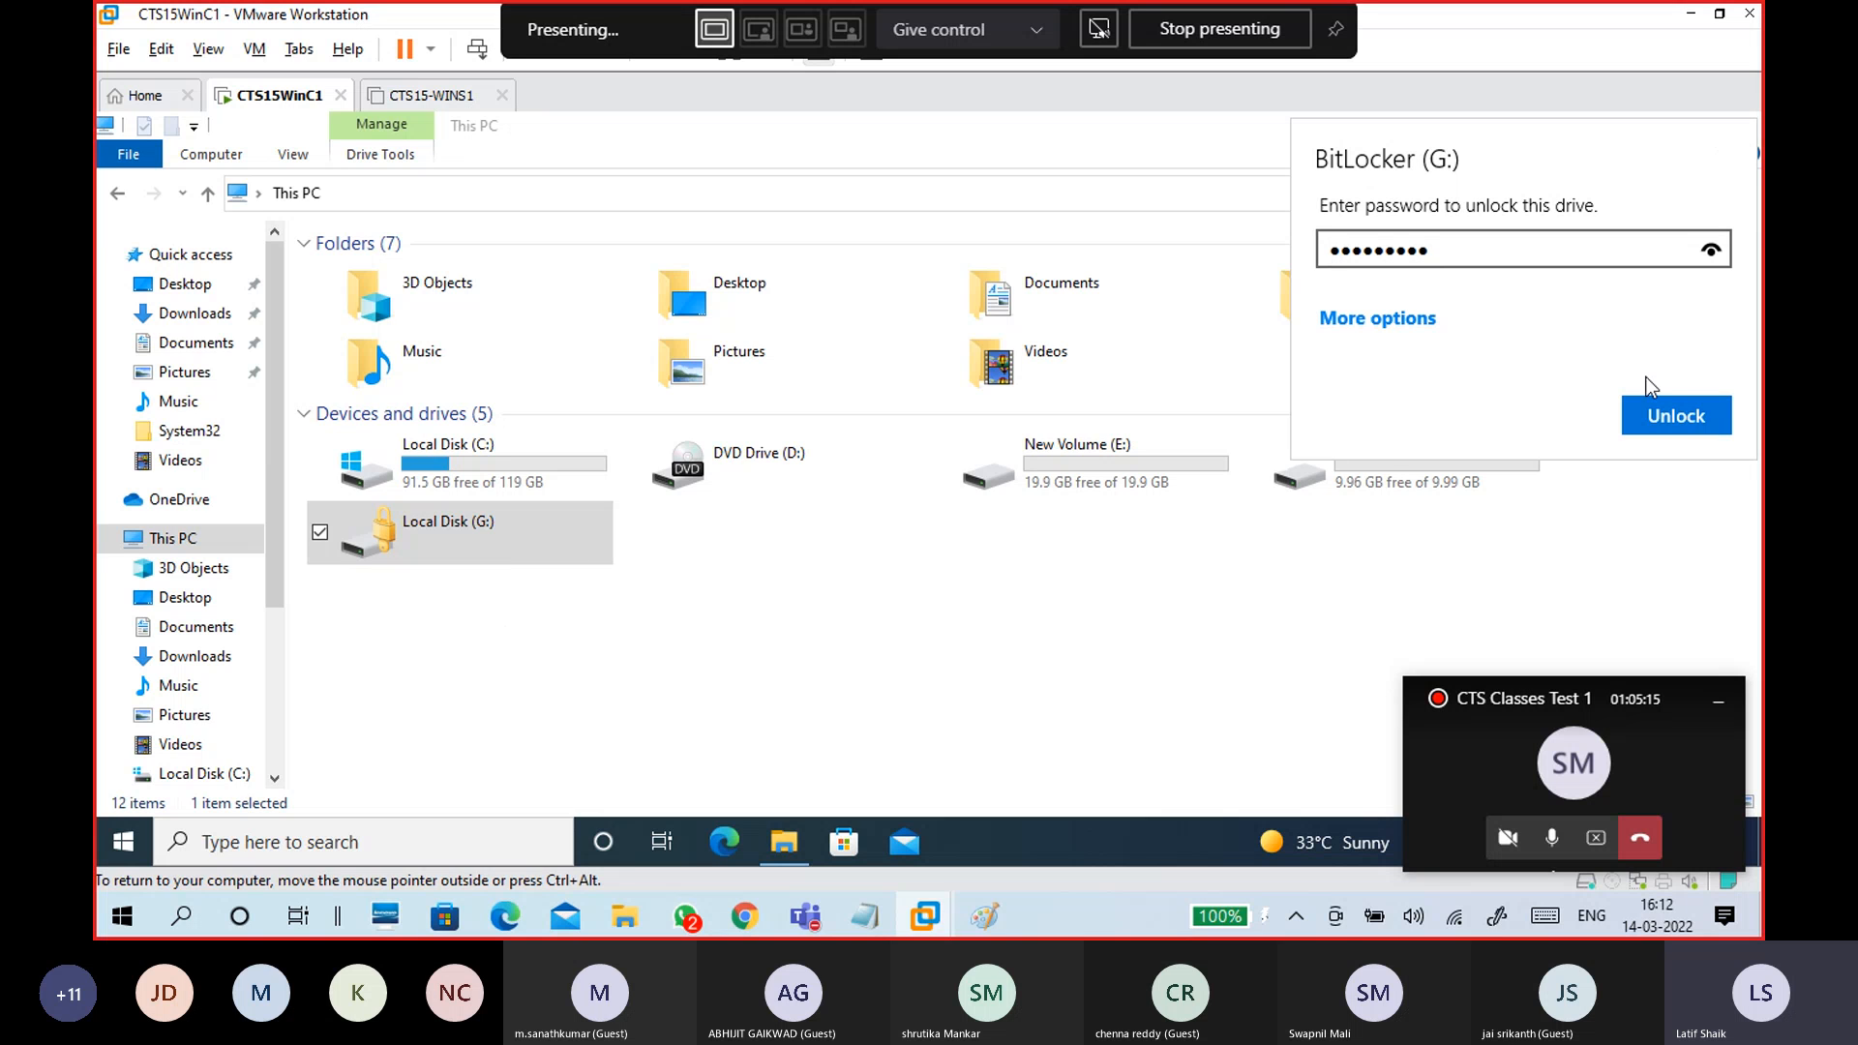
{"action": "left_click", "coordinate": [1669, 426]}
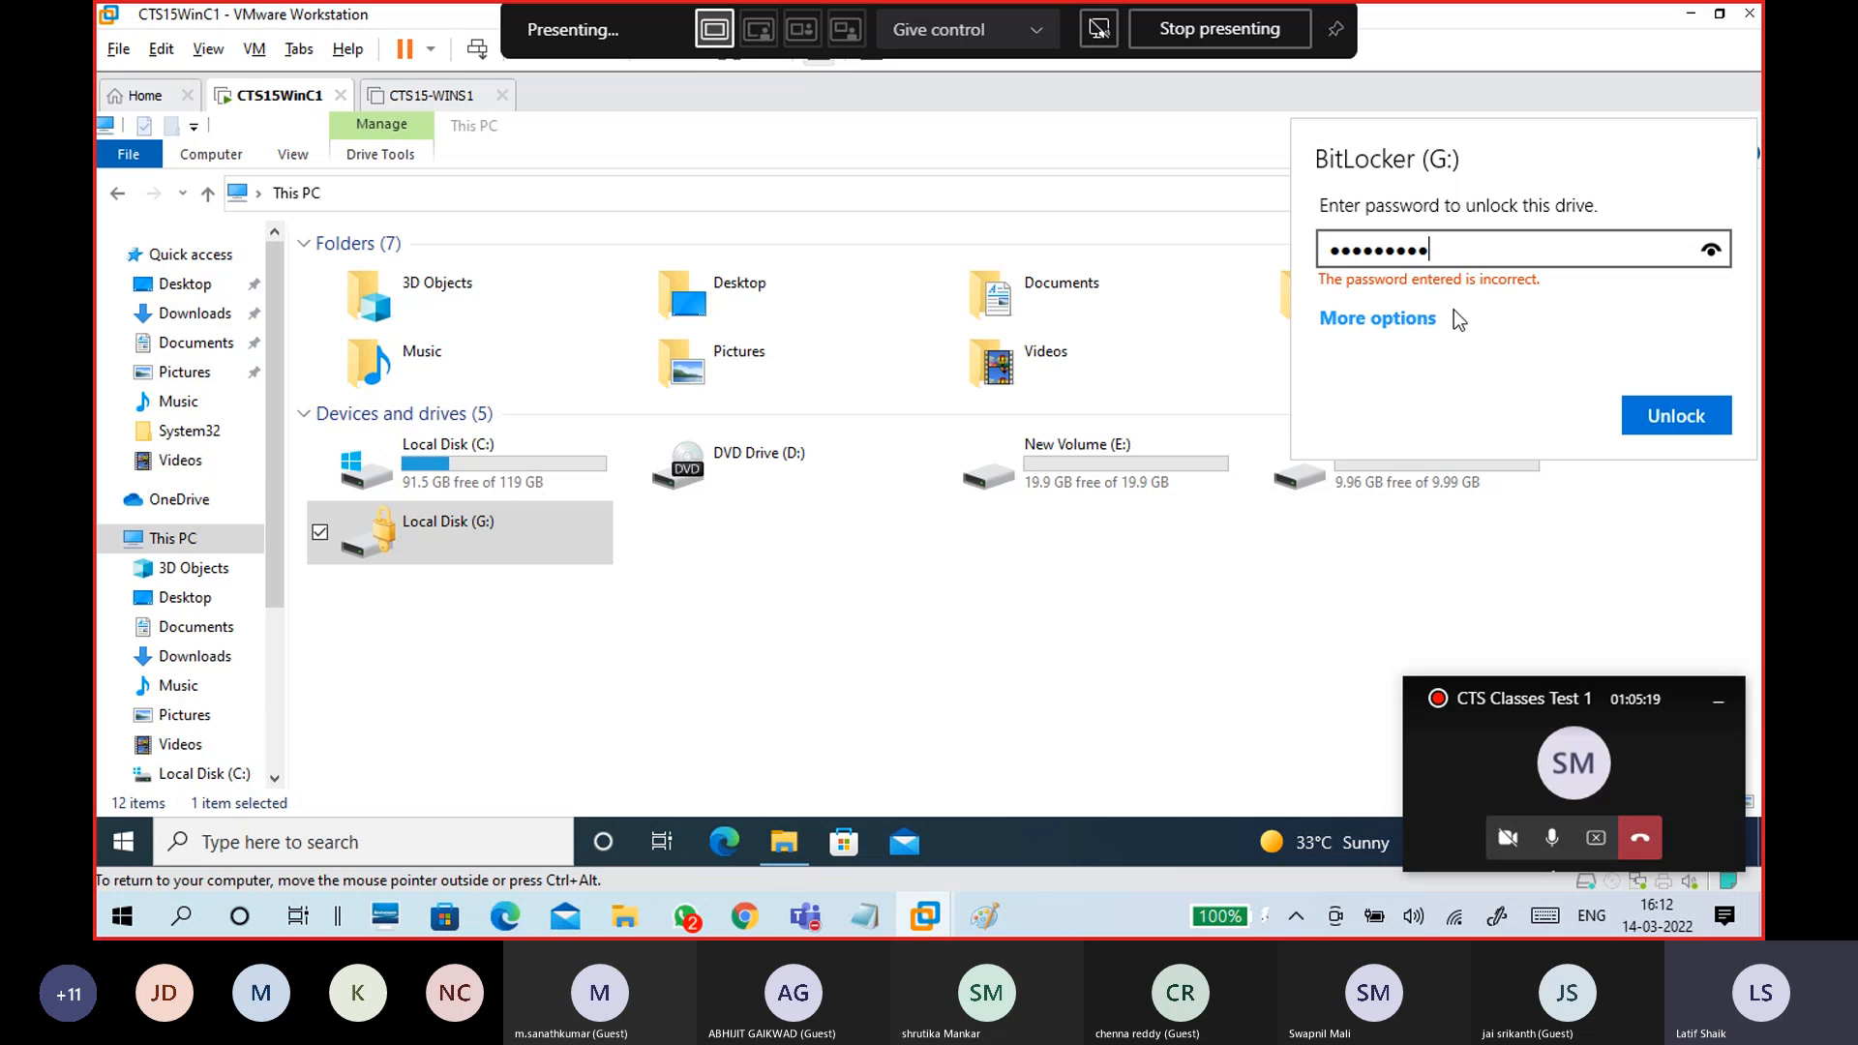
- Expand the unlock options for drive G: and bring up the recovery key entry with its key ID
{"action": "left_click", "coordinate": [1407, 323]}
{"action": "left_click", "coordinate": [1408, 323]}
{"action": "left_click", "coordinate": [1407, 323]}
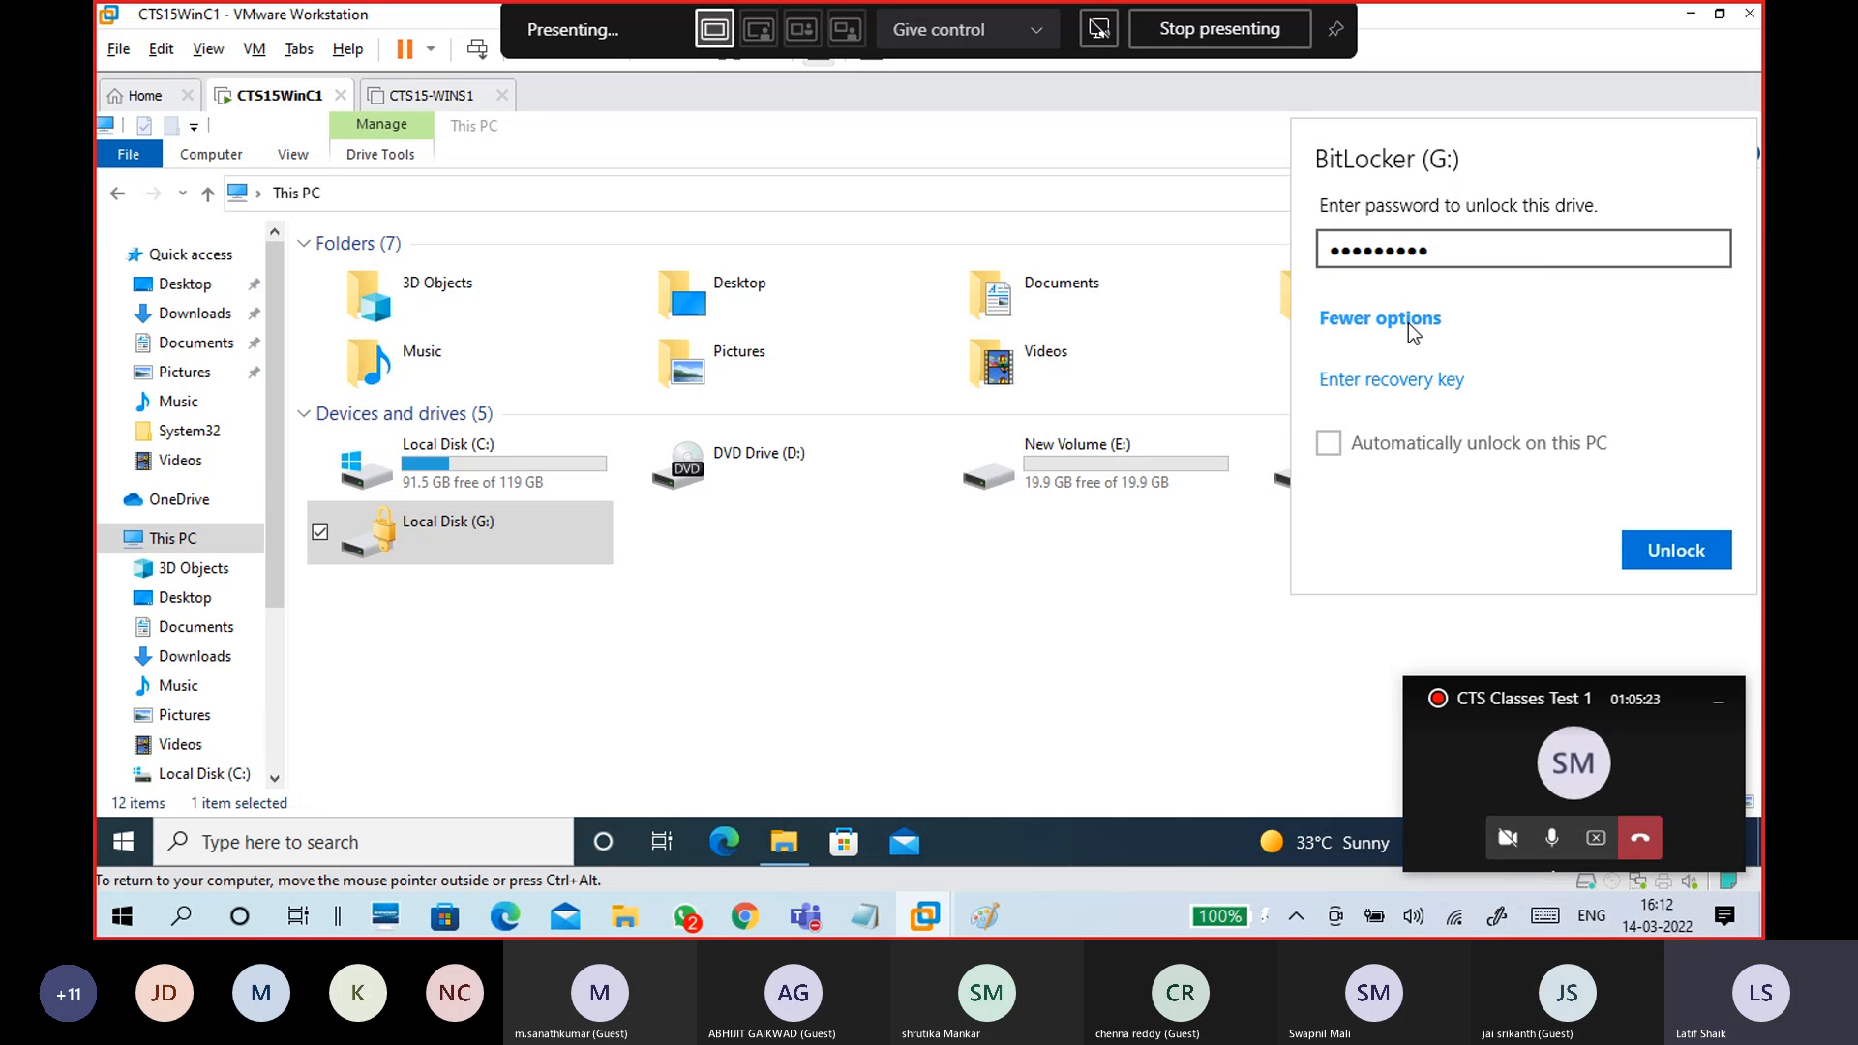
{"action": "left_click", "coordinate": [1402, 380]}
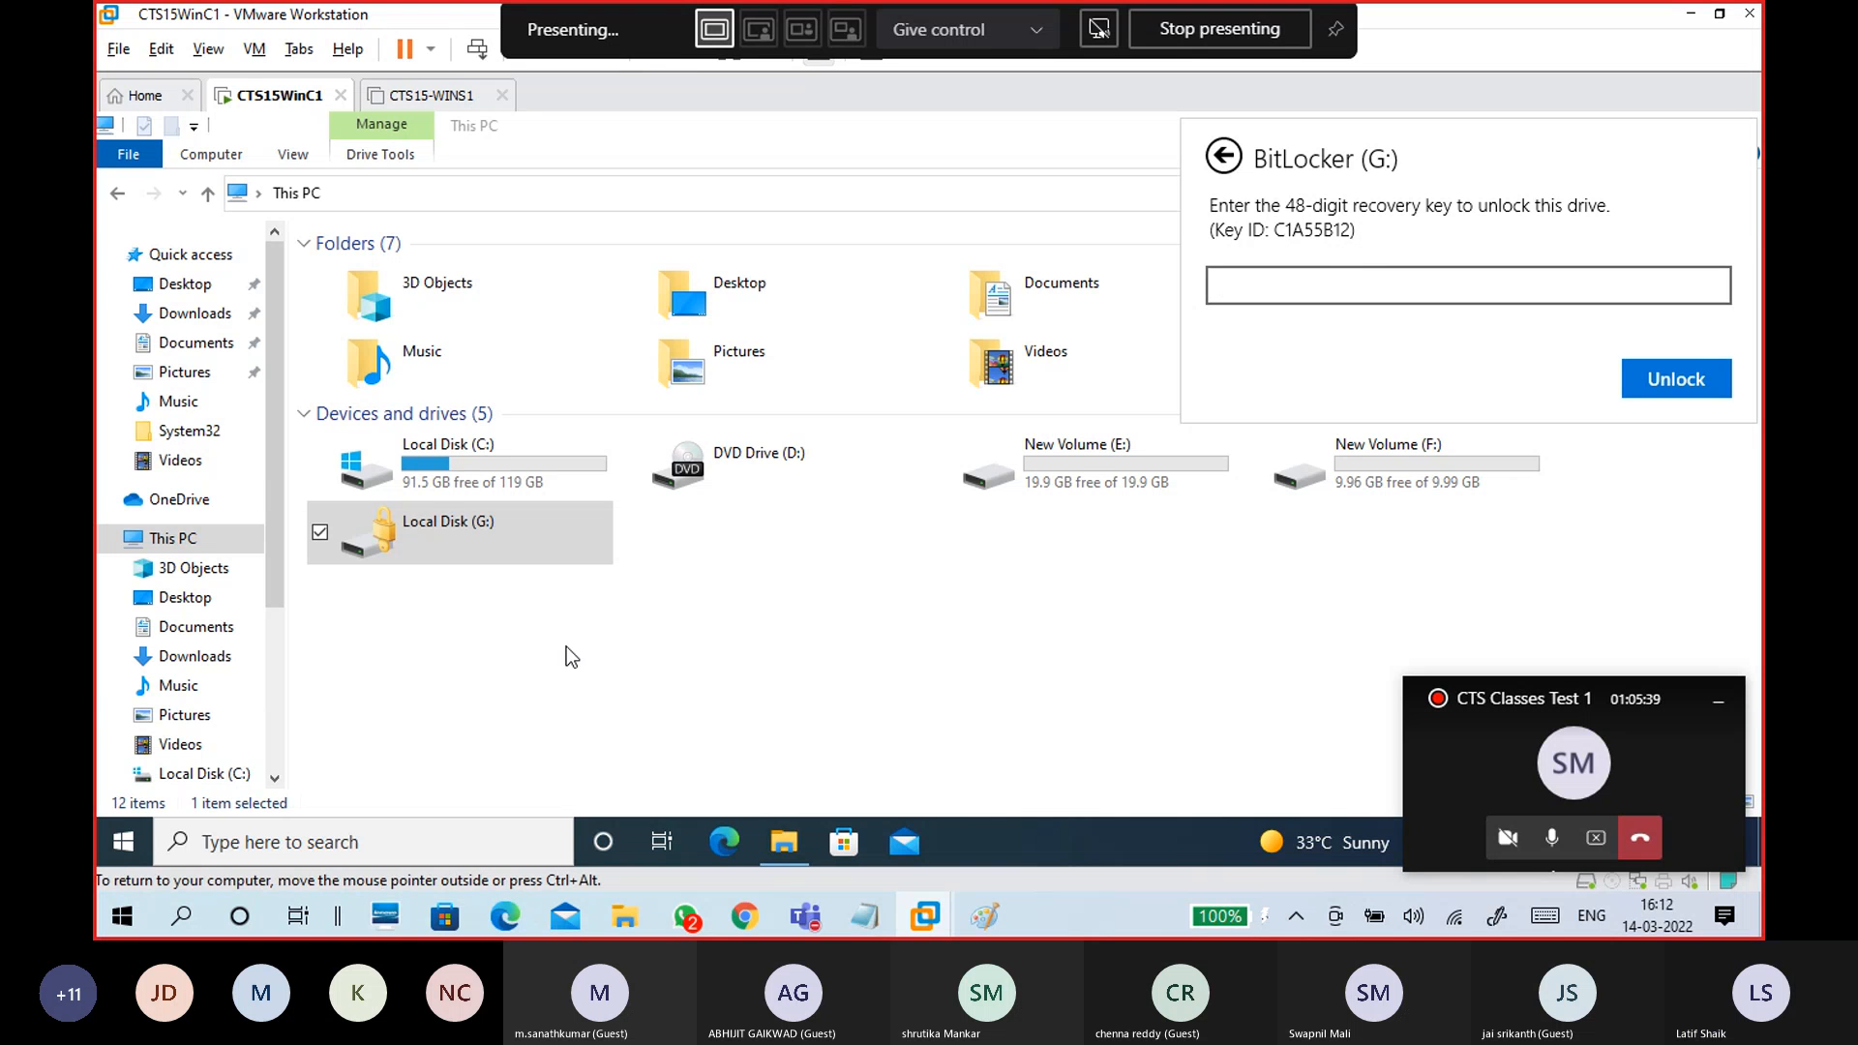
- Open the Keys folder on Local Disk (C:) and view the saved BitLocker recovery key text file
{"action": "left_click", "coordinate": [432, 482]}
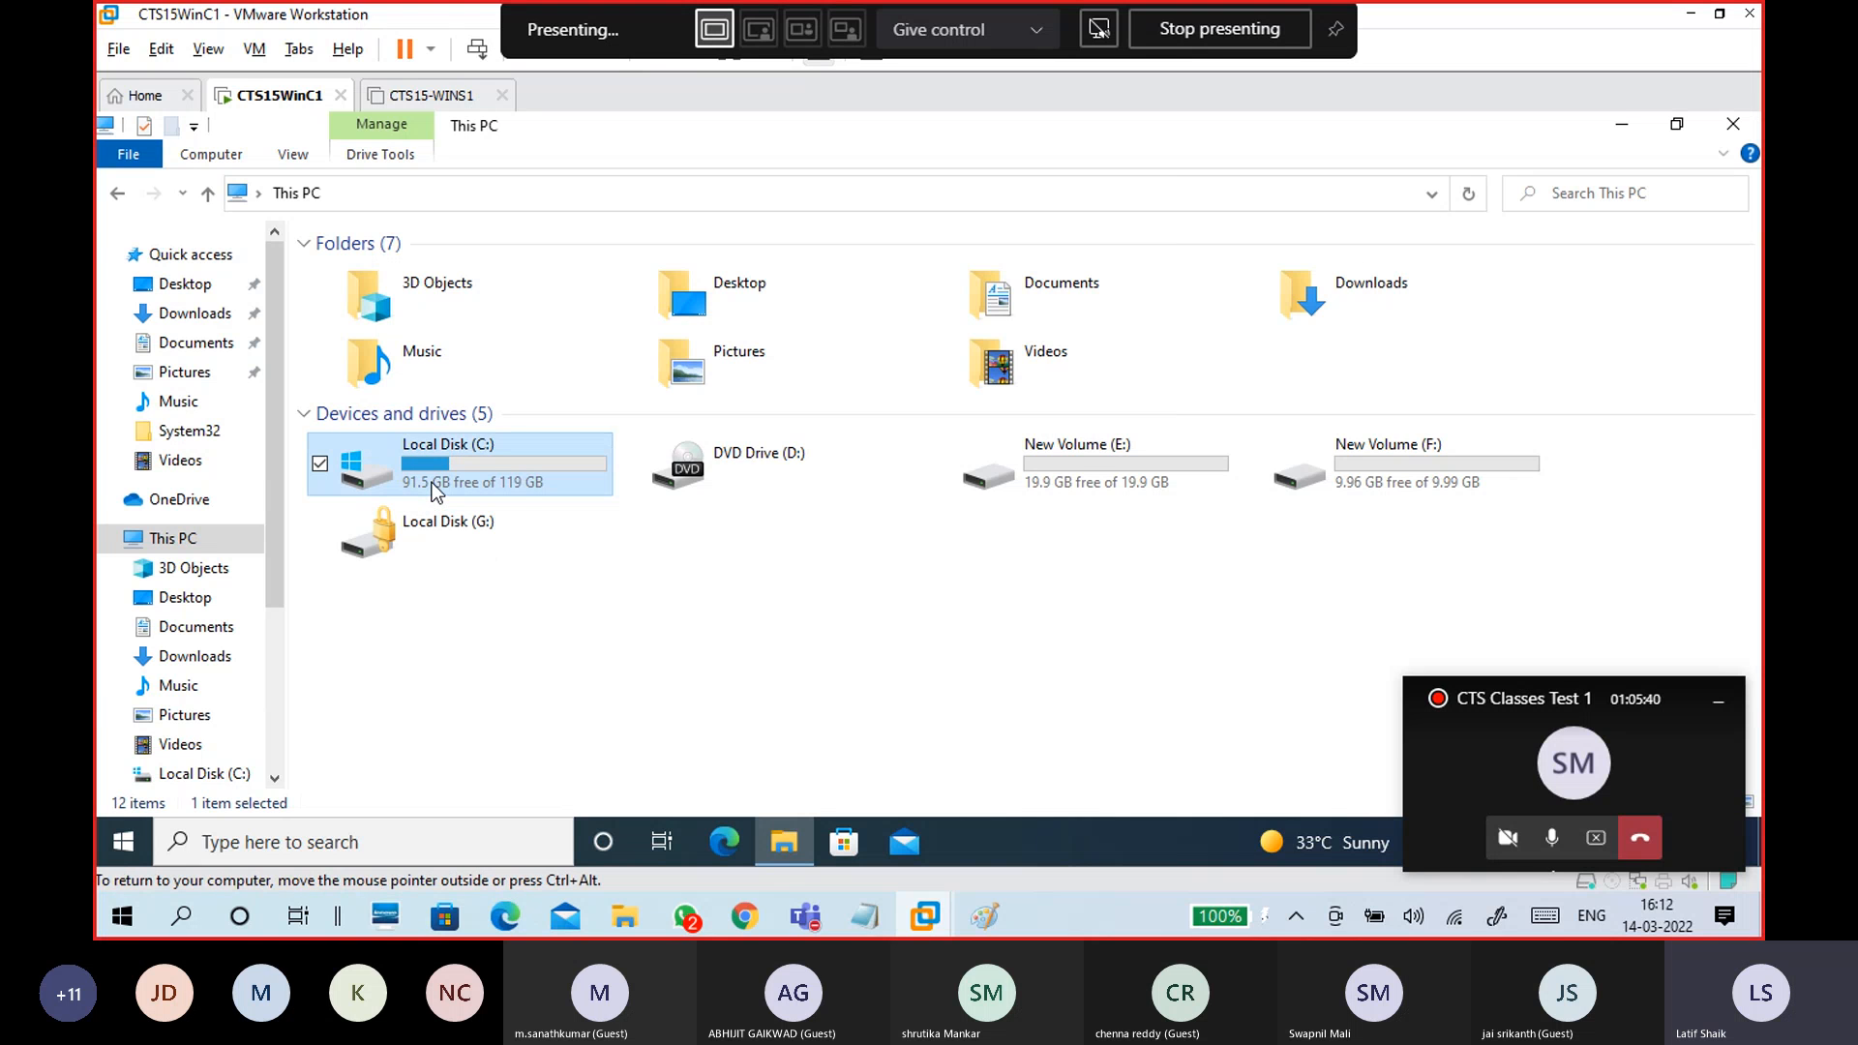
{"action": "double_click", "coordinate": [520, 467]}
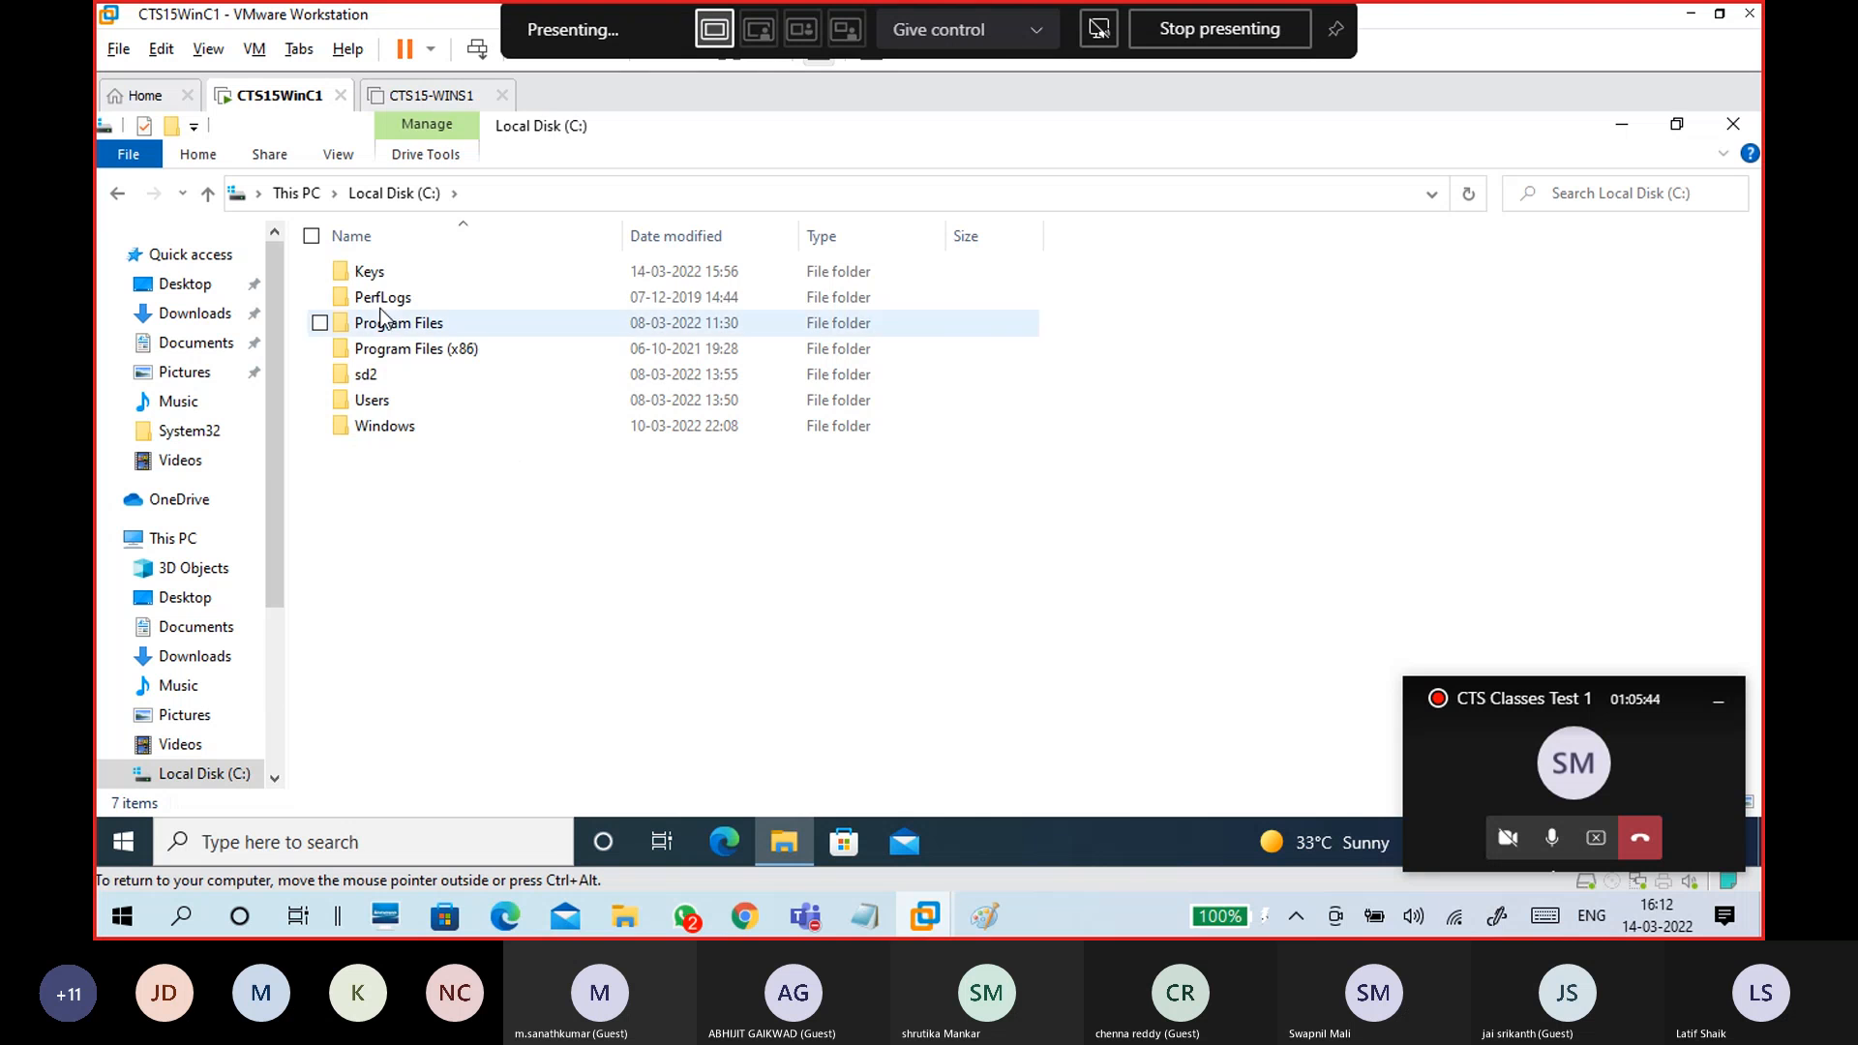
{"action": "double_click", "coordinate": [387, 271]}
{"action": "left_click", "coordinate": [414, 273]}
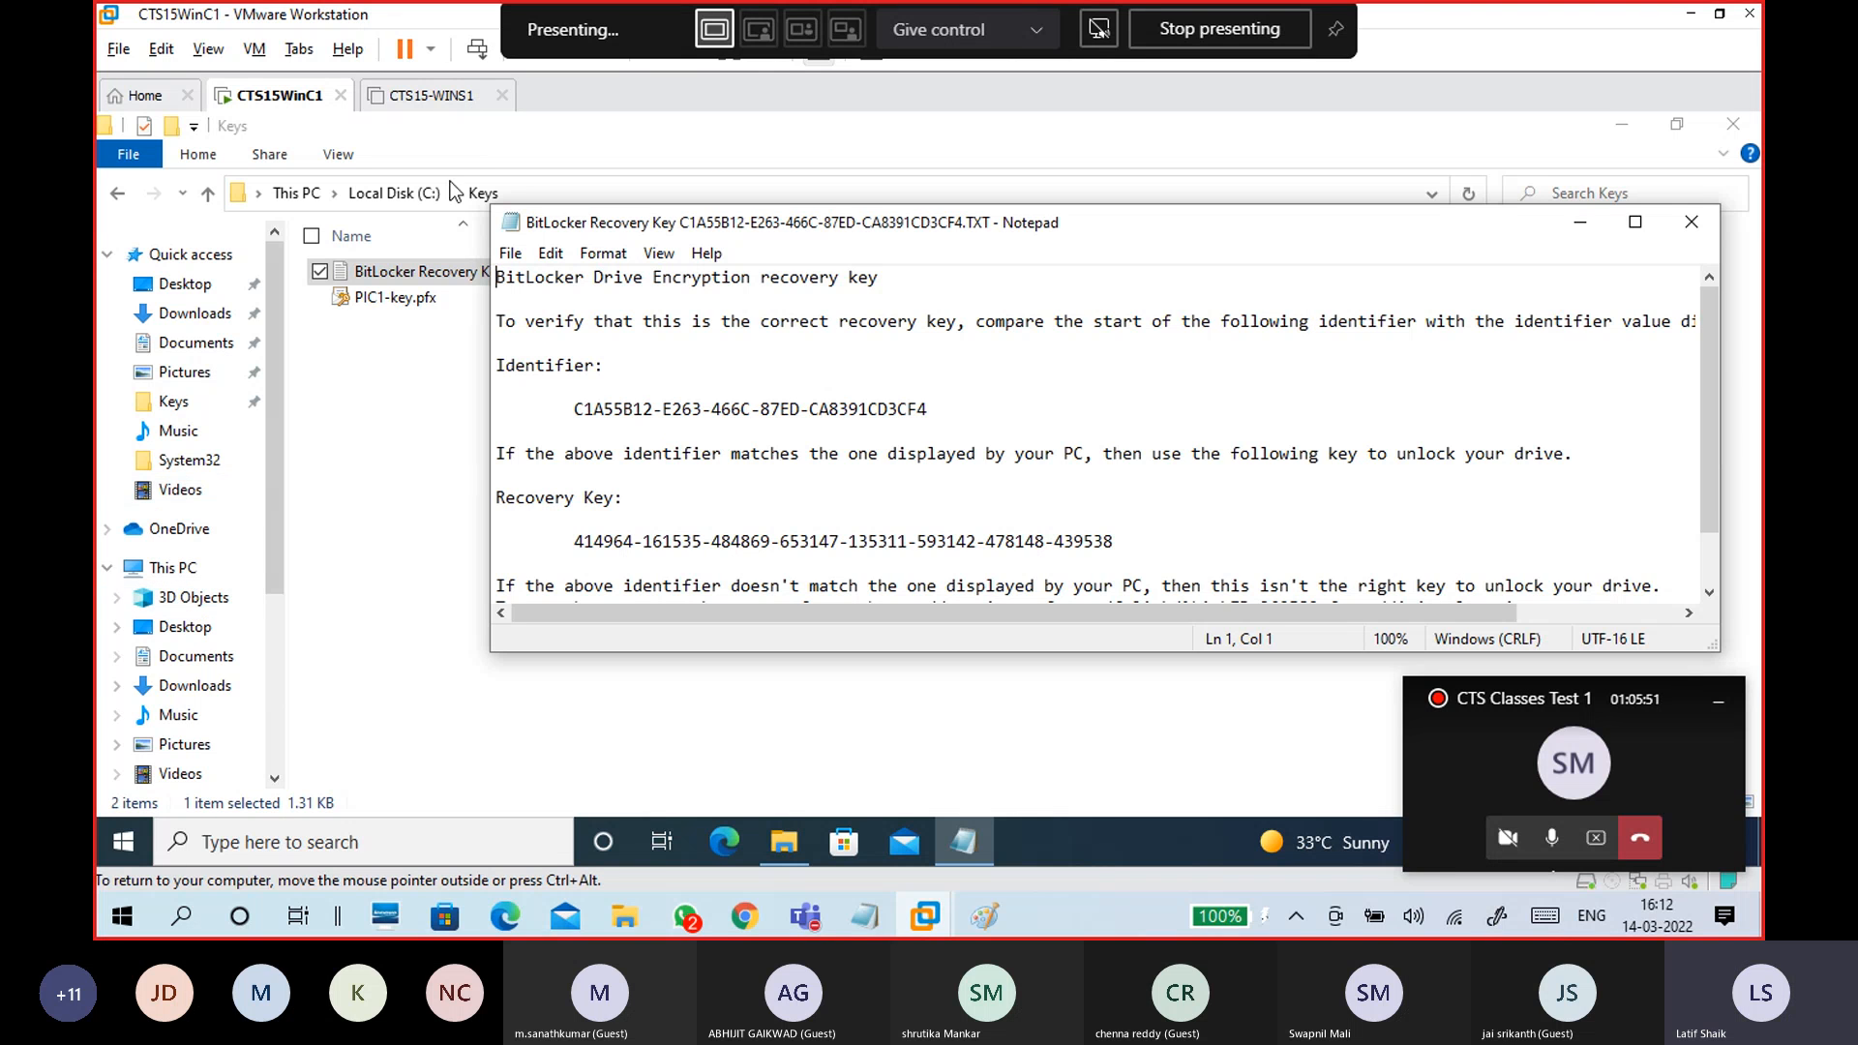
- Compare the identifier in the saved recovery key file with the key ID in drive G:'s recovery key prompt
{"action": "left_click", "coordinate": [363, 203]}
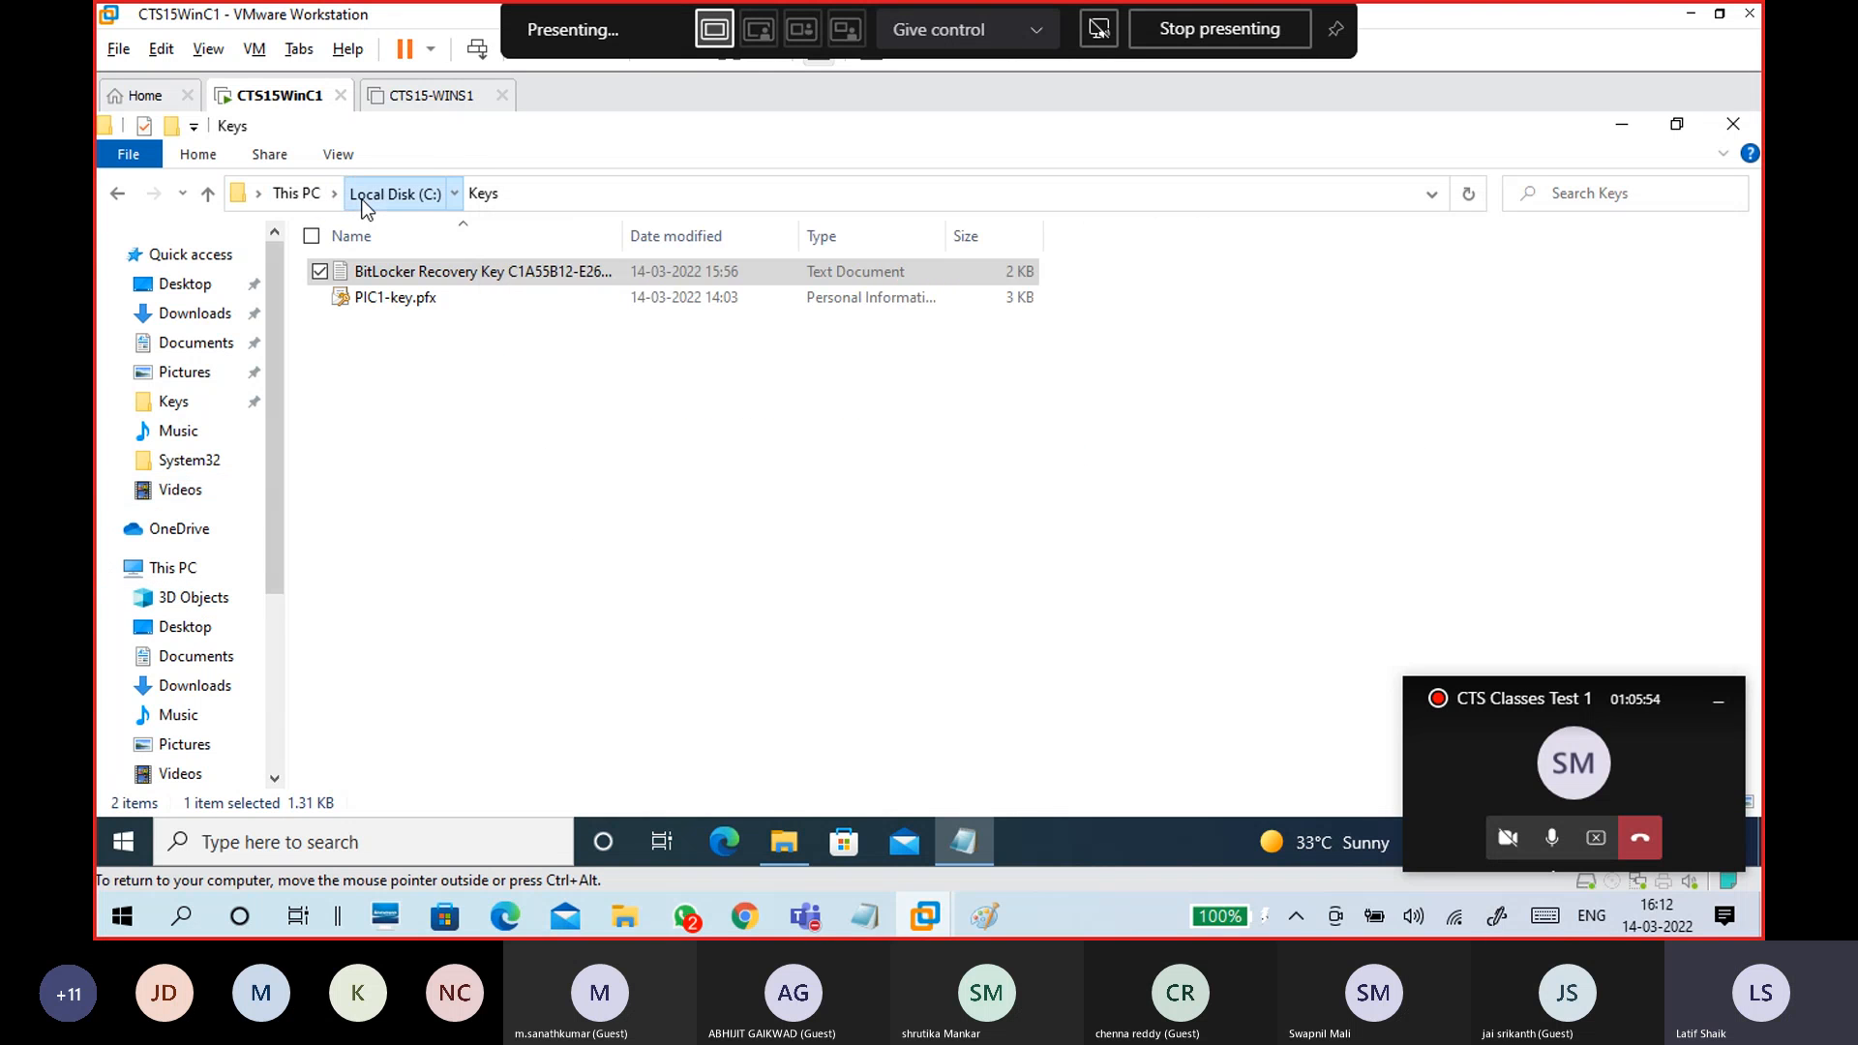
{"action": "left_click", "coordinate": [297, 197]}
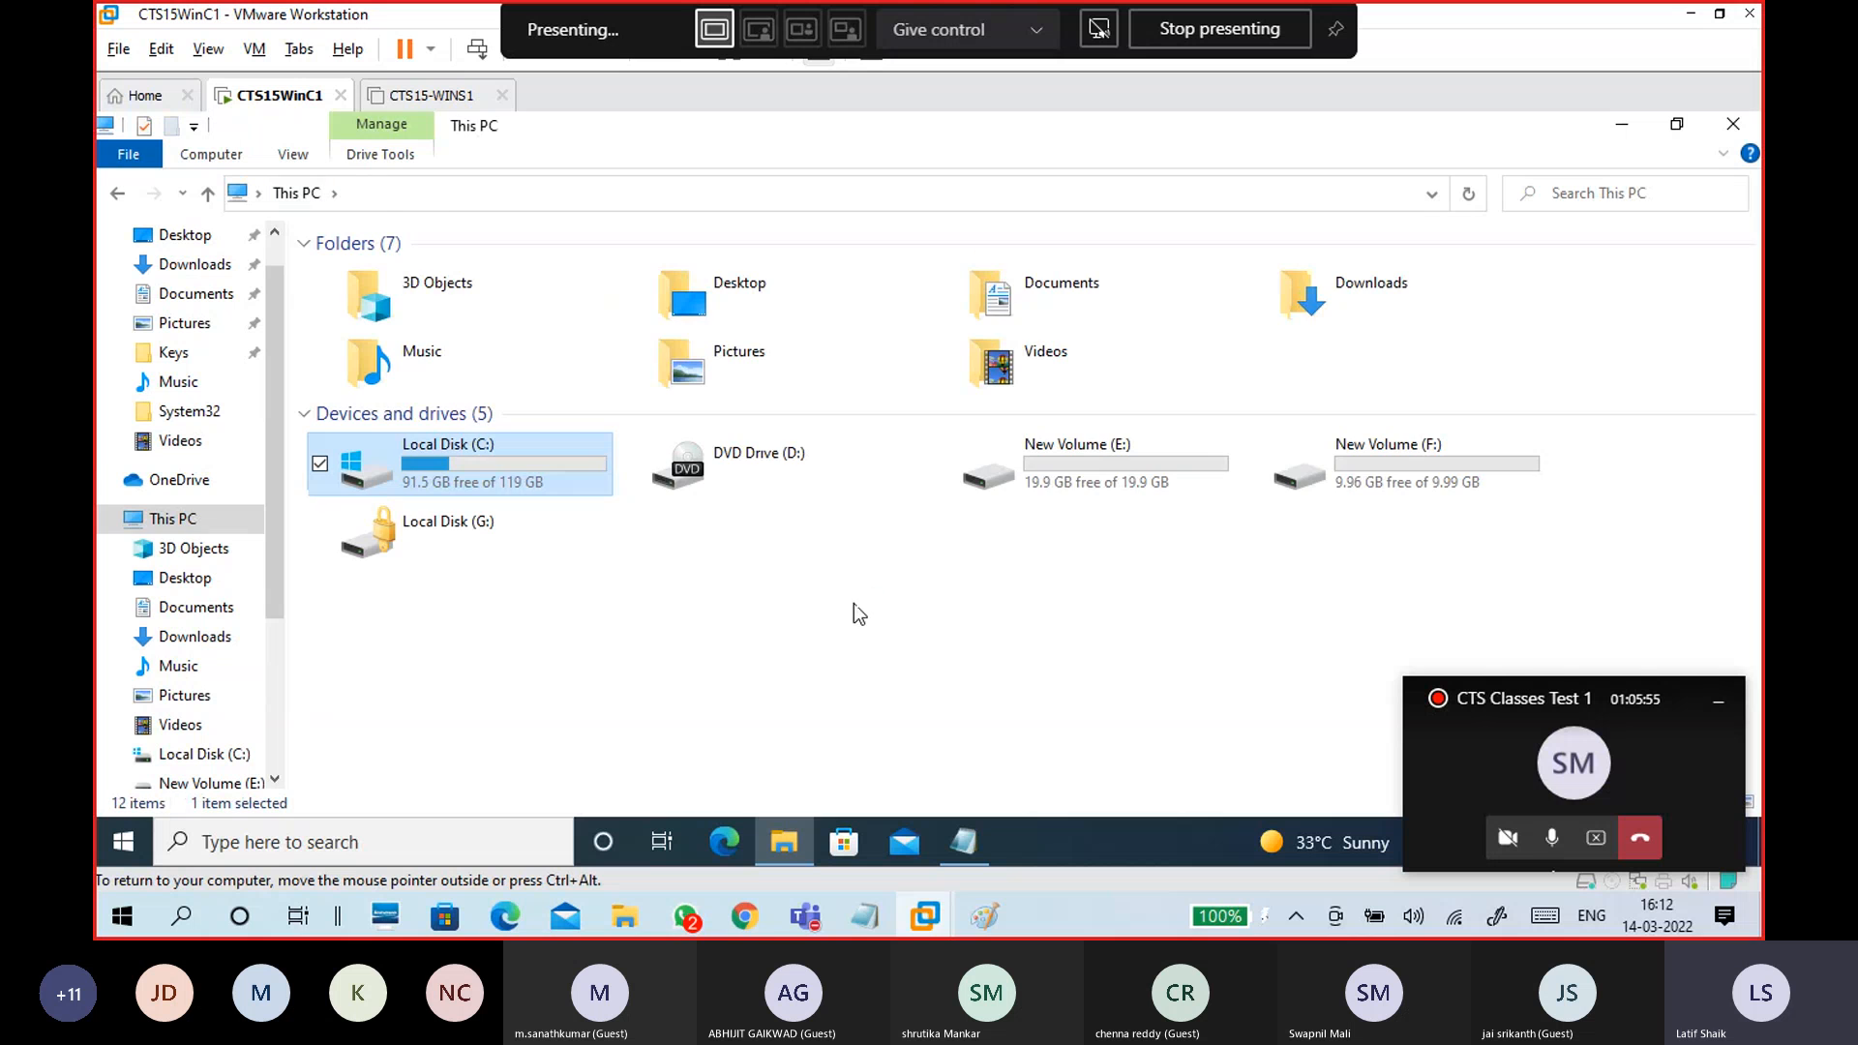
{"action": "left_click", "coordinate": [965, 840]}
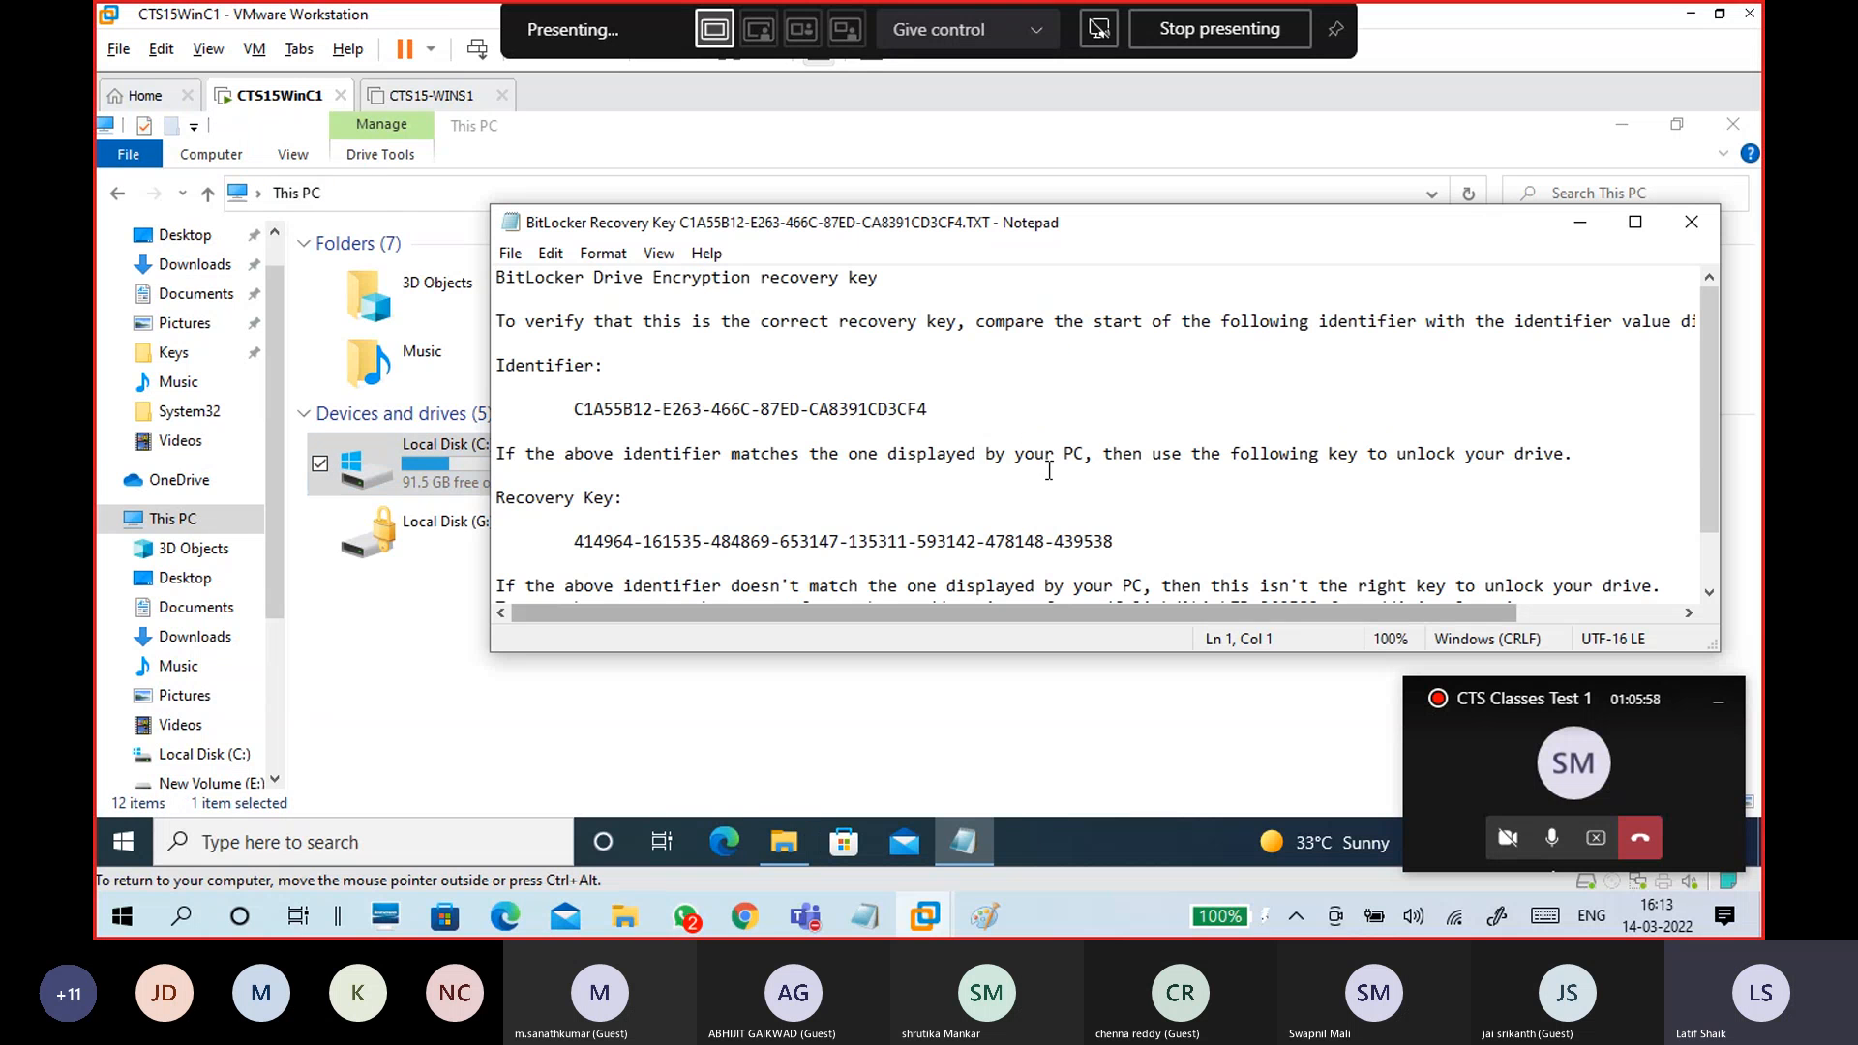
{"action": "scroll", "coordinate": [1003, 426], "scroll_direction": "down", "scroll_amount": 1}
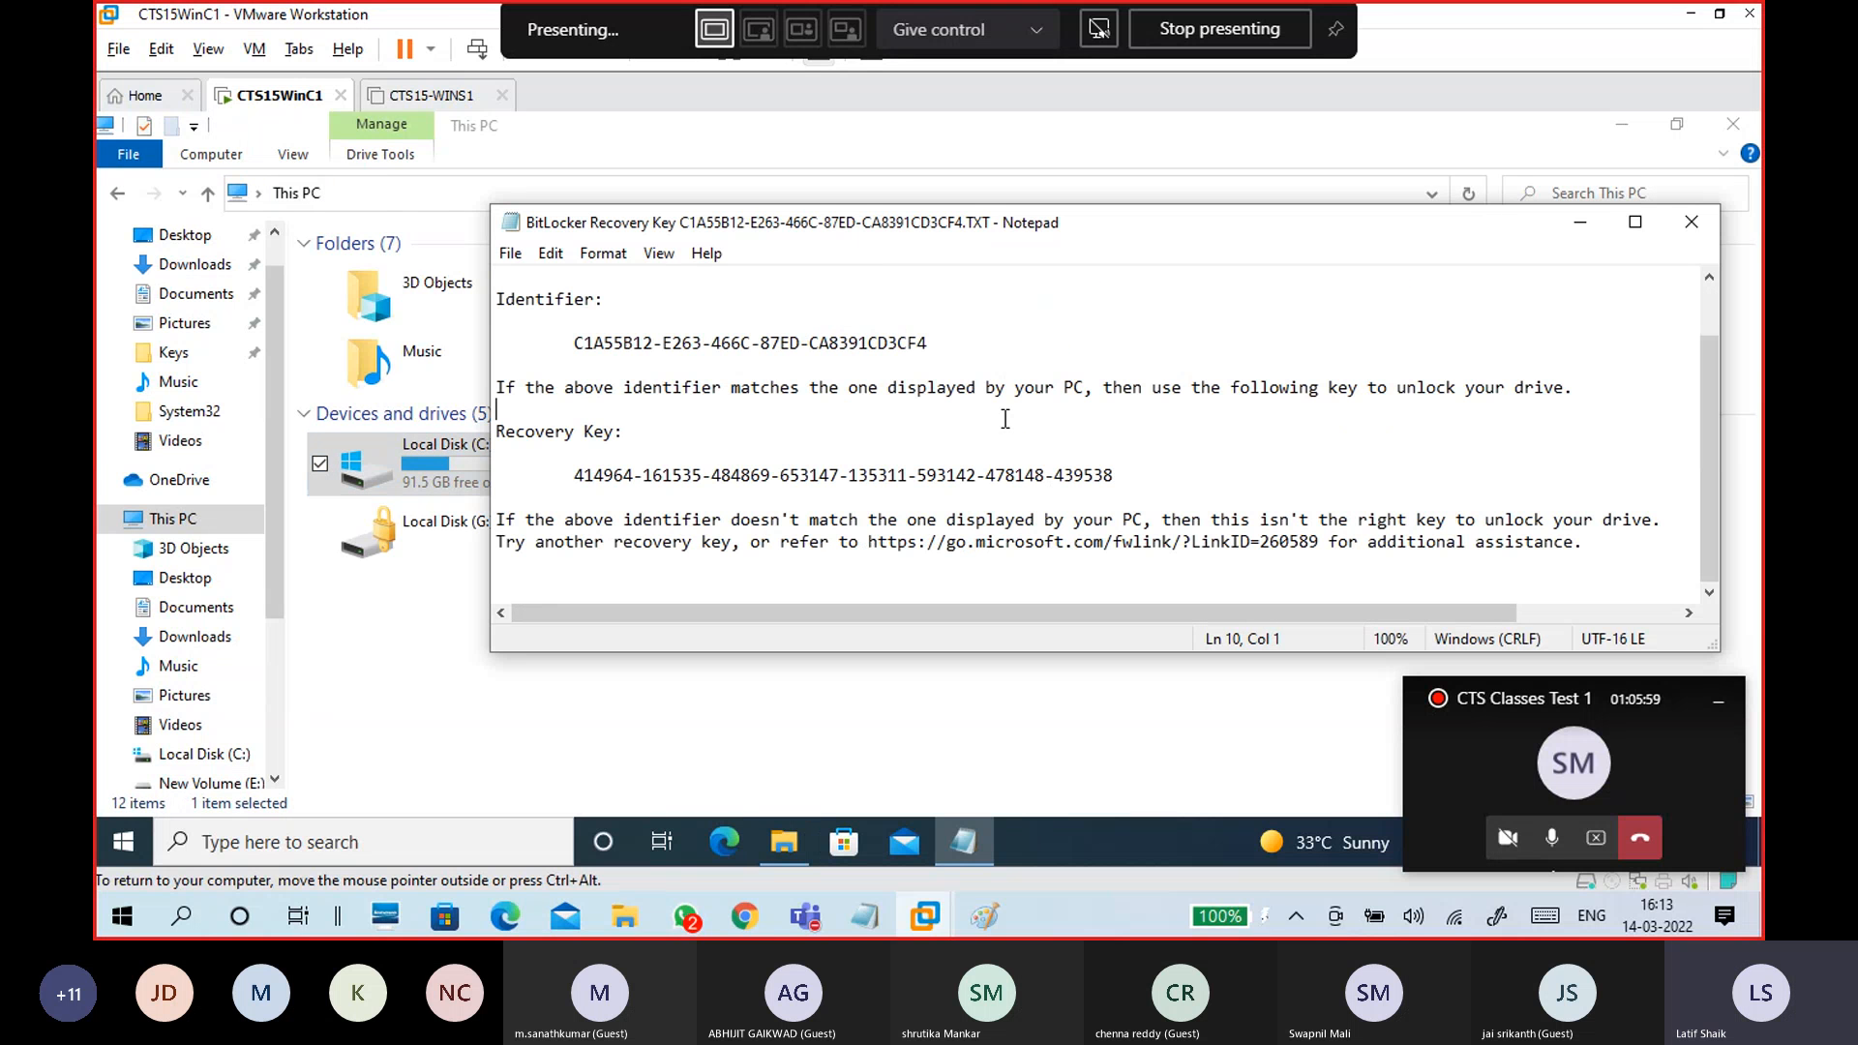
{"action": "left_click_drag", "start_coordinate": [574, 343], "coordinate": [655, 339]}
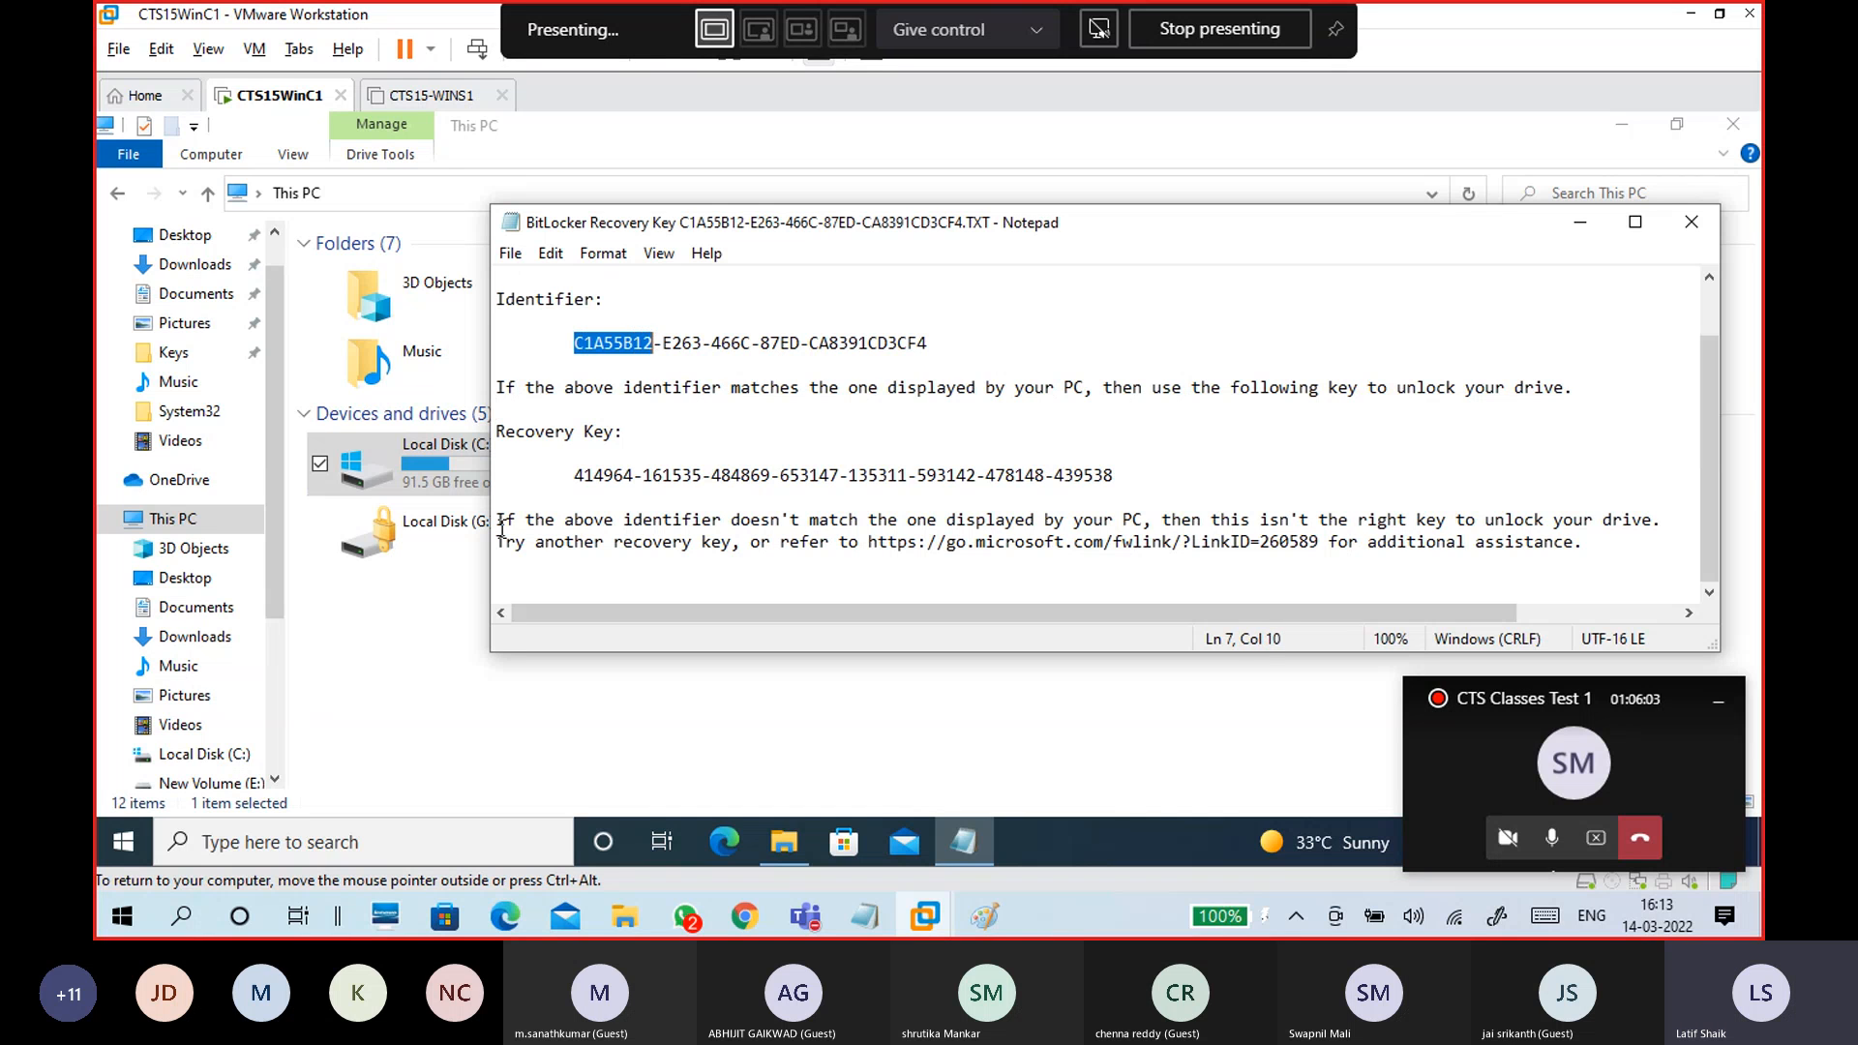
{"action": "left_click", "coordinate": [451, 619]}
{"action": "double_click", "coordinate": [438, 542]}
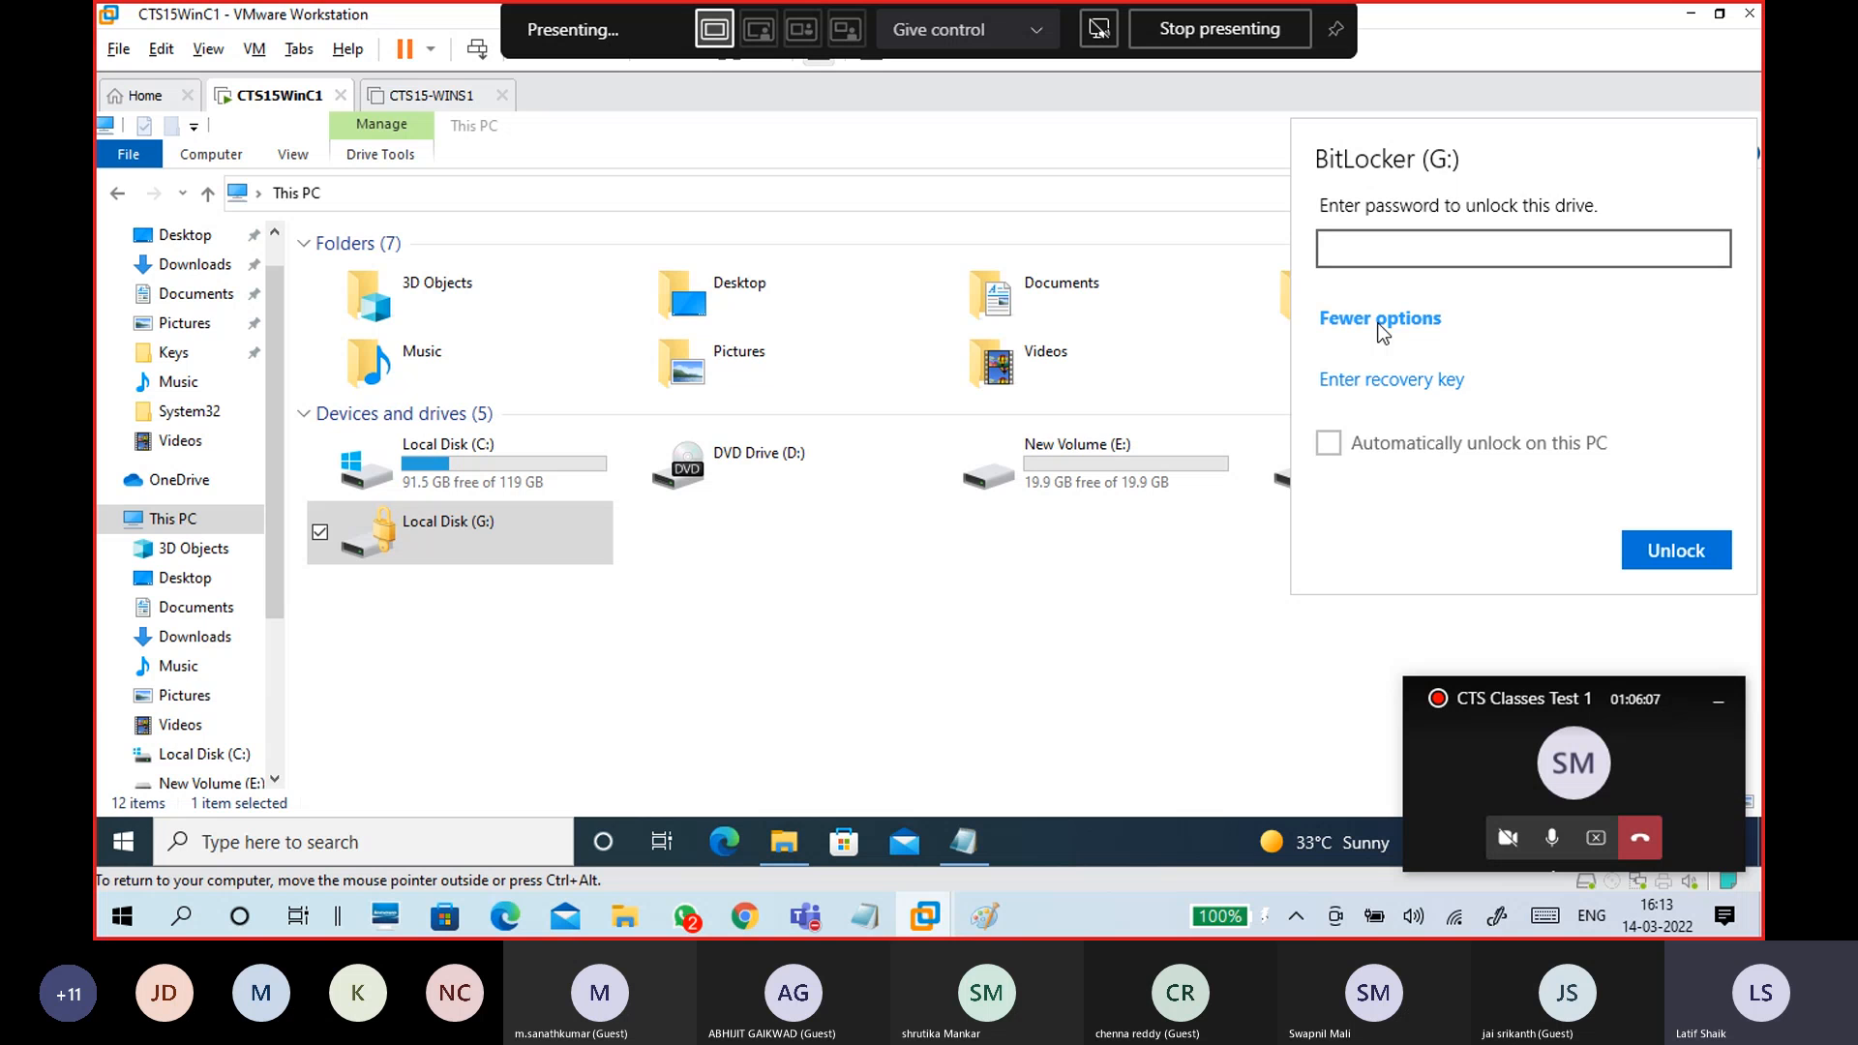
{"action": "left_click", "coordinate": [1395, 377]}
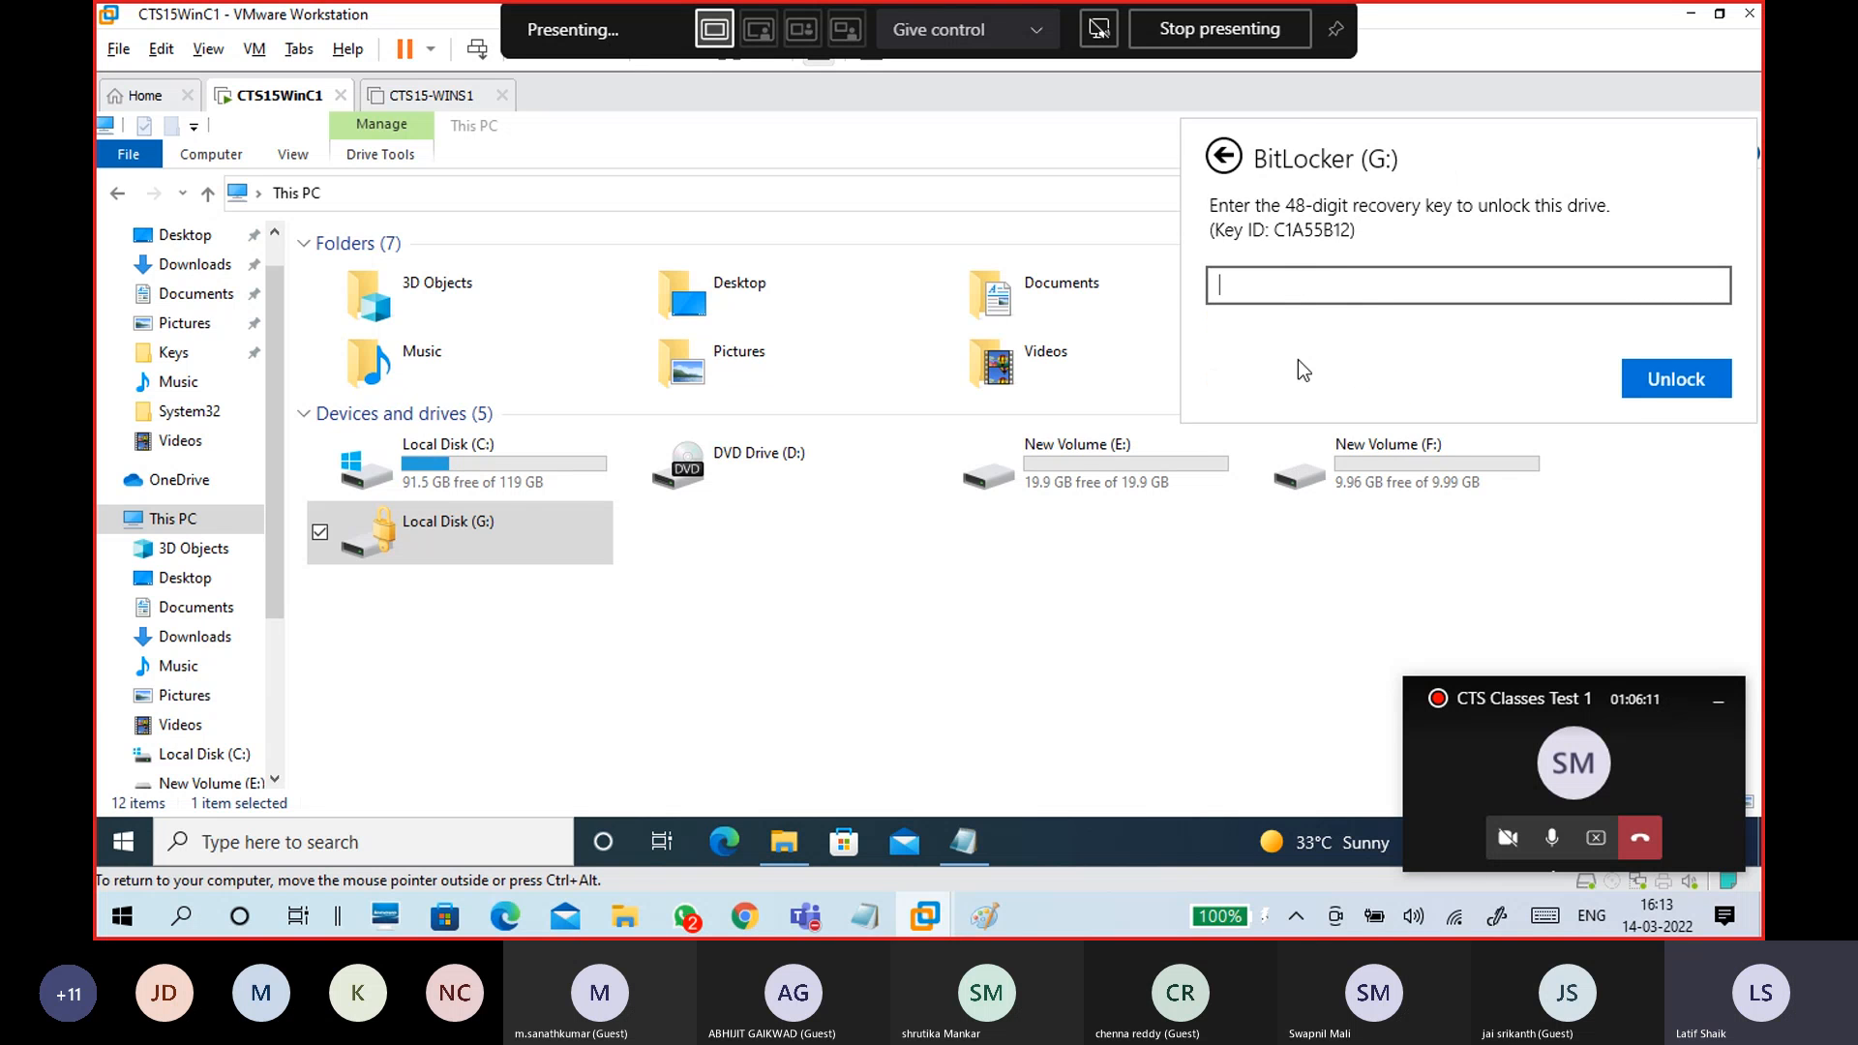
- Copy the full BitLocker recovery key from the saved text file and minimize the file
{"action": "left_click", "coordinate": [972, 851]}
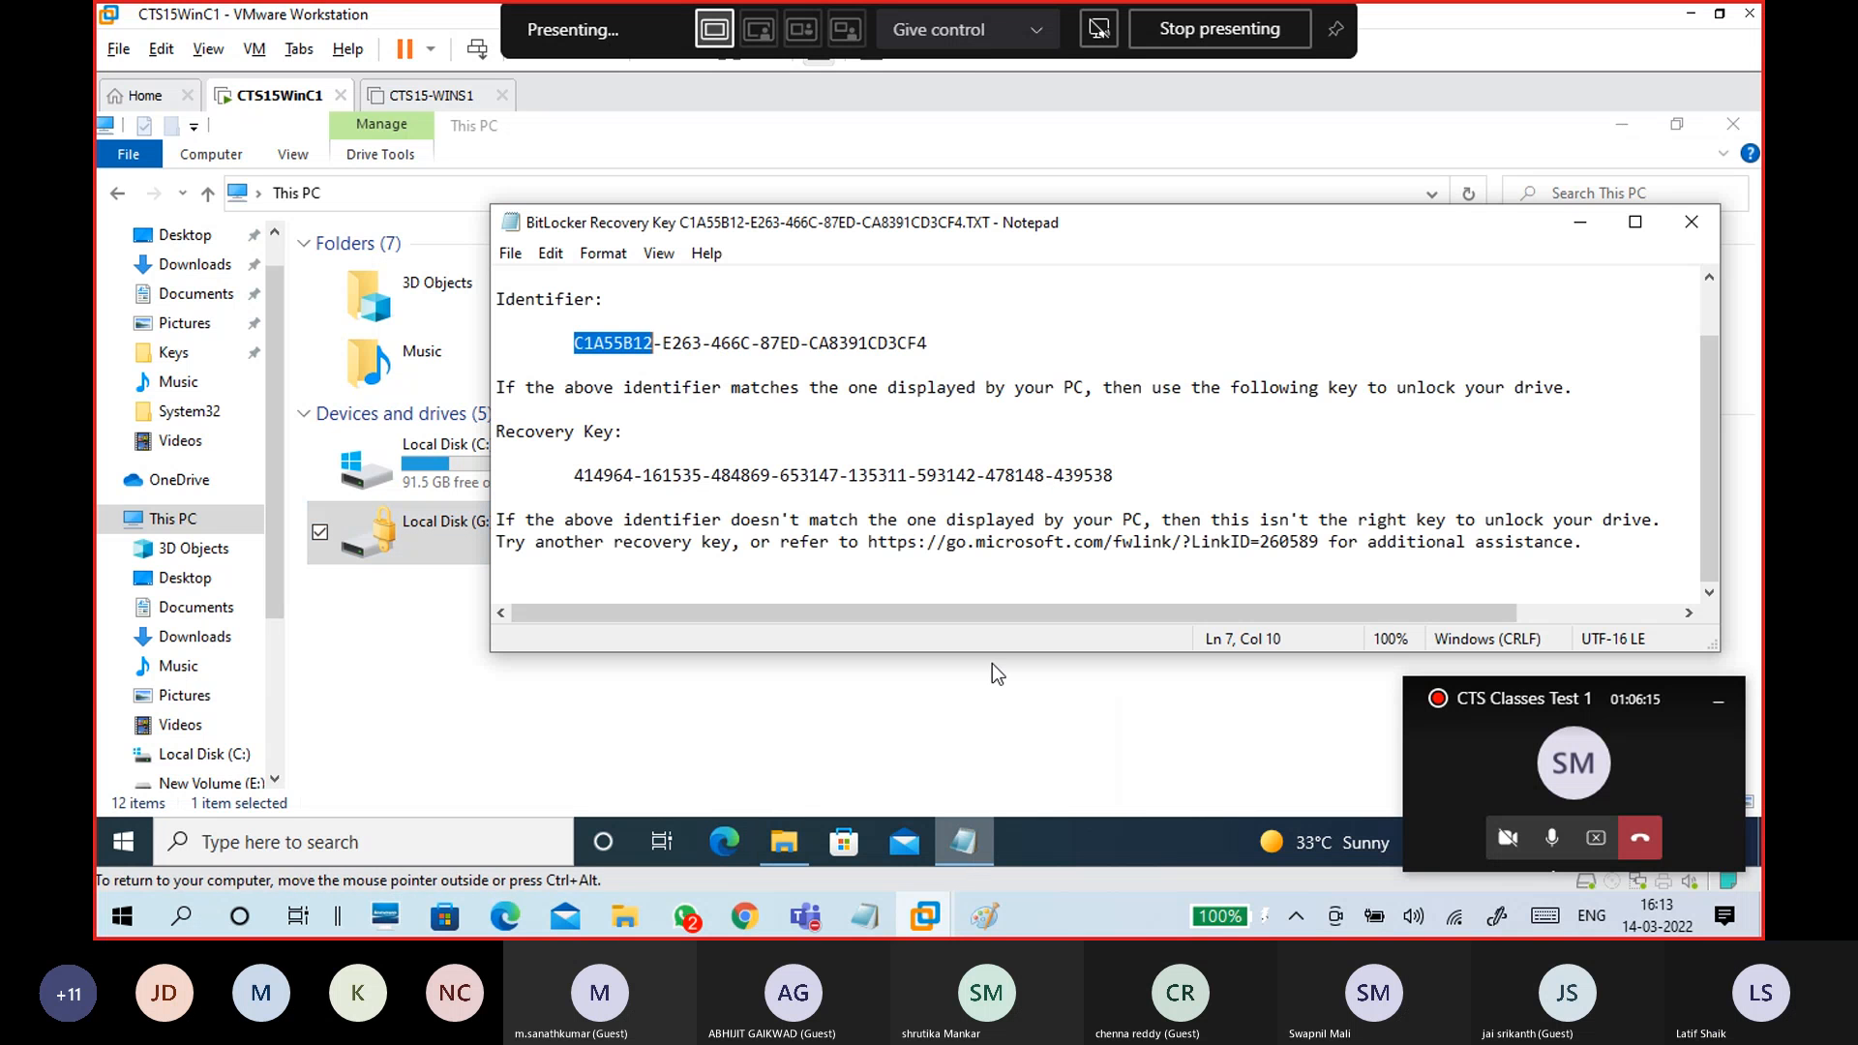
{"action": "left_click", "coordinate": [577, 343]}
{"action": "left_click_drag", "start_coordinate": [574, 343], "coordinate": [654, 344]}
{"action": "left_click_drag", "start_coordinate": [571, 481], "coordinate": [1112, 498]}
{"action": "key", "text": "ctrl+c"}
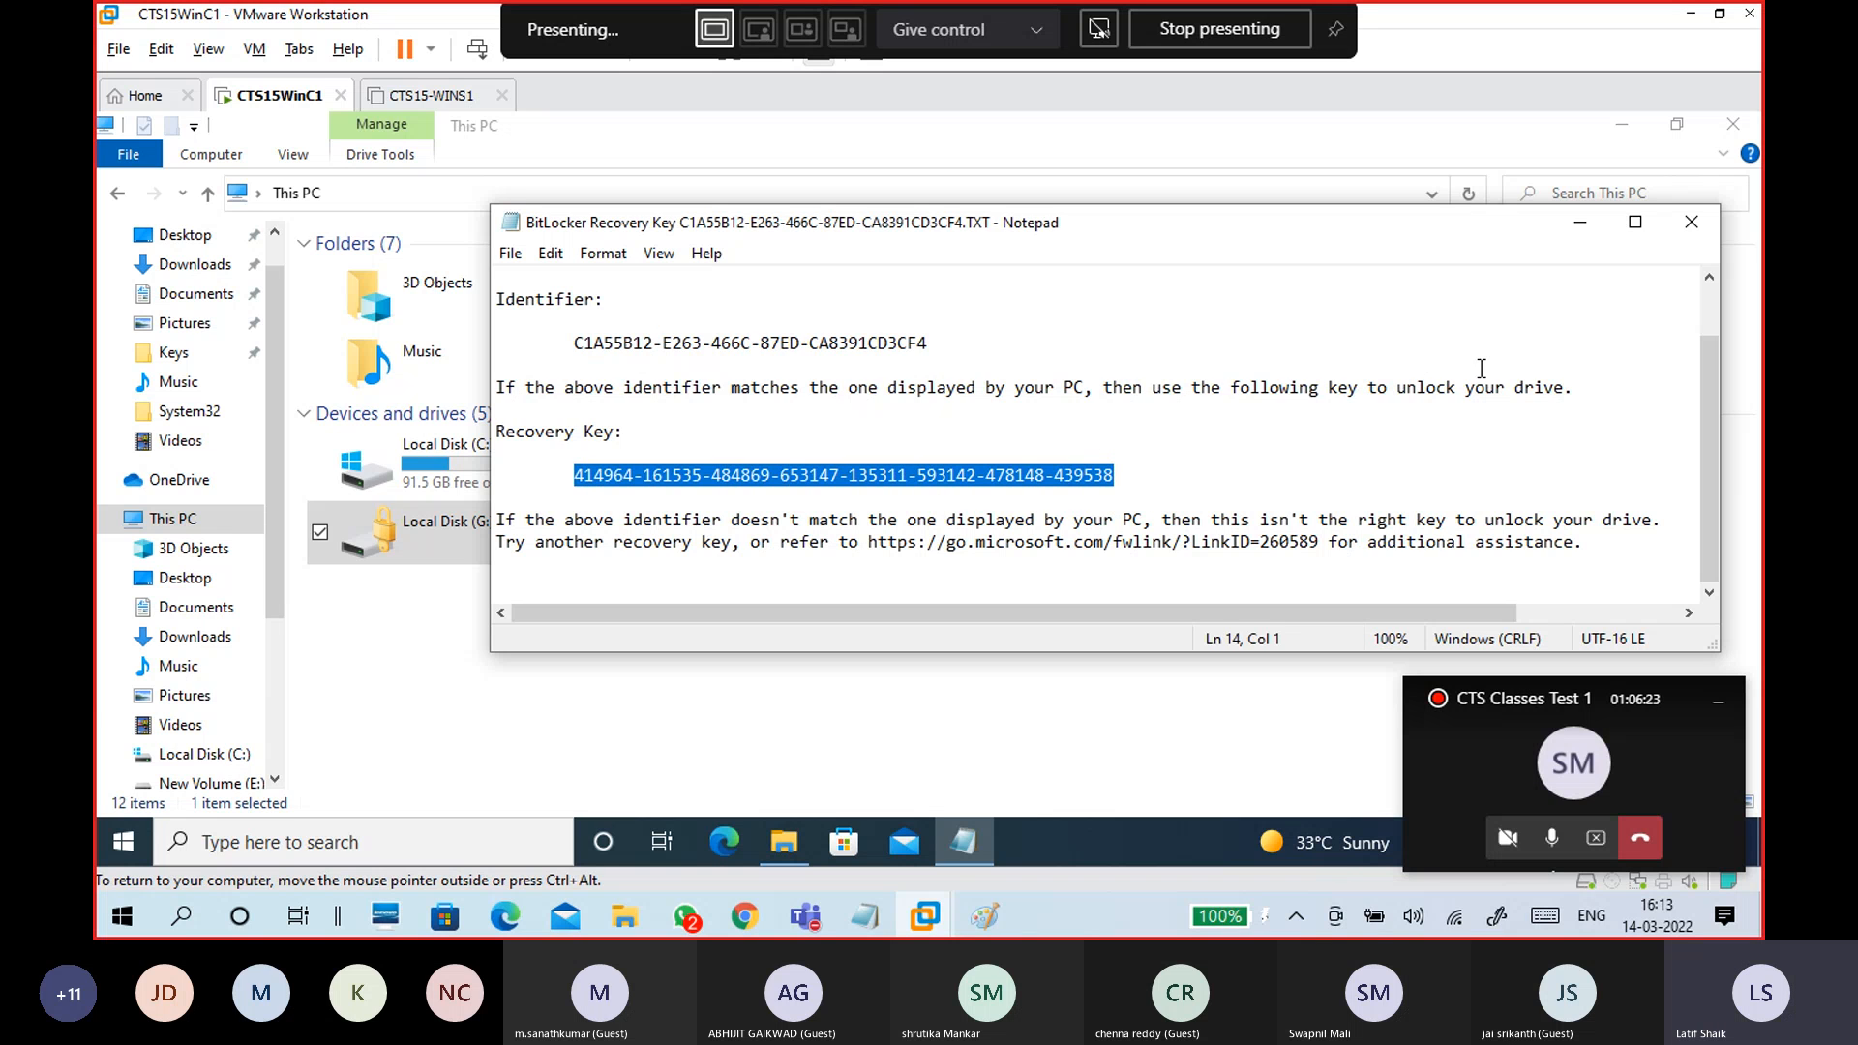
{"action": "left_click", "coordinate": [1580, 223]}
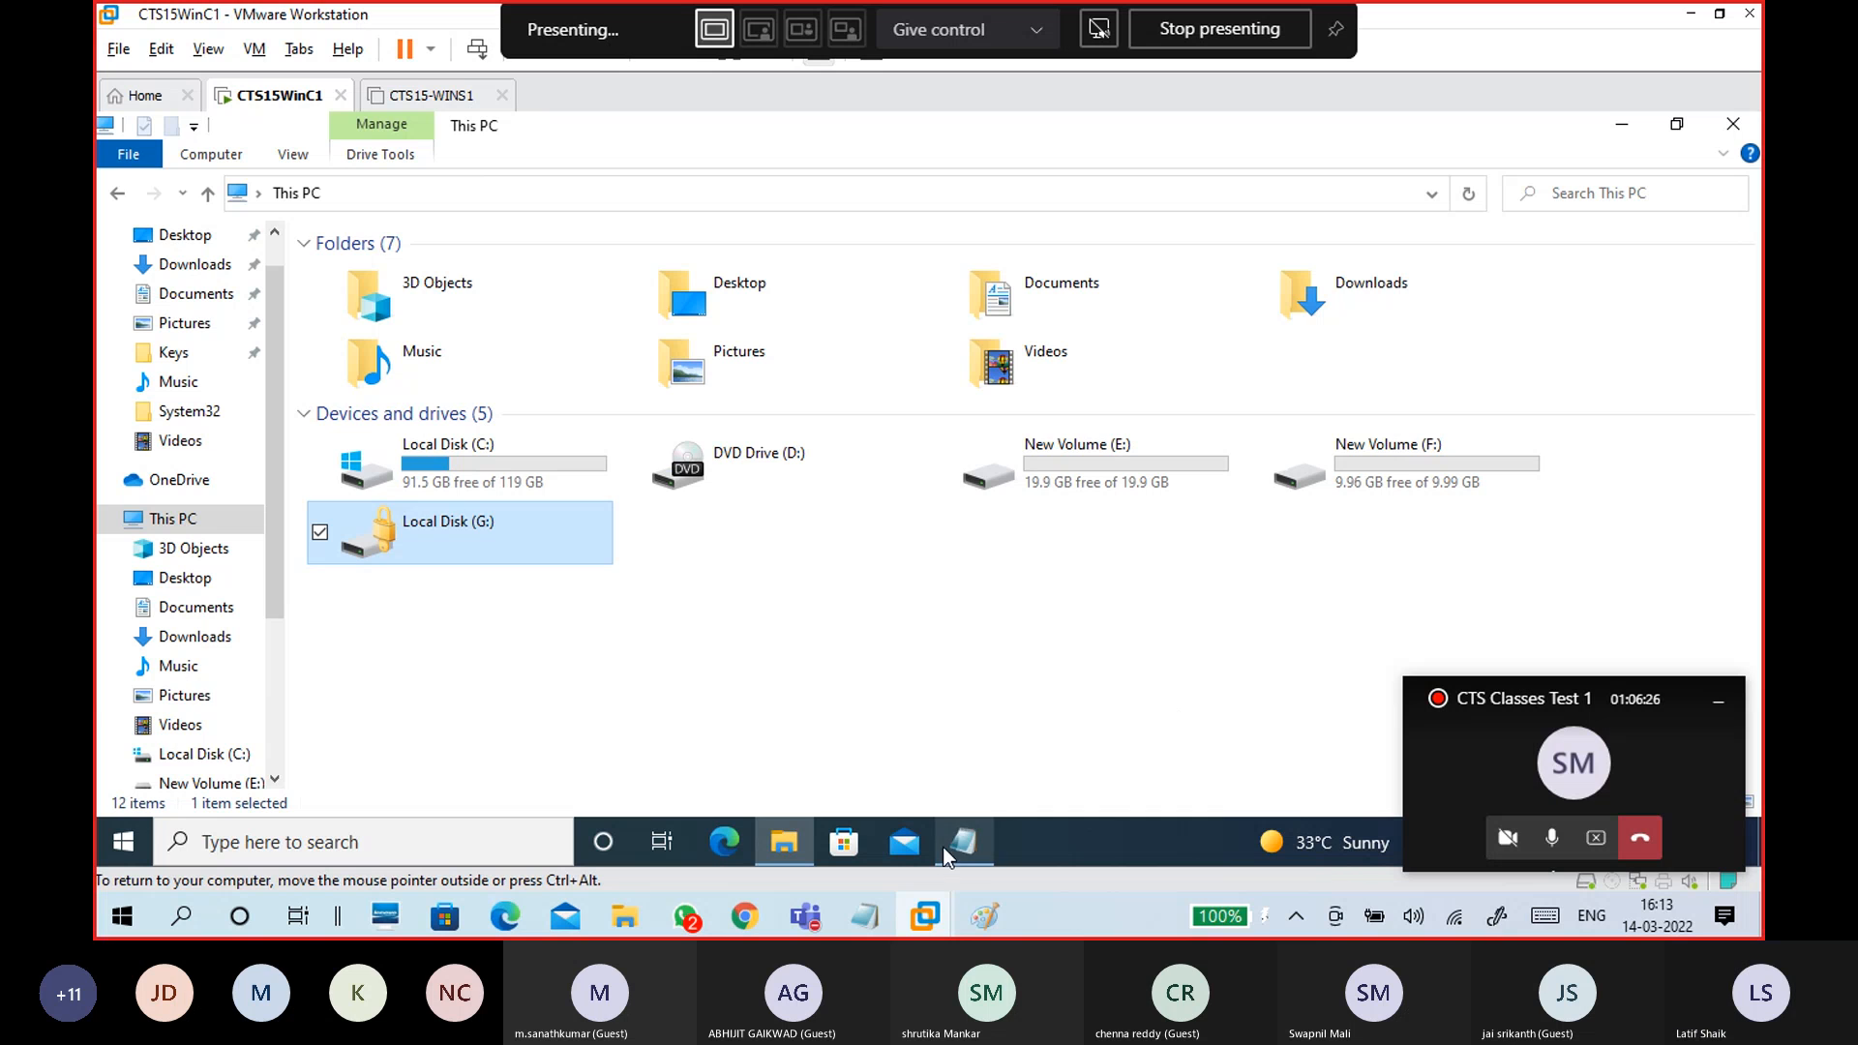
- Reopen the unlock prompt for Local Disk (G:), paste the BitLocker recovery key, and unlock the drive
{"action": "double_click", "coordinate": [474, 537]}
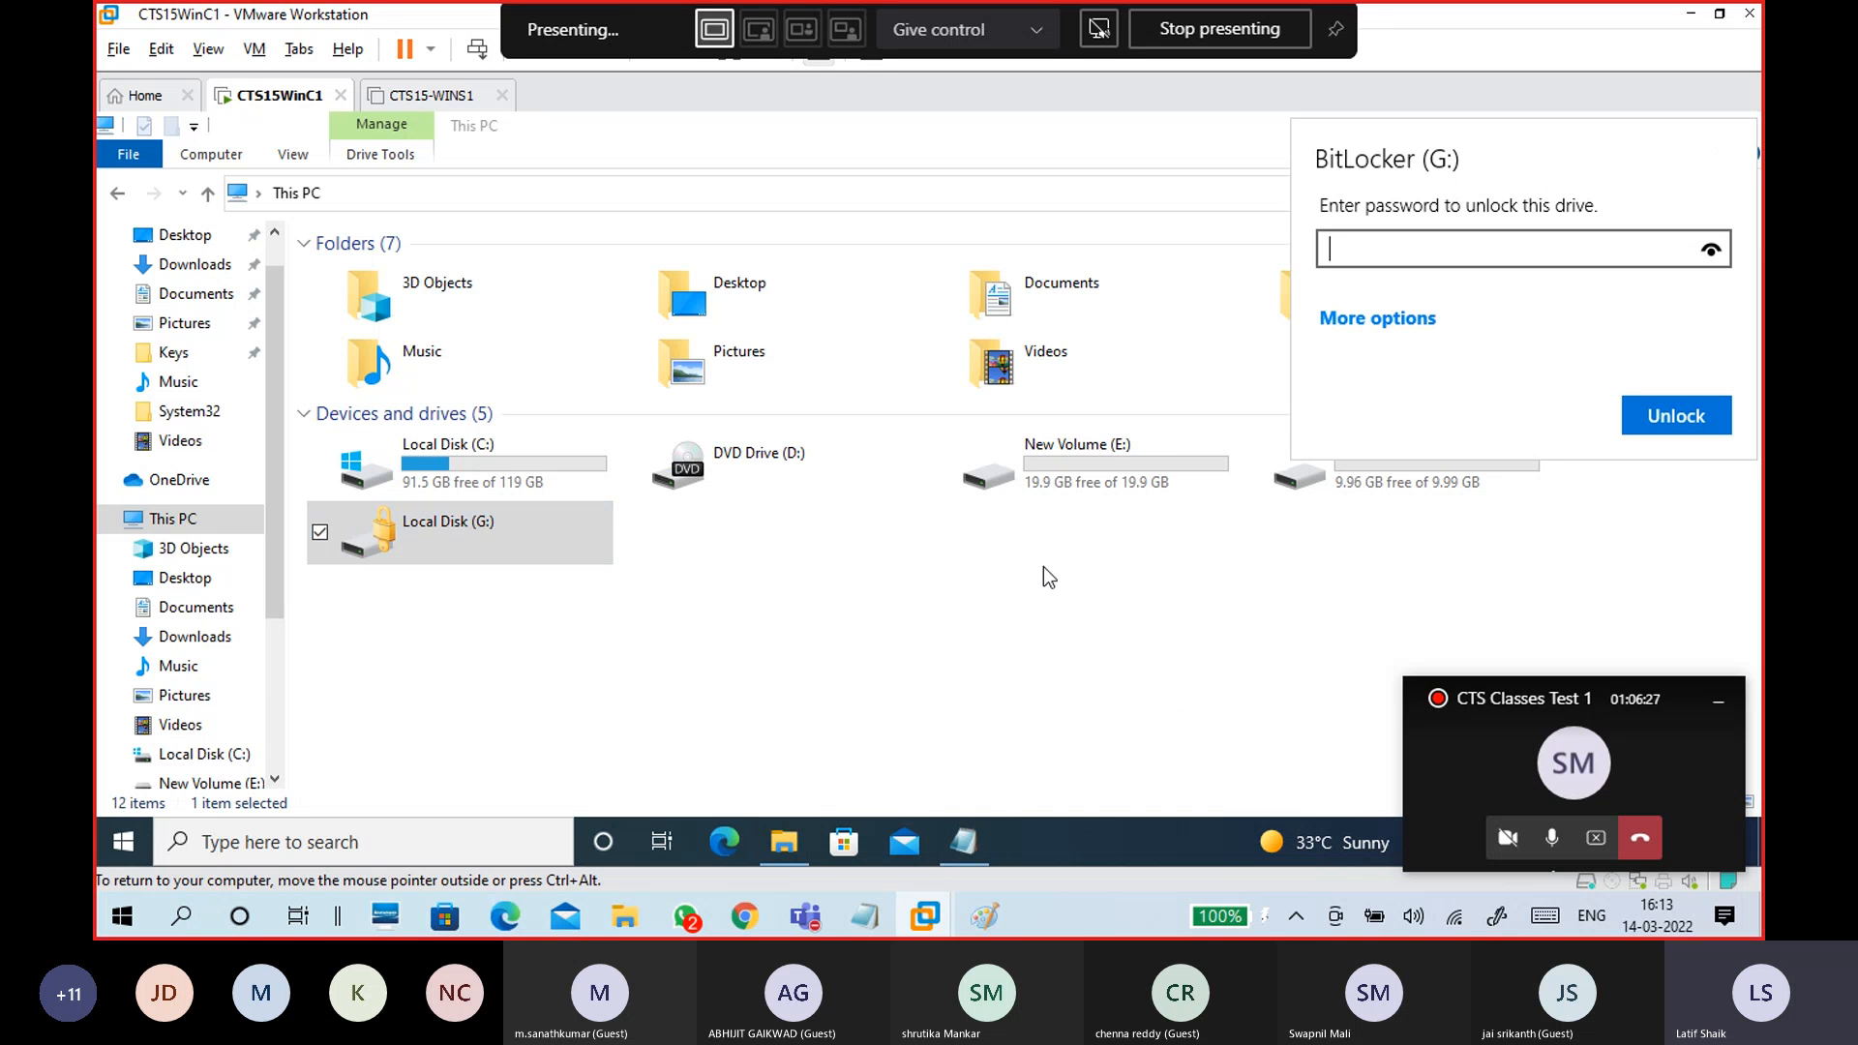
{"action": "left_click", "coordinate": [1402, 317]}
{"action": "left_click", "coordinate": [1426, 383]}
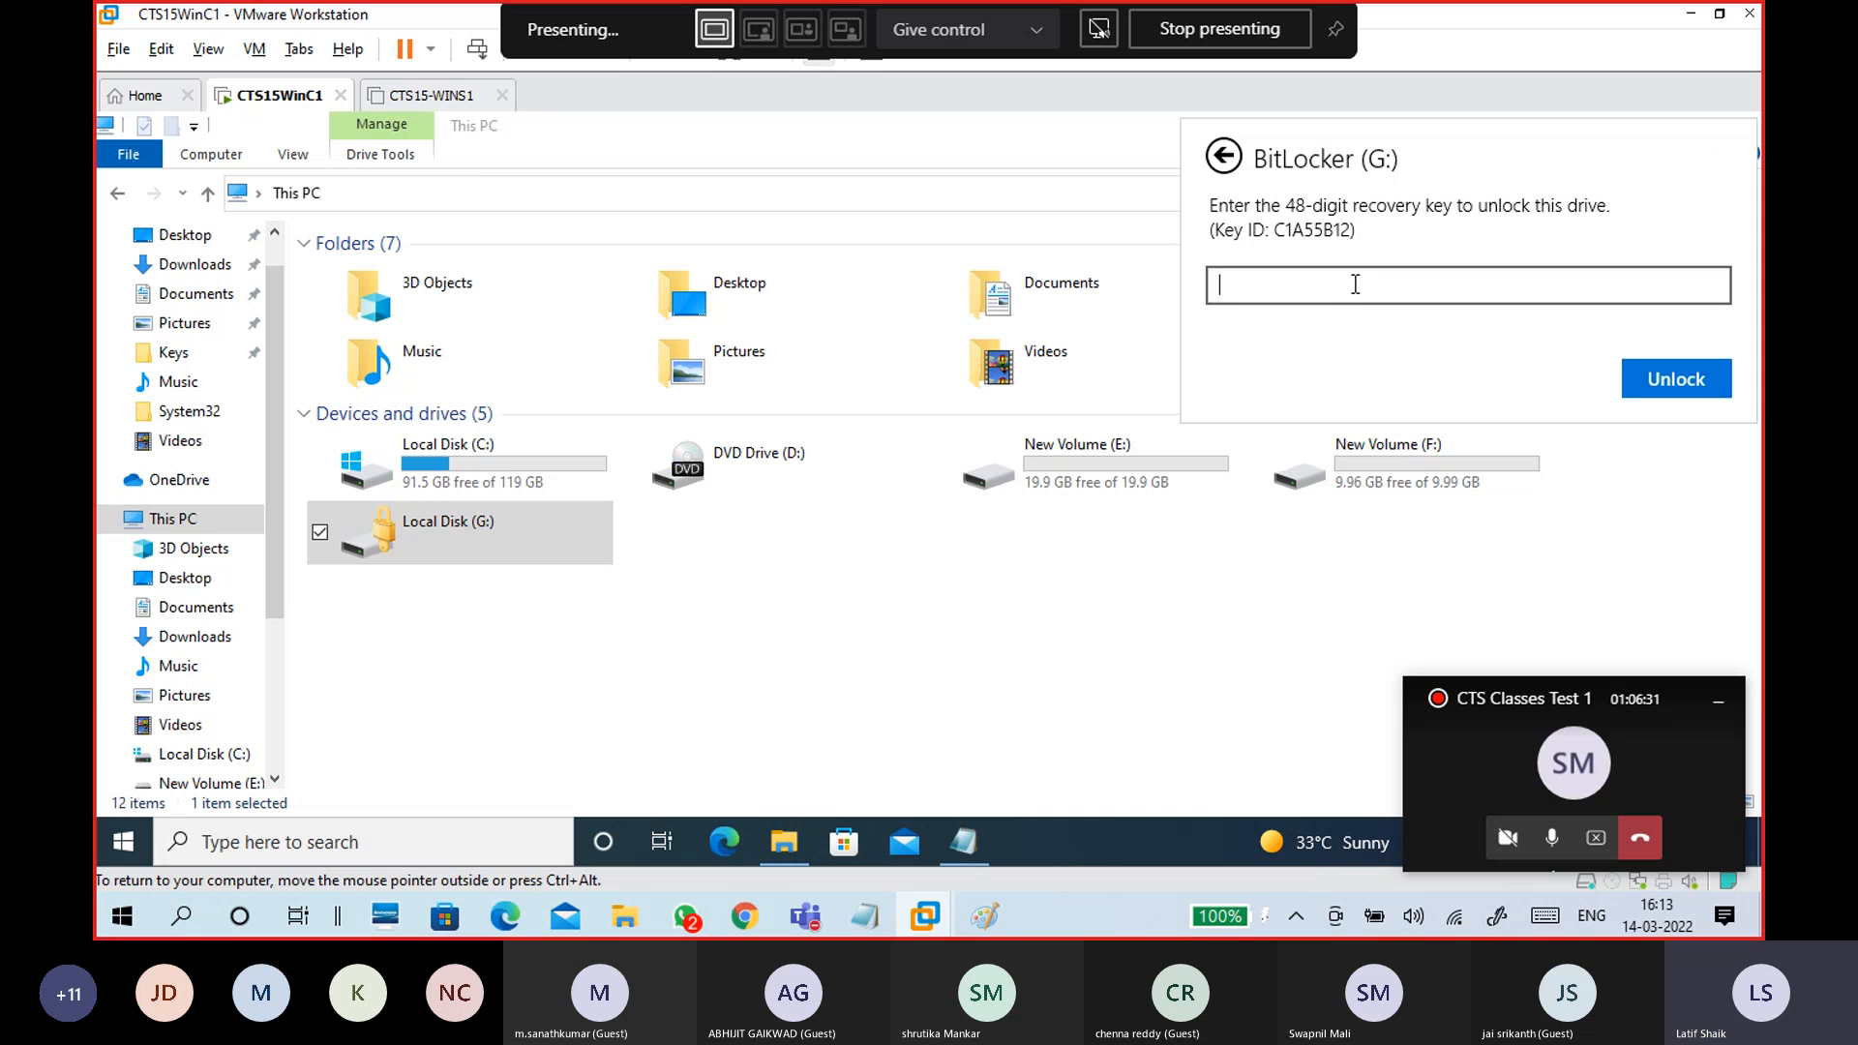
{"action": "key", "text": "ctrl+v"}
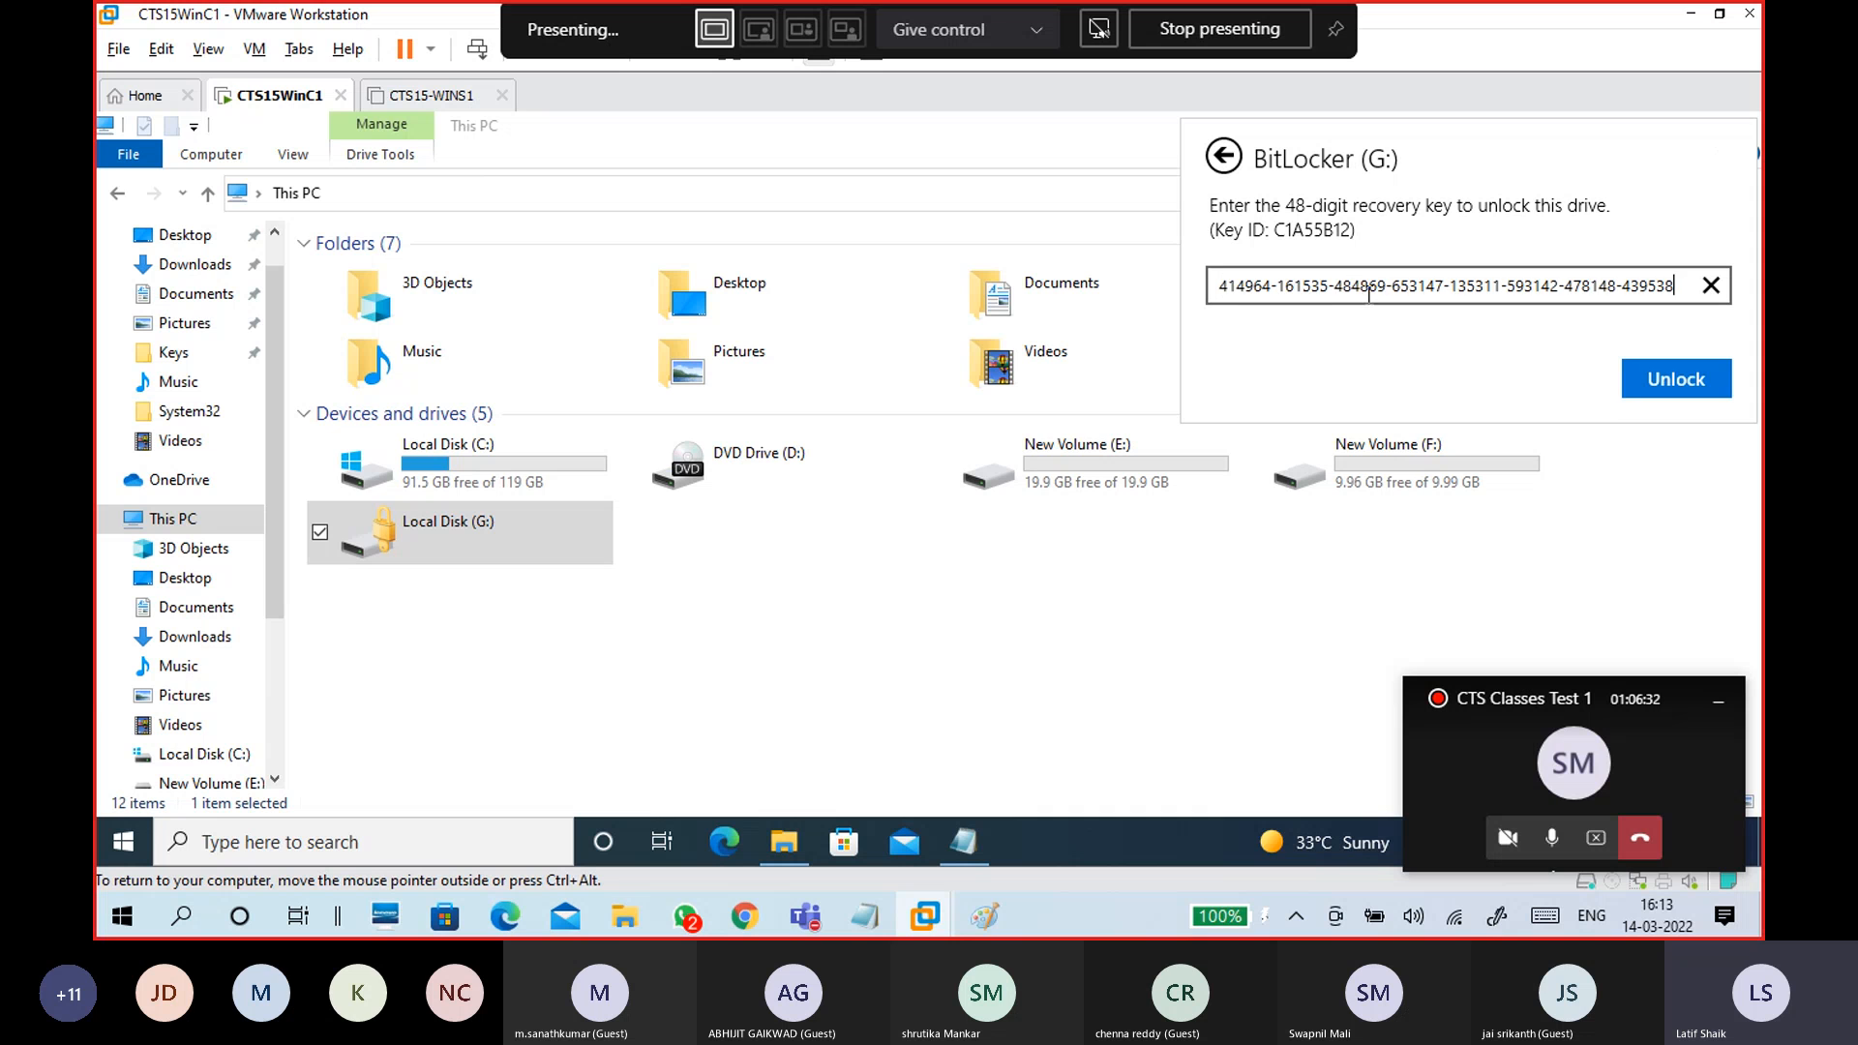
{"action": "left_click", "coordinate": [1666, 381]}
- Review the identifier and recovery key in the saved recovery key file, and close the file
{"action": "left_click", "coordinate": [971, 854]}
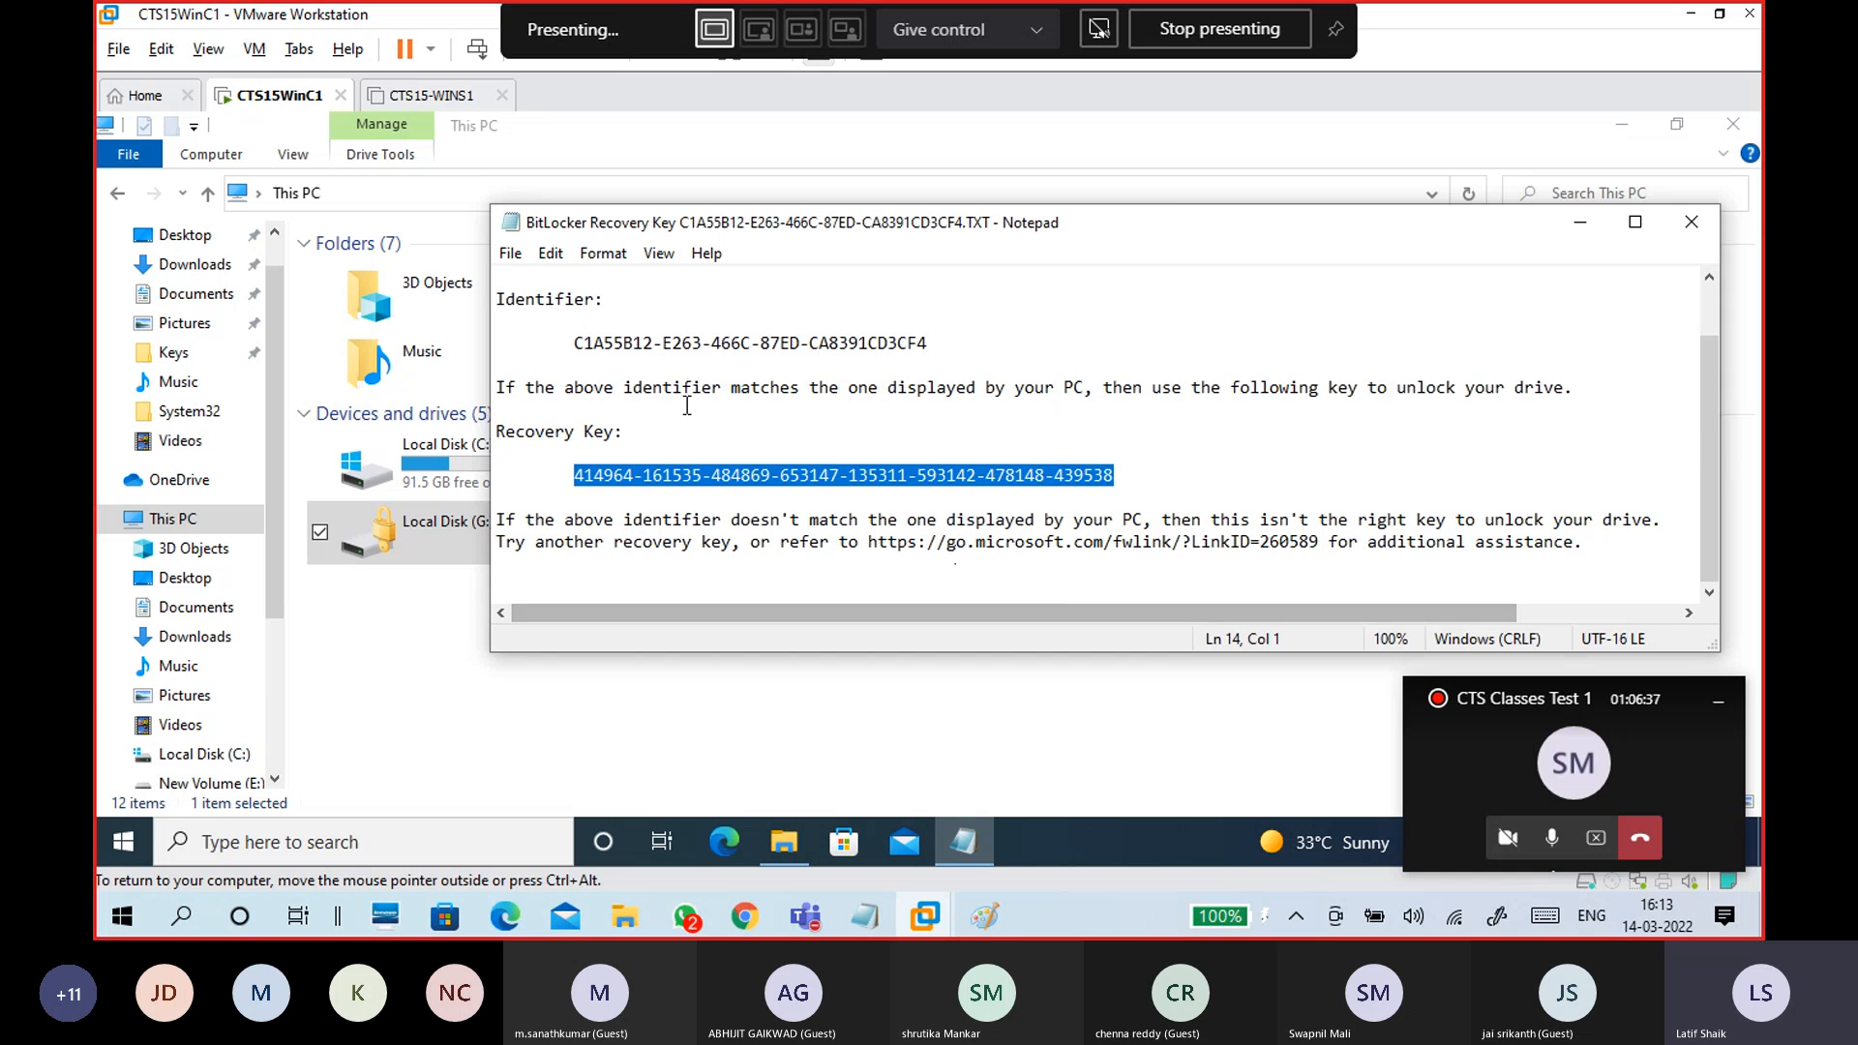
{"action": "left_click_drag", "start_coordinate": [576, 334], "coordinate": [947, 338]}
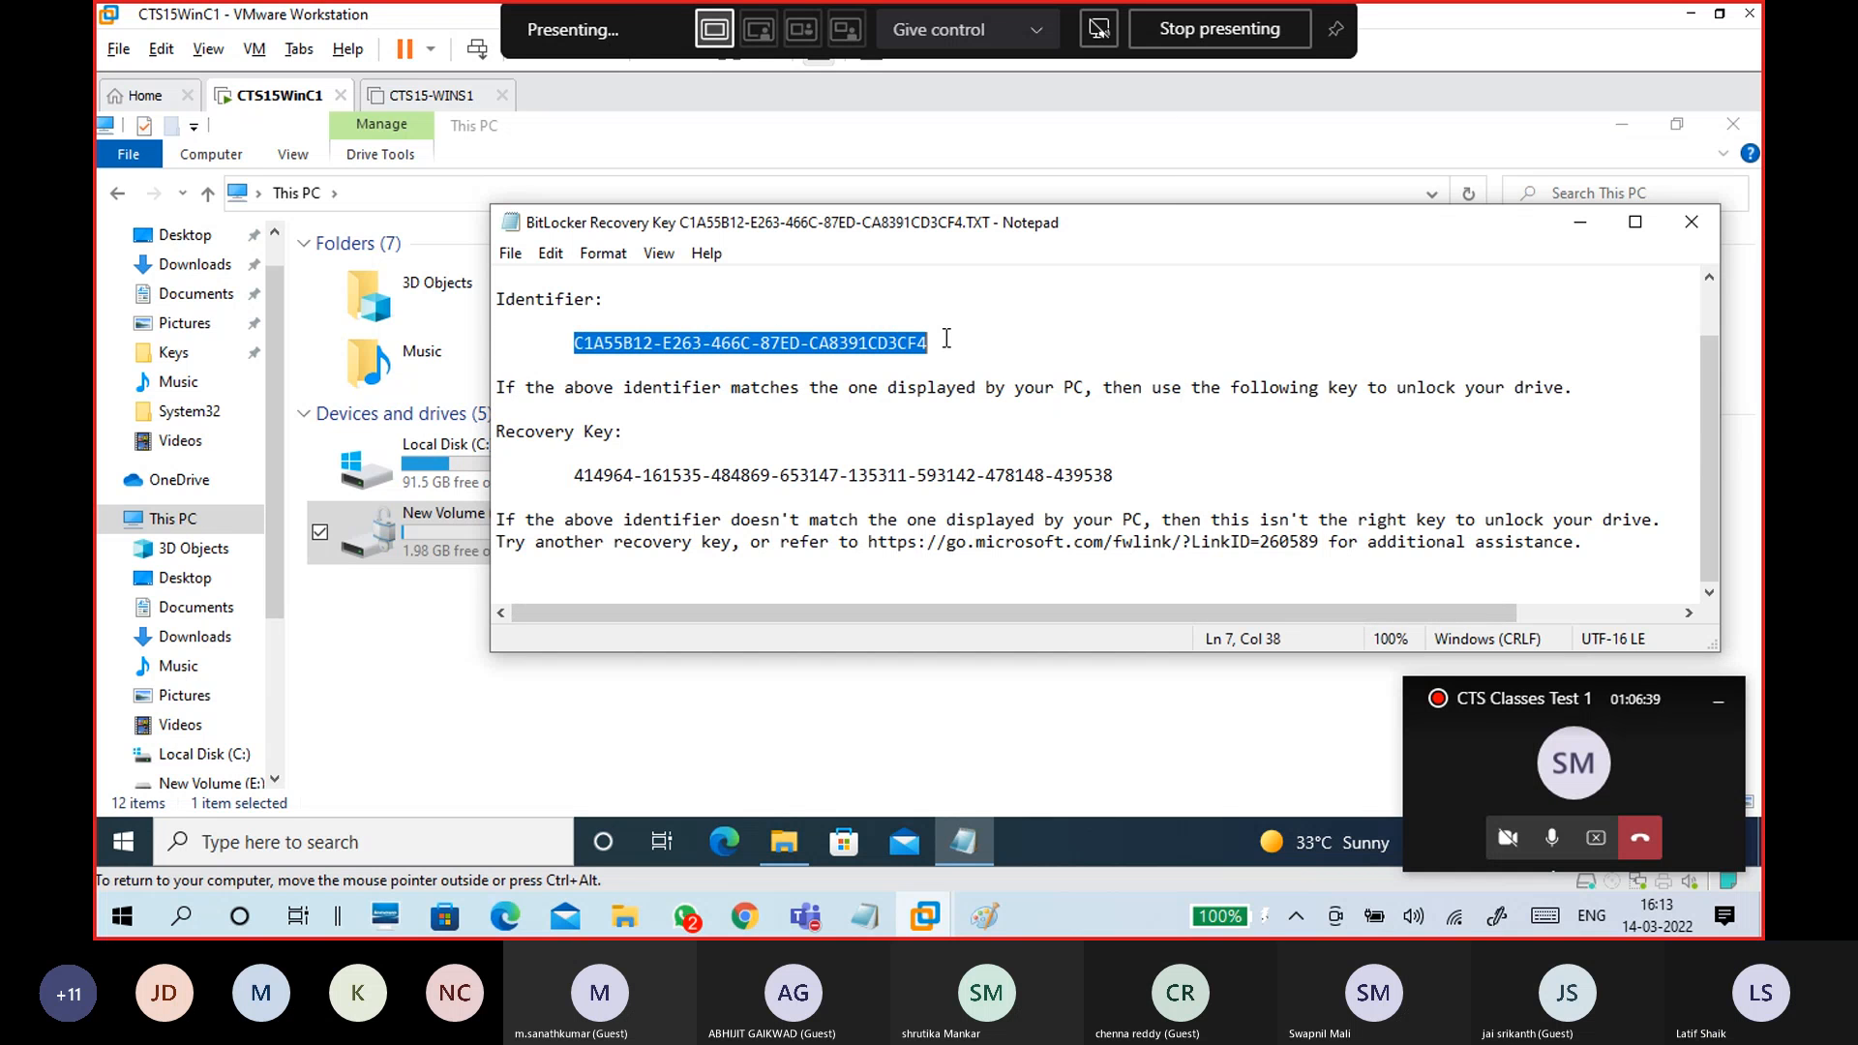
{"action": "left_click_drag", "start_coordinate": [1118, 475], "coordinate": [572, 477]}
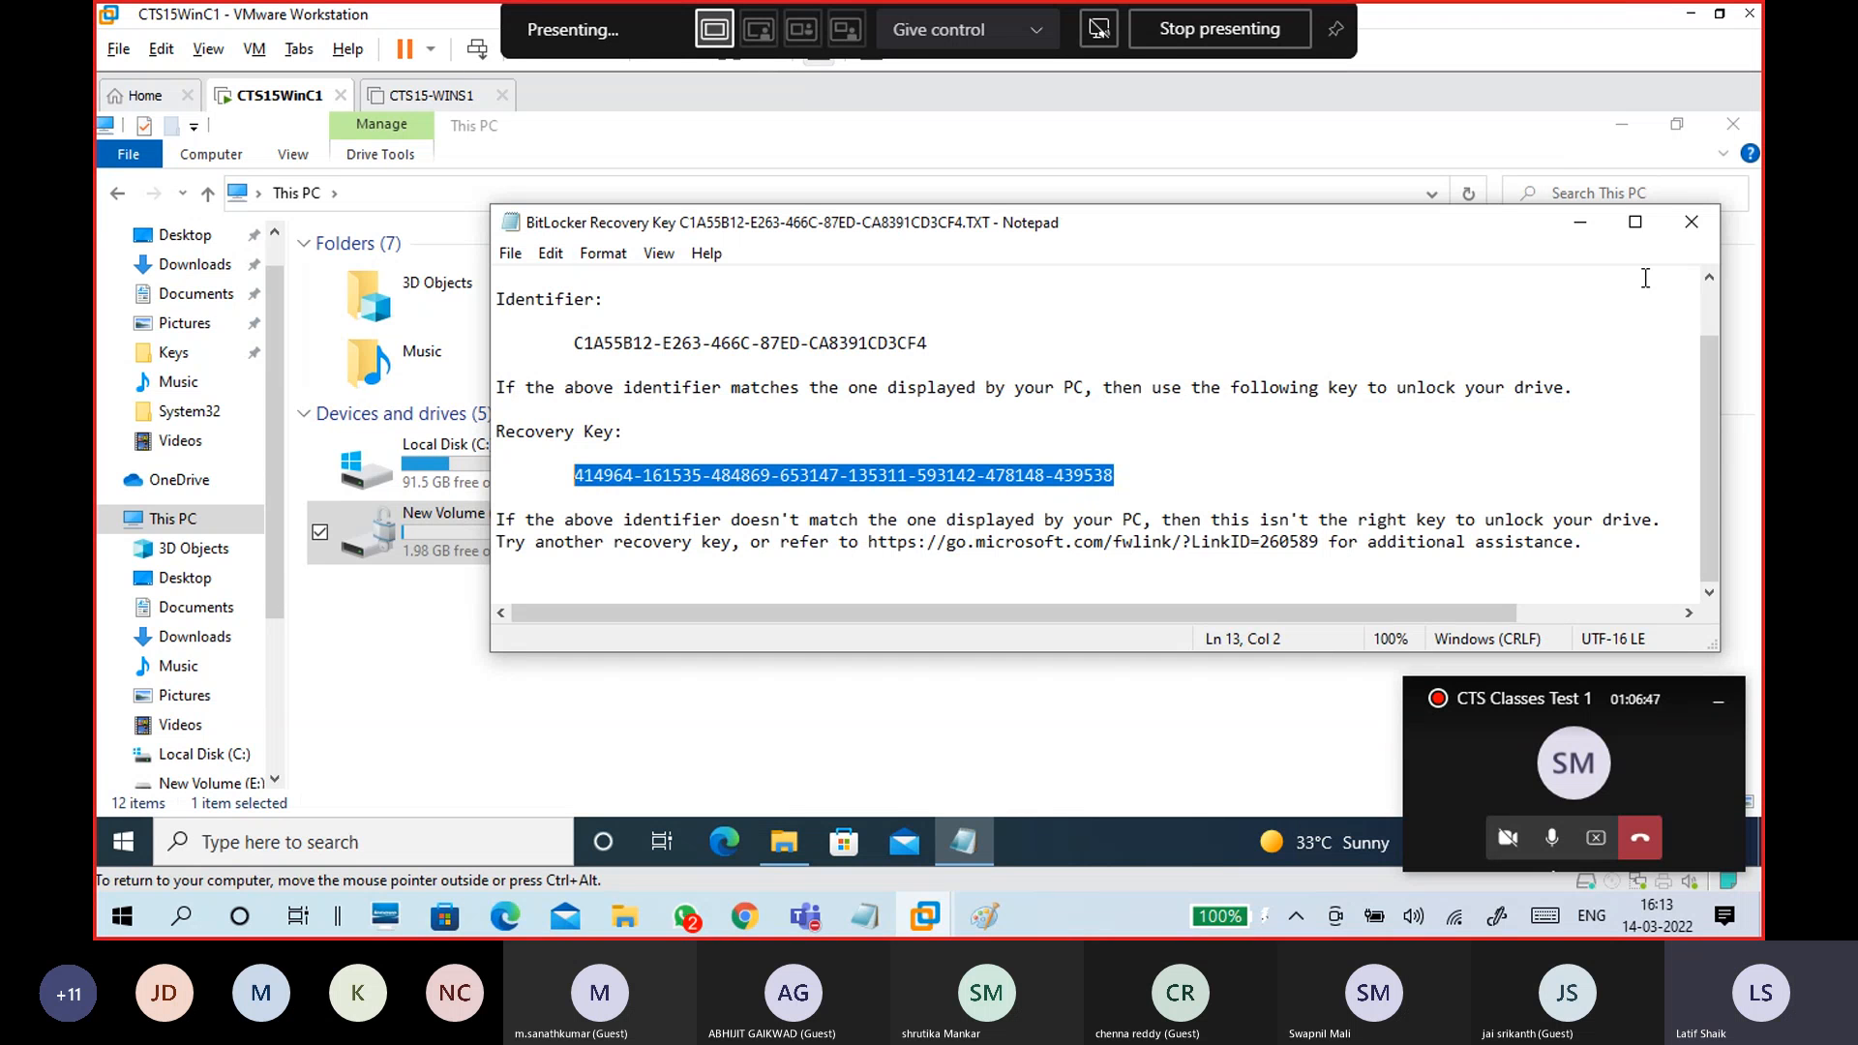
{"action": "left_click", "coordinate": [1692, 221]}
{"action": "left_click", "coordinate": [807, 589]}
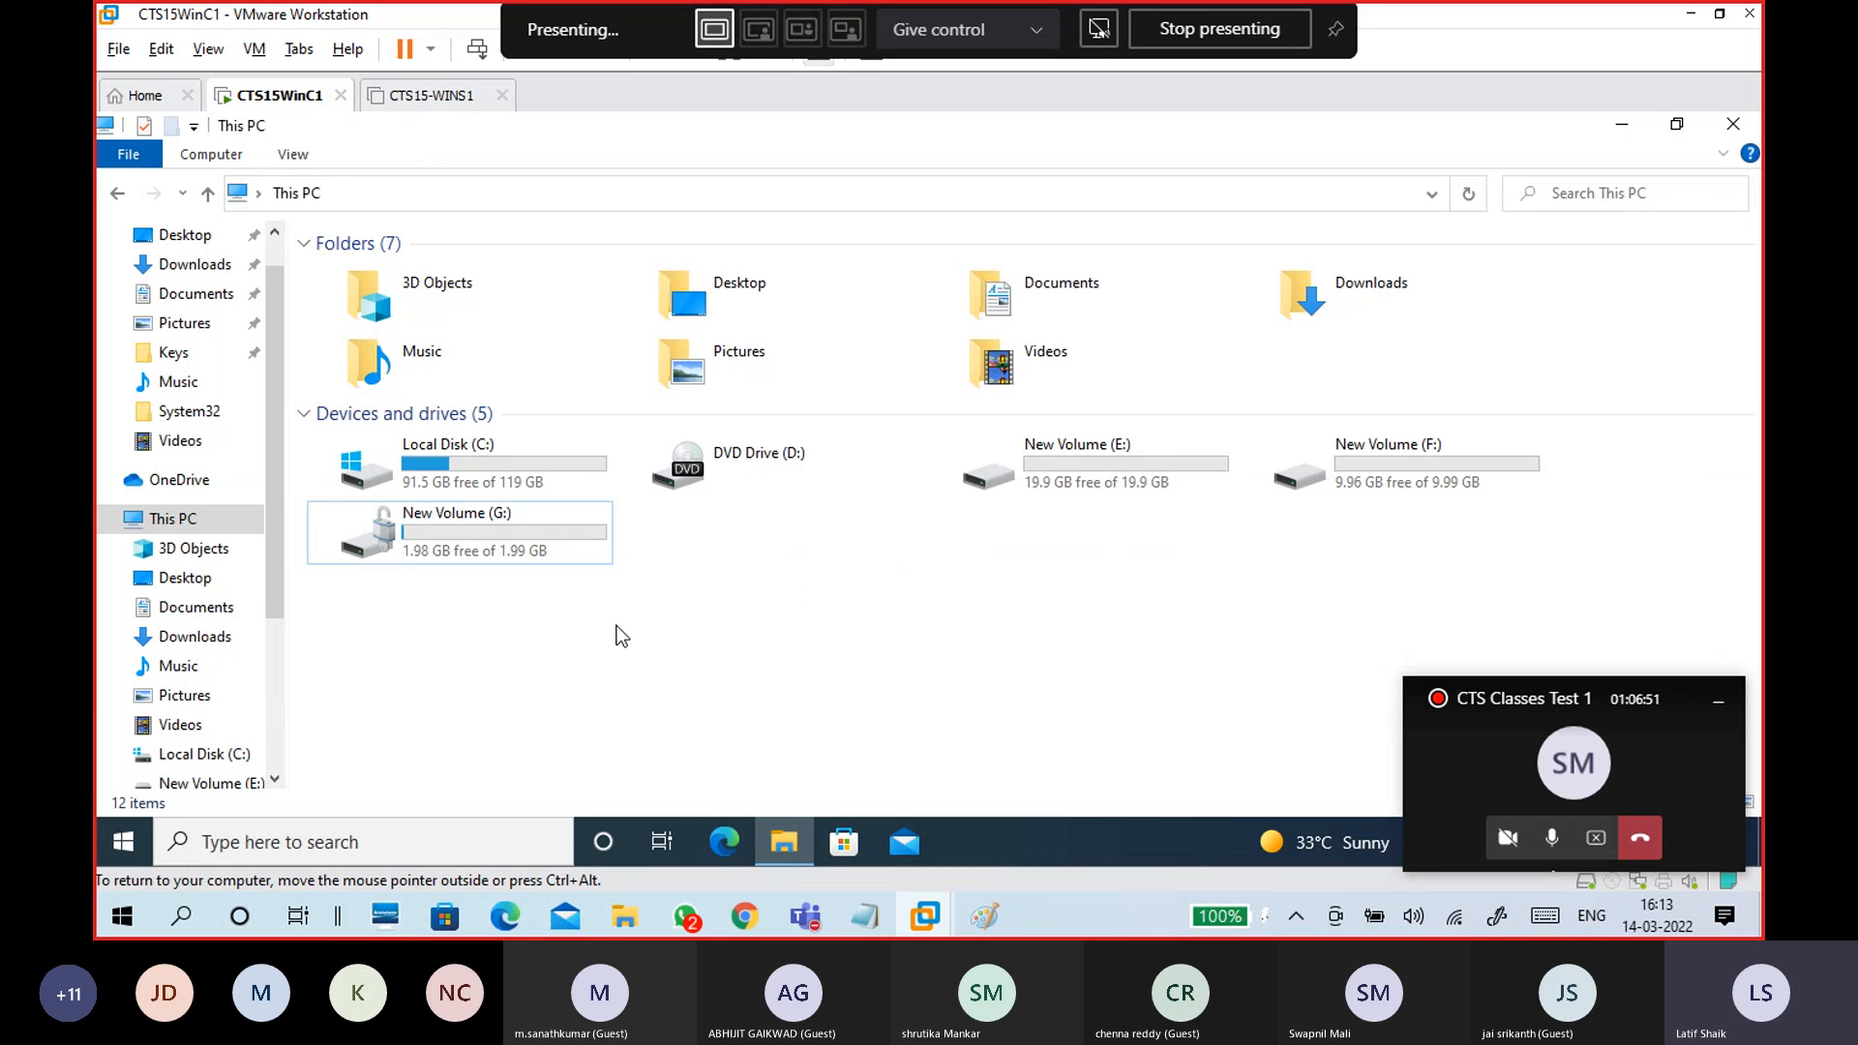
- Open New Volume (G:) to view its files, then return to This PC and minimize the window
{"action": "double_click", "coordinate": [519, 537]}
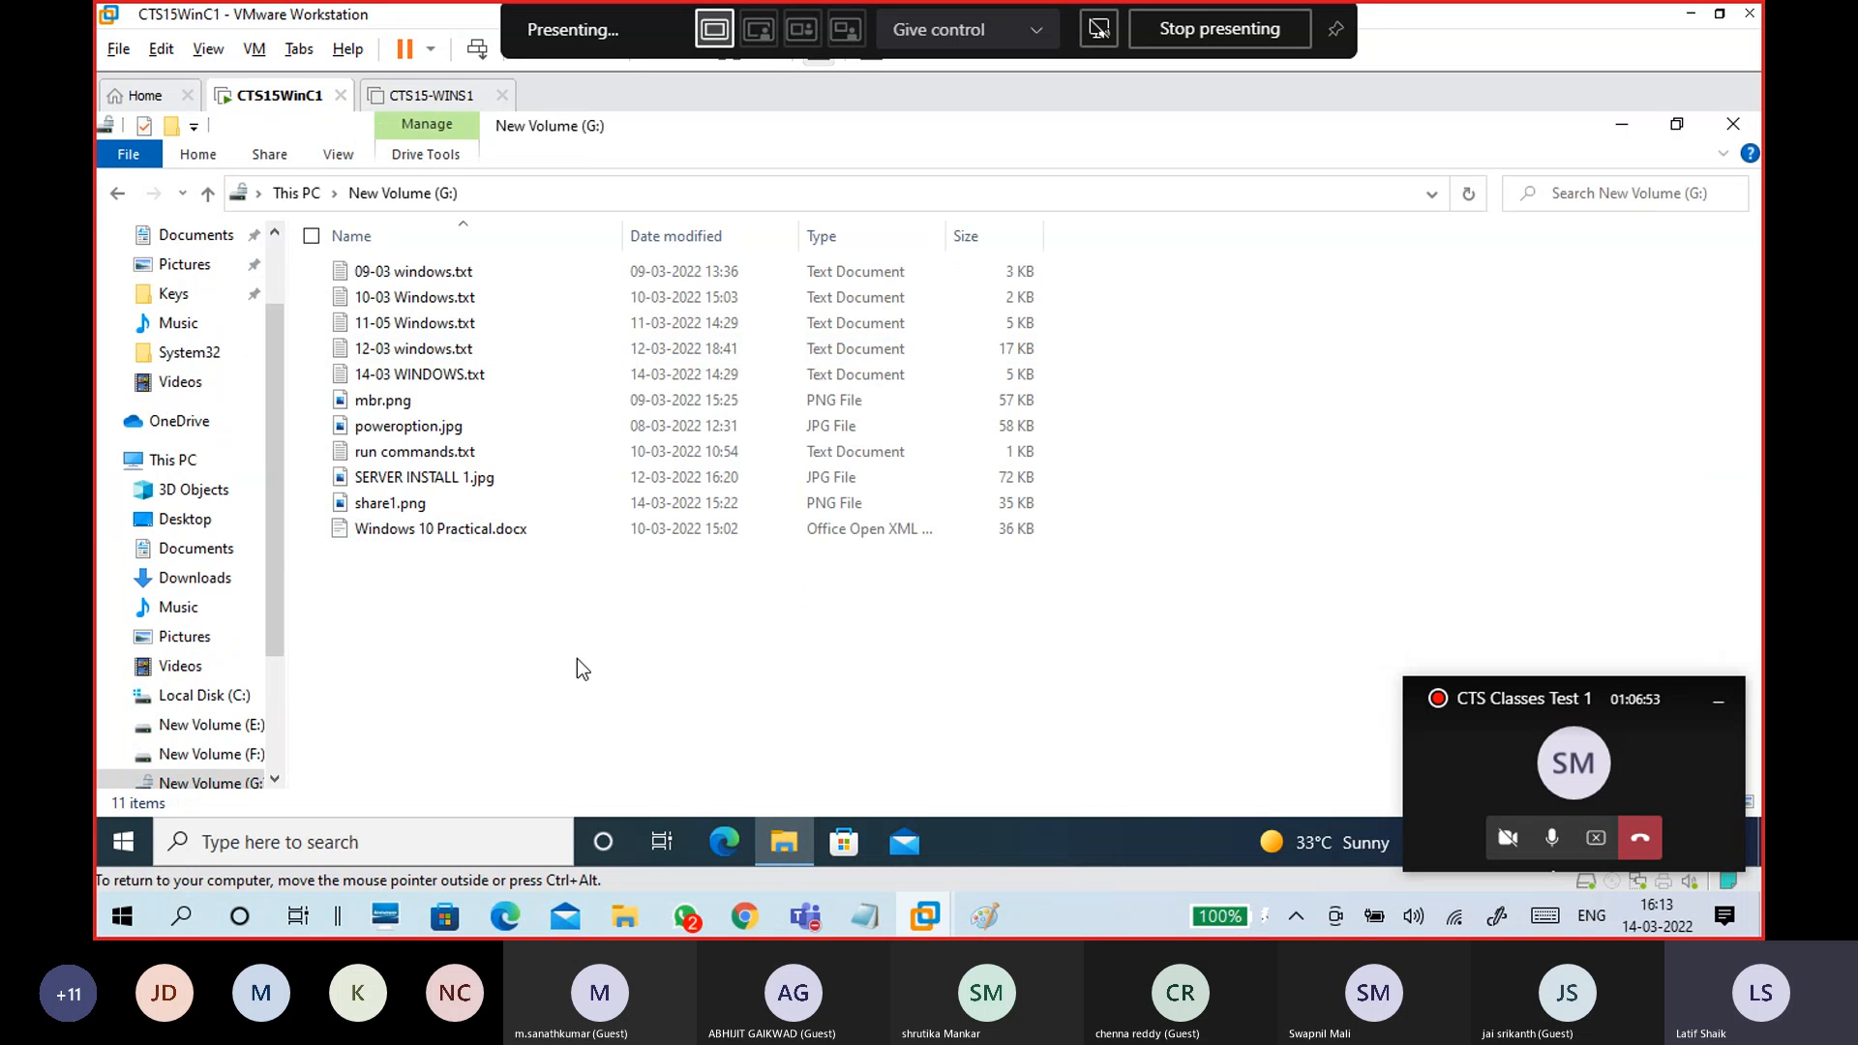
{"action": "left_click", "coordinate": [312, 184]}
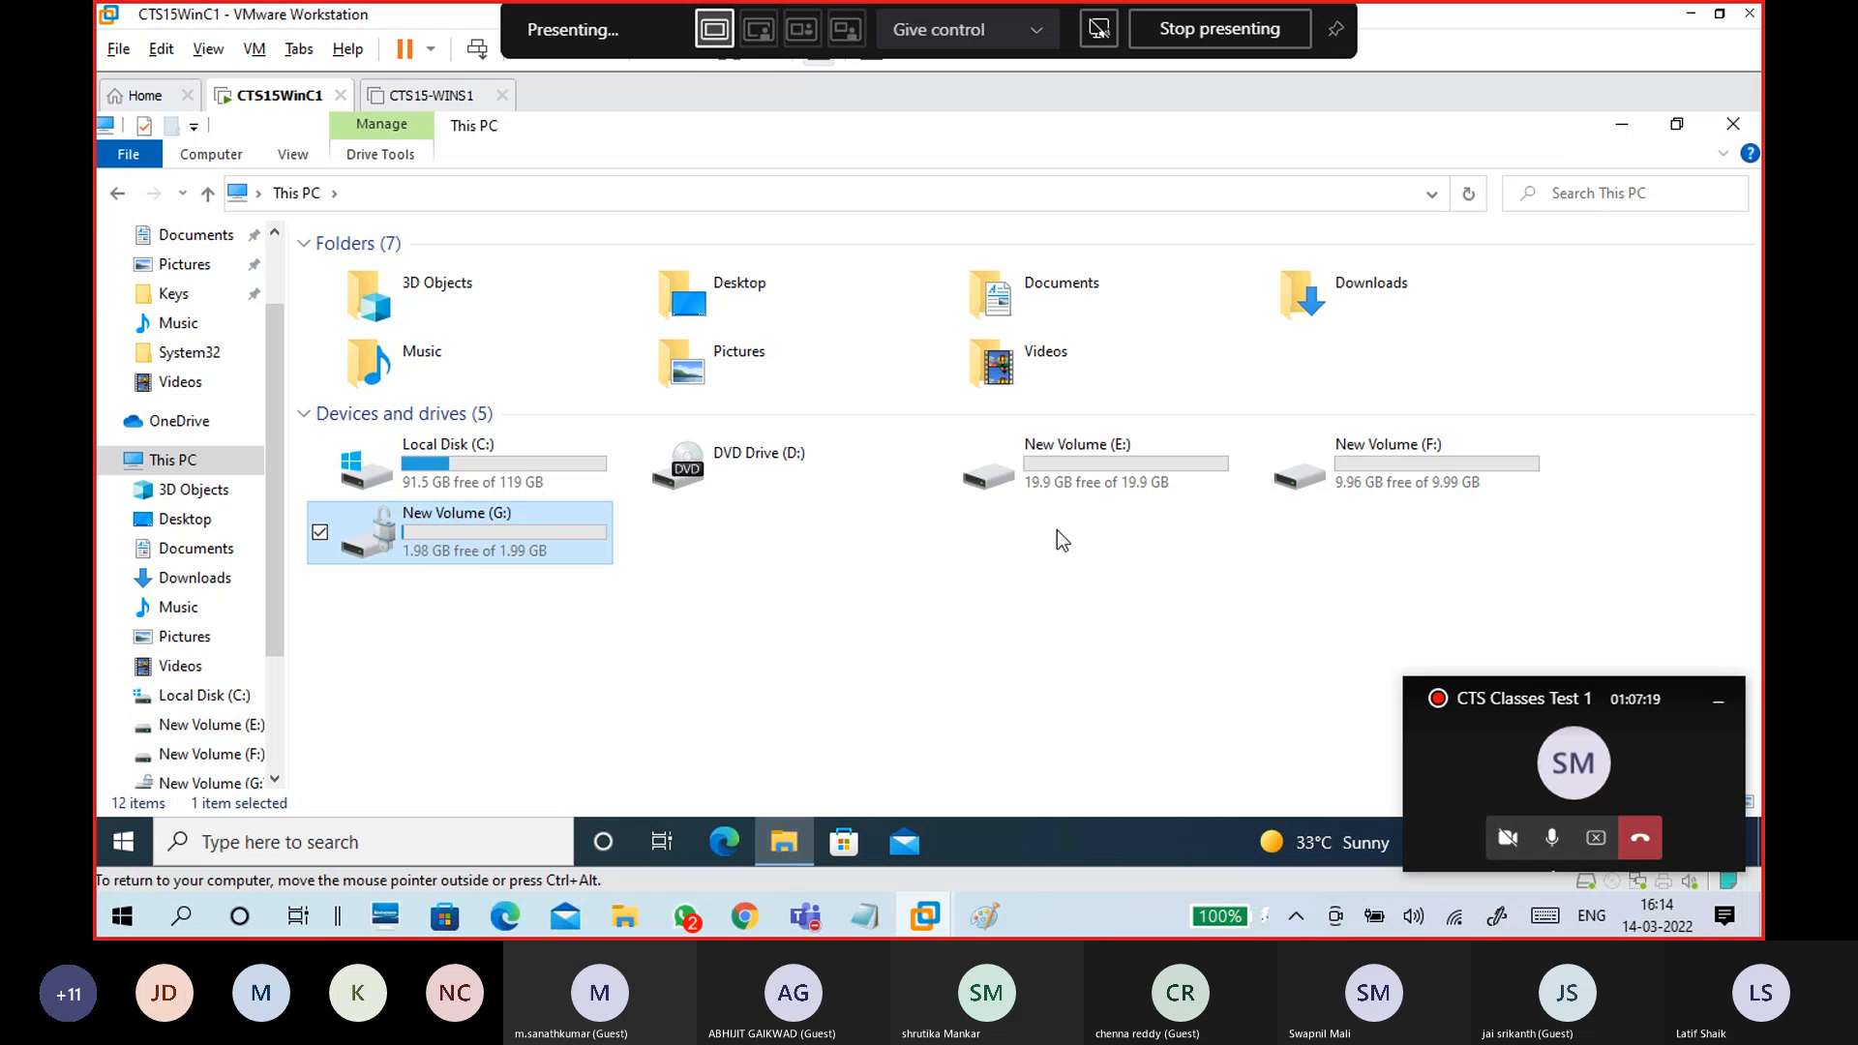
{"action": "left_click", "coordinate": [1621, 126]}
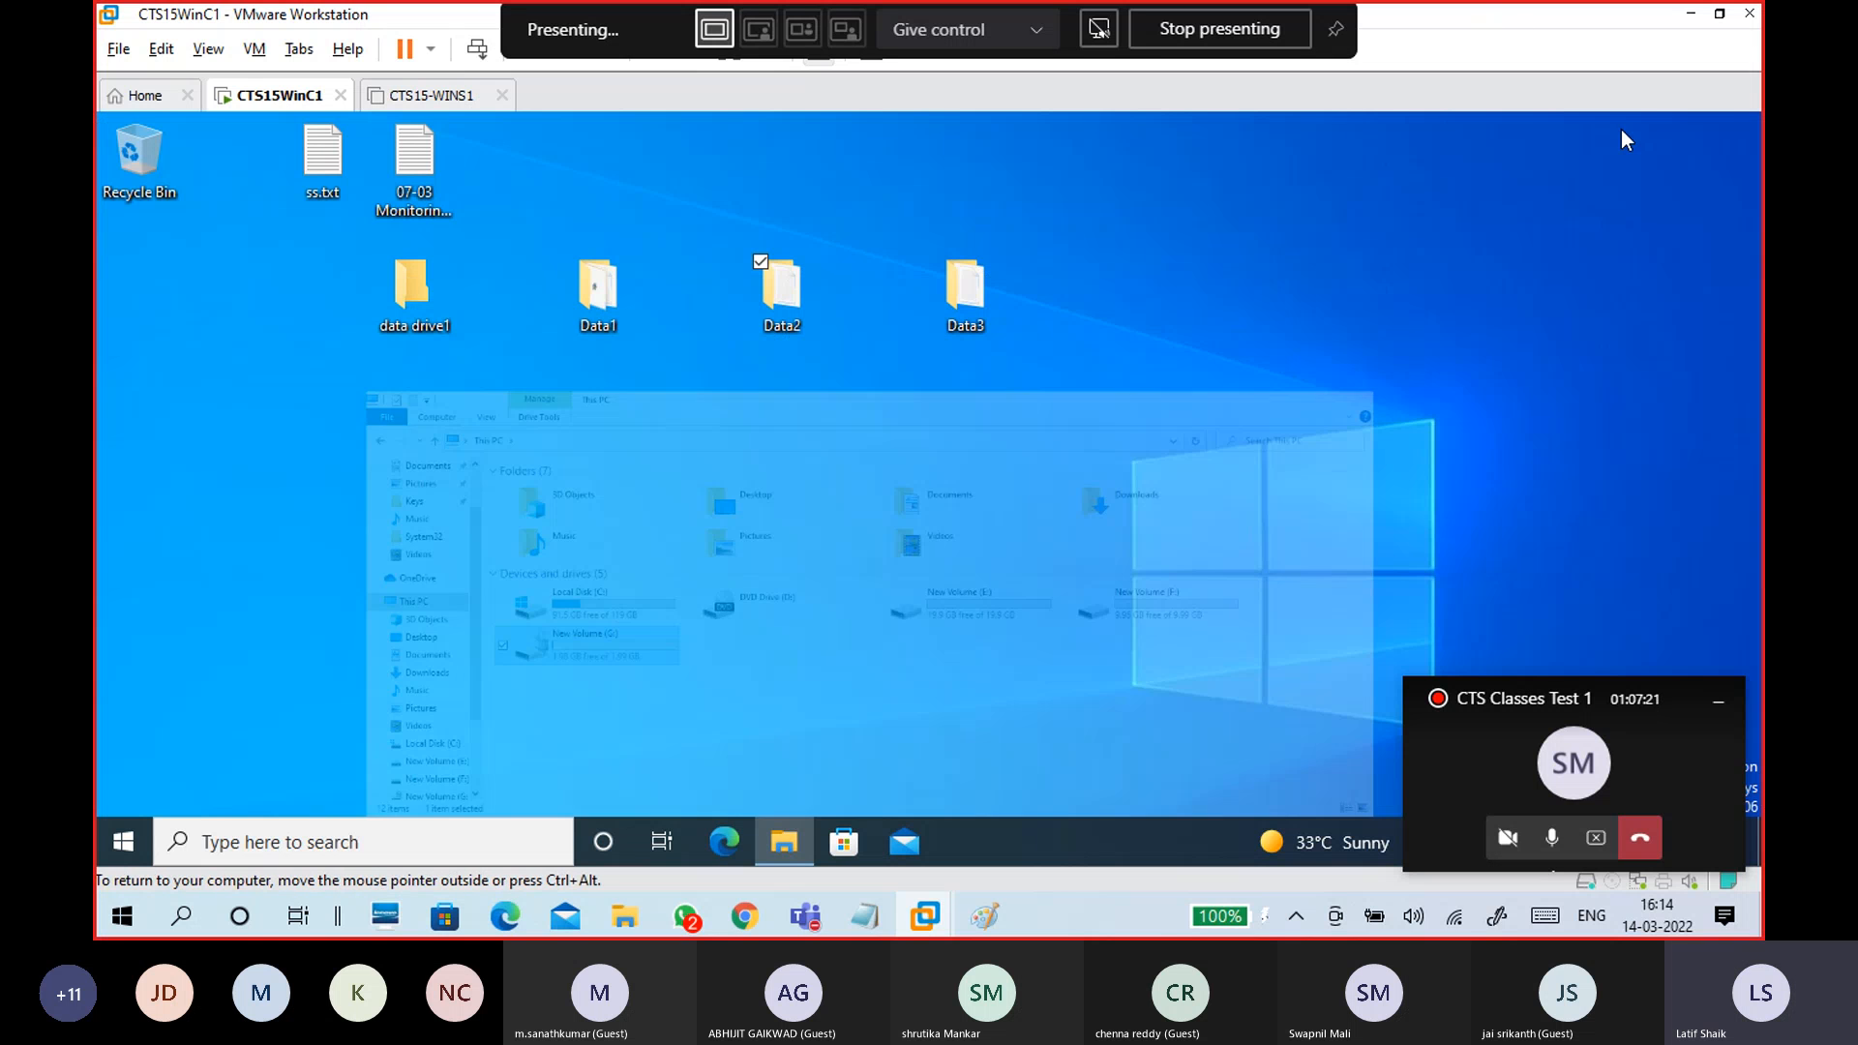
- Switch to the 14-03 WINDOWS.txt notes and add the line "check key ID" below the key file recovery bullet
{"action": "mouse_move", "coordinate": [867, 916]}
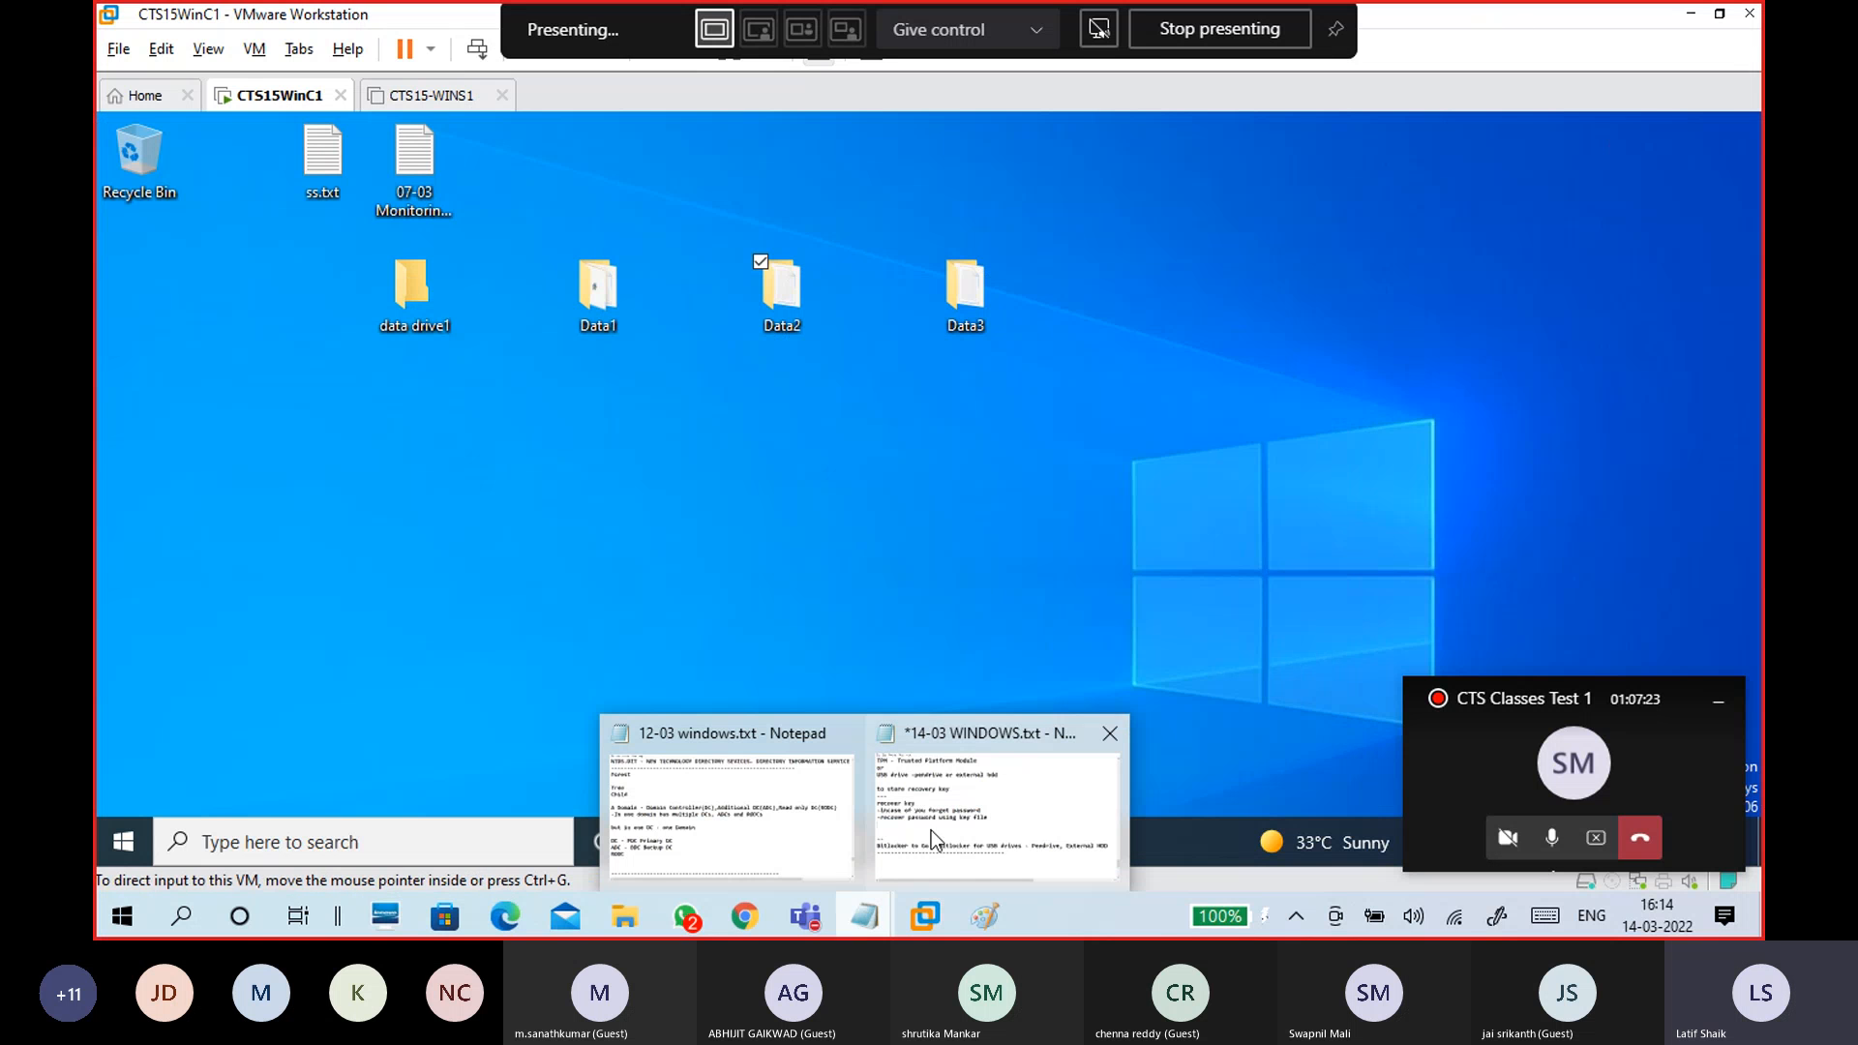
{"action": "left_click", "coordinate": [944, 814]}
{"action": "left_click_drag", "start_coordinate": [997, 440], "coordinate": [181, 324]}
{"action": "left_click", "coordinate": [239, 491]}
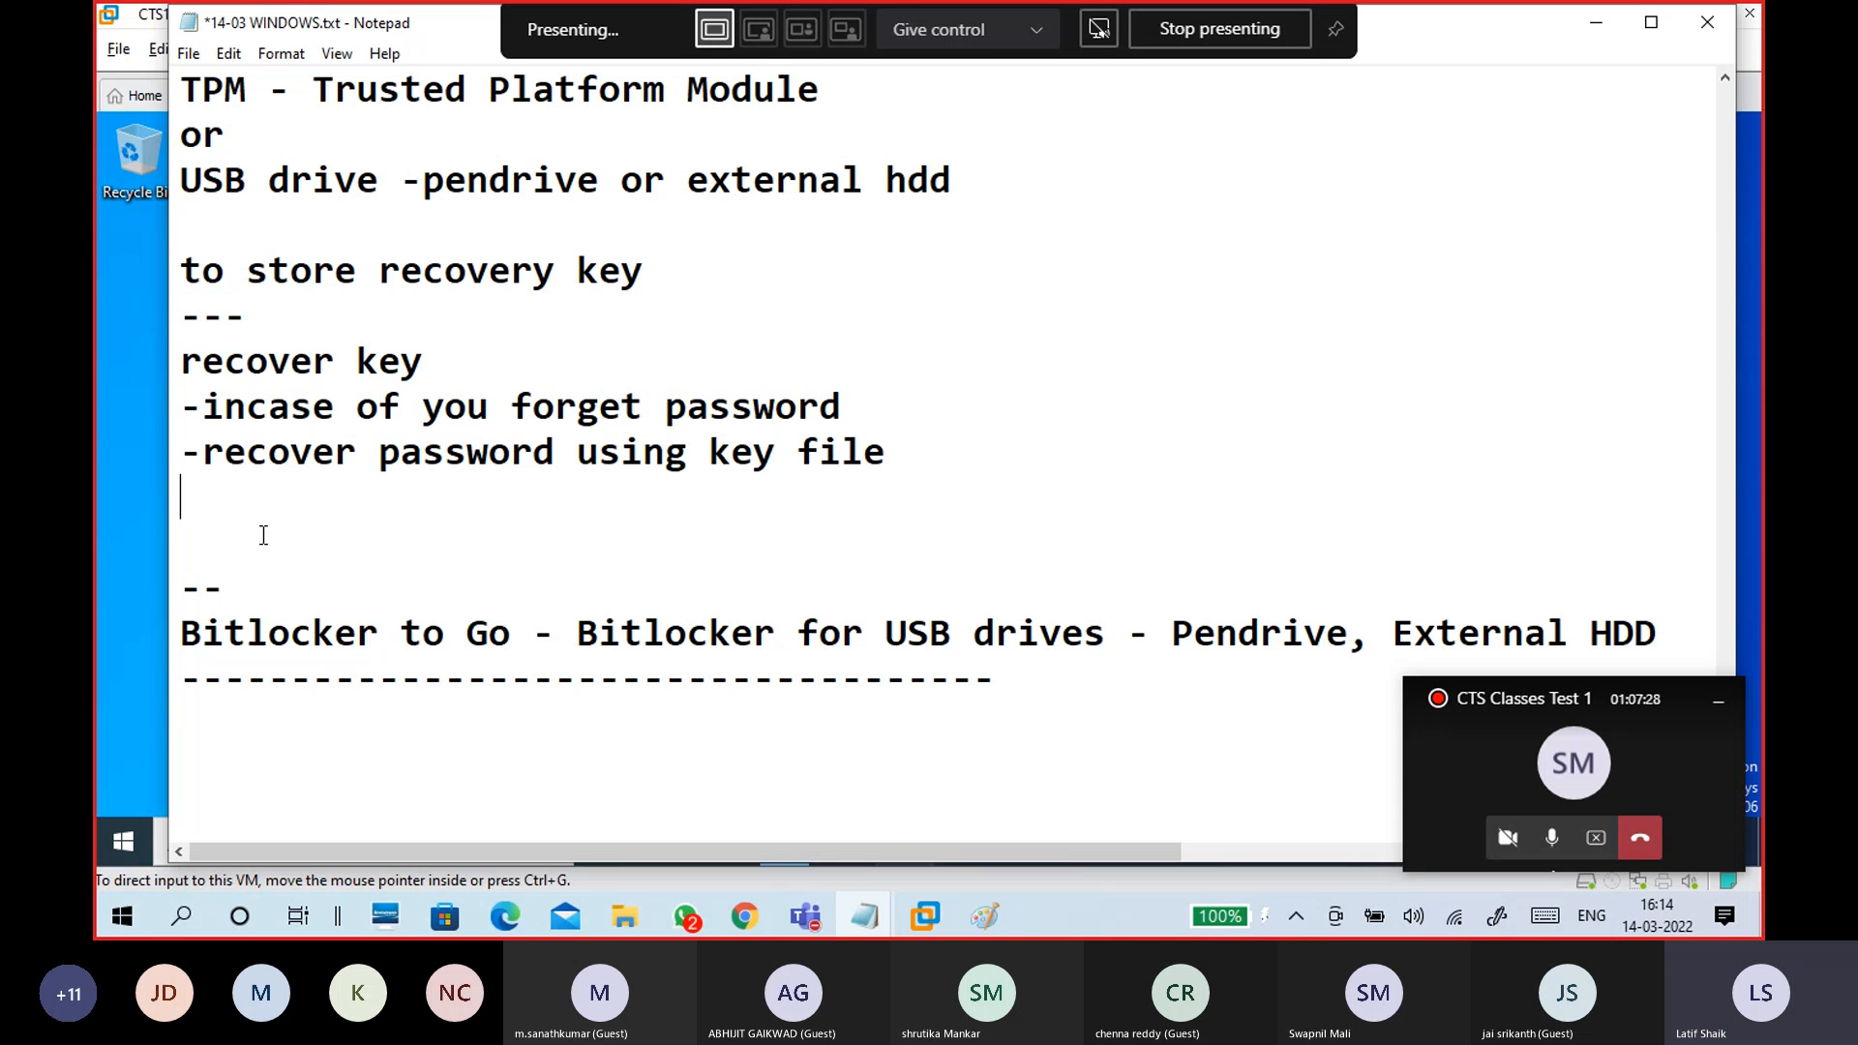
{"action": "left_click", "coordinate": [277, 541]}
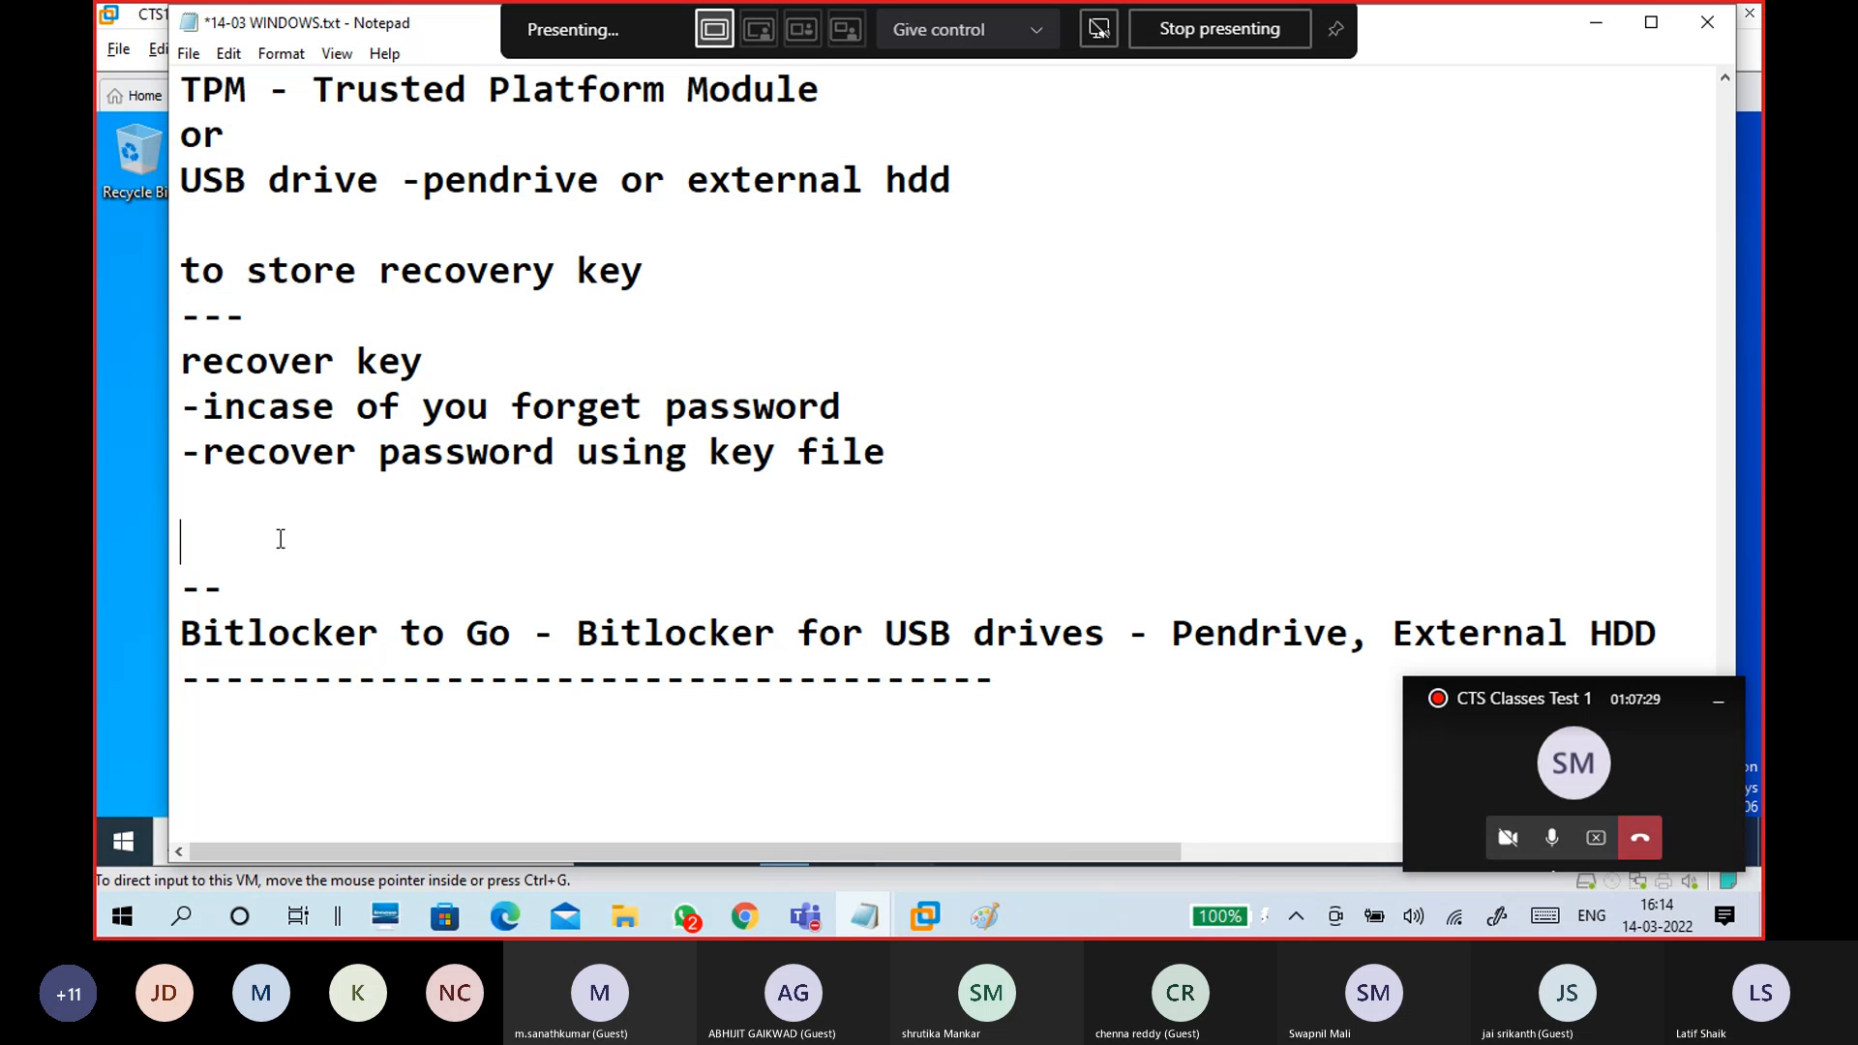
{"action": "type", "text": "c"}
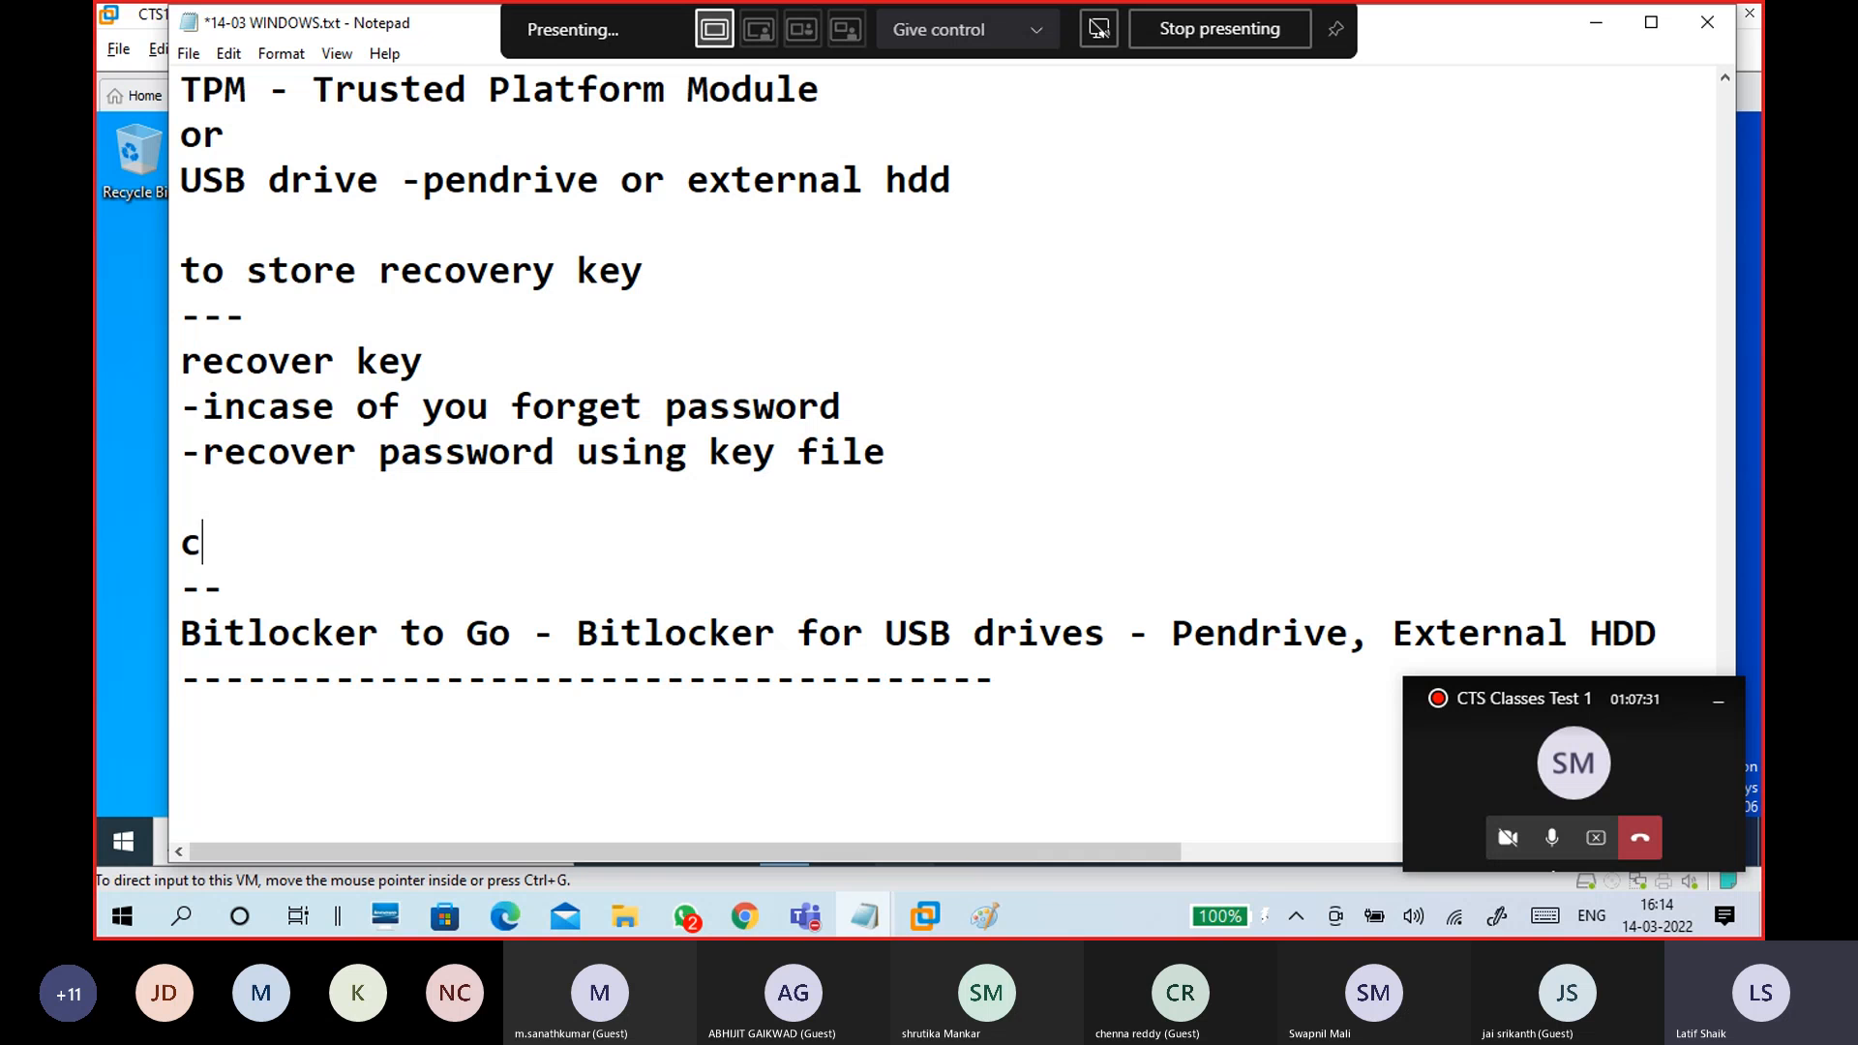
{"action": "type", "text": "heck ke"}
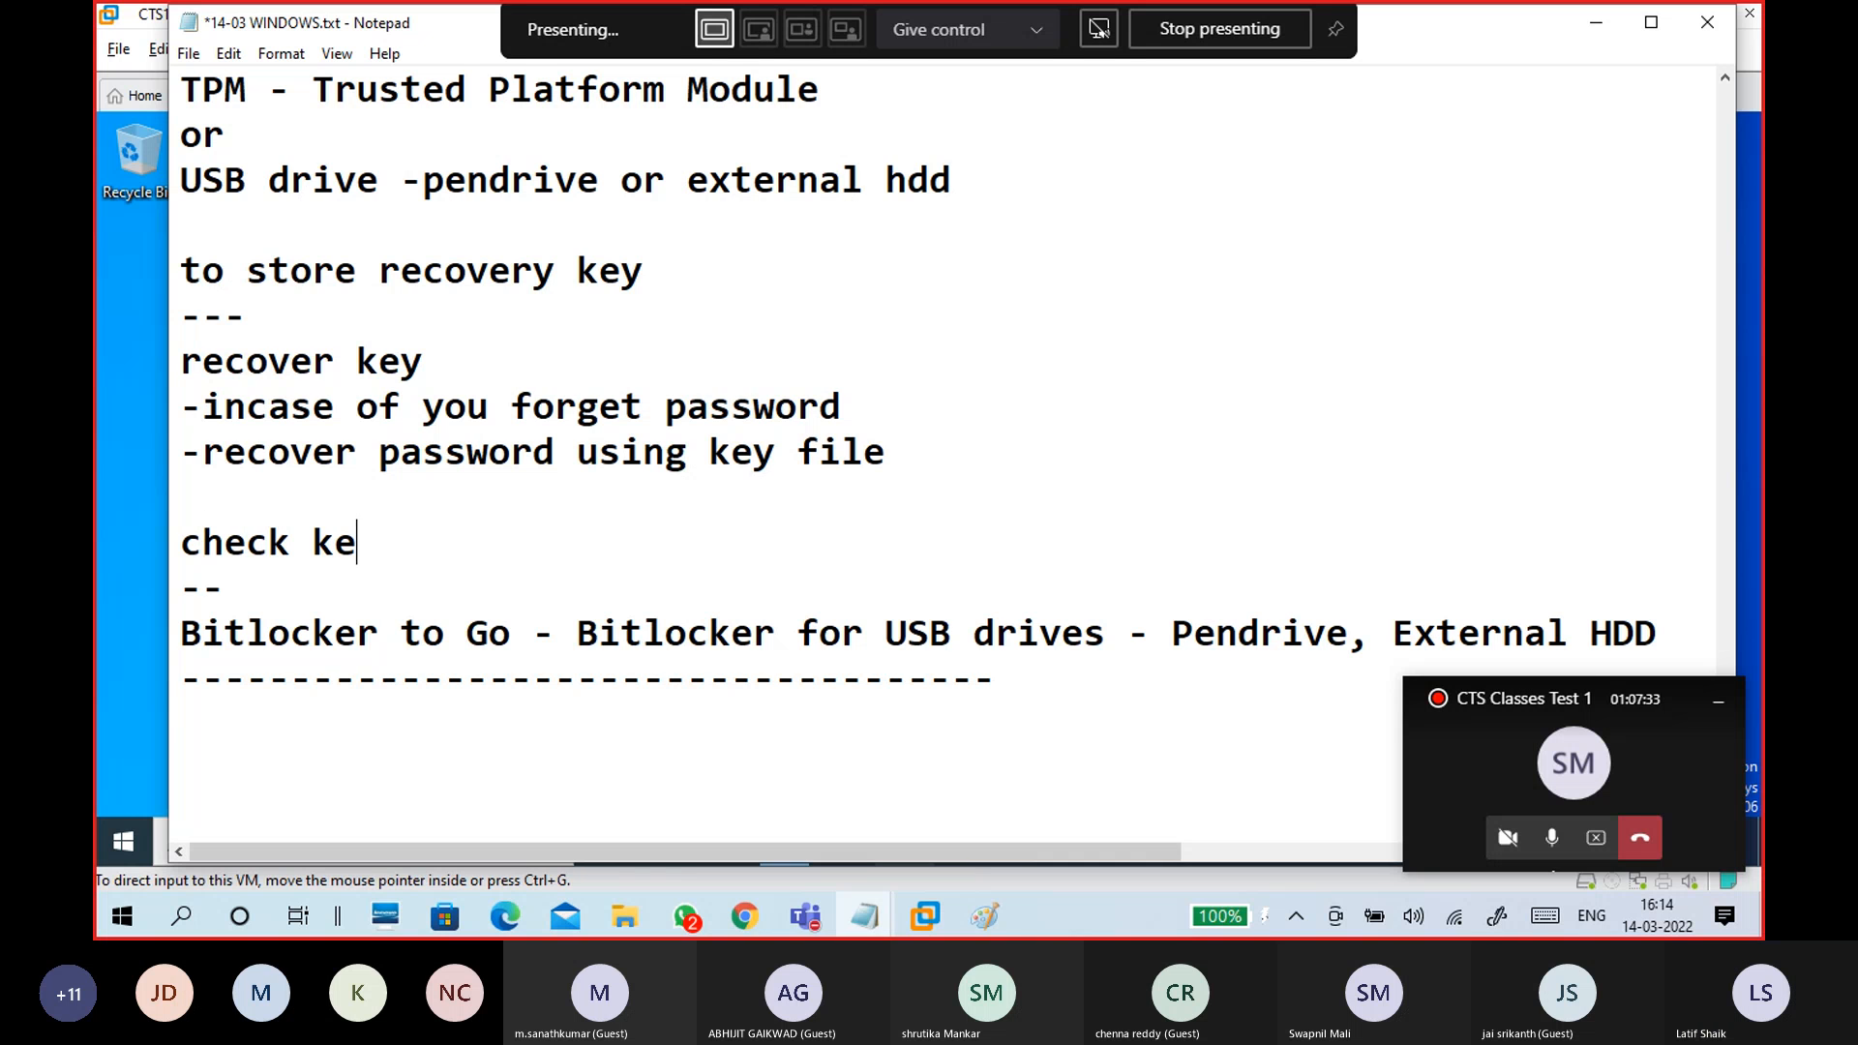
{"action": "type", "text": "y IS"}
{"action": "key", "text": "Return"}
{"action": "key", "text": "BackSpace"}
{"action": "key", "text": "BackSpace"}
{"action": "type", "text": "D"}
- Leave a blank line below "check key ID" and begin a new line with "copy Recovery"
{"action": "key", "text": "Return"}
{"action": "key", "text": "Return"}
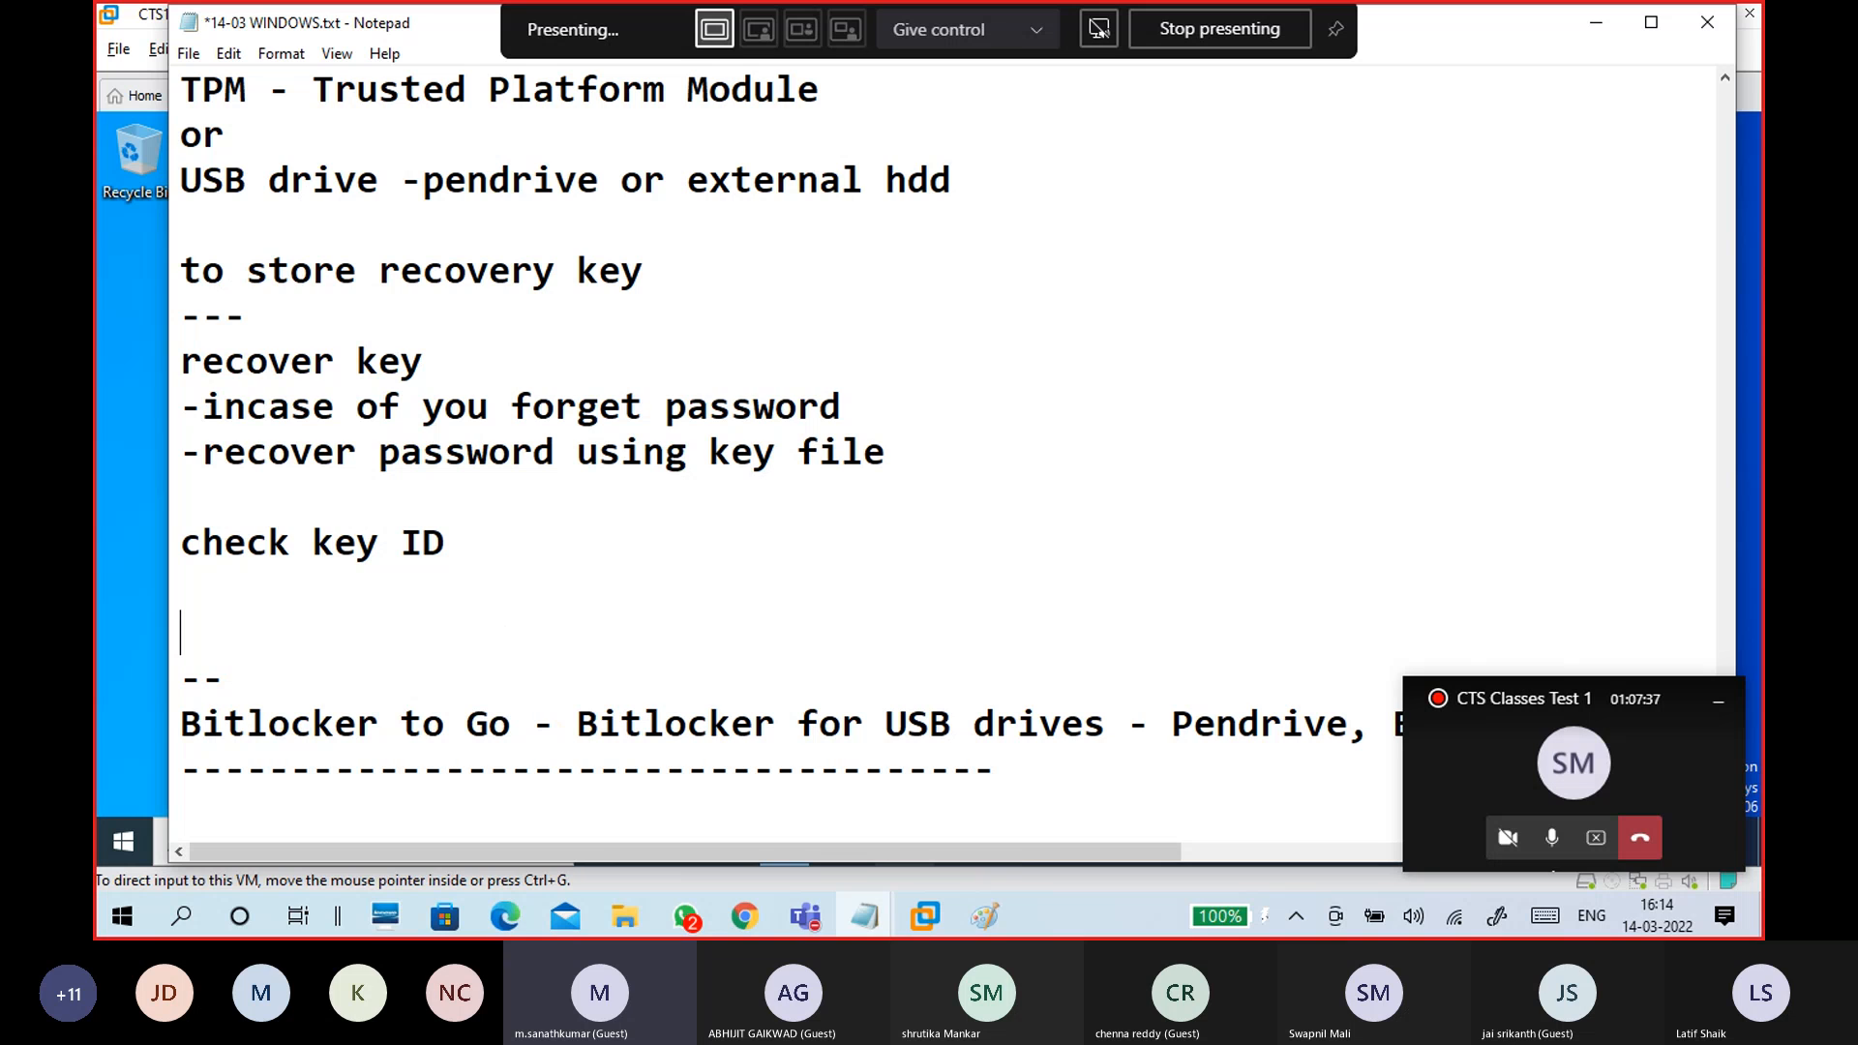
{"action": "type", "text": "copy "}
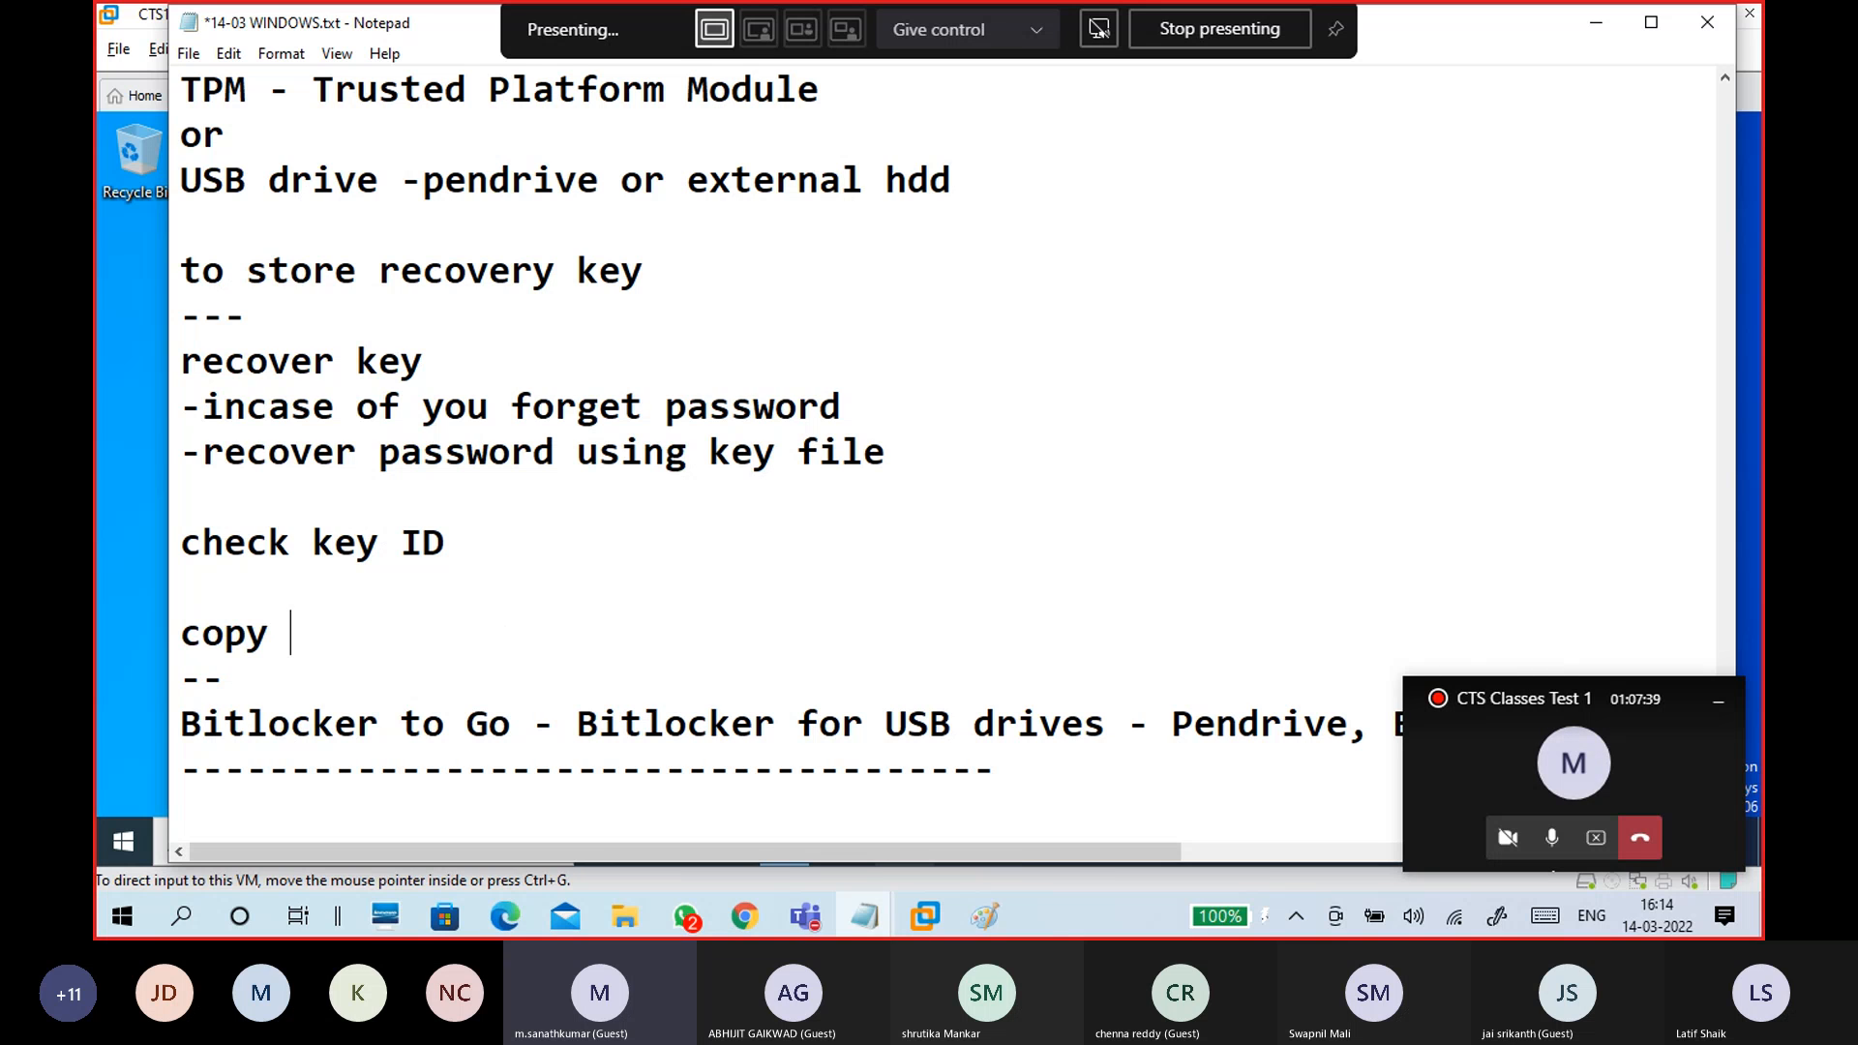
{"action": "type", "text": "Recor"}
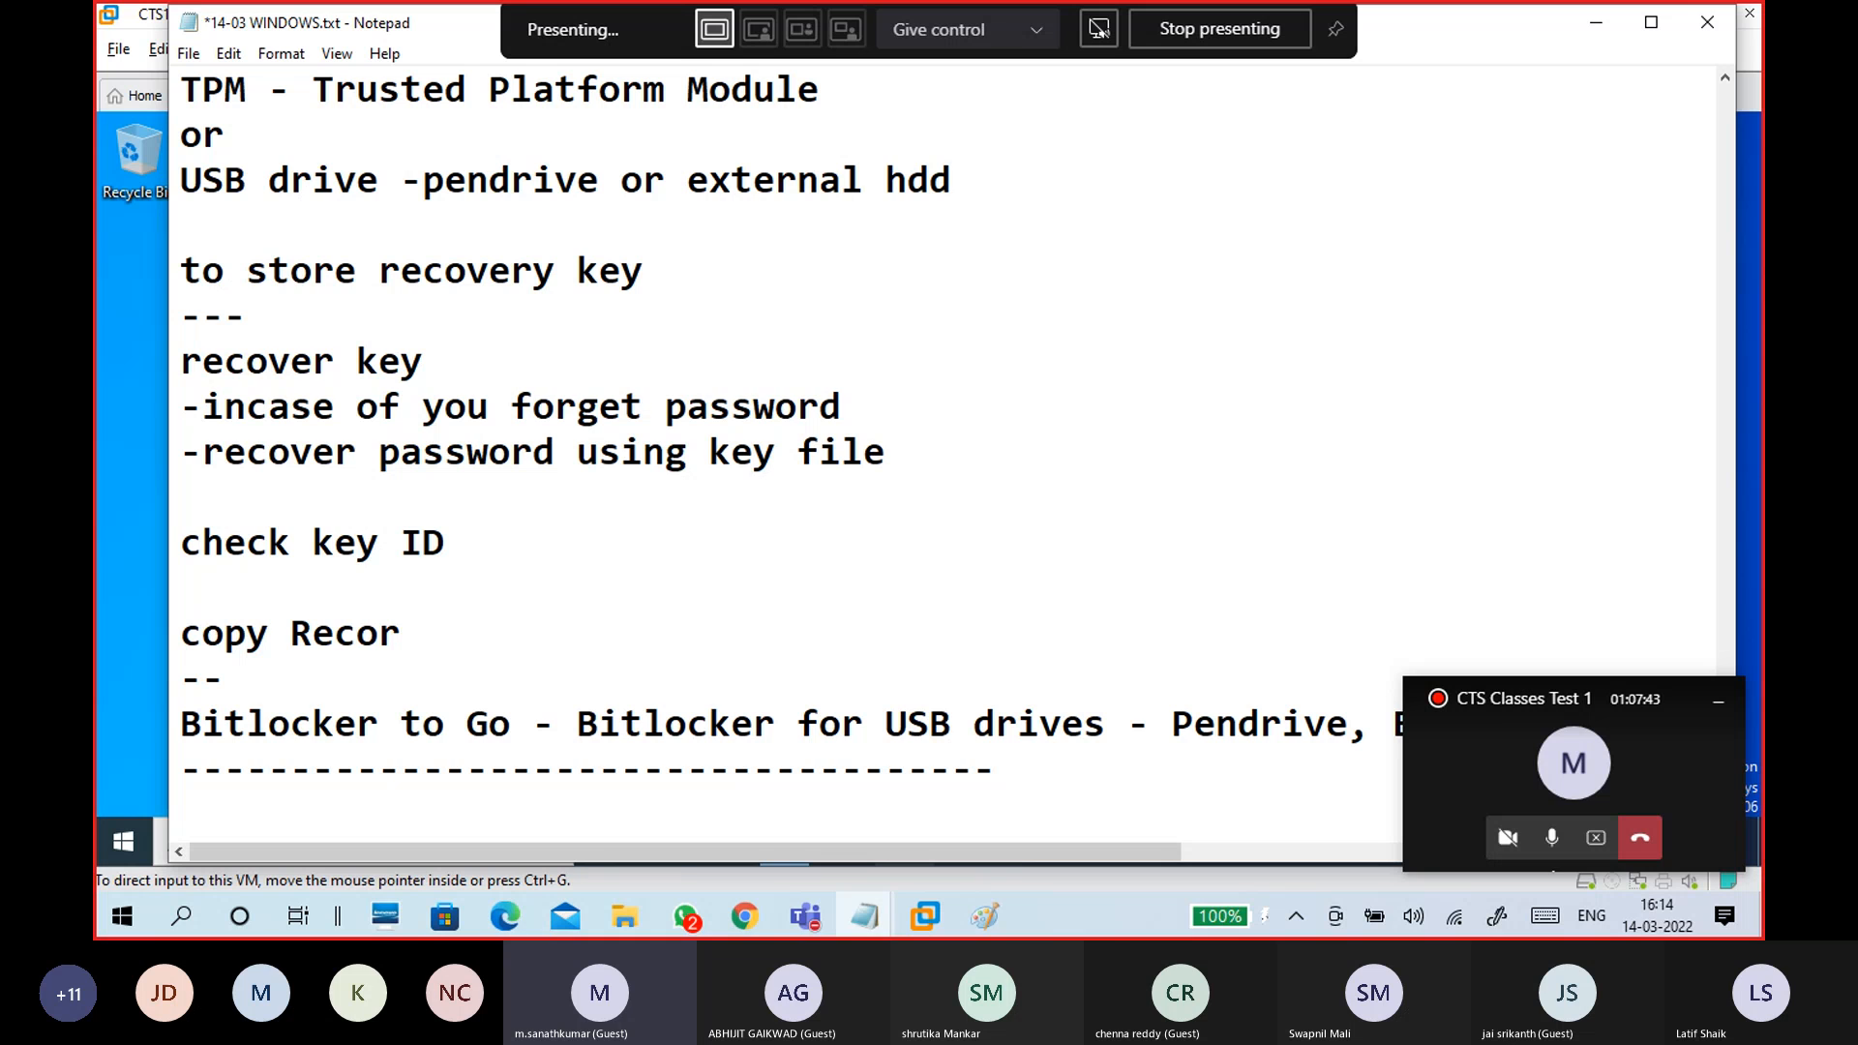
{"action": "key", "text": "BackSpace"}
{"action": "key", "text": "BackSpace"}
{"action": "key", "text": "BackSpace"}
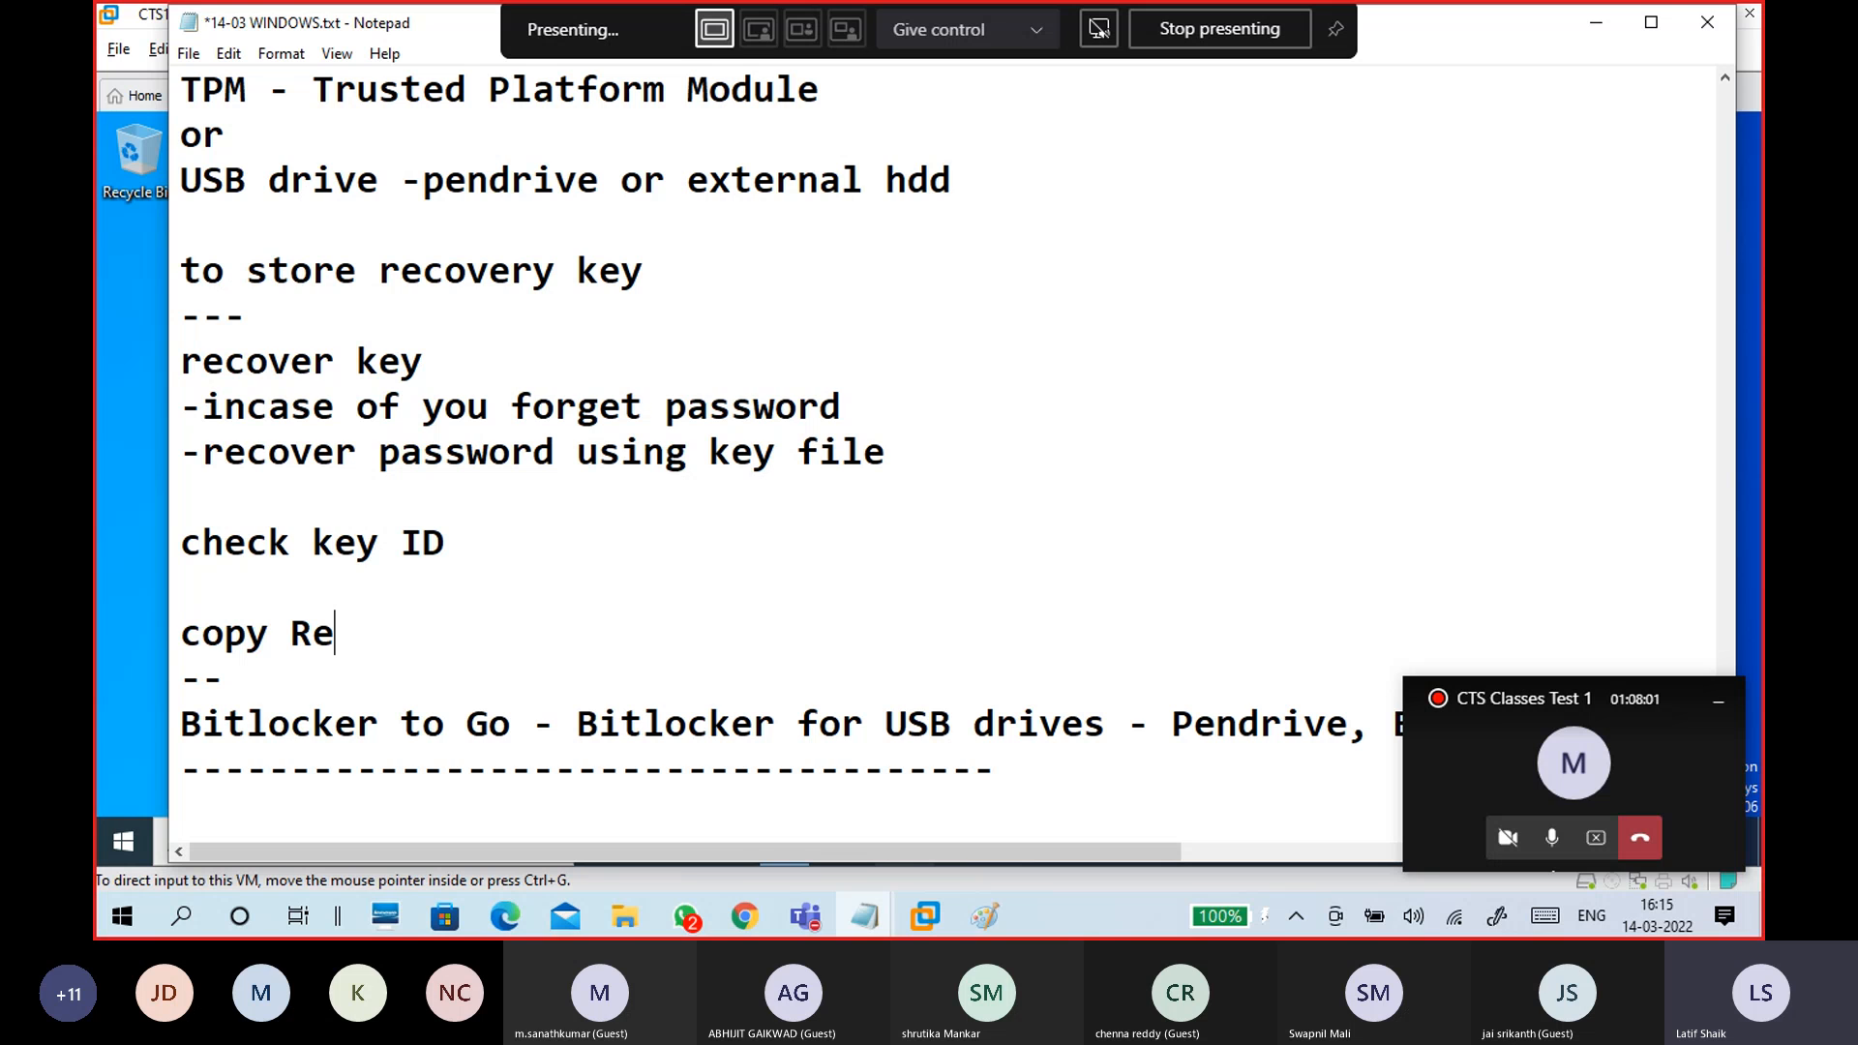
{"action": "type", "text": "covr"}
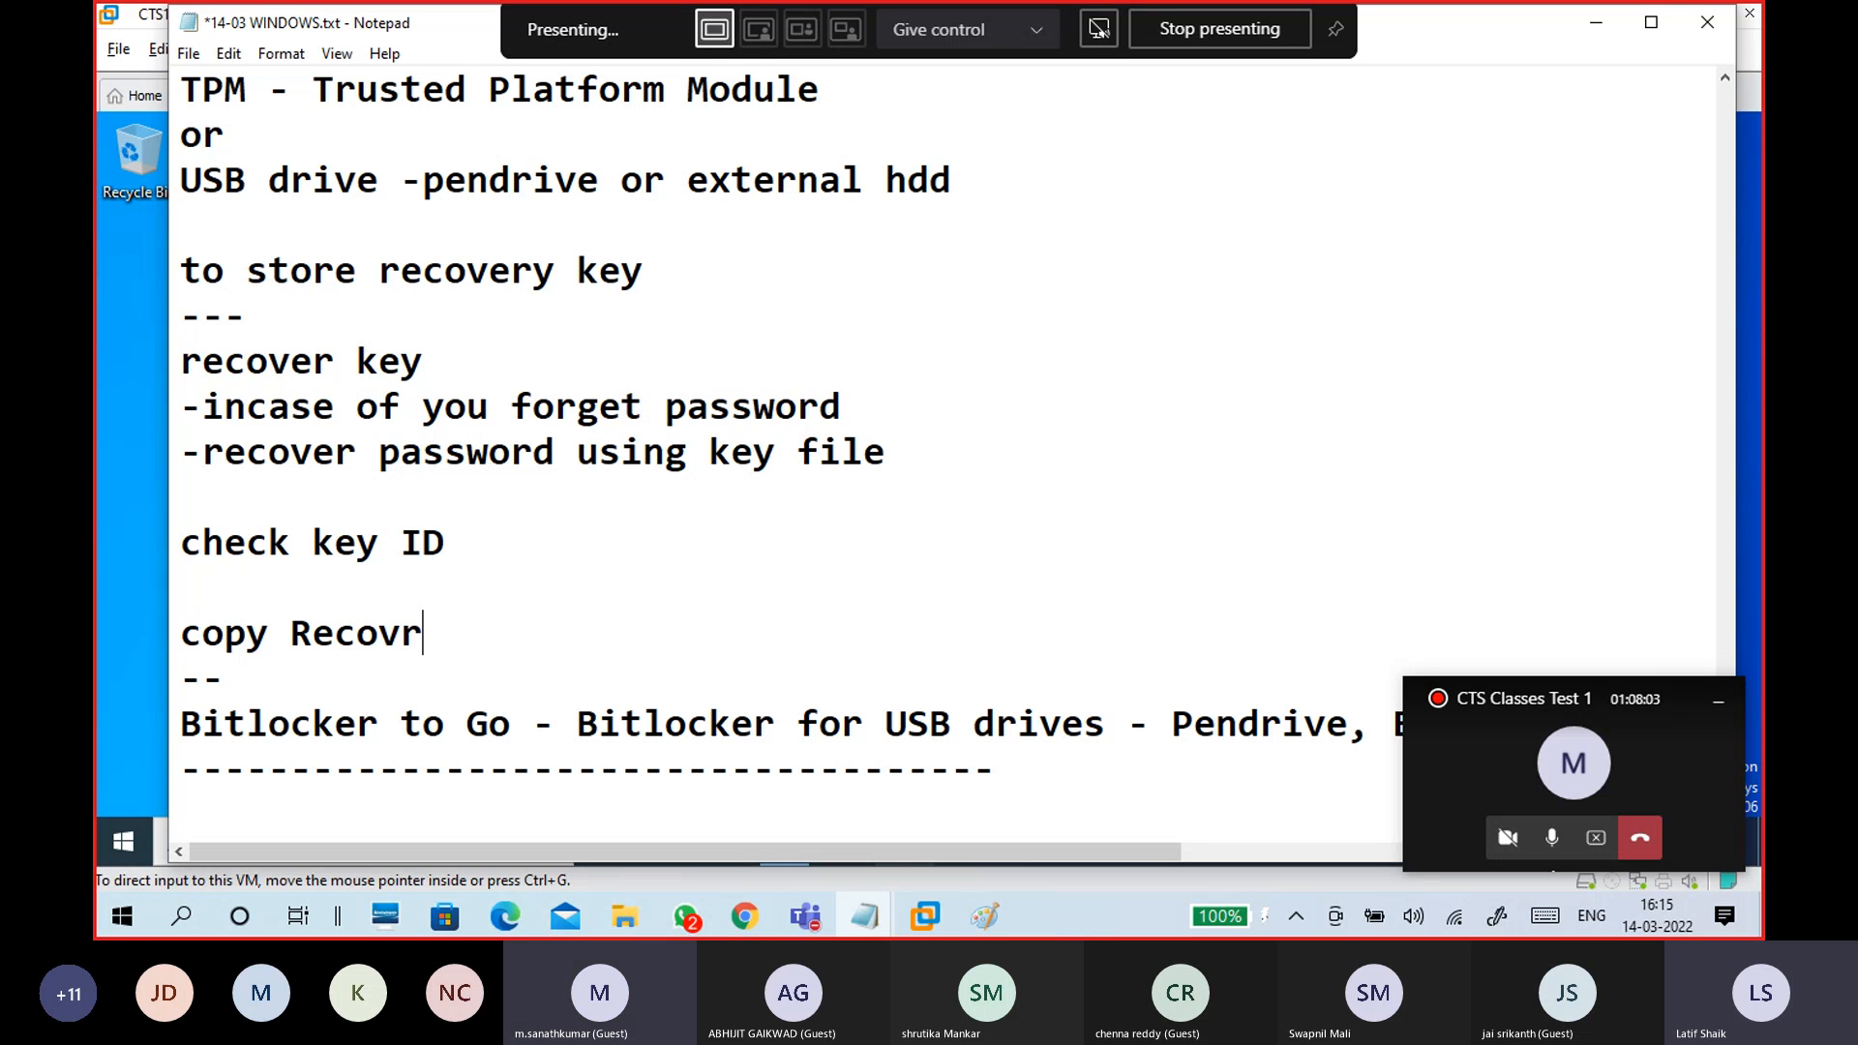
{"action": "type", "text": "y"}
{"action": "key", "text": "BackSpace"}
{"action": "key", "text": "BackSpace"}
{"action": "type", "text": "er"}
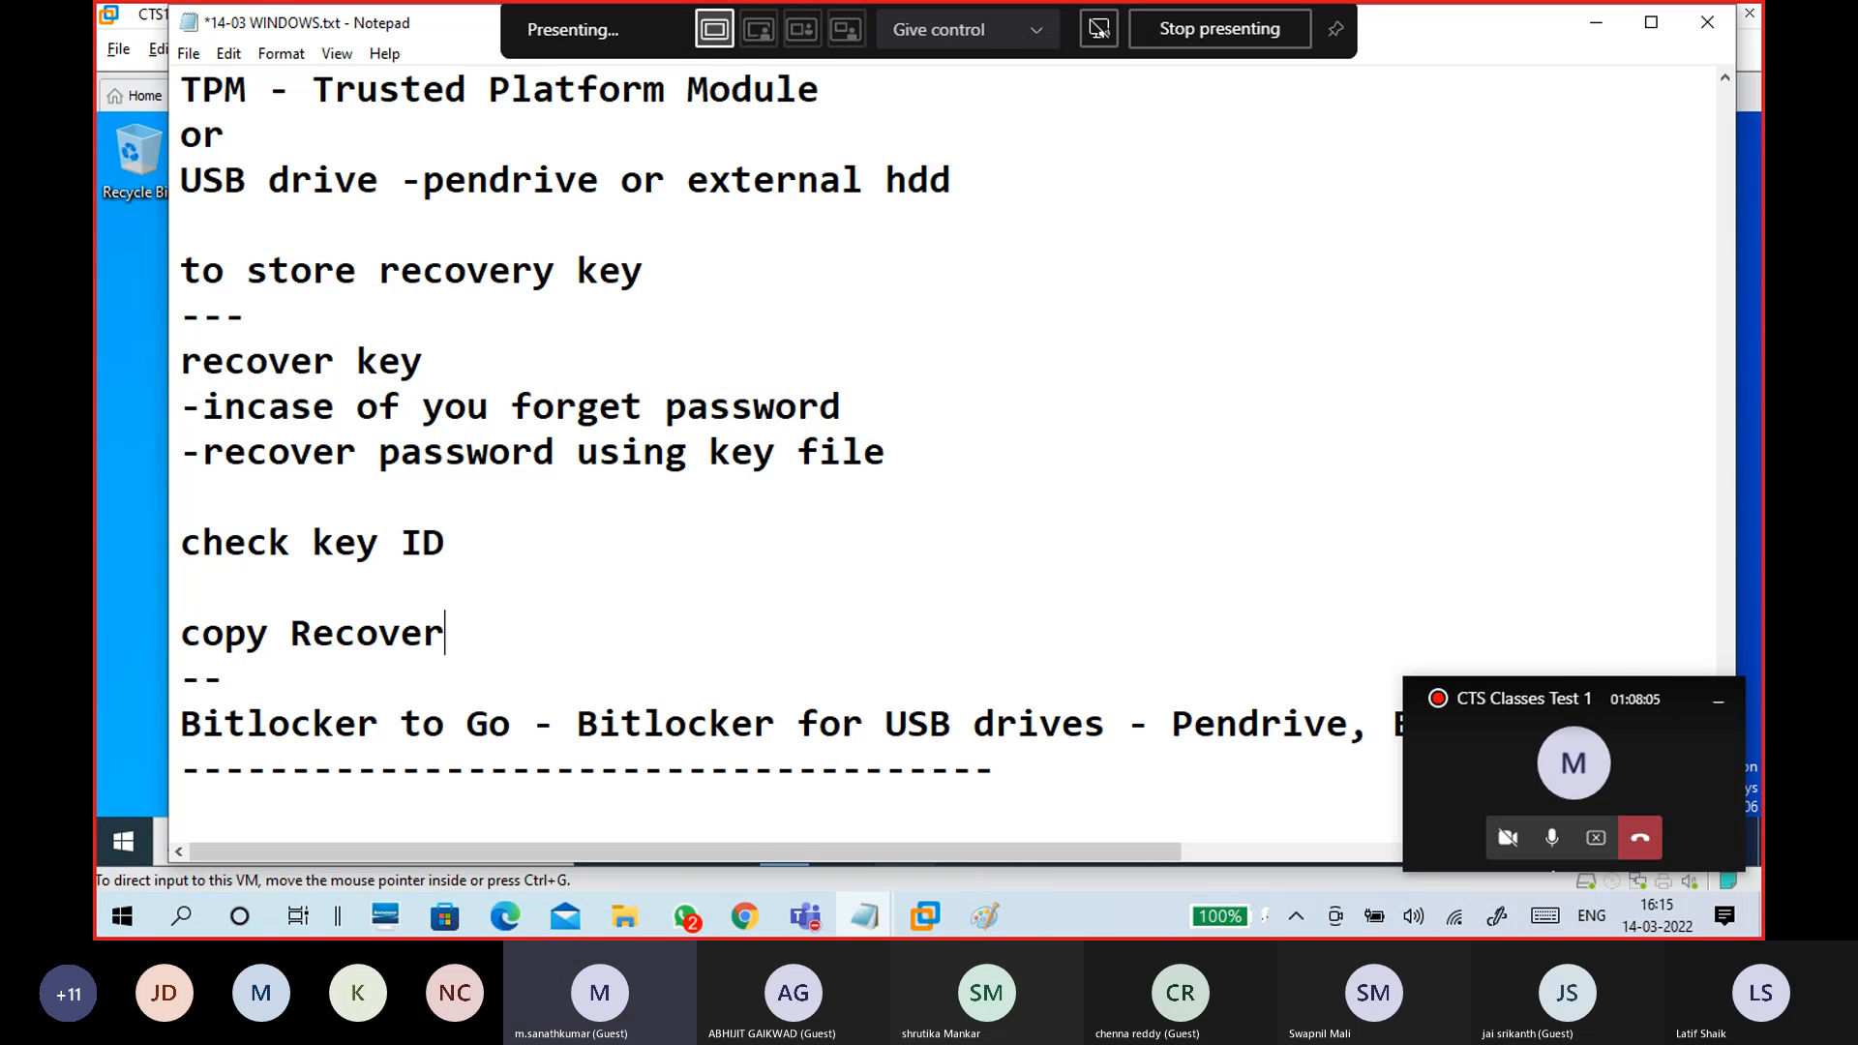
{"action": "type", "text": "y"}
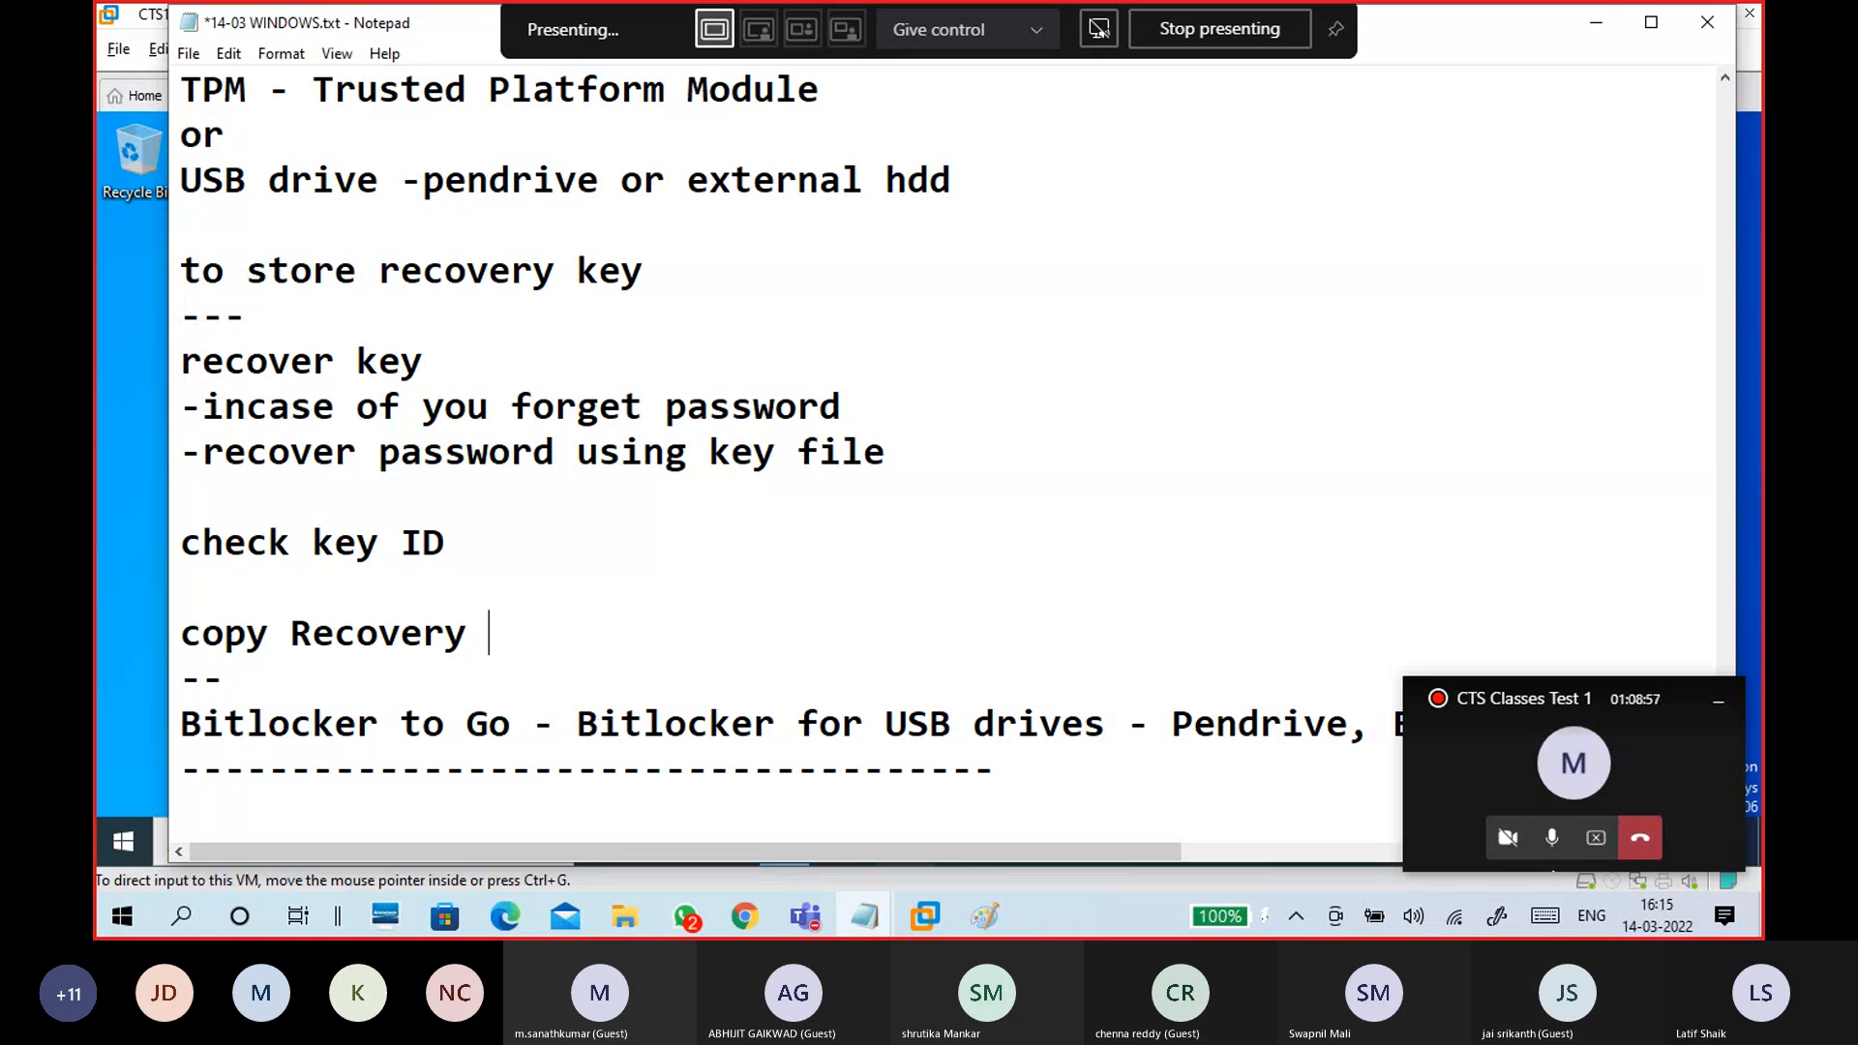
- Complete the copy line in the notes as "copy Recovery Key from file"
{"action": "type", "text": "Key form"}
{"action": "key", "text": "BackSpace"}
{"action": "key", "text": "BackSpace"}
{"action": "key", "text": "BackSpace"}
{"action": "key", "text": "BackSpace"}
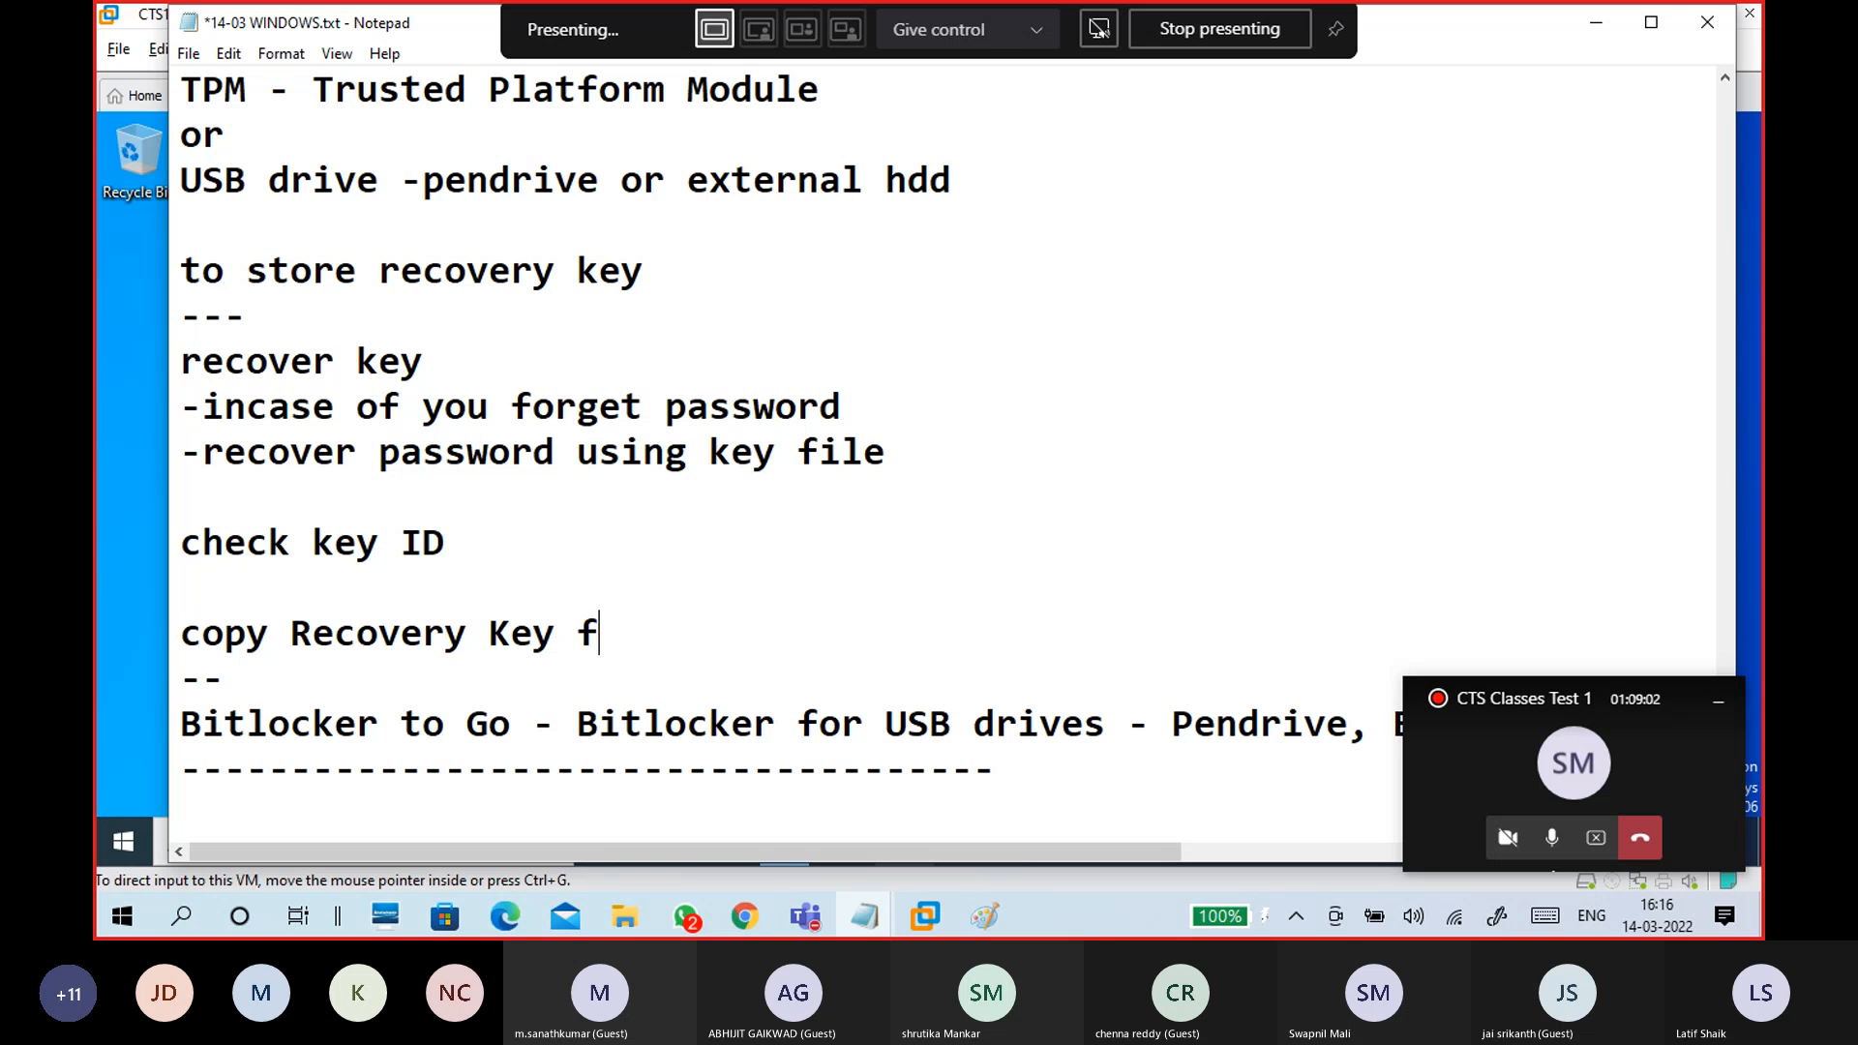
{"action": "type", "text": "rom "}
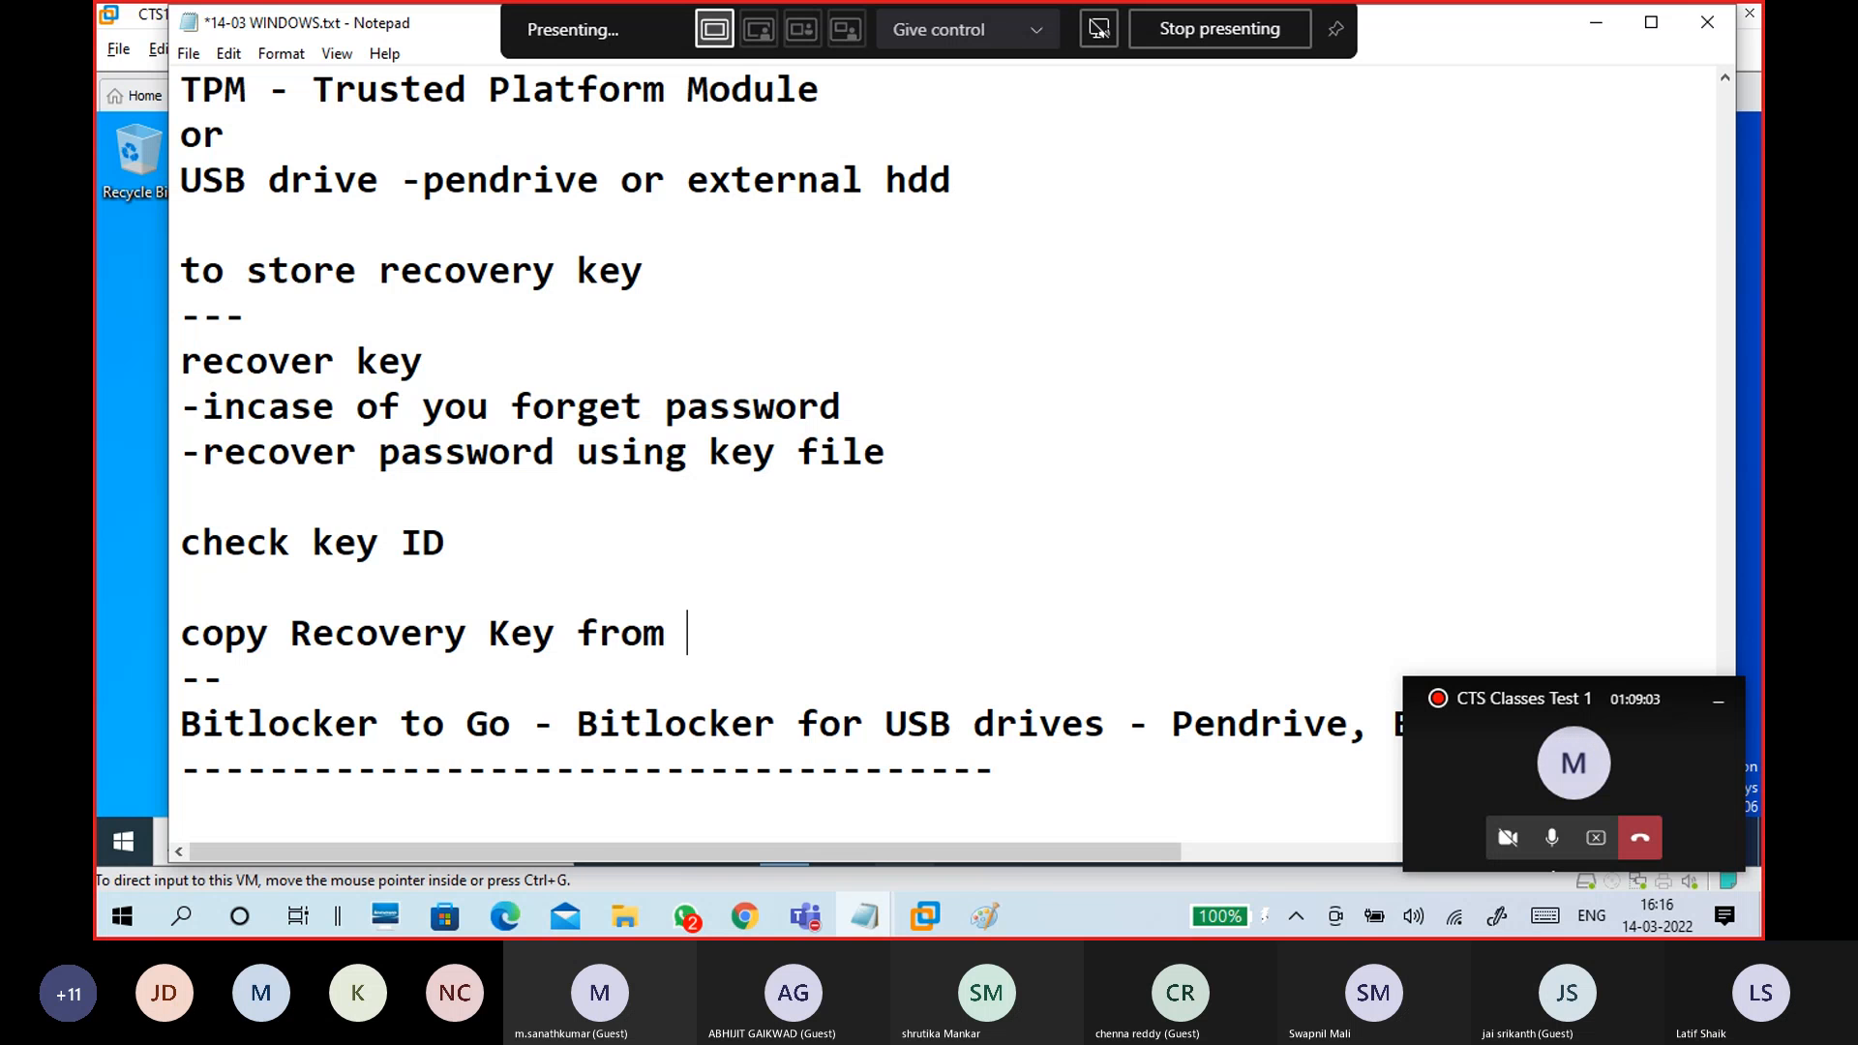
{"action": "type", "text": "file;"}
{"action": "key", "text": "Return"}
{"action": "key", "text": "BackSpace"}
{"action": "key", "text": "BackSpace"}
- Add two blank lines below "copy Recovery Key from file" in the notes
{"action": "key", "text": "Return"}
{"action": "key", "text": "Return"}
{"action": "type", "text": "paste -"}
{"action": "key", "text": "BackSpace"}
{"action": "key", "text": "BackSpace"}
{"action": "key", "text": "BackSpace"}
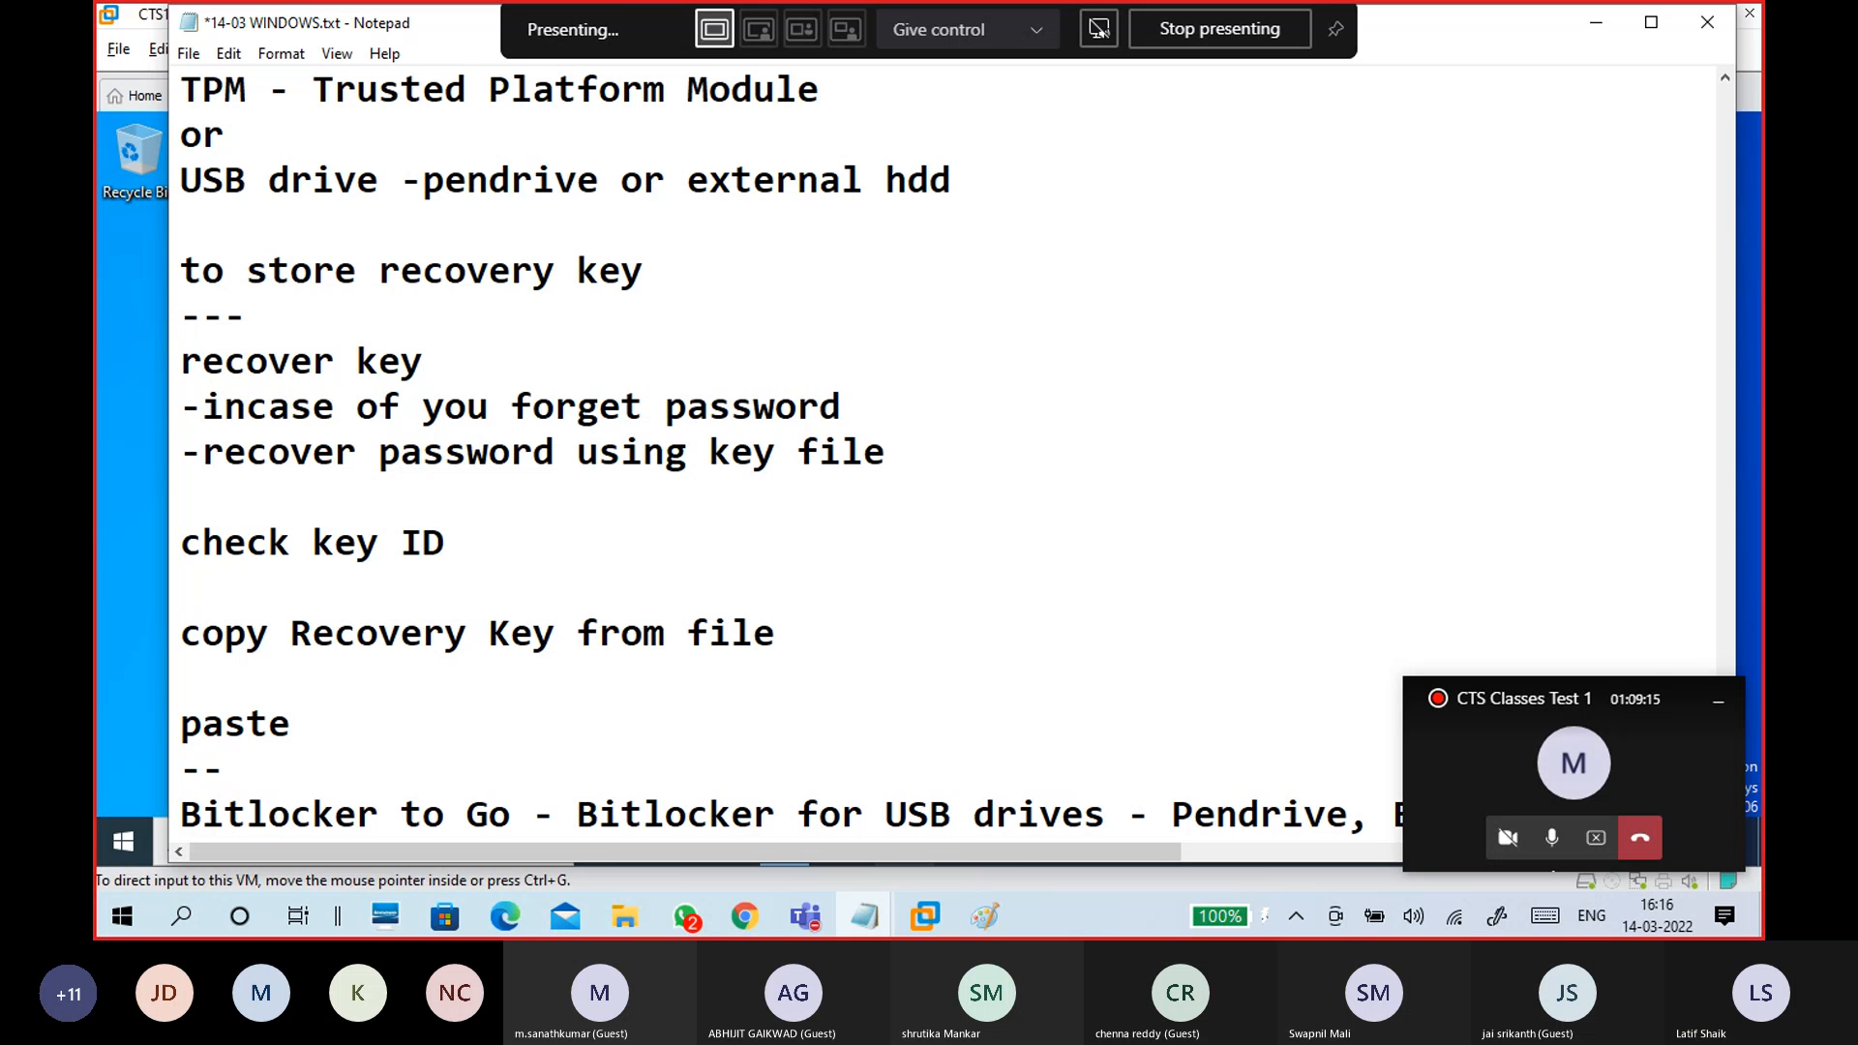
{"action": "key", "text": "BackSpace"}
{"action": "key", "text": "BackSpace"}
{"action": "key", "text": "BackSpace"}
{"action": "key", "text": "BackSpace"}
{"action": "key", "text": "BackSpace"}
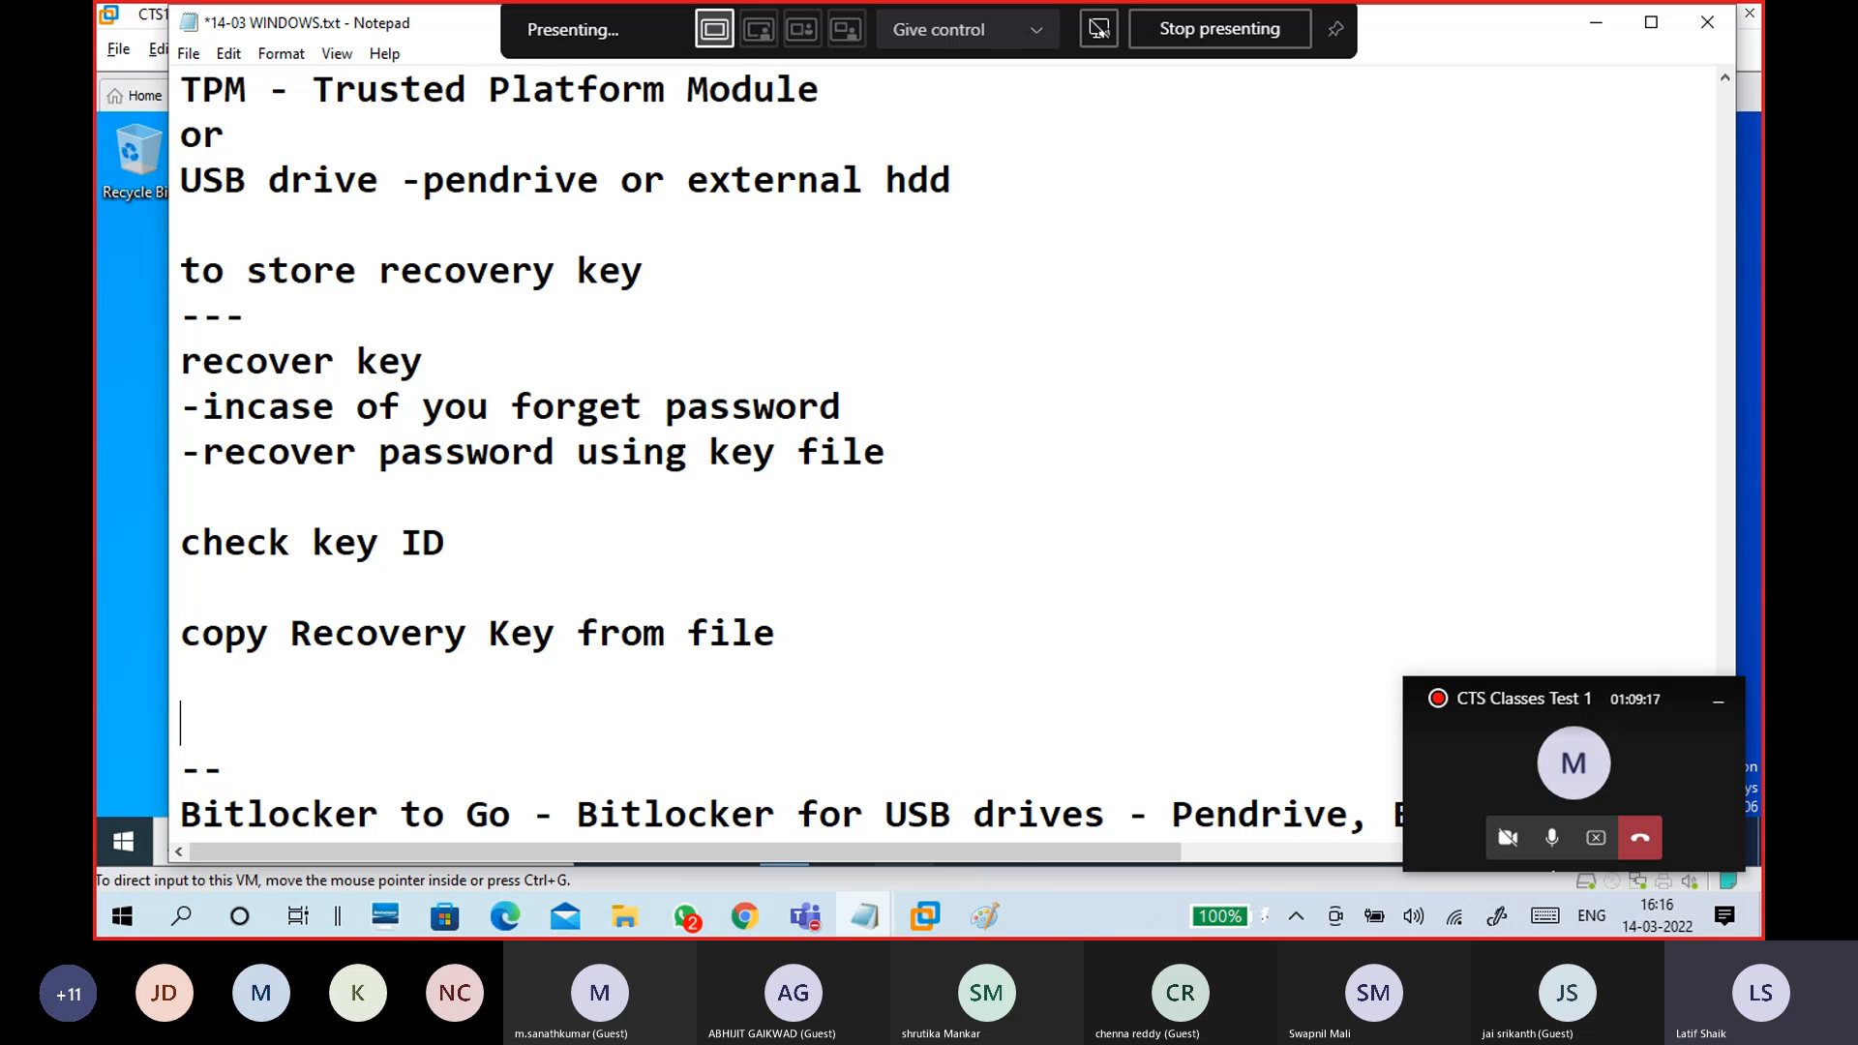
- Replace "copy" with "use" in the "Recovery Key from file" line and remove the extra blank line below it
{"action": "key", "text": "Down"}
{"action": "double_click", "coordinate": [283, 619]}
{"action": "type", "text": "user"}
{"action": "key", "text": "BackSpace"}
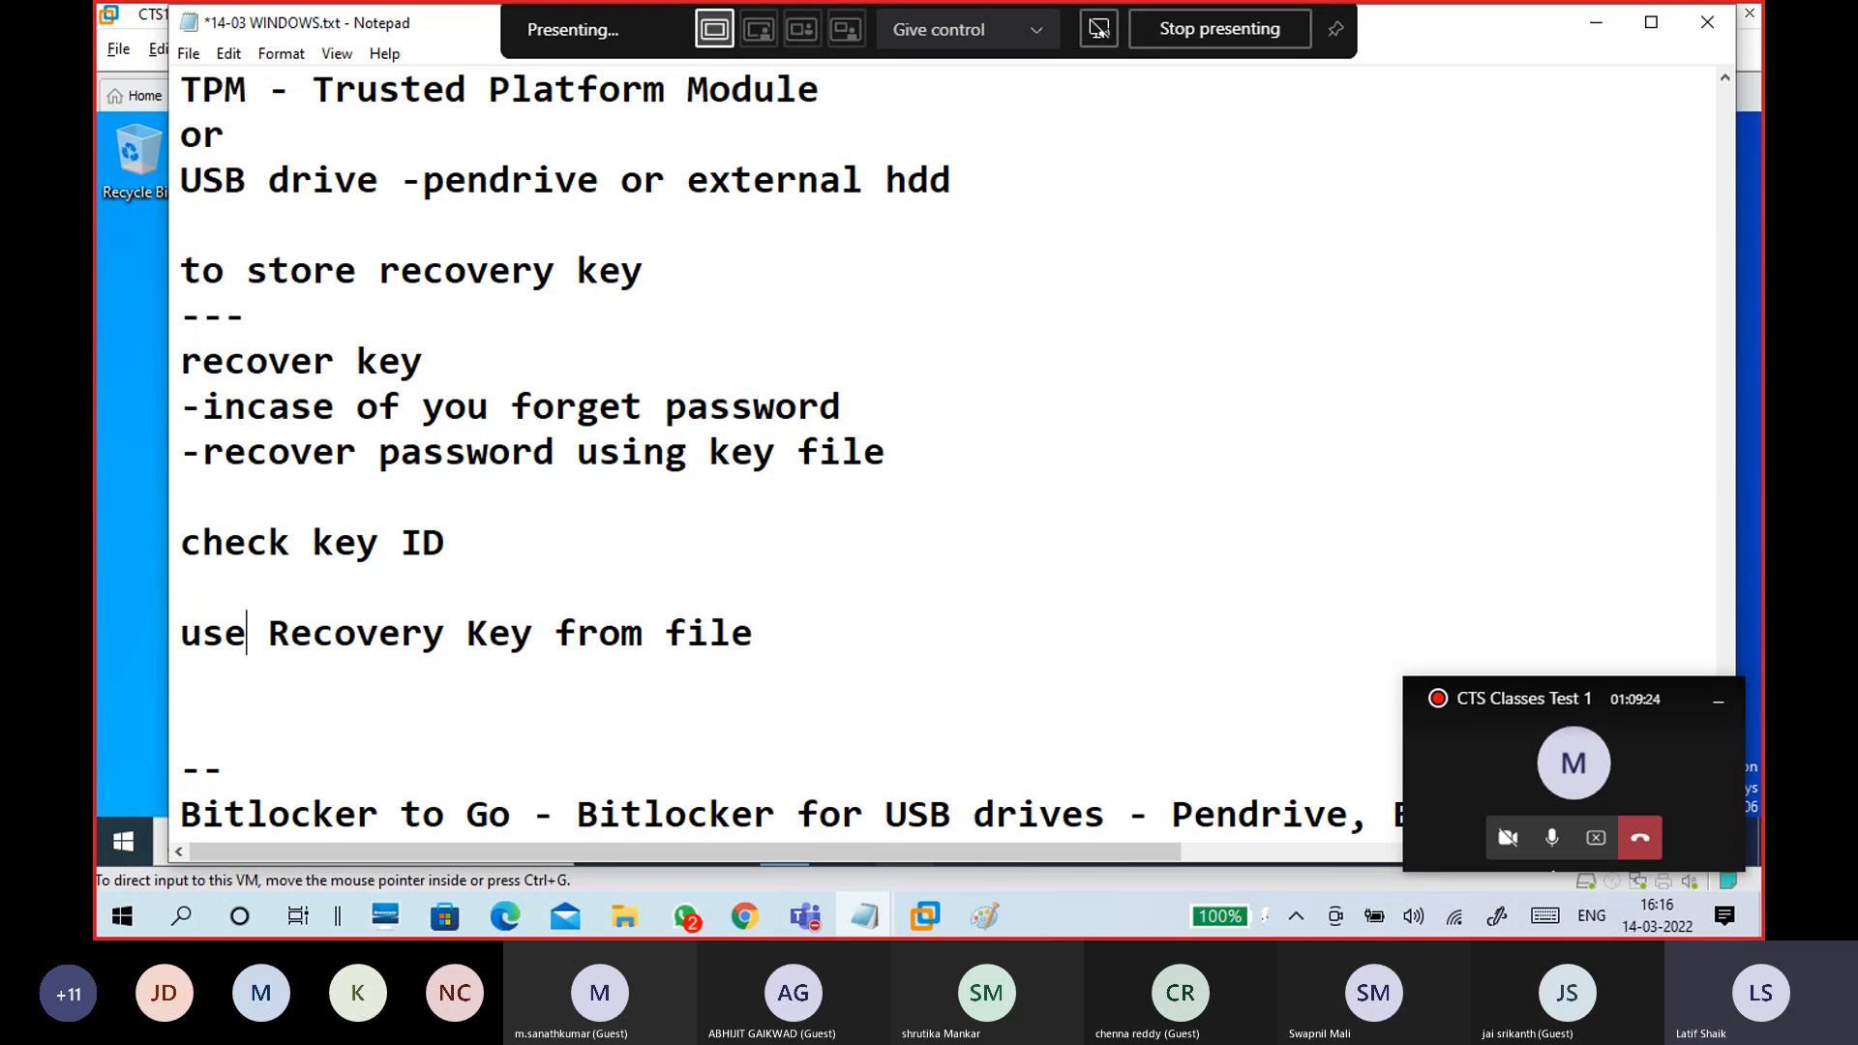
{"action": "left_click", "coordinate": [199, 704]}
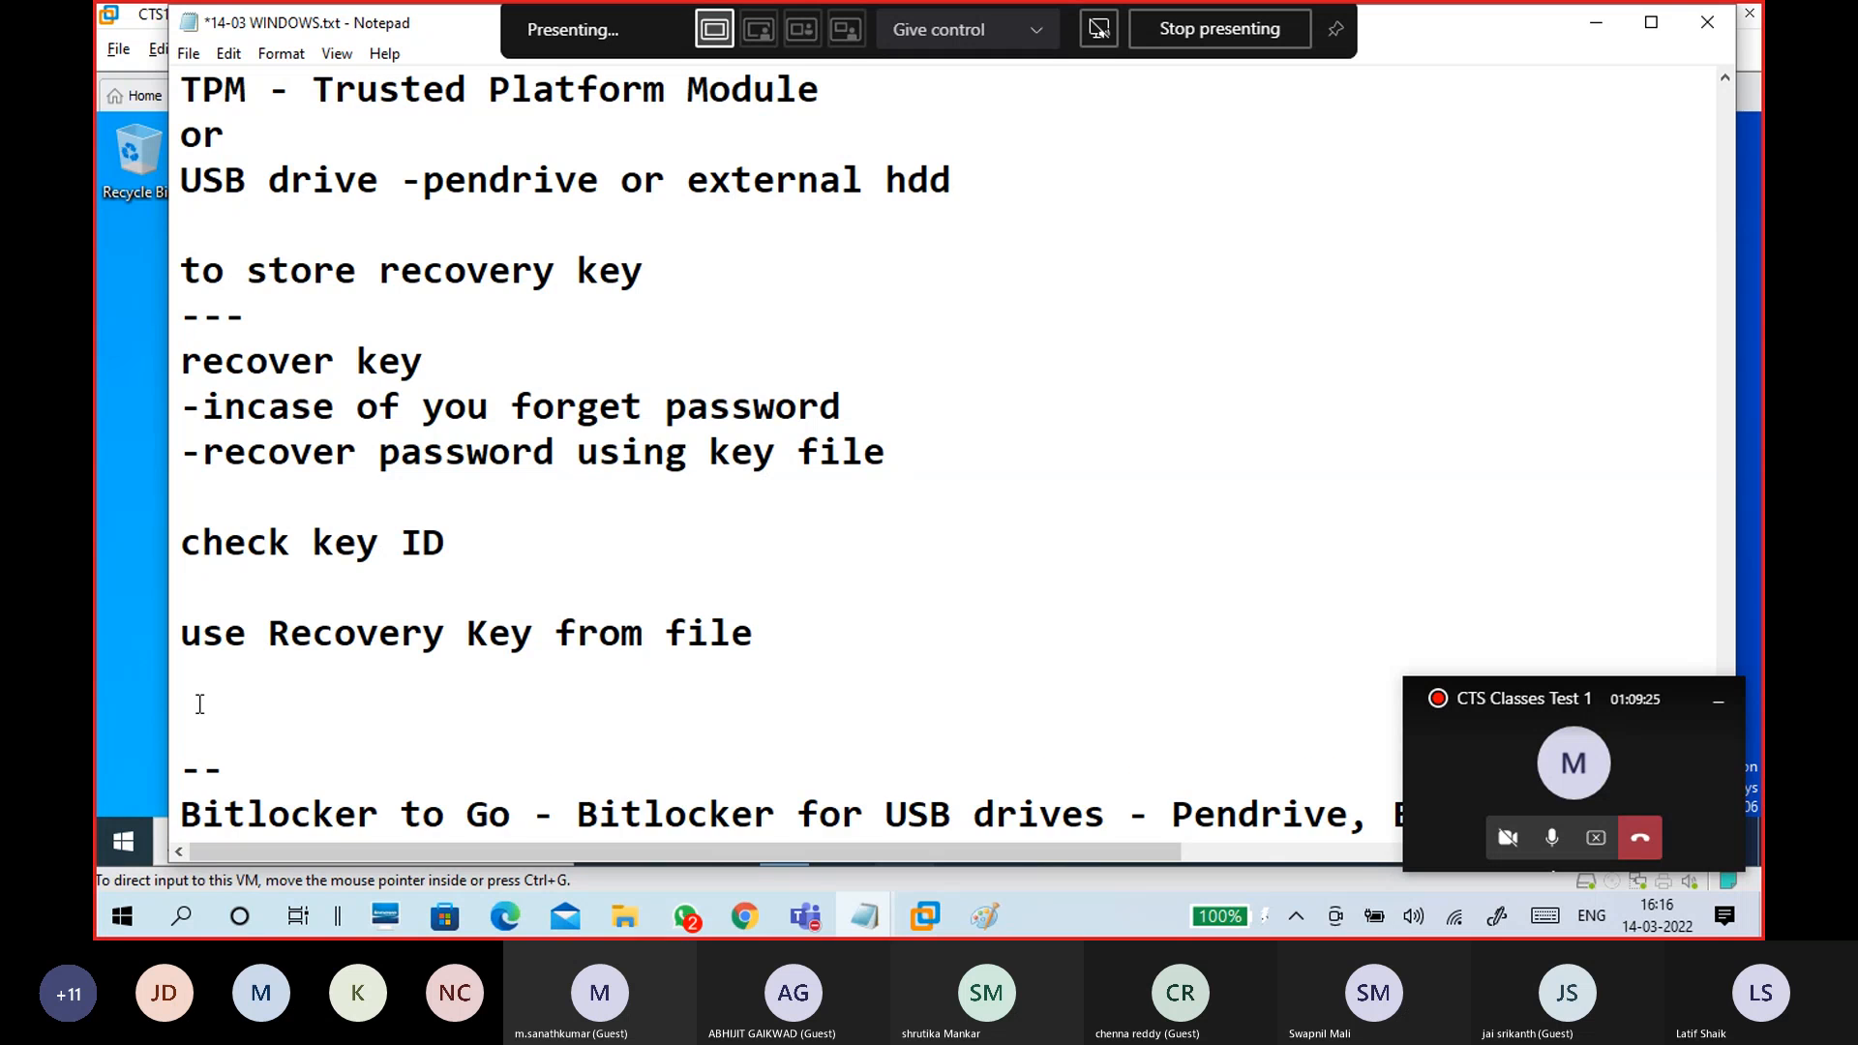
{"action": "key", "text": "BackSpace"}
- Extend the short dashes above "Bitlocker to Go" into a separator matching the one below, and place the cursor under that section
{"action": "left_click", "coordinate": [329, 446]}
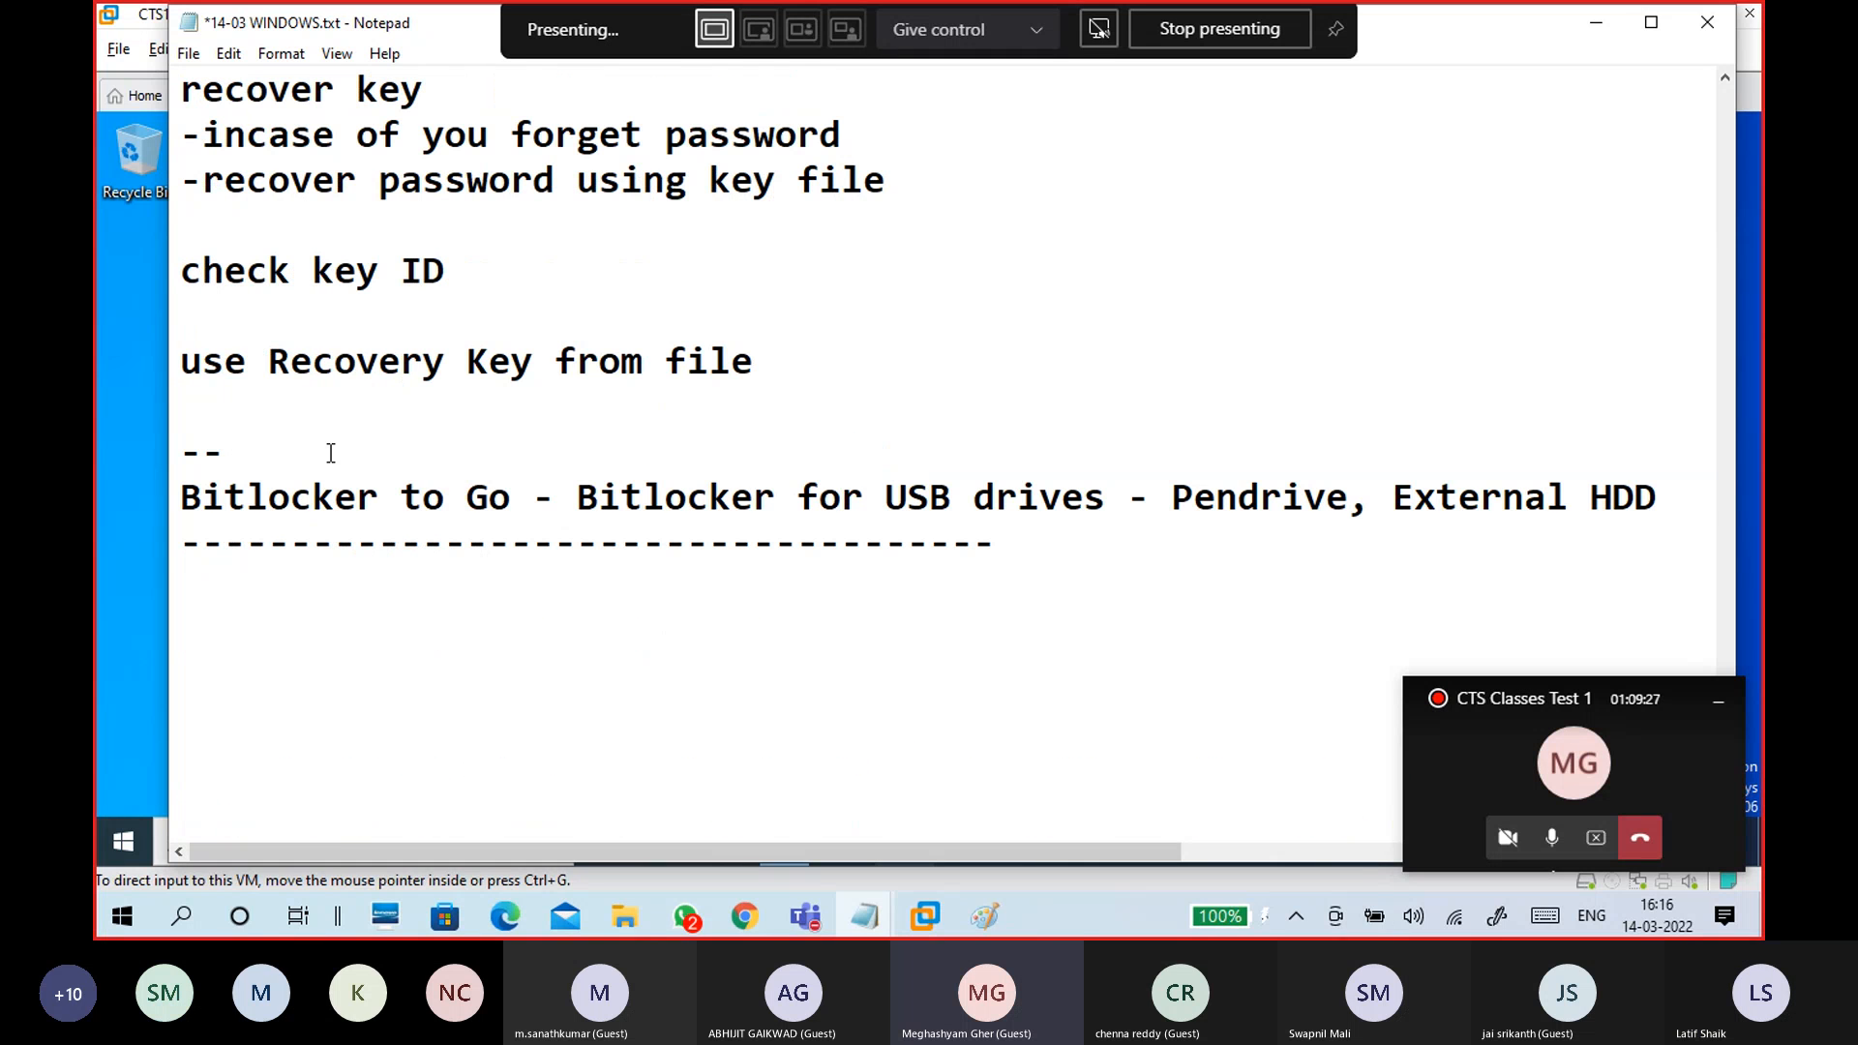
{"action": "type", "text": "------------------------------"}
{"action": "left_click", "coordinate": [279, 582]}
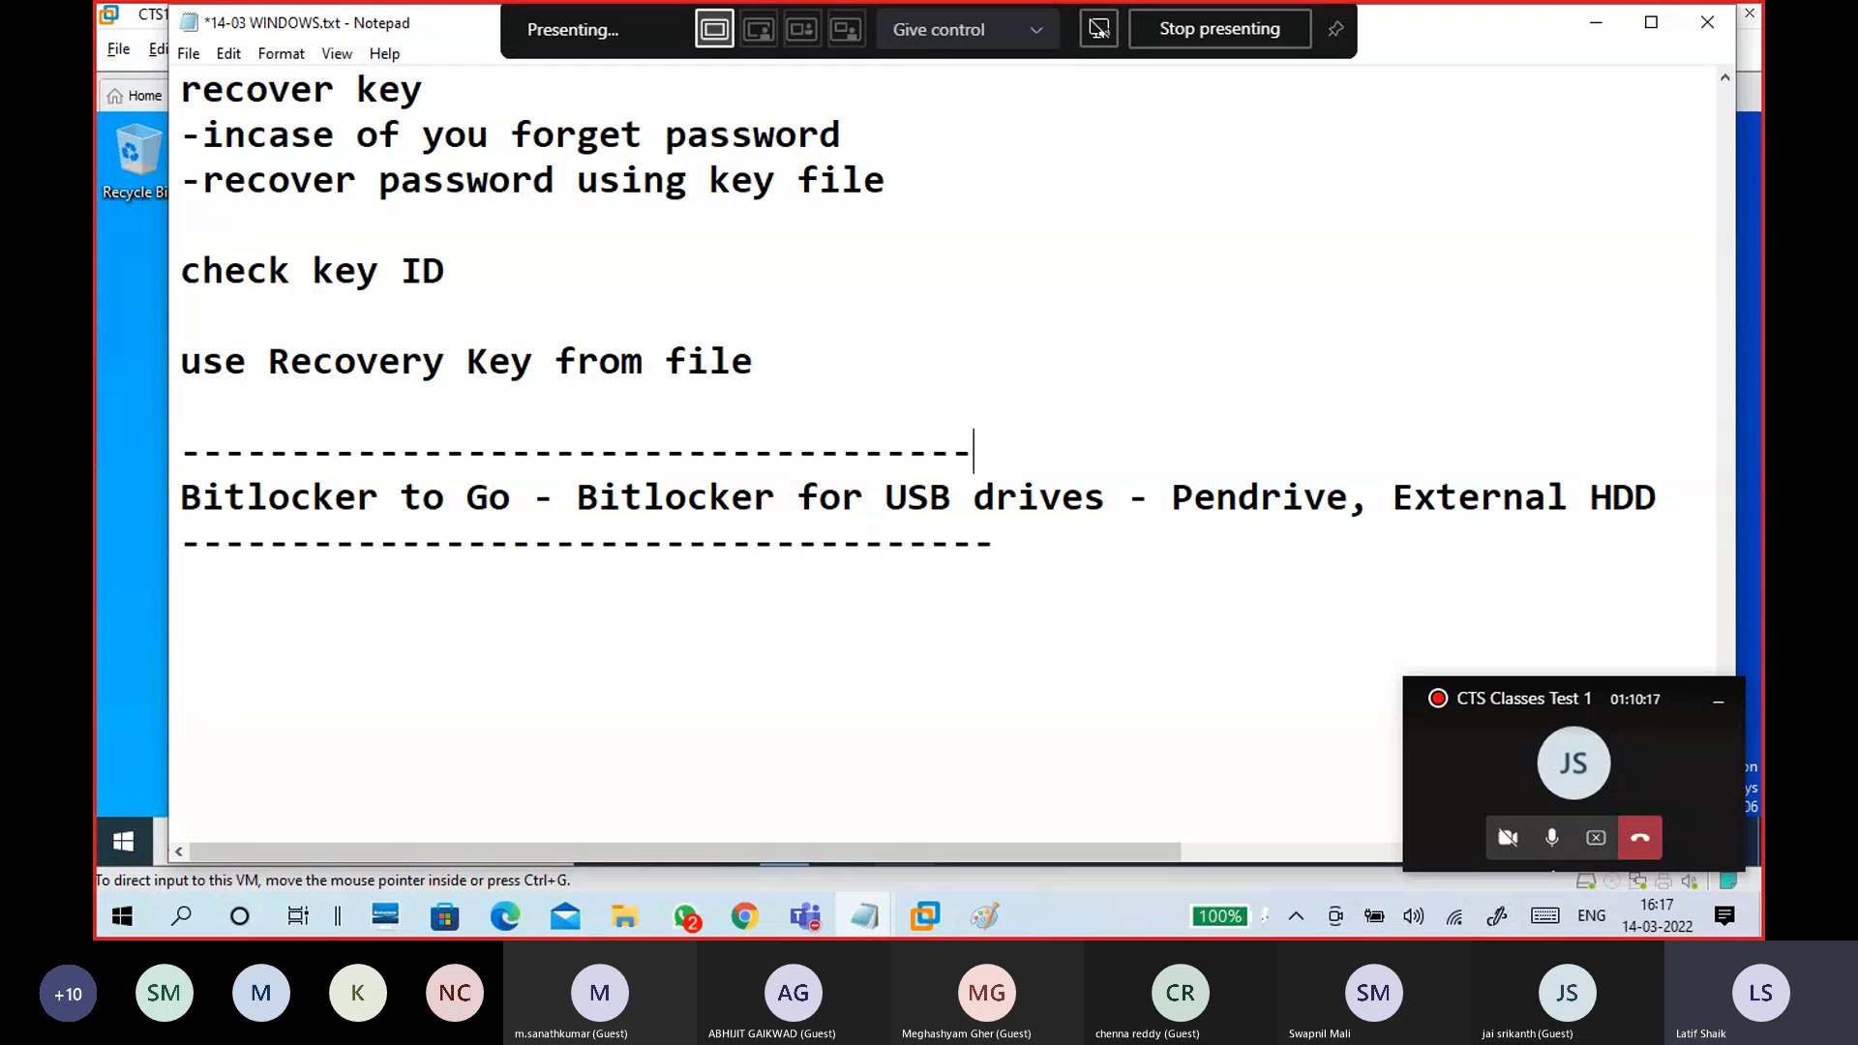
{"action": "type", "text": "-"}
{"action": "scroll", "coordinate": [871, 406], "scroll_direction": "down", "scroll_amount": 2}
{"action": "left_click", "coordinate": [844, 325]}
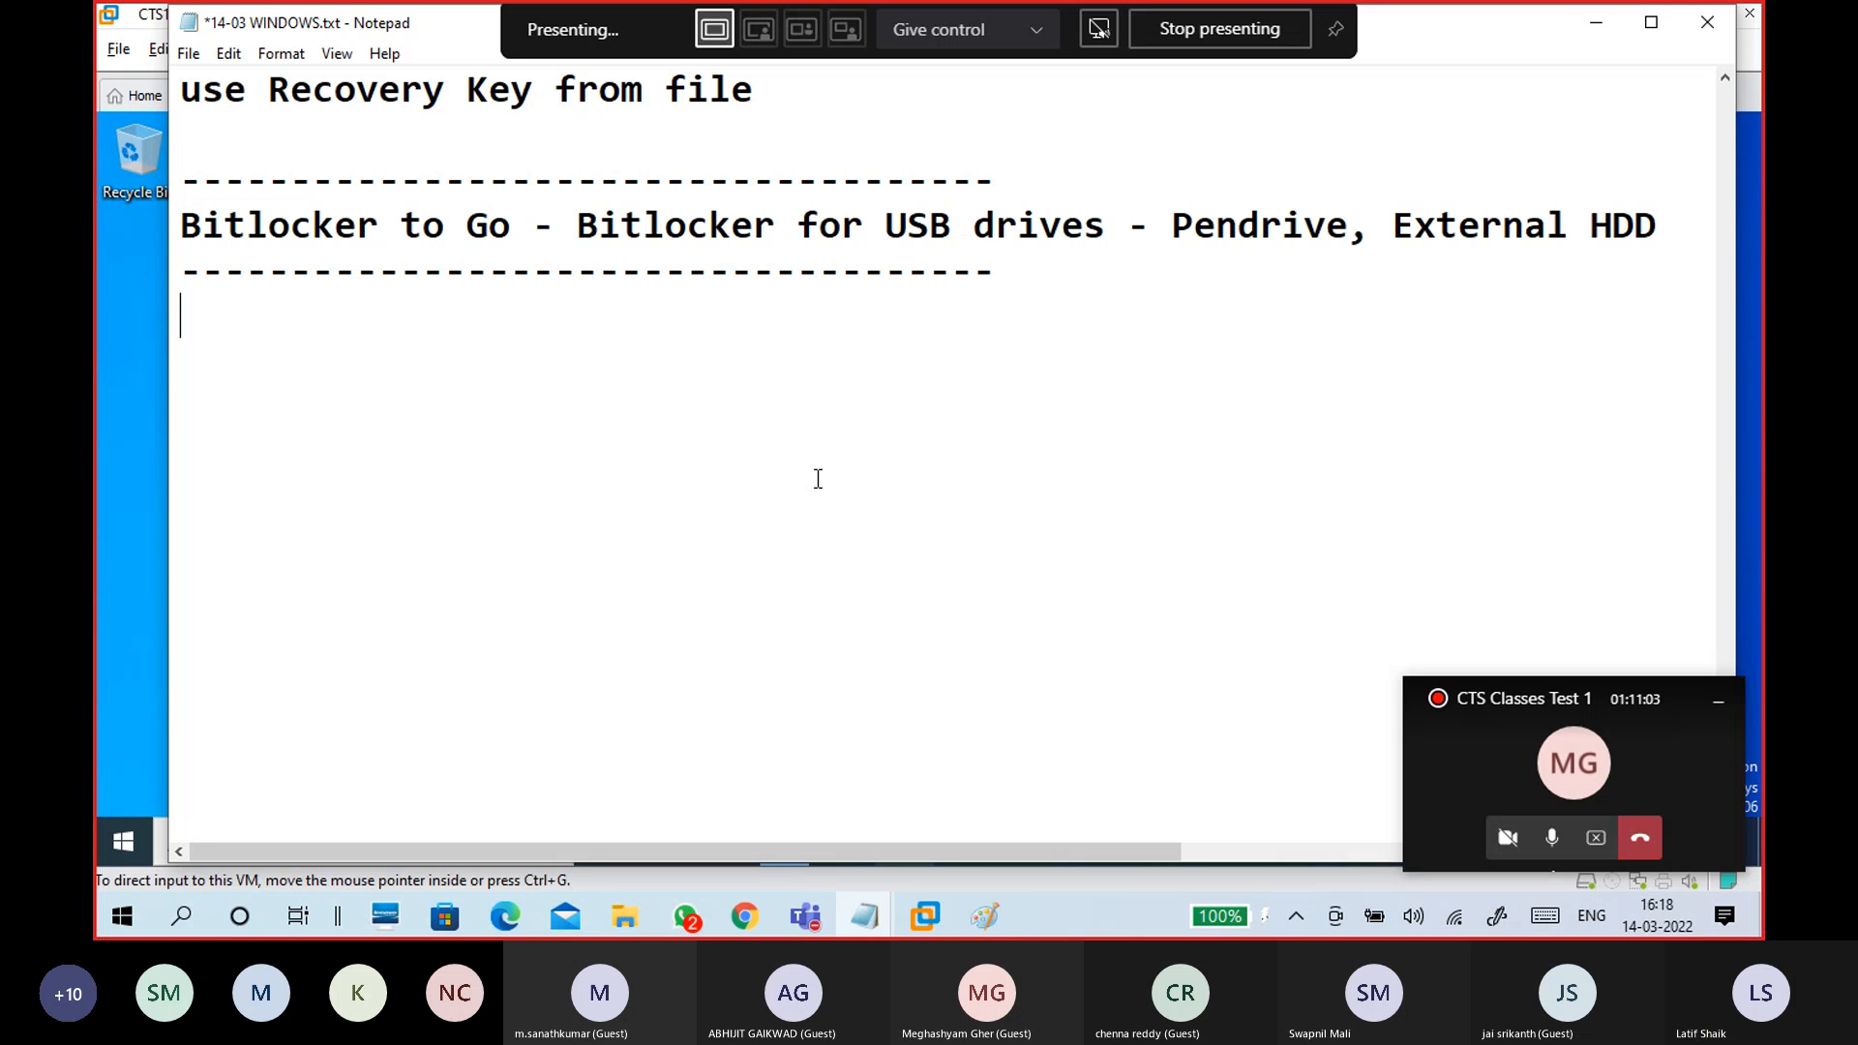
- Switch to the CTS Classes Test 1 meeting window in Microsoft Teams
{"action": "mouse_move", "coordinate": [805, 915]}
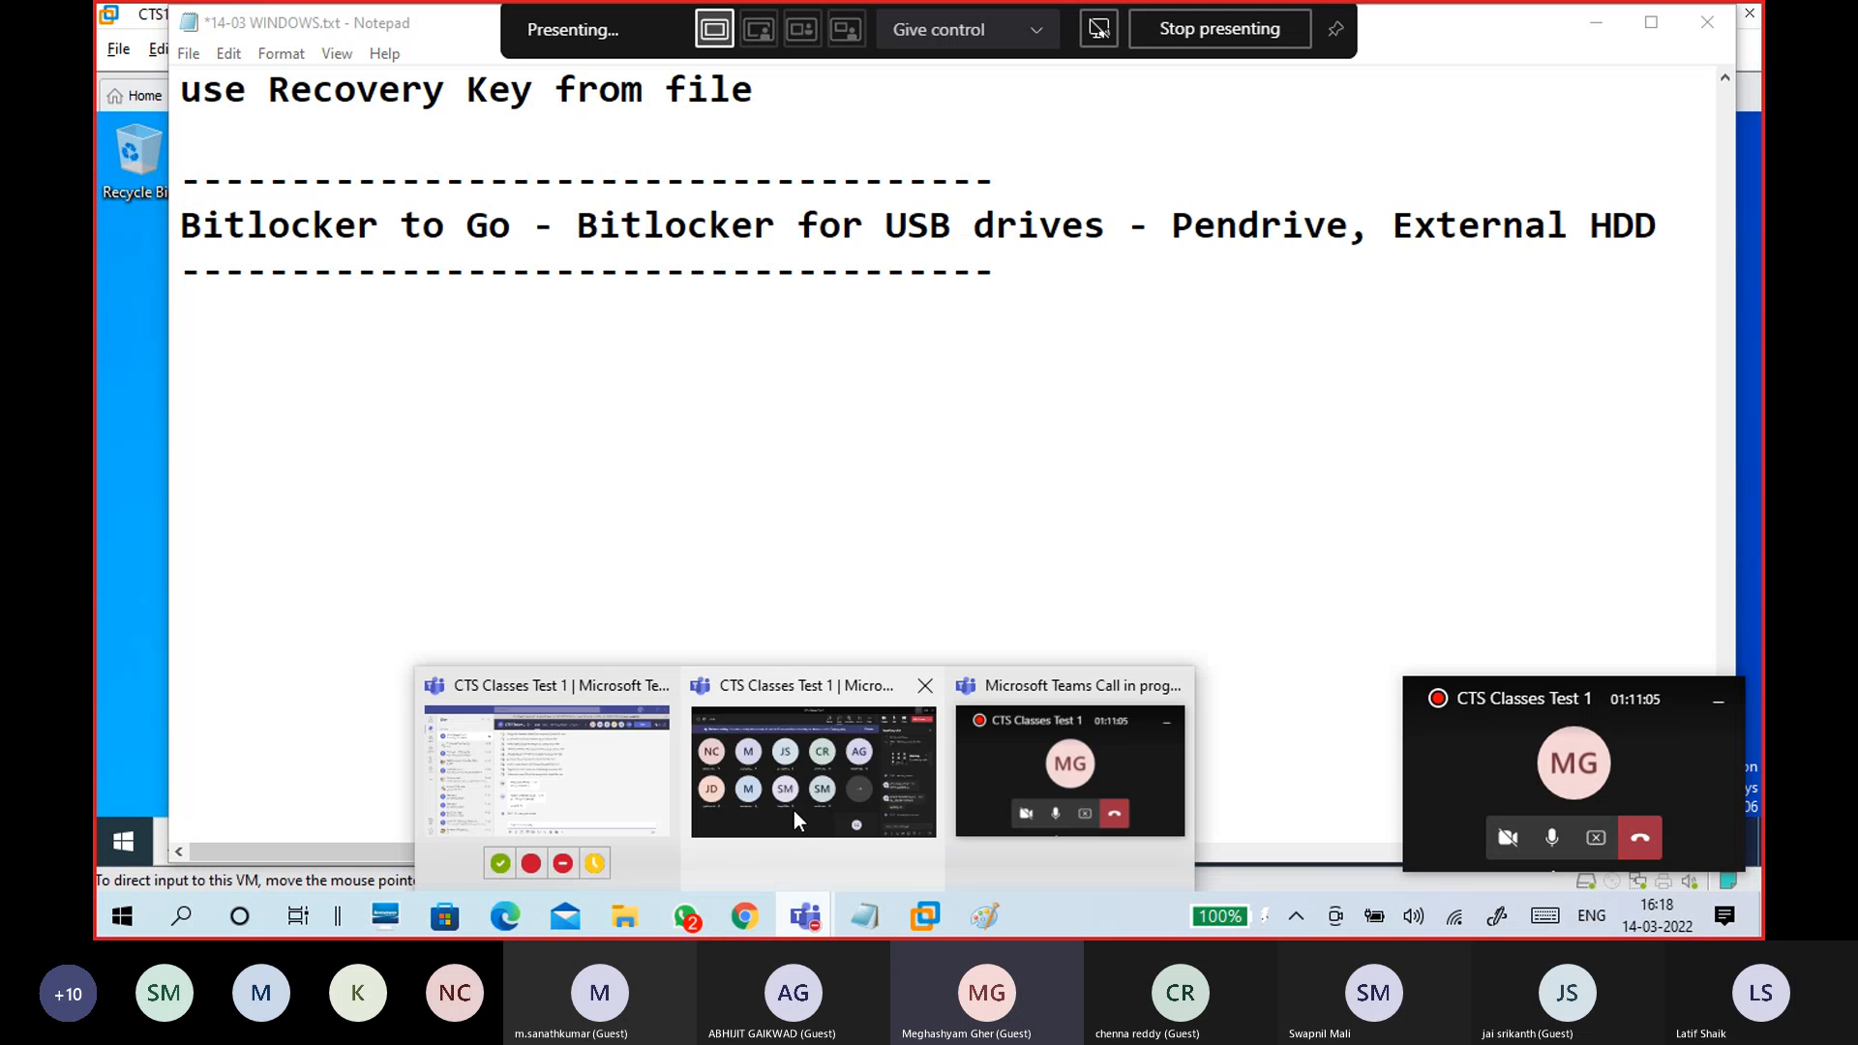